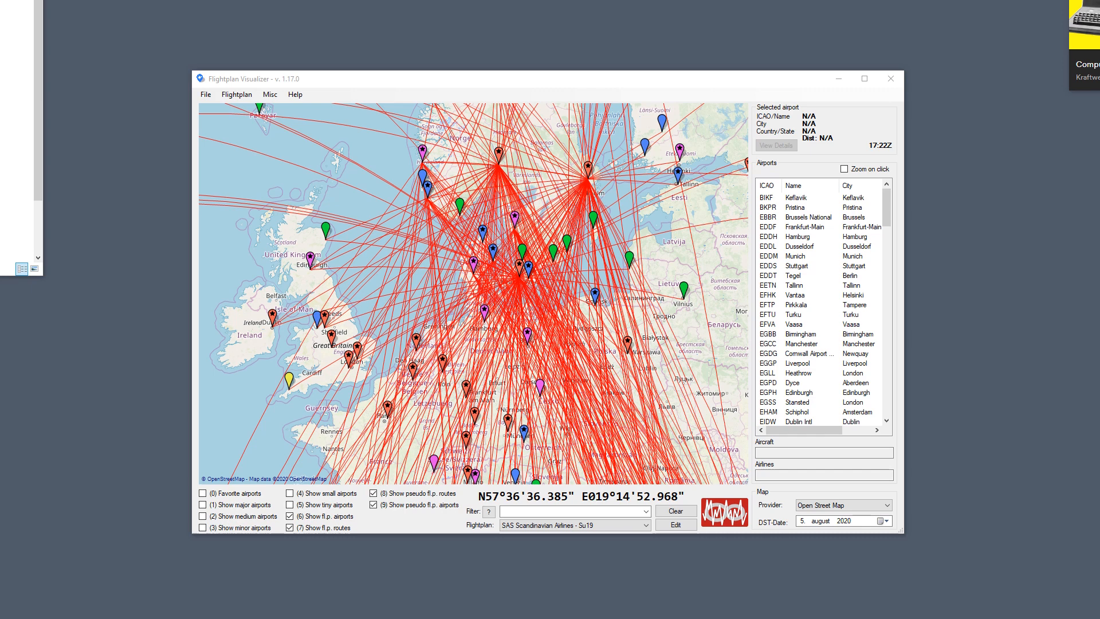
mouse_move(614, 234)
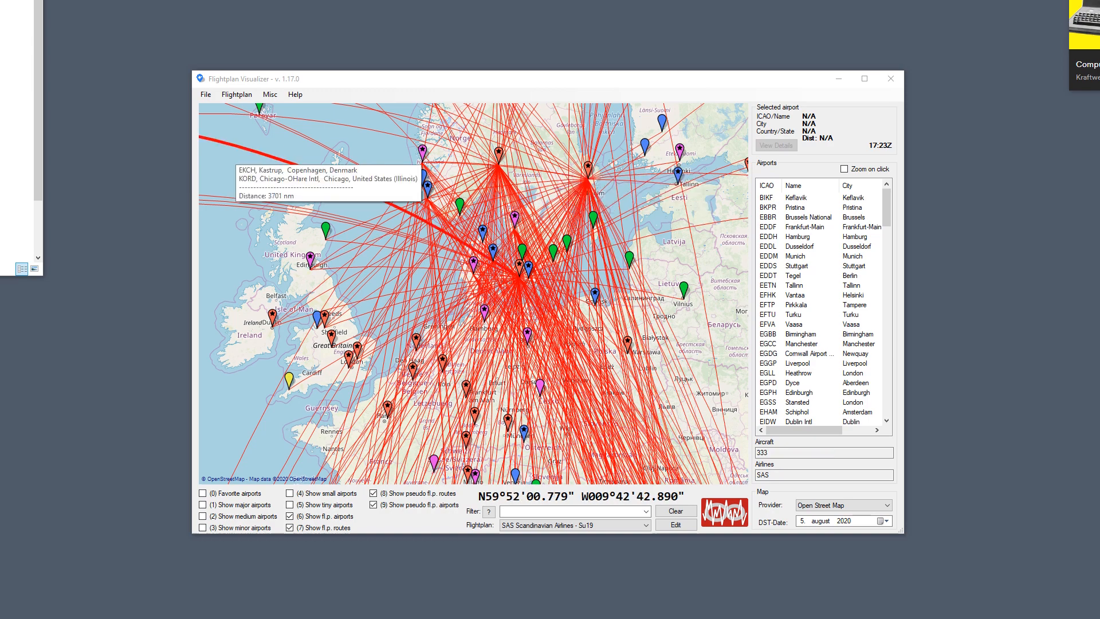
drag(0, 86, 731, 14)
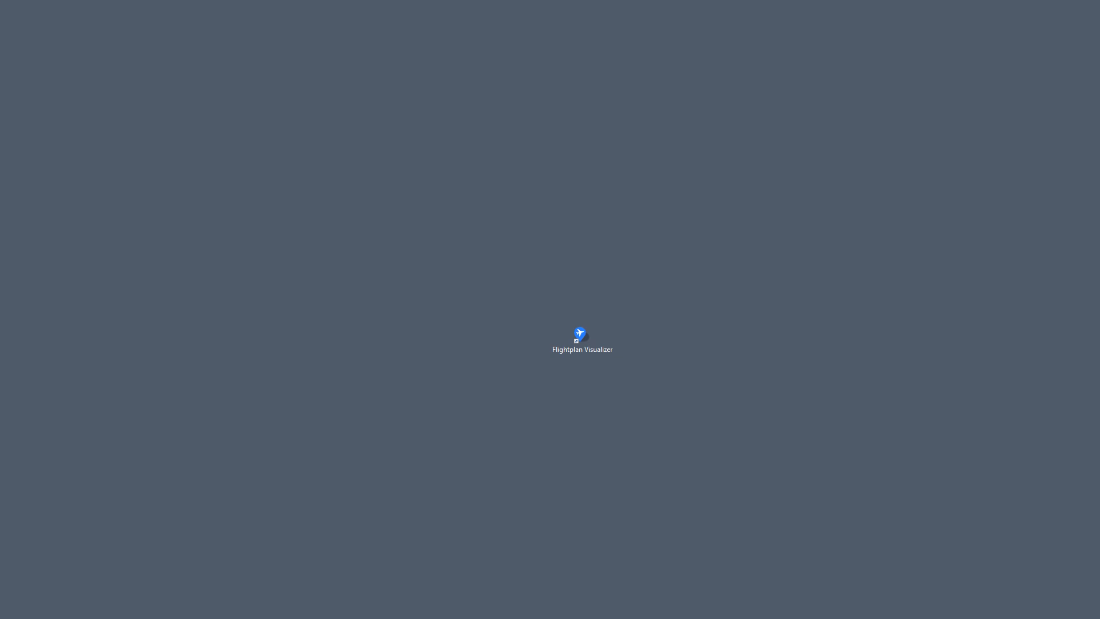
Launch Flightplan Visualizer, enlarge the flightplan warnings log to read its file-format entry, and close the log.
double_click(584, 336)
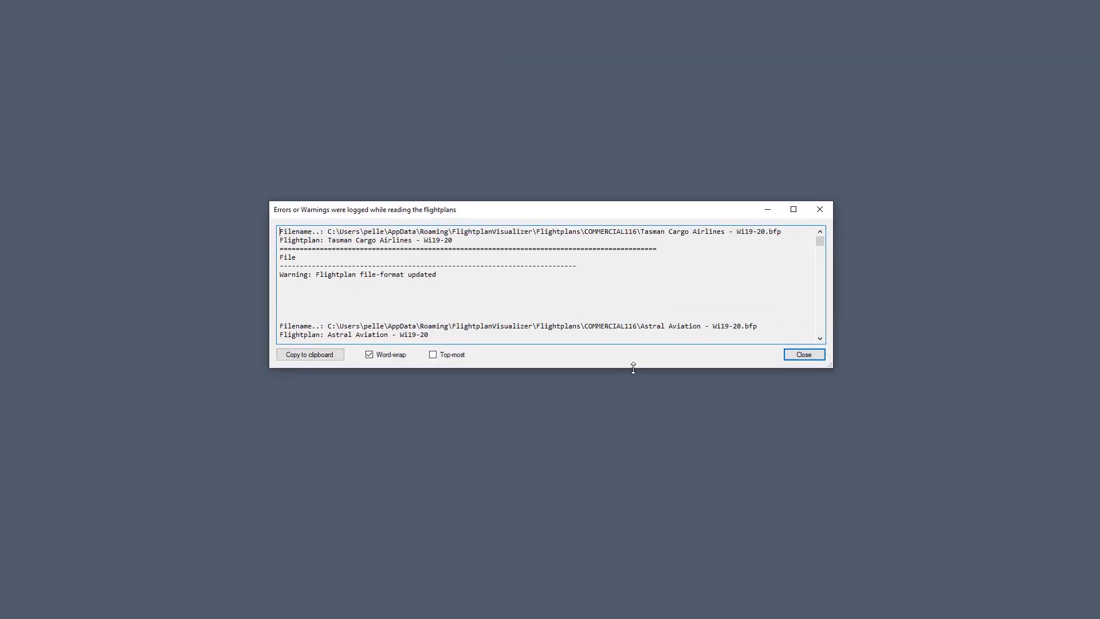
drag(633, 365, 645, 580)
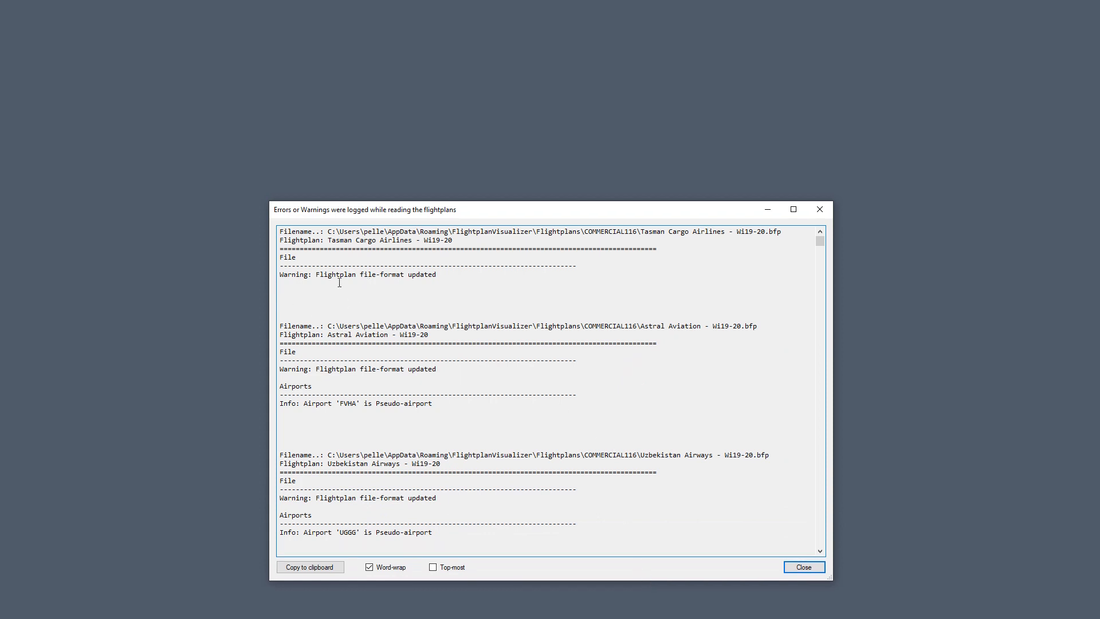
drag(317, 275, 443, 278)
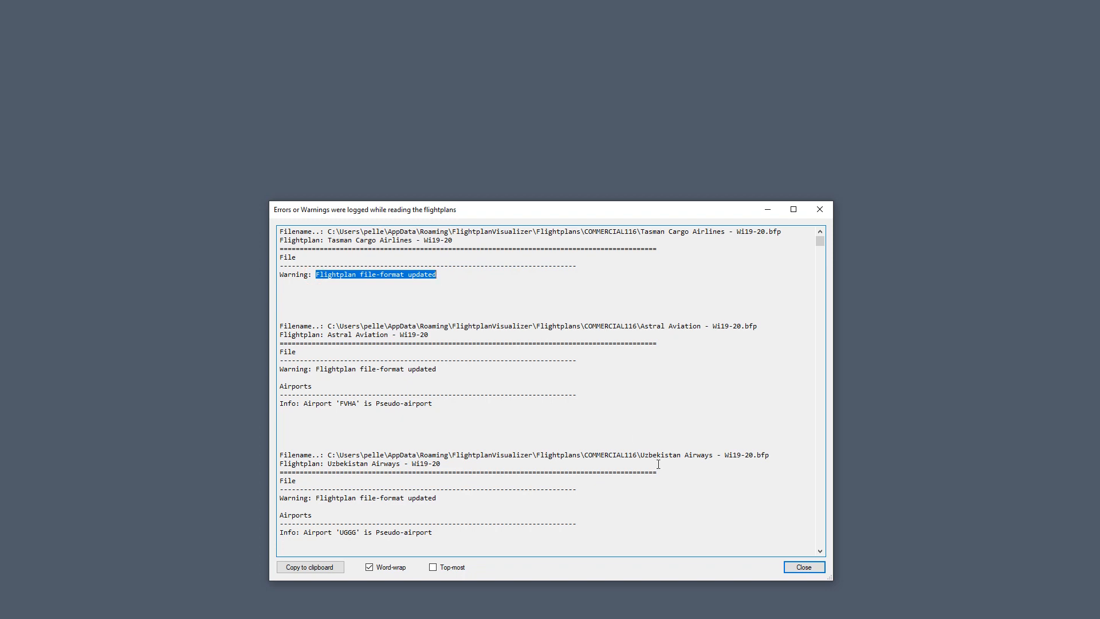
click(807, 566)
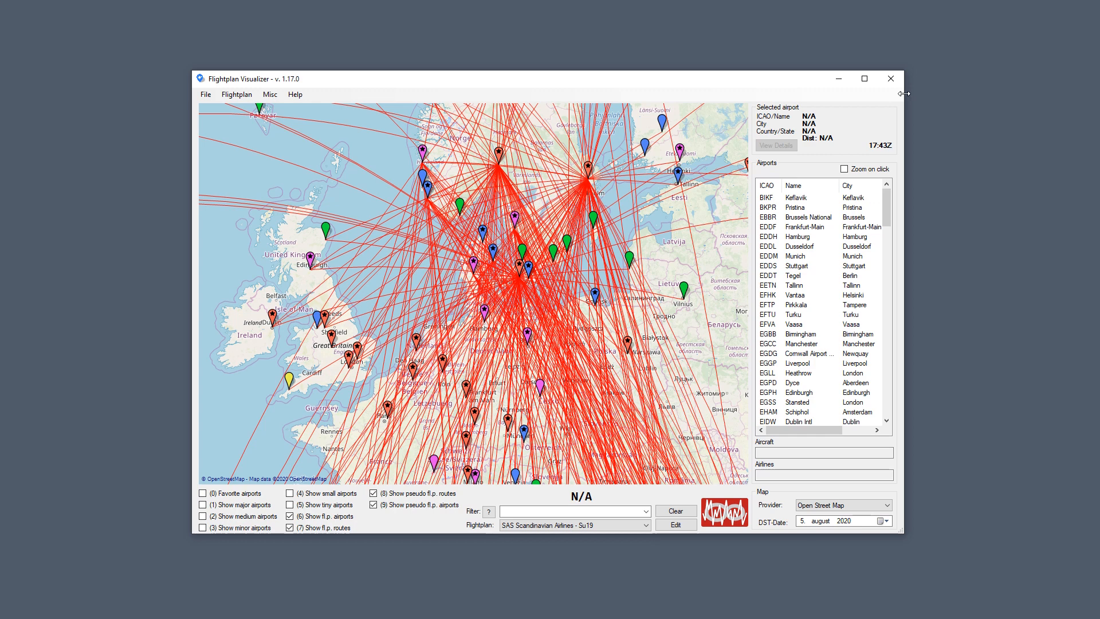
Disable the flightplans in the Commercial116 sub-folder.
click(236, 94)
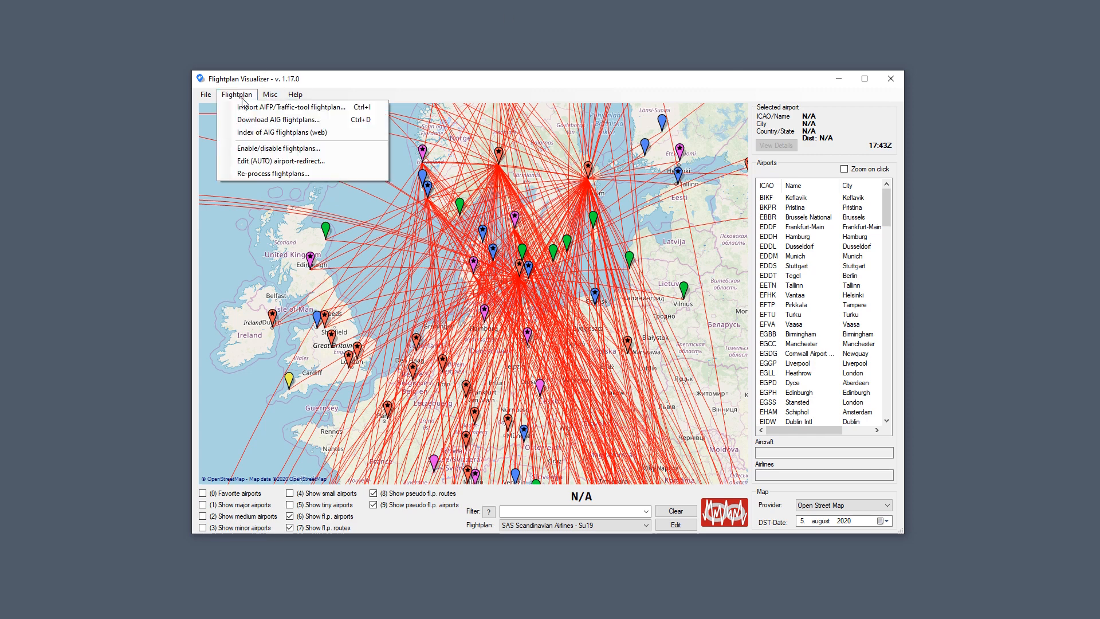
click(258, 152)
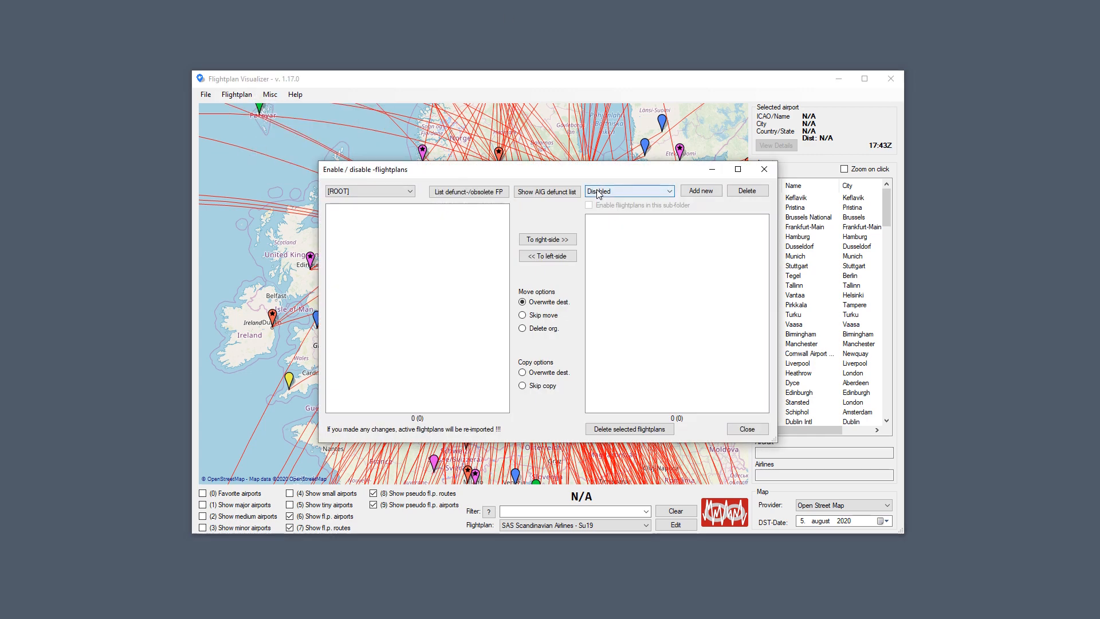
click(598, 193)
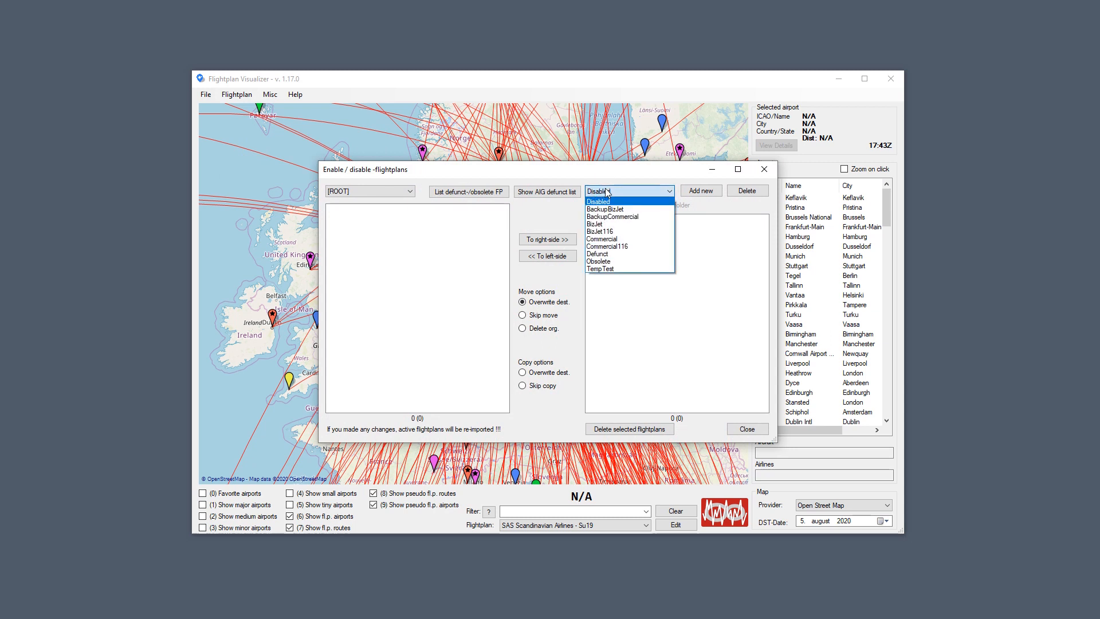
click(626, 246)
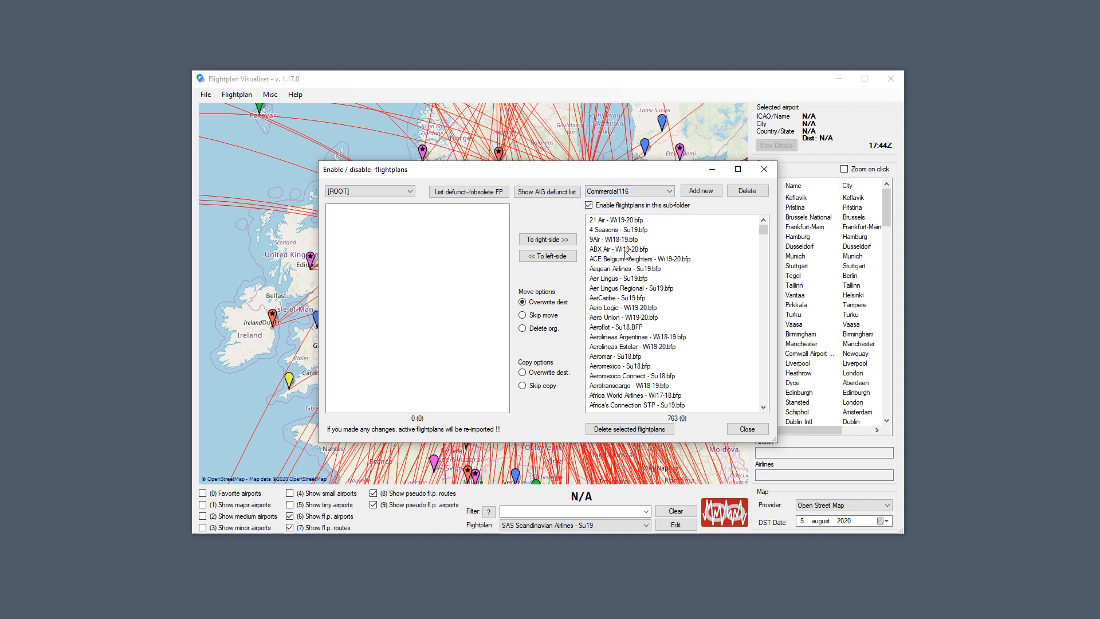
click(590, 205)
Enable the flightplans in the BizJet116 sub-folder, re-import the active flightplans and dismiss the warnings log.
click(608, 190)
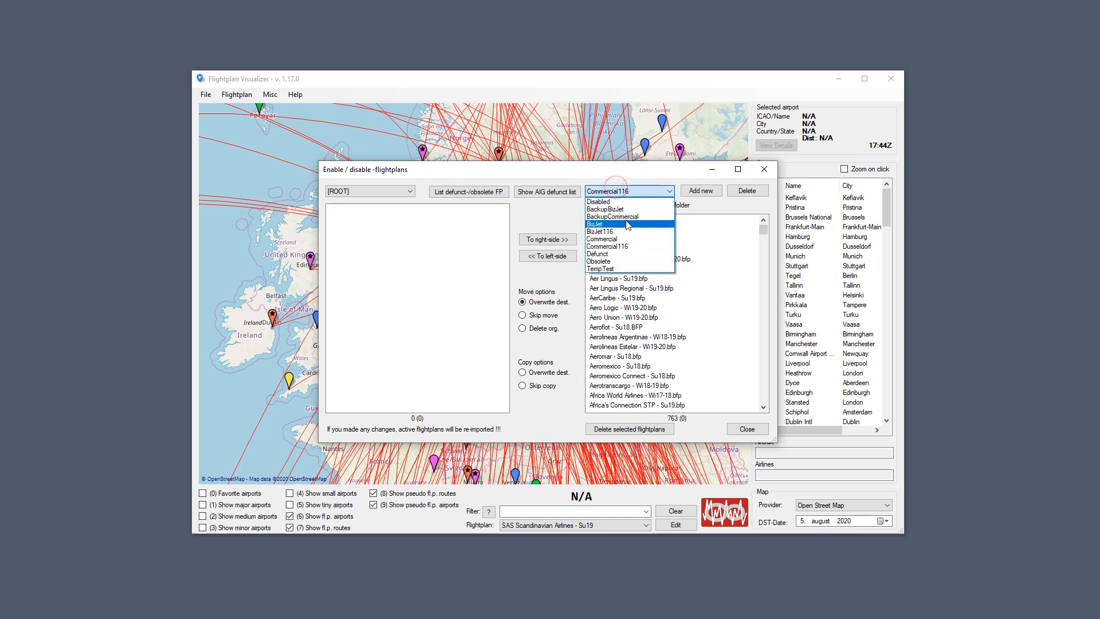
click(627, 231)
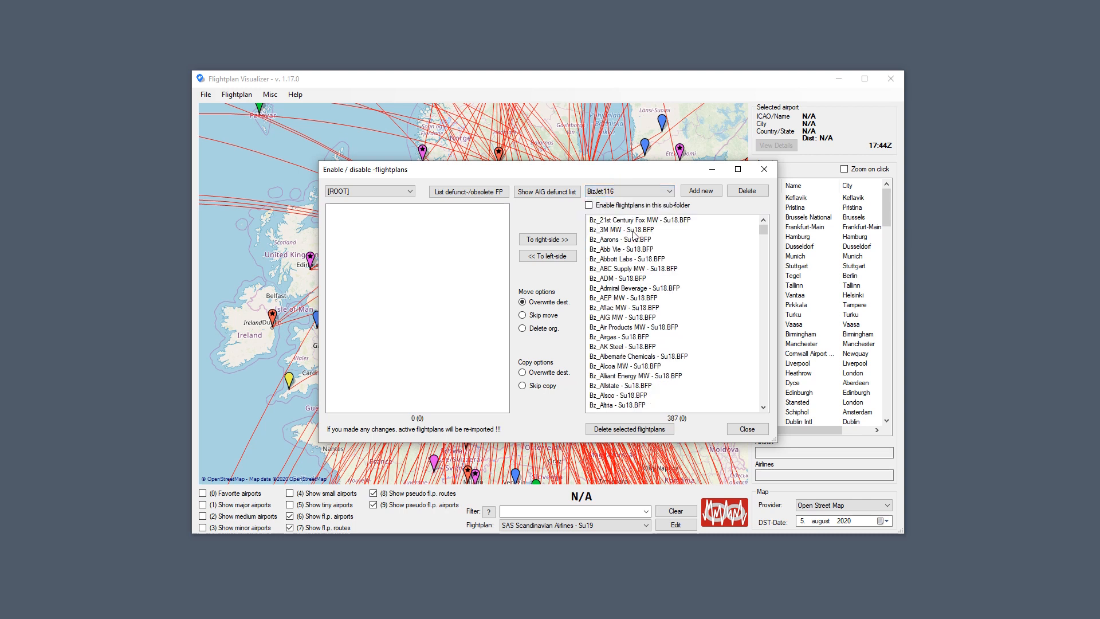
click(612, 205)
click(747, 429)
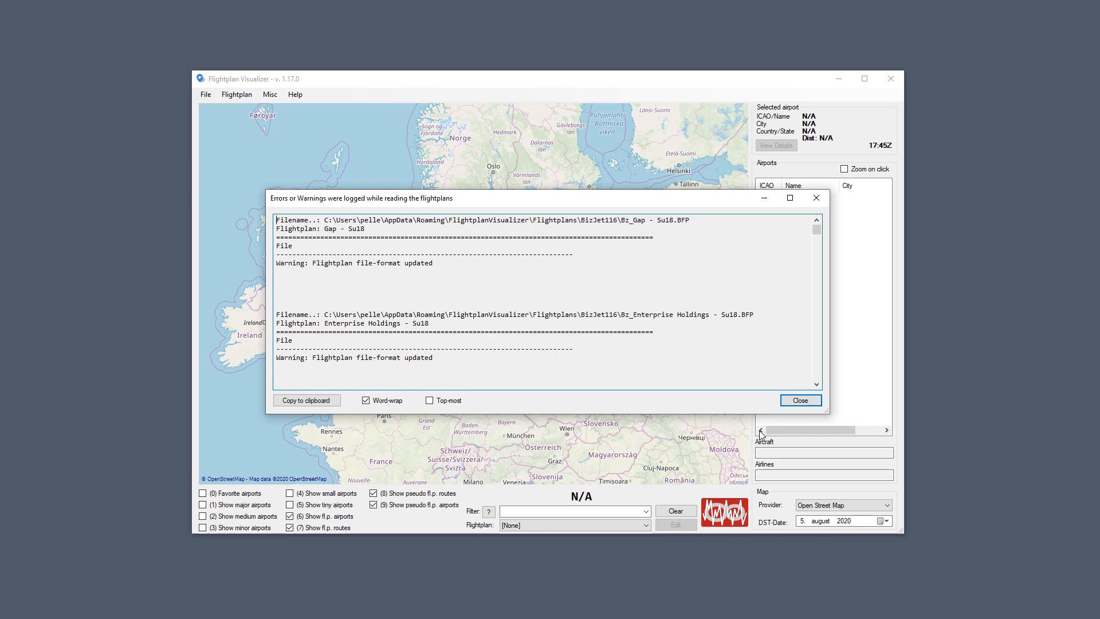
click(809, 401)
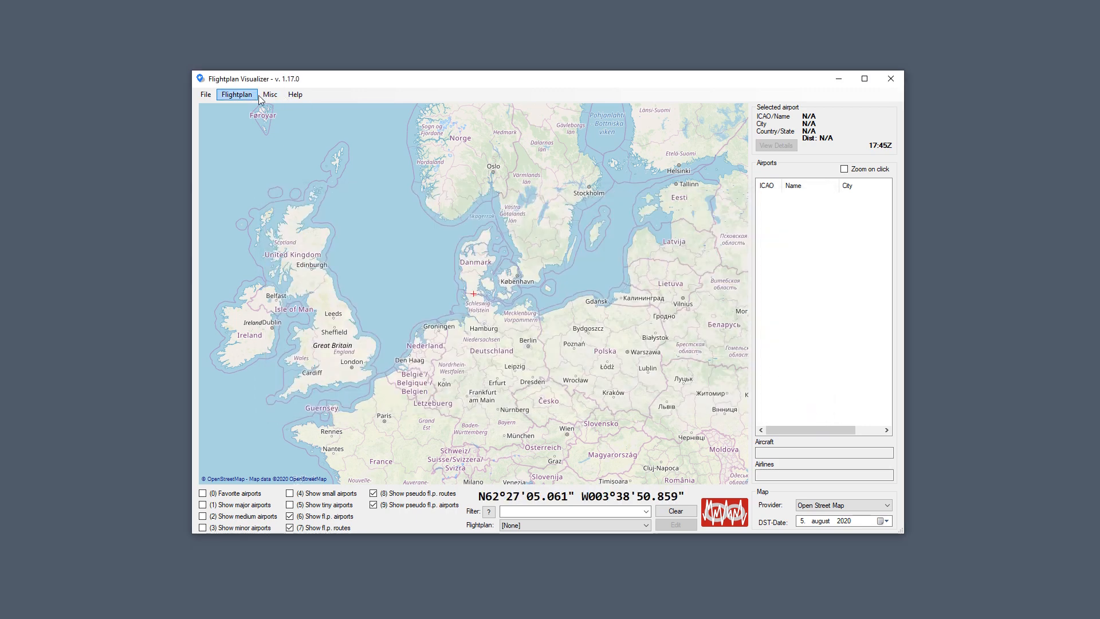
Reopen the flightplan enabling dialog and enable the flightplans in the BizJet sub-folder.
click(225, 97)
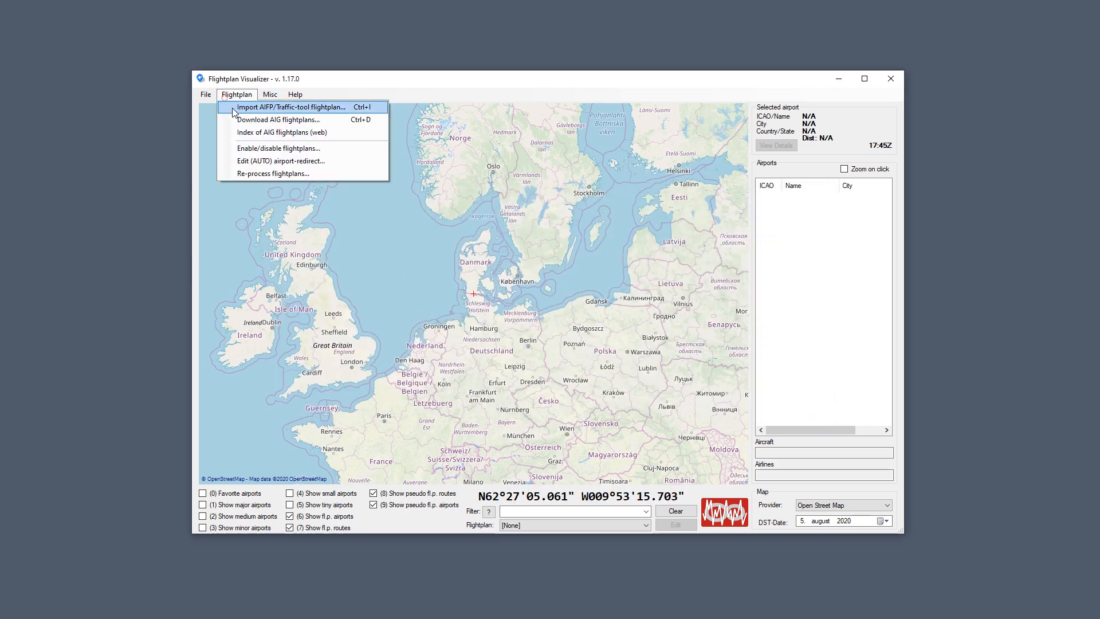
click(262, 151)
click(641, 191)
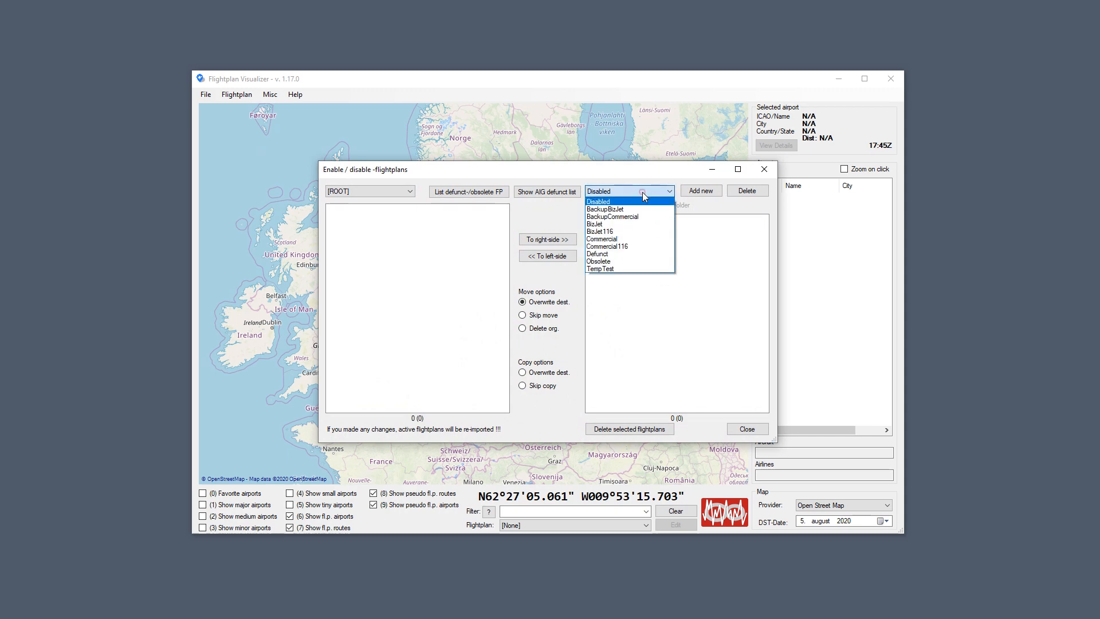
click(633, 224)
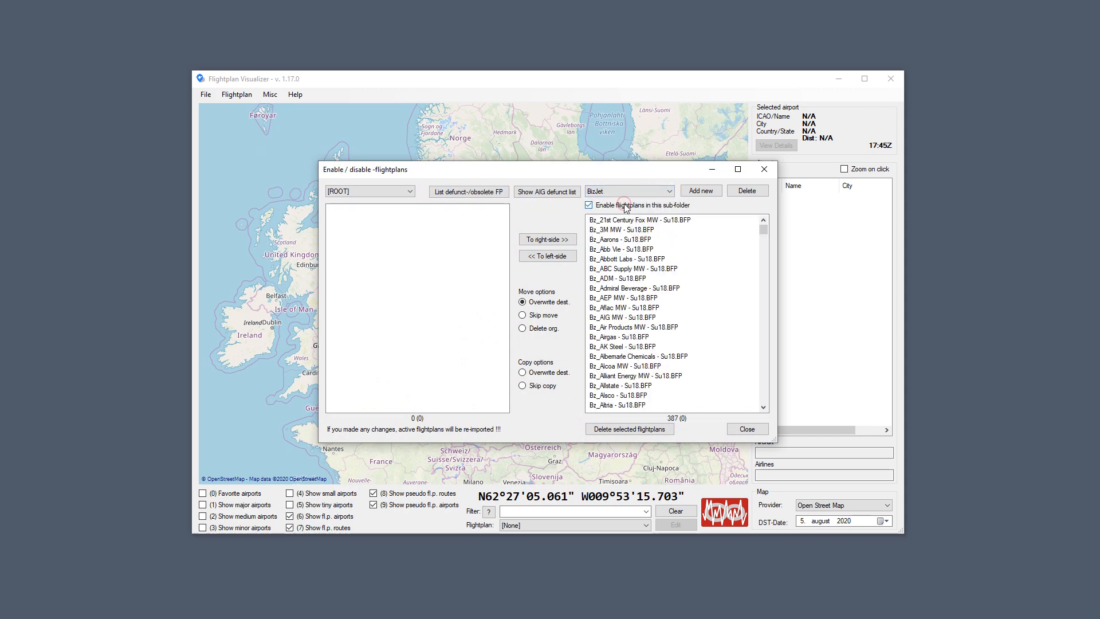
Go through the BizJet116 and Commercial sub-folders, enable the flightplans in Commercial116 and close the dialog to re-import them.
click(627, 191)
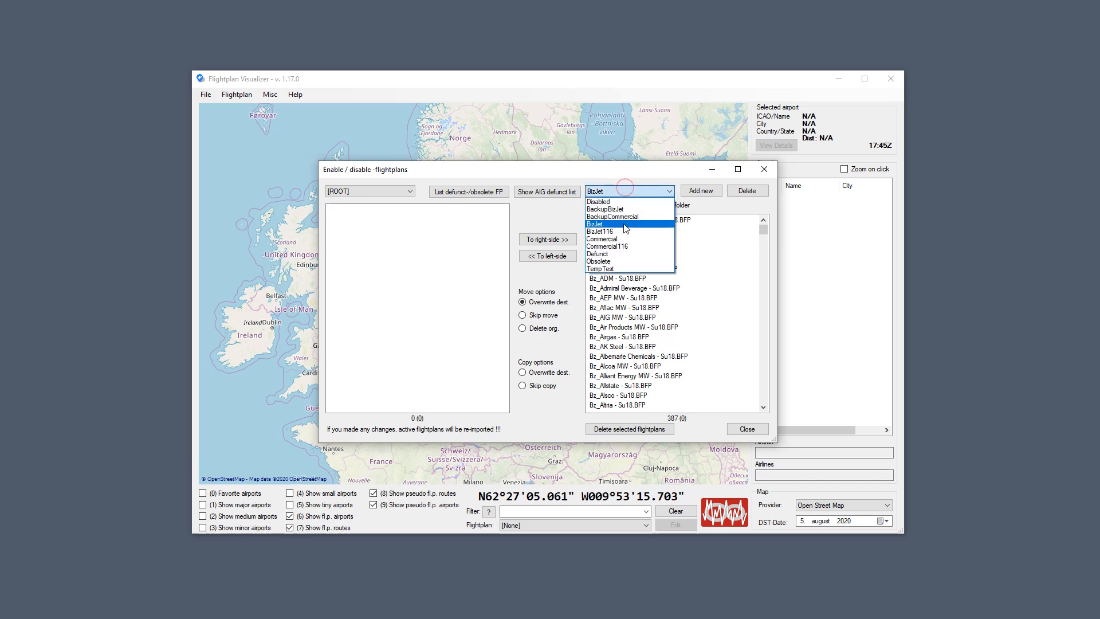
click(623, 231)
click(615, 193)
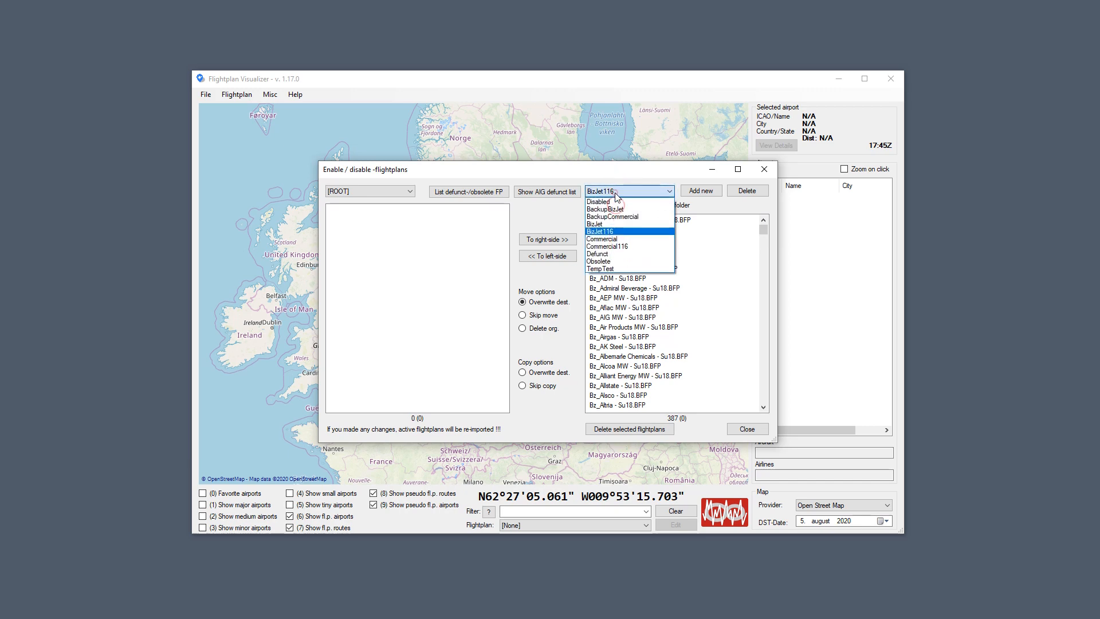
click(629, 240)
click(628, 190)
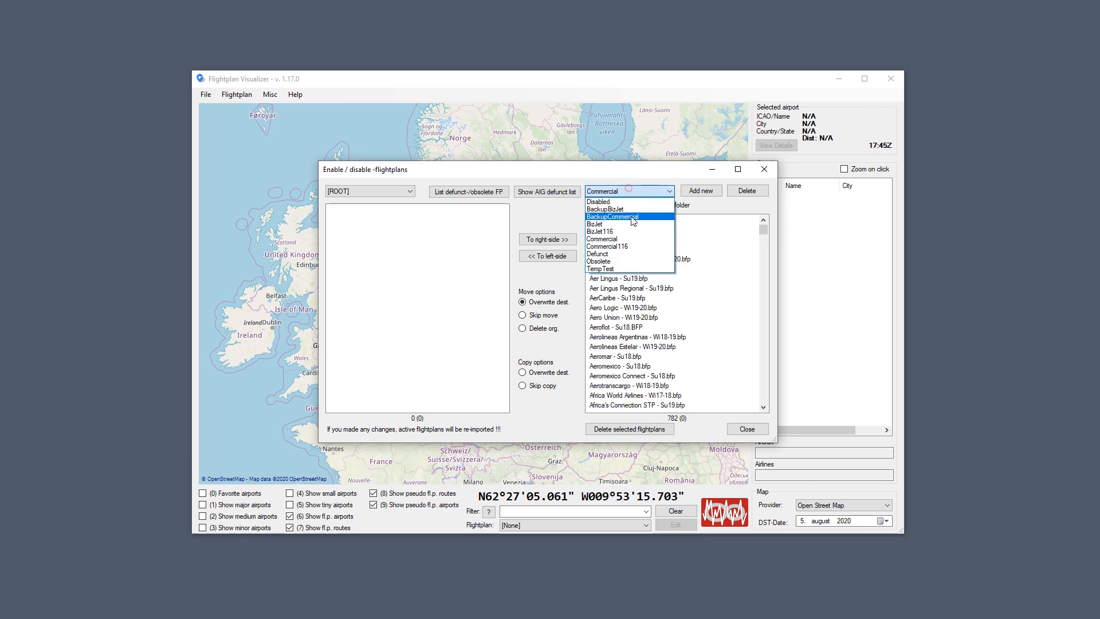
click(630, 246)
click(619, 207)
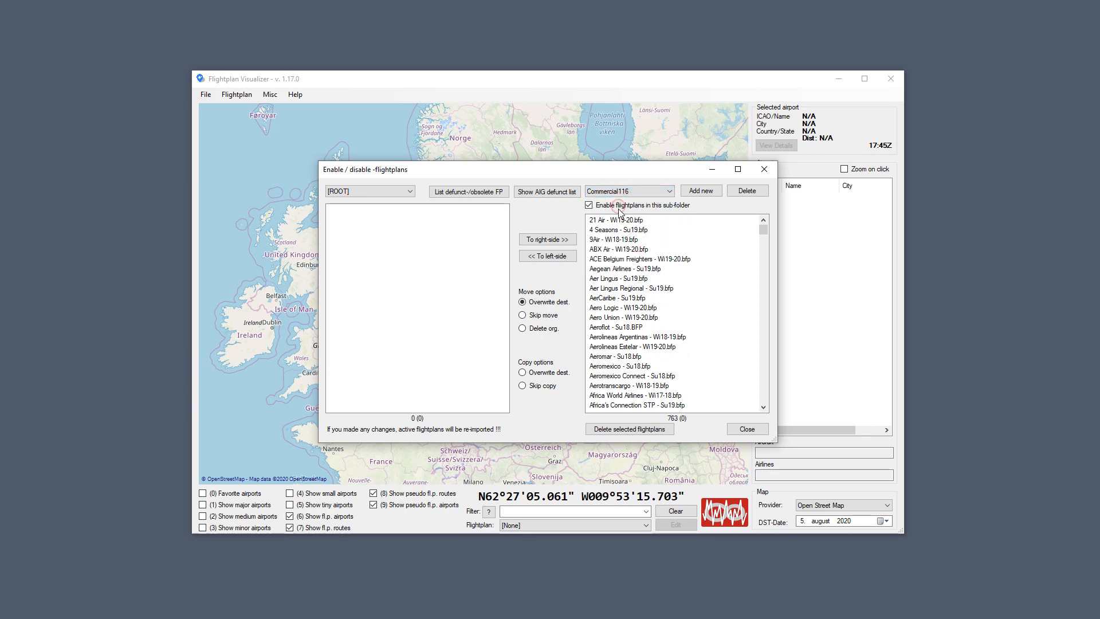
click(745, 431)
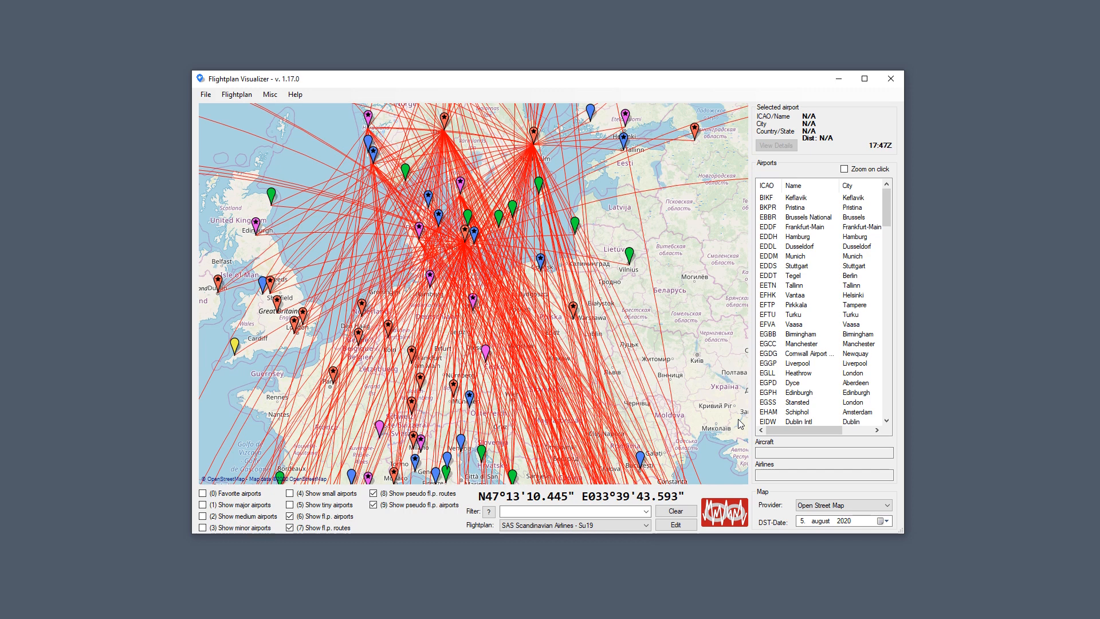
Check for program updates.
click(294, 95)
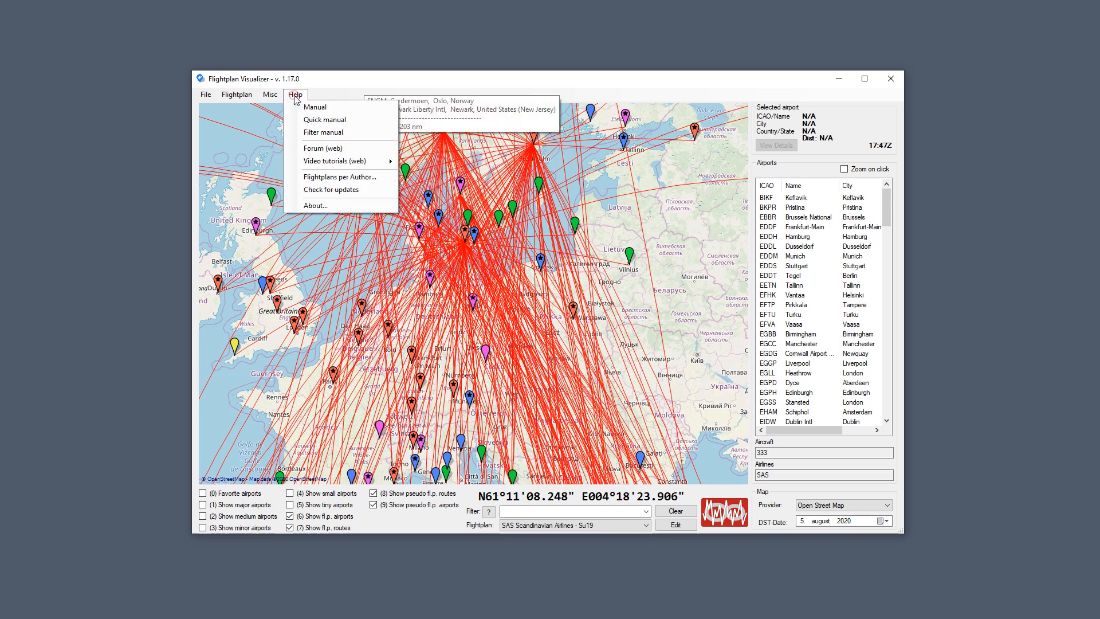
click(373, 191)
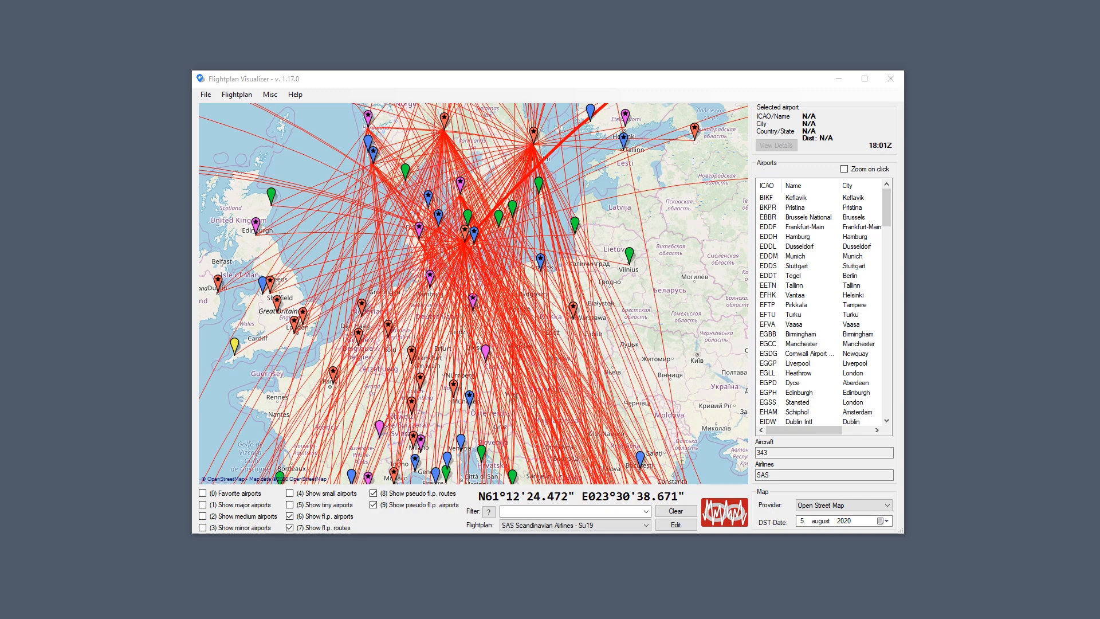
Import the flightplan archive ESAI_AviationCharters(GA-C)_Winter_2019-2020.zip from the AIGFP folder inside AIG's Pending from AIM folder.
click(238, 94)
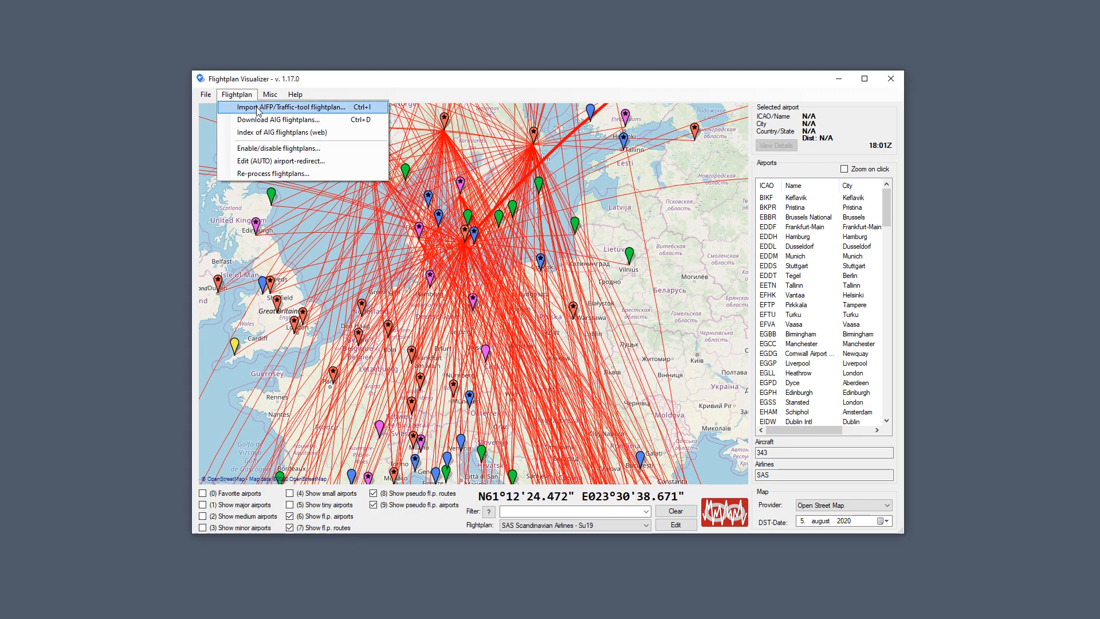
click(257, 110)
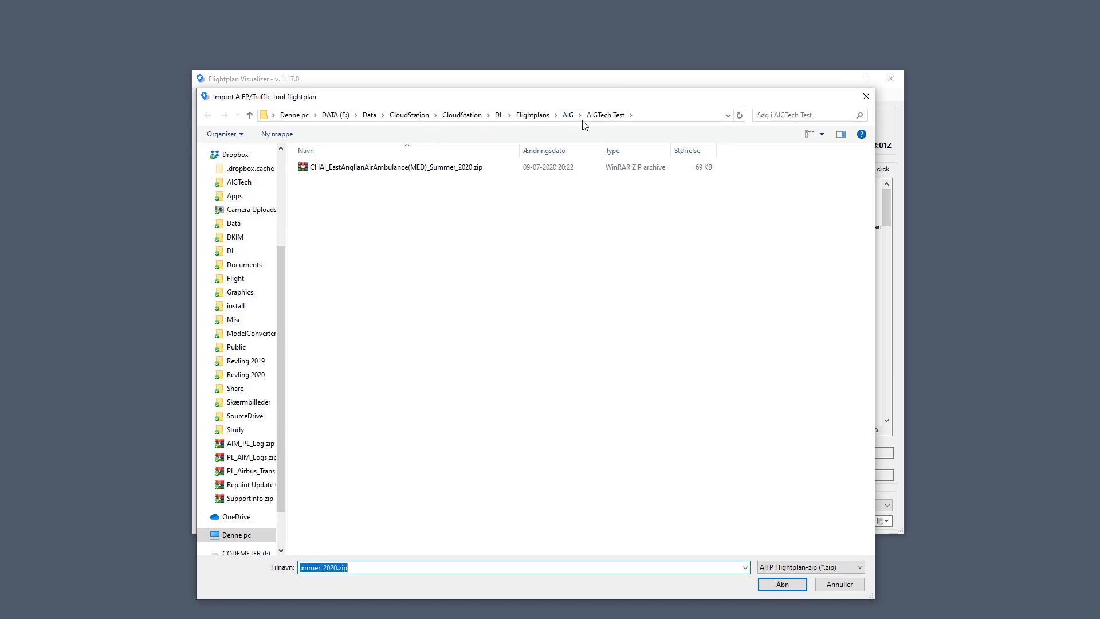
click(568, 115)
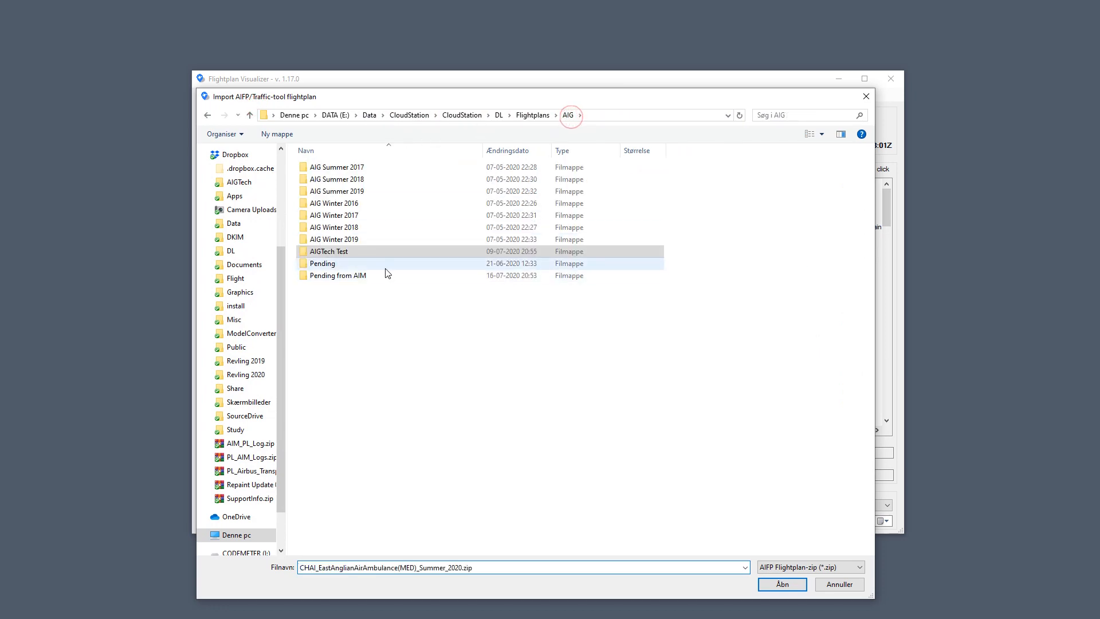
double_click(343, 276)
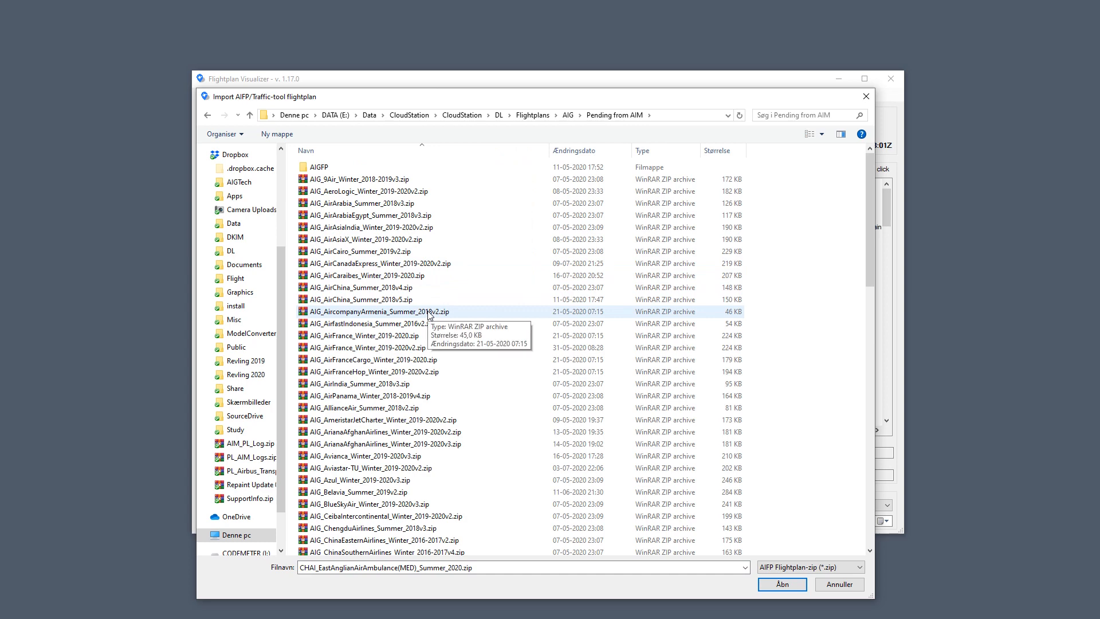
double_click(320, 167)
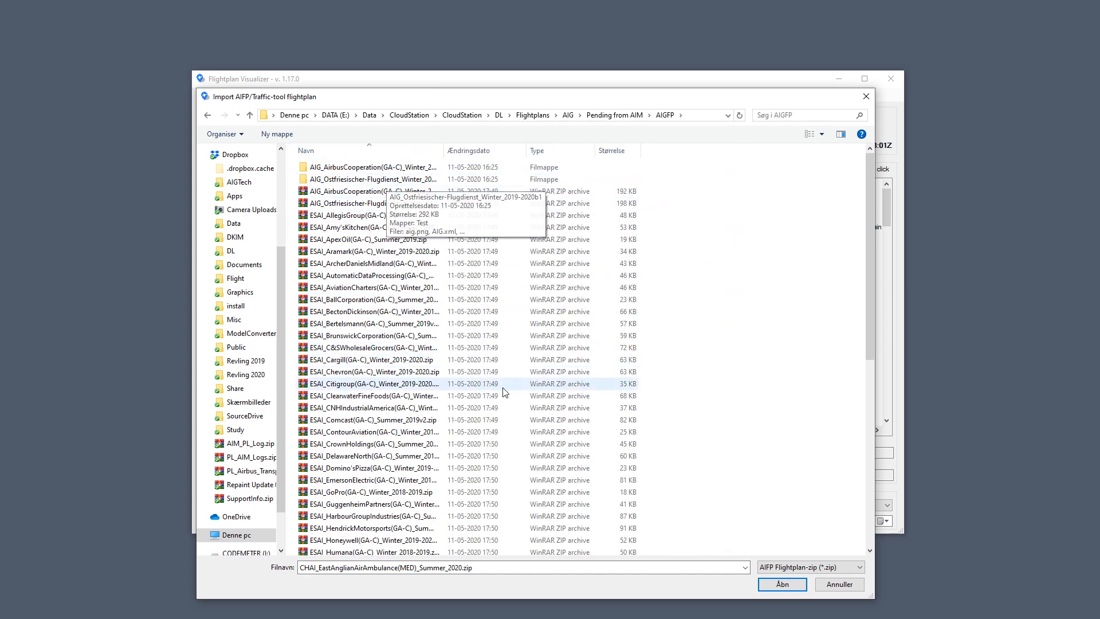
double_click(368, 289)
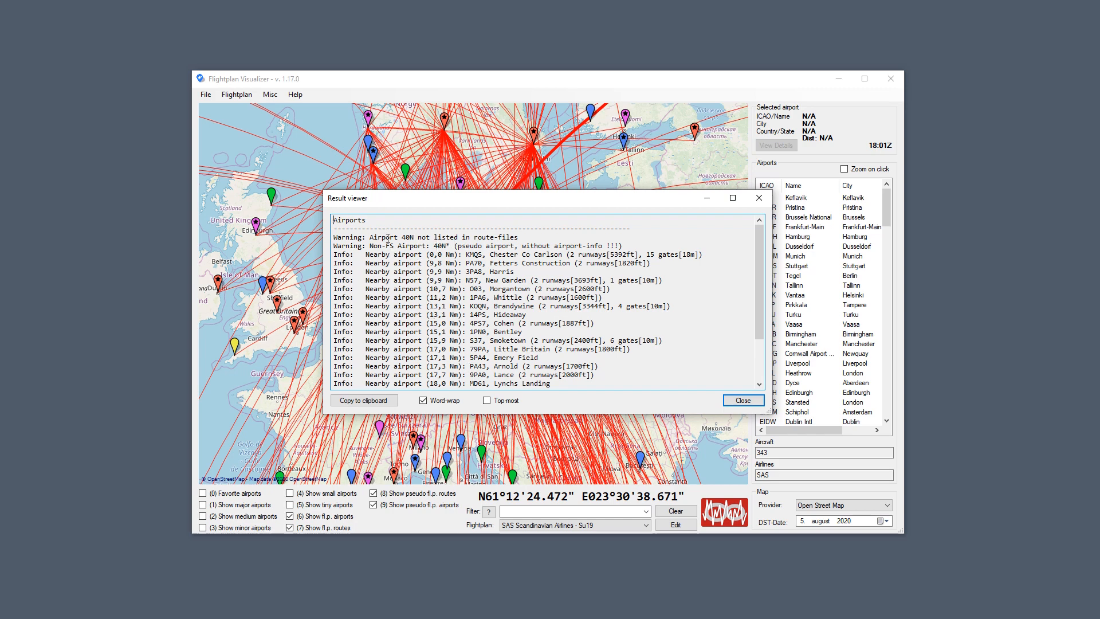
Review the import results for airport 40N and its nearby airports, and close the result viewer.
drag(400, 237, 410, 237)
scroll(453, 342, down, 1)
scroll(452, 342, down, 2)
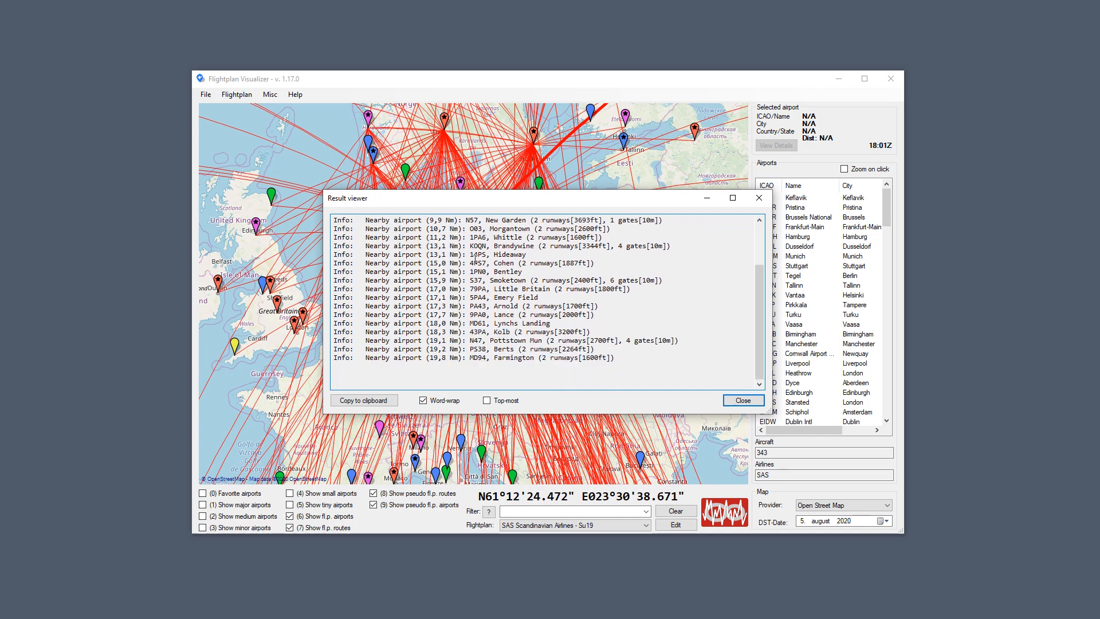
click(740, 400)
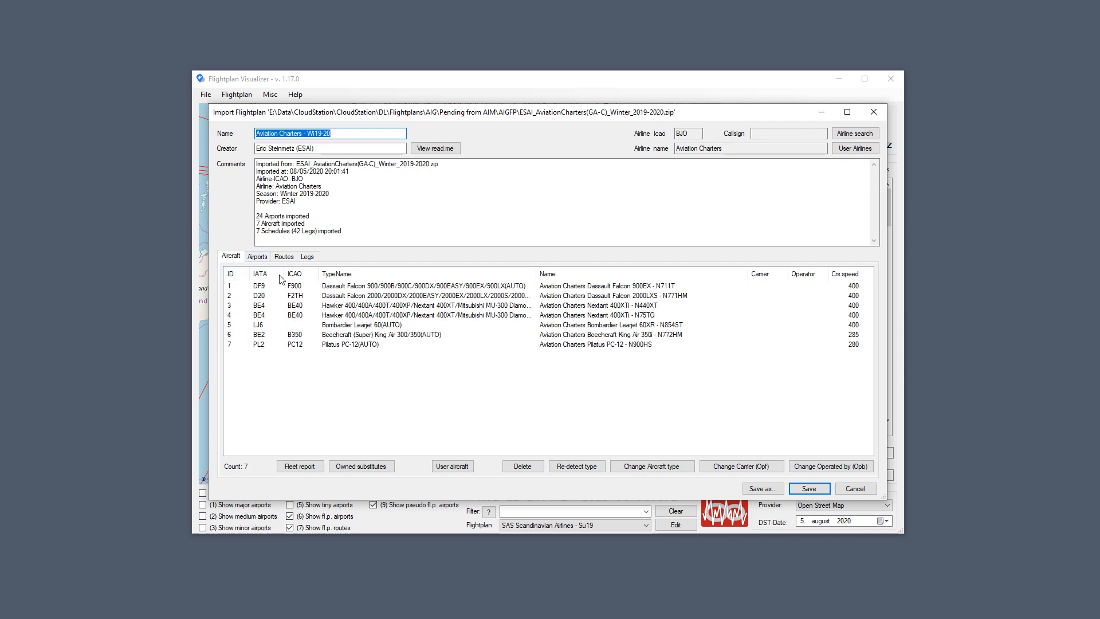
Examine the airports, routes and legs of the Aviation Charters flightplan, and its airline ICAO code.
click(257, 257)
click(285, 257)
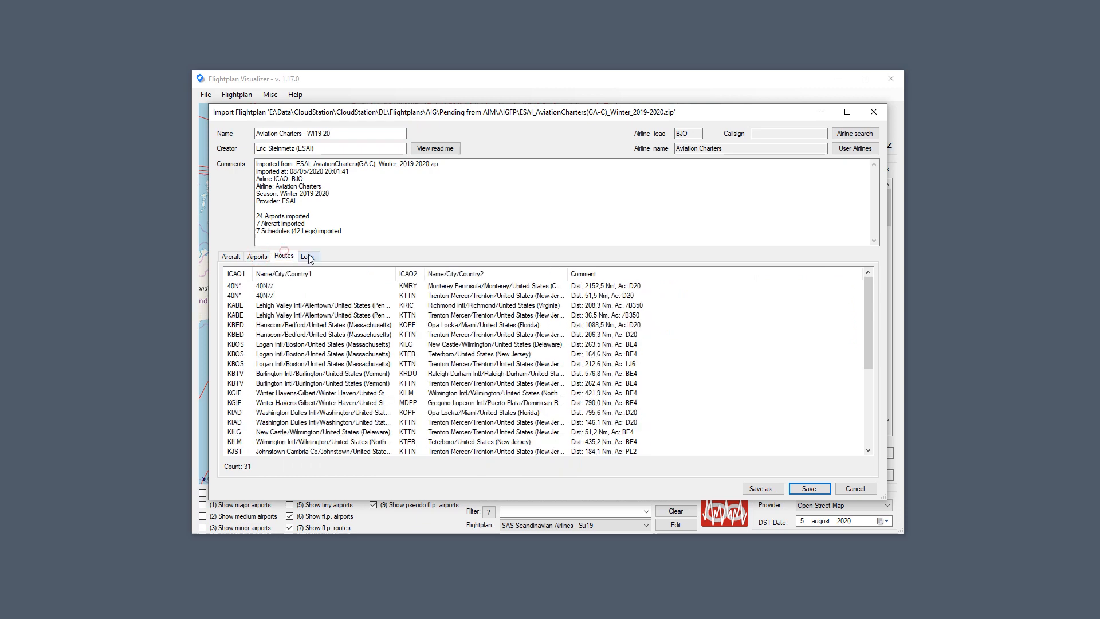
click(308, 257)
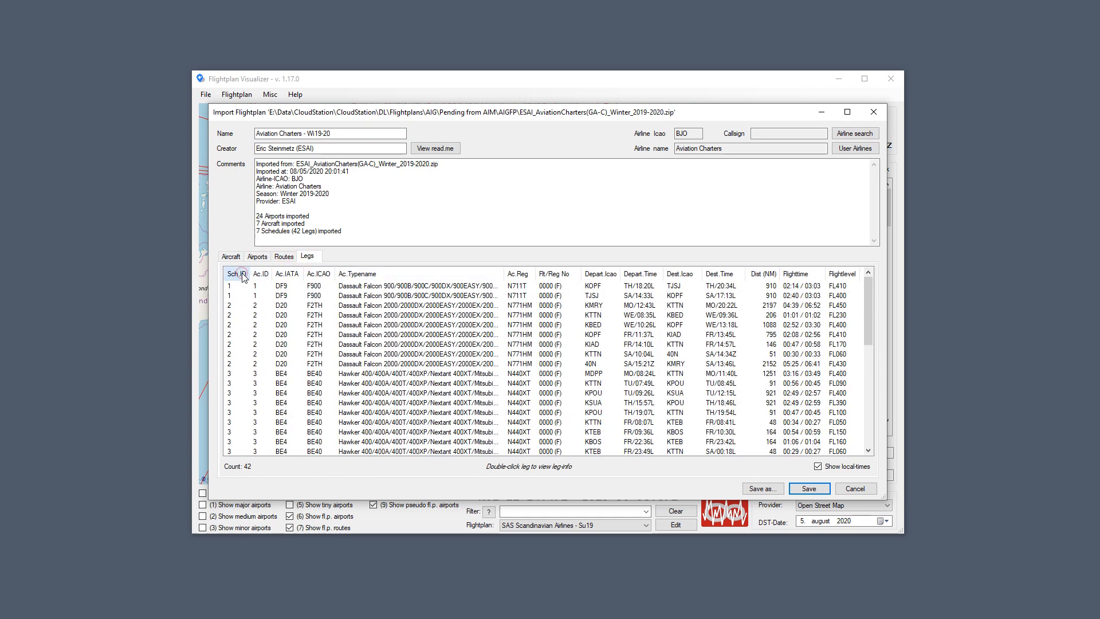
click(689, 134)
double_click(689, 134)
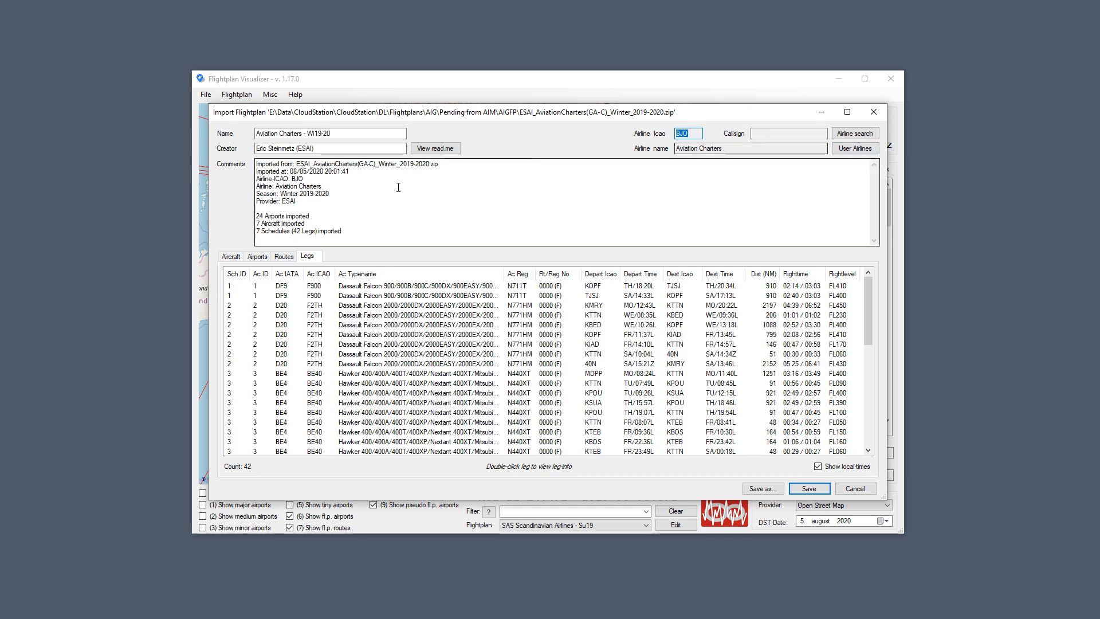
Add a user airline with IATA code BZ and the name Aviation Charters, copied from the flightplan comments.
drag(276, 186, 322, 185)
key(ctrl+c)
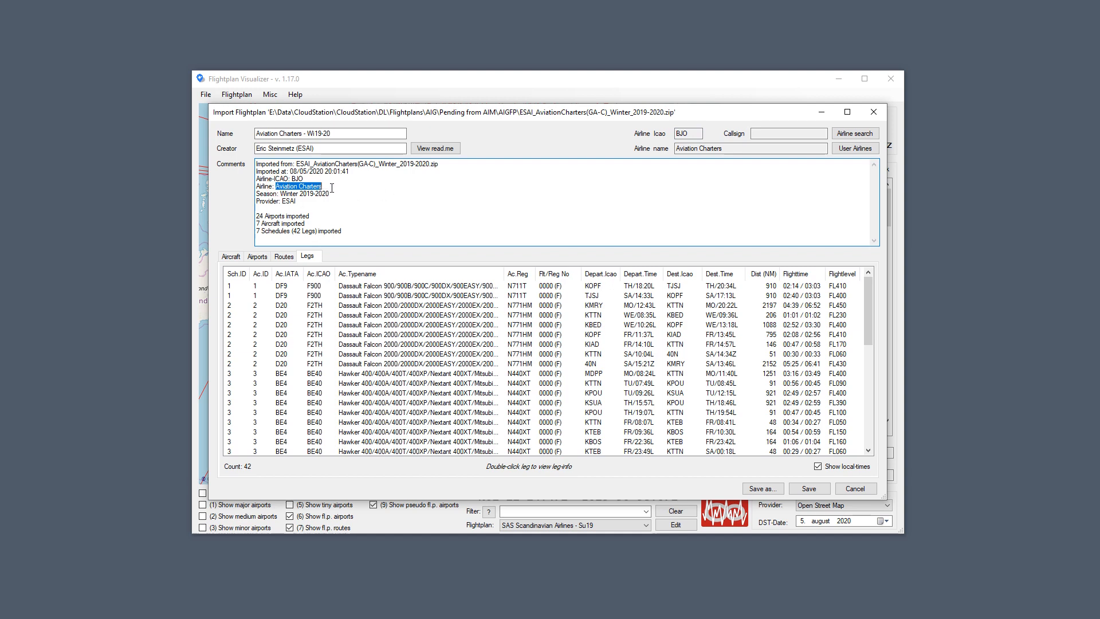
click(847, 154)
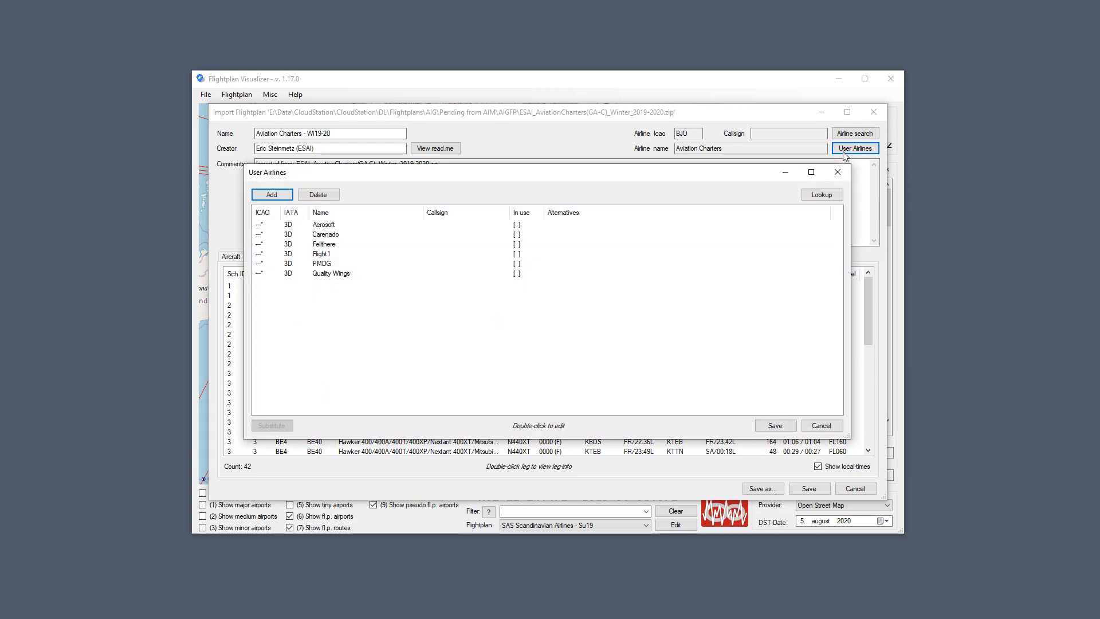
click(272, 195)
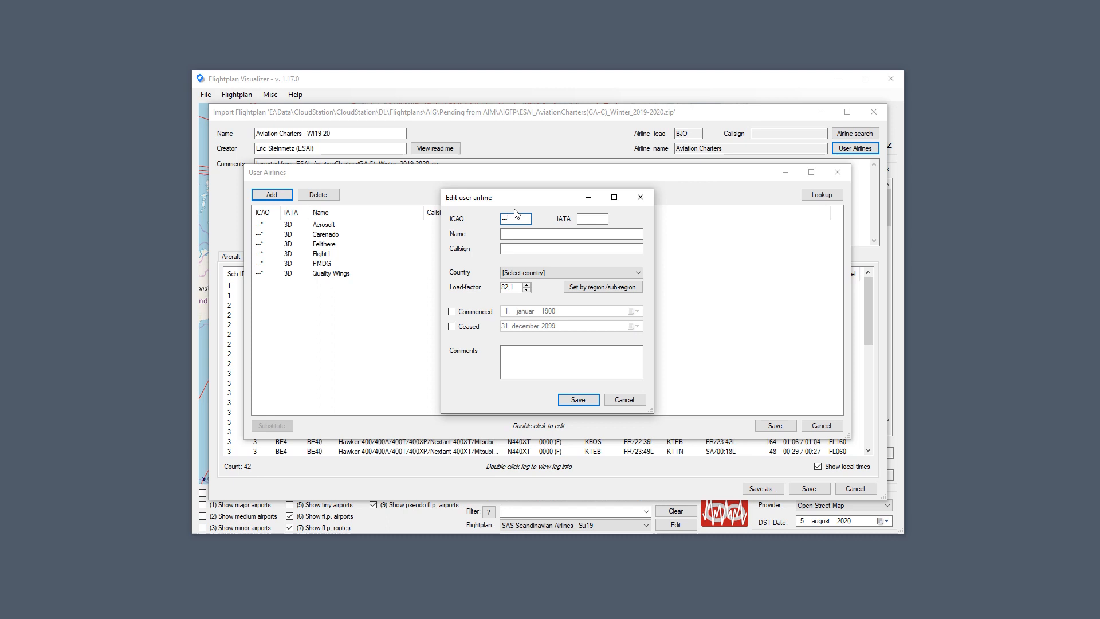
click(593, 218)
text(BZ)
click(562, 235)
key(ctrl+v)
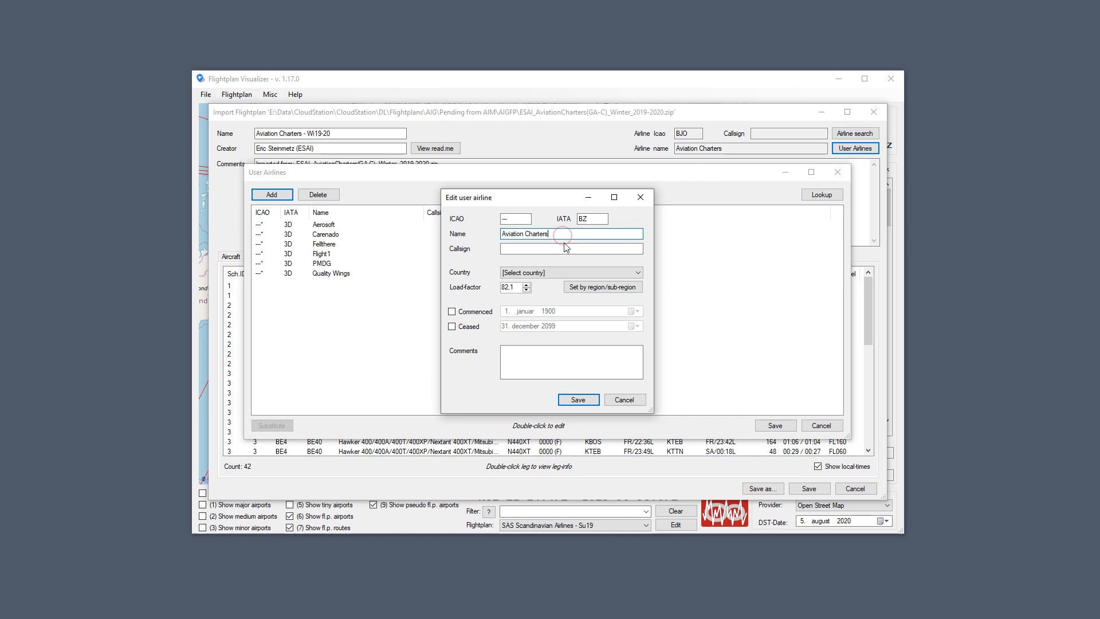
Set the new airline's country to United States of America, set its load factor by region/sub-region, and save the airline.
click(561, 273)
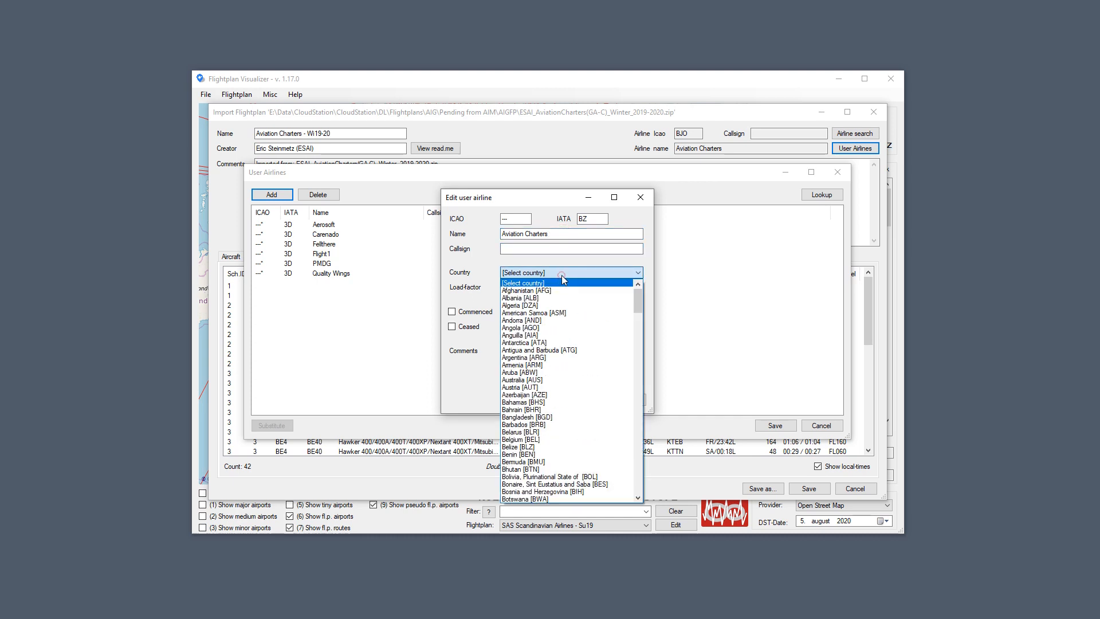
key(u)
scroll(593, 488, down, 2)
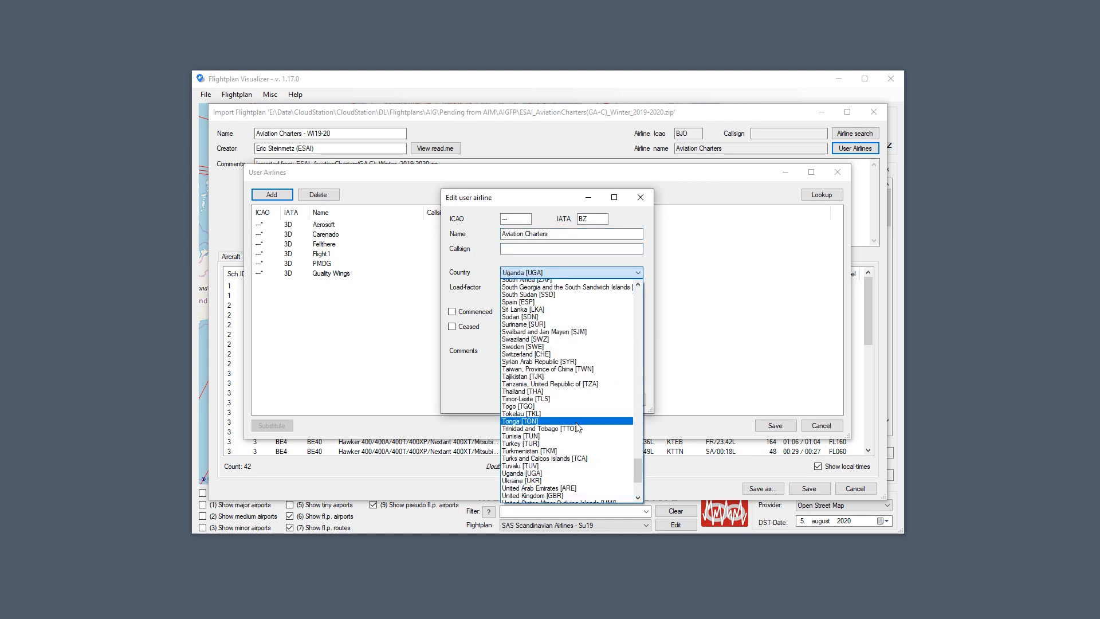
scroll(594, 491, down, 2)
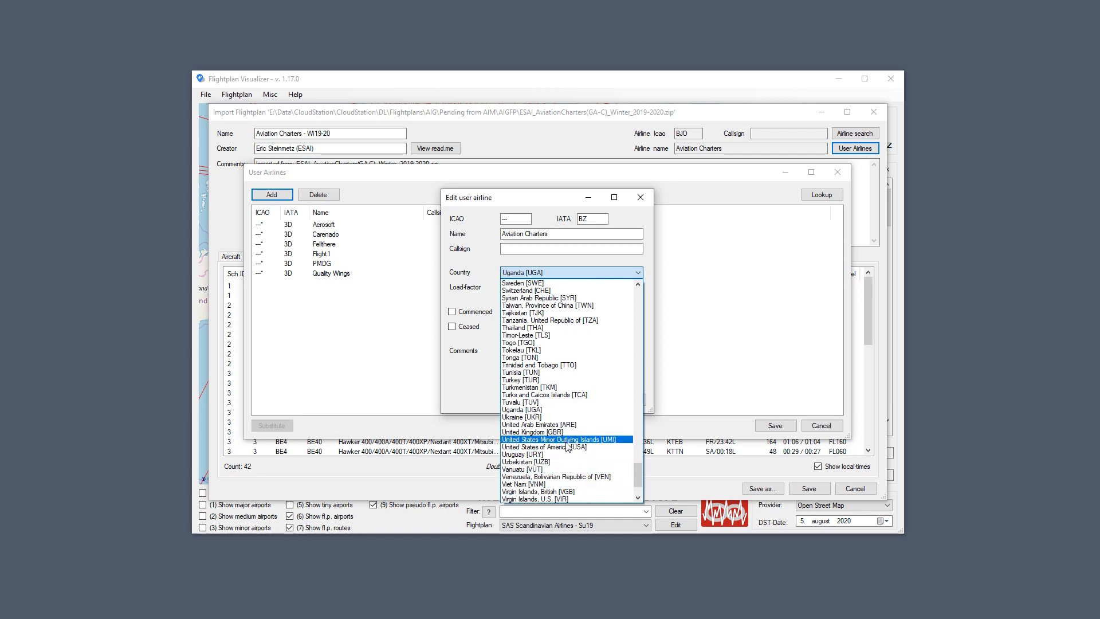
click(568, 447)
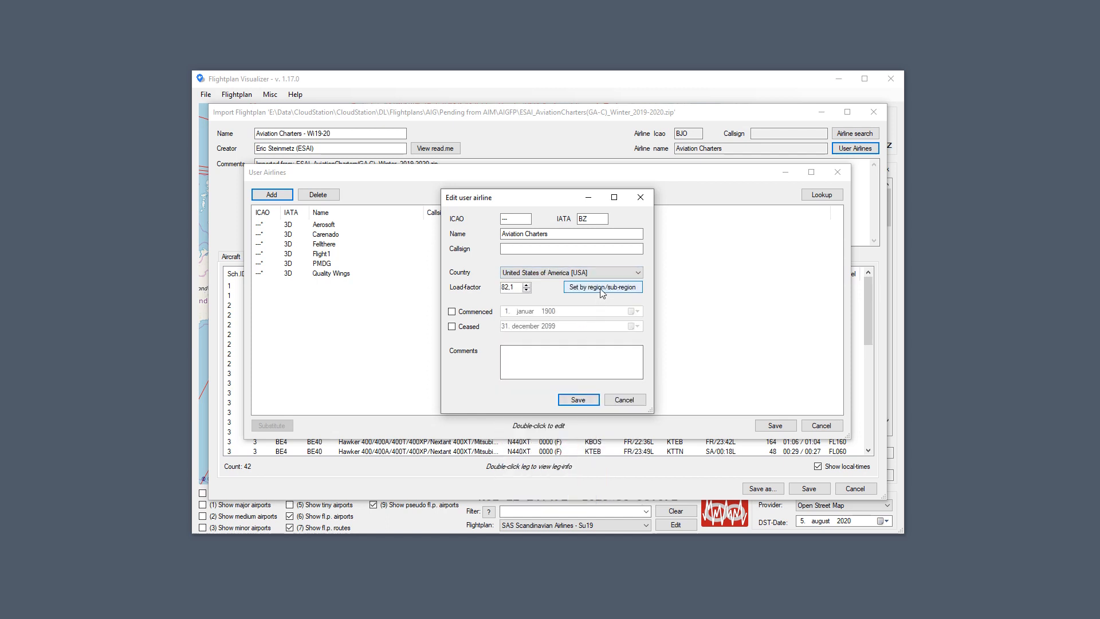
click(598, 290)
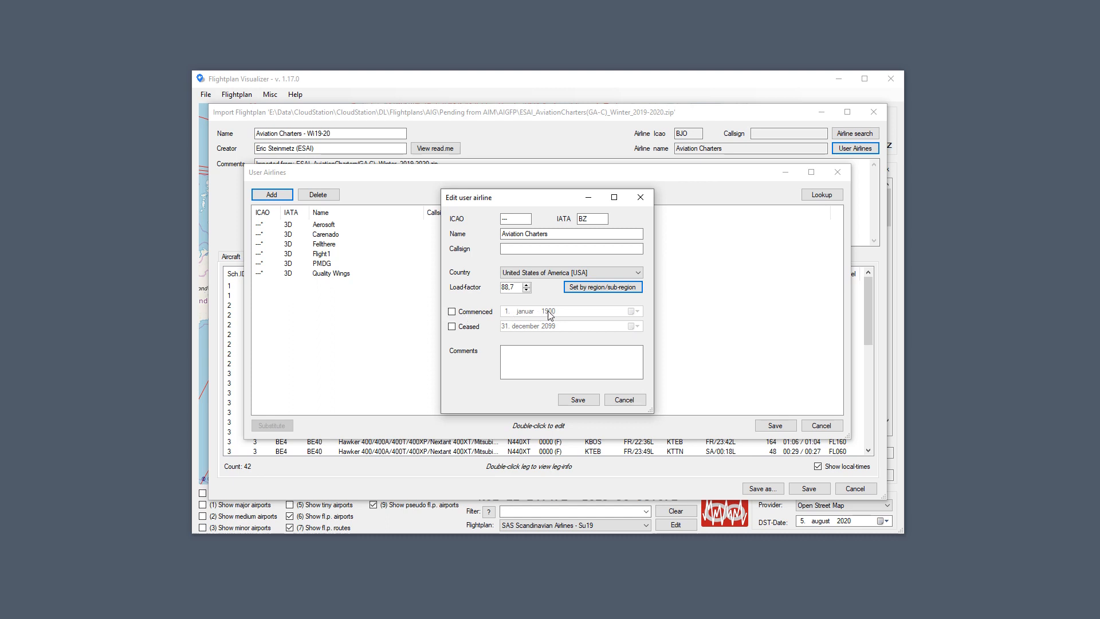
click(577, 399)
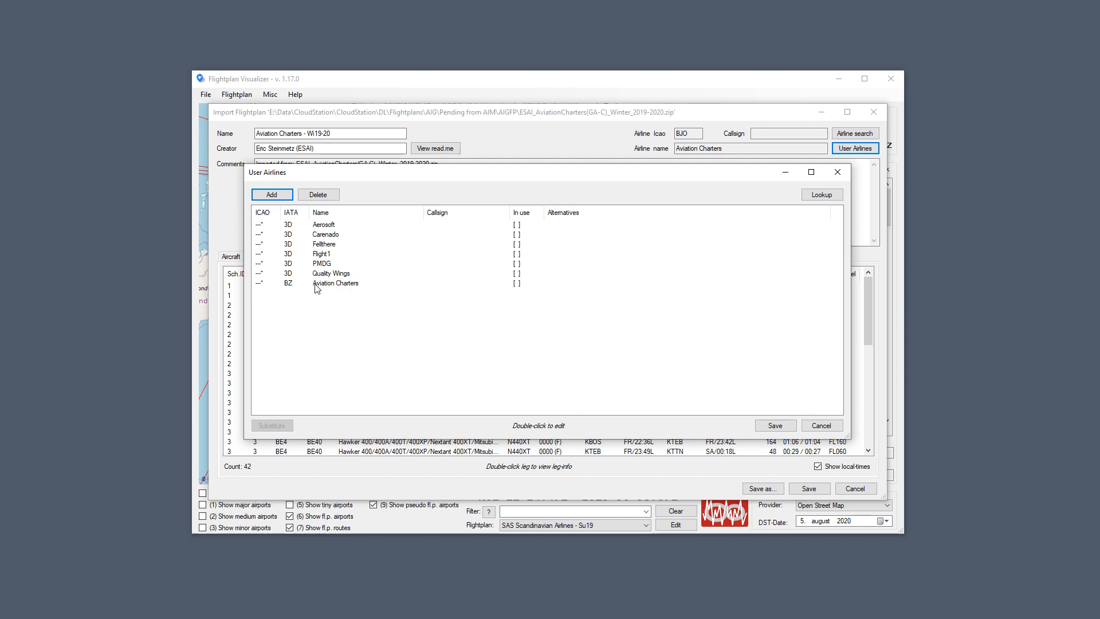
Save the user airlines and assign Aviation Charters to the flightplan and as carrier/operator of all its aircraft.
click(775, 425)
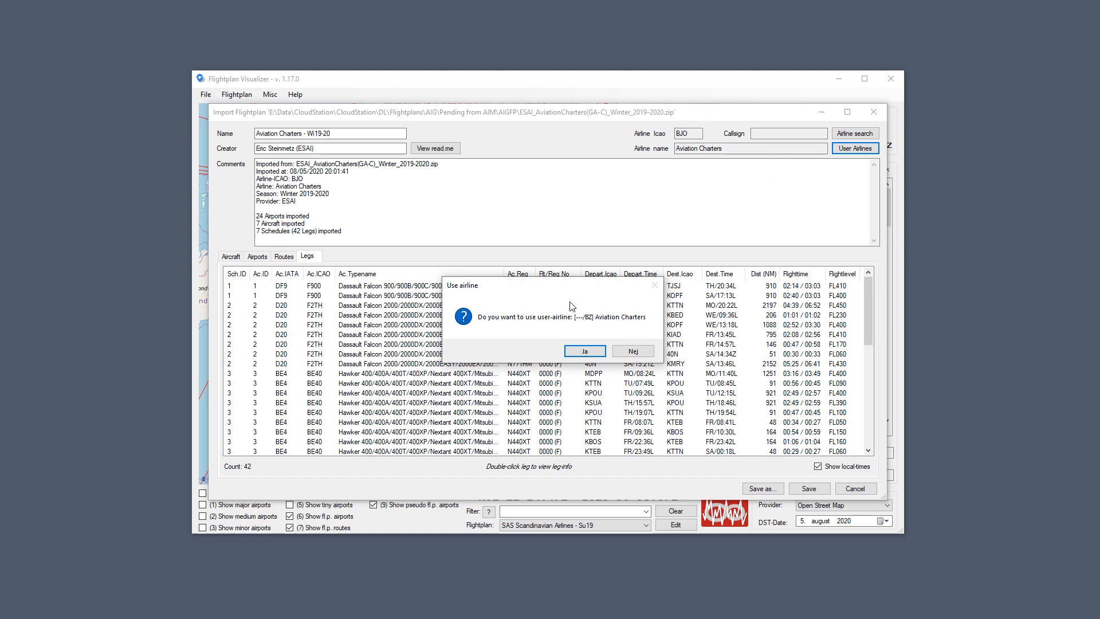
click(584, 352)
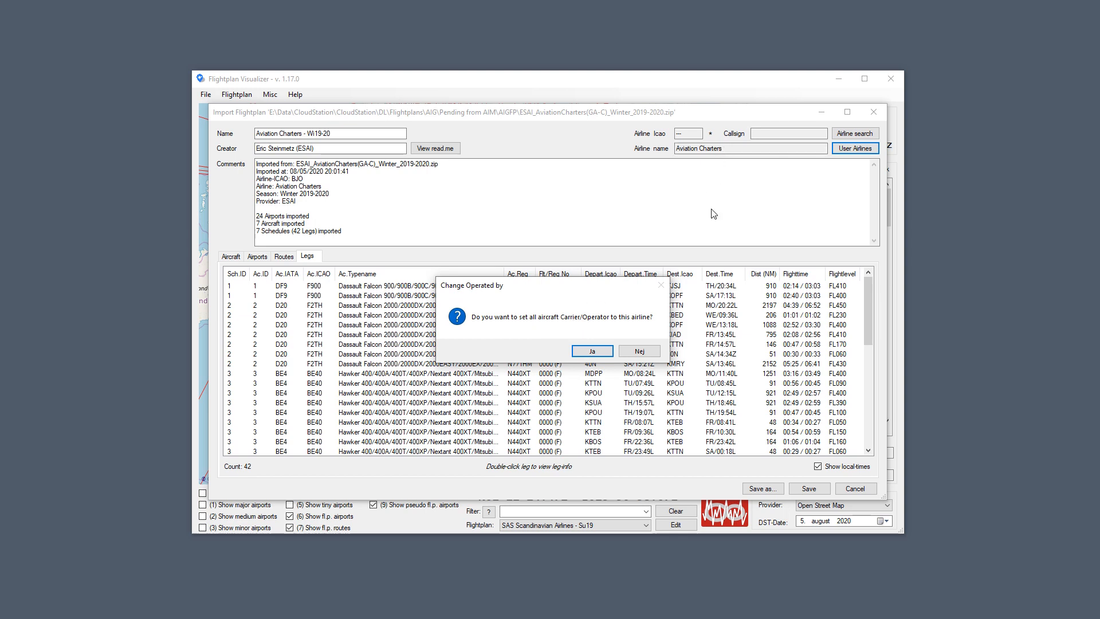
click(587, 352)
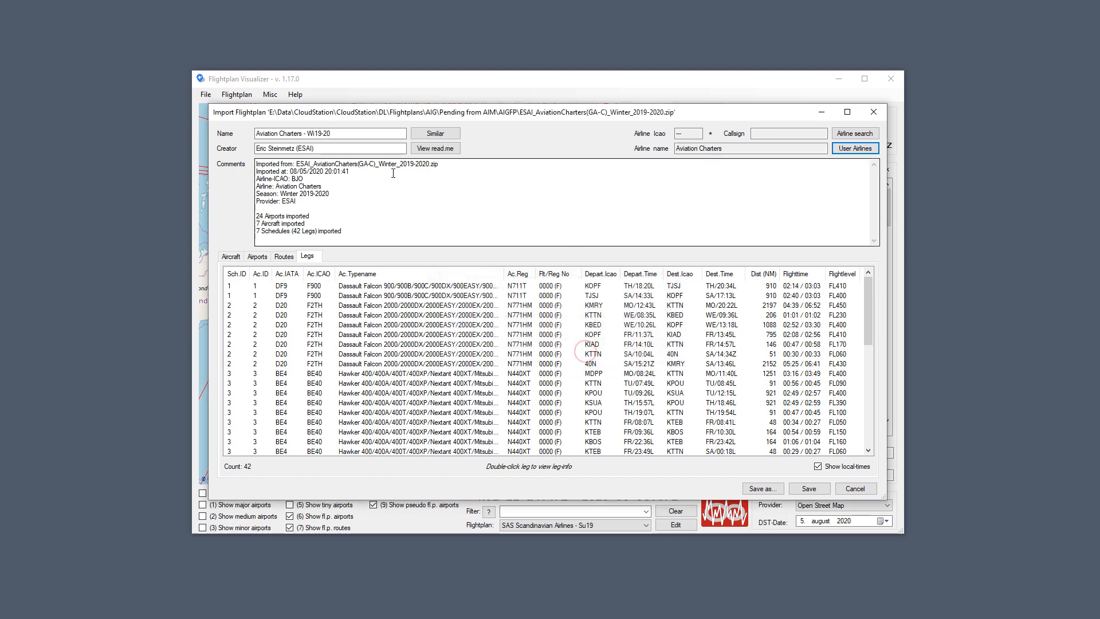
Check the carrier and operator in the aircraft list, save the imported flightplan, and open it for editing.
click(231, 258)
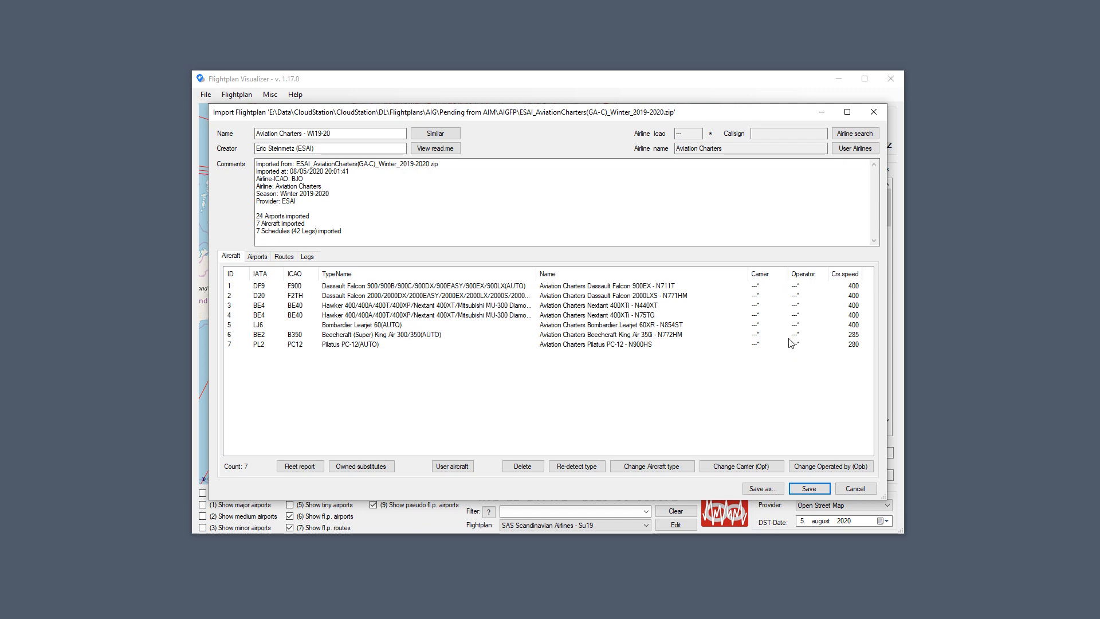
click(800, 491)
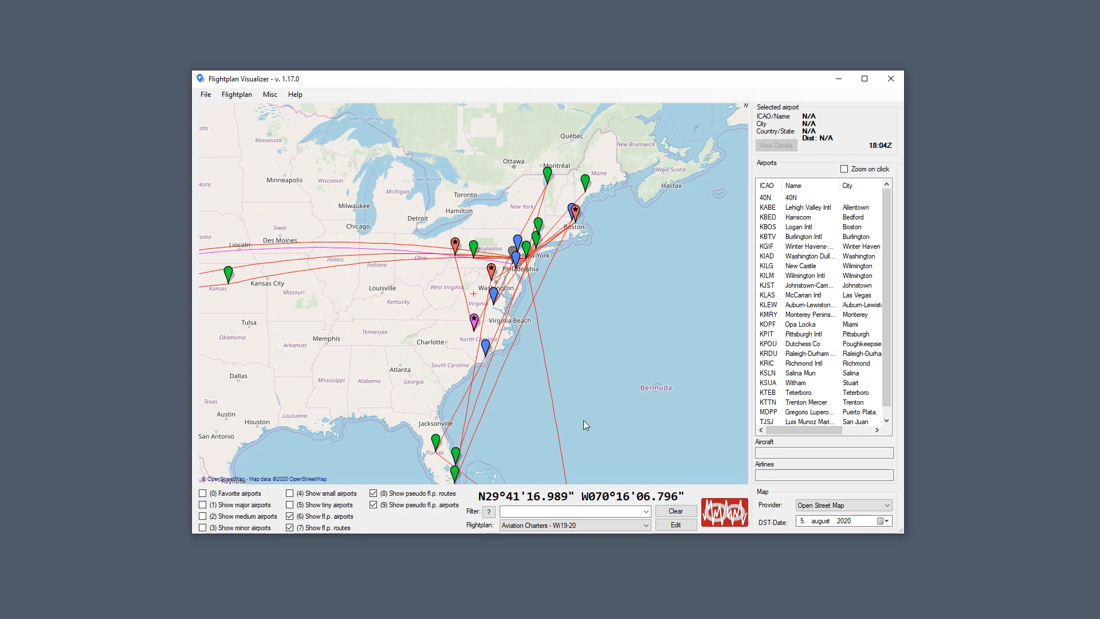
click(663, 529)
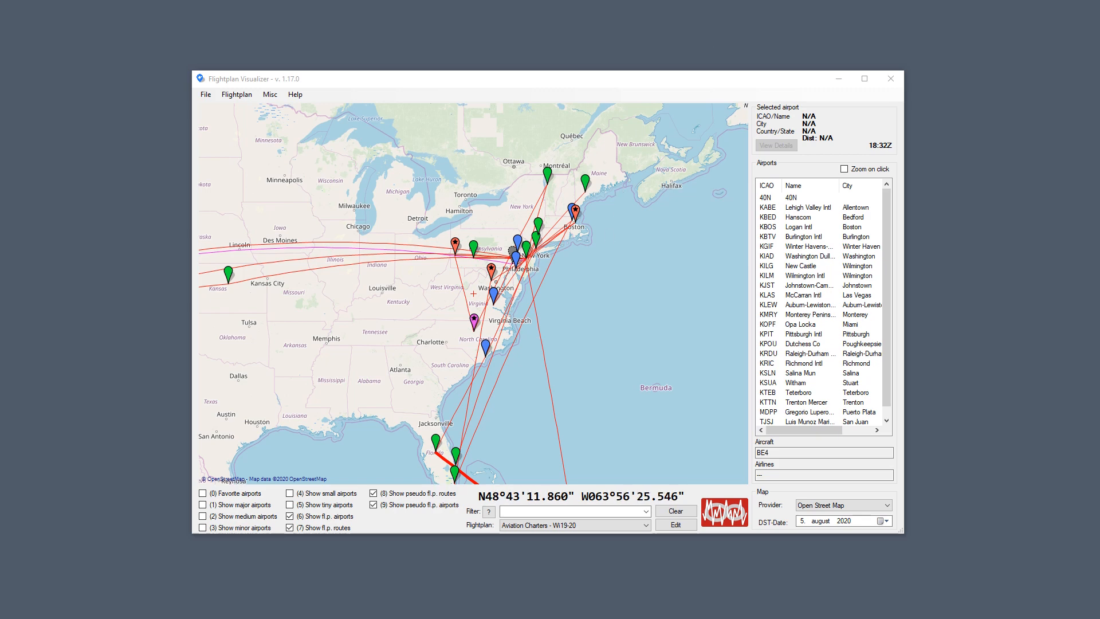
Open the user aircraft window and examine the user-defined aircraft types and the full list of owned aircraft.
click(270, 94)
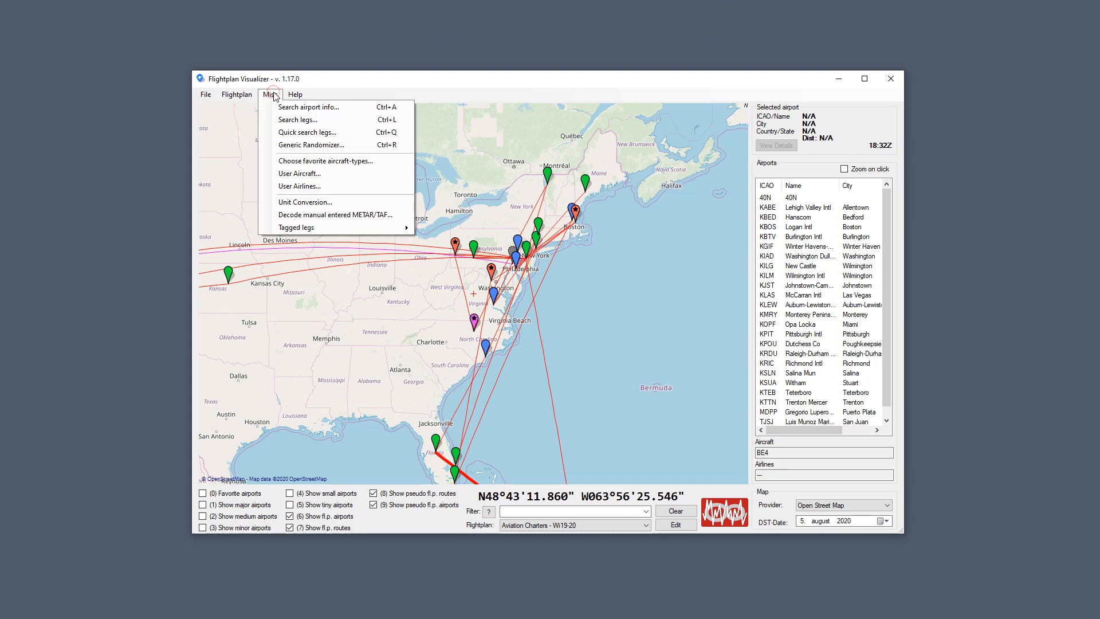
click(319, 178)
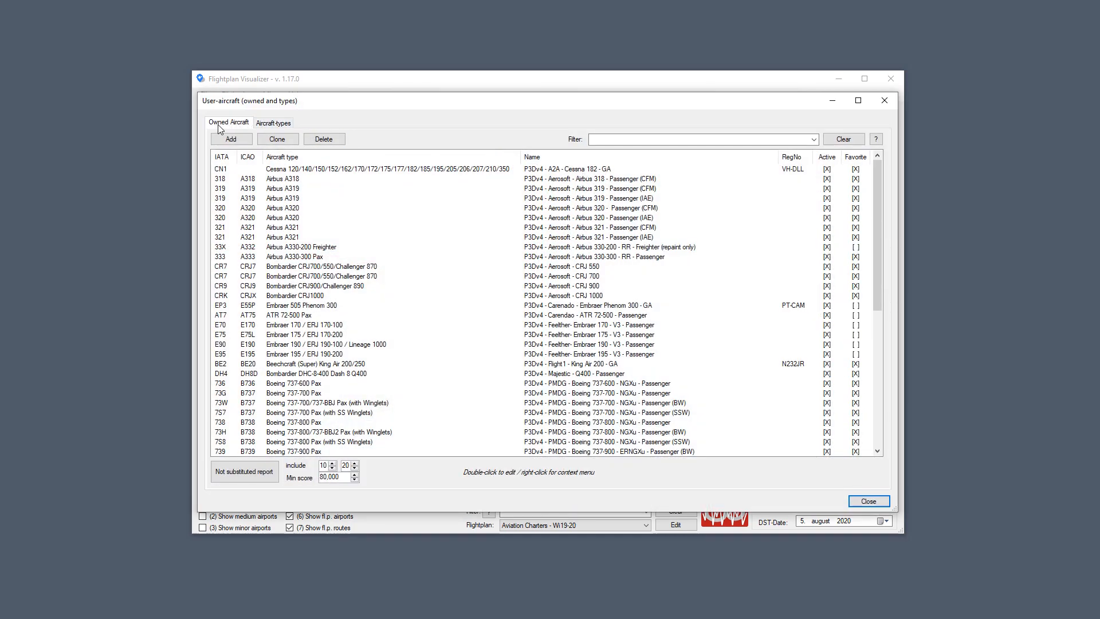
click(265, 125)
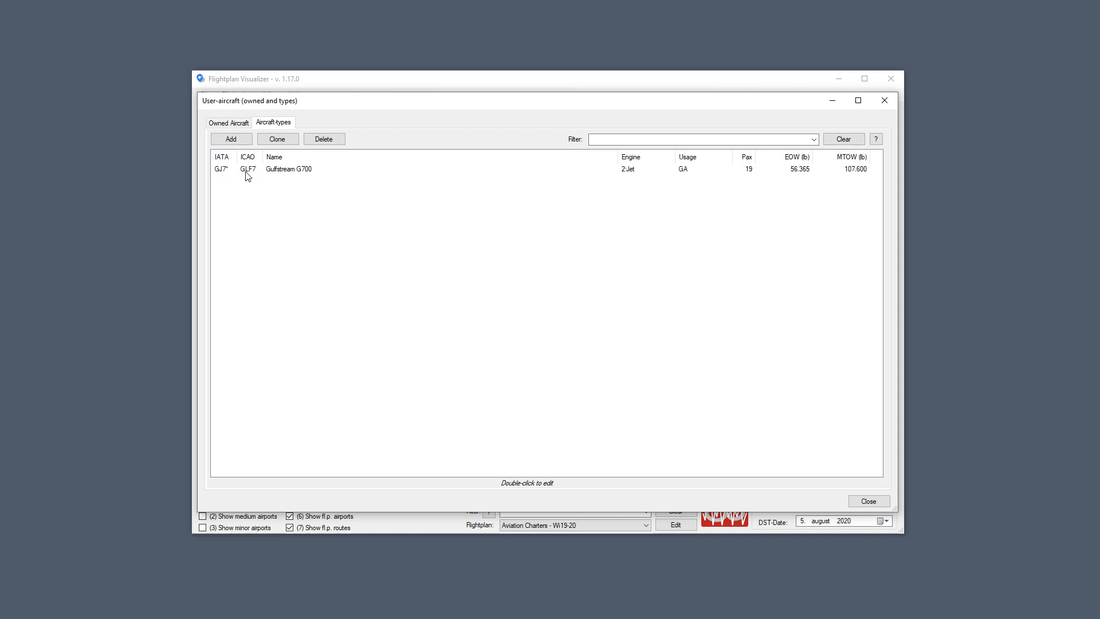
click(281, 176)
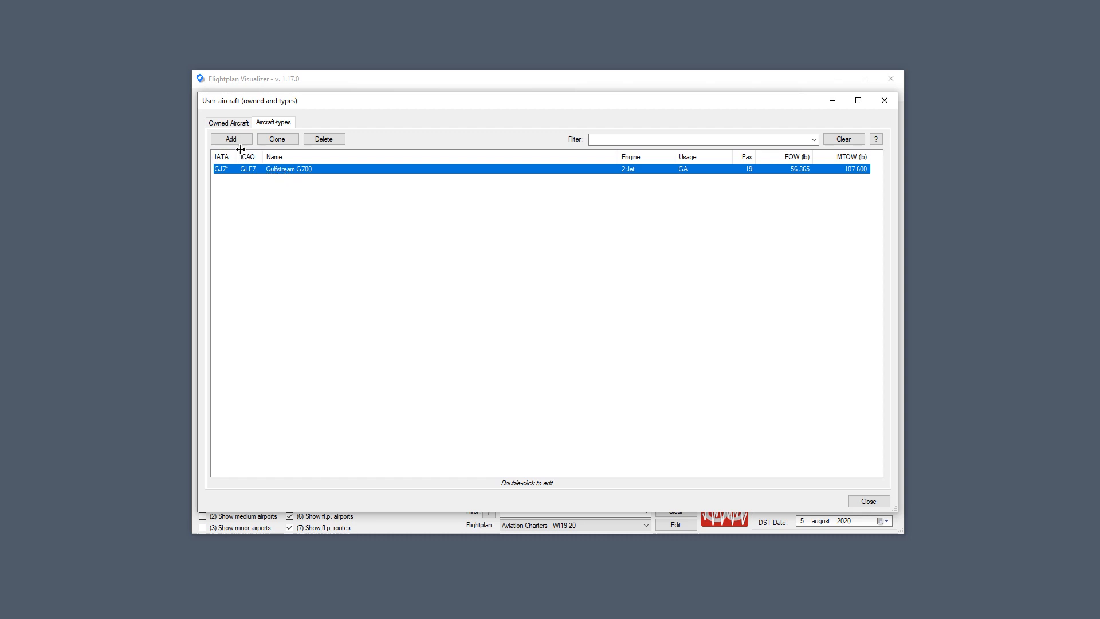
click(234, 123)
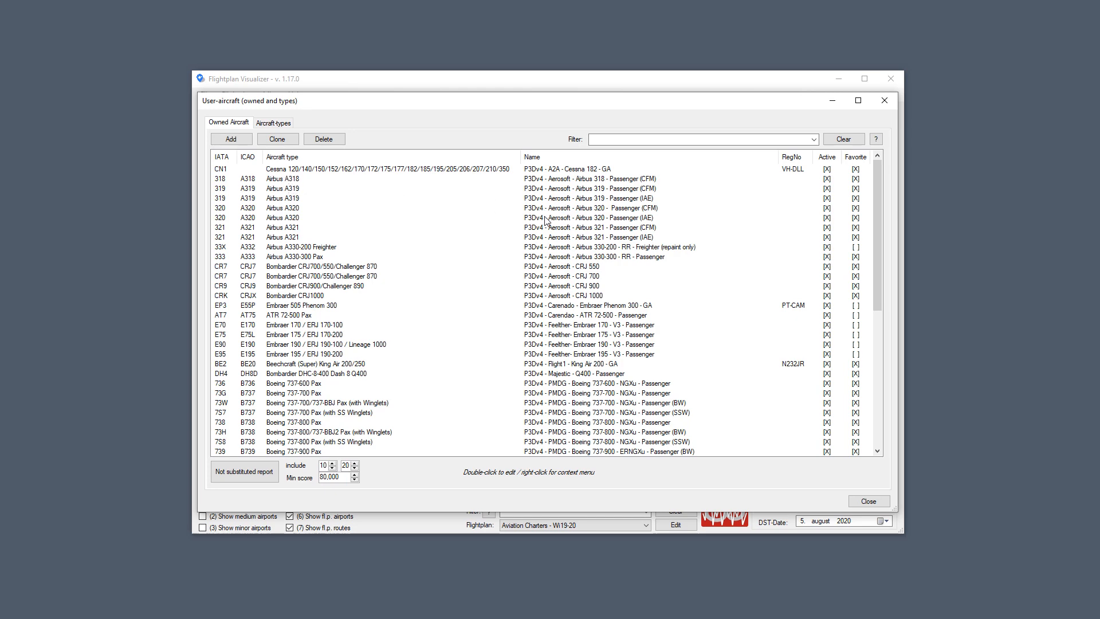
scroll(601, 218, down, 2)
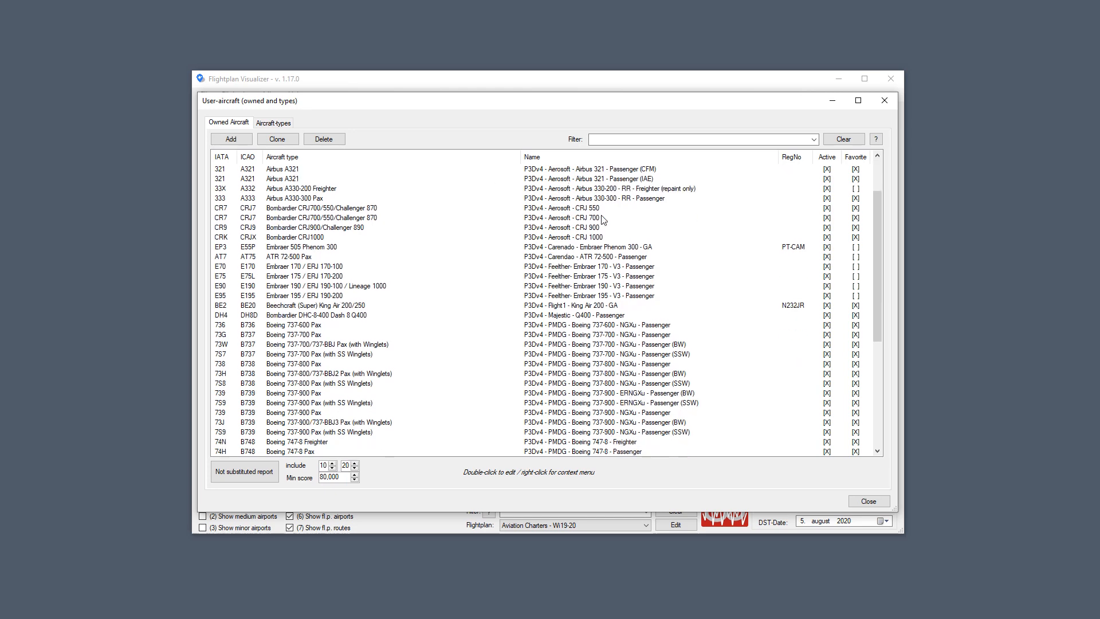
scroll(602, 220, up, 2)
scroll(584, 319, down, 8)
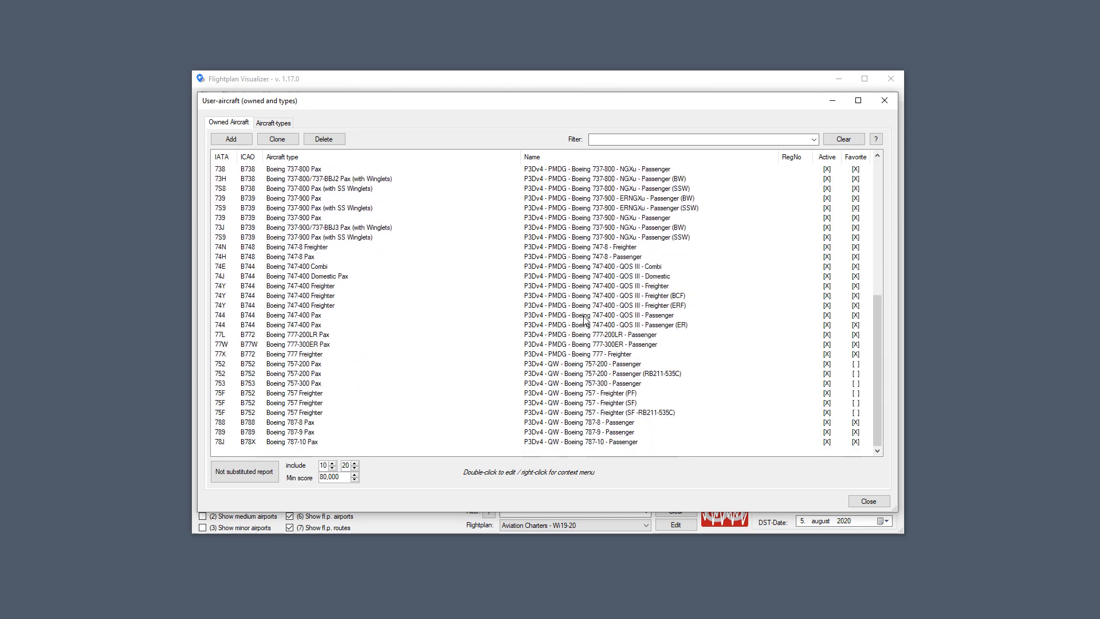
scroll(585, 319, up, 7)
scroll(585, 318, up, 2)
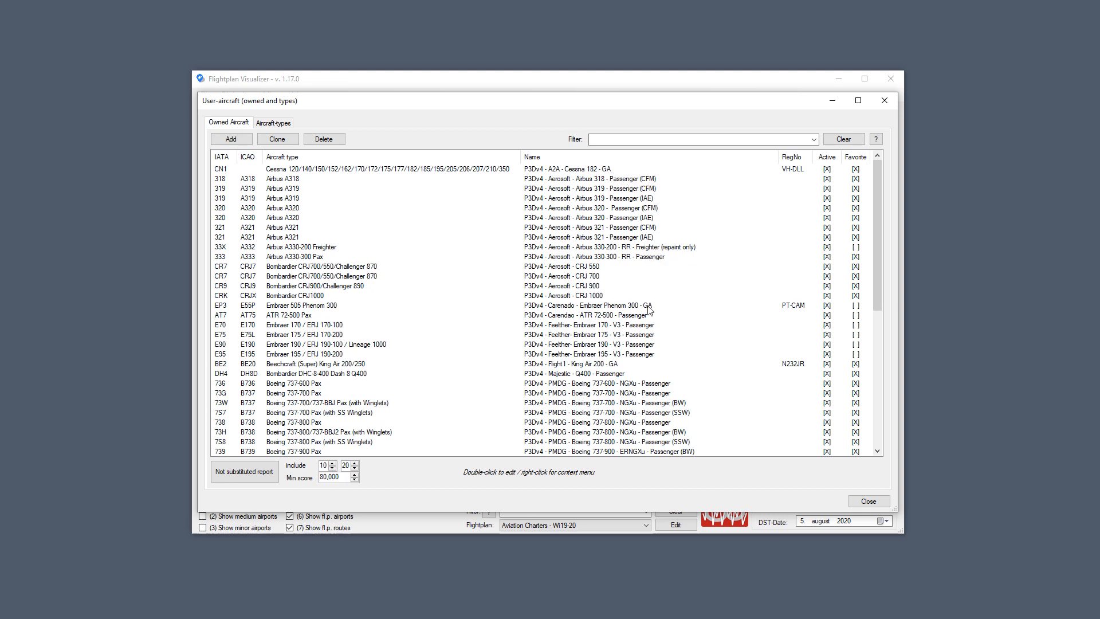
Examine individual owned aircraft, including the Airbus A330-200 Freighter, Boeing 777 Freighter, Boeing 757 Freighter (SF -RB211-535C) and Majestic Q400.
click(669, 249)
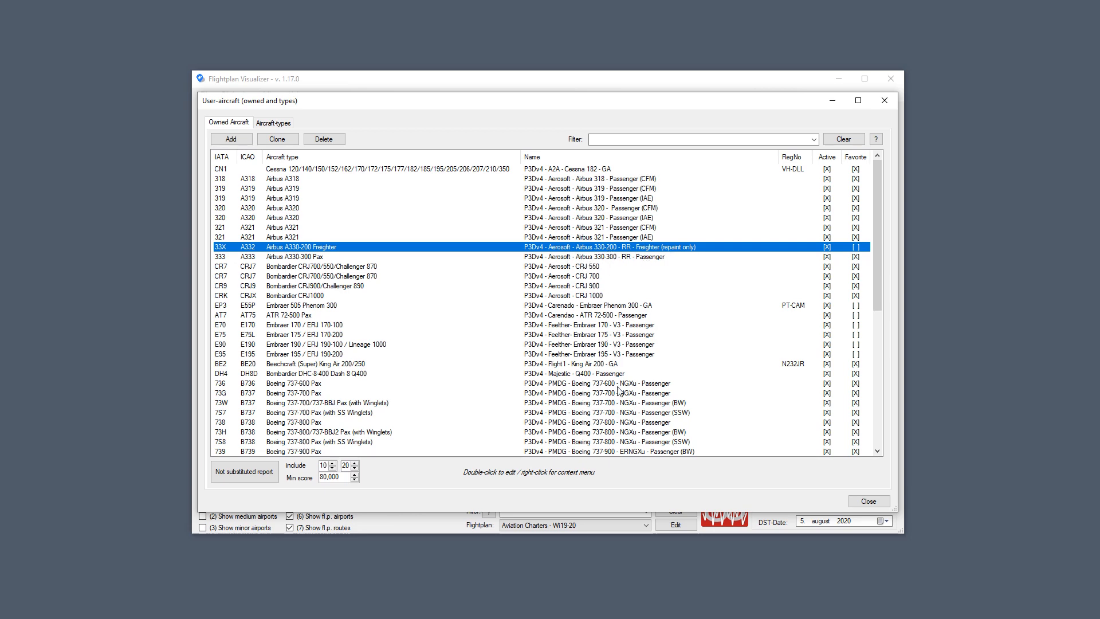
scroll(682, 344, down, 7)
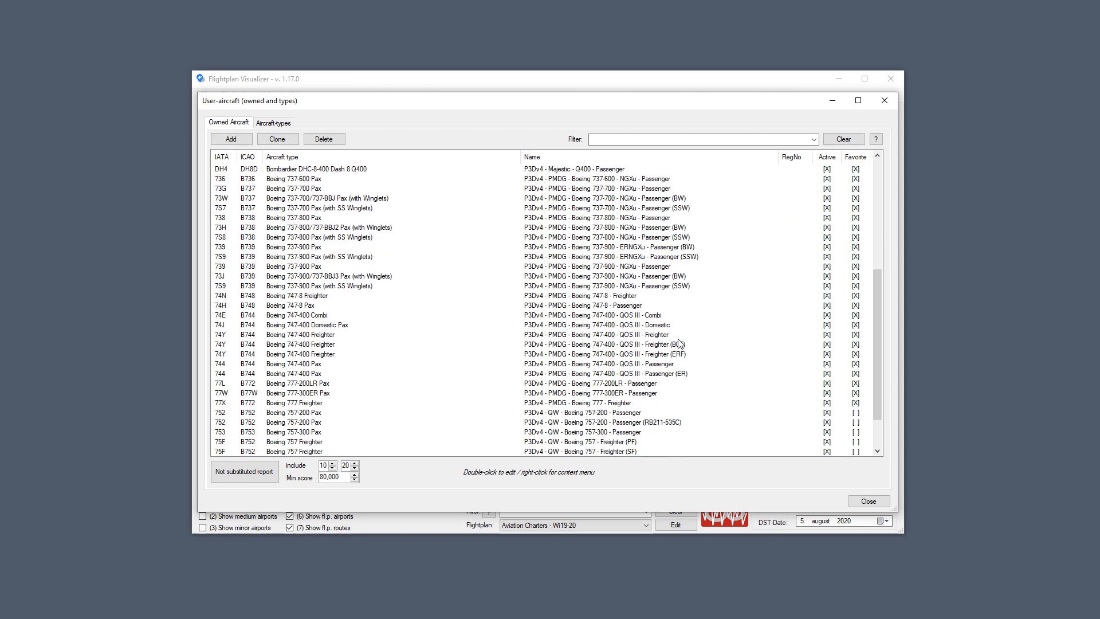
click(637, 383)
click(631, 402)
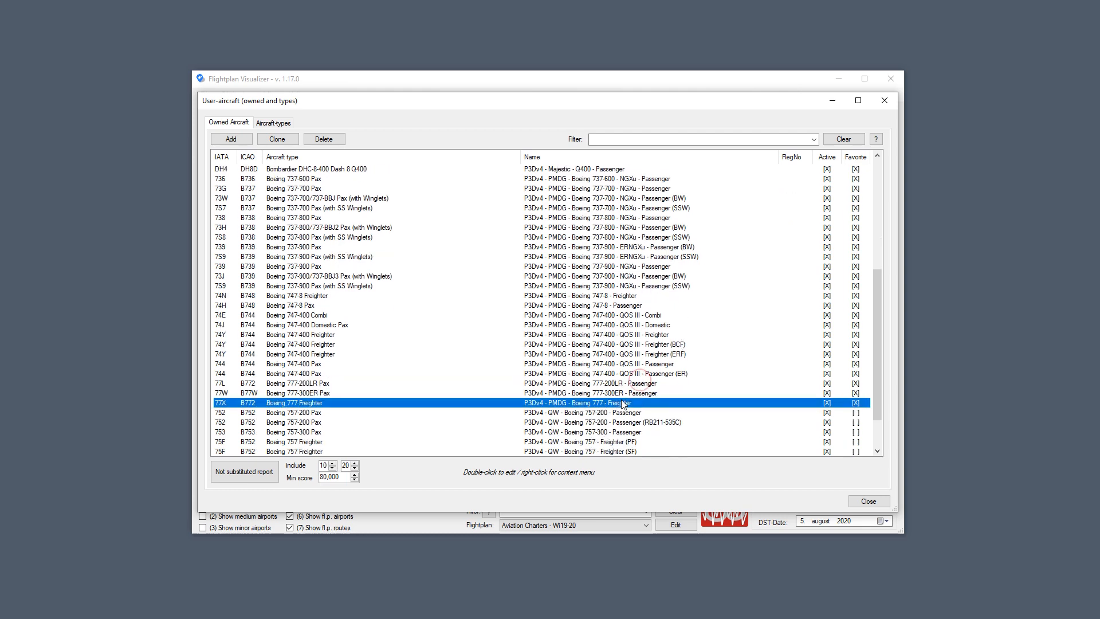
scroll(626, 389, down, 1)
click(626, 432)
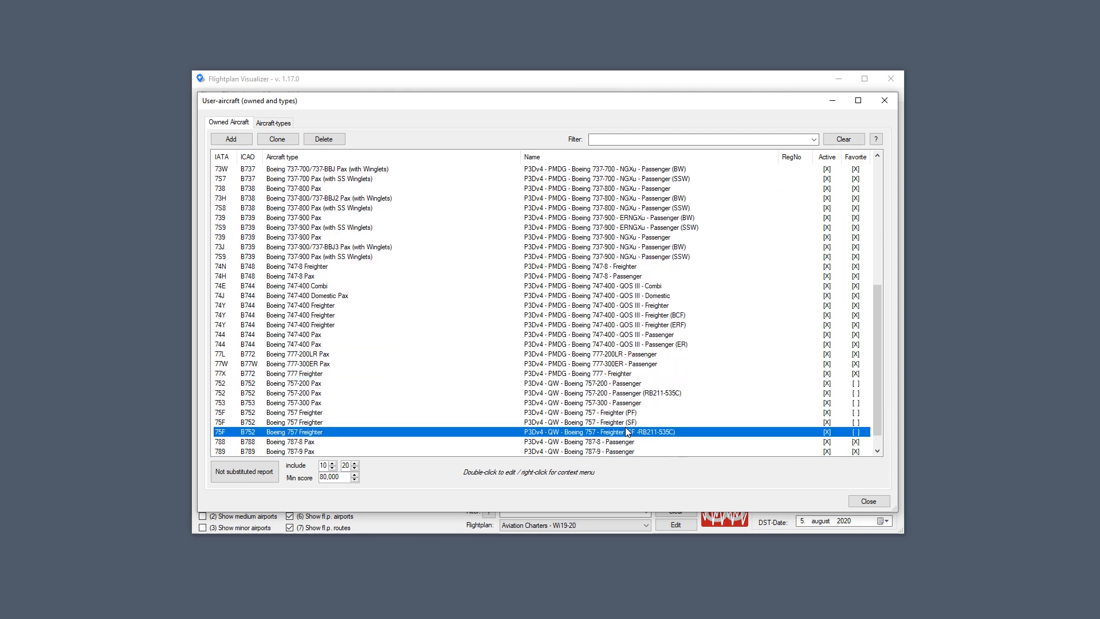
scroll(624, 427, down, 1)
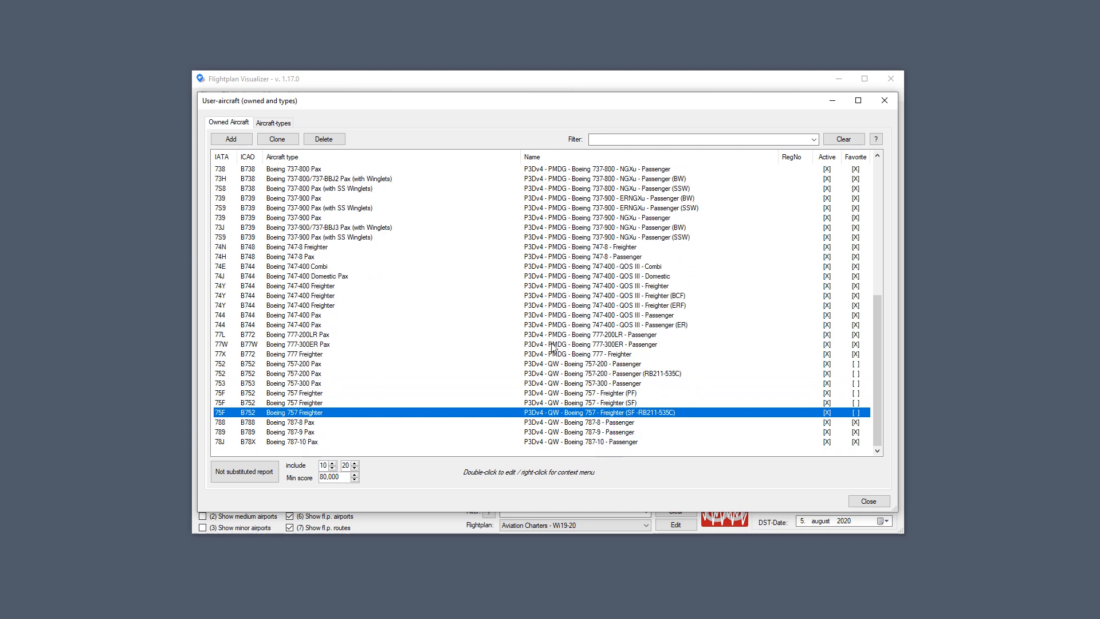
scroll(642, 376, up, 4)
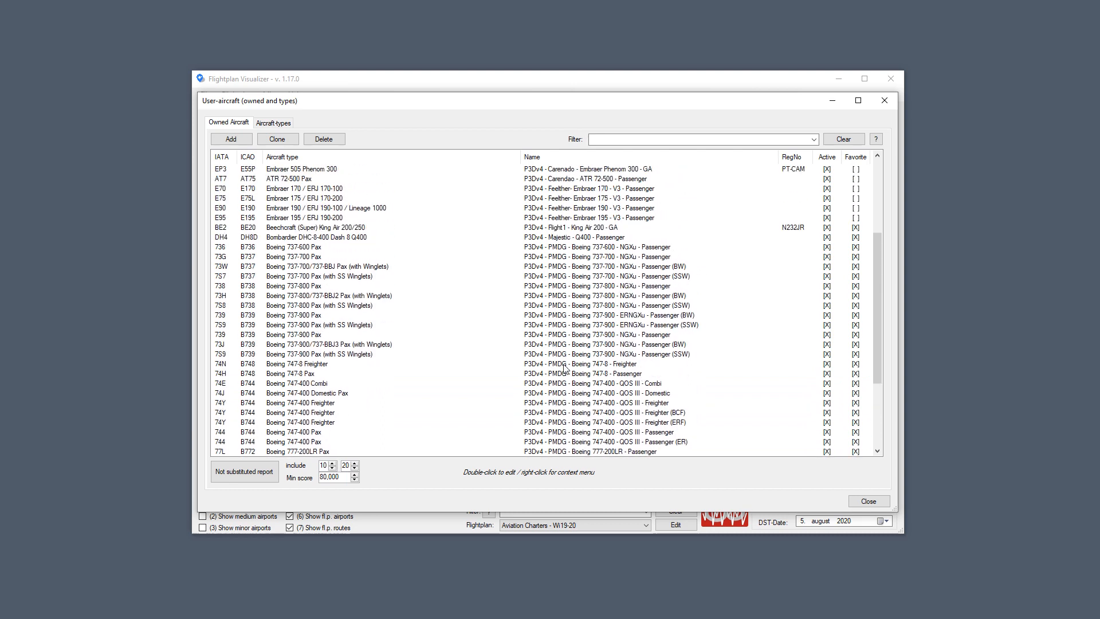
click(595, 237)
scroll(599, 317, up, 1)
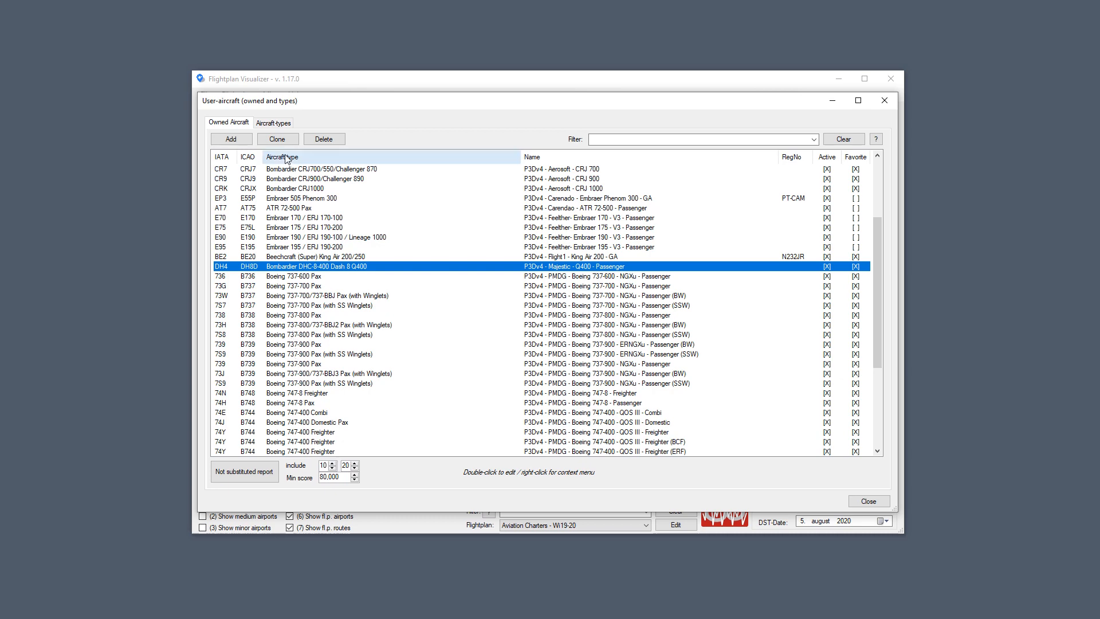
Add an owned aircraft by searching the aircraft types for 737 and choosing Boeing 737-700 Pax.
click(276, 122)
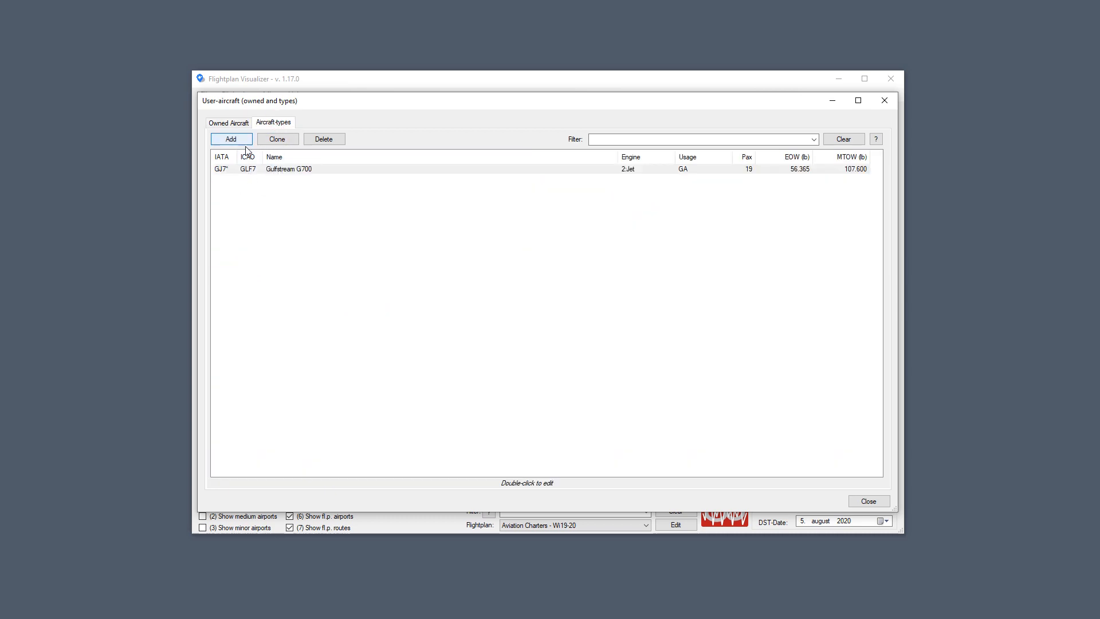
click(238, 126)
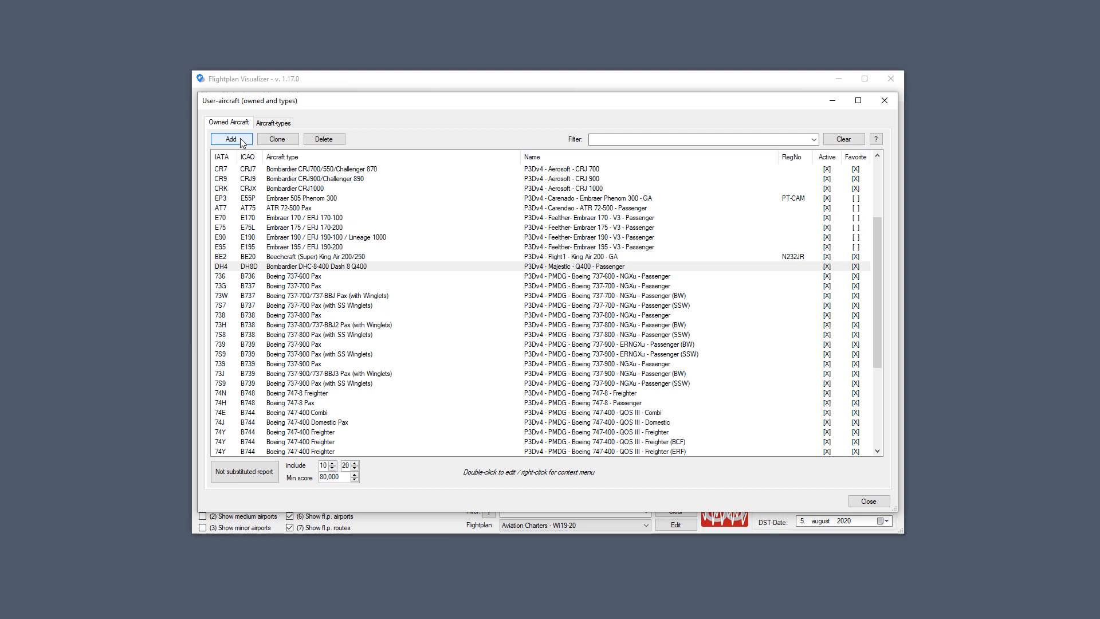
click(241, 142)
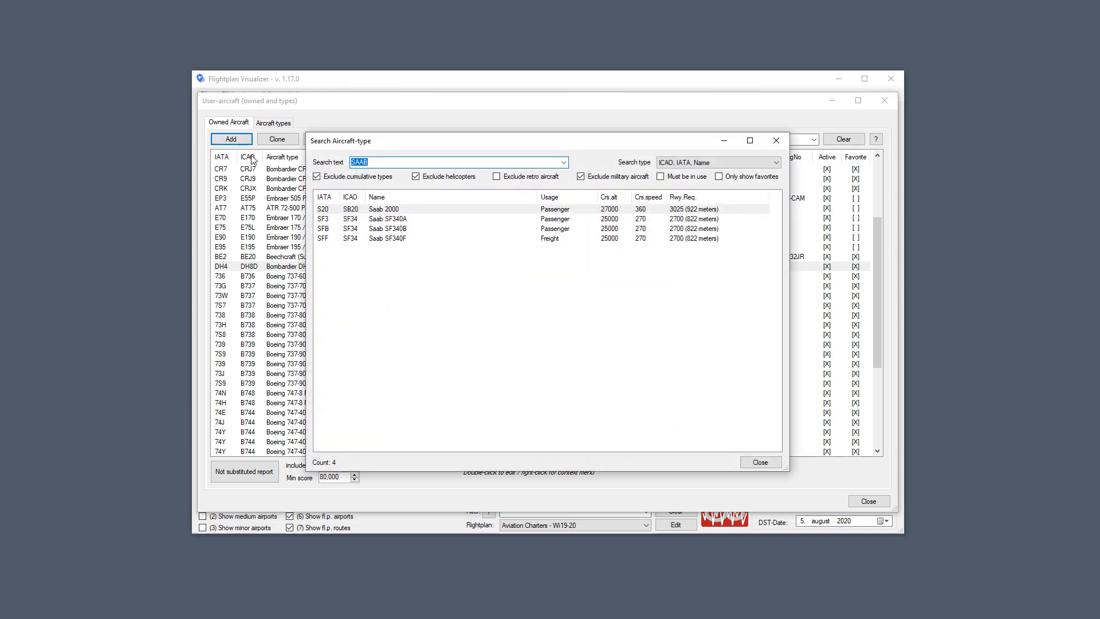
text(737)
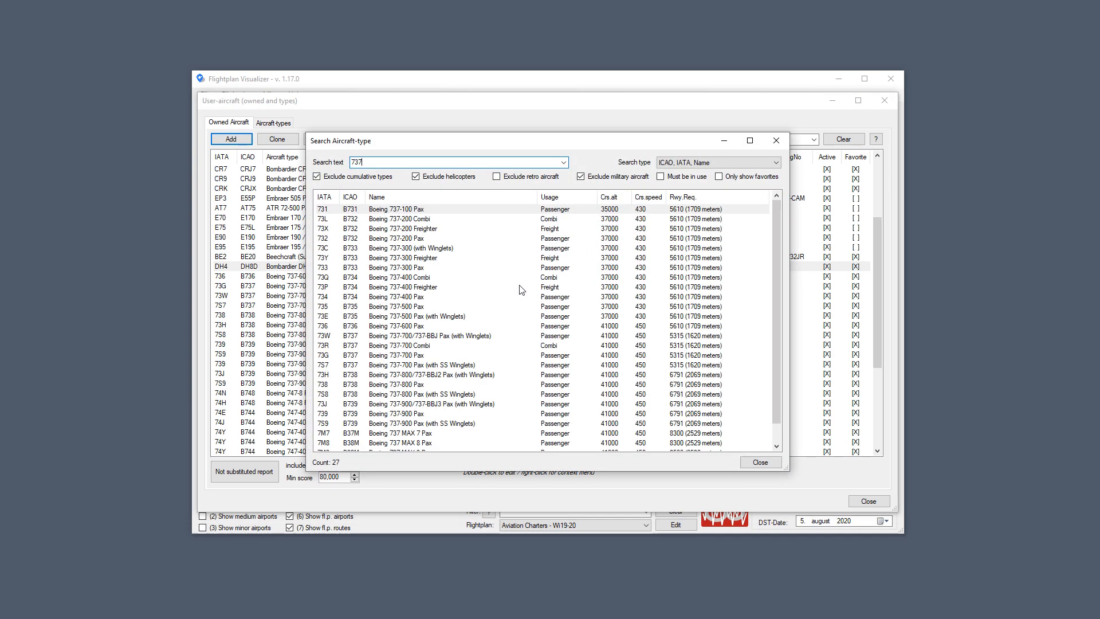
click(416, 356)
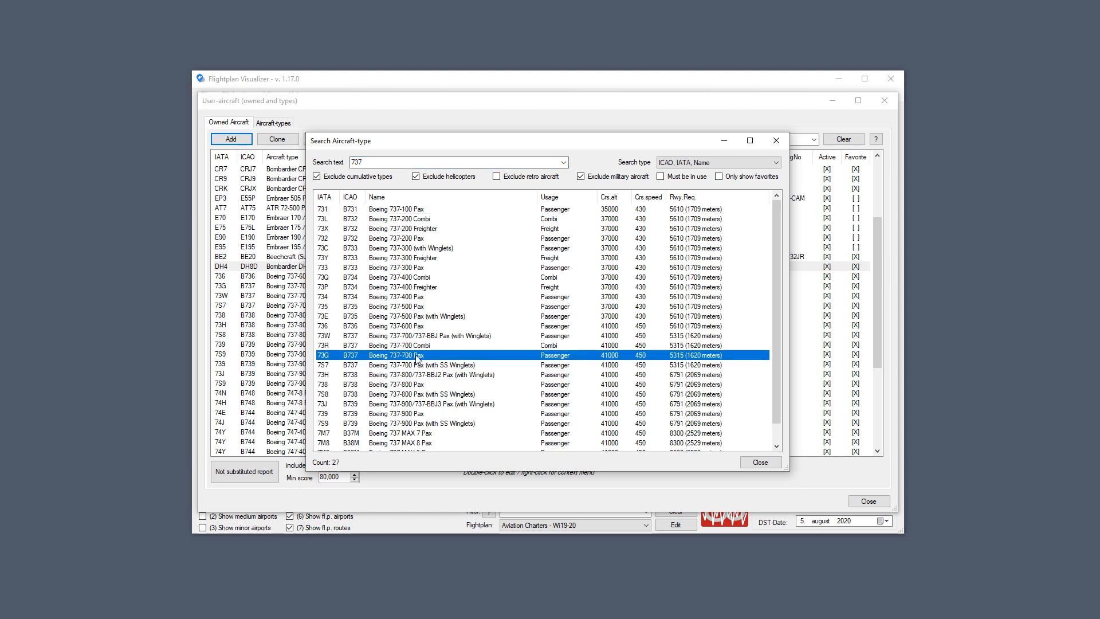
double_click(420, 358)
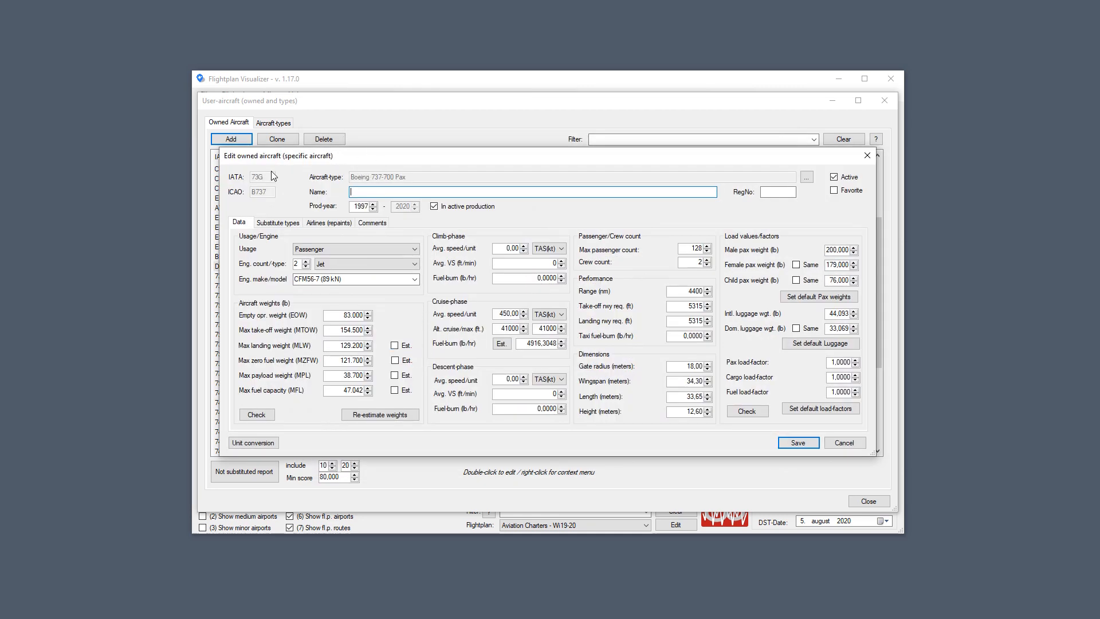
Name the new aircraft "P3Dv4 - PMDG - Boeing 737-700 - Passenger", following the naming pattern in the owned aircraft list.
click(369, 193)
text(D)
text(v4 - PMDG - Boeing 737-)
text(700)
key(BackSpace)
text(- Passenger)
drag(458, 154, 477, 453)
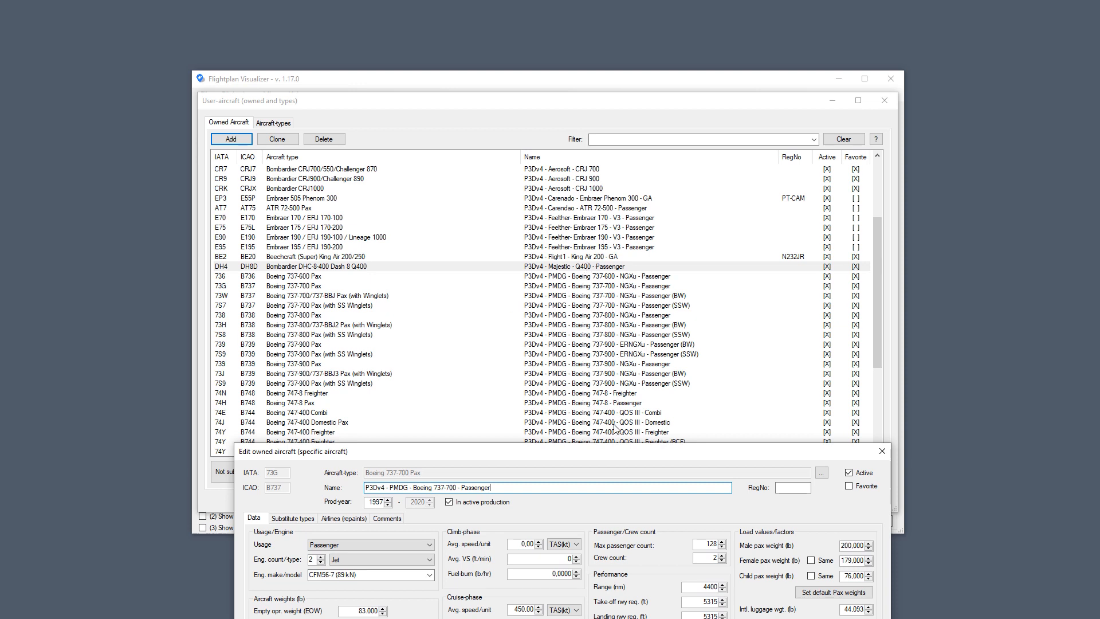
drag(609, 454, 564, 185)
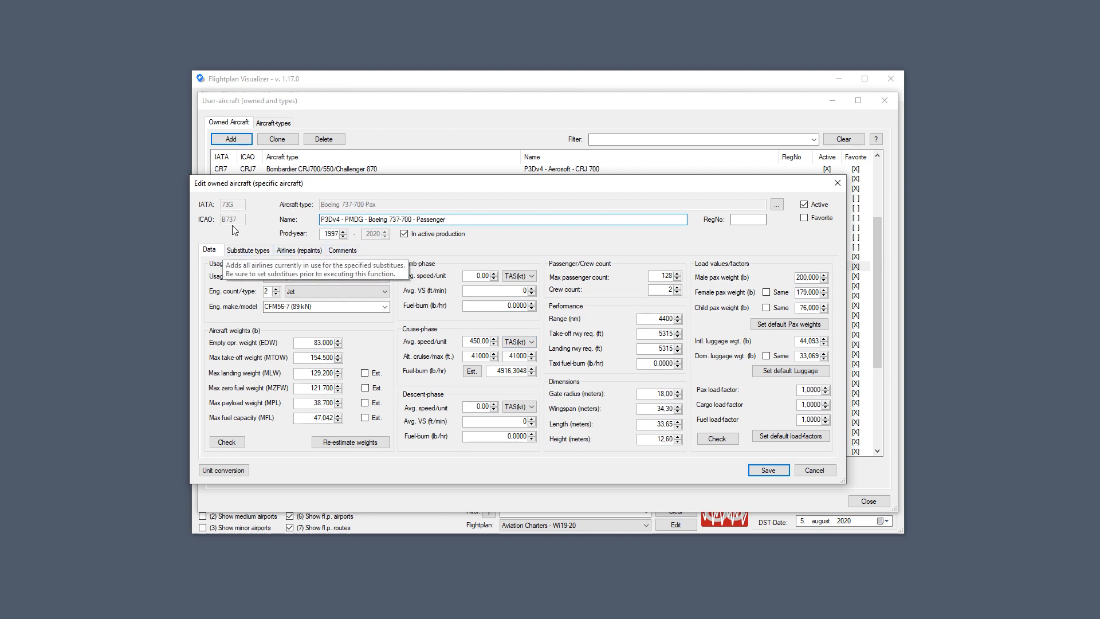
Try to change the aircraft type to Boeing 737-400 Pax, and dismiss the choice of data to update.
click(776, 204)
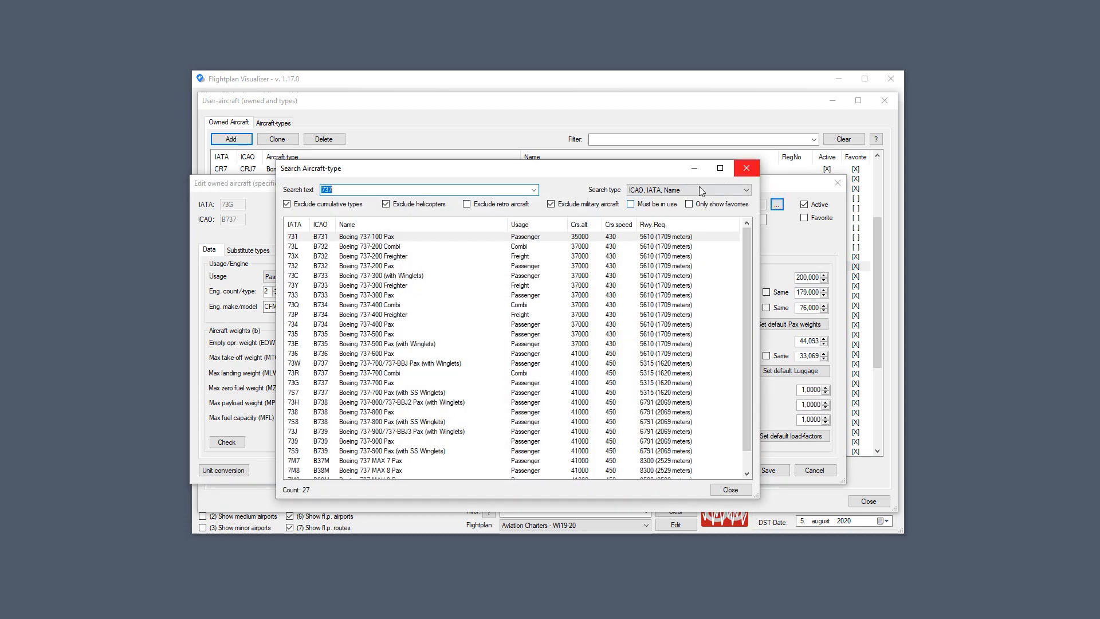
click(744, 169)
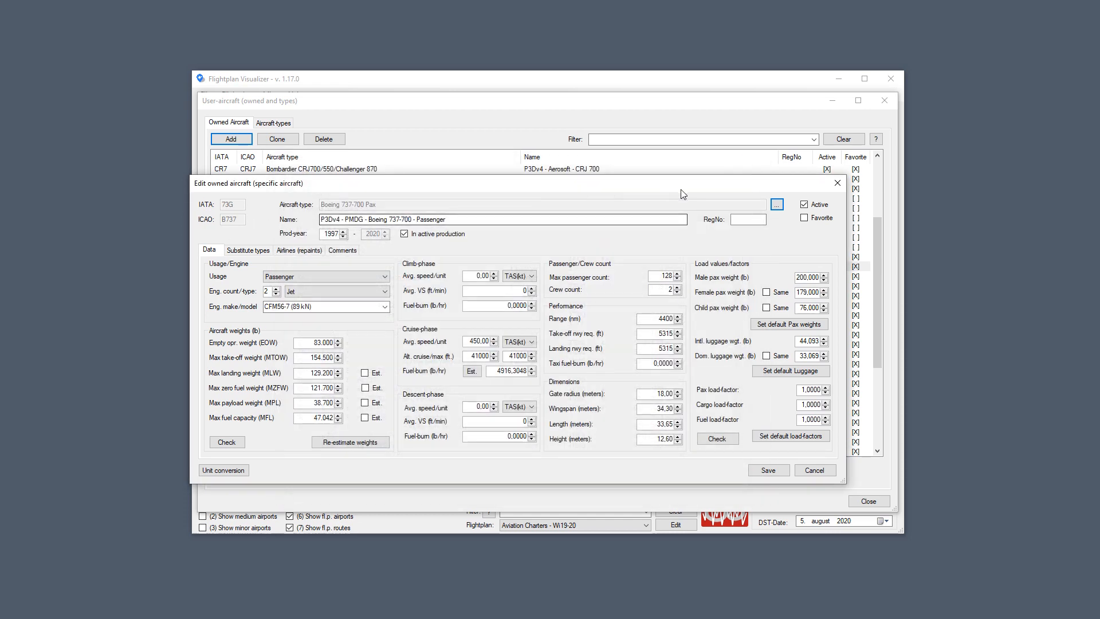
click(776, 204)
double_click(540, 324)
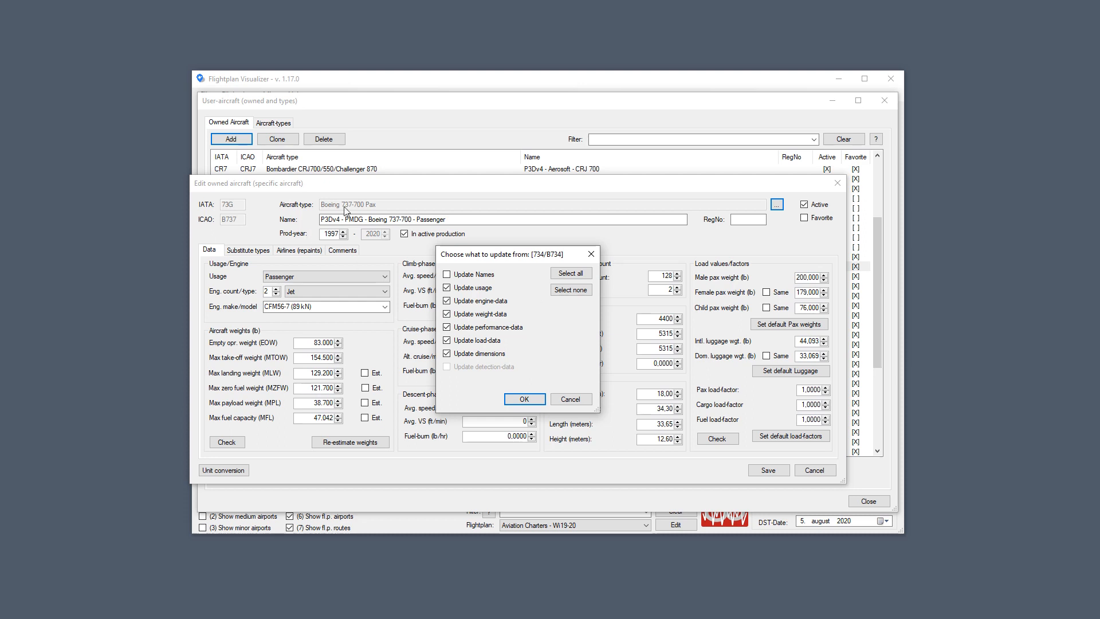
click(591, 253)
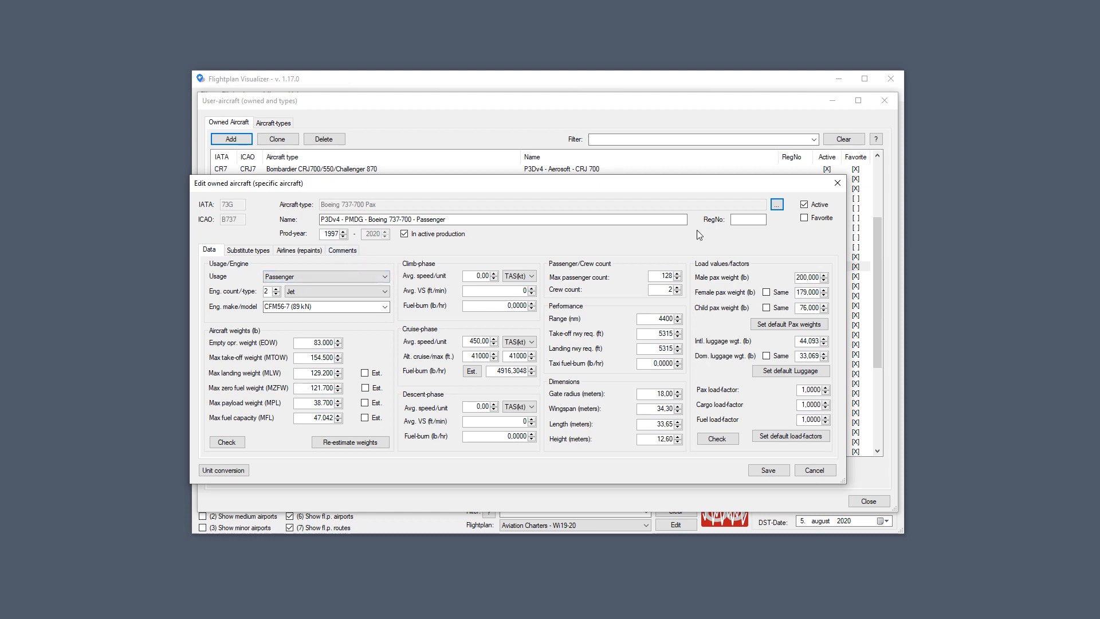
Check the registration number field and the usage and engine make/model options of the new aircraft.
click(737, 220)
click(744, 219)
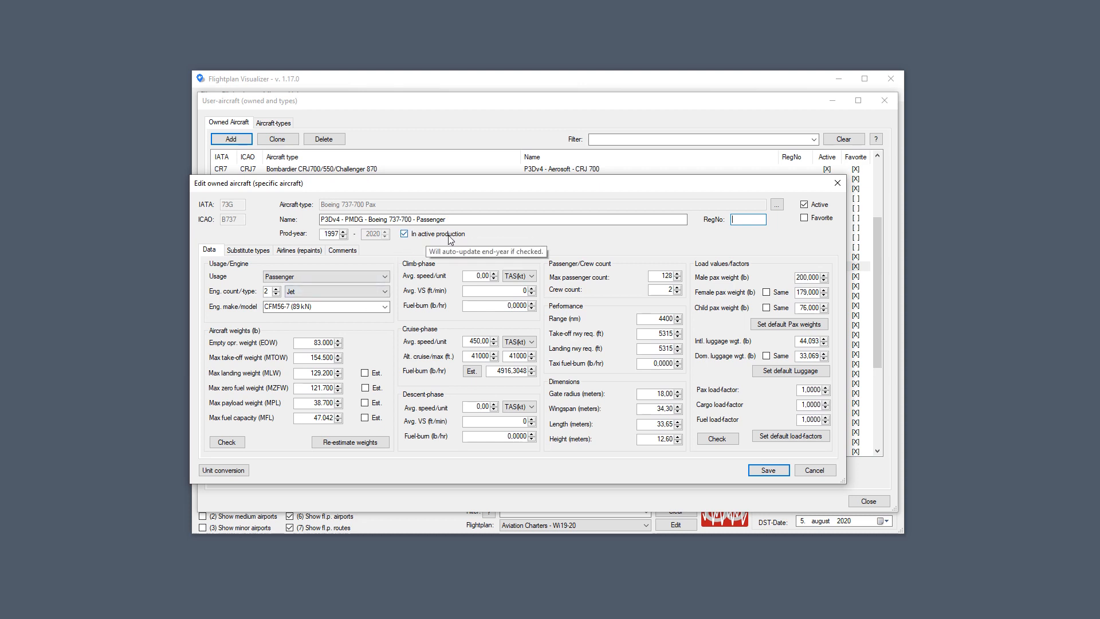
click(326, 274)
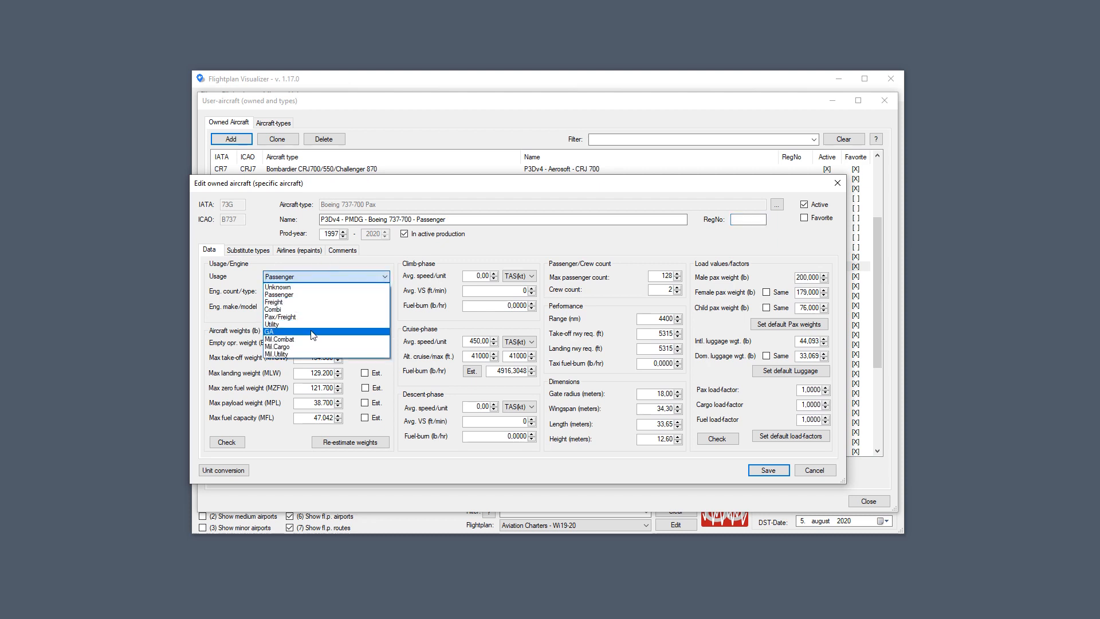
click(290, 294)
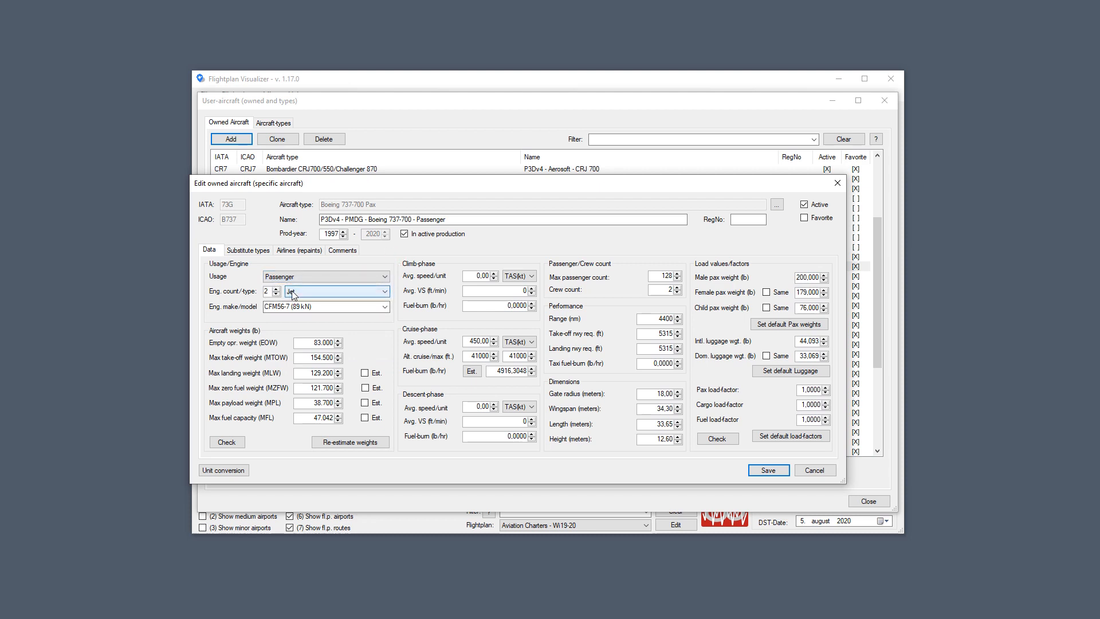
click(383, 307)
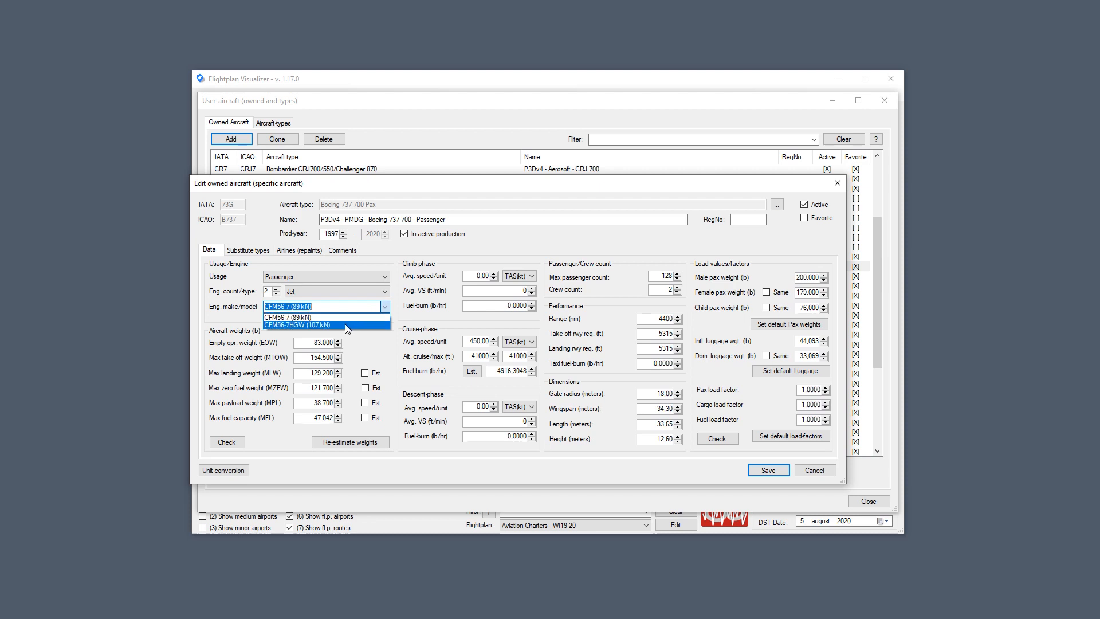
click(321, 304)
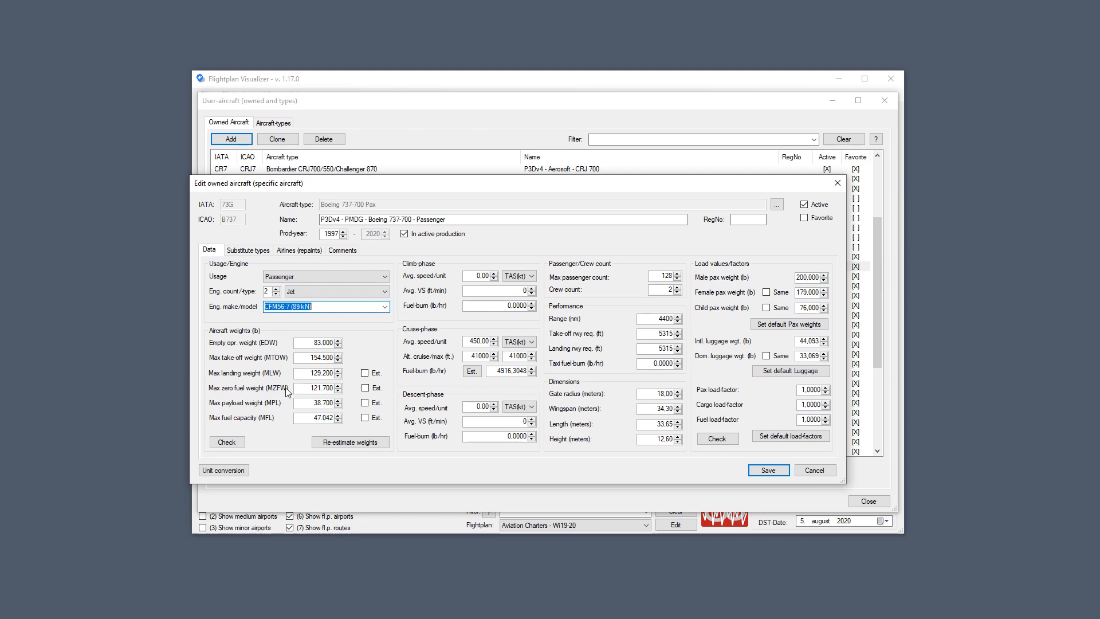
Re-estimate the max landing weight (MLW) by marking it as estimated, and clear the estimate mark.
mouse_move(307, 387)
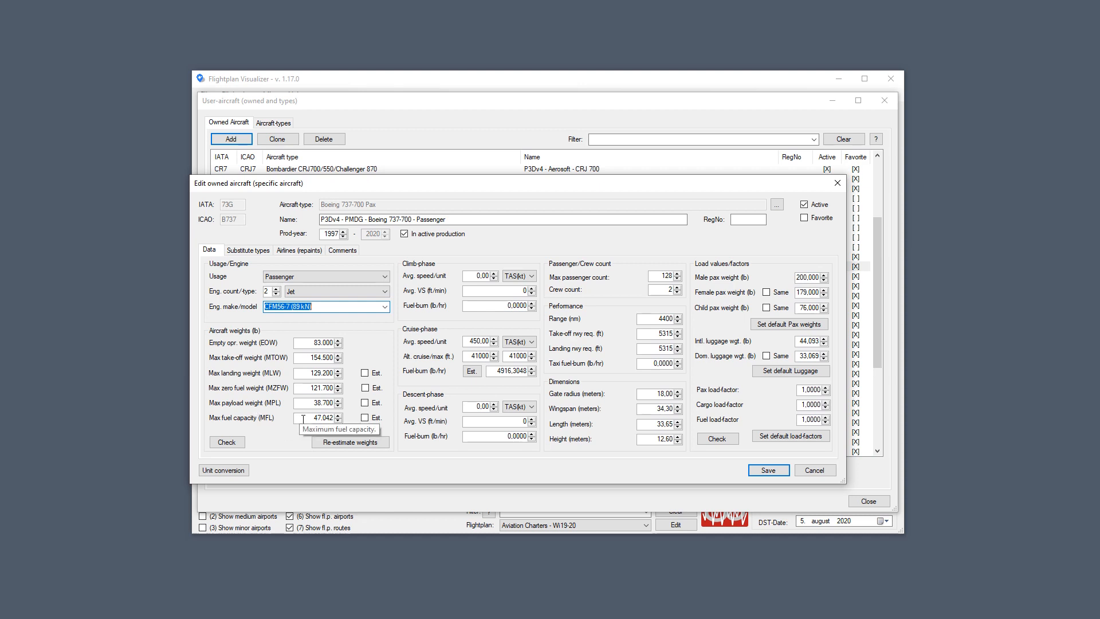
drag(301, 418, 348, 417)
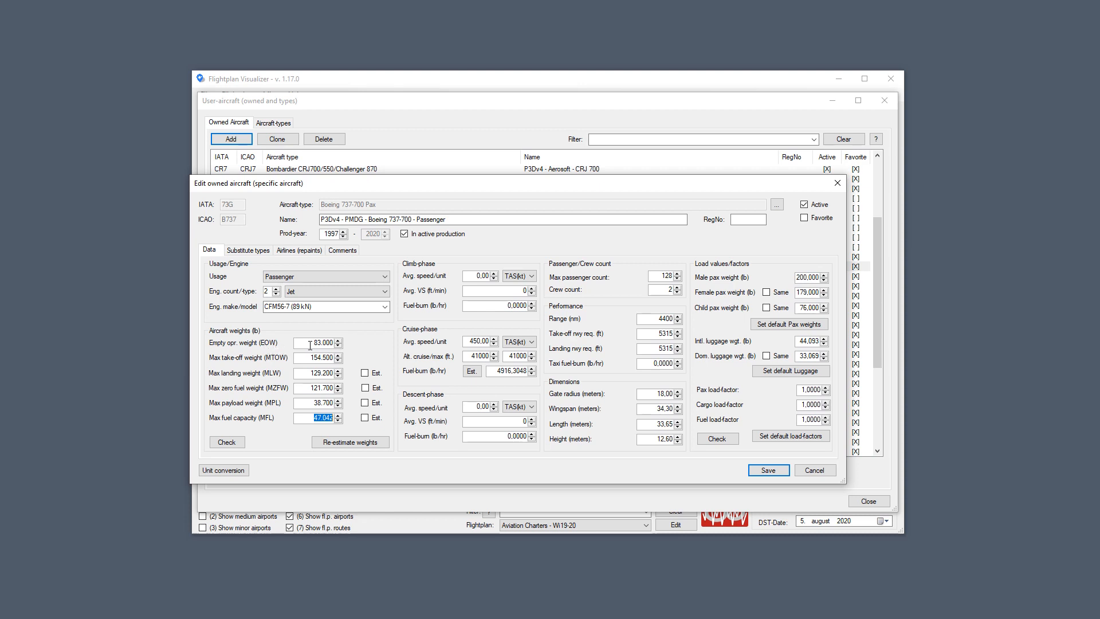
mouse_move(310, 345)
mouse_move(317, 419)
mouse_move(326, 370)
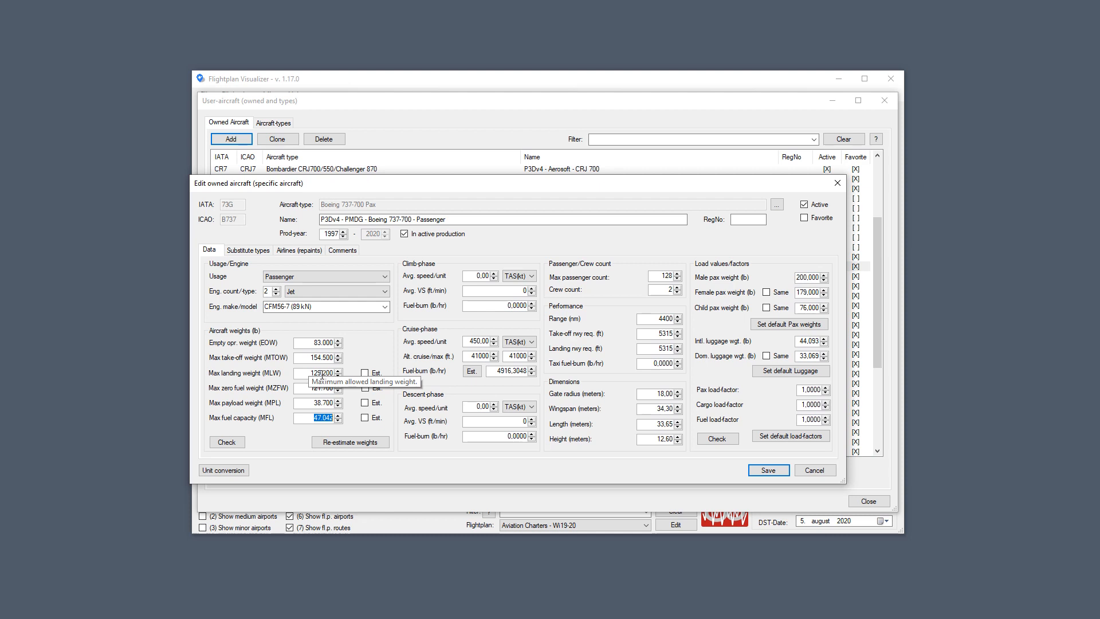
click(366, 373)
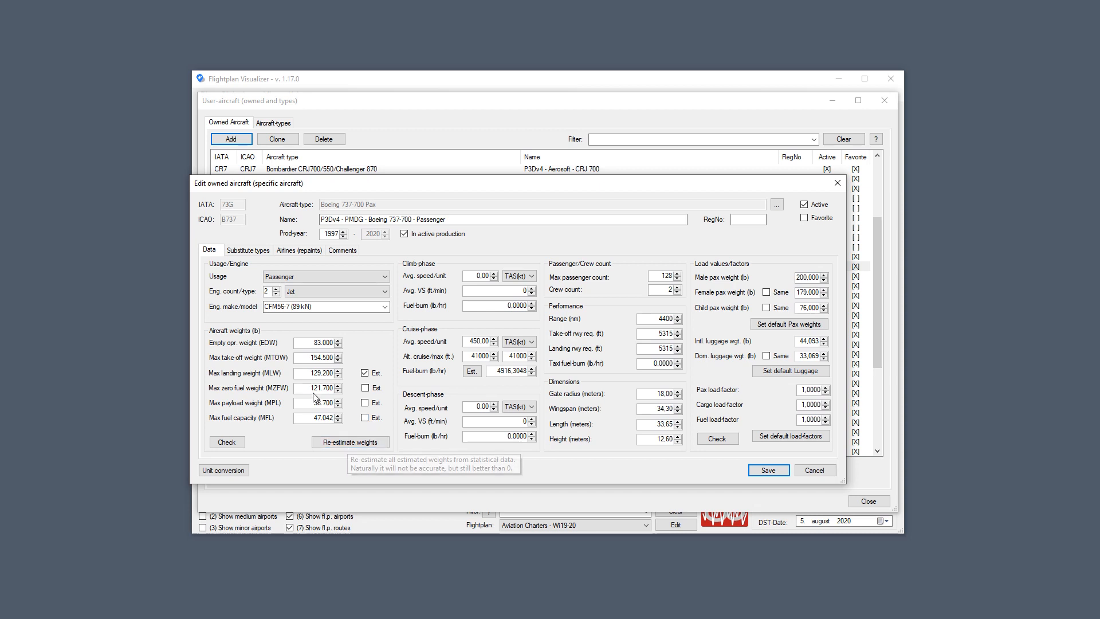
click(342, 446)
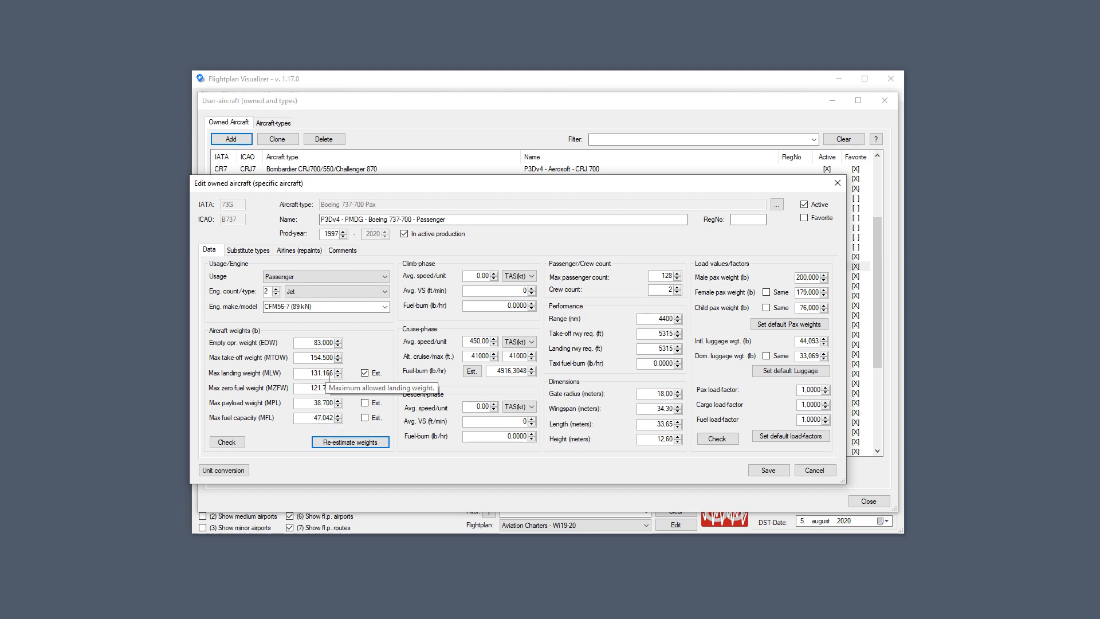
click(322, 445)
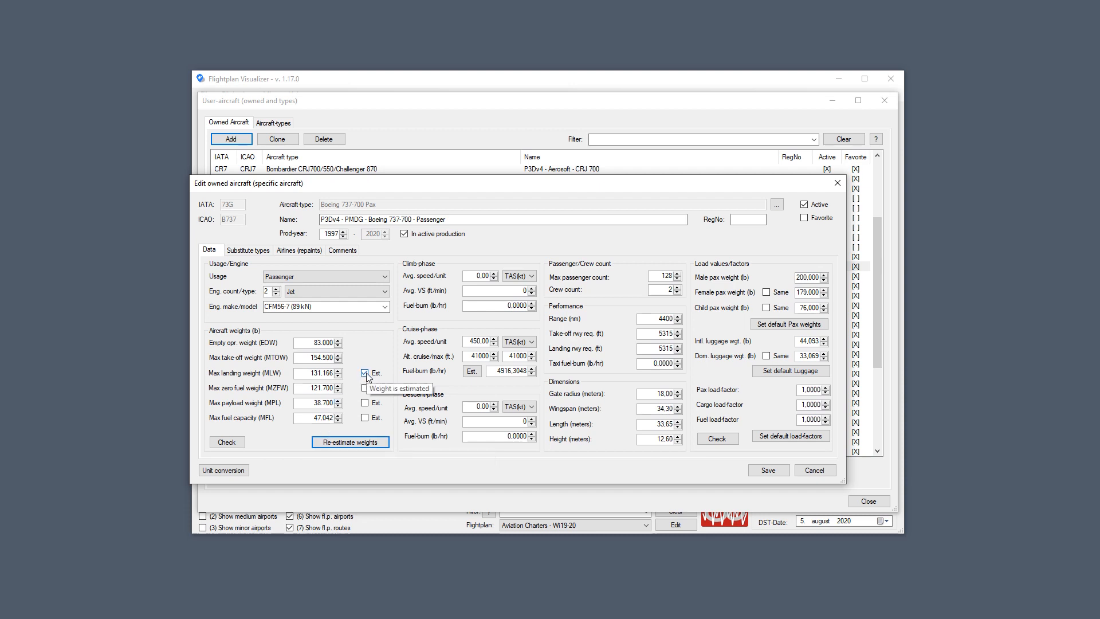
click(365, 373)
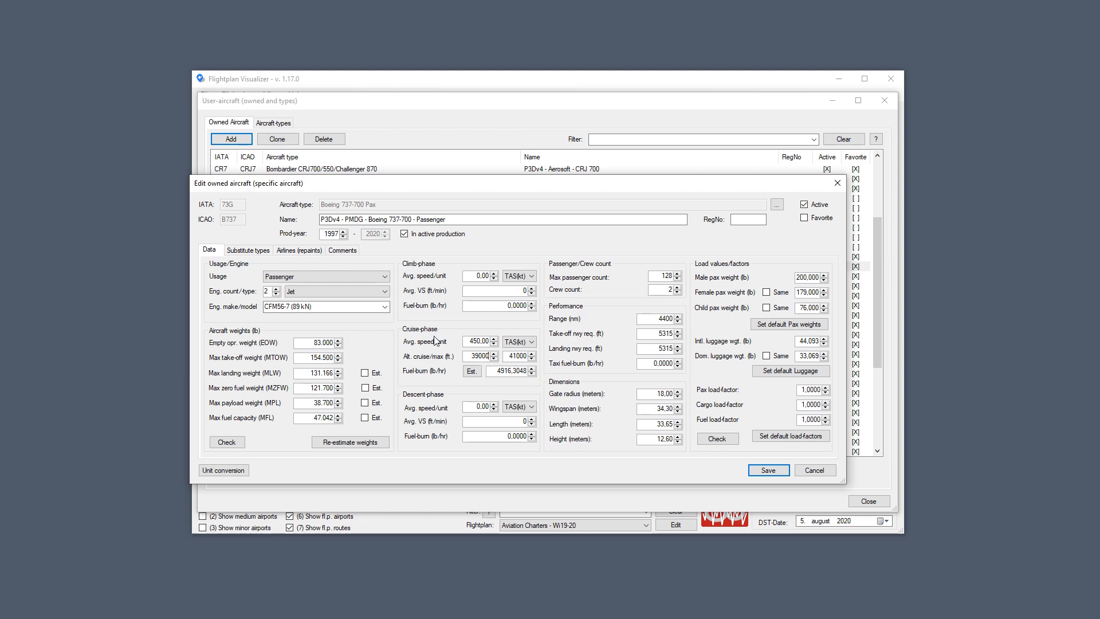
Try the estimate for the cruise-phase fuel-burn, and restore the original value by copying it back.
drag(492, 370, 583, 354)
key(ctrl+c)
click(471, 372)
drag(496, 371, 558, 388)
key(ctrl+v)
Examine the max passenger count, take-off runway requirement, taxi fuel-burn and gate radius of the aircraft.
drag(653, 276, 681, 281)
click(654, 333)
click(647, 366)
click(657, 391)
double_click(656, 391)
Try matching the female and child weights to a male weight of 199,900 lb, and restore the default passenger weights.
click(766, 293)
click(767, 308)
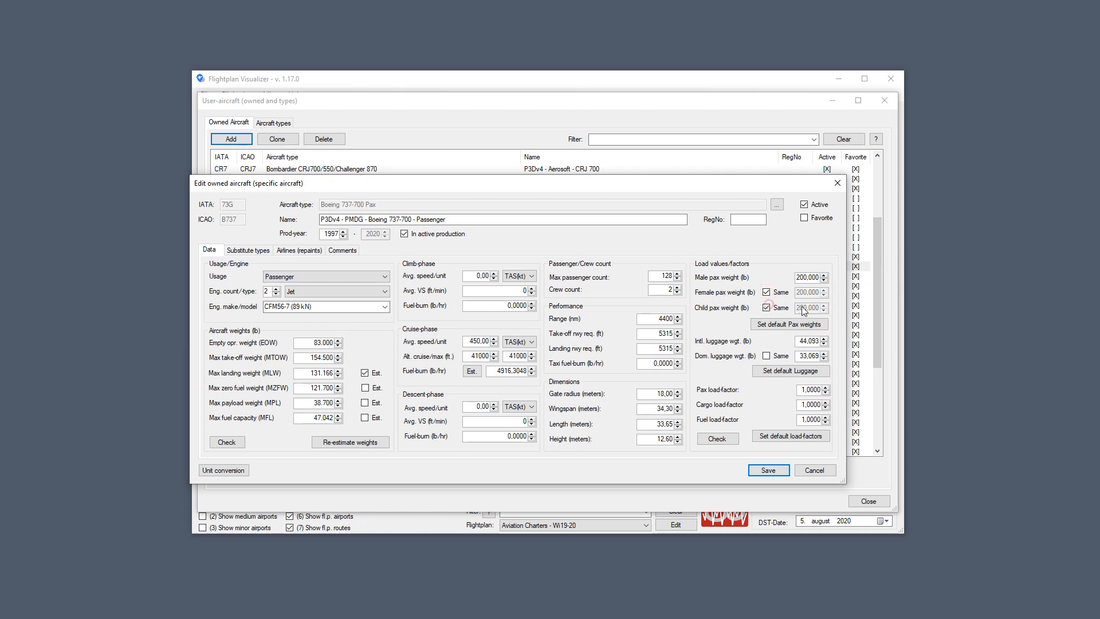
click(824, 280)
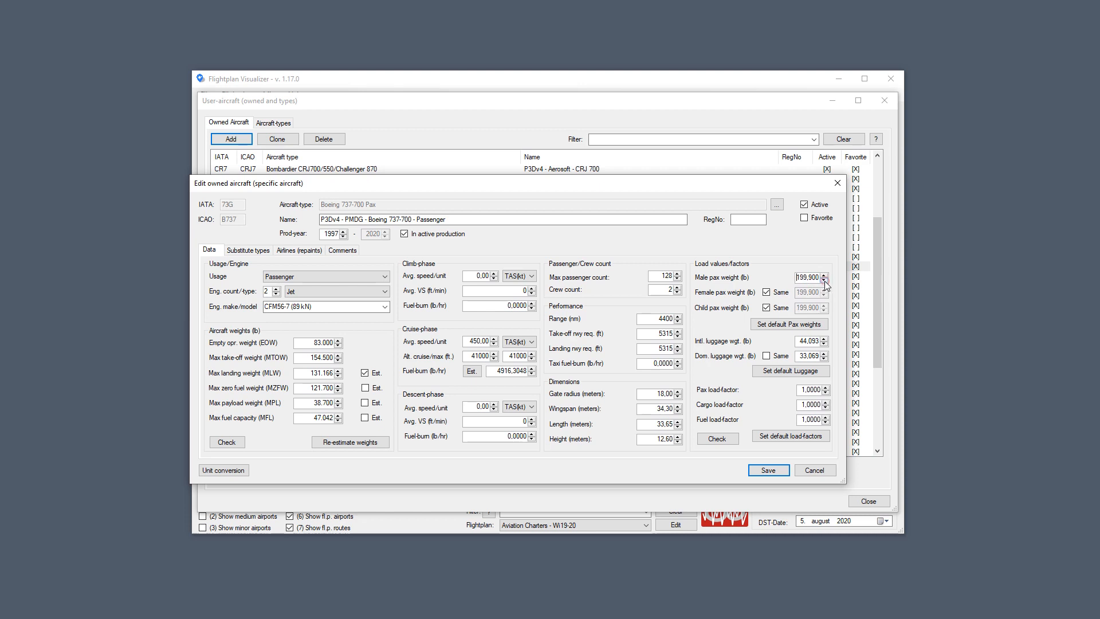
click(779, 327)
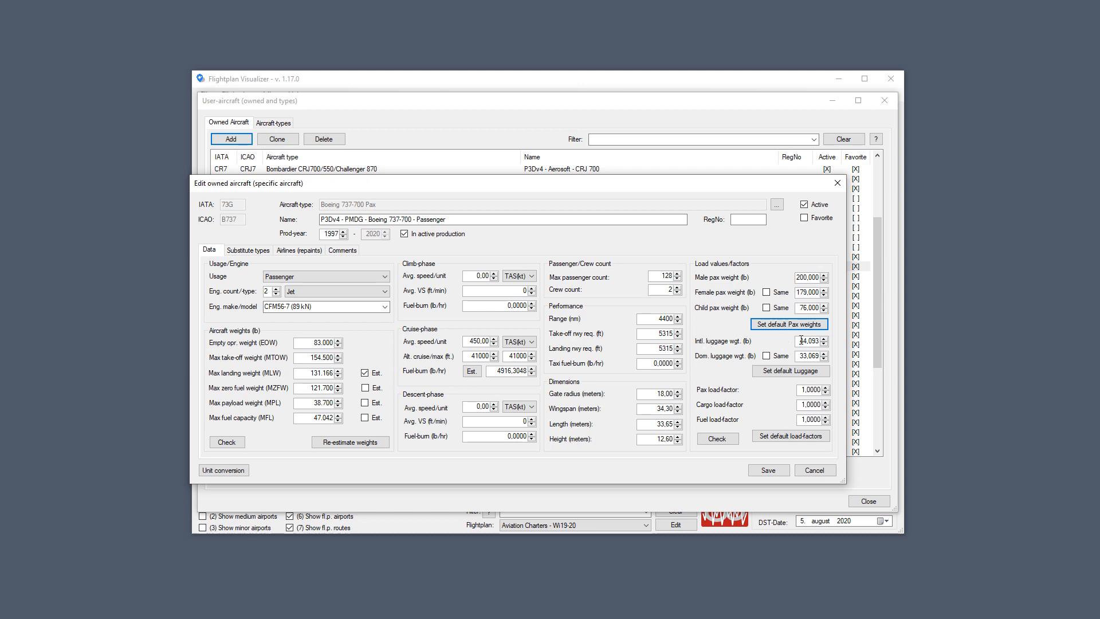
Examine the international and domestic luggage weights and the max passenger count.
drag(800, 340, 820, 340)
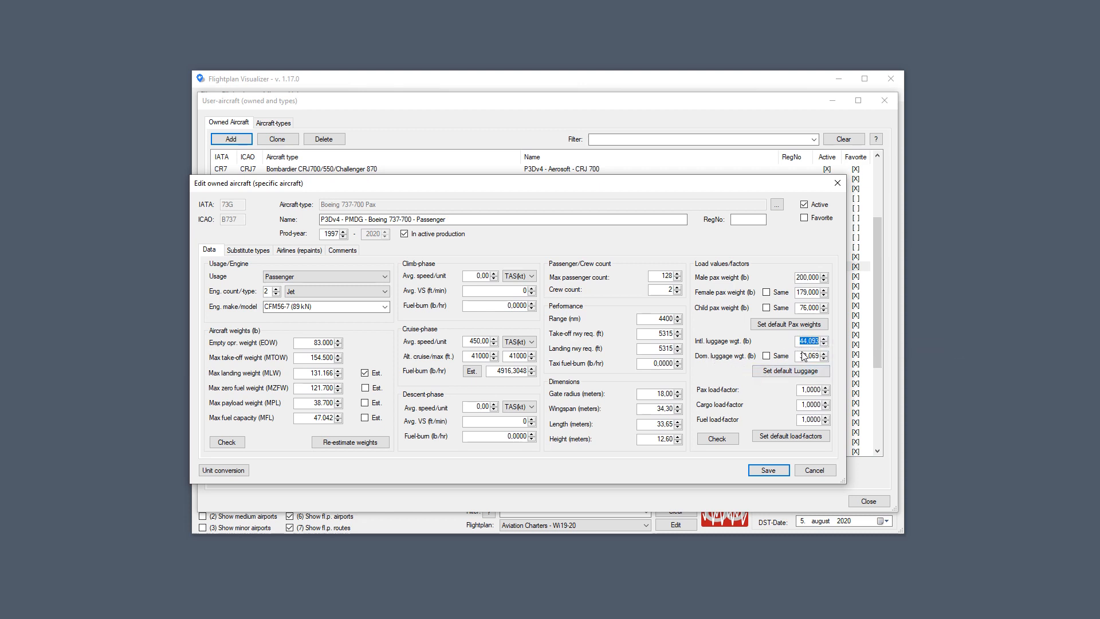
drag(801, 355, 820, 356)
double_click(659, 275)
Try raising the passenger load-factor, and restore the default load-factors.
click(811, 387)
double_click(825, 386)
click(802, 442)
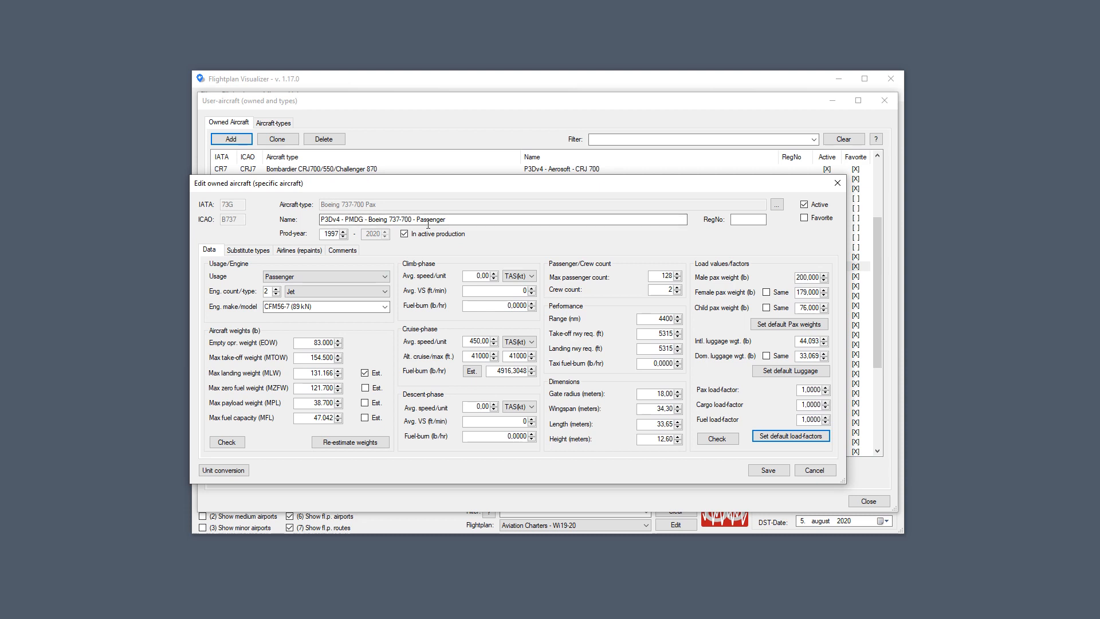
Check the weight and balance page in the MJC8 Q400 Control Panel, and set female and child passenger weights the same as male in Flightplan Visualizer.
drag(458, 219, 276, 195)
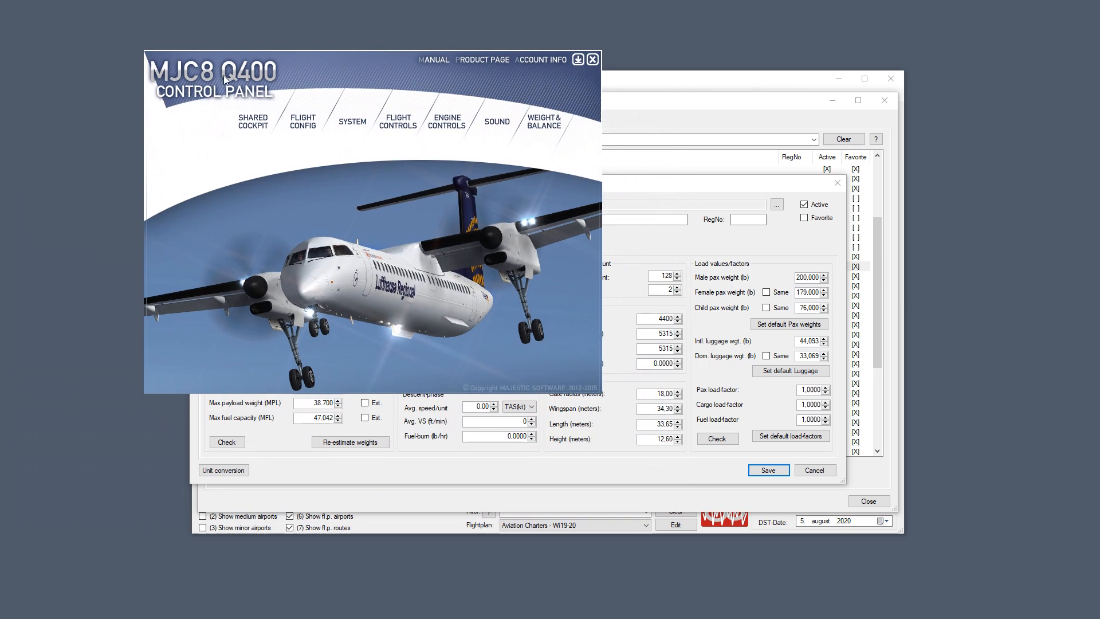
click(534, 118)
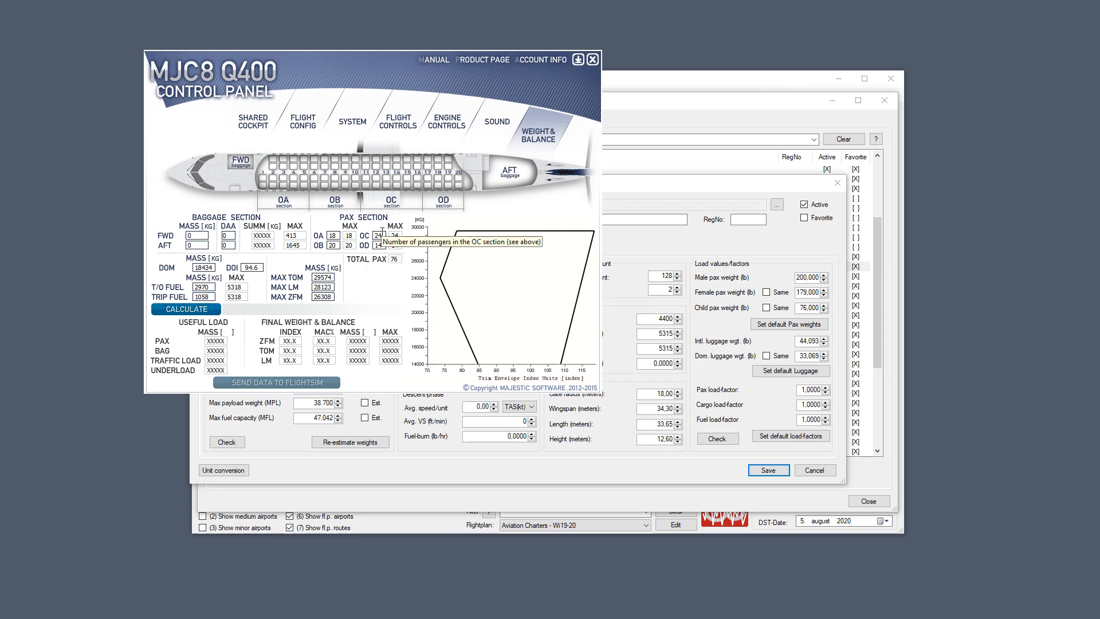
click(766, 292)
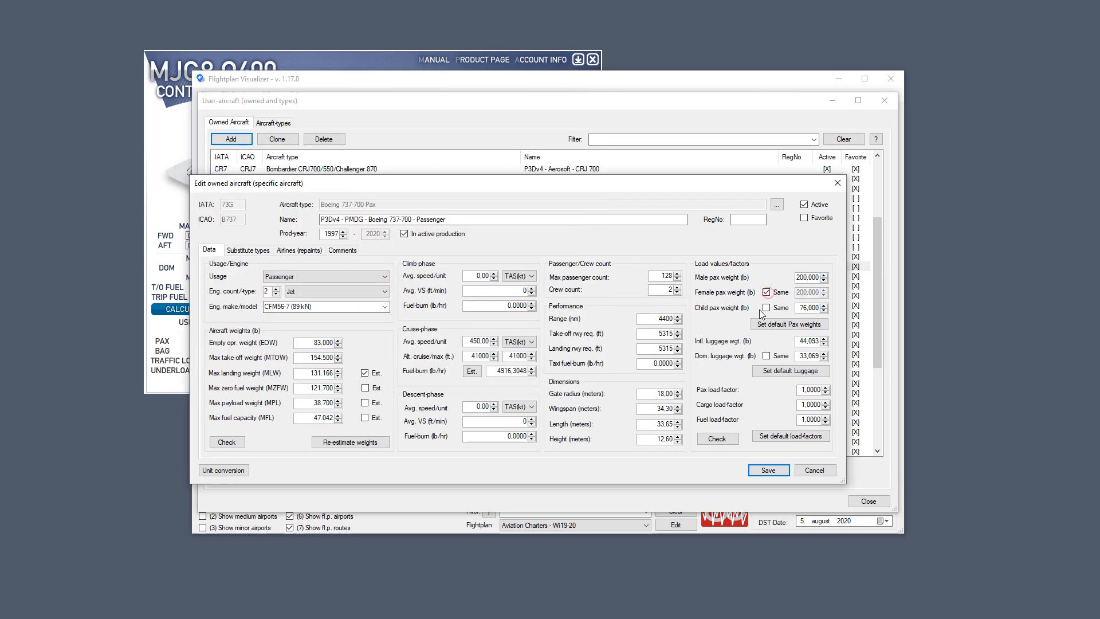
click(766, 307)
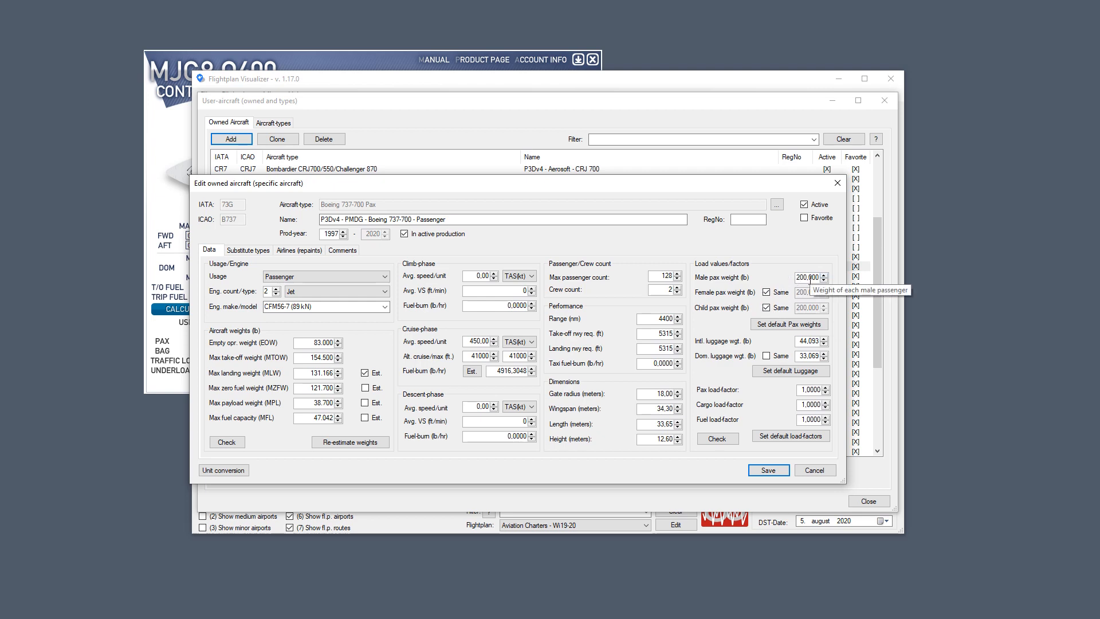
Switch to the MJC8 Q400 Control Panel and calculate the weight and balance for the entered passenger load.
click(385, 57)
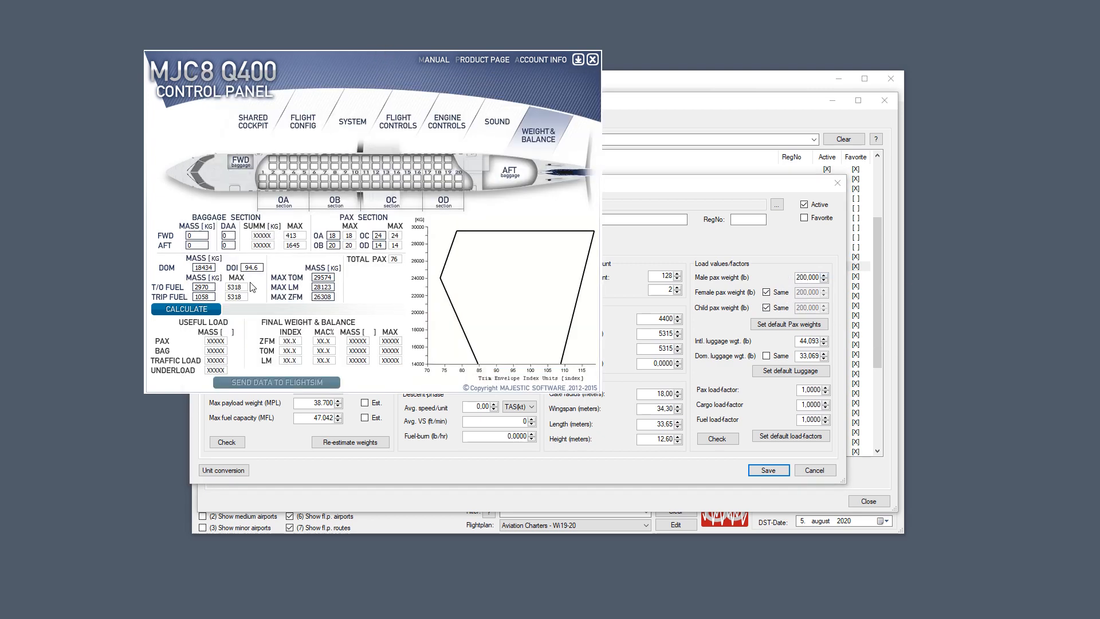
click(207, 310)
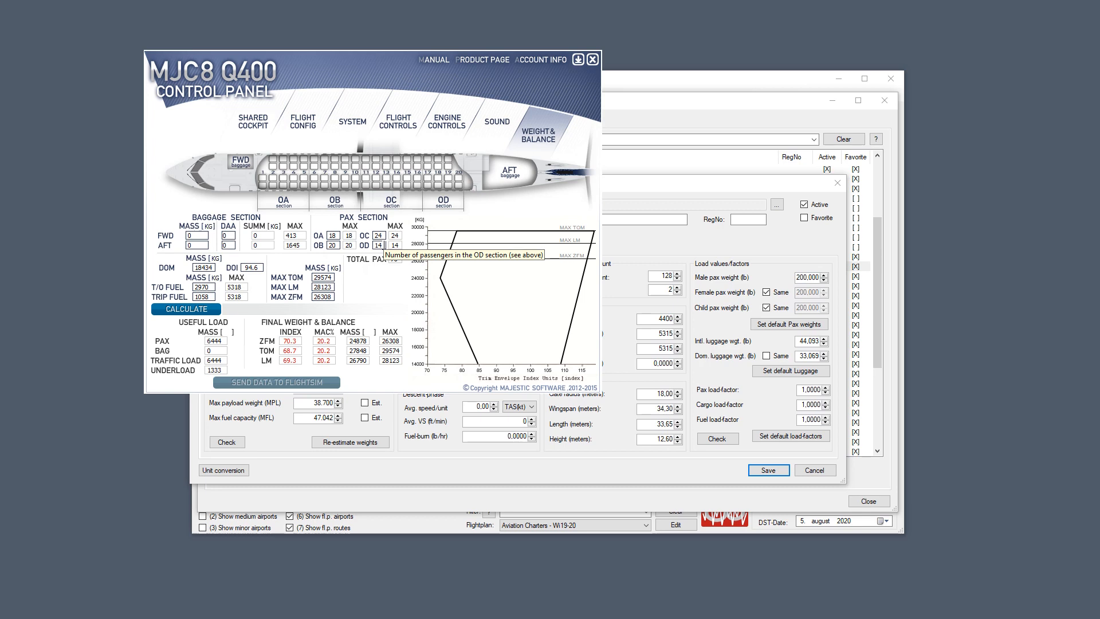
Arrange the MJC8 Q400 Control Panel and the HP 35s calculator side by side.
drag(336, 54, 332, 56)
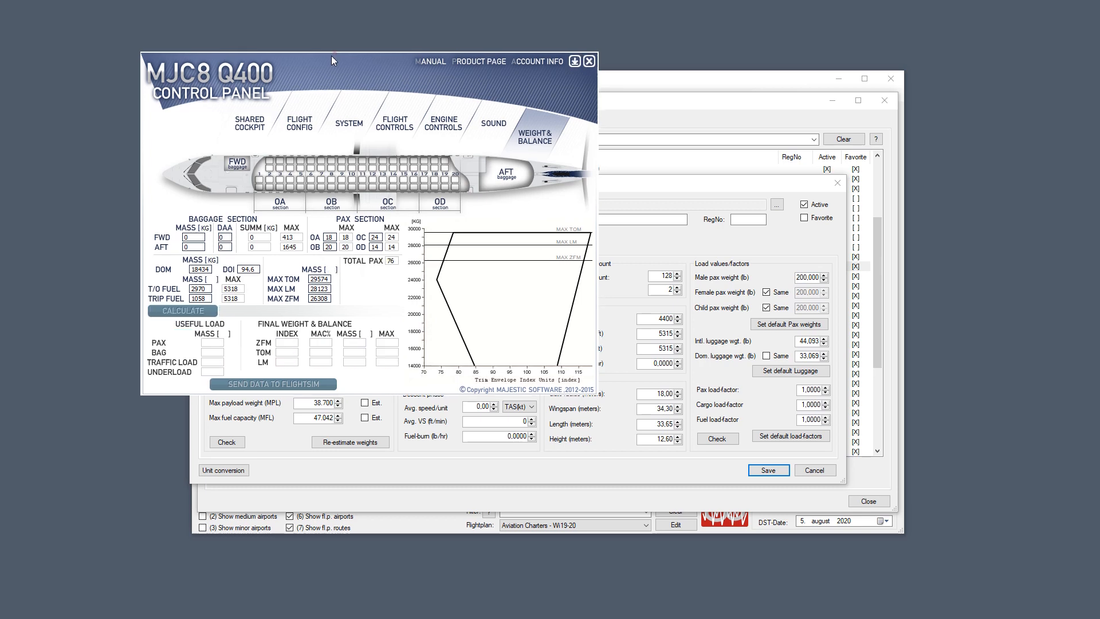
drag(331, 56, 299, 75)
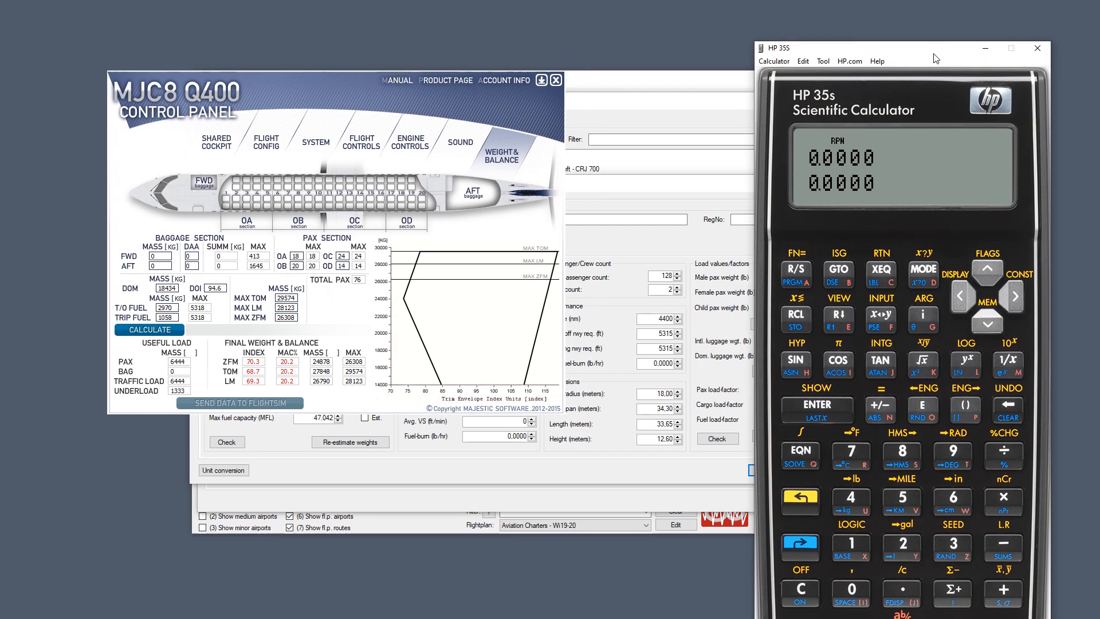
drag(929, 53, 919, 30)
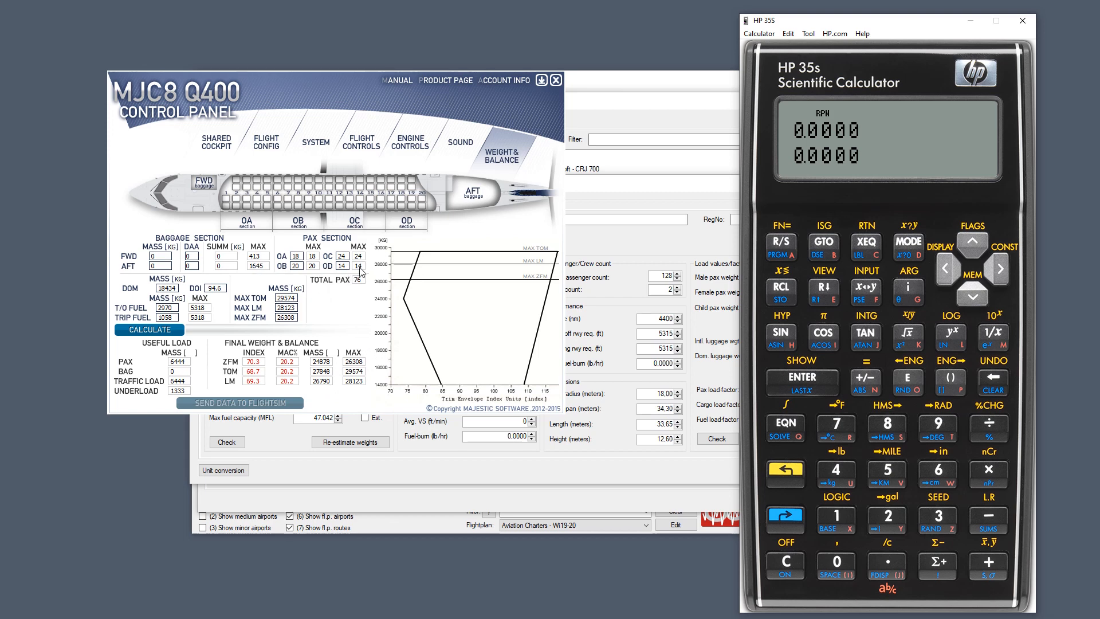
drag(361, 267, 358, 267)
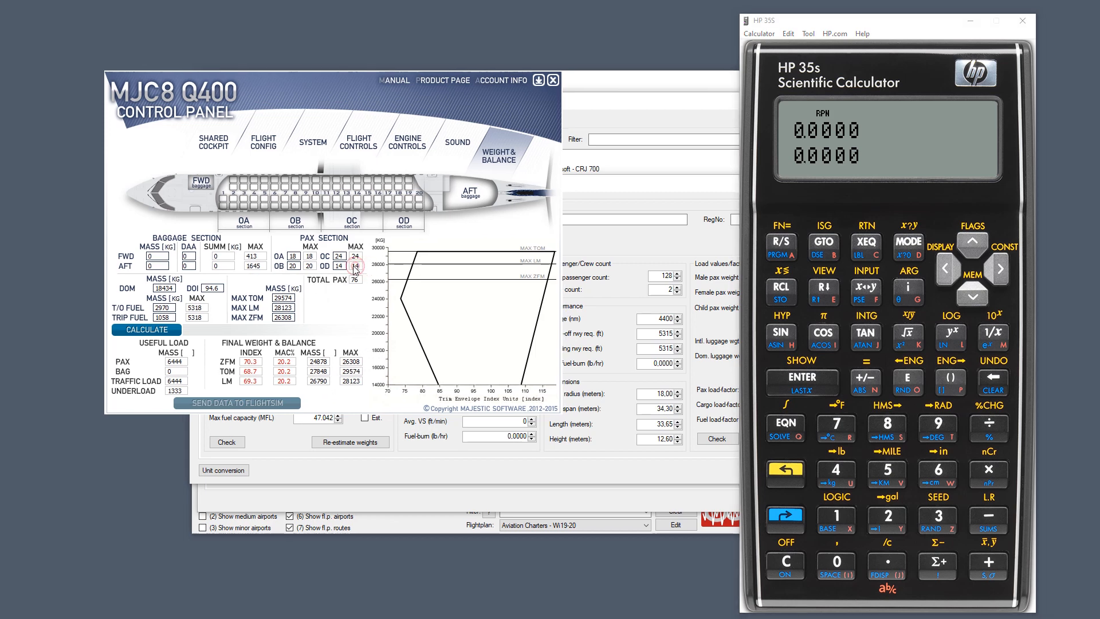
Try calculating the weight and balance with 0 passengers in section OD, and restore its 14 passengers.
double_click(339, 266)
text(0)
click(173, 334)
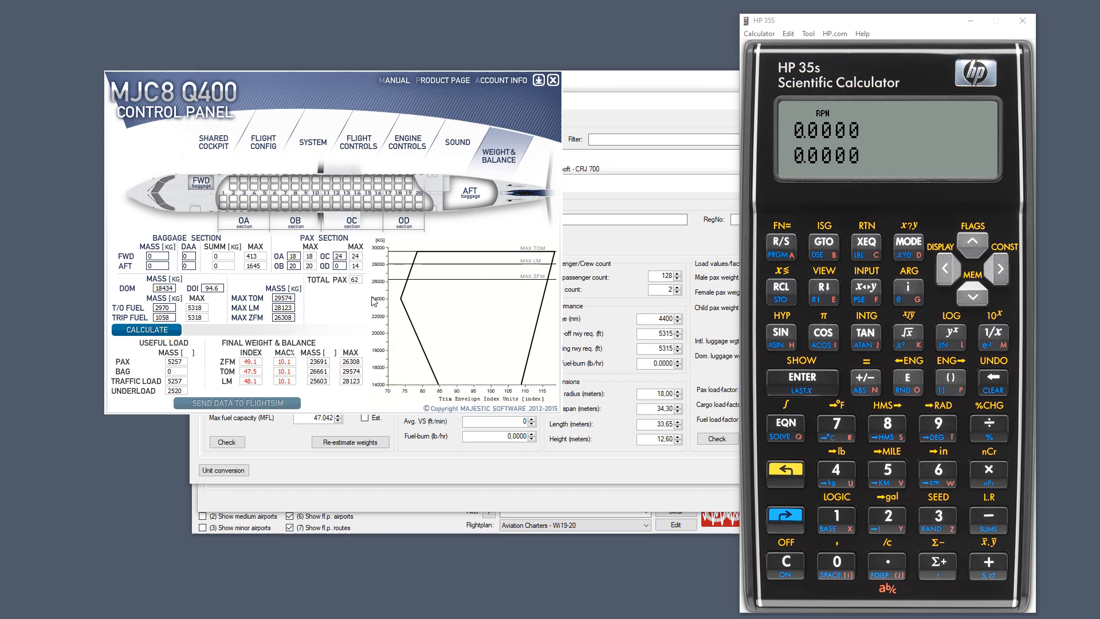
double_click(339, 266)
click(175, 329)
Enter the fully loaded zero-fuel mass of 24878 kg in the HP 35s calculator.
click(887, 513)
click(823, 475)
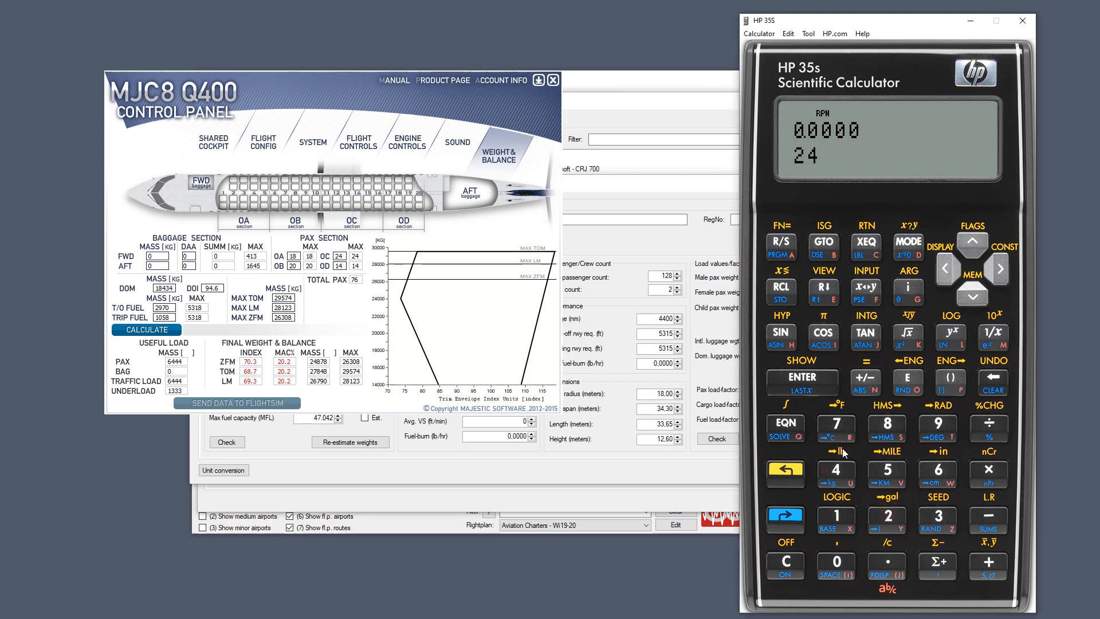
click(889, 426)
click(853, 428)
click(887, 425)
click(801, 379)
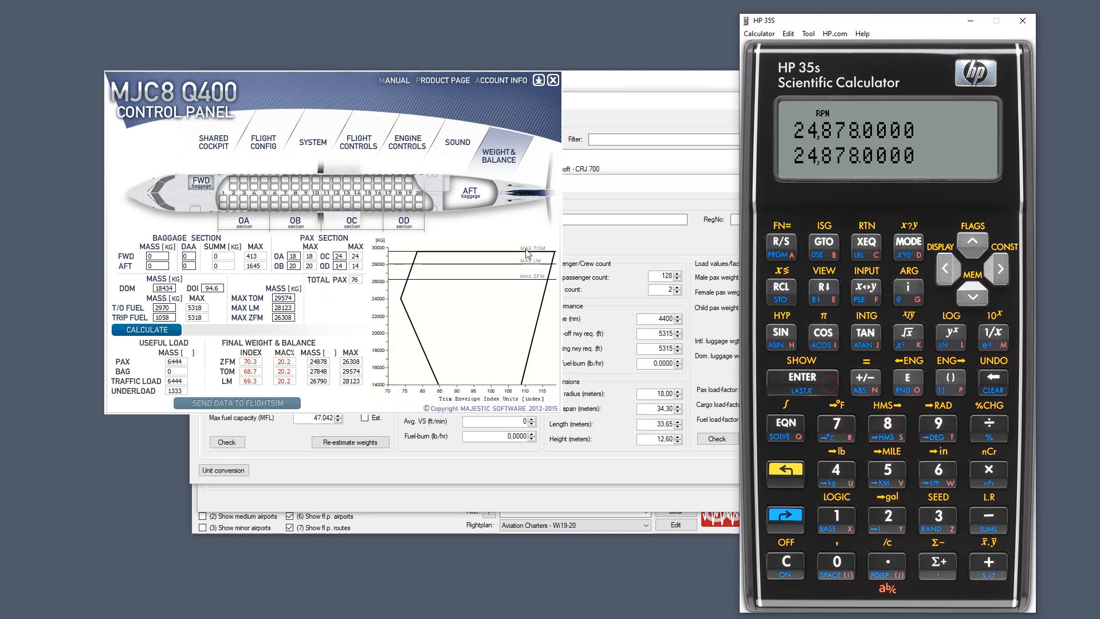
Set passenger sections OA, OB, OC and OD to 0 in the Q400 Control Panel and recalculate the weight and balance.
click(338, 267)
click(146, 331)
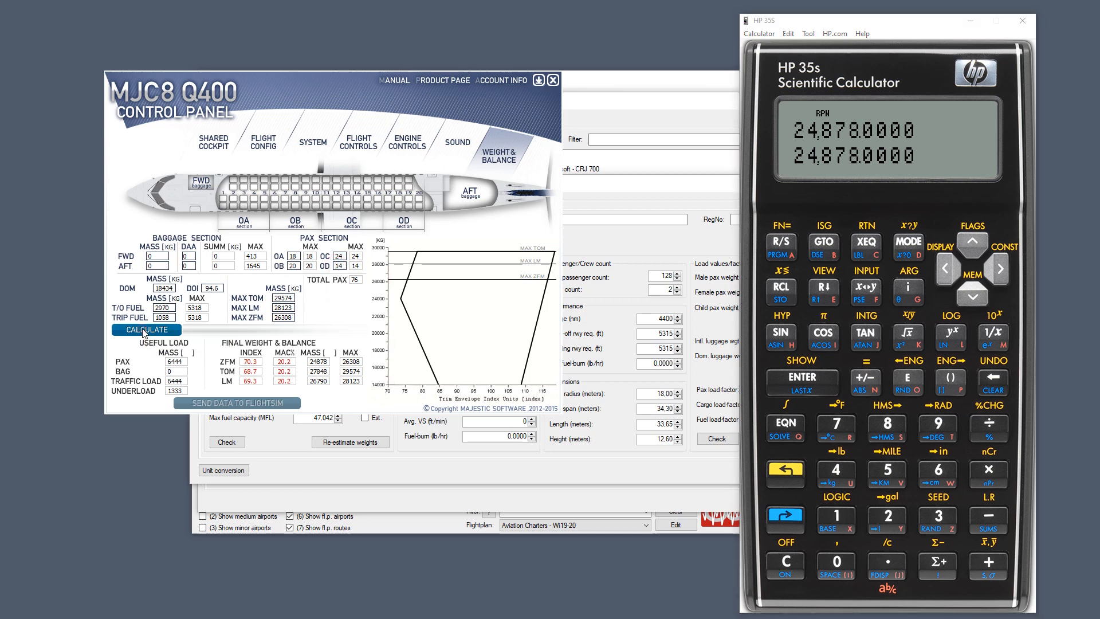
drag(345, 263, 326, 263)
double_click(320, 264)
text(0)
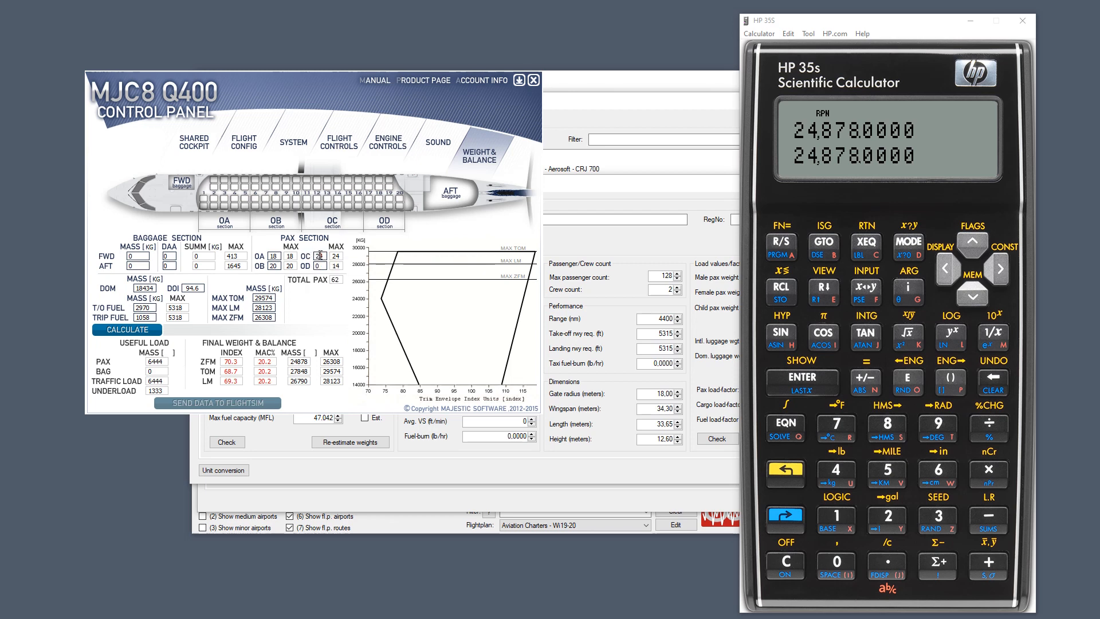
double_click(321, 256)
text(0)
double_click(275, 256)
text(0)
double_click(274, 266)
text(0)
click(147, 331)
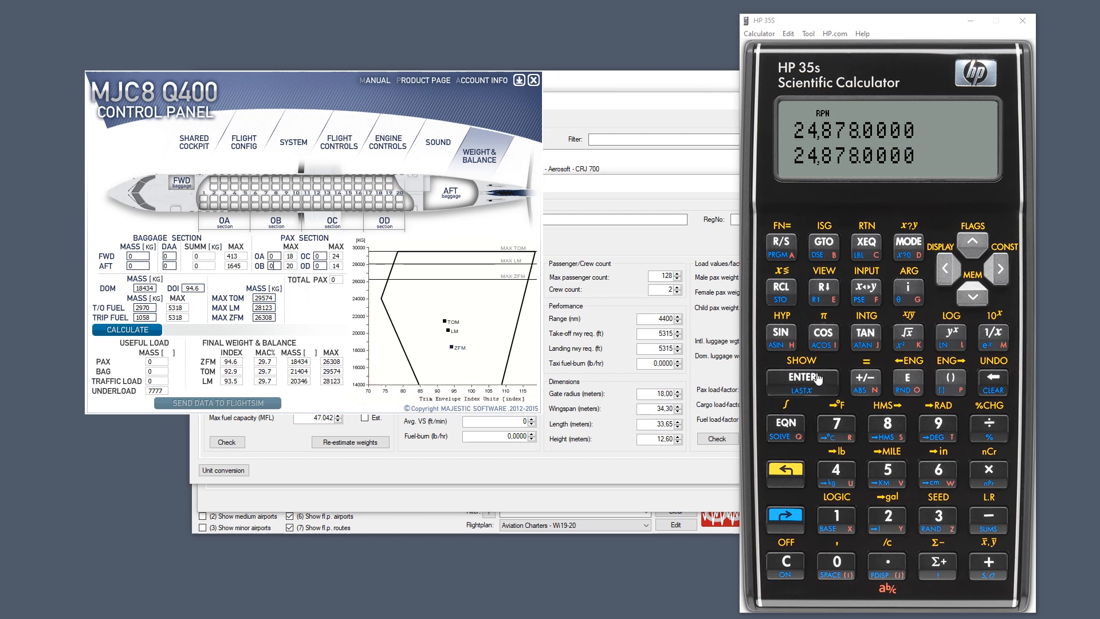
Subtract the empty zero-fuel mass of 18434 kg from the loaded mass in the calculator.
click(837, 518)
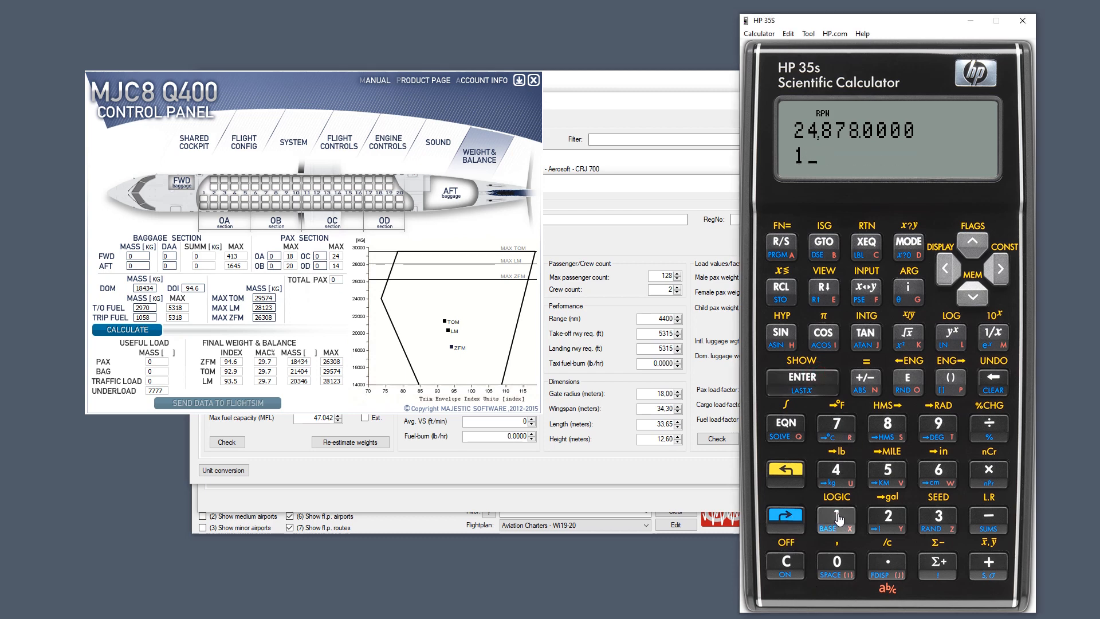
click(888, 425)
click(836, 471)
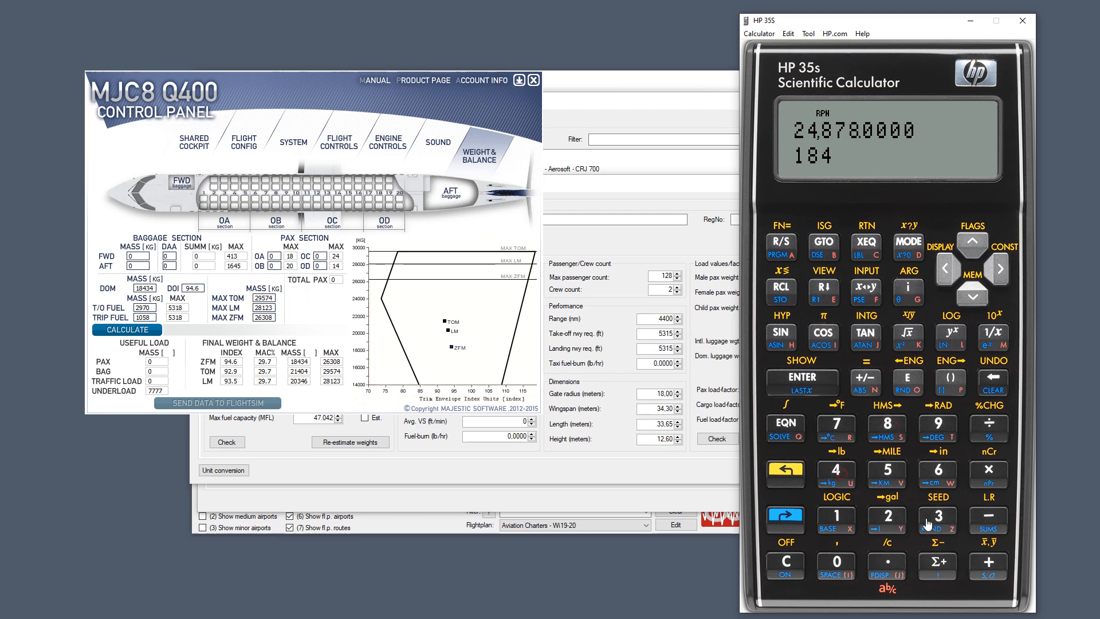
click(939, 518)
click(836, 470)
click(988, 517)
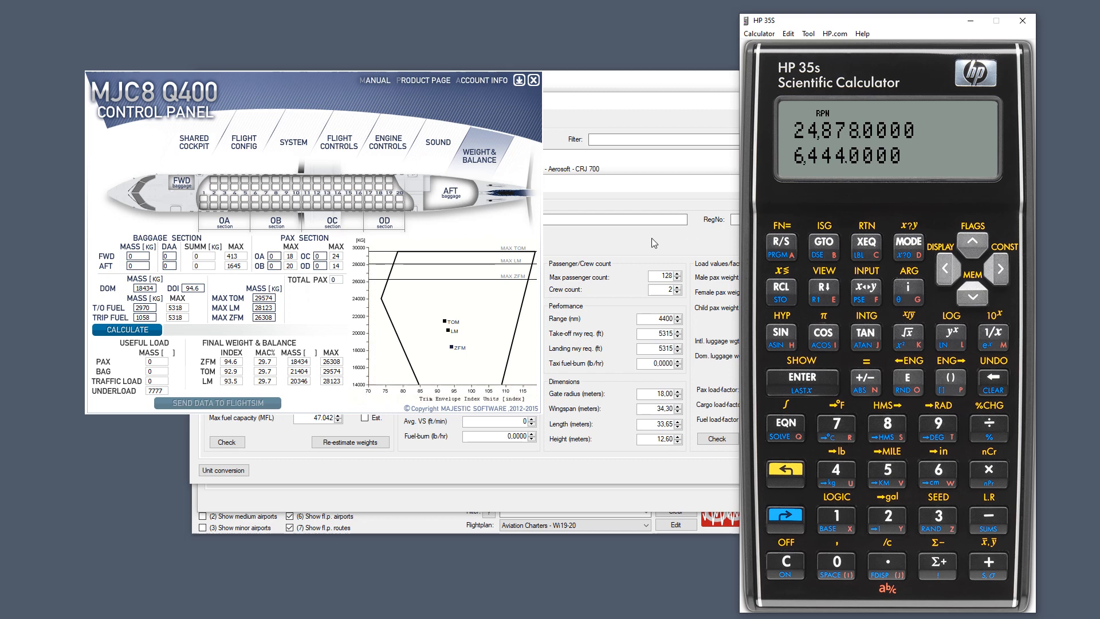
Divide the passenger mass by 76, convert the result to pounds, and move the calculator clear of the aircraft form.
click(838, 427)
click(942, 480)
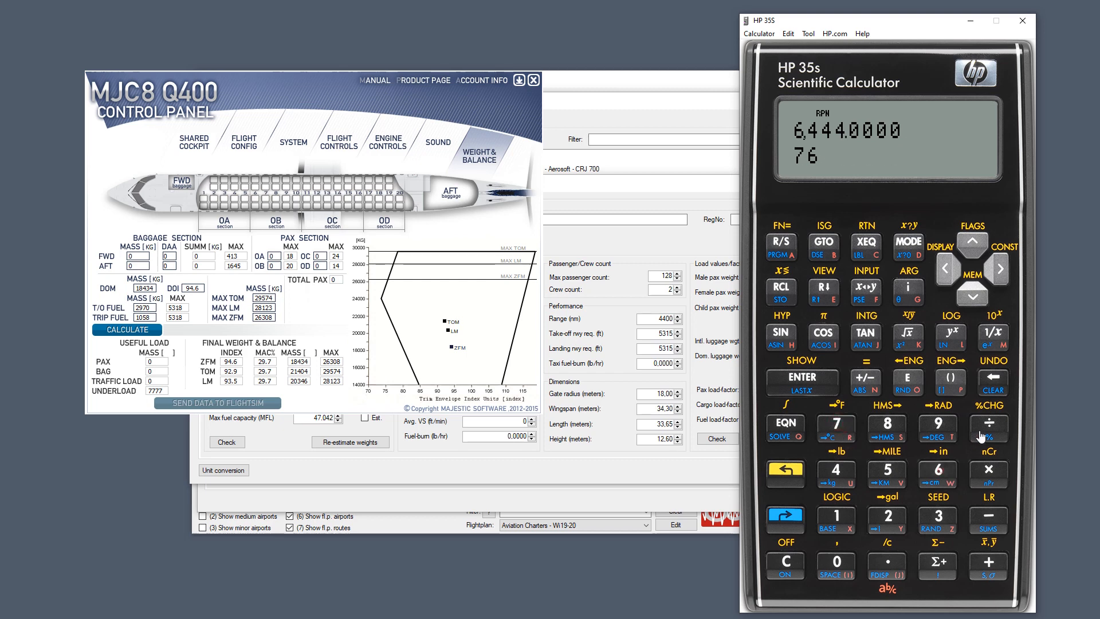
click(990, 427)
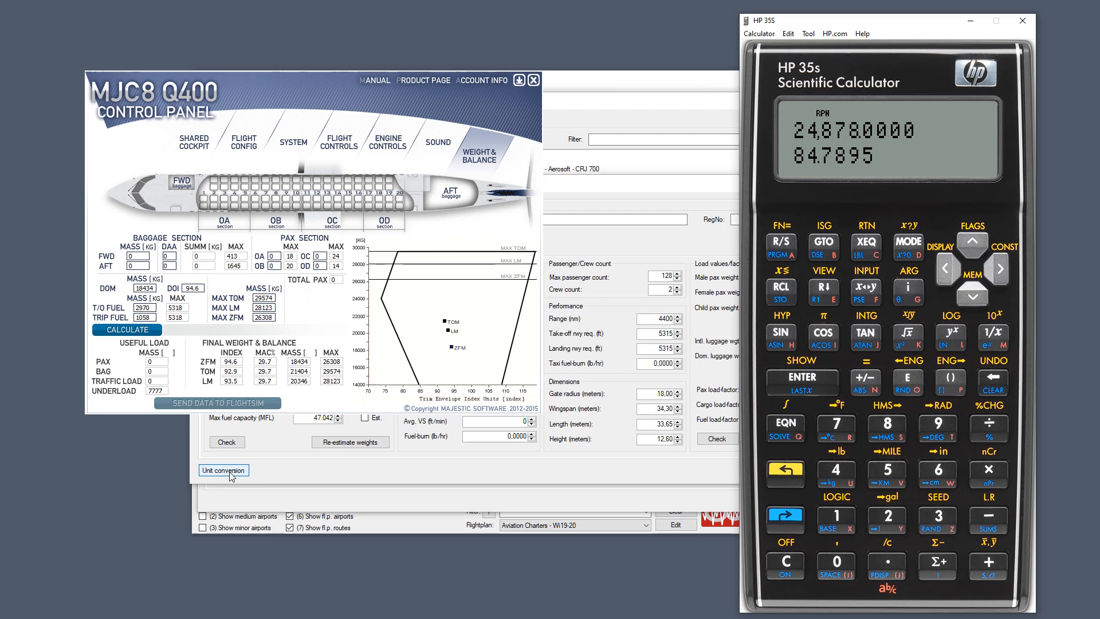
click(782, 475)
click(834, 467)
drag(916, 29, 212, 445)
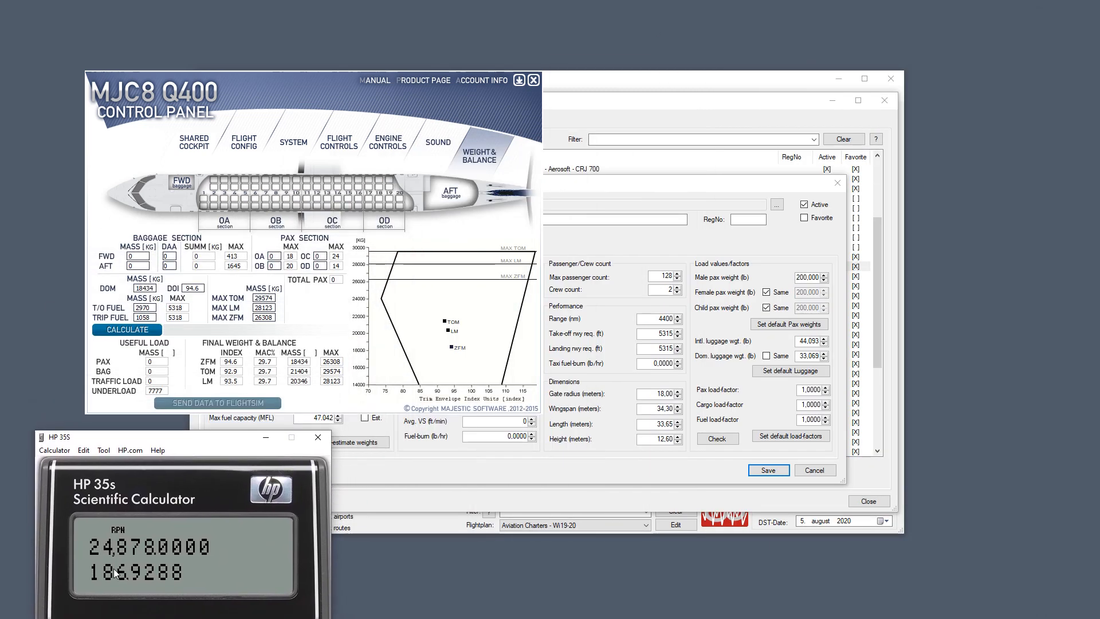
Set the Boeing 737-700's male passenger weight to 186,929 lb.
double_click(807, 277)
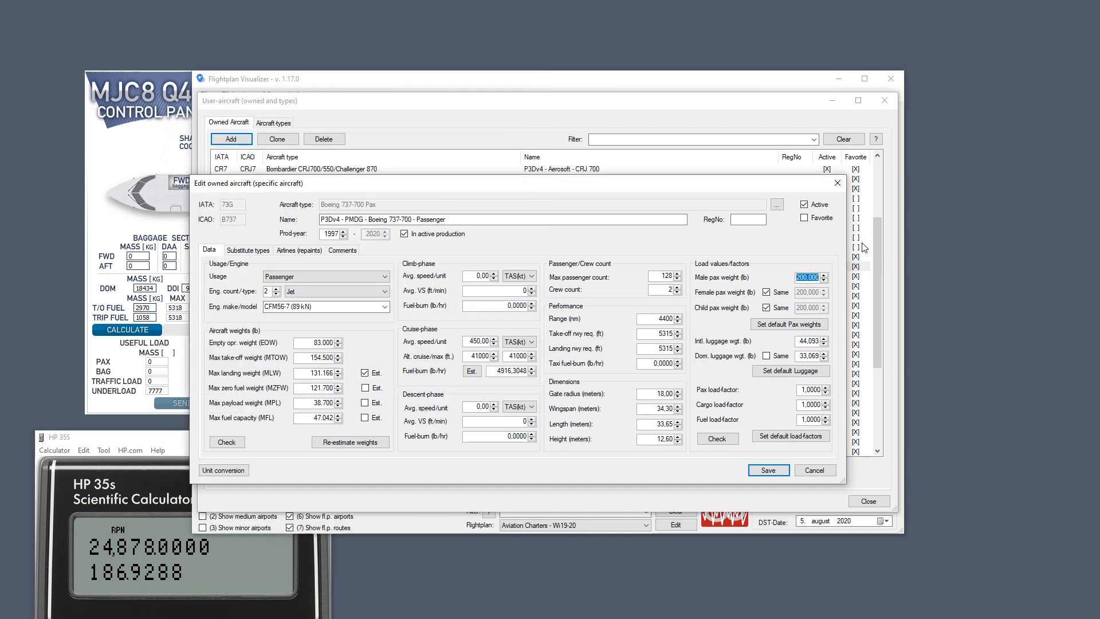
text(18)
text(6,92)
text(9)
key(Tab)
click(807, 278)
Close the MJC8 Q400 Control Panel and discard the unsaved changes to the Boeing 737-700.
click(128, 130)
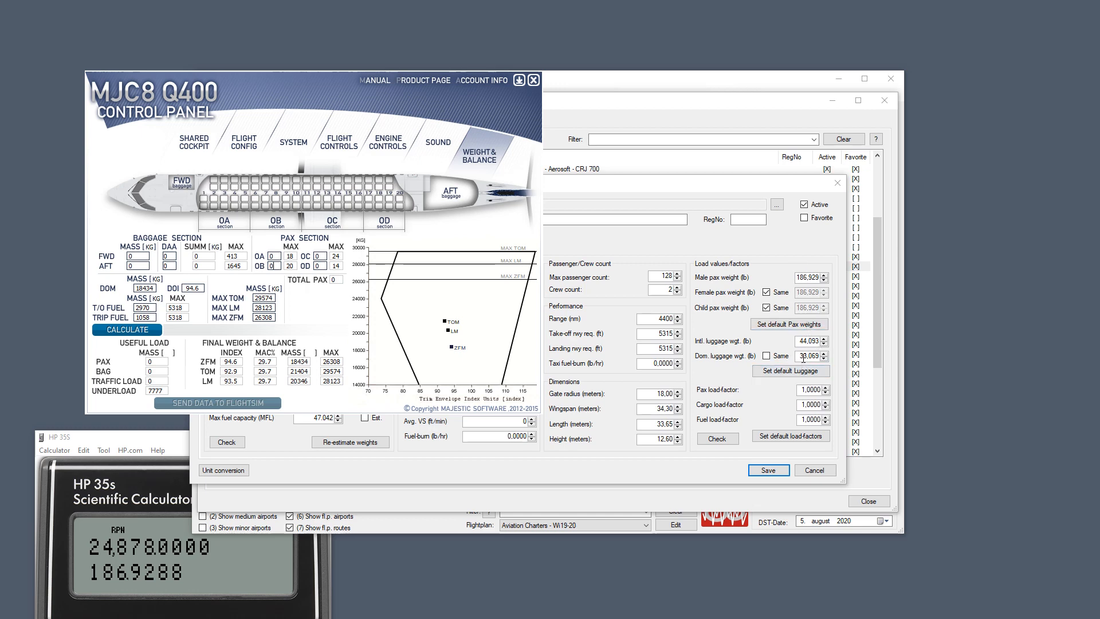
click(534, 80)
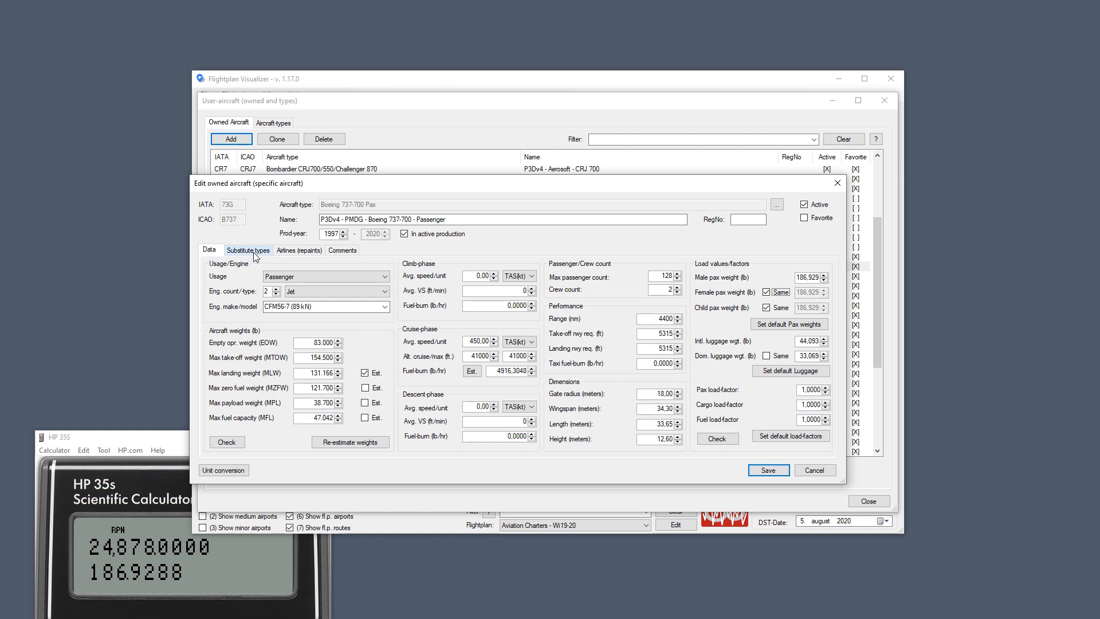
click(833, 184)
click(587, 349)
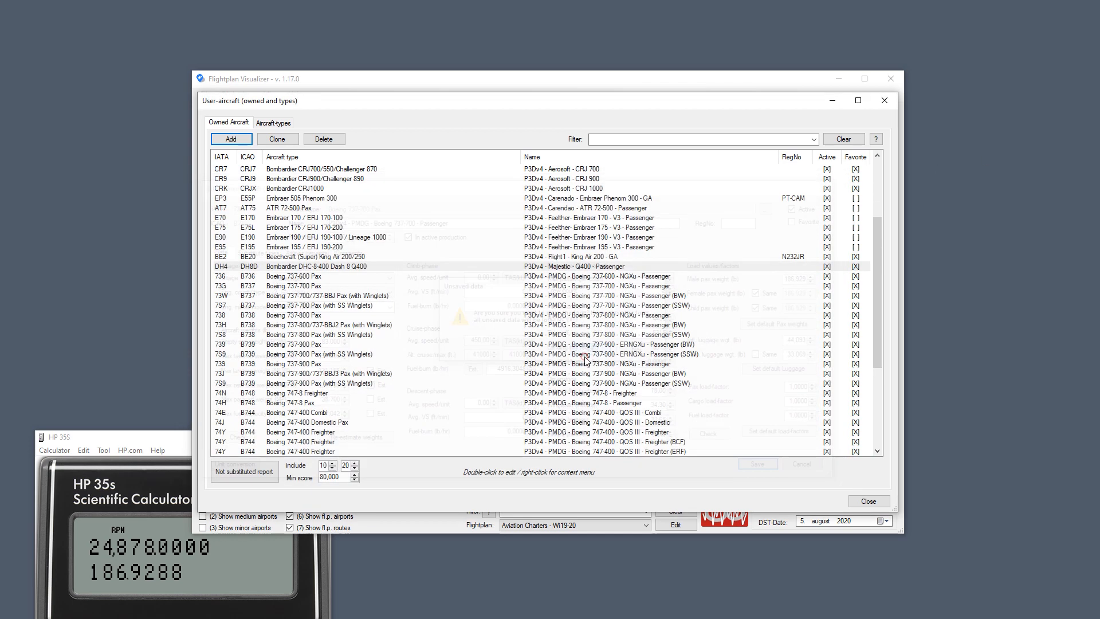
Start a new owned aircraft by searching the aircraft types for 777 and choosing the Boeing 777 Freighter.
click(230, 140)
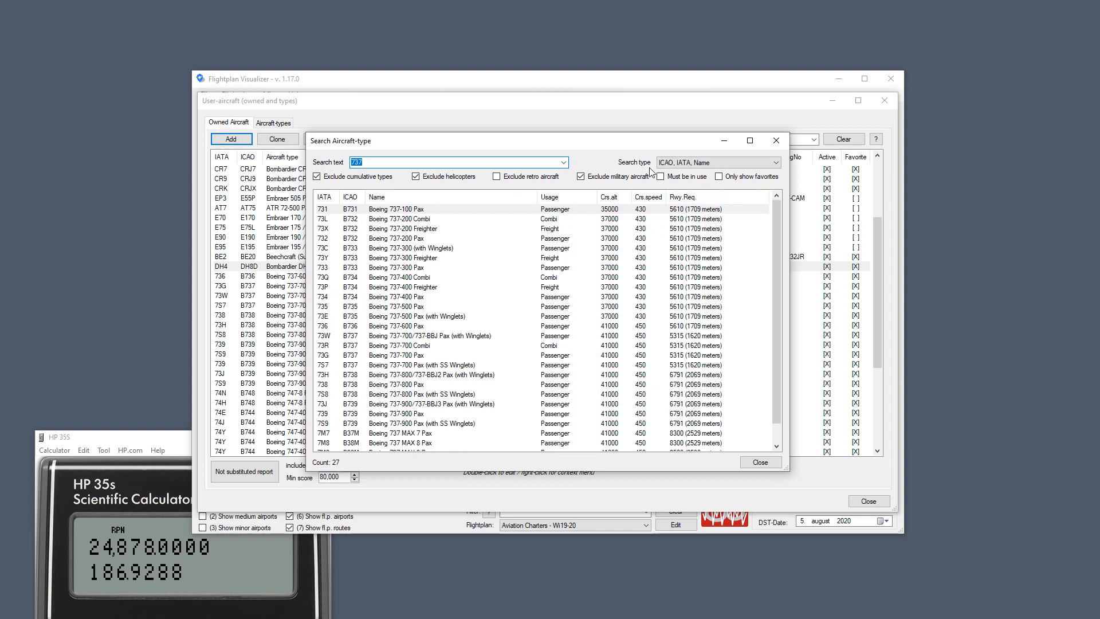
text(777)
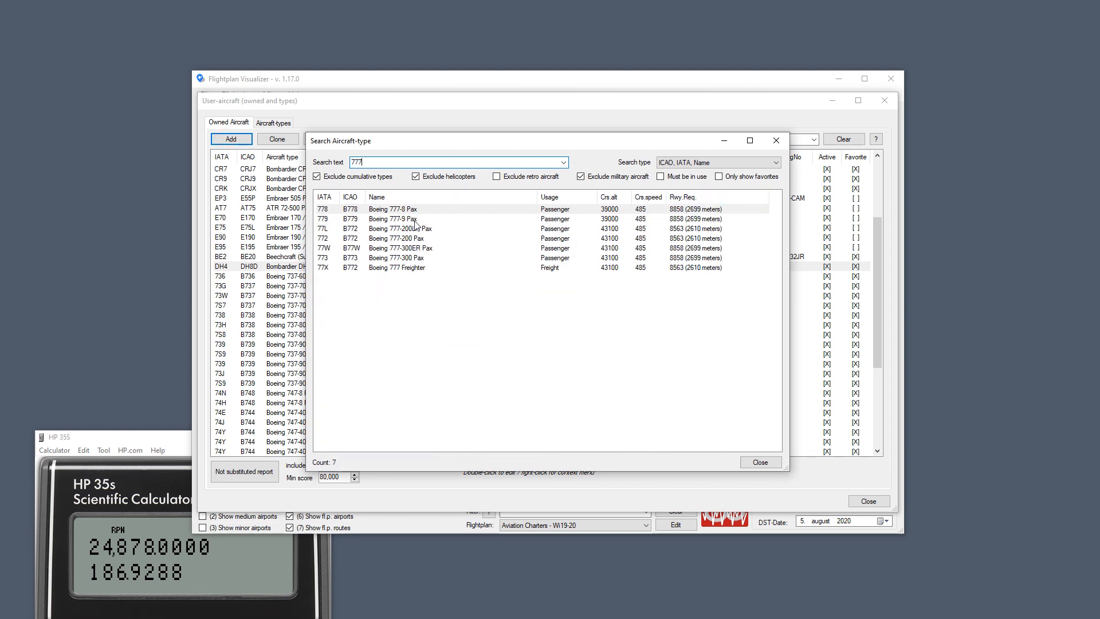
double_click(418, 267)
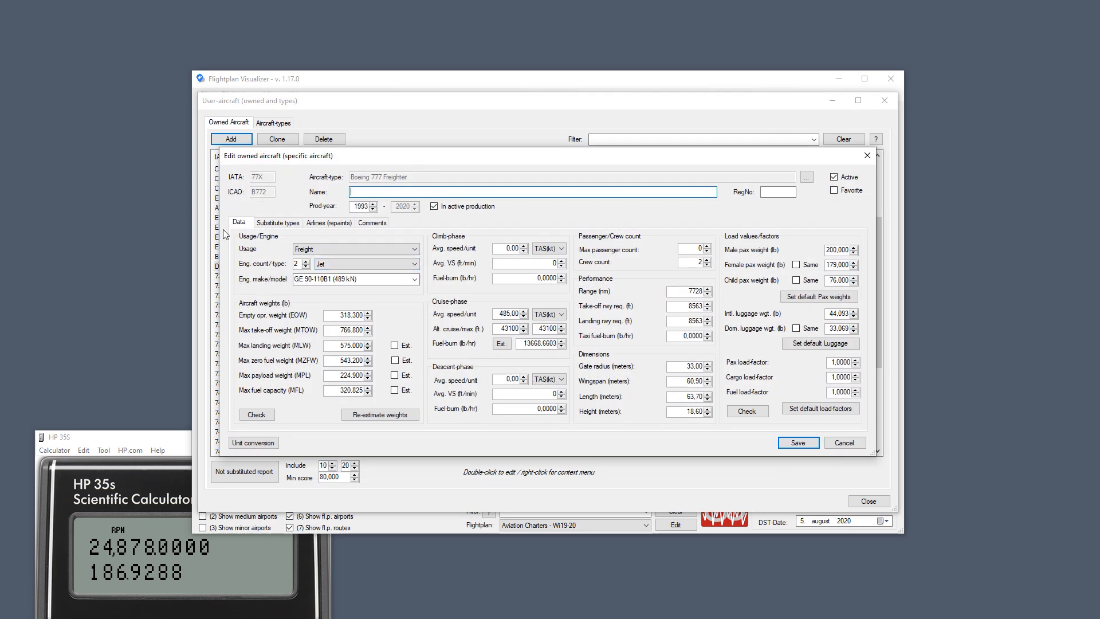
Examine the substitute types and their scores alongside the Boeing 777 Freighter's own data.
click(275, 221)
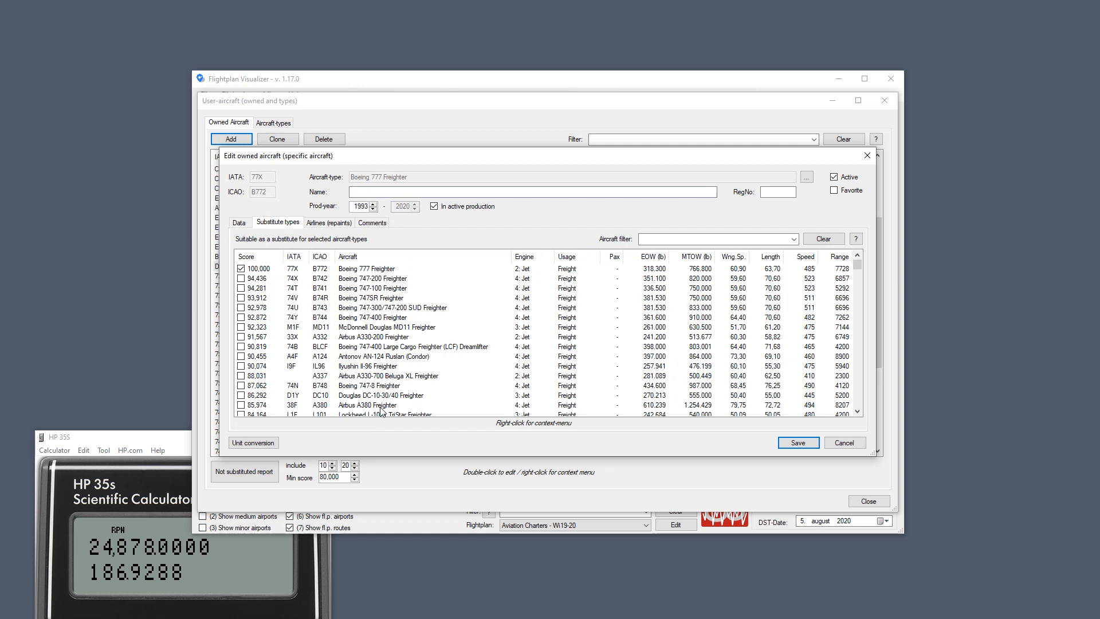
click(239, 223)
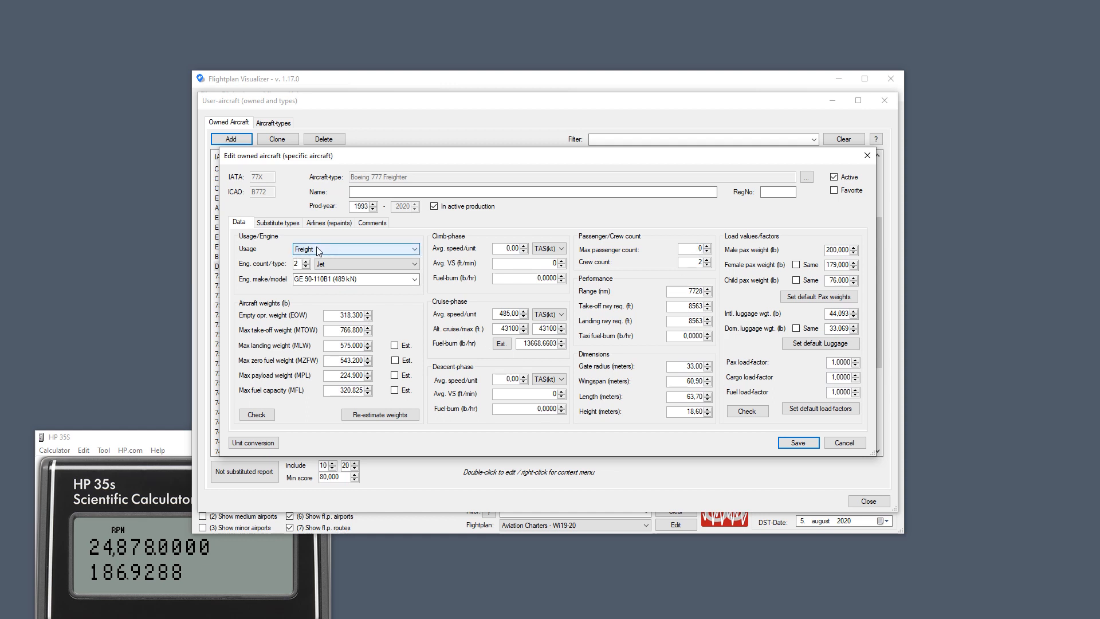
click(278, 222)
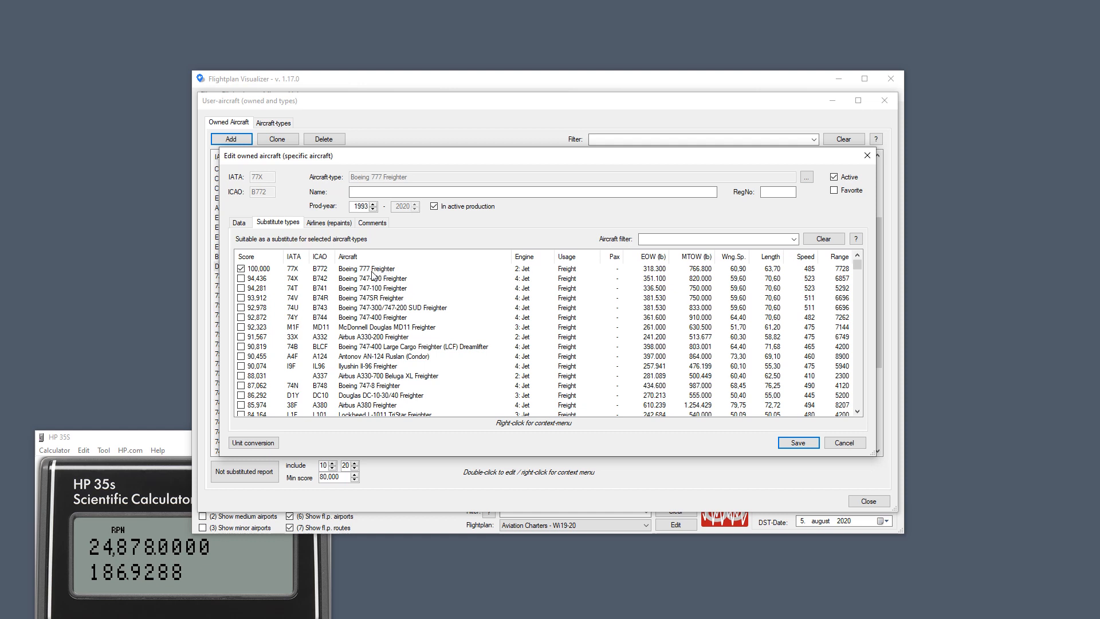
click(372, 270)
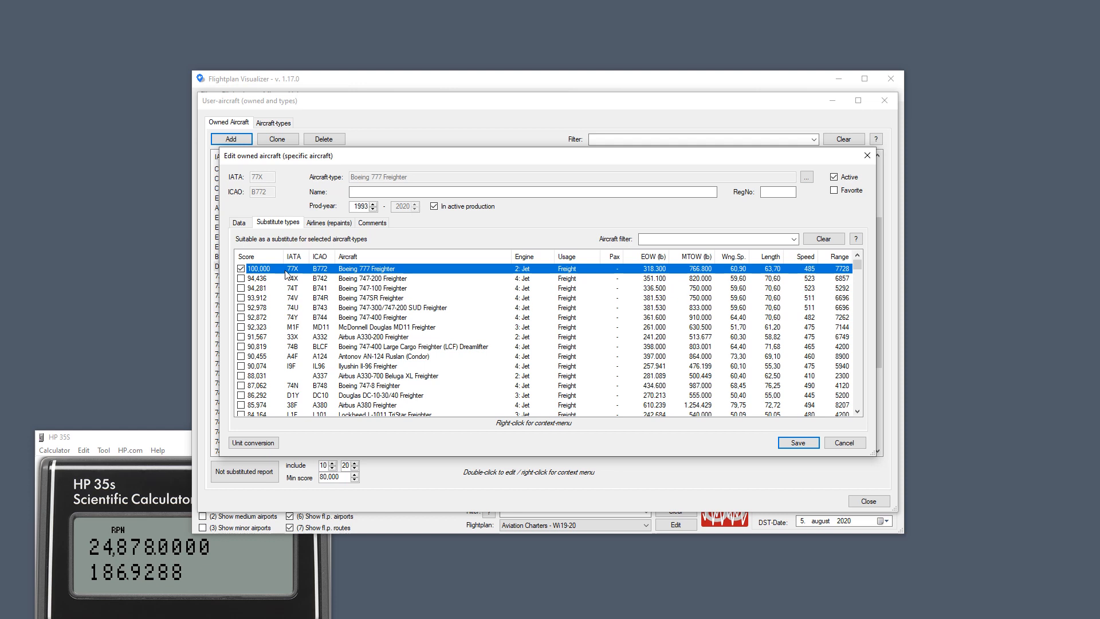
click(239, 221)
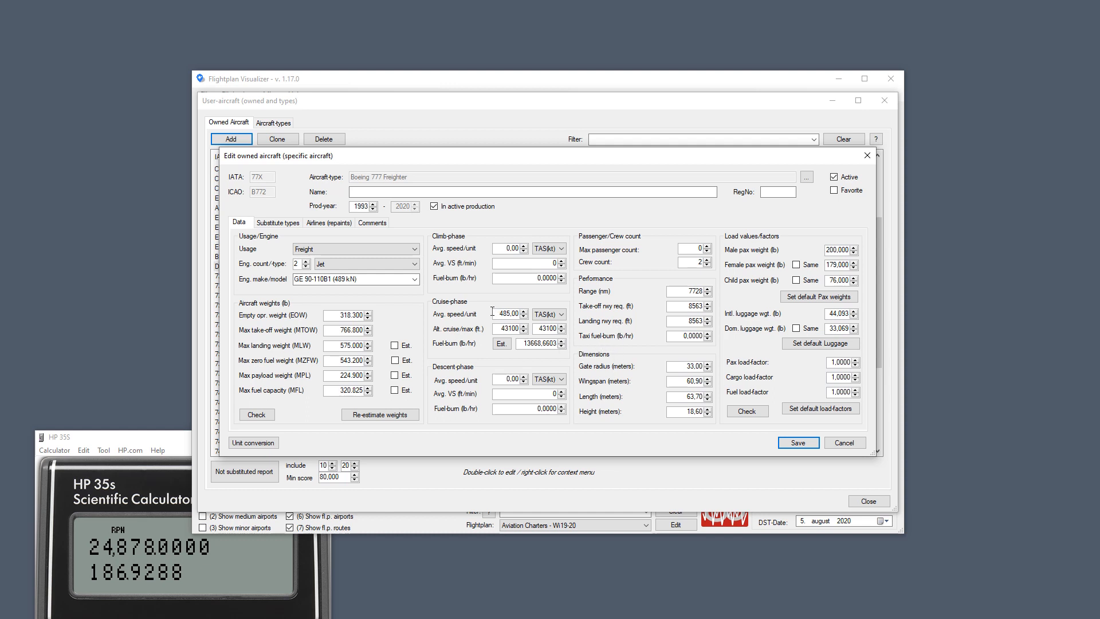
Try an empty operating weight of 218.300 lb to compare the substitute scores, and restore it to 318.300 lb.
click(340, 314)
key(Tab)
click(278, 222)
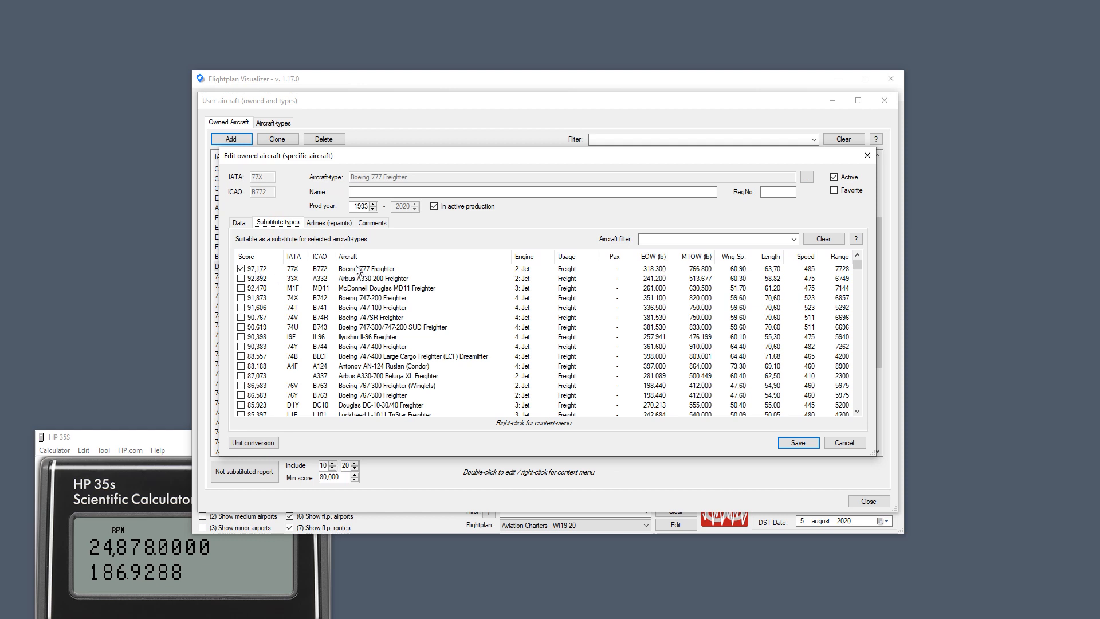
click(244, 227)
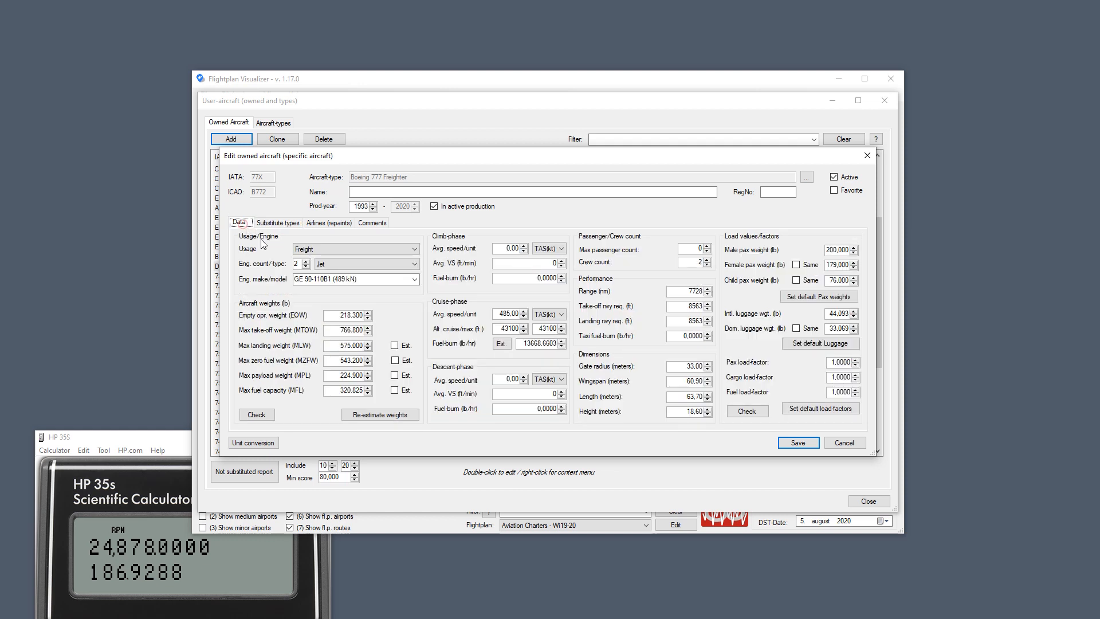
click(341, 318)
click(289, 225)
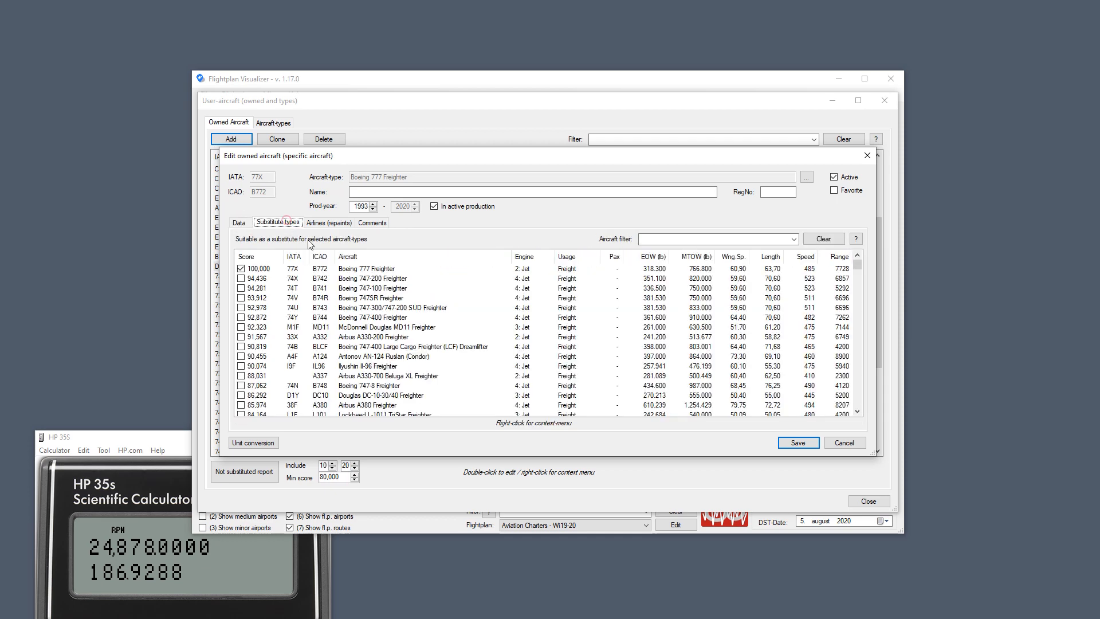
Mark the McDonnell Douglas MD11 Freighter as a substitute type for the Boeing 777 Freighter, and look through the lower-scoring types.
click(319, 268)
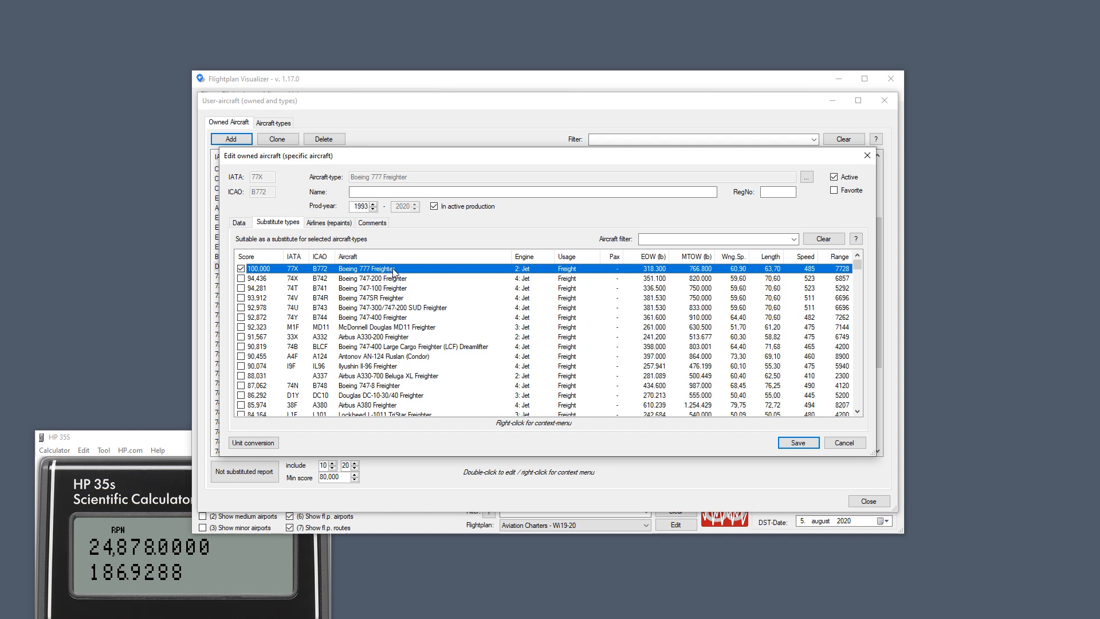
click(416, 327)
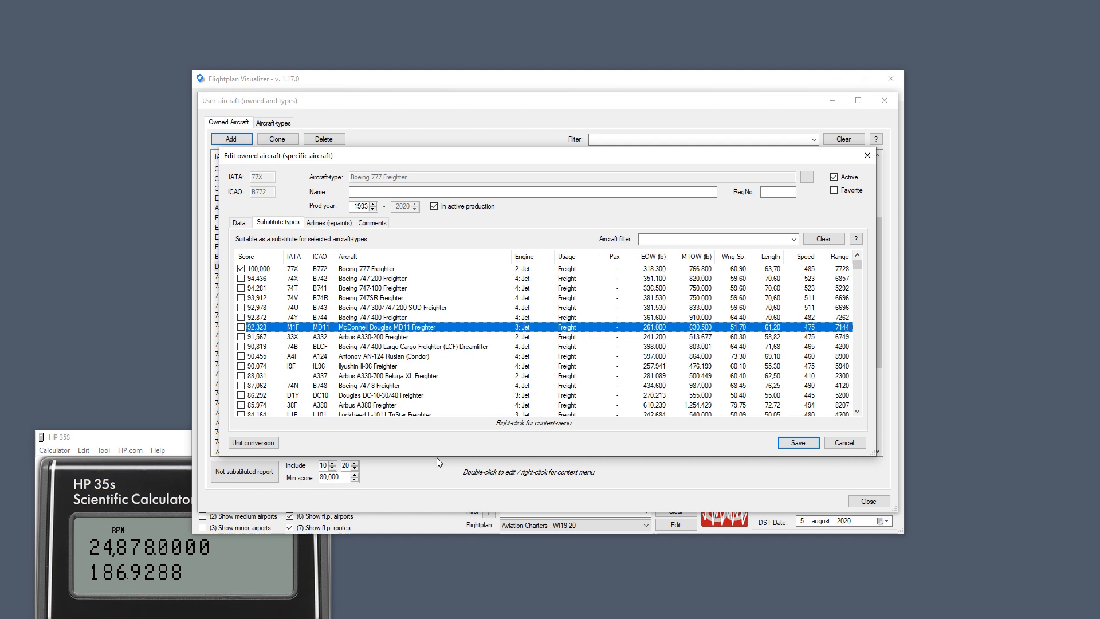
click(240, 327)
click(379, 289)
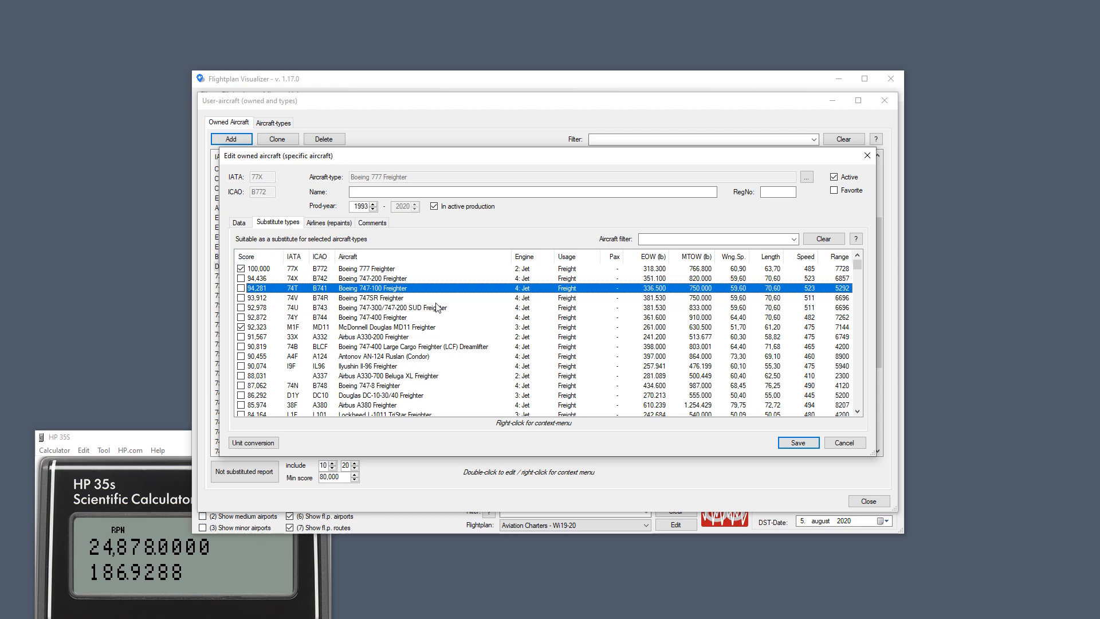
drag(857, 262, 880, 239)
scroll(414, 370, down, 4)
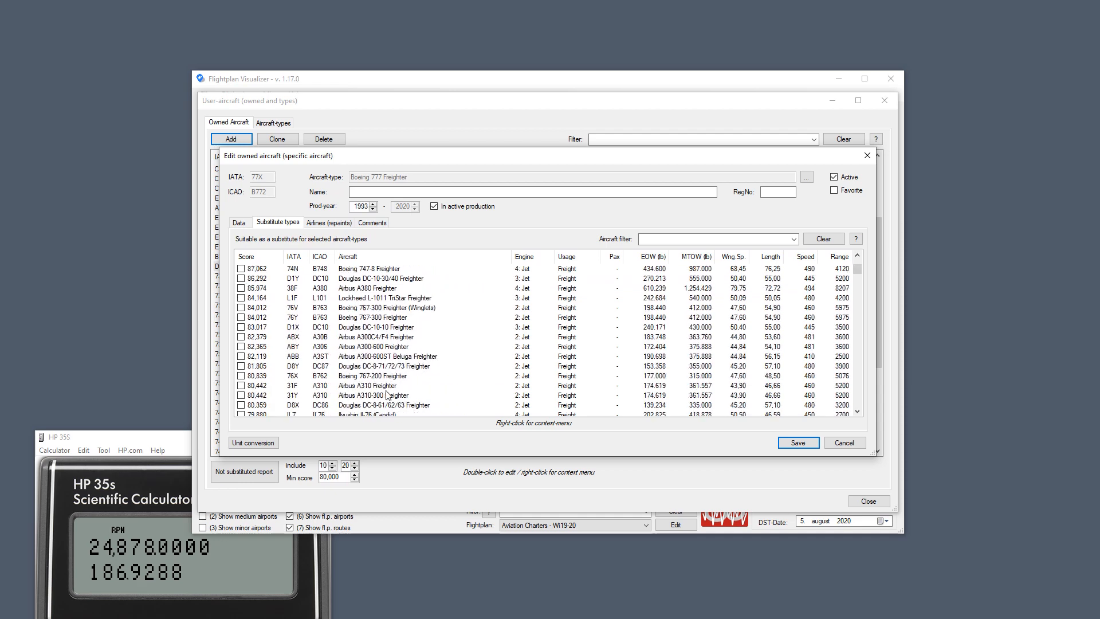
Examine the whole list of substitute types down to the lowest scores, and compare the Boeing 777 Freighter's range with the Airbus A330-700 Beluga XL Freighter's.
scroll(386, 395, down, 2)
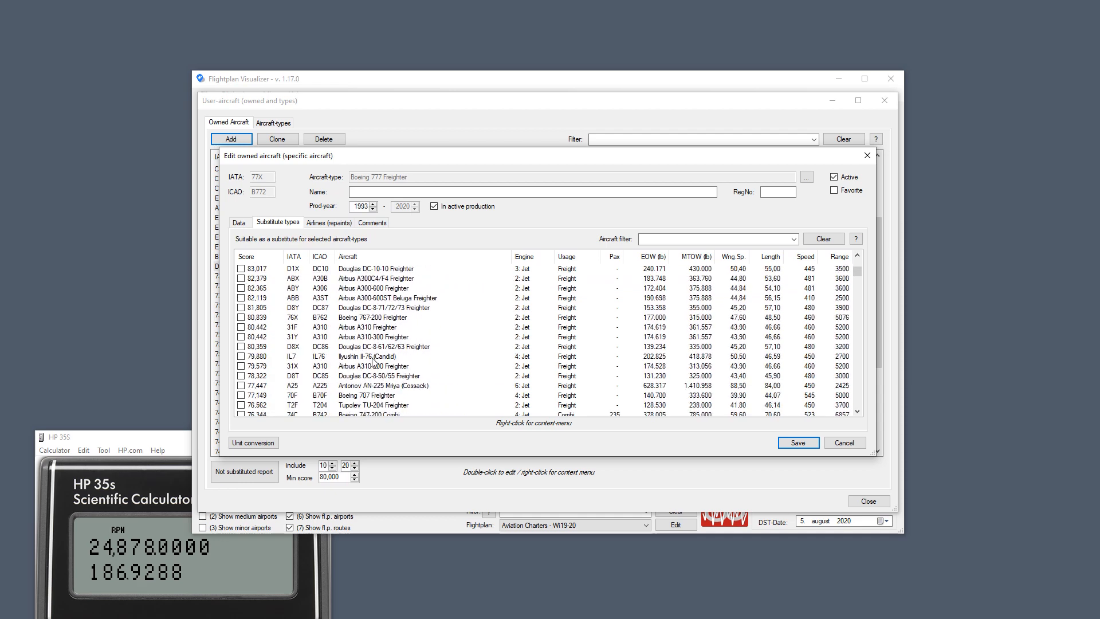
scroll(427, 368, down, 5)
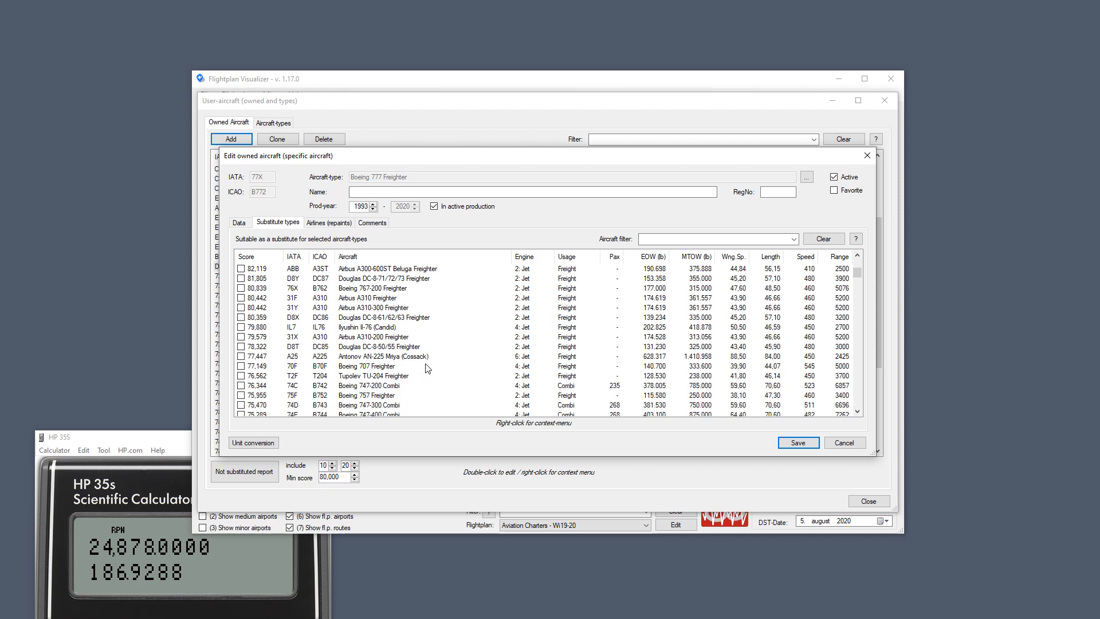
click(389, 317)
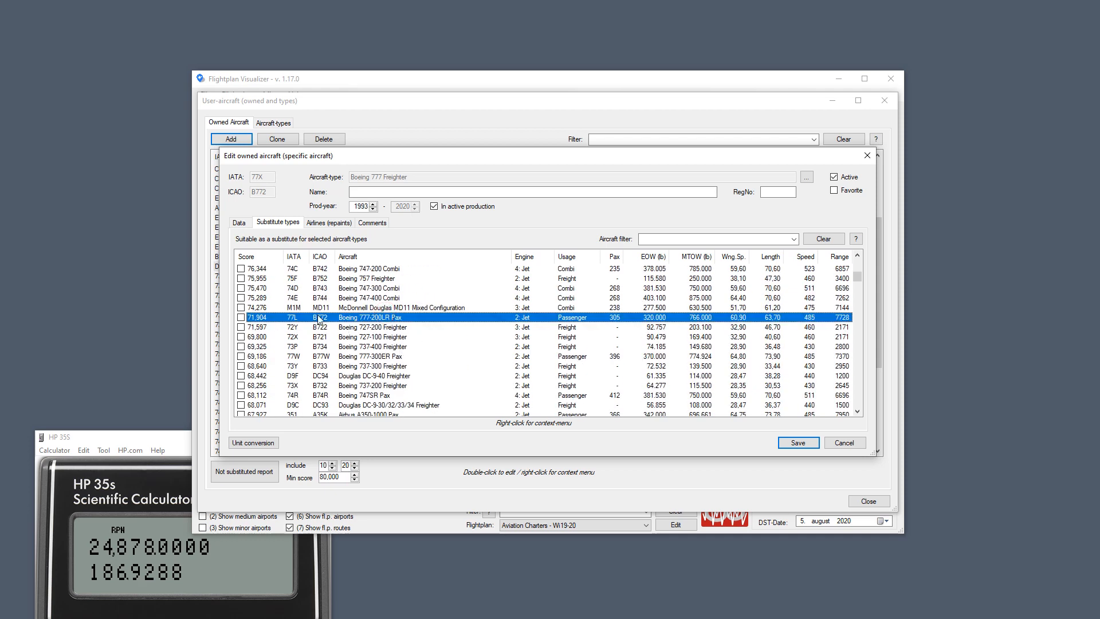
scroll(487, 361, down, 12)
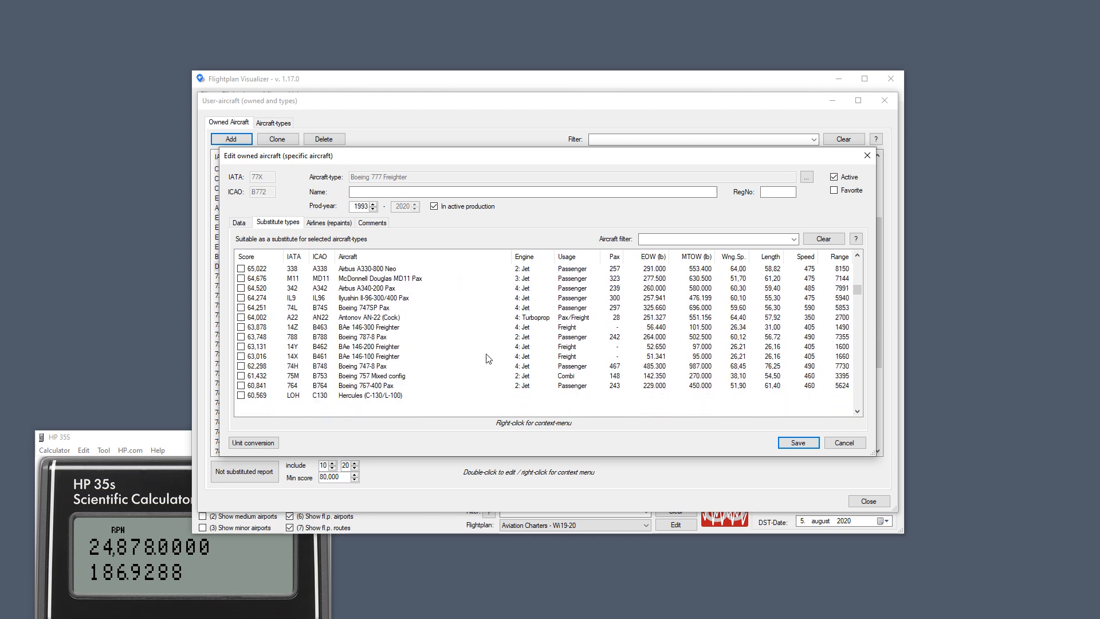
scroll(464, 364, down, 5)
drag(858, 305, 859, 430)
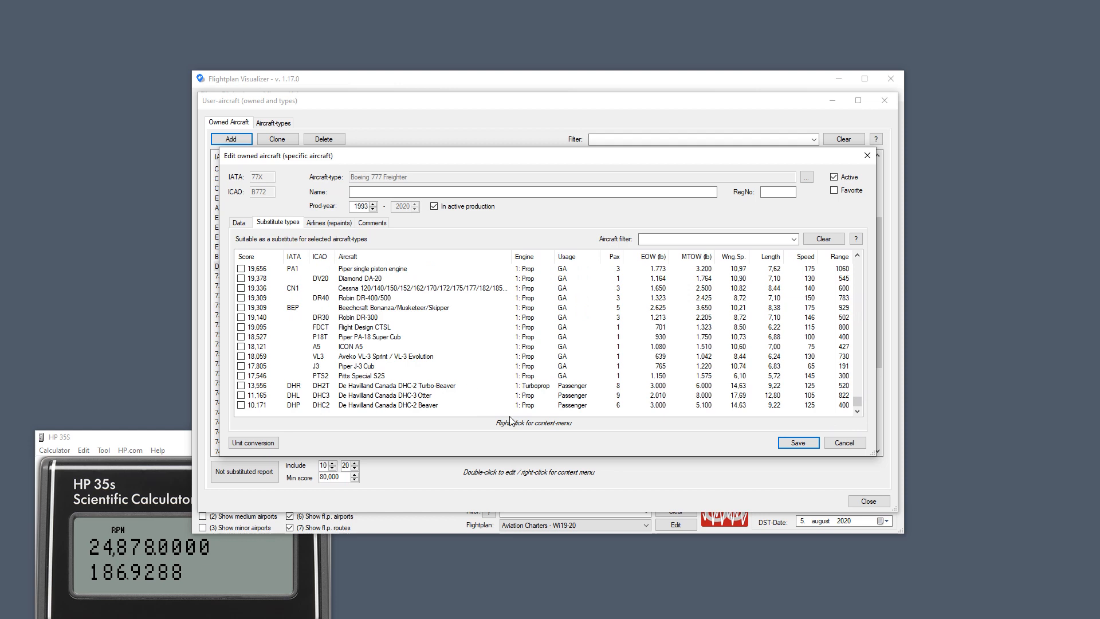
click(533, 397)
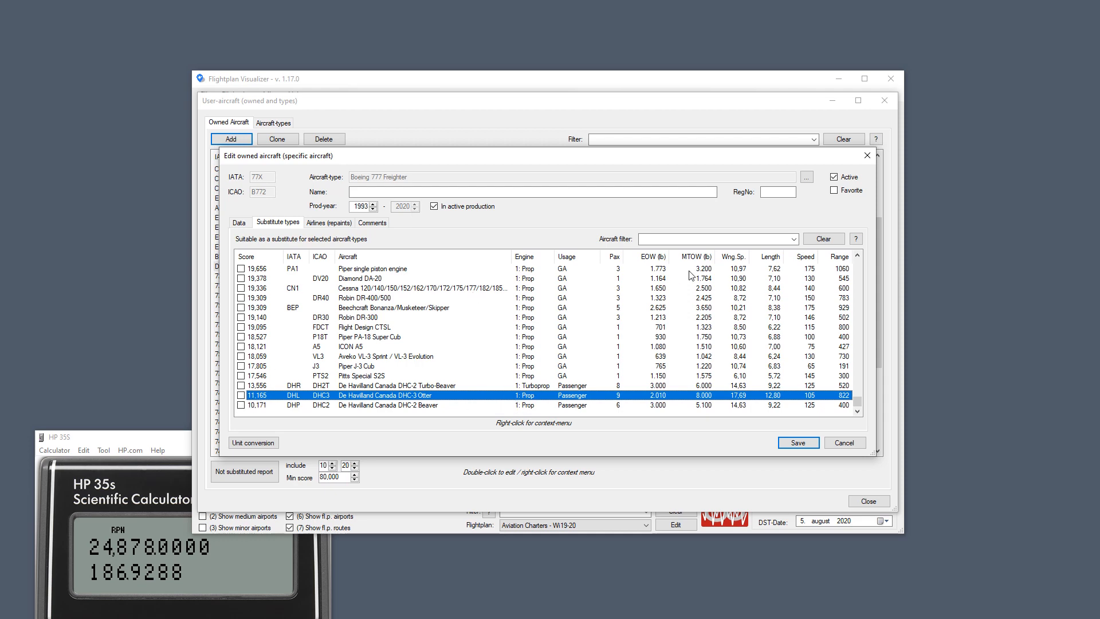
drag(858, 405, 865, 239)
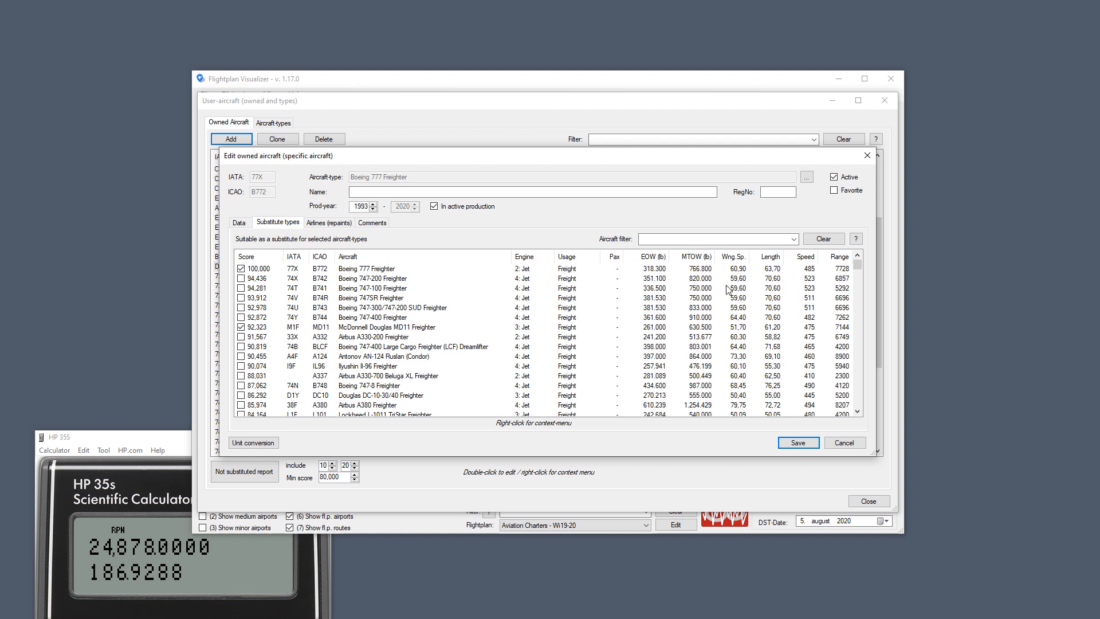
click(844, 269)
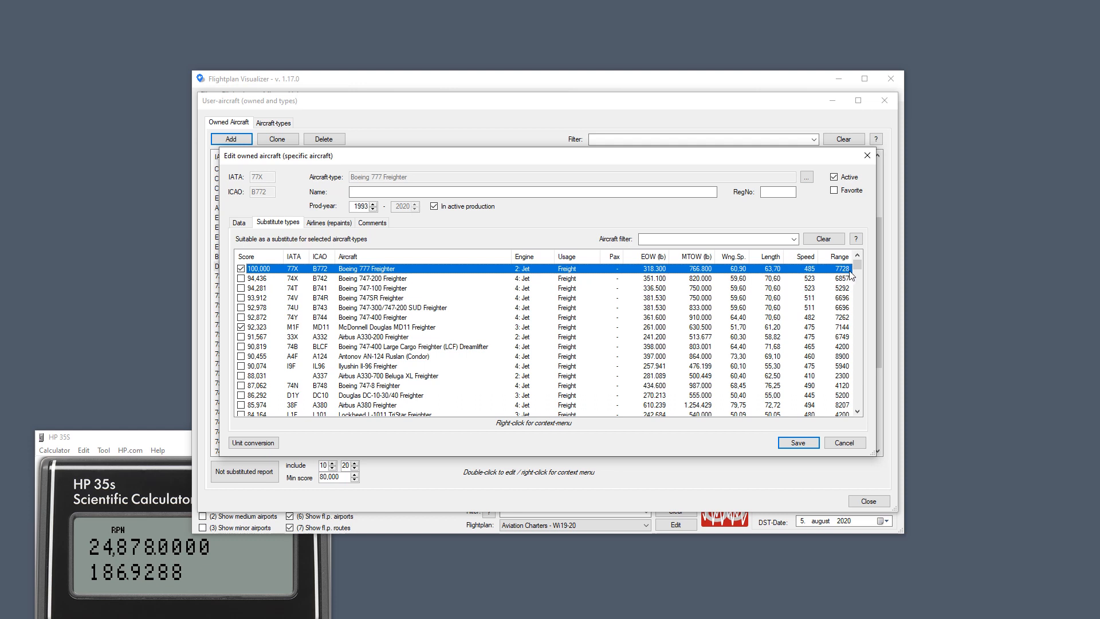
click(842, 375)
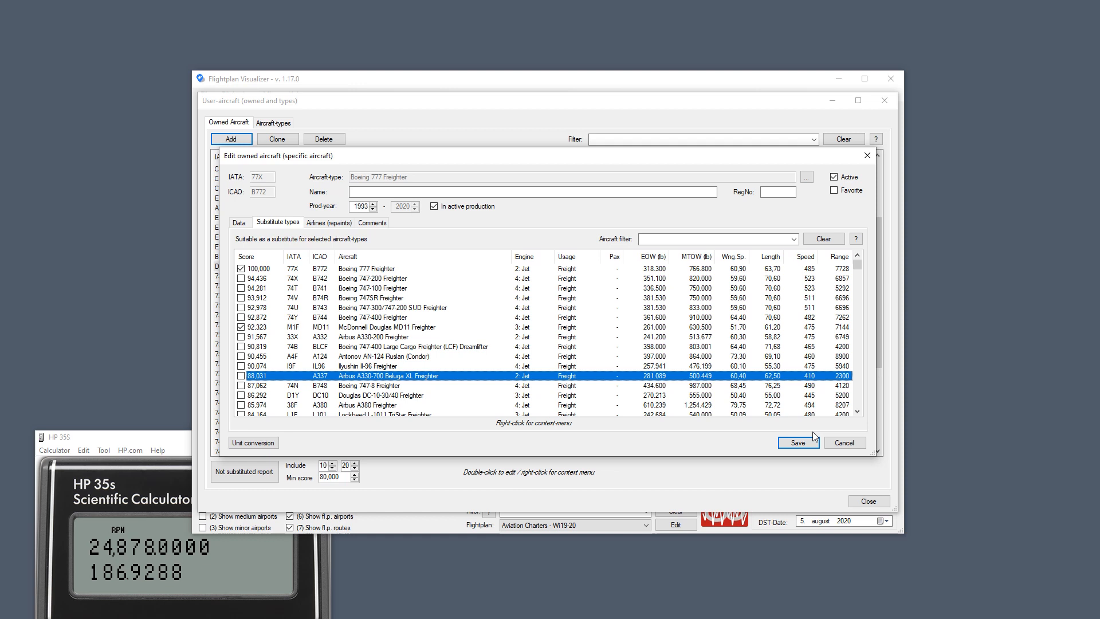
View the airline repaints of the new Boeing 777 Freighter, and close its form without saving.
click(324, 225)
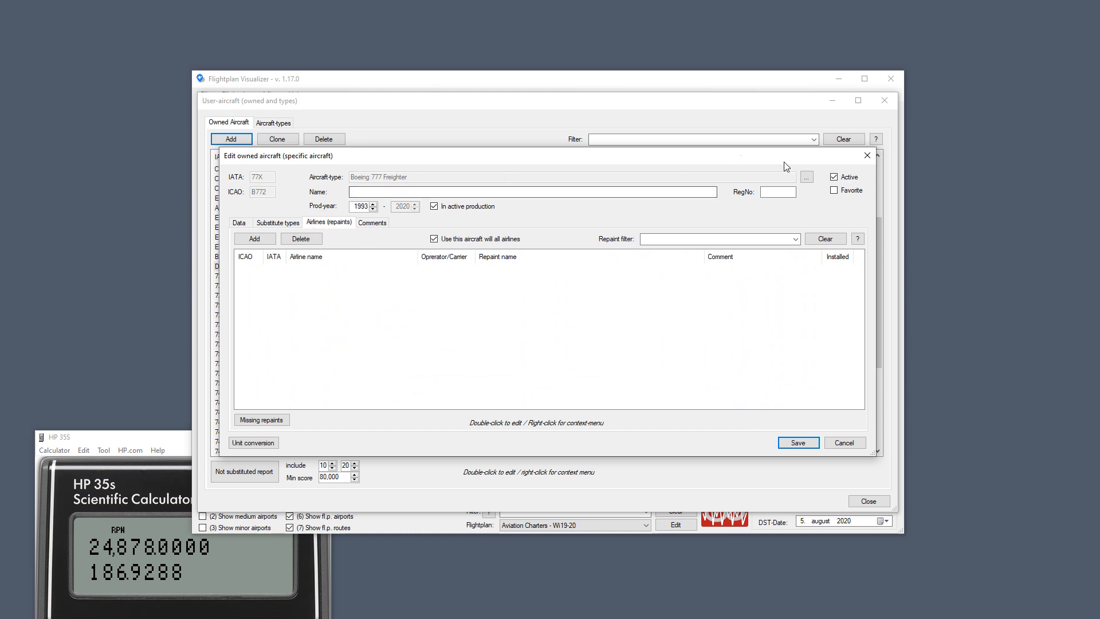
click(862, 156)
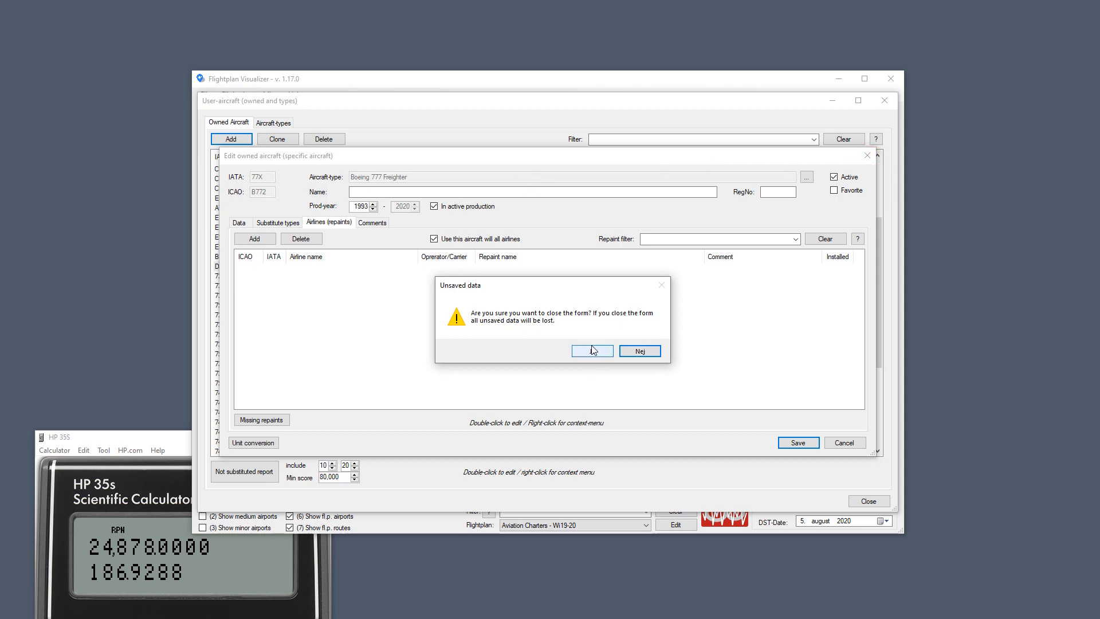
click(590, 349)
Start a new owned aircraft by searching the aircraft types for 737 and choosing the Boeing 737-700 Pax, and show its substitute types.
click(235, 139)
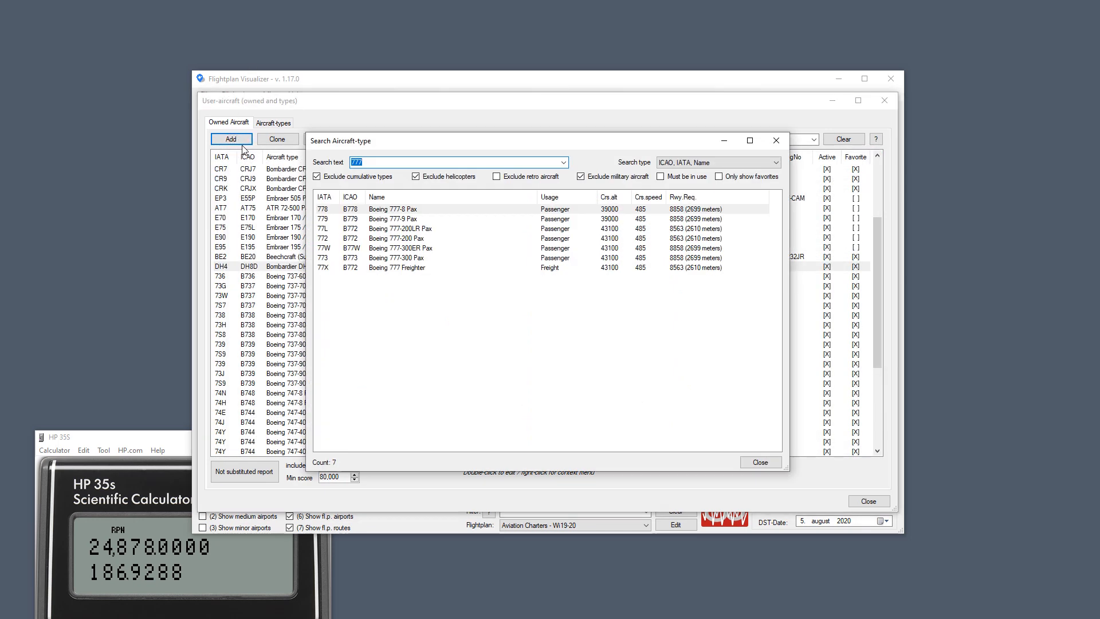
text(737)
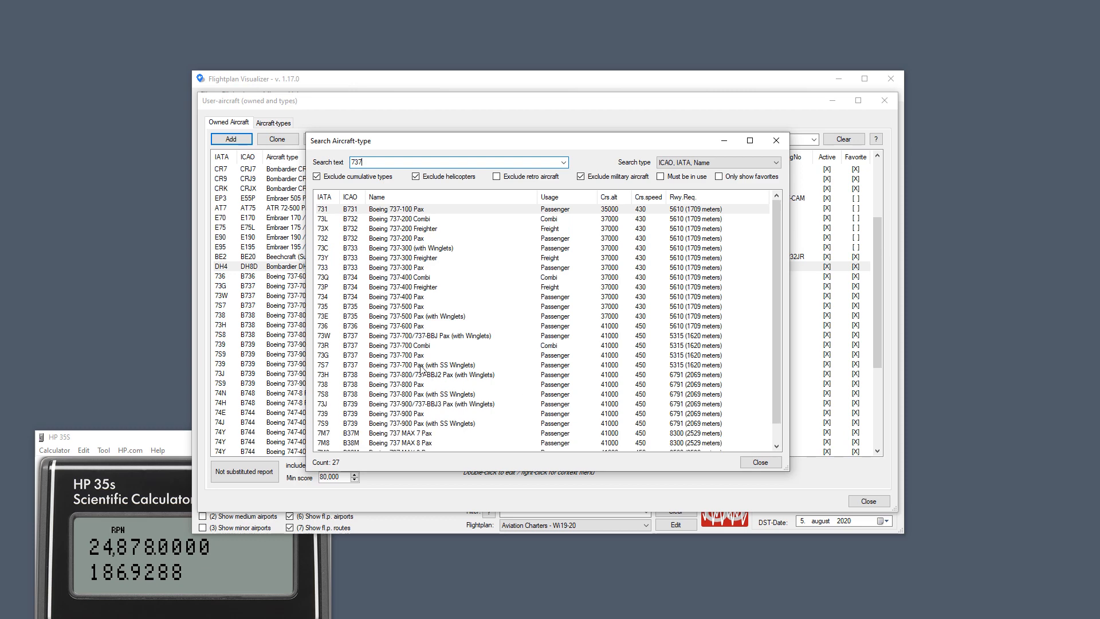
double_click(410, 355)
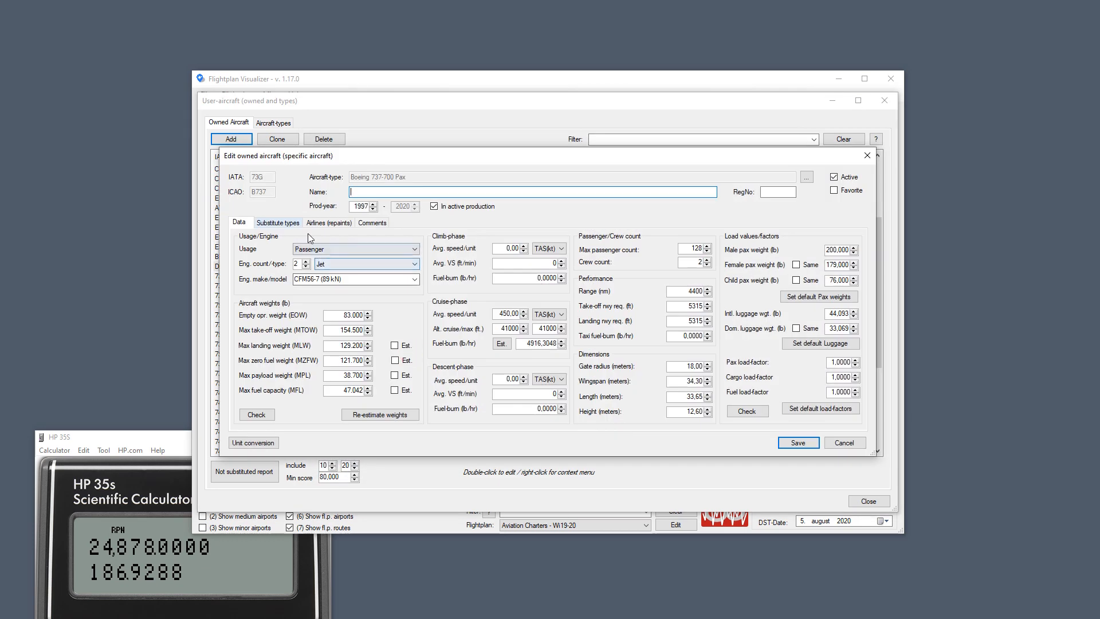
click(288, 222)
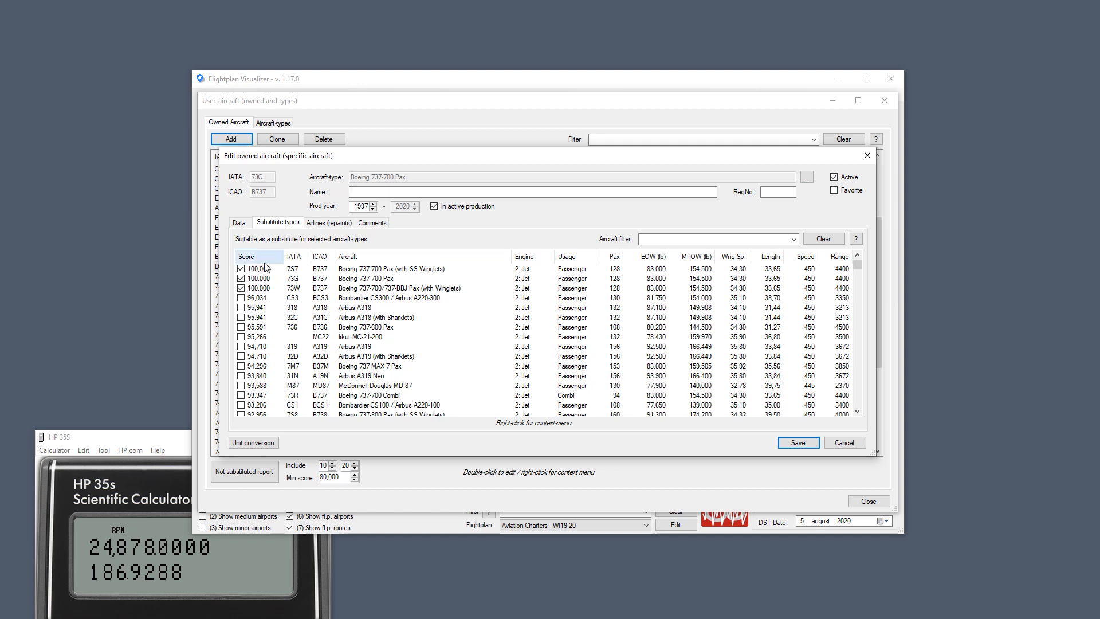
Add a Ryanair repaint of kind Current to the aircraft's airlines, finding the airline with the search text RYAN.
click(336, 225)
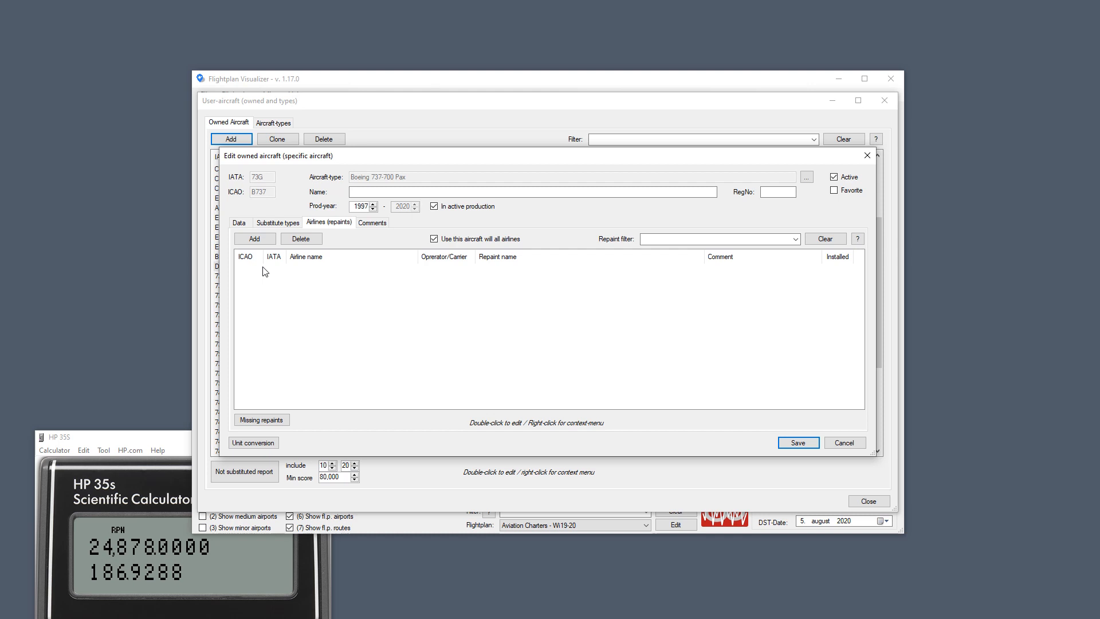
click(270, 240)
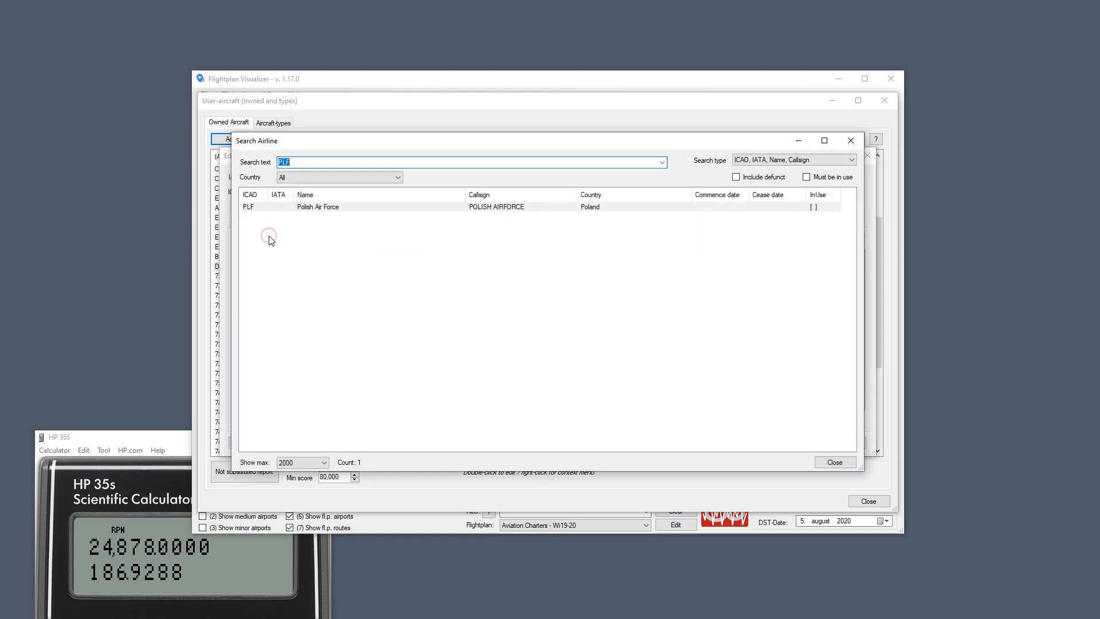
text(RYA)
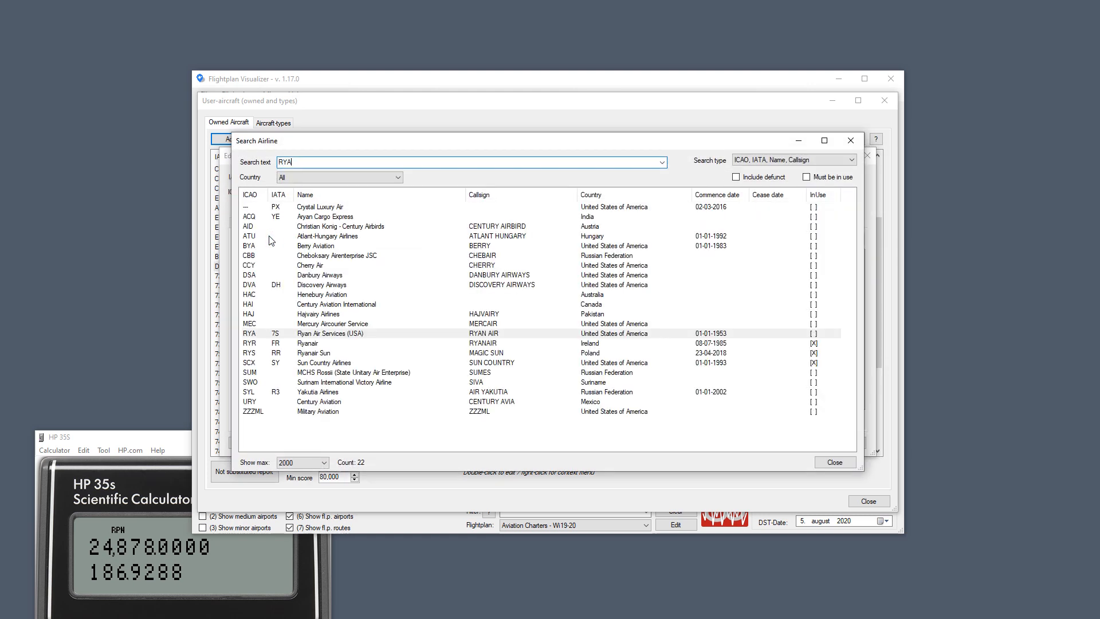
text(N)
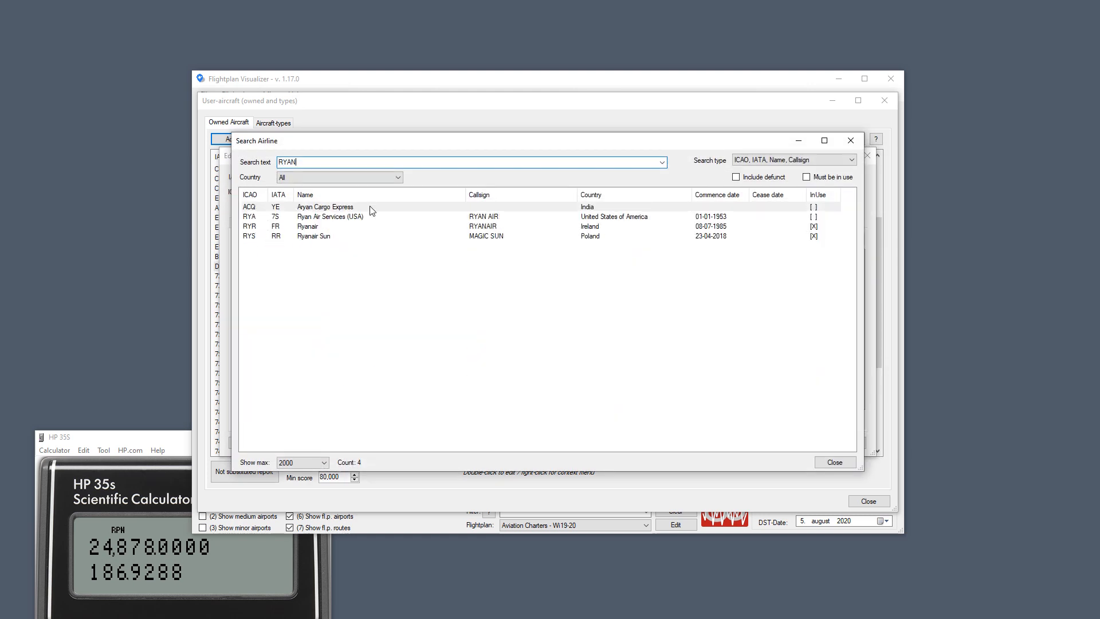
double_click(307, 226)
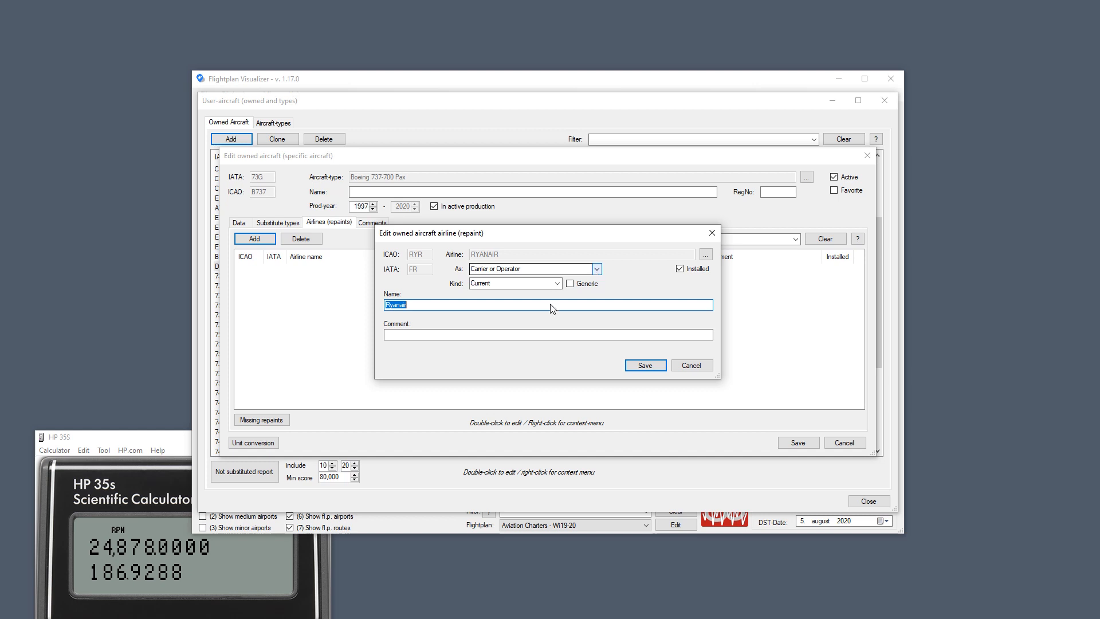
click(555, 287)
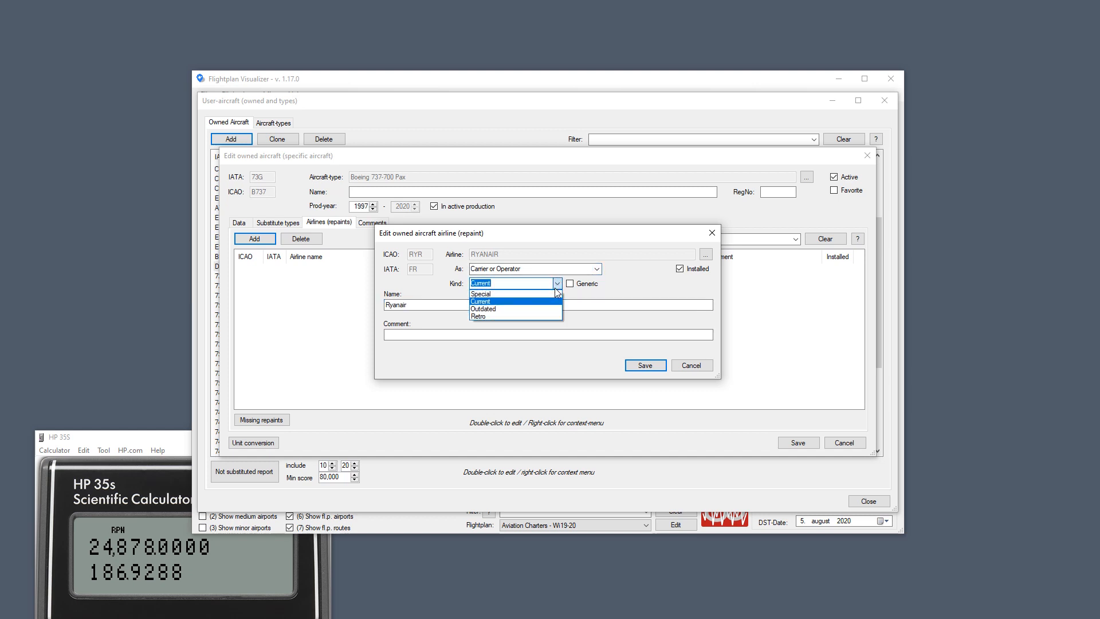
click(525, 301)
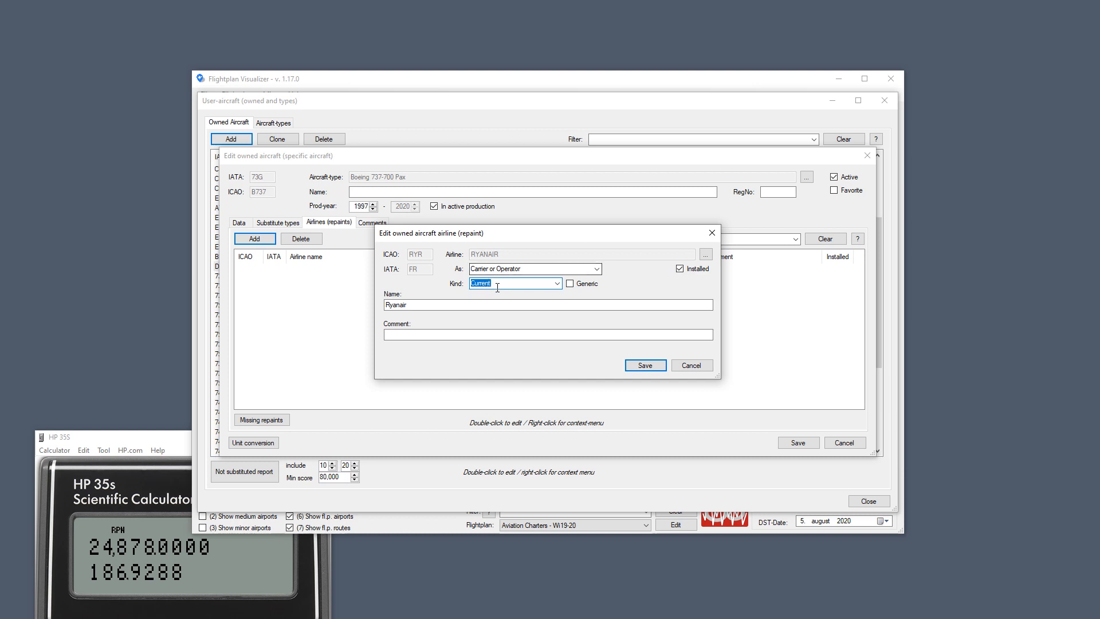
click(645, 365)
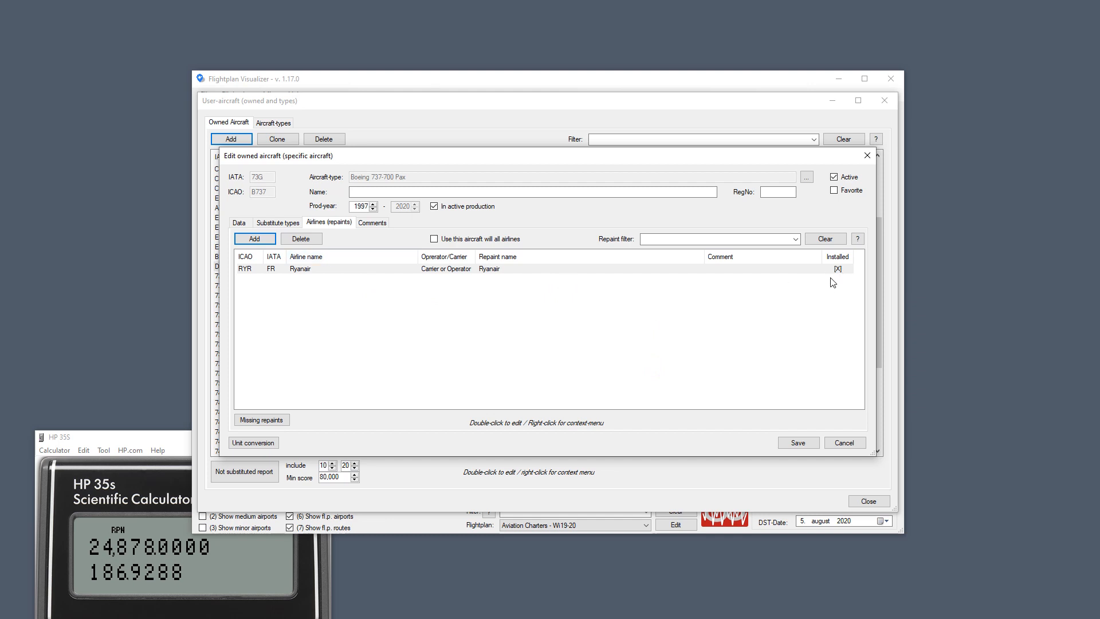
Add a Norwegian Air Shuttle repaint found by searching for NORW, marked as not installed and with the comment iniBuilds.
click(255, 239)
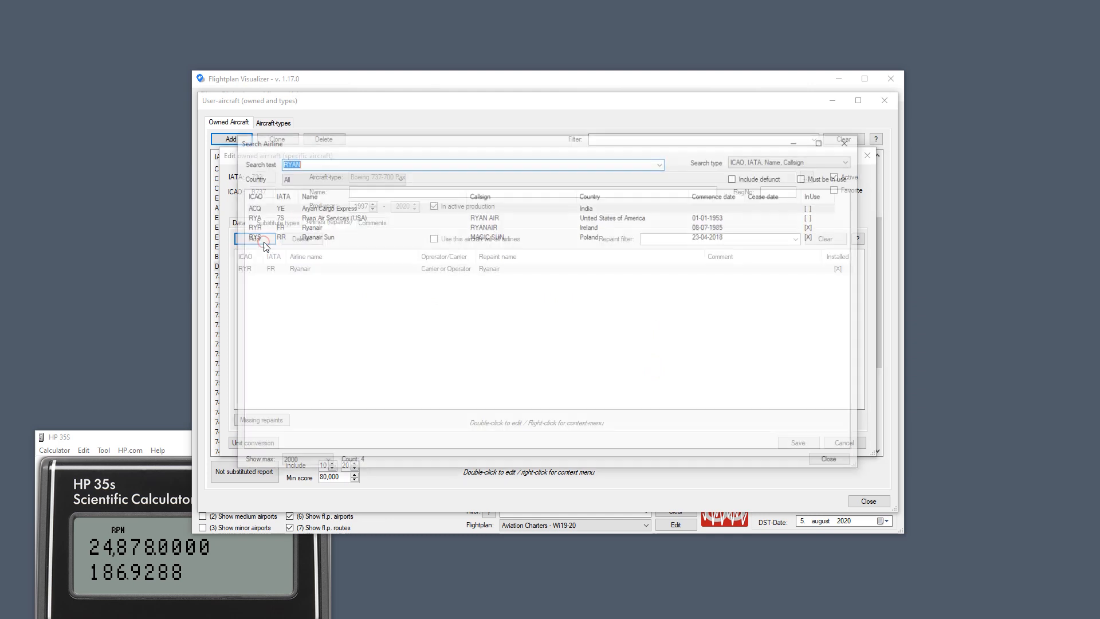
text(NORW)
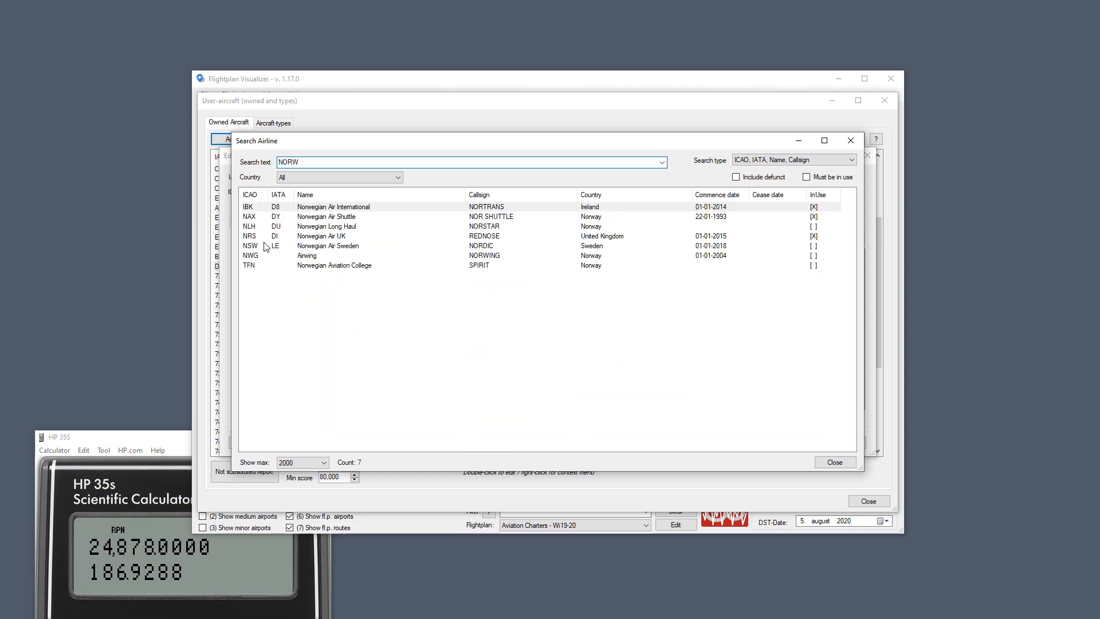
key(Down)
key(Return)
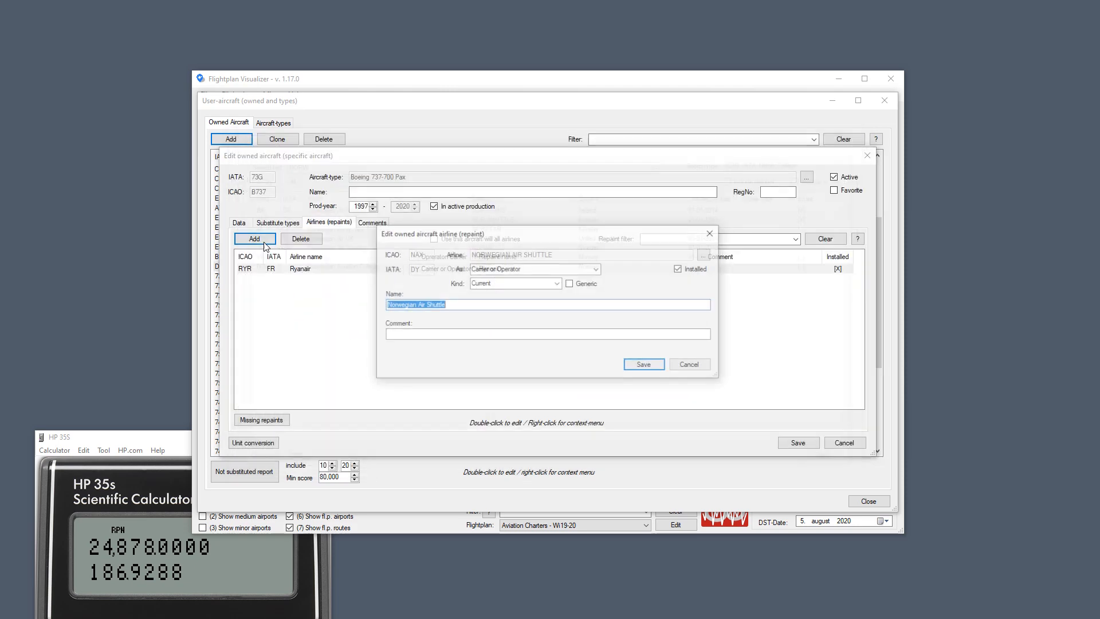
click(693, 274)
click(634, 332)
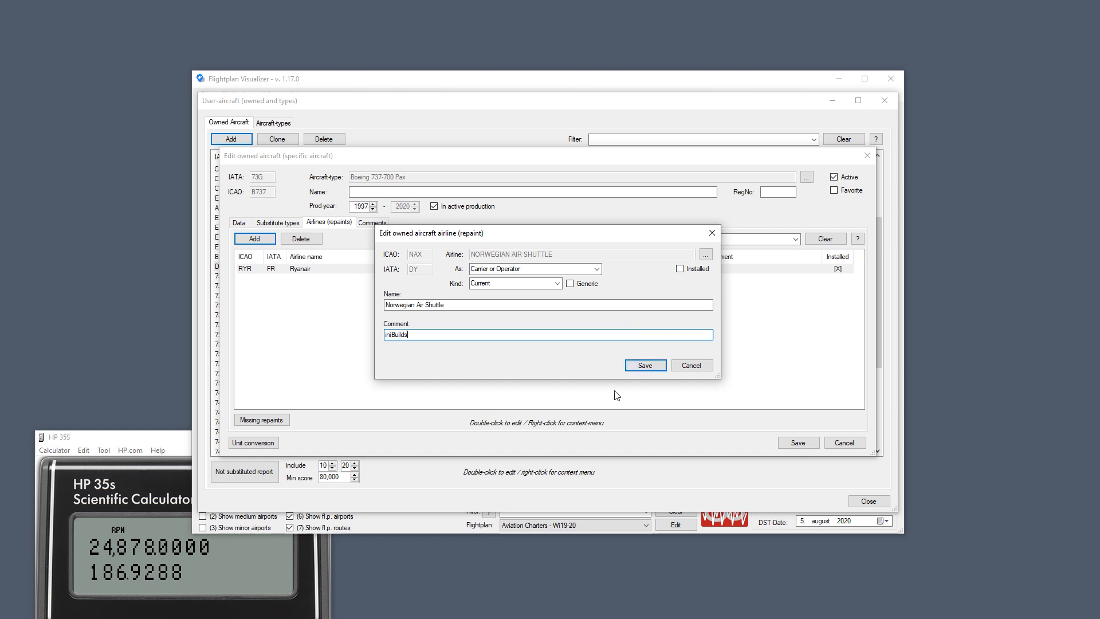
click(637, 365)
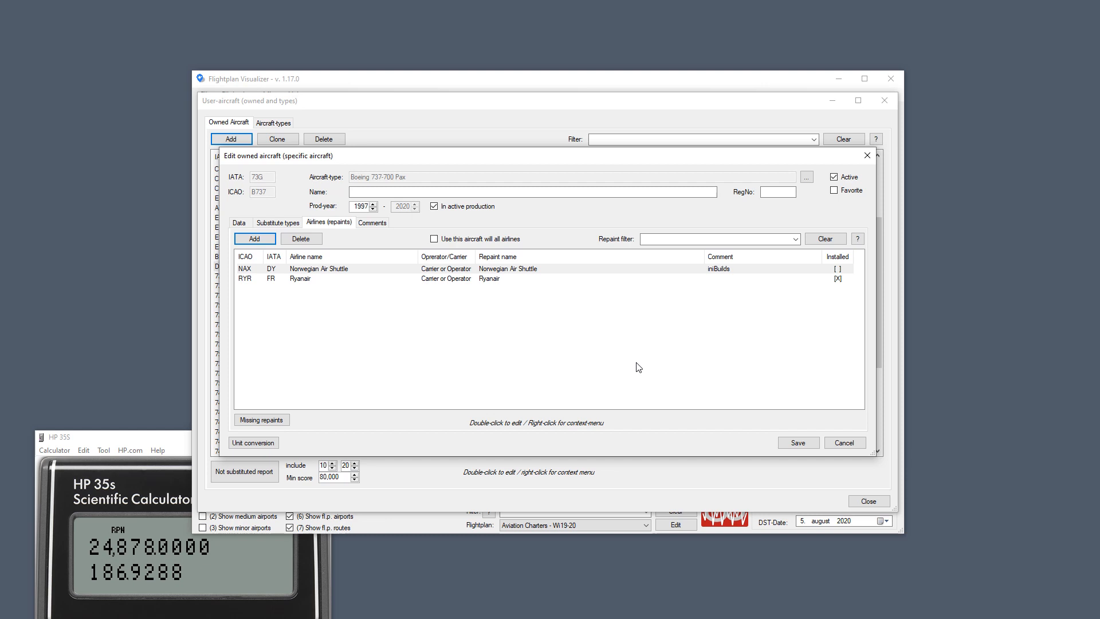
Close the Boeing 737-700 Pax form and discard its unsaved data.
click(408, 585)
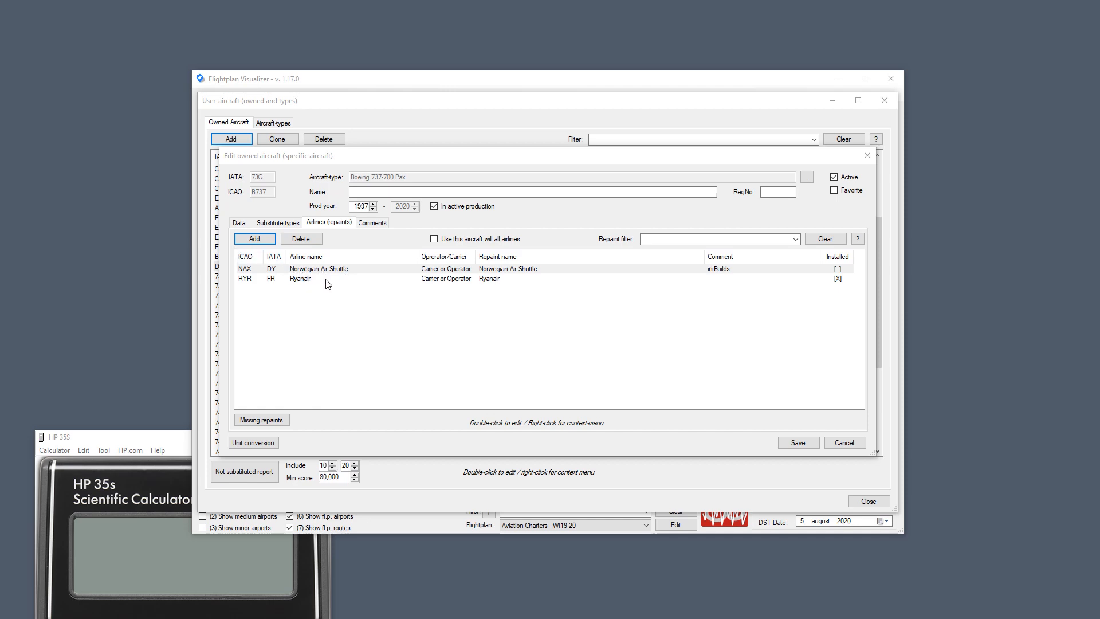
click(867, 155)
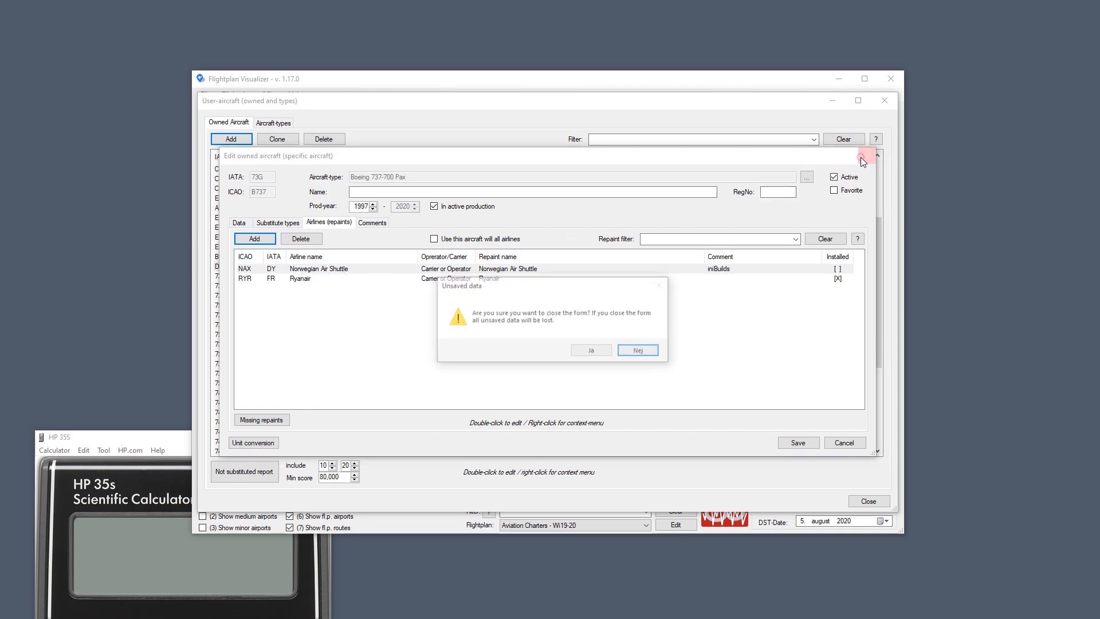
click(599, 351)
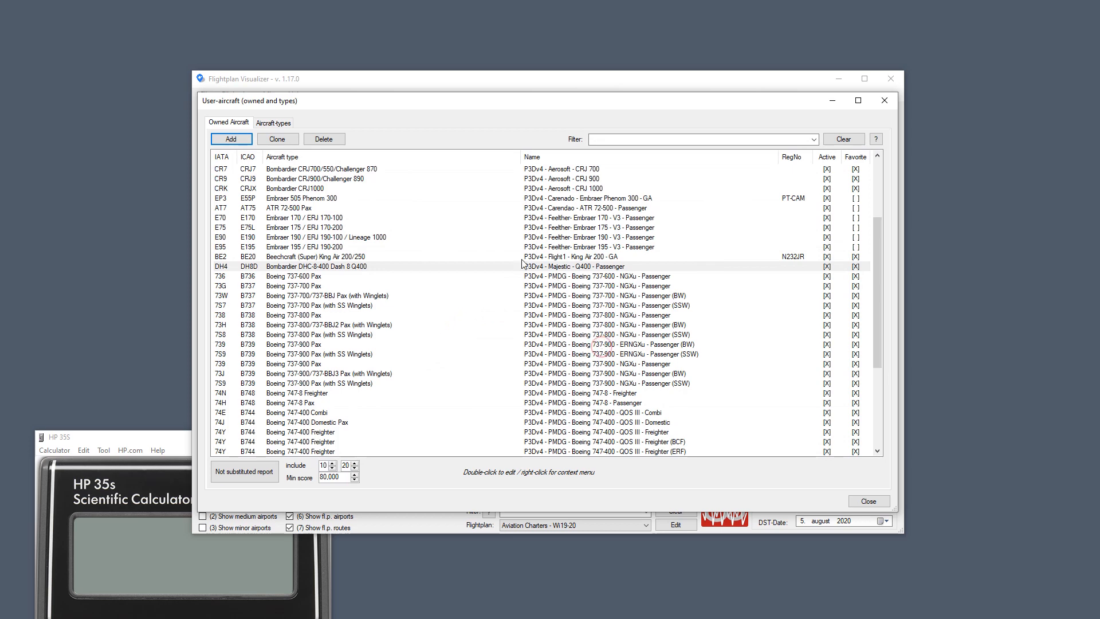
Open the owned aircraft P3Dv4 - A2A - Cessna 182 - GA and look at its airline repaint settings.
scroll(463, 314, up, 4)
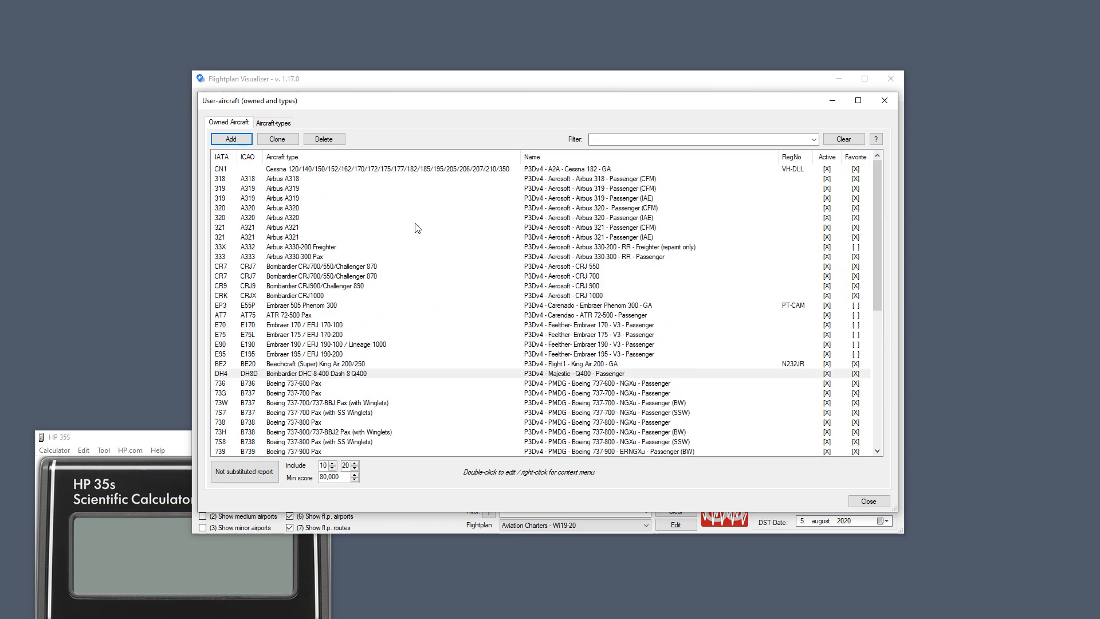
click(593, 172)
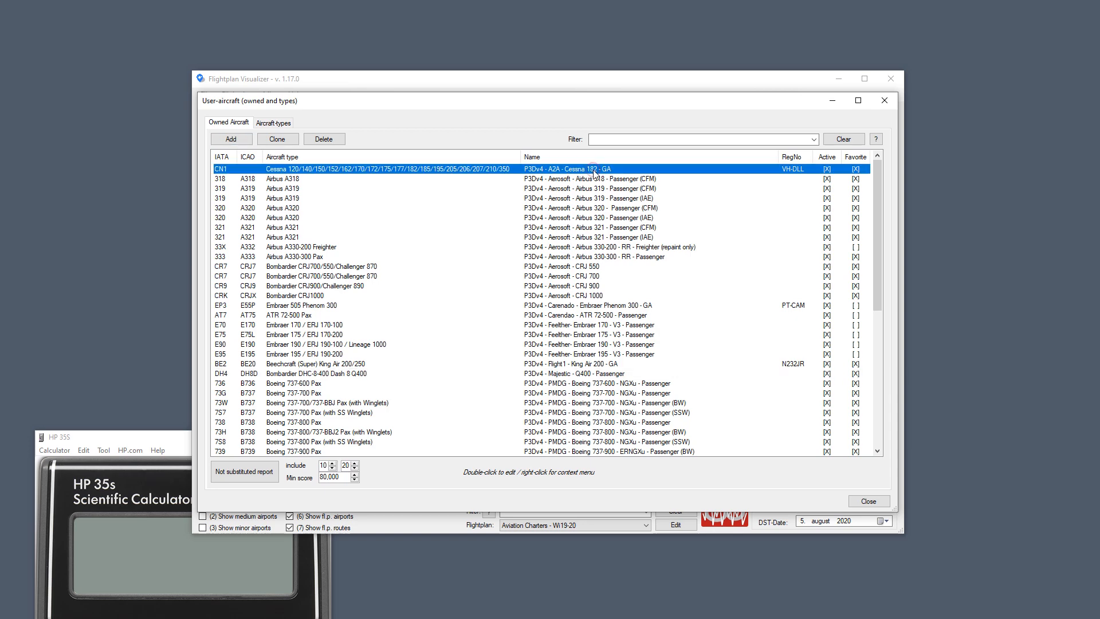
double_click(593, 171)
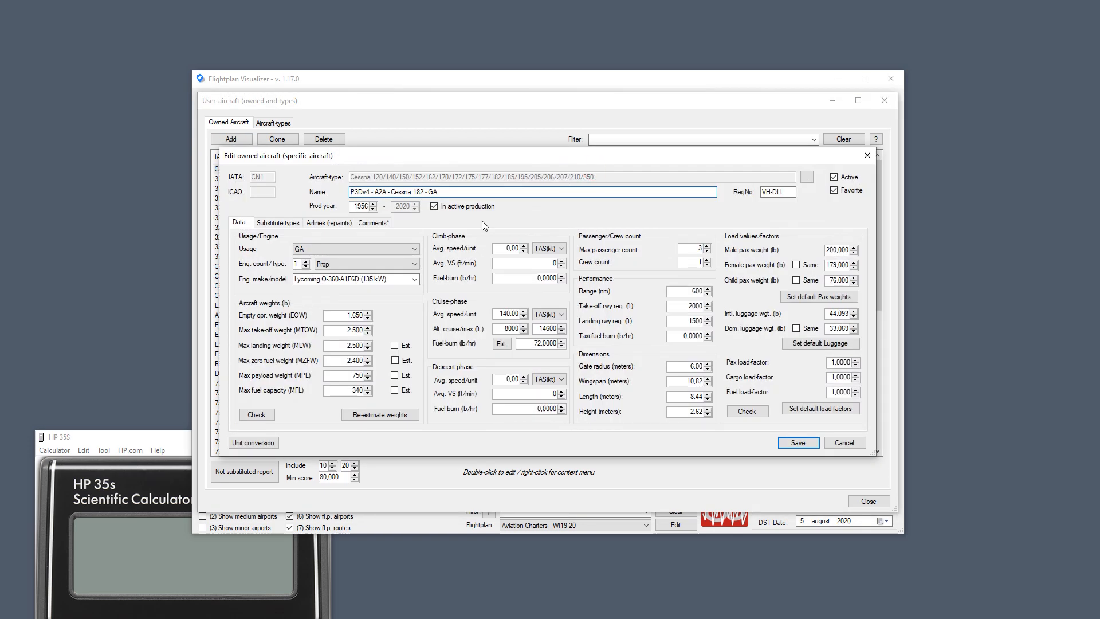
click(336, 225)
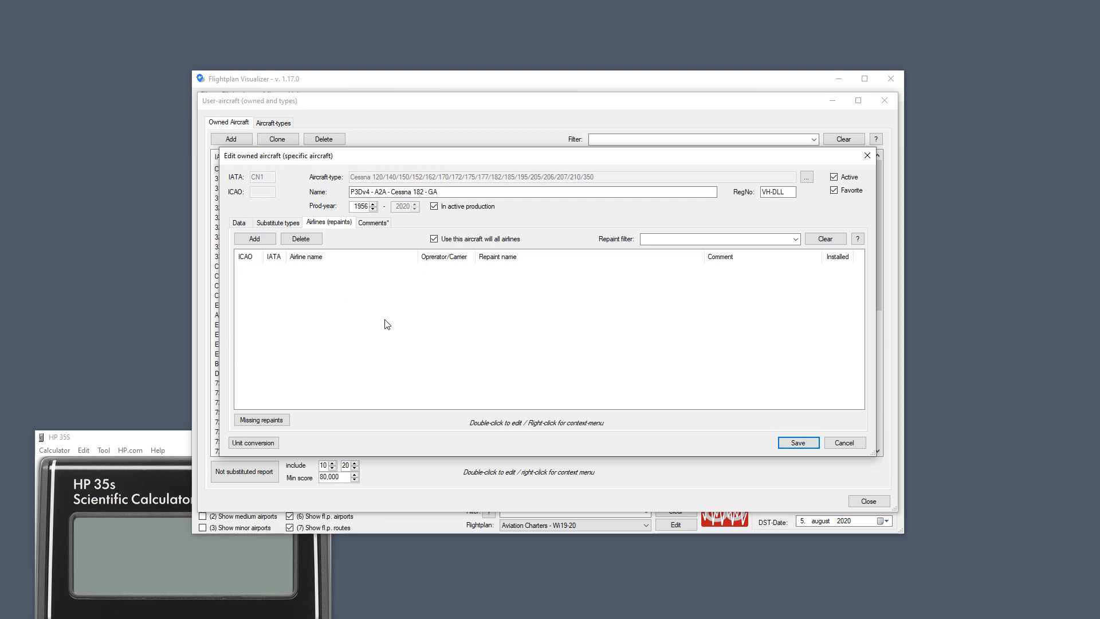
View the airline search for adding a repaint to the Cessna 182, then cancel it and close the aircraft form.
click(254, 239)
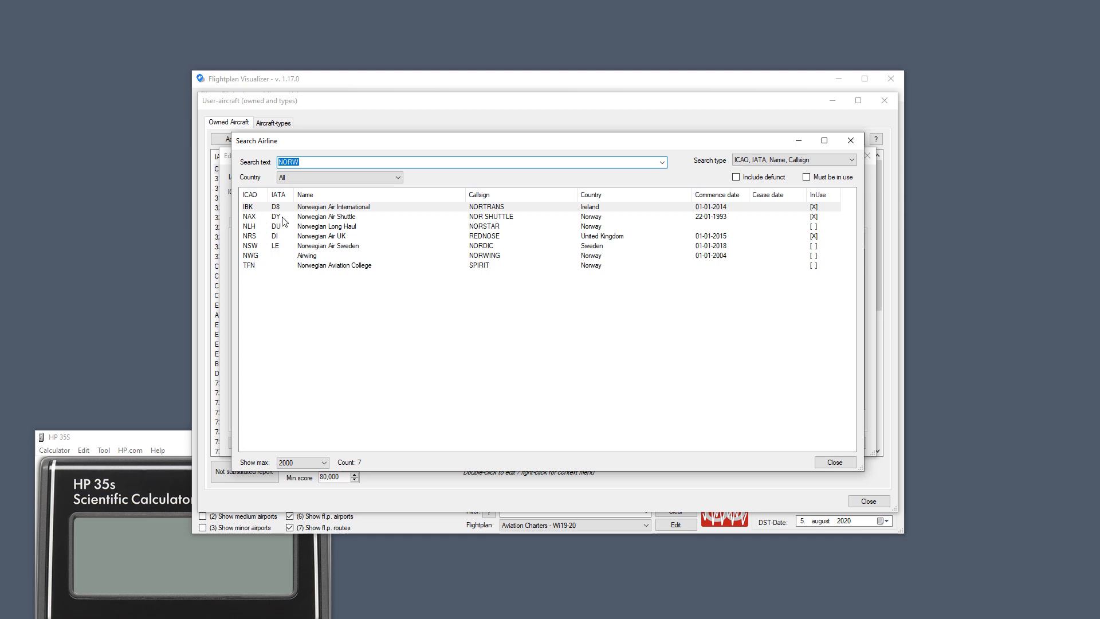
click(851, 140)
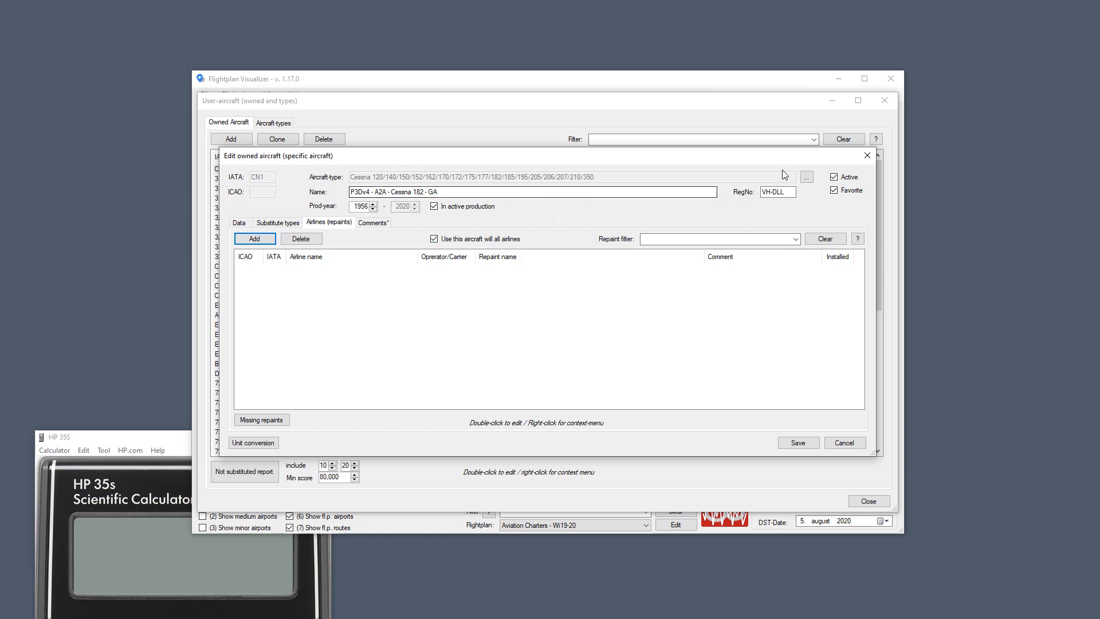
click(867, 155)
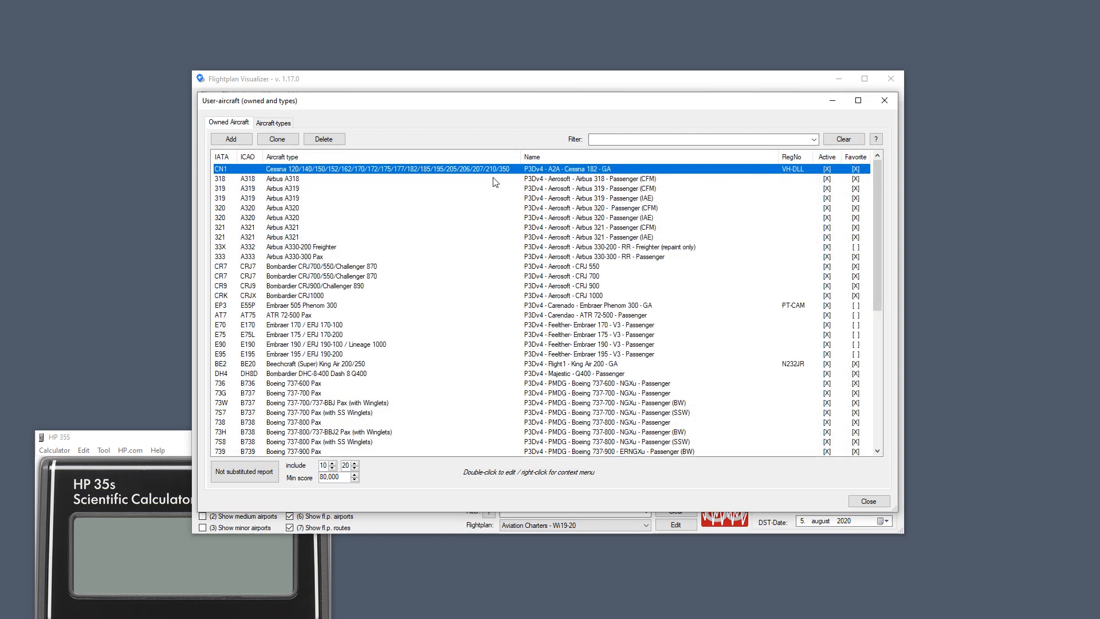
Open the airline repaints of the owned aircraft P3Dv4 - Aerosoft - Airbus 330-300 - RR - Passenger and enlarge the form to show more rows.
click(403, 256)
double_click(402, 256)
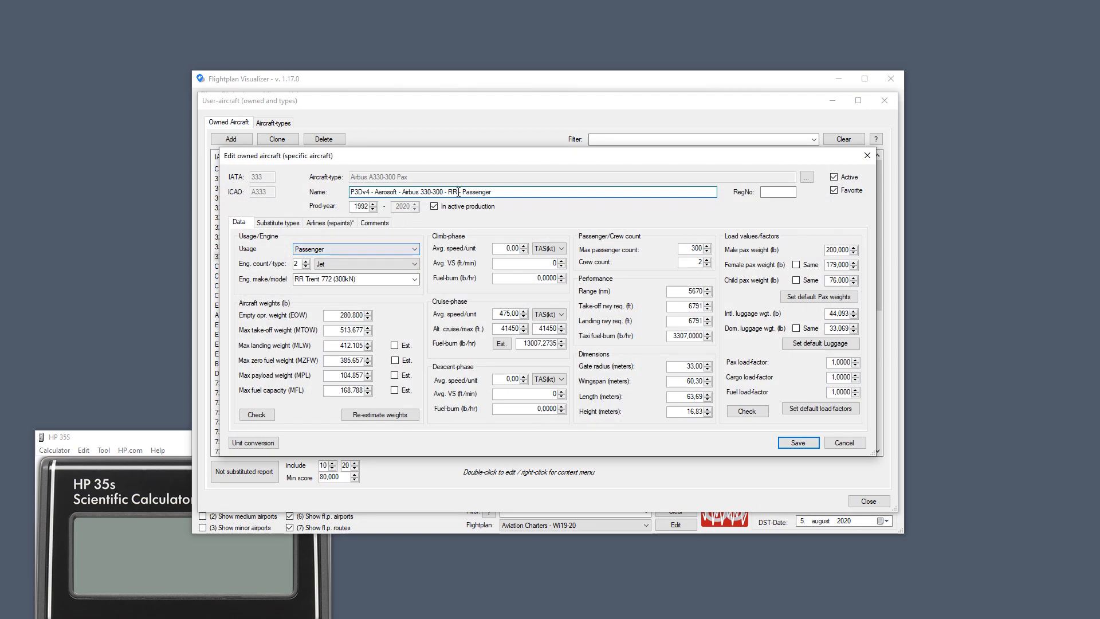
click(324, 224)
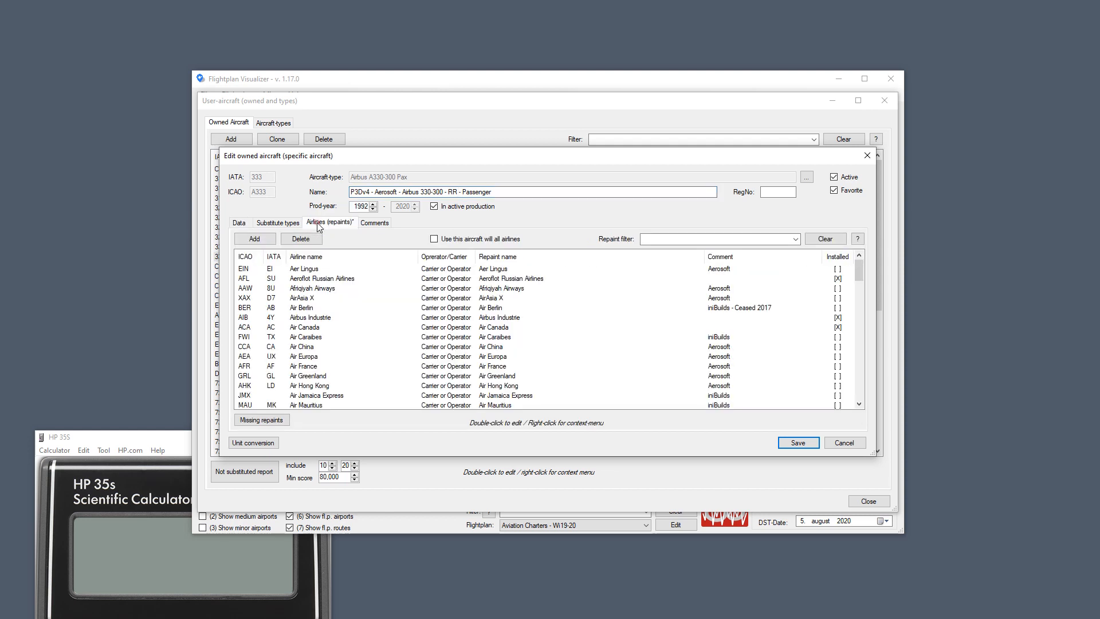
drag(607, 148, 607, 89)
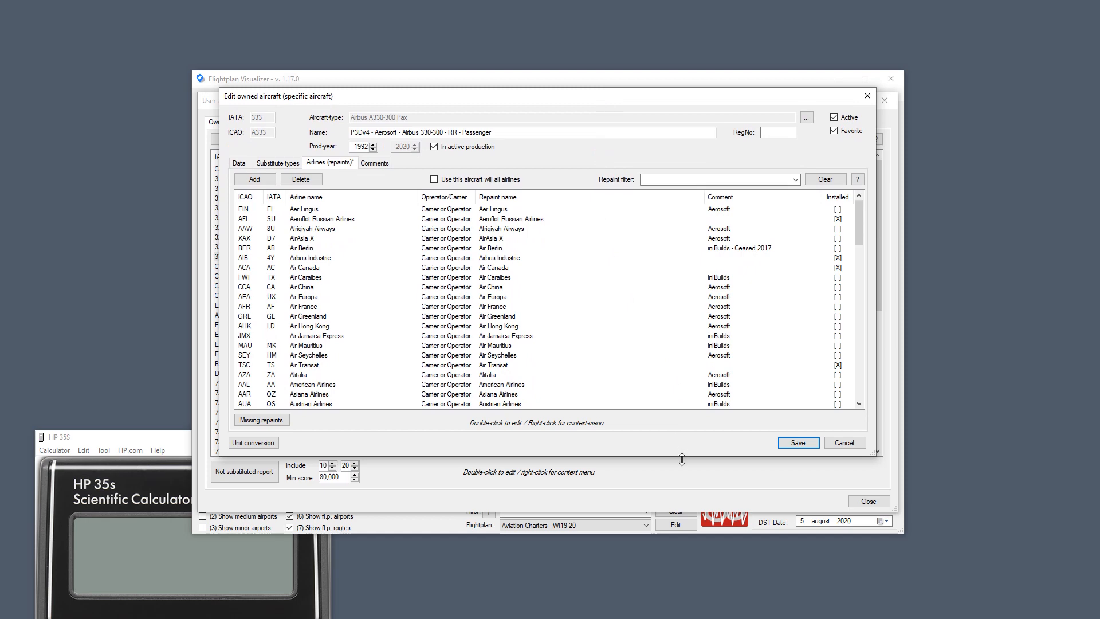
drag(681, 457, 663, 593)
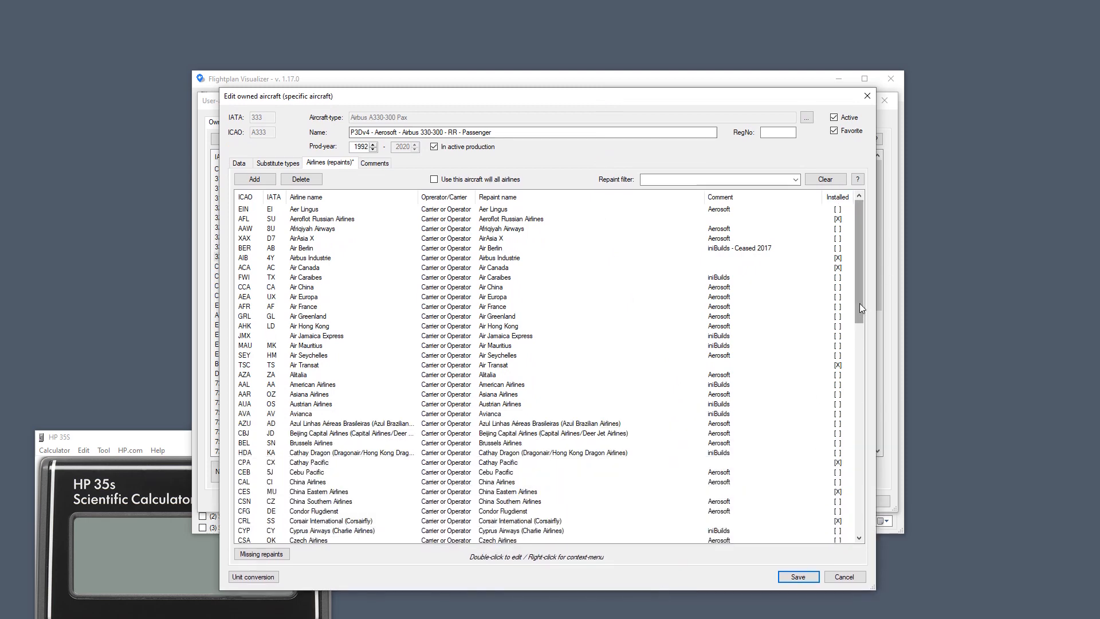
Examine the comments and installed marks throughout the Airbus 330-300 repaint list, then close the aircraft form.
drag(859, 304, 858, 273)
click(722, 210)
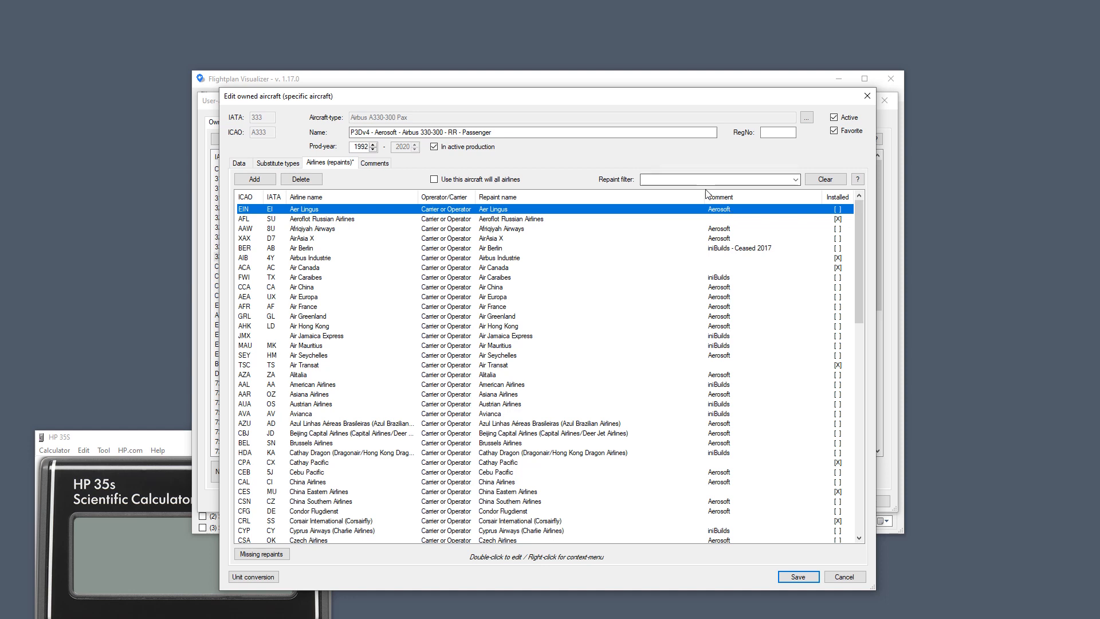
click(708, 261)
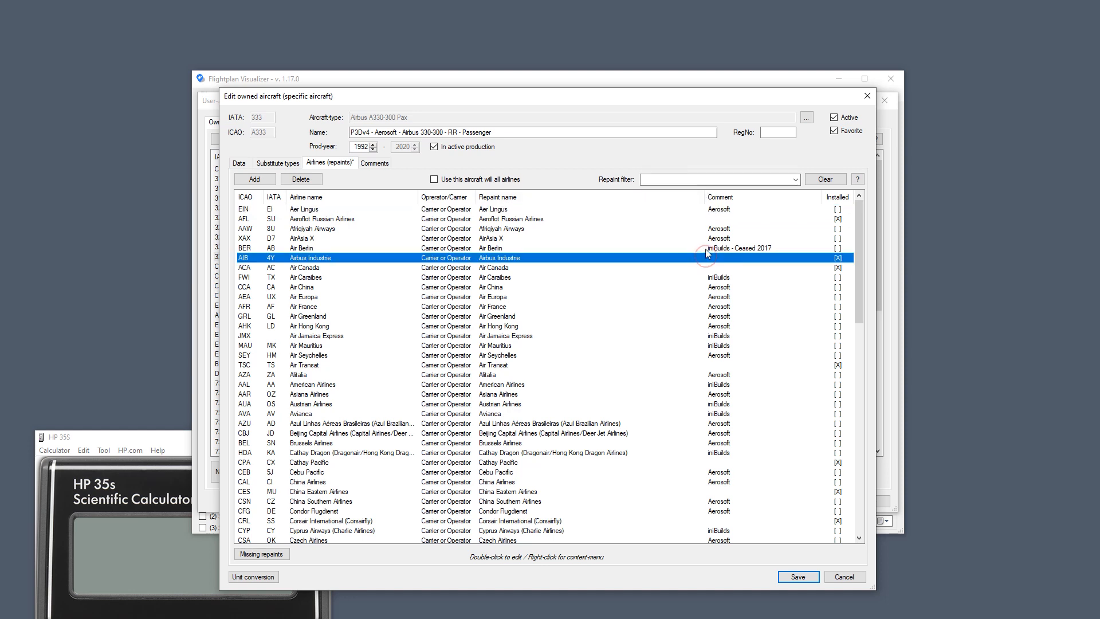
click(707, 248)
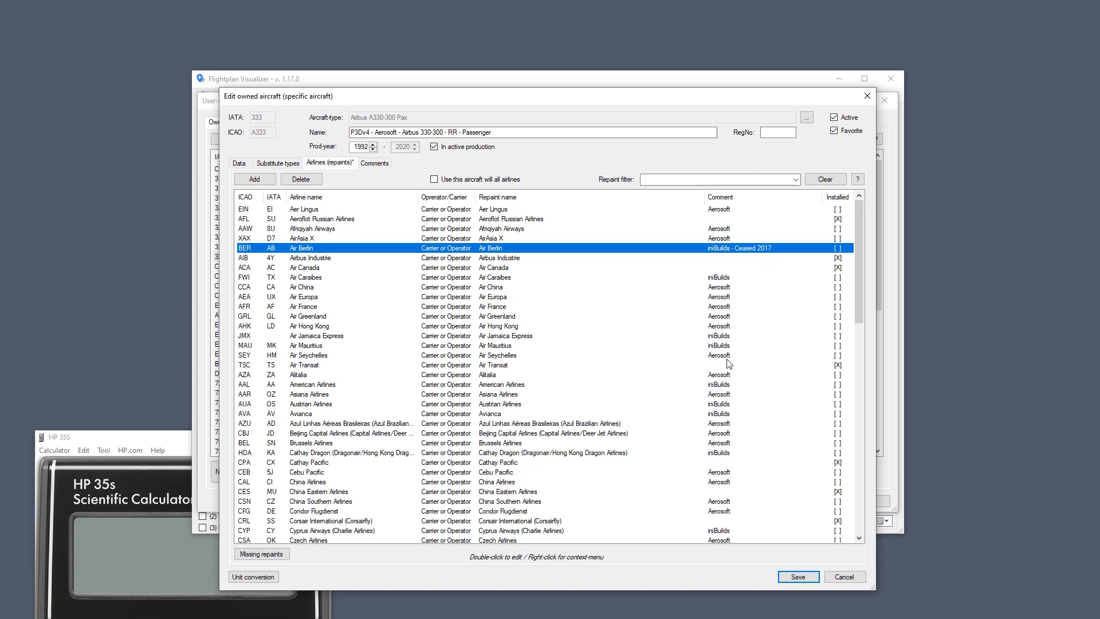
scroll(730, 359, down, 6)
scroll(731, 360, down, 13)
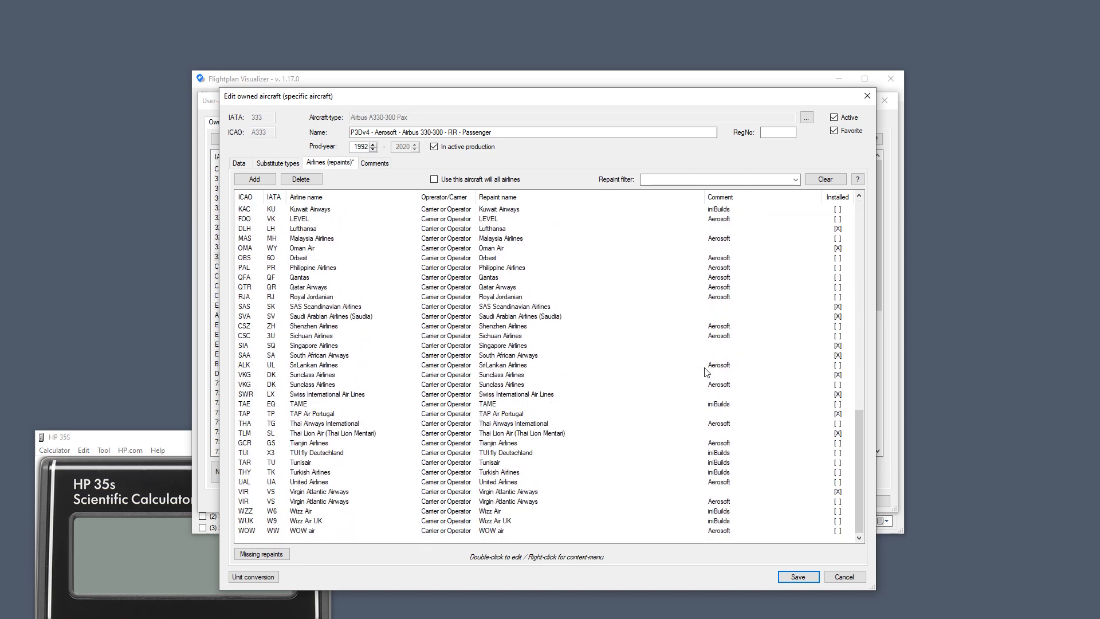
scroll(477, 297, up, 19)
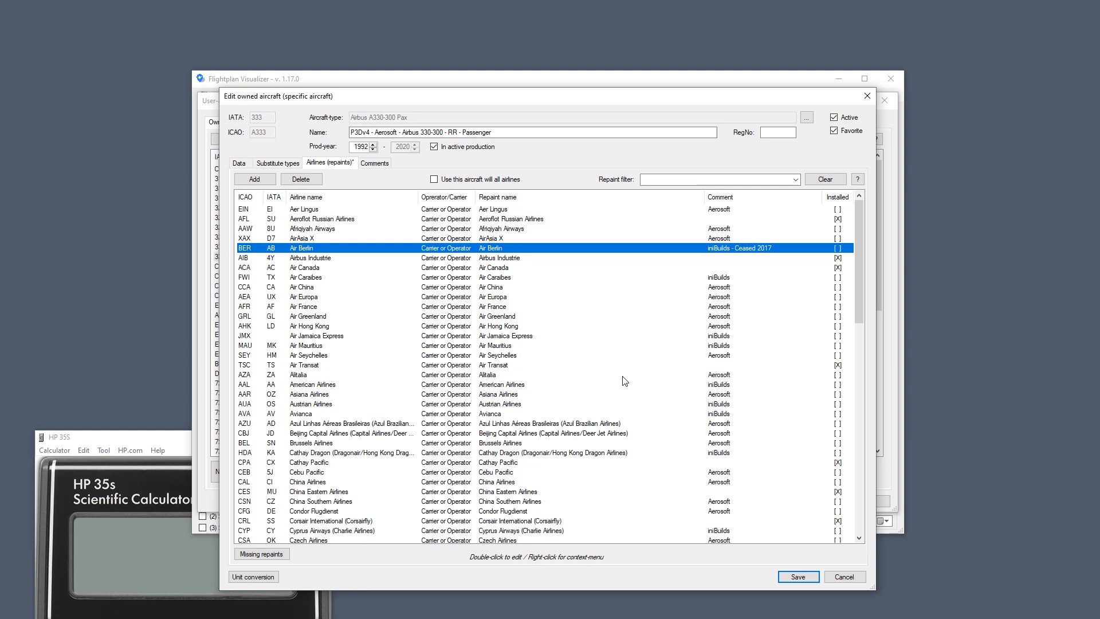
click(837, 259)
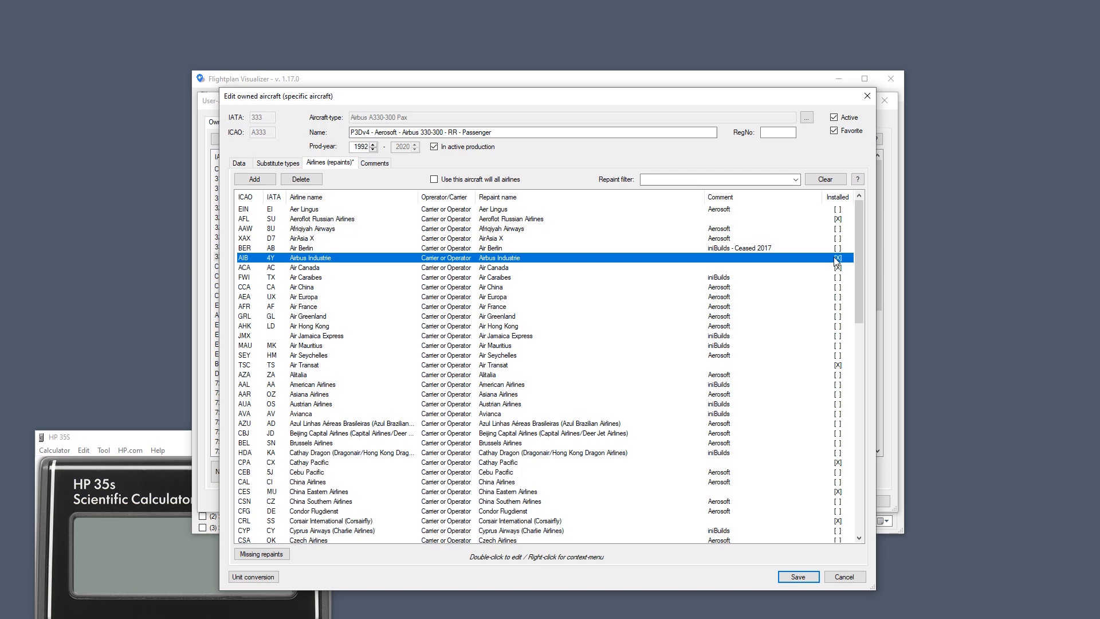
click(869, 97)
Review the airline repaints of P3Dv4 - PMDG - Boeing 737-700 - NGXu - Passenger and close its form.
scroll(678, 354, down, 3)
scroll(676, 352, down, 1)
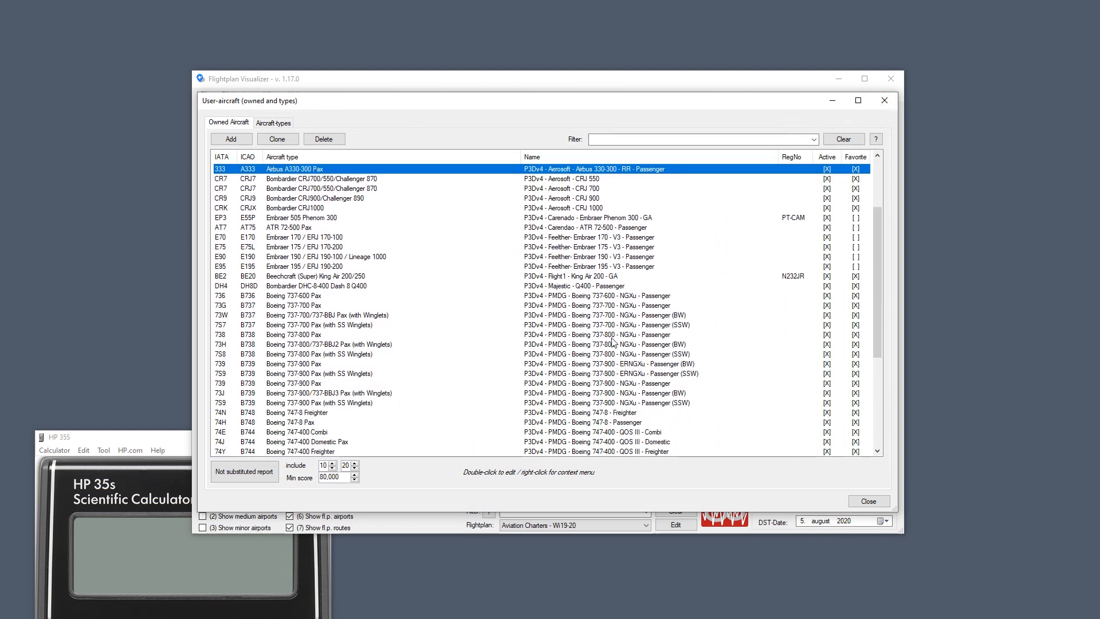
click(618, 306)
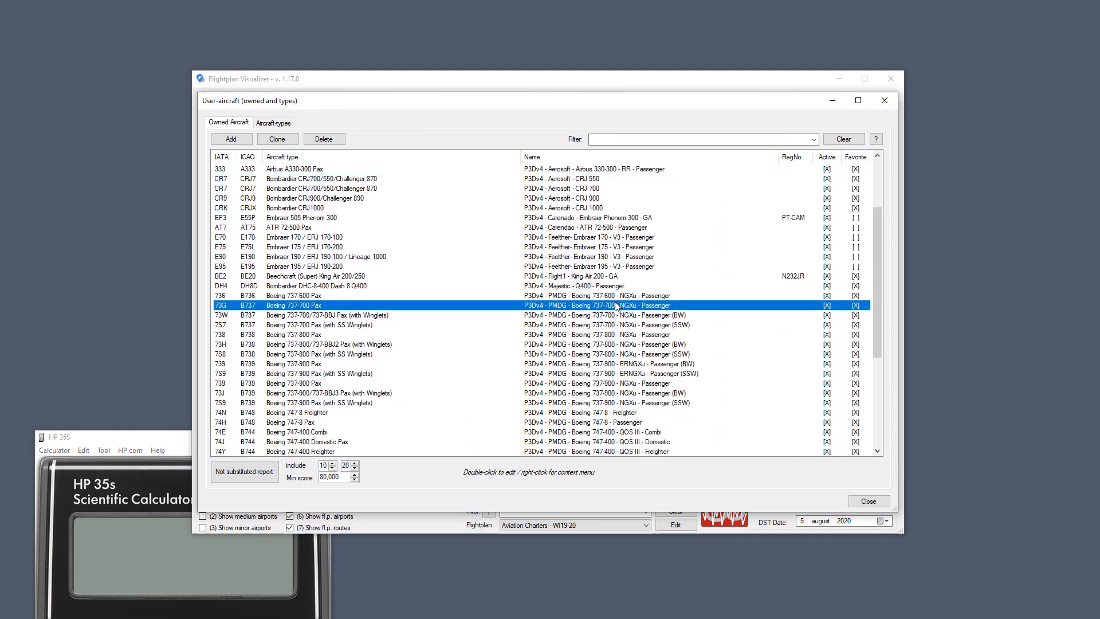
double_click(650, 307)
click(321, 225)
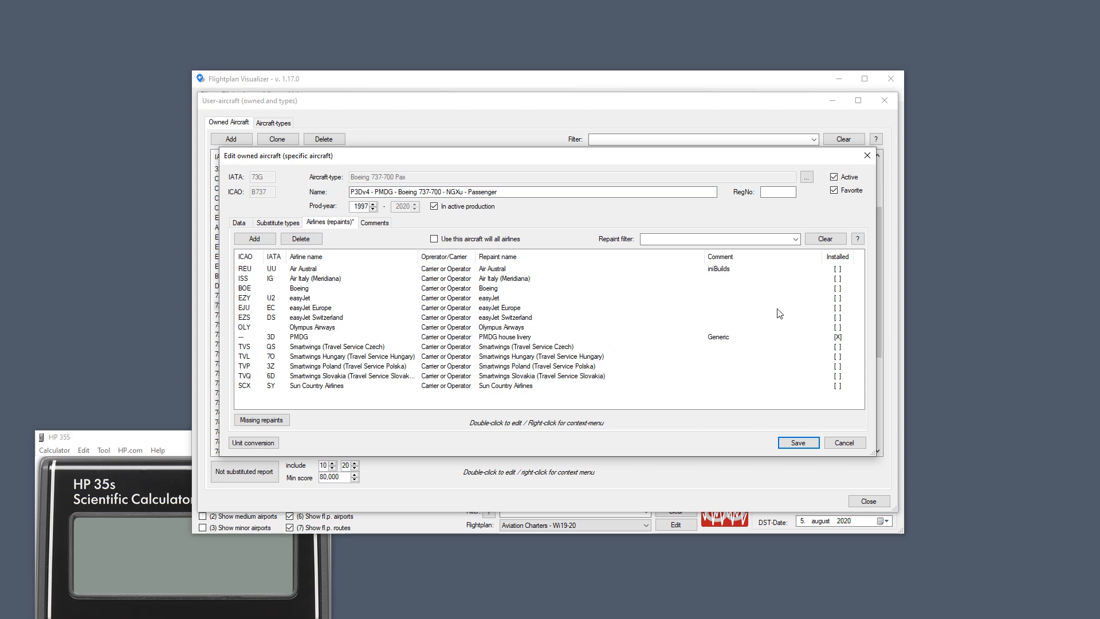
click(866, 155)
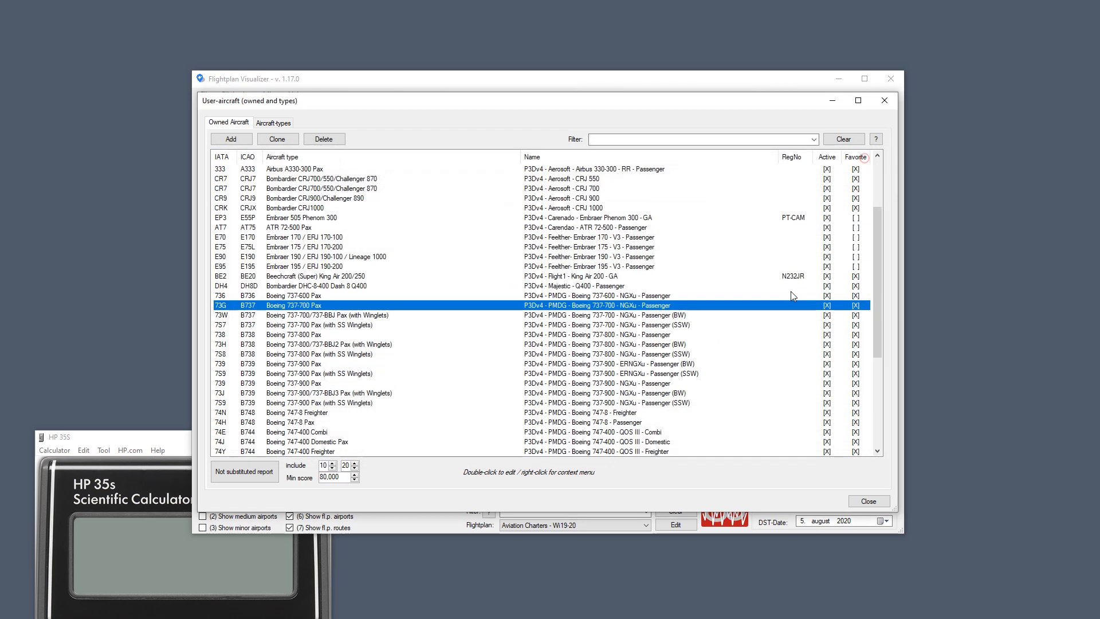
Review the airline repaints of the Boeing 737-700 NGXu Passenger (BW) and close its form.
double_click(673, 314)
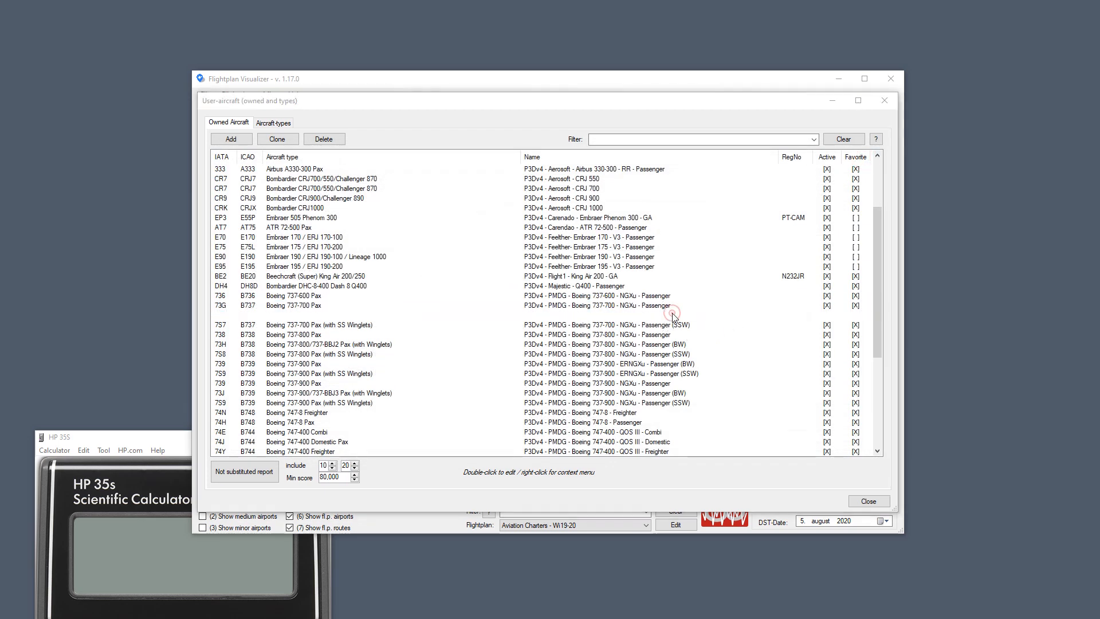
click(349, 222)
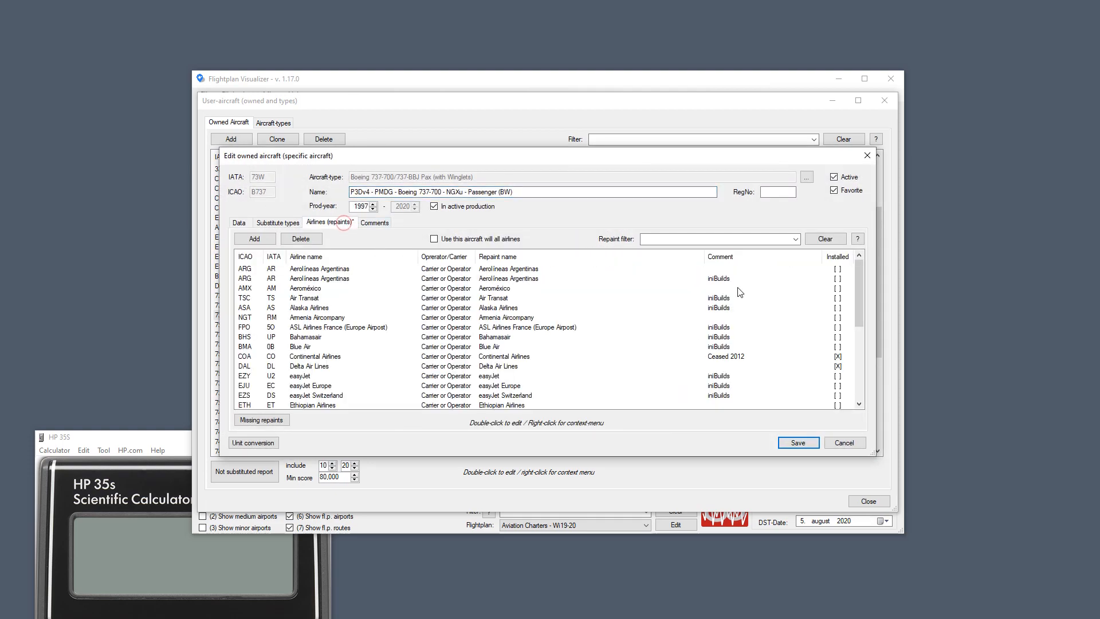
click(867, 156)
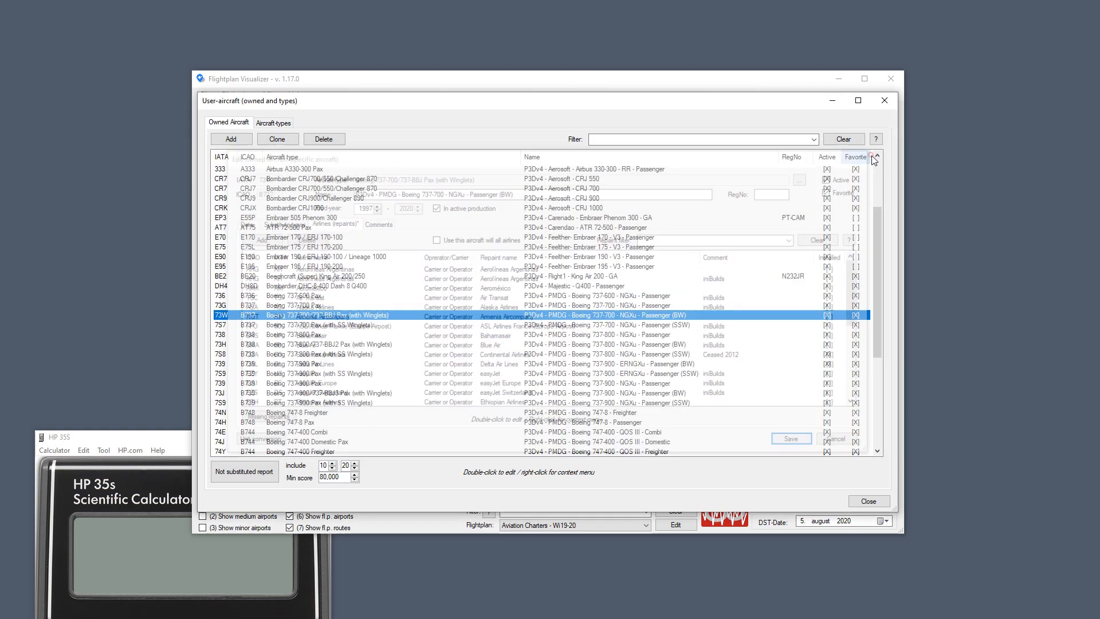
Open the Boeing 737-700 NGXu Passenger (SSW), view its airline repaints and highlight the SSW suffix in its name.
click(658, 327)
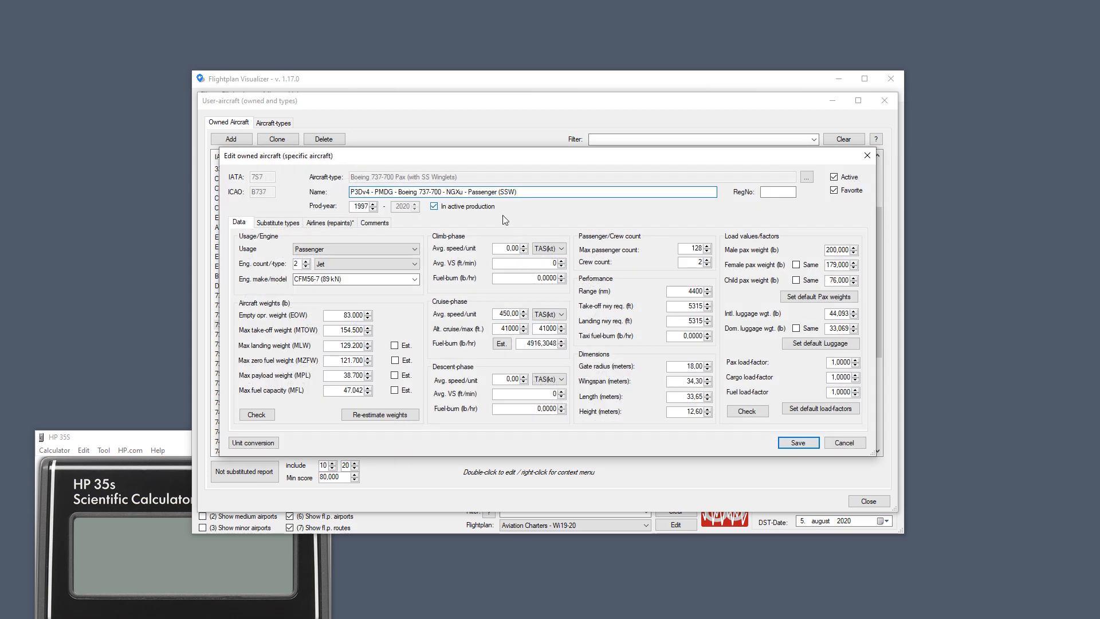
click(330, 221)
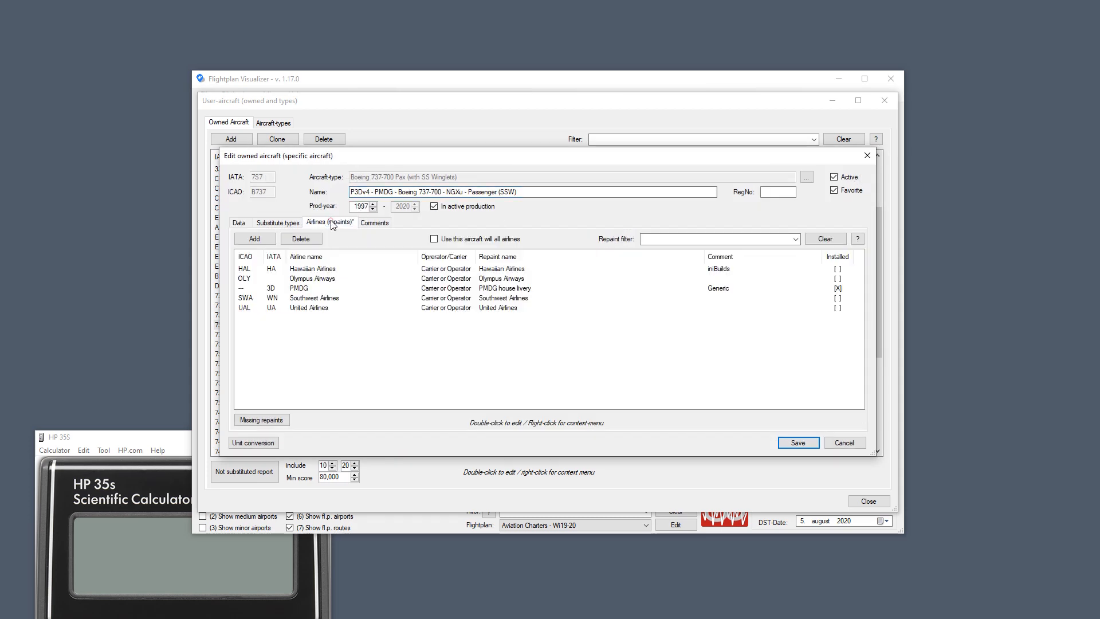
click(497, 279)
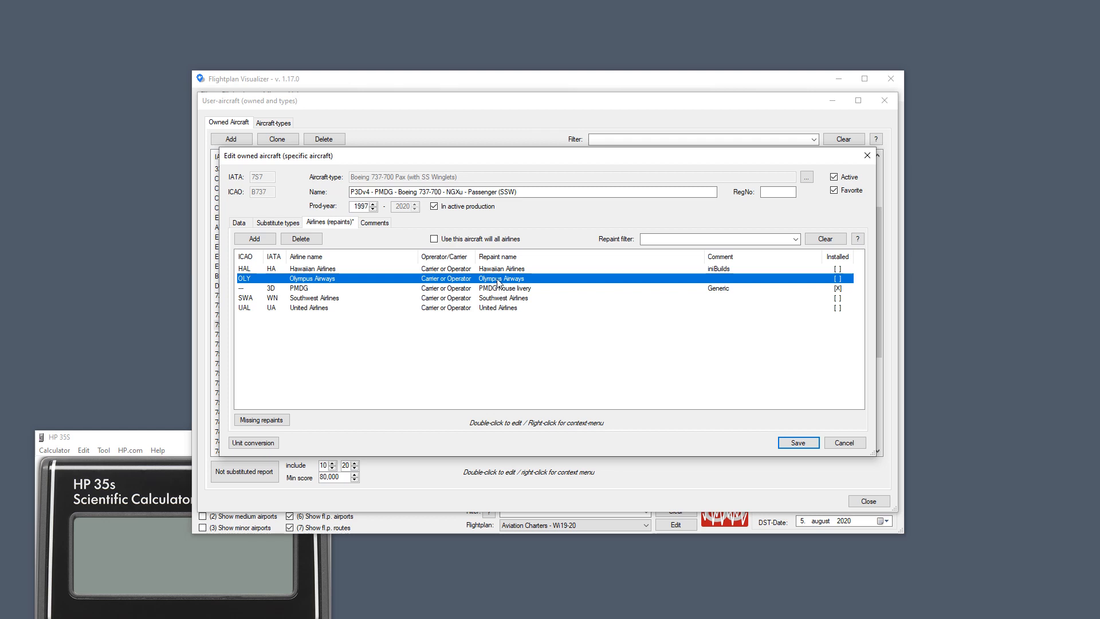
double_click(500, 191)
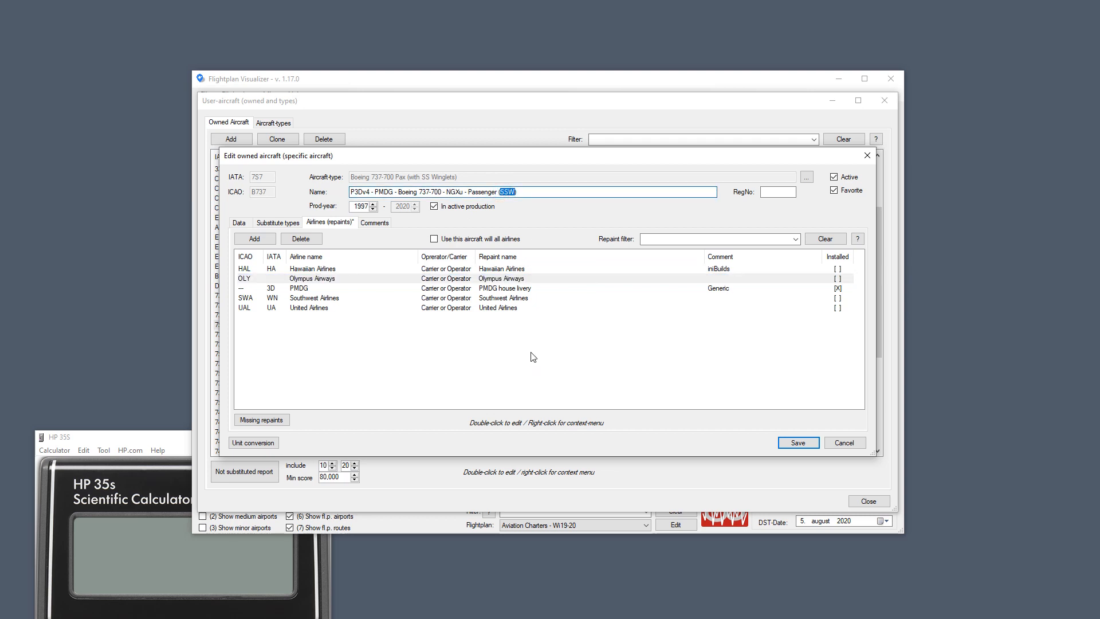
Check the comment column of the SSW variant's repaints, view the aircraft's general comments and close the form.
click(719, 279)
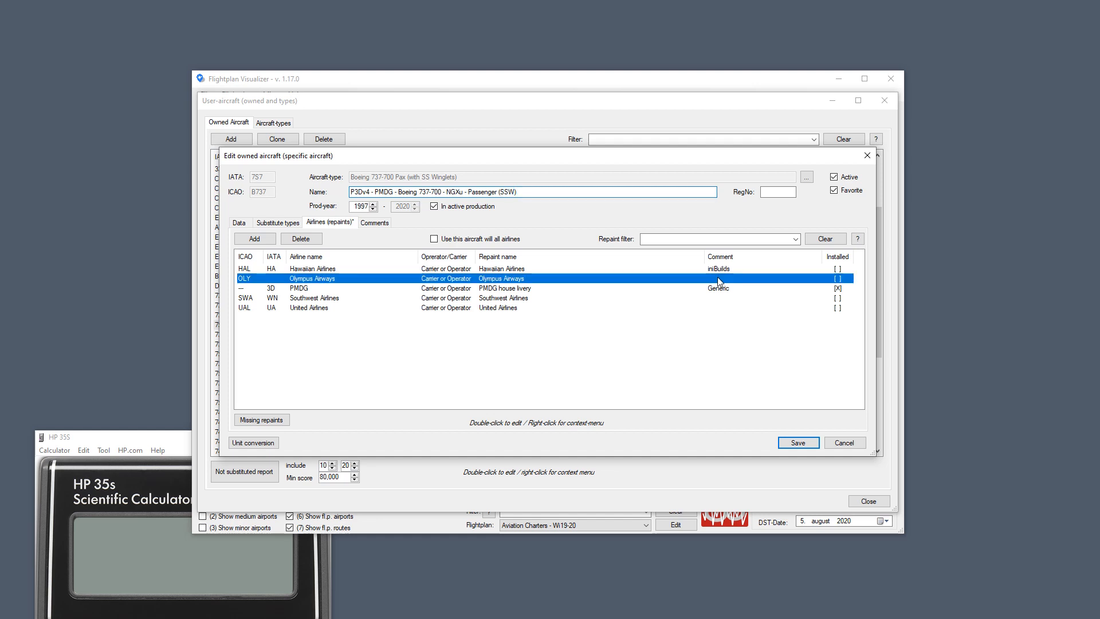
click(719, 271)
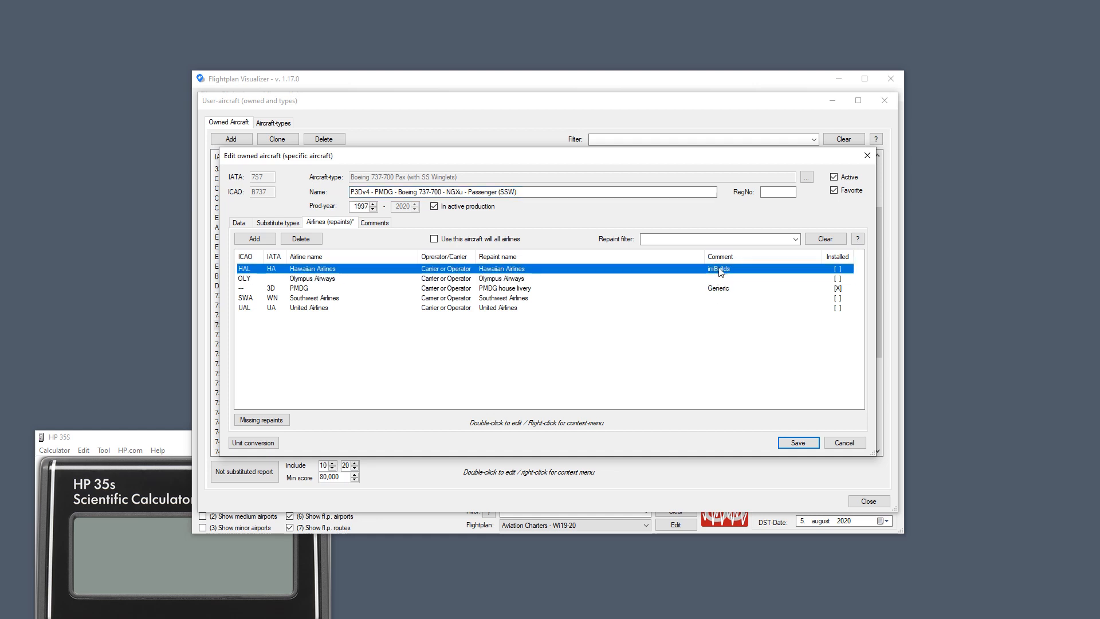
click(718, 281)
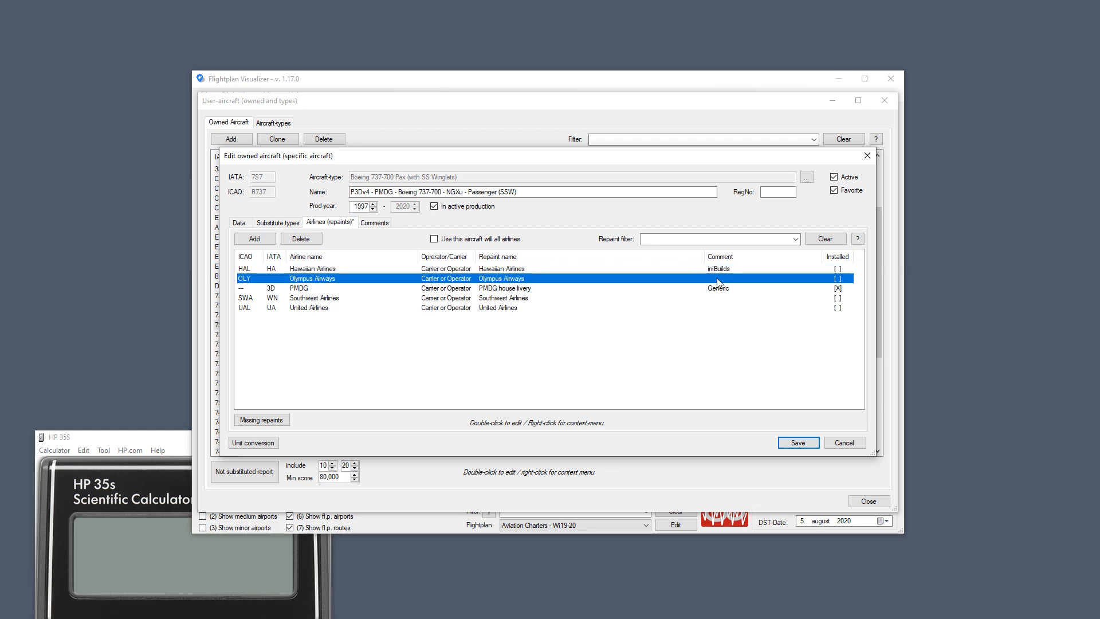
click(717, 298)
click(717, 310)
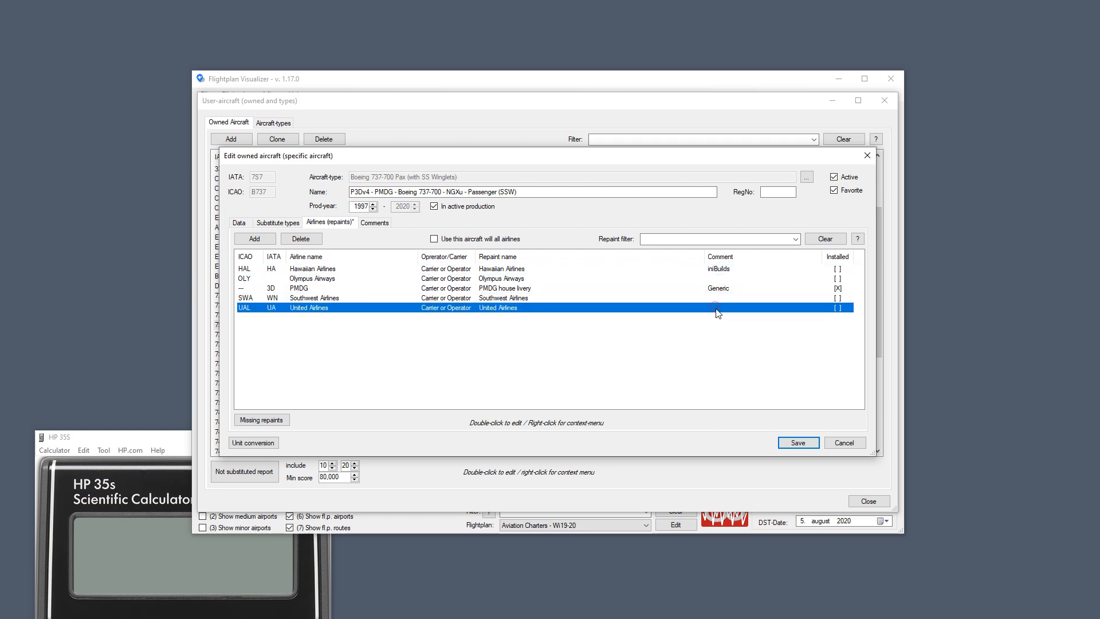
click(717, 299)
click(715, 280)
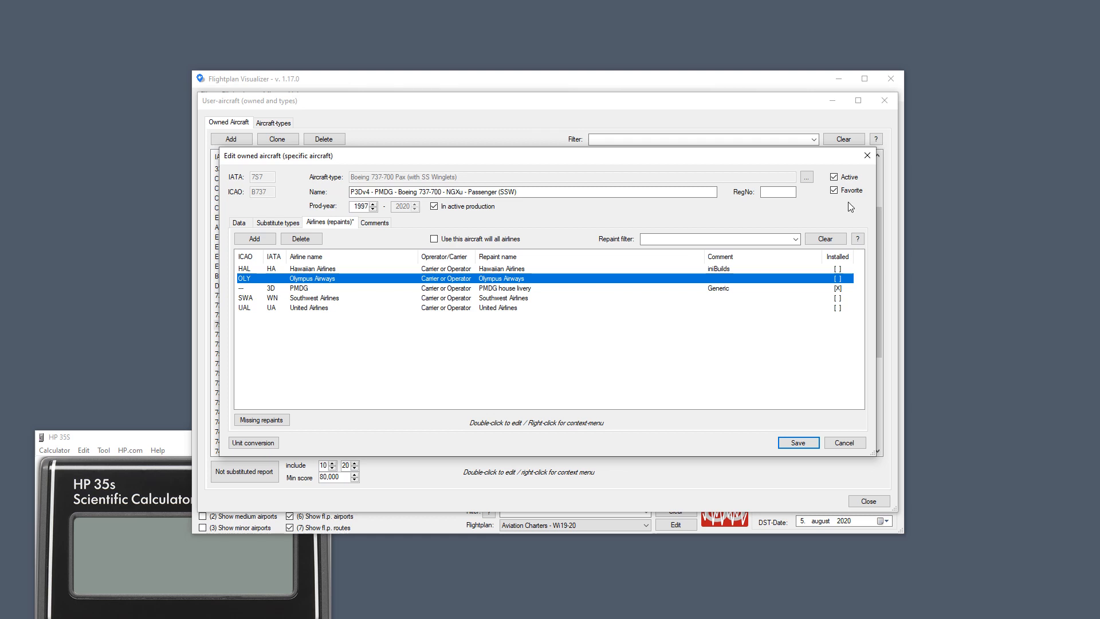
click(384, 222)
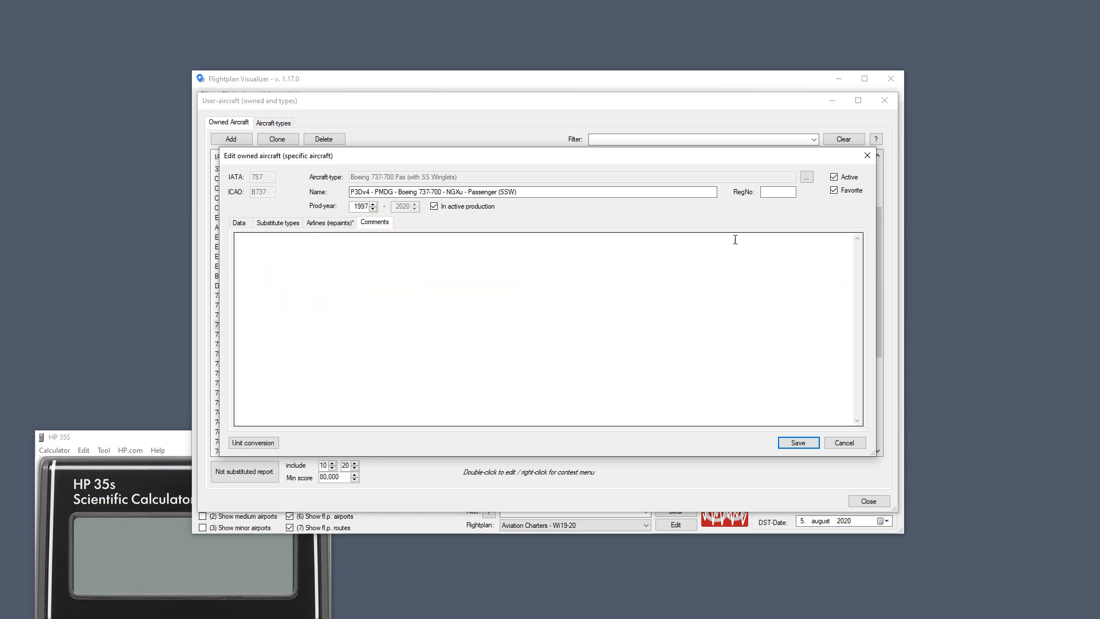
click(867, 156)
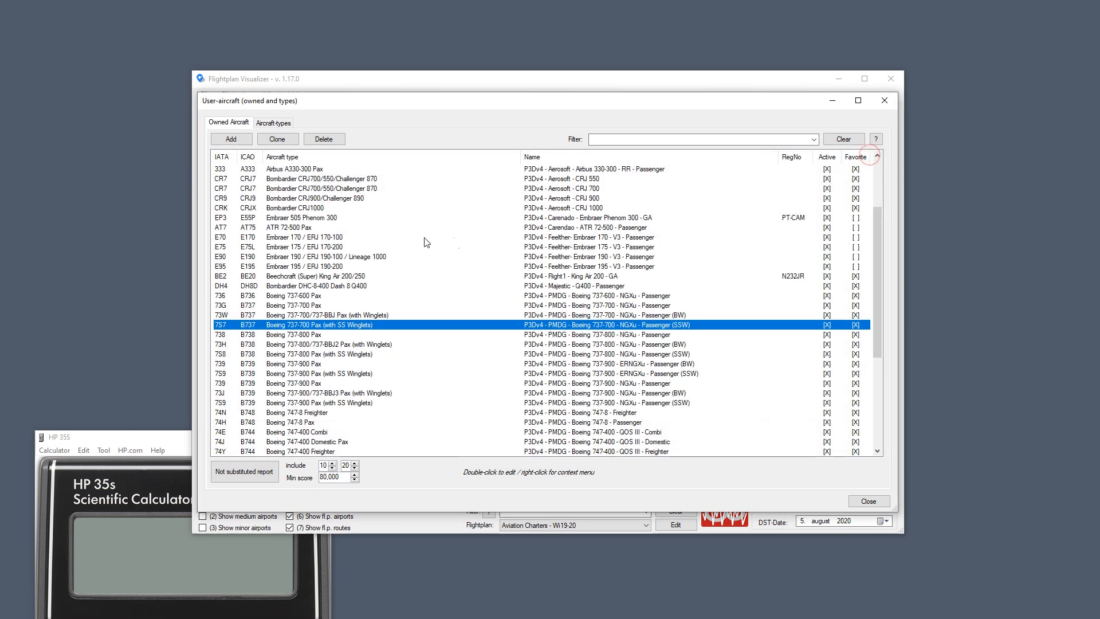
View the user-defined aircraft types and the aircraft-type search for adding an owned aircraft, then close the search.
click(278, 123)
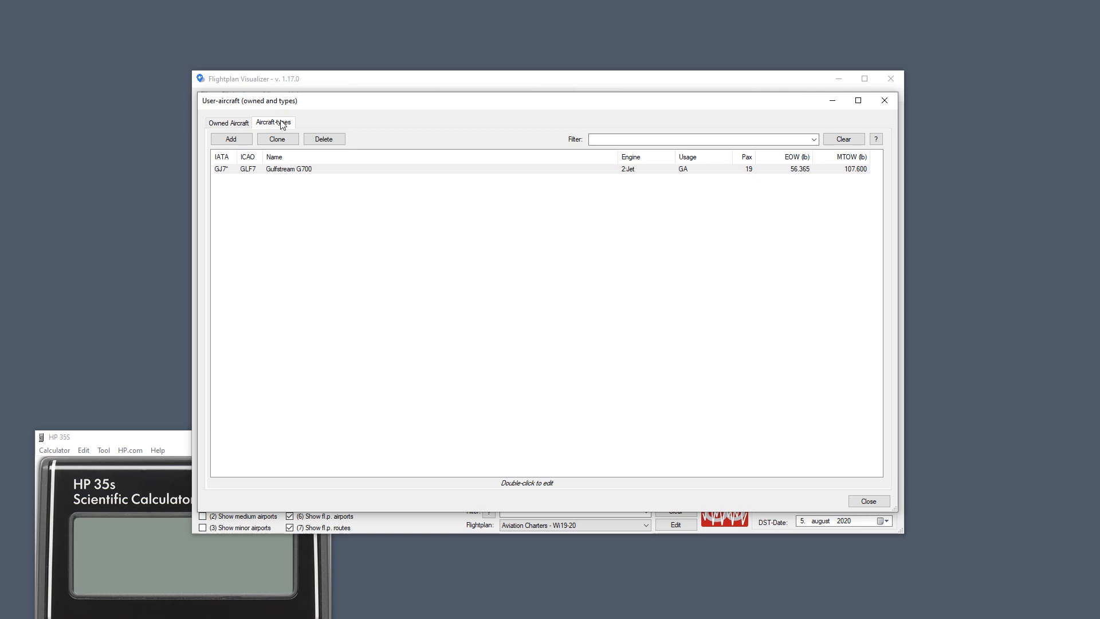
click(233, 122)
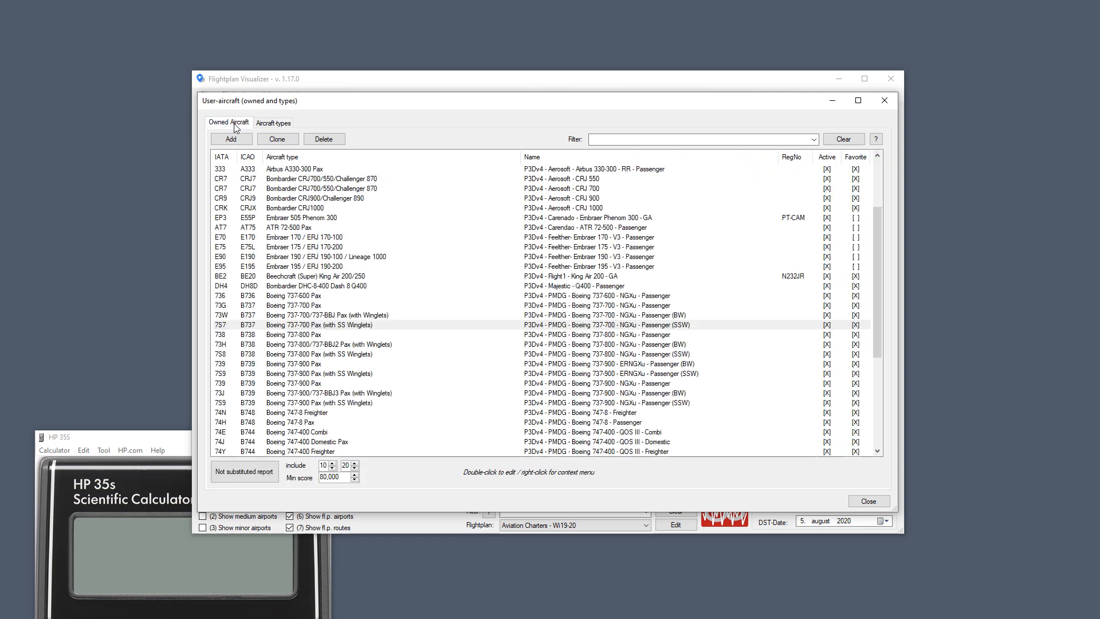
click(232, 141)
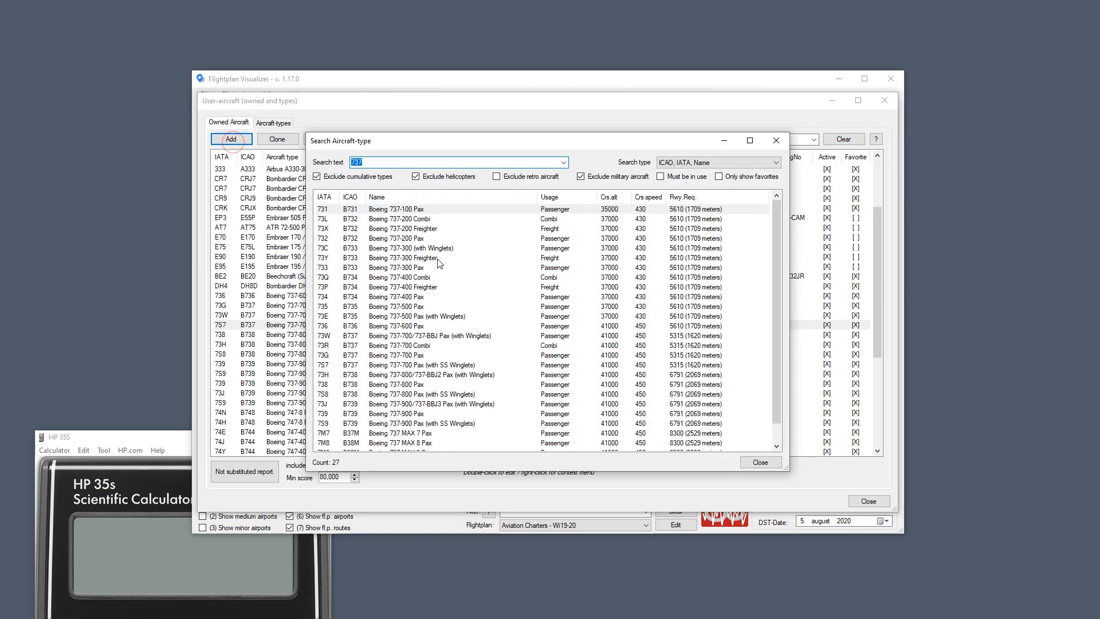
click(776, 140)
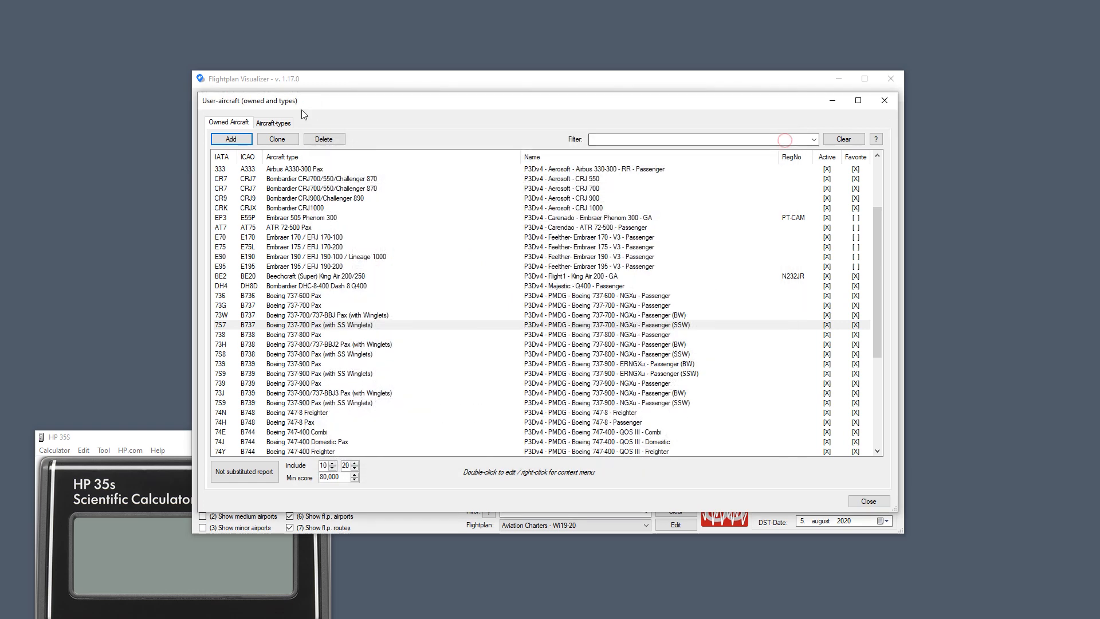
Open a blank form for a new aircraft type, view its aircraft-type and short-name fields, and close it without saving.
click(282, 123)
click(235, 140)
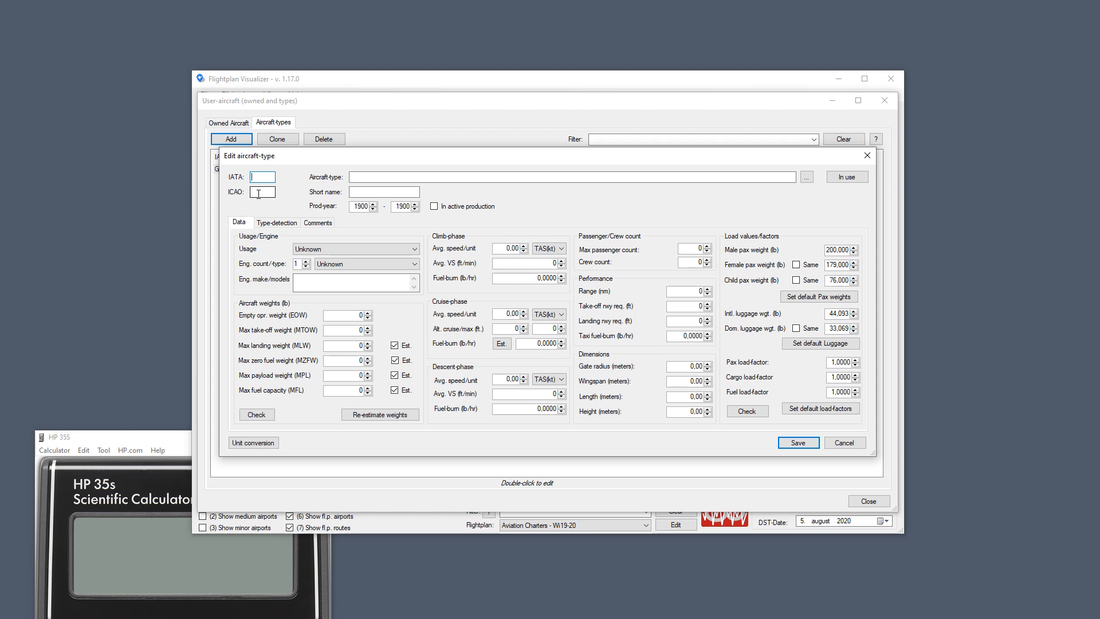
click(359, 177)
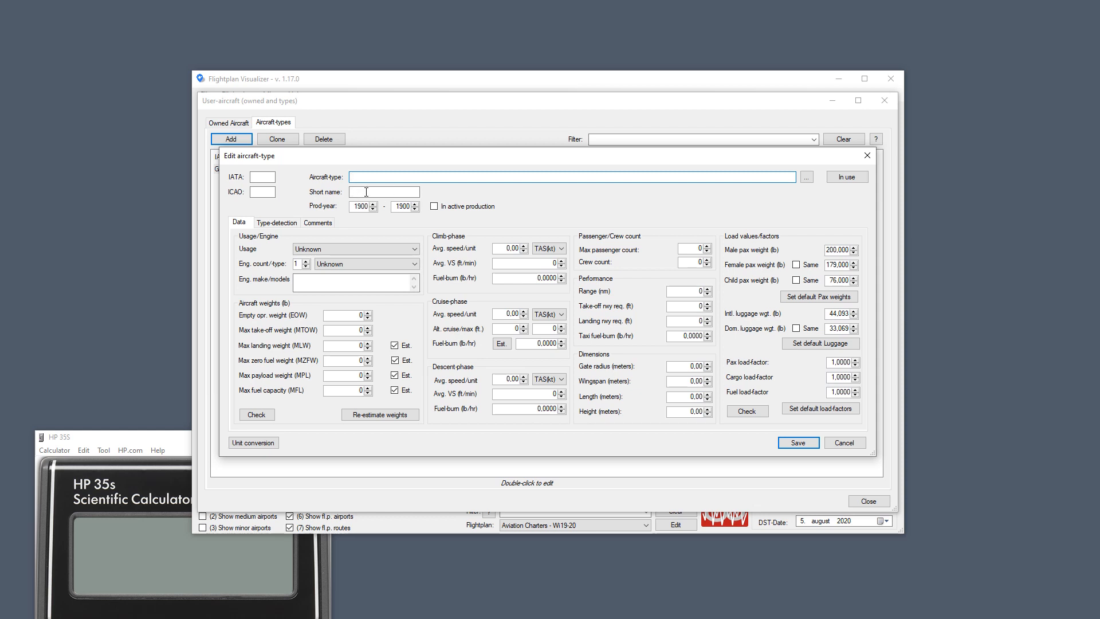
click(367, 192)
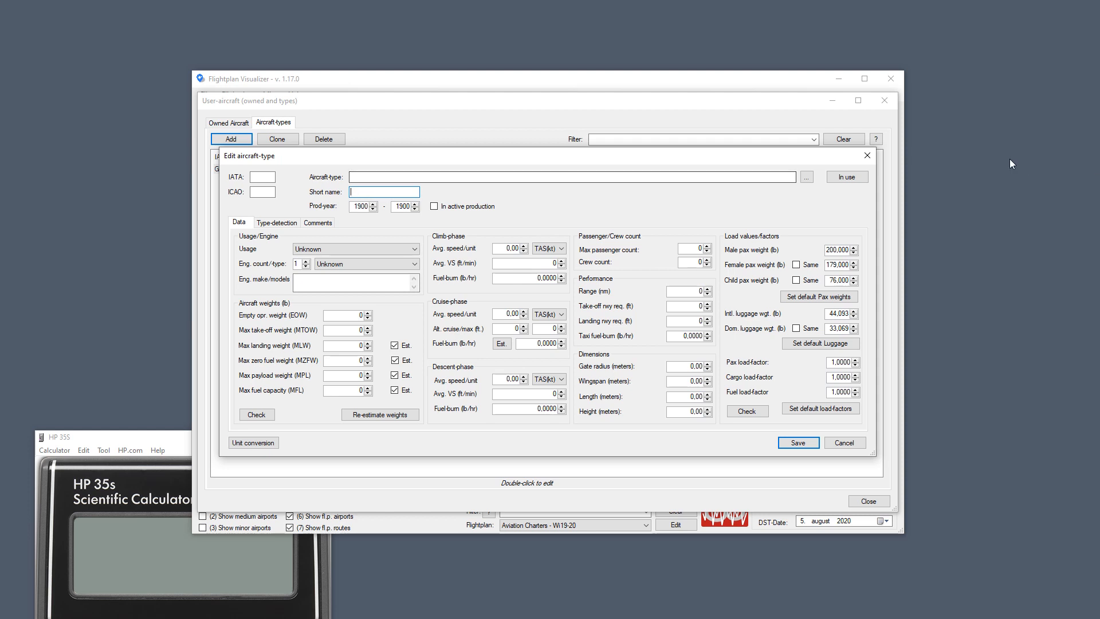
click(867, 155)
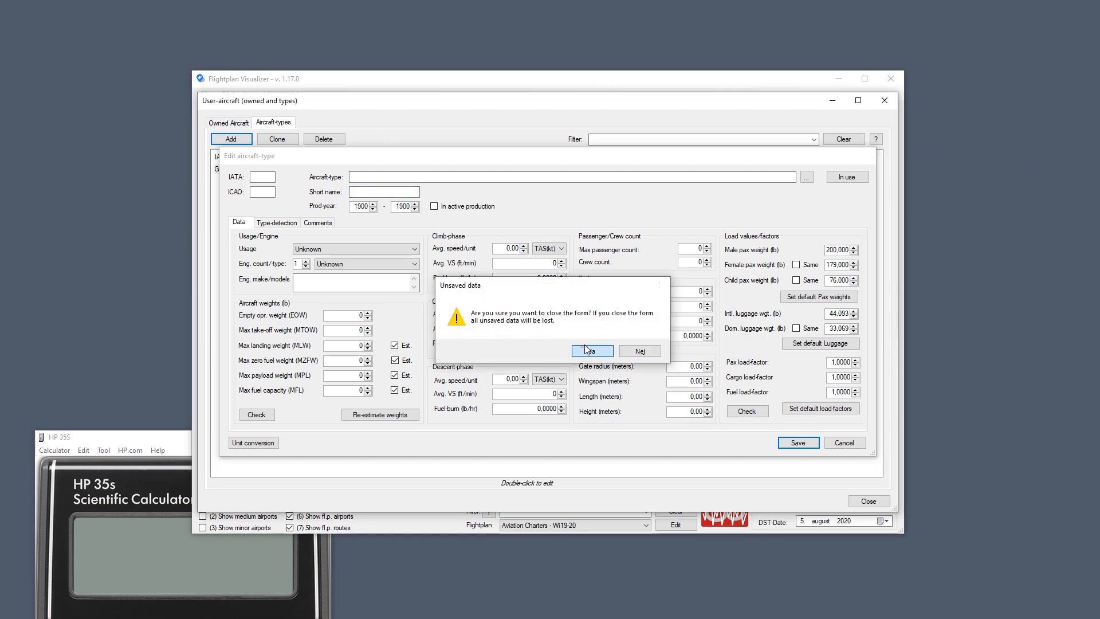
click(582, 346)
Review the owned aircraft list, open the Aerosoft CRJ 550 to view its assigned aircraft type, and close its form.
click(228, 124)
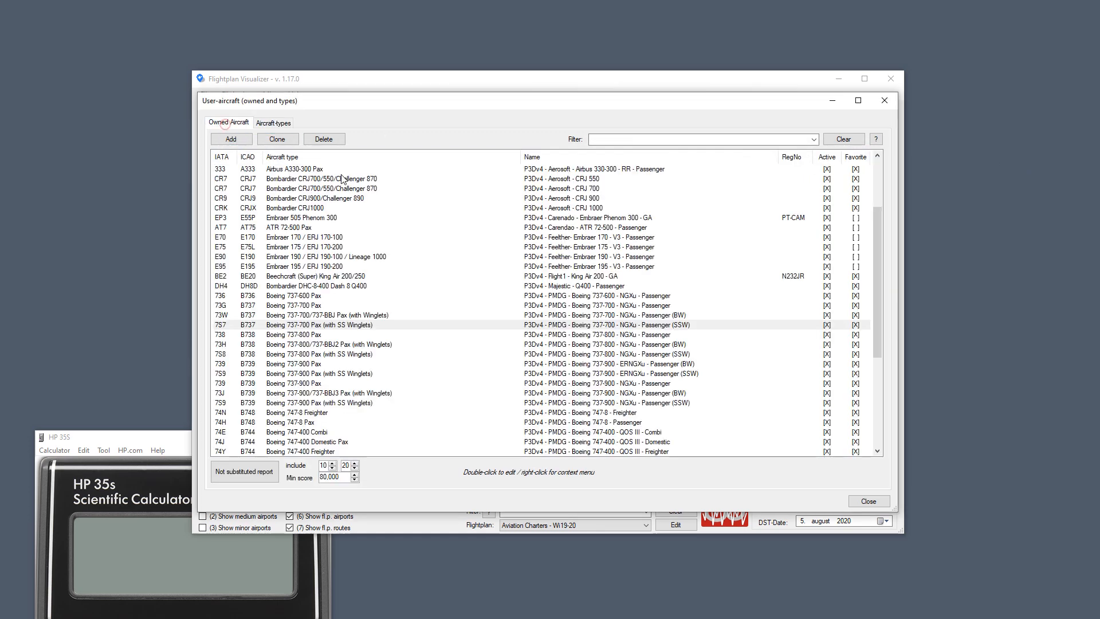
click(430, 167)
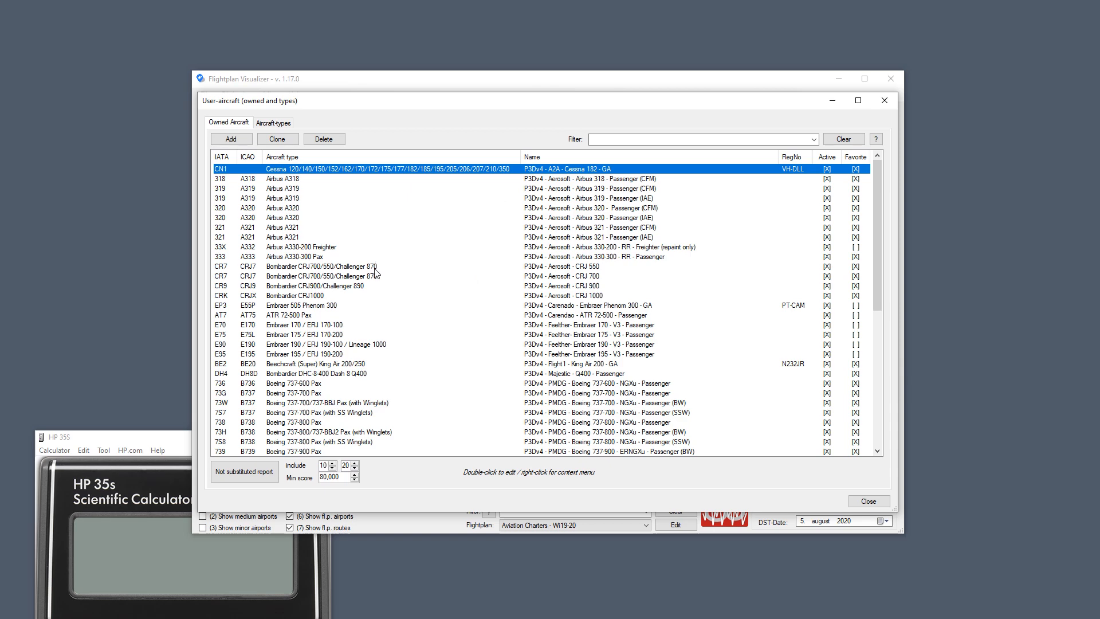
double_click(305, 269)
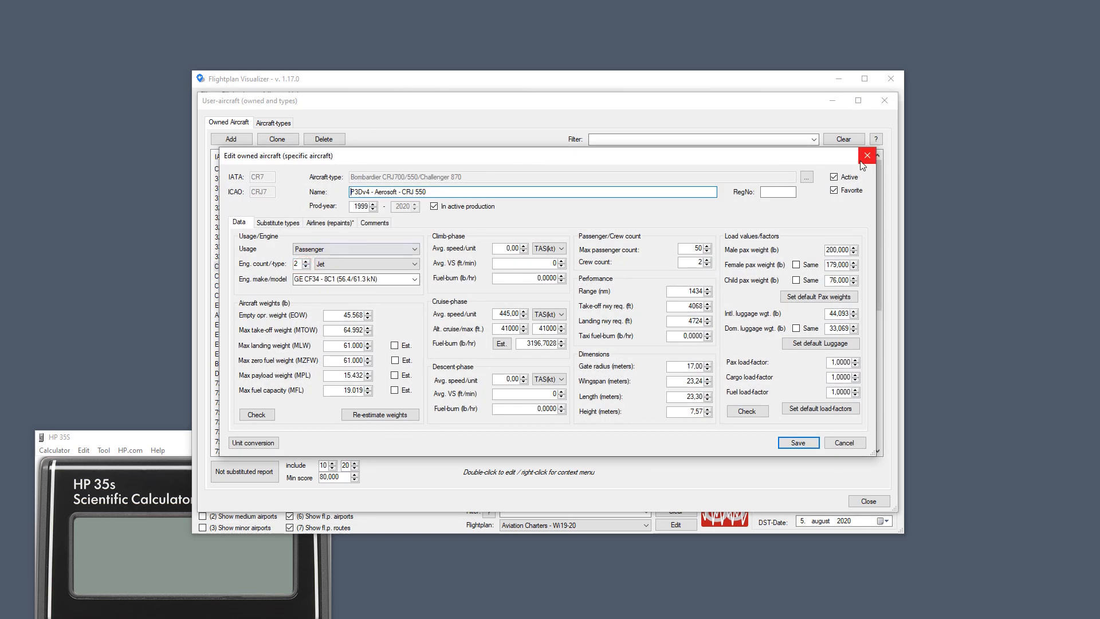
click(867, 156)
Start a new aircraft type filled from the Bombardier CRJ700/550/Challenger 870, found by searching CRJ, with its names included.
click(286, 125)
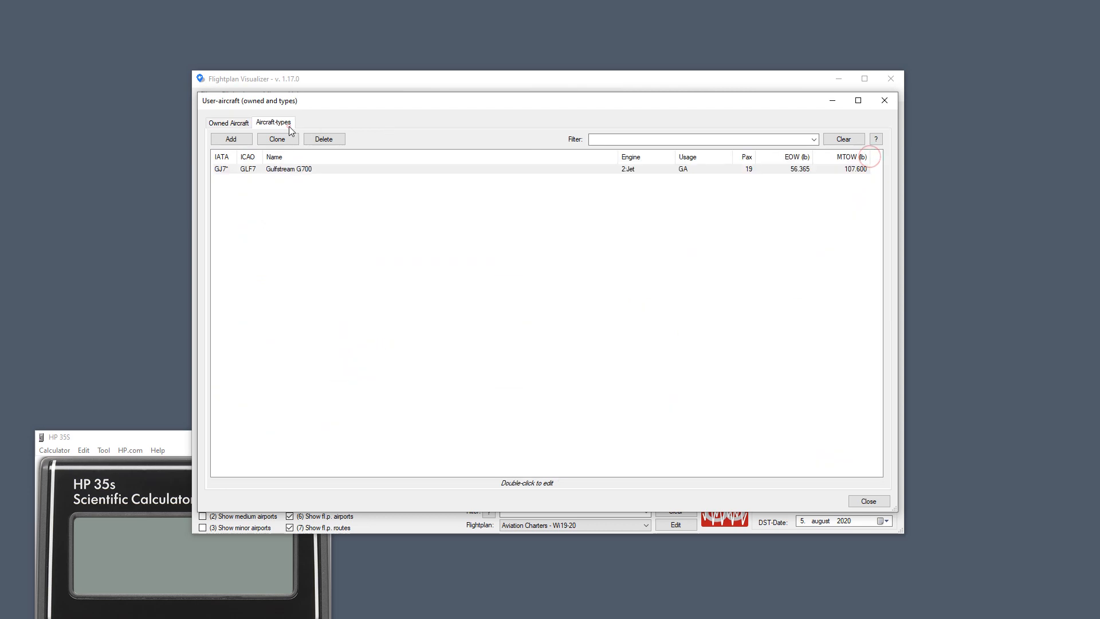
click(229, 140)
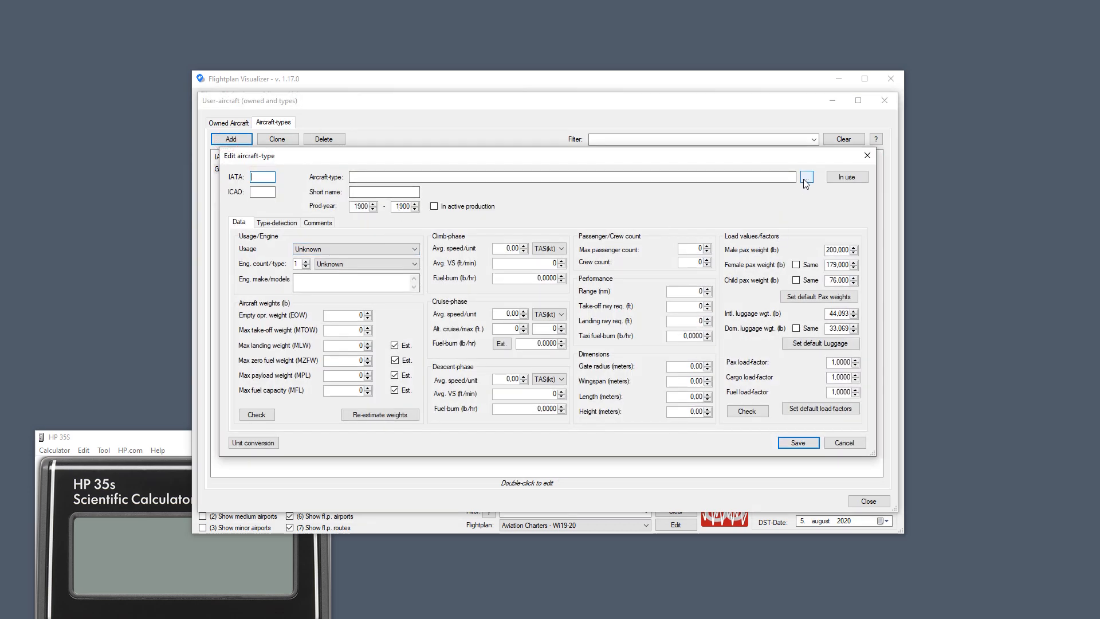
click(807, 178)
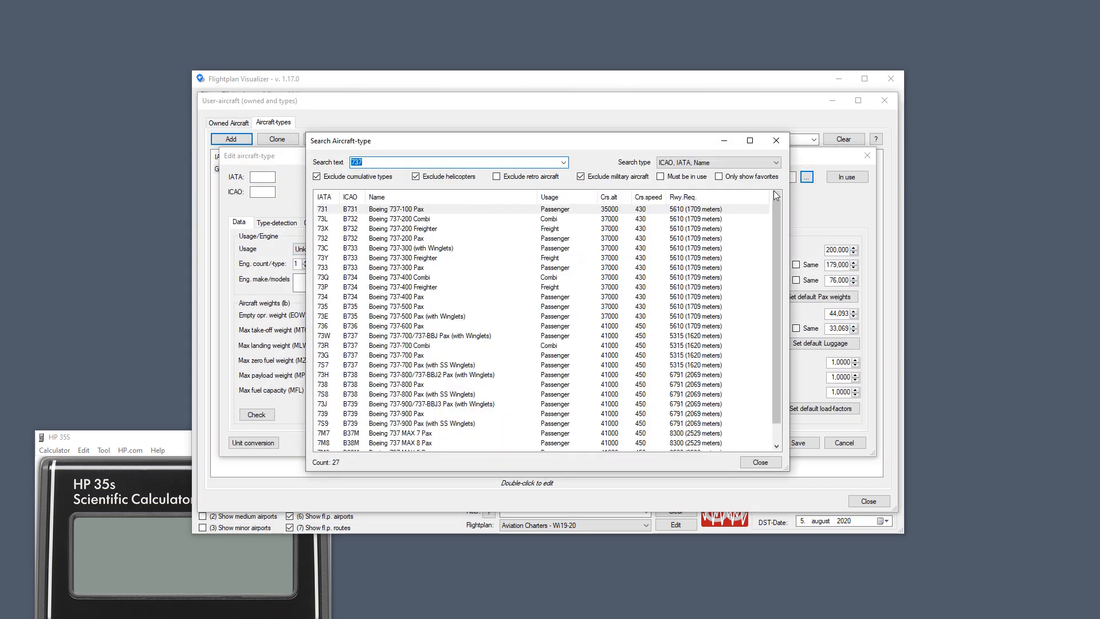
text(CRJ)
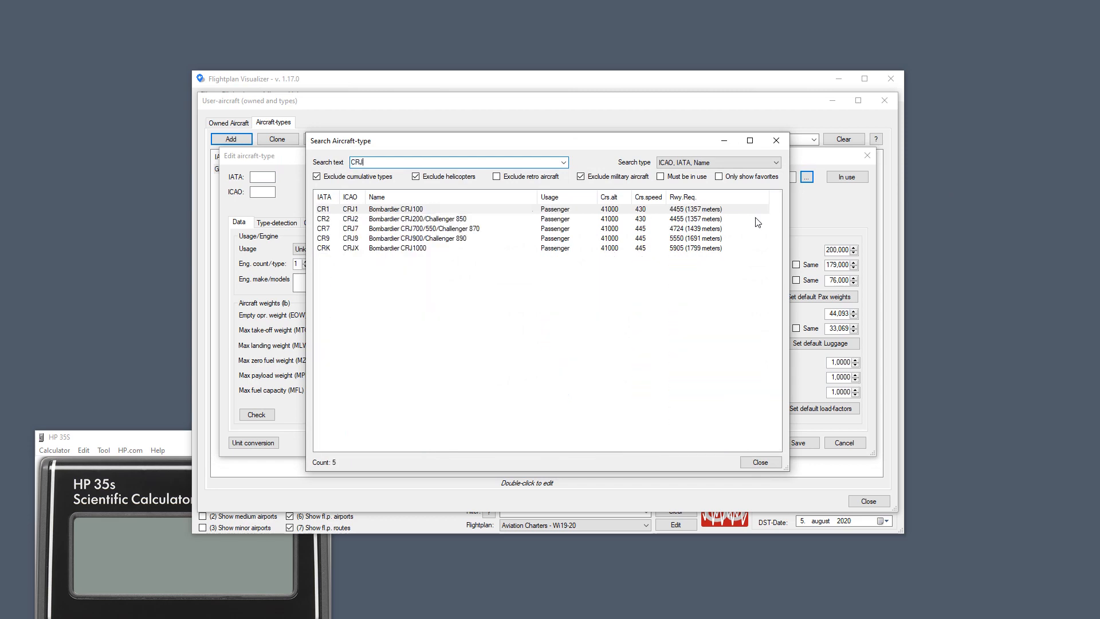
double_click(424, 229)
click(550, 364)
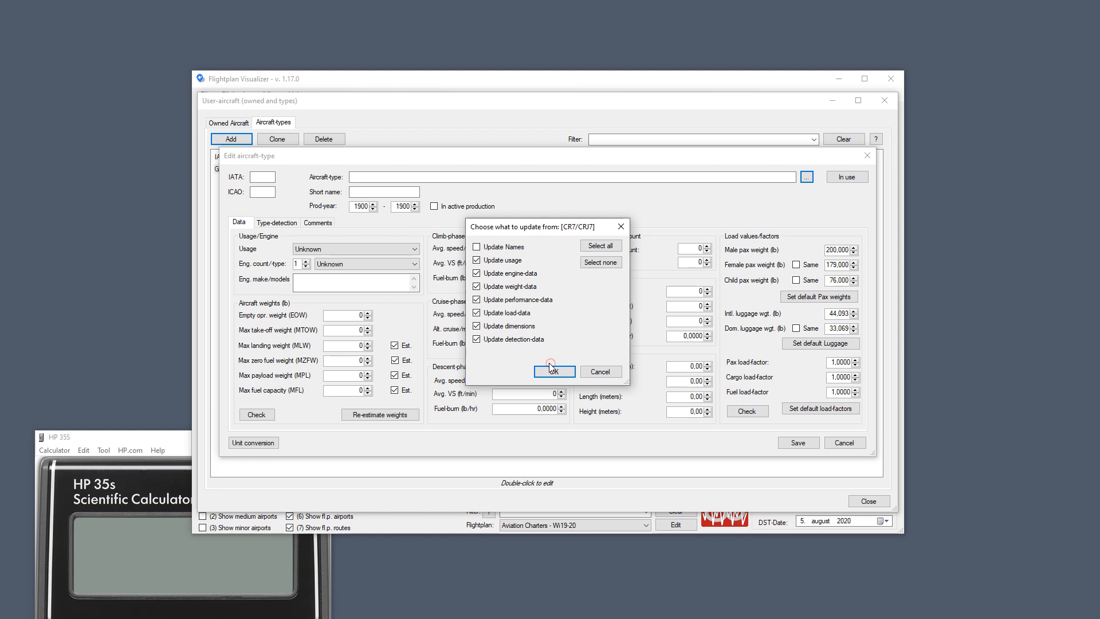
click(502, 250)
click(553, 372)
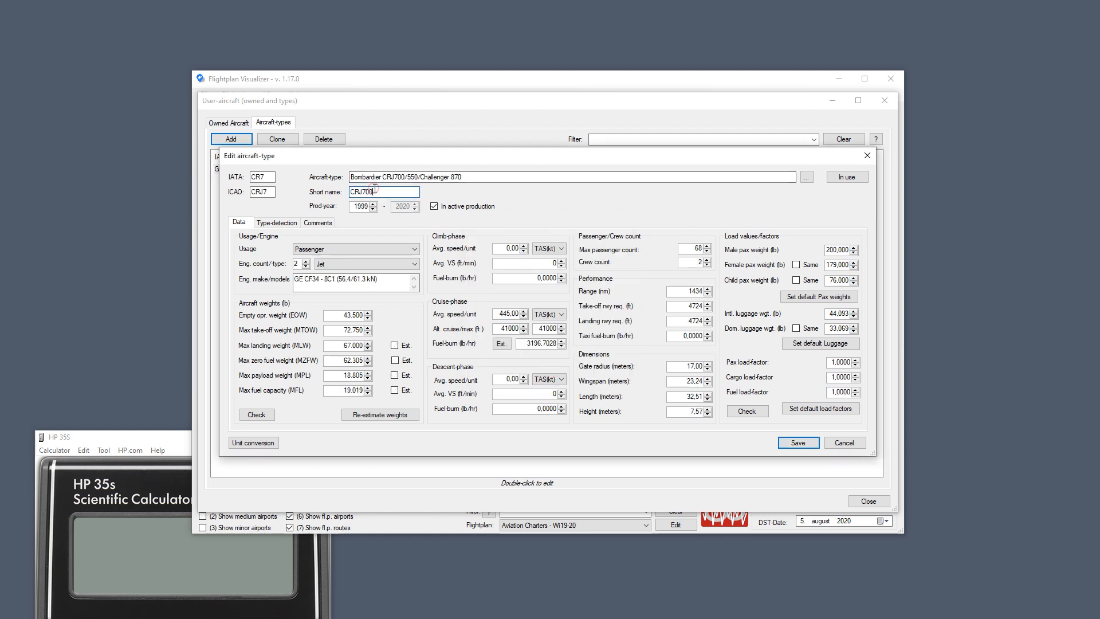
Highlight the short name of the CRJ-based aircraft type and discard the unsaved form.
drag(373, 191, 340, 188)
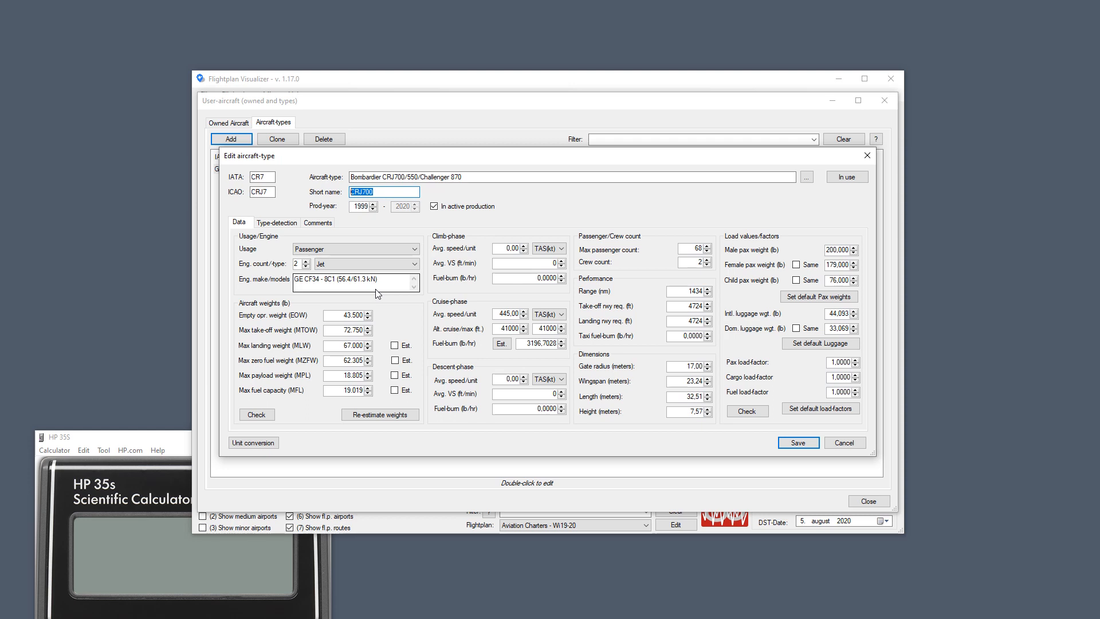
click(867, 155)
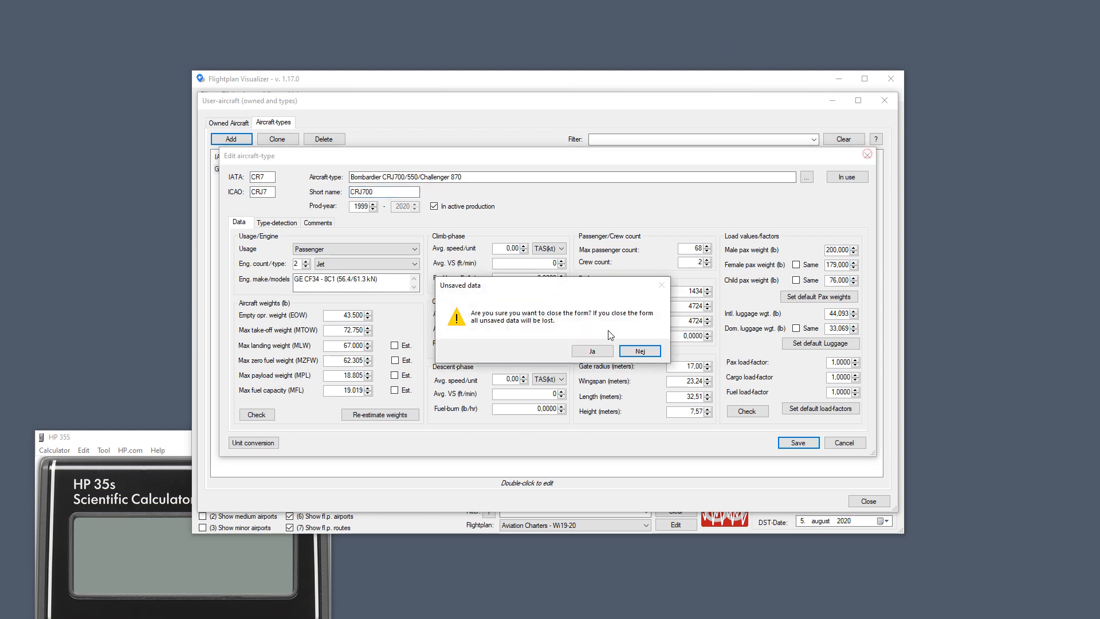
click(592, 350)
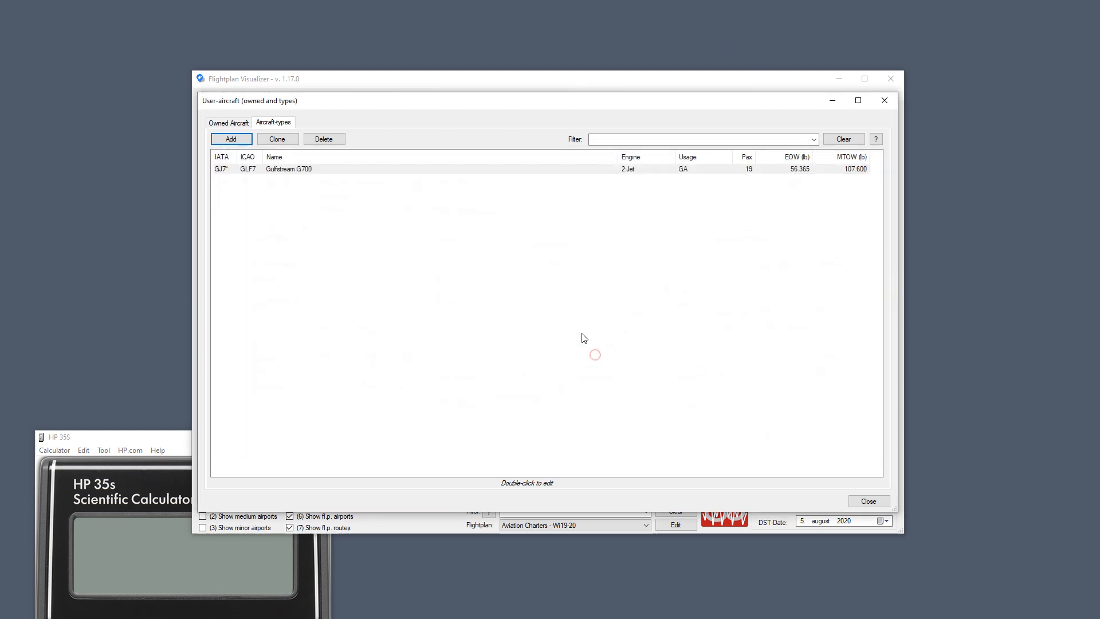
Check the owned Cessna 182's type, and add a new aircraft type filled from it, names included, by searching for 182.
click(232, 126)
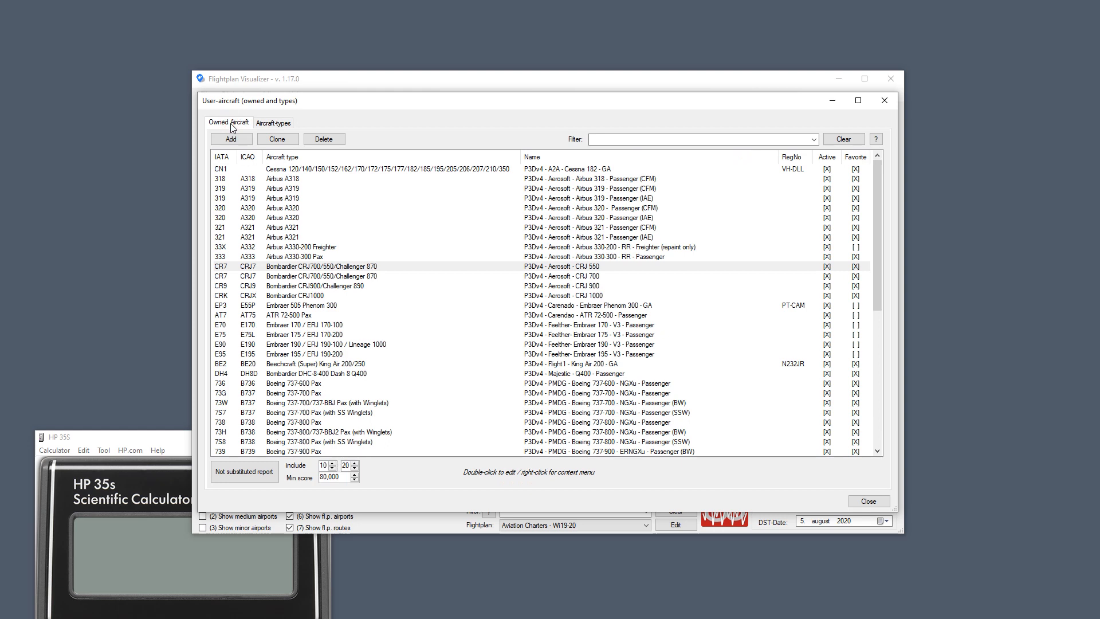
click(290, 169)
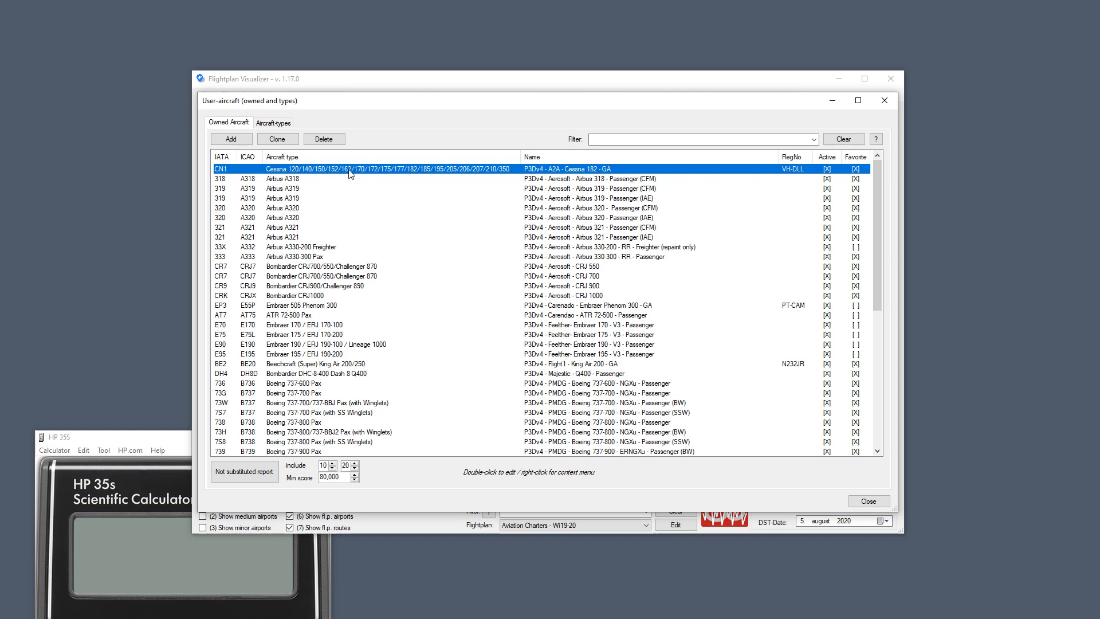
click(273, 123)
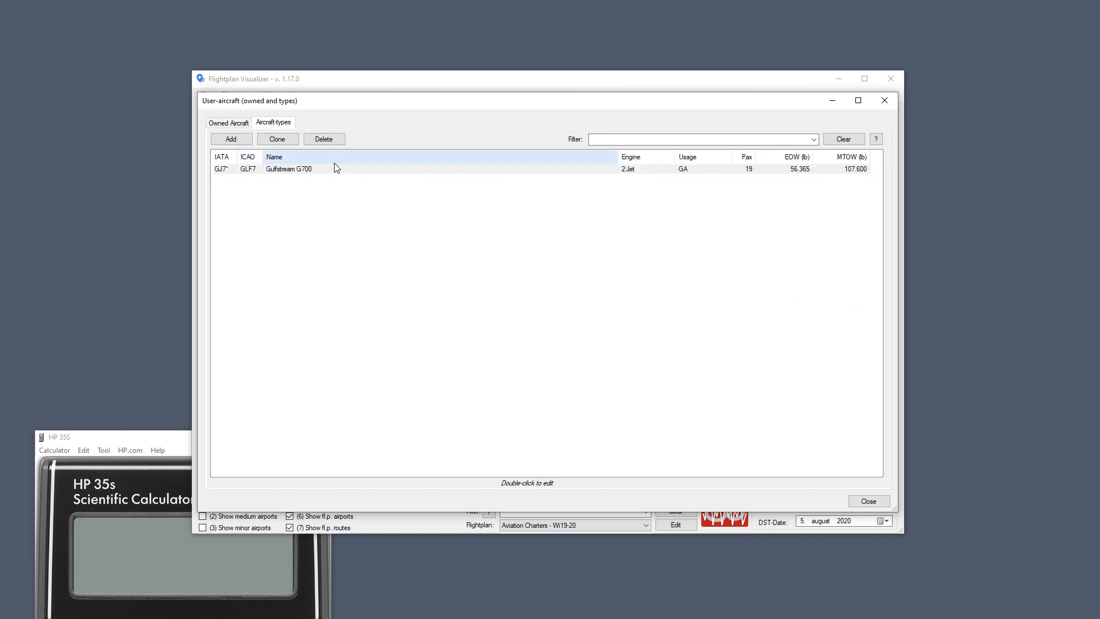
click(246, 144)
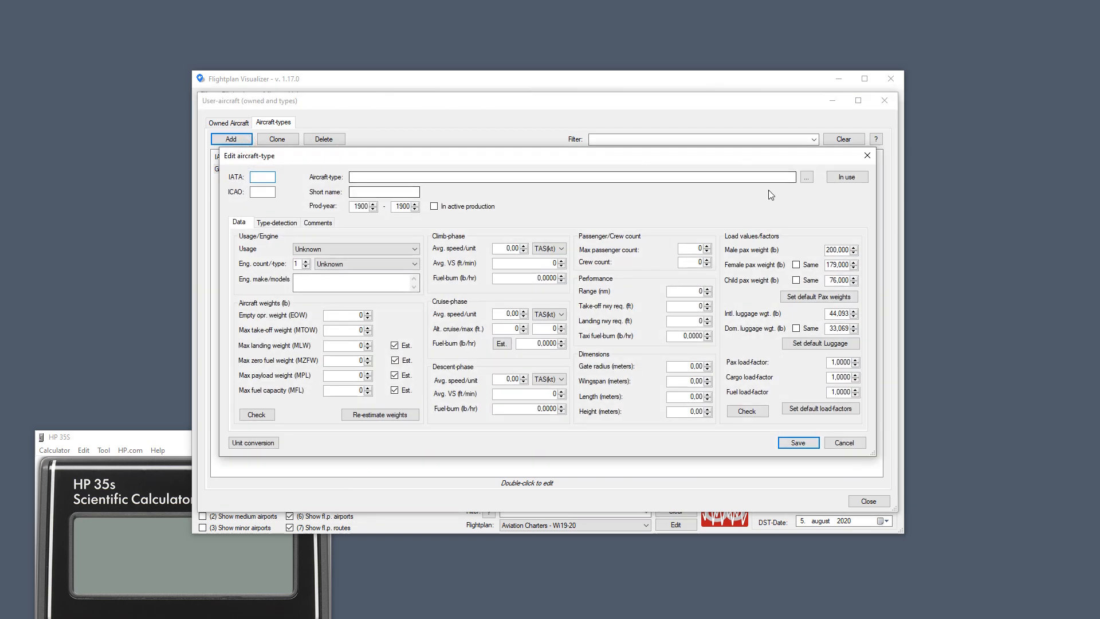
click(807, 176)
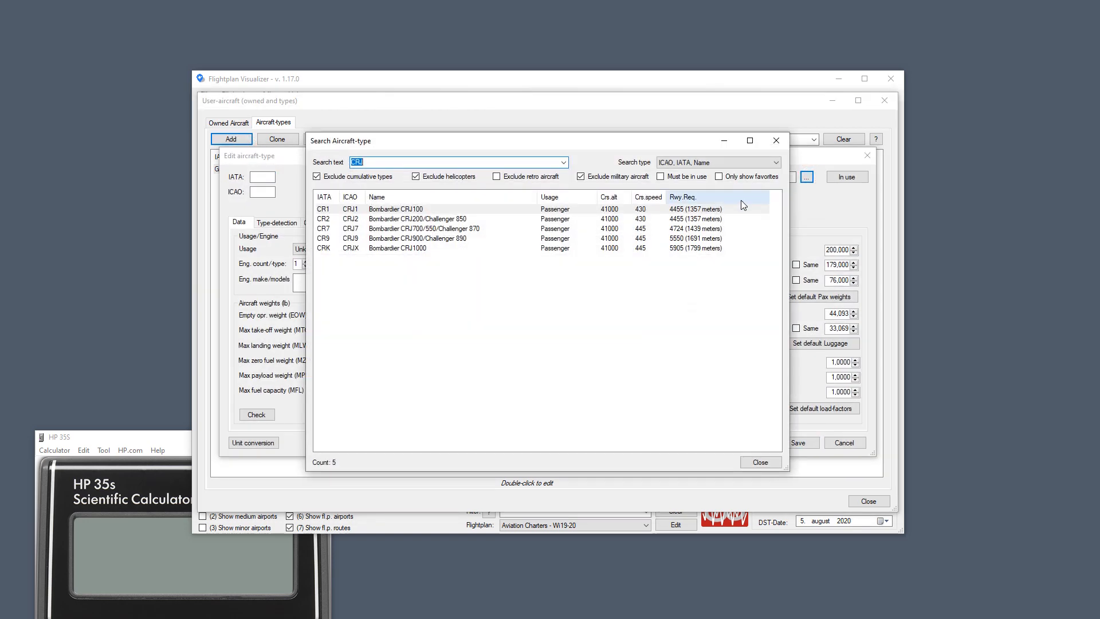
text(182)
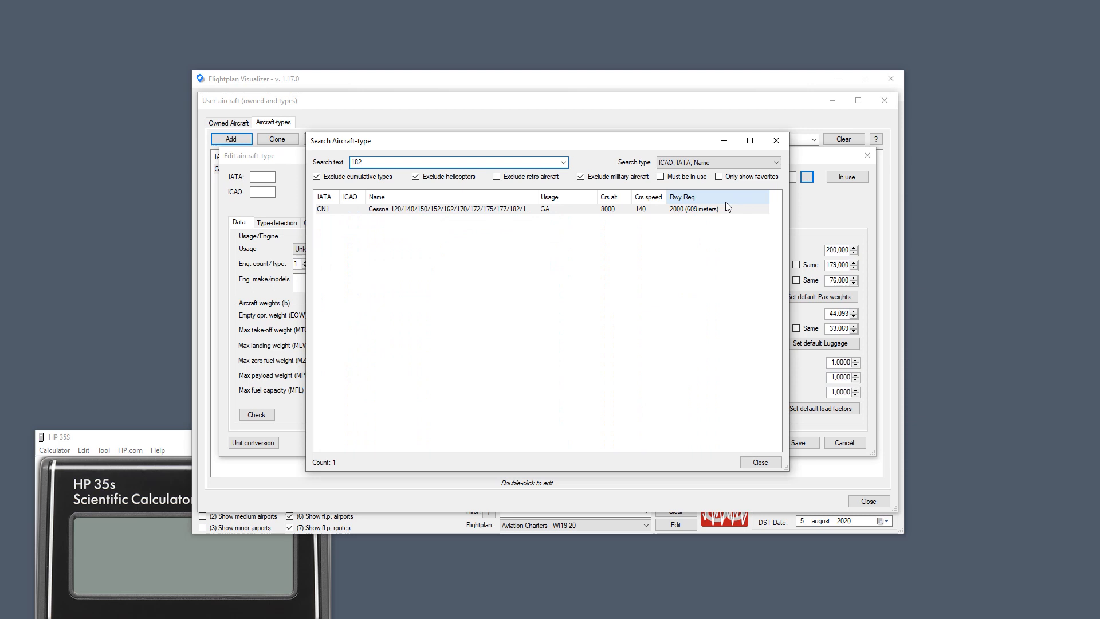
double_click(500, 209)
click(516, 247)
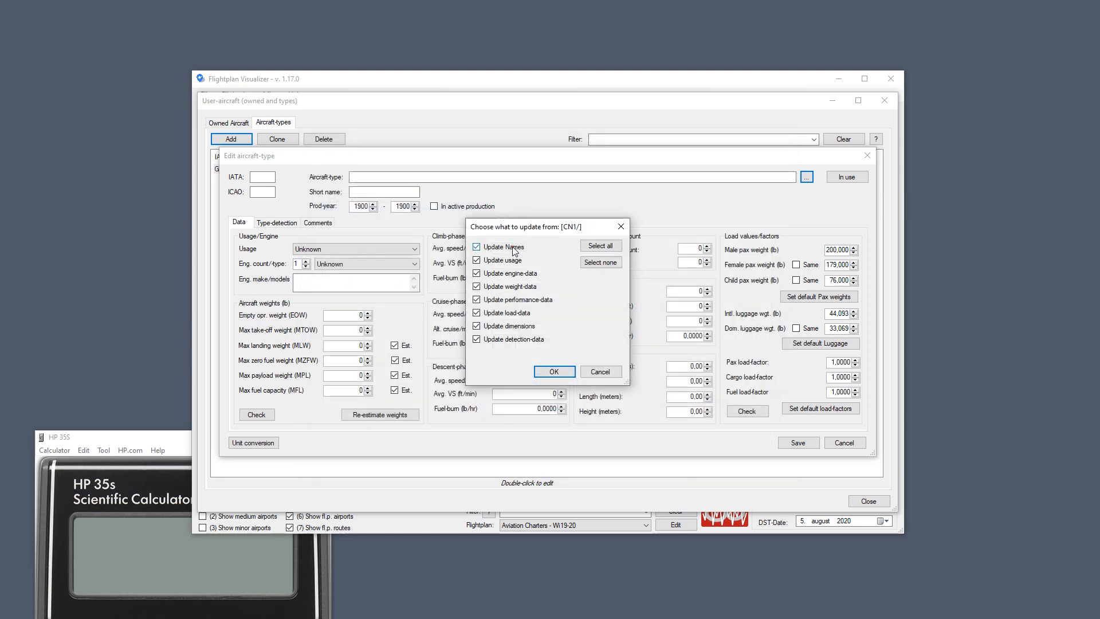
click(565, 373)
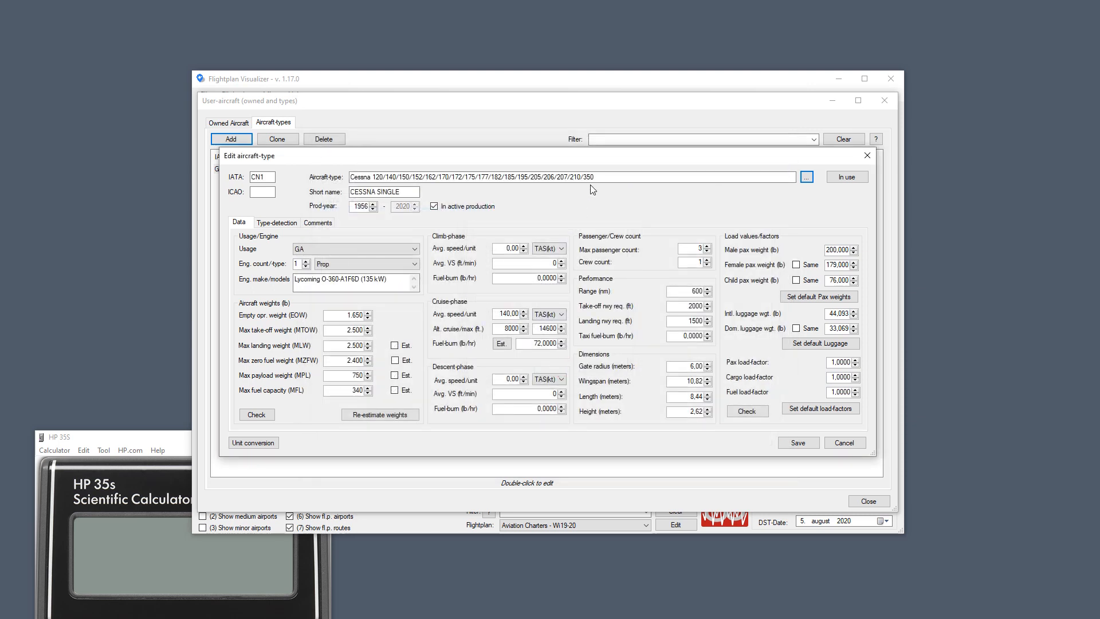
Rename the new aircraft type as Cessna 182 Skylane and set its short name to C182.
click(612, 173)
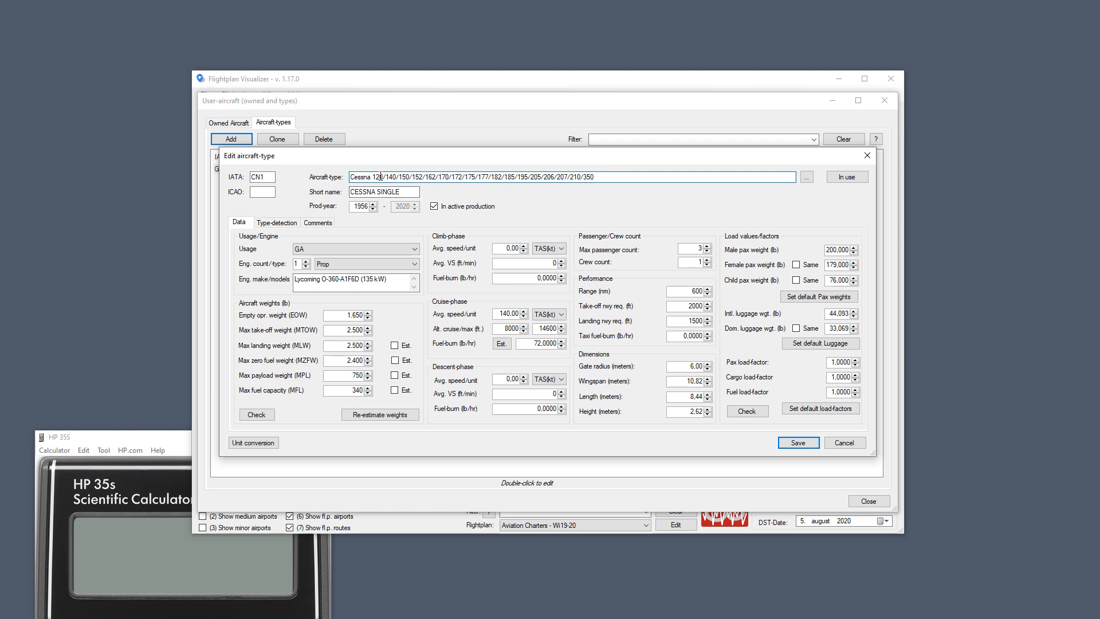
drag(373, 175, 690, 158)
text(182 S)
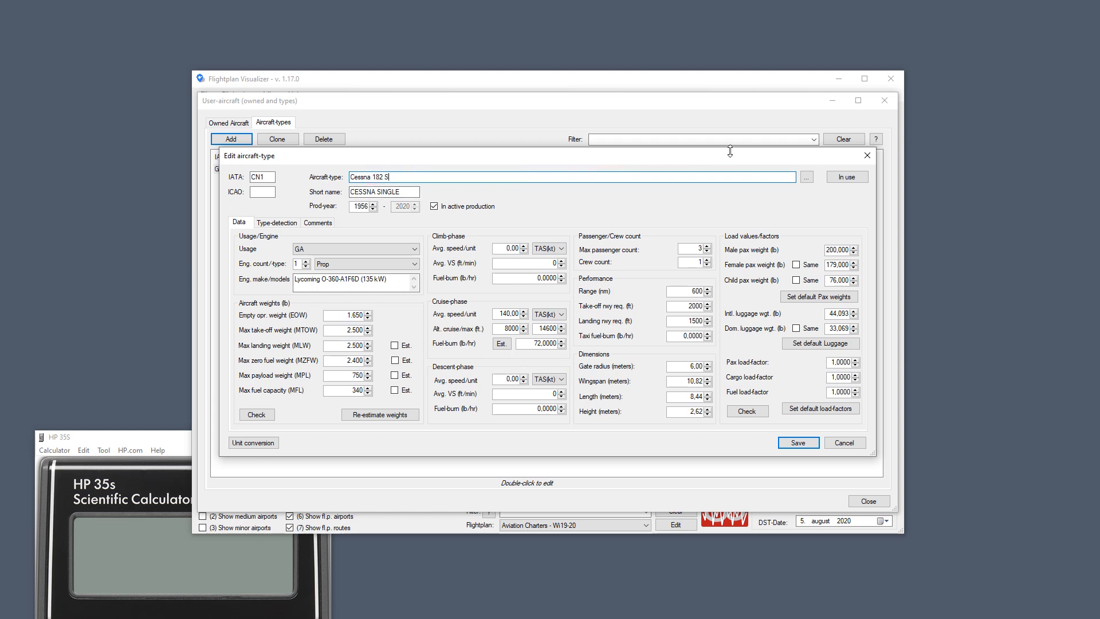
text(kyland)
key(Tab)
text(C)
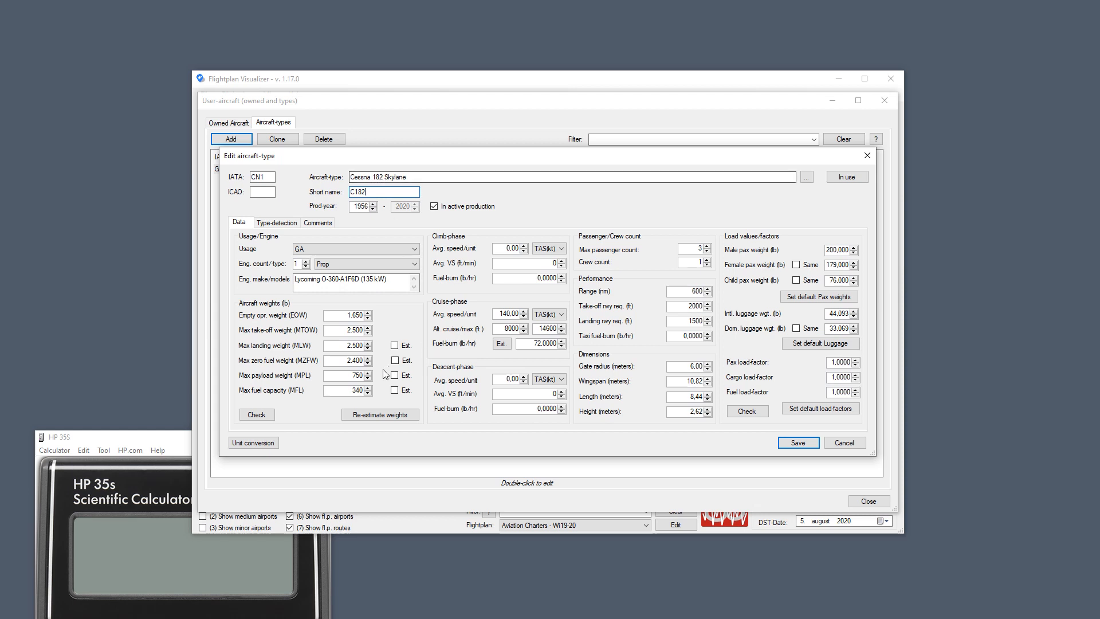
Duplicate the Lycoming O-360-A1F6D (135 kW) entry onto a second line of the engine make/models.
click(392, 279)
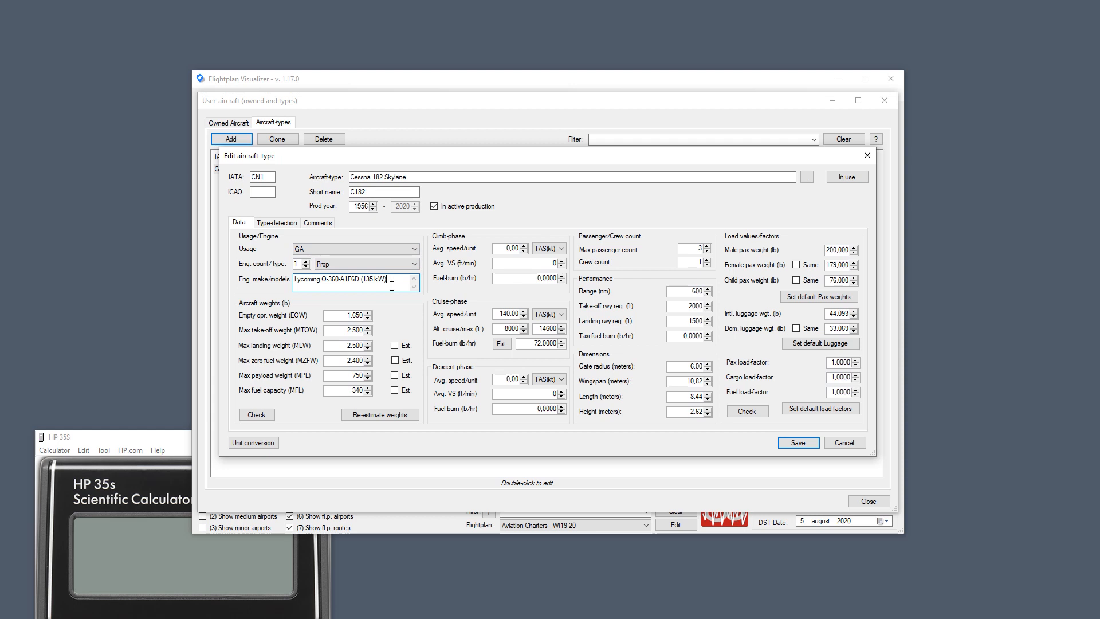
key(ctrl+a)
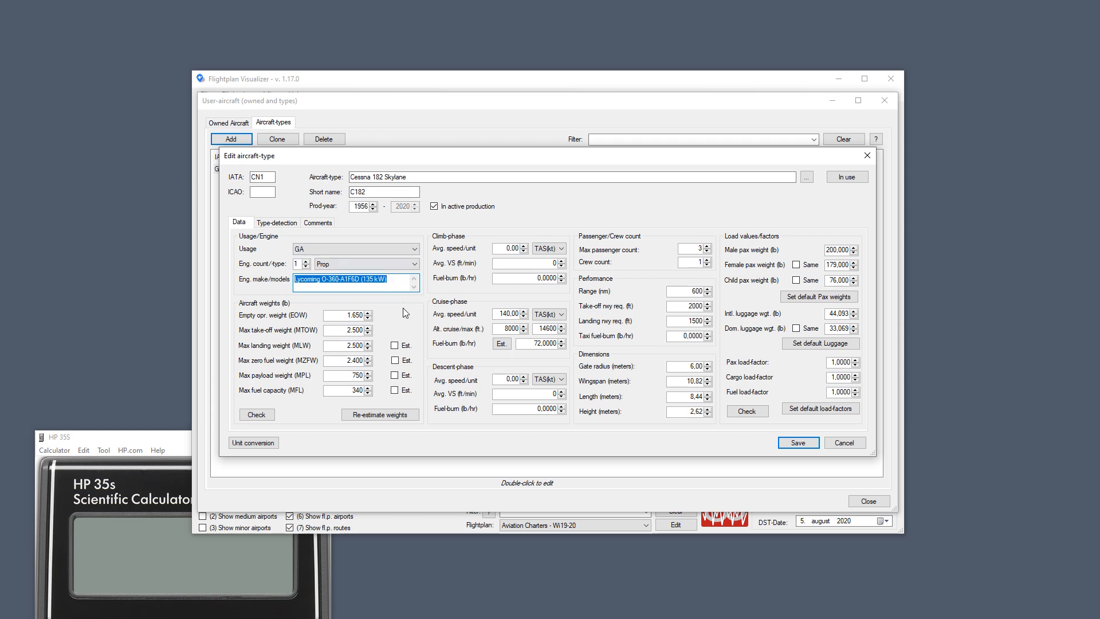
key(ctrl+c)
click(392, 285)
key(ctrl+v)
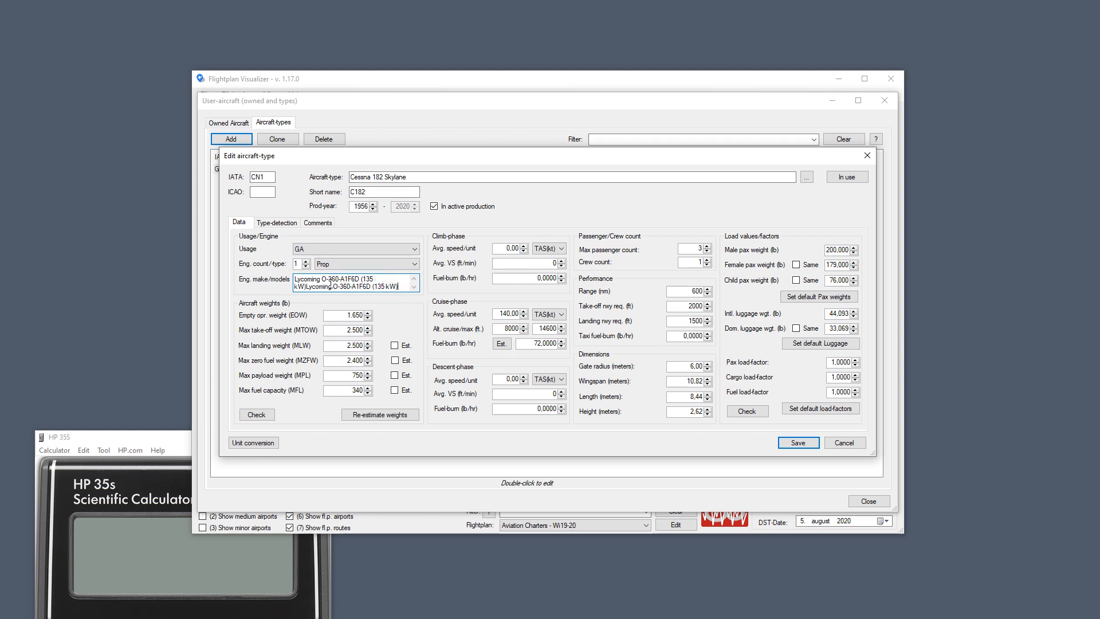
click(389, 280)
key(Return)
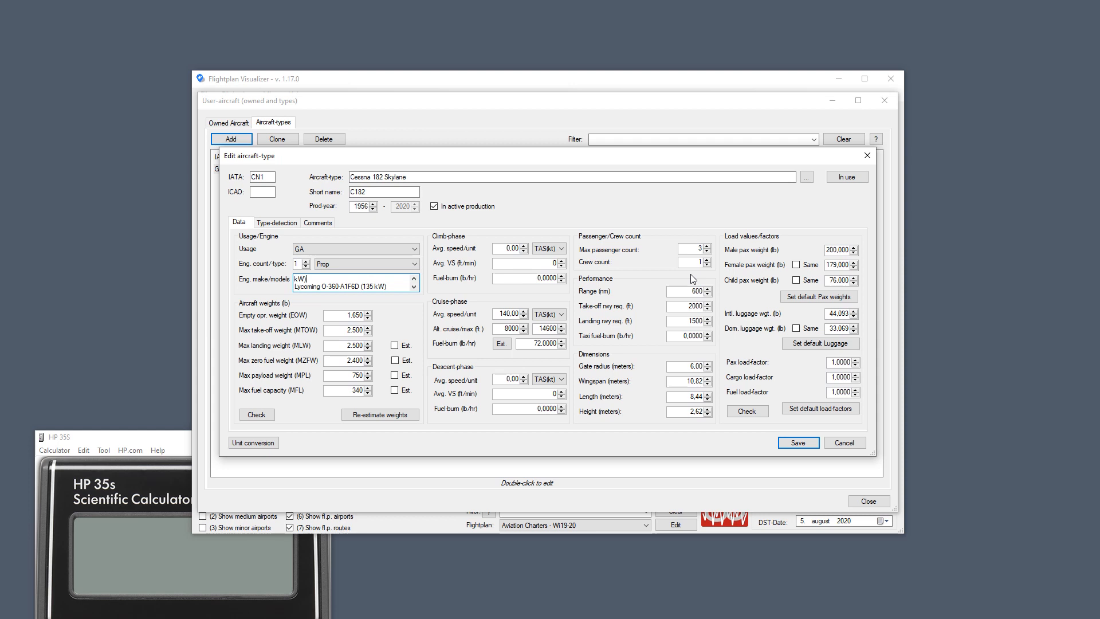
Change the second engine entry to Lycoming O-365 with a different power rating, and delete that entry.
key(Up)
key(End)
key(Delete)
key(Right)
key(shift+Left)
key(shift+Left)
key(shift+Left)
key(shift+Left)
key(shift+Left)
key(shift+Left)
text(5)
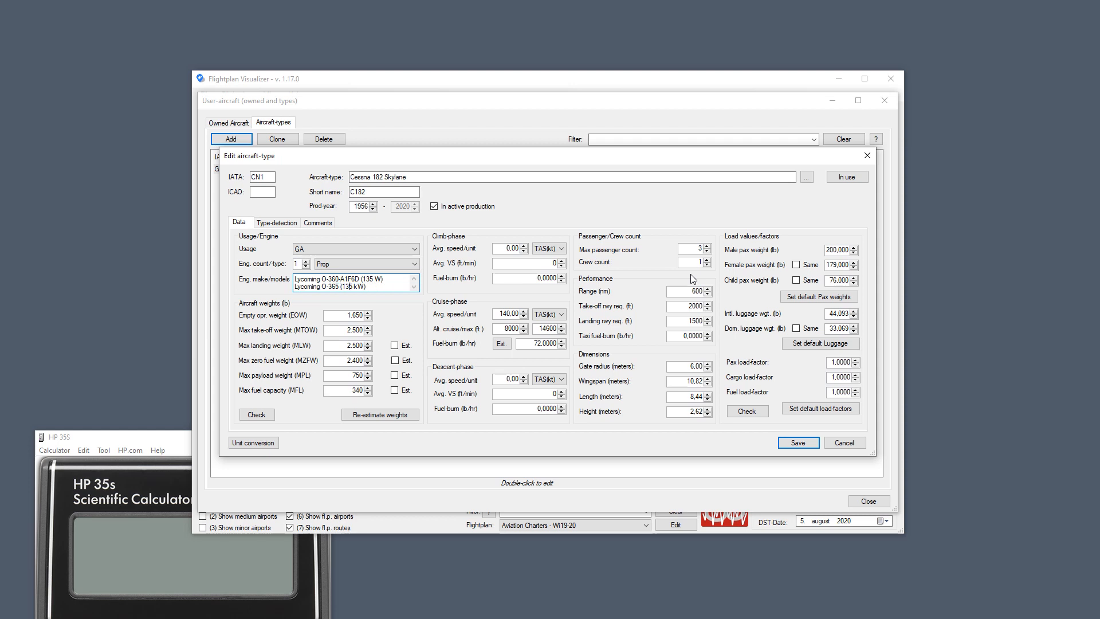
key(shift+Right)
text(8)
drag(369, 288, 133, 302)
key(Delete)
View the type-detection test values and detection patterns of the Cessna 182 Skylane, along with its ICAO field.
click(273, 223)
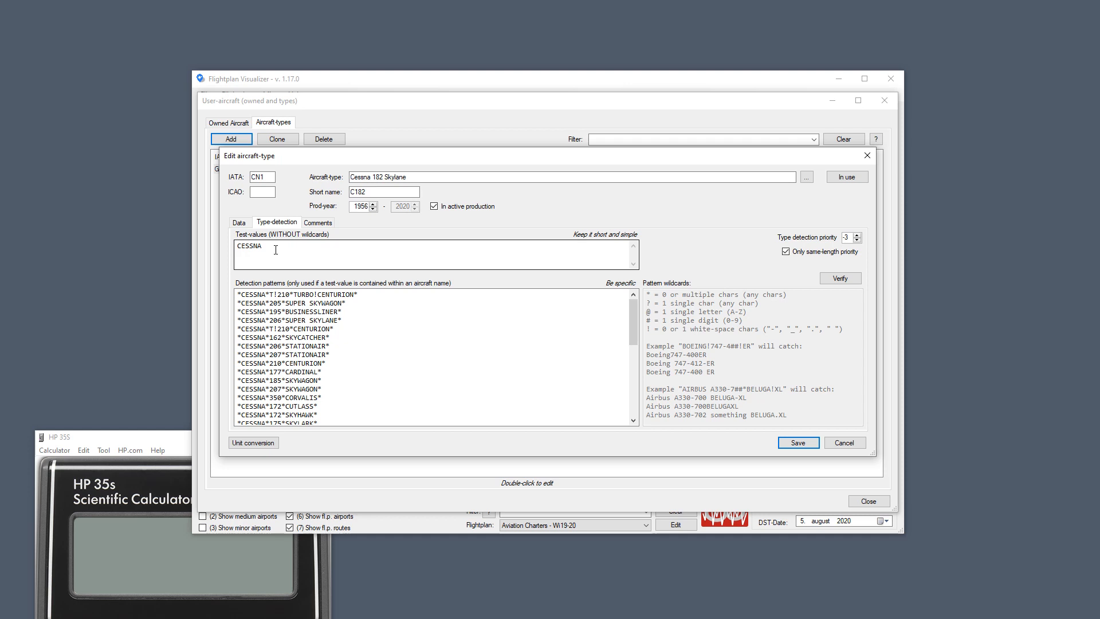
click(266, 191)
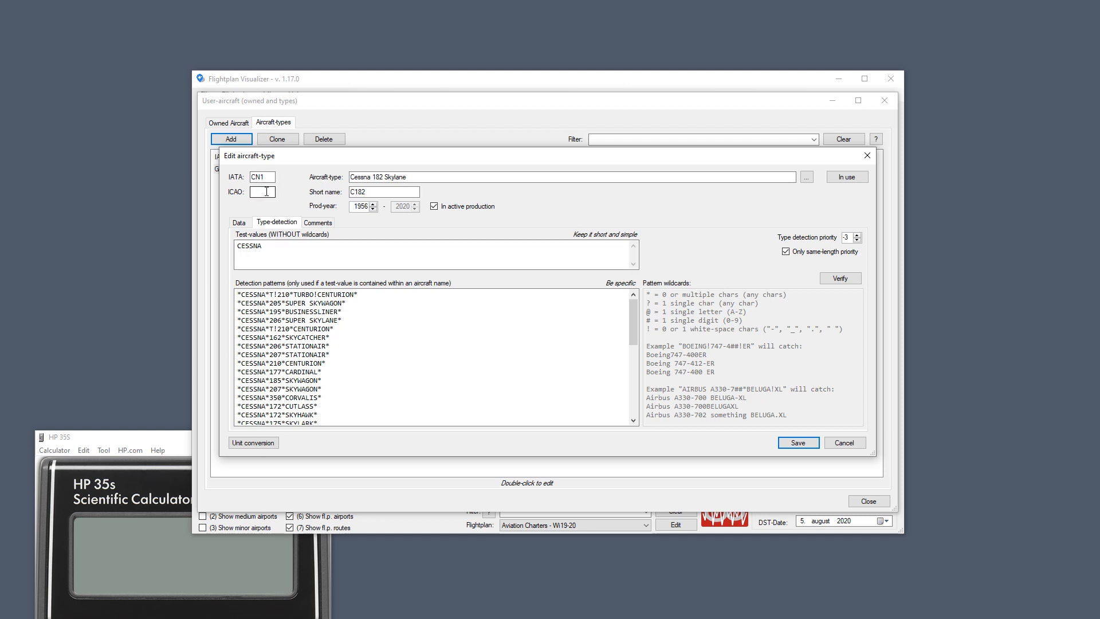
click(302, 251)
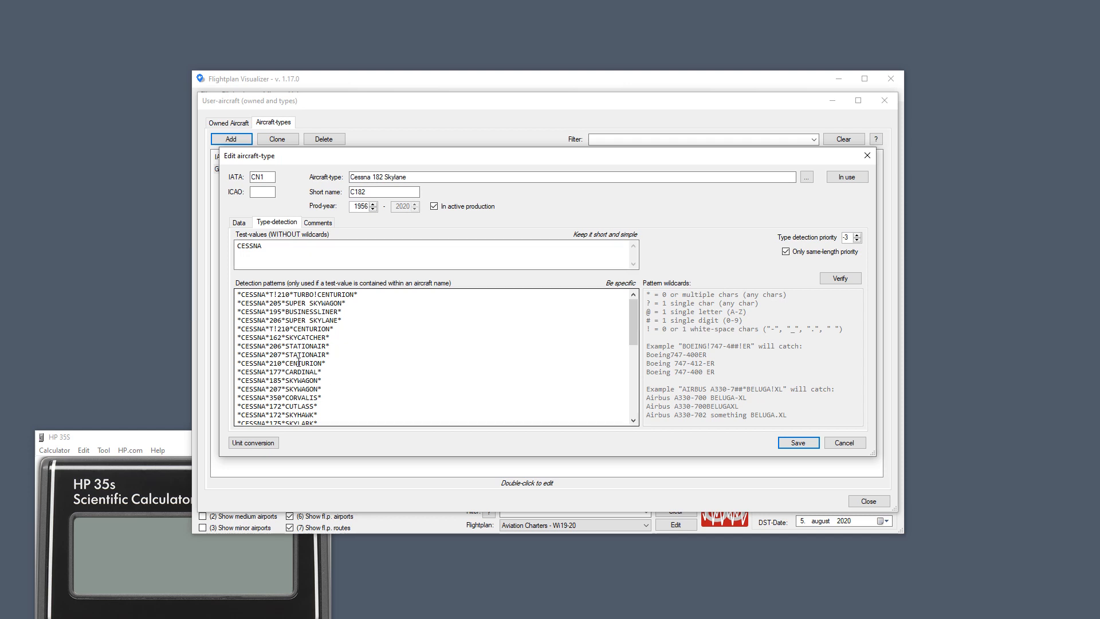
Look through the Cessna detection patterns and examine the wildcards enclosing the first pattern for the Turbo Centurion.
scroll(298, 363, down, 10)
scroll(301, 362, up, 5)
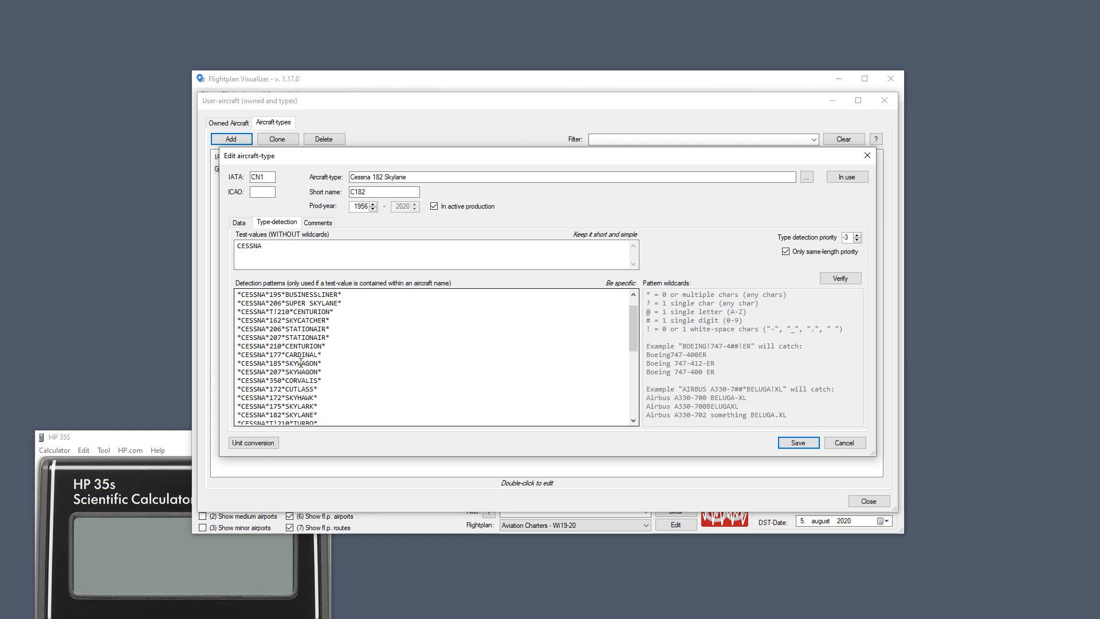
scroll(301, 363, up, 1)
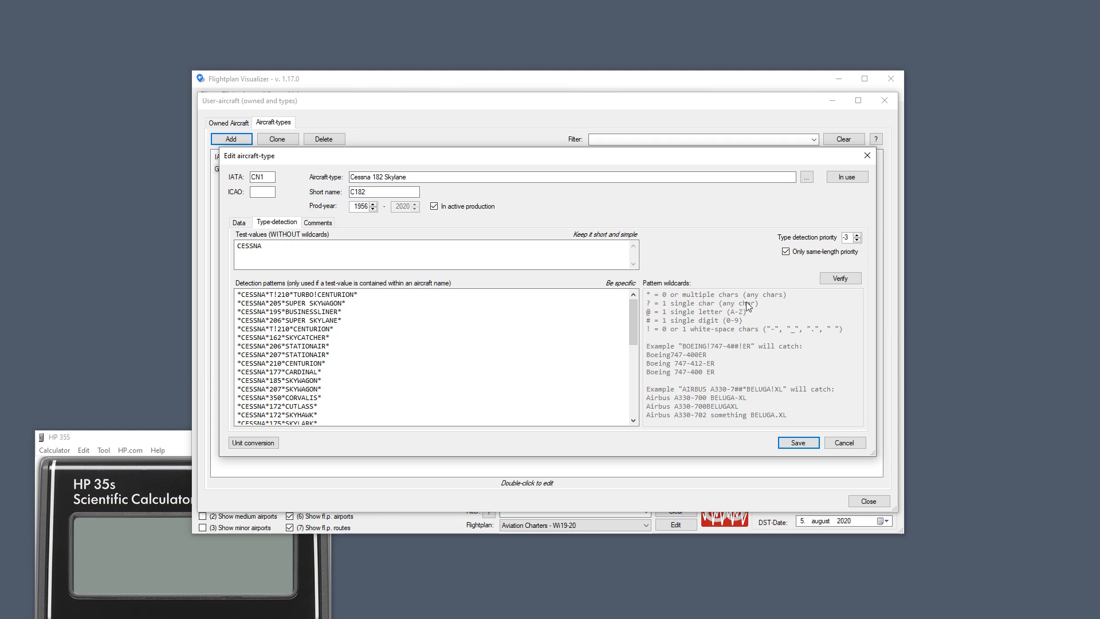
drag(241, 297, 237, 296)
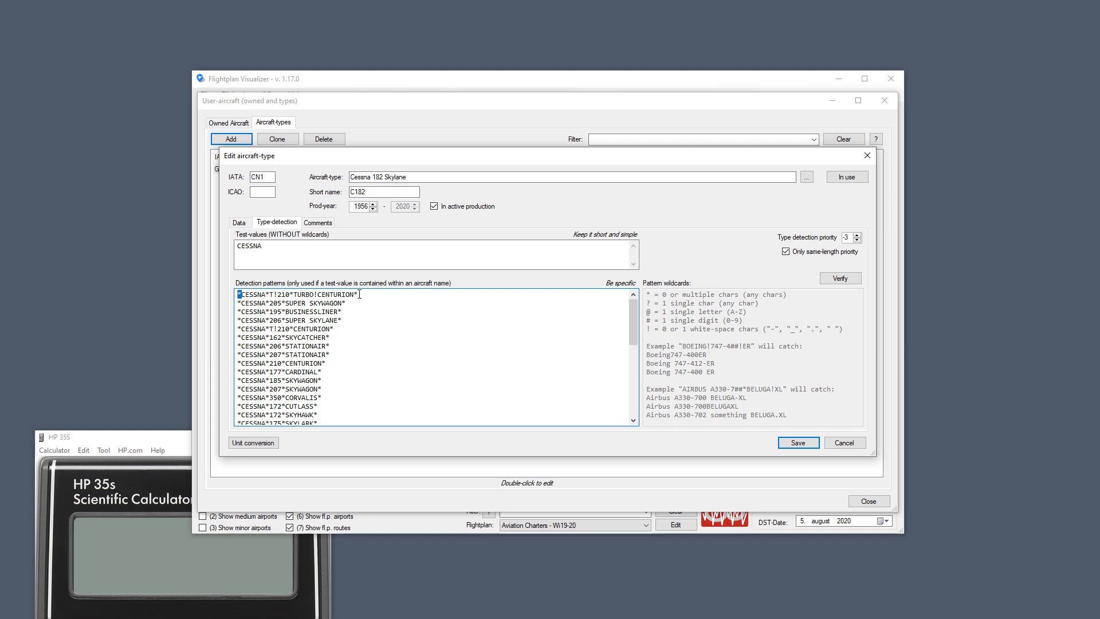
drag(358, 295, 353, 295)
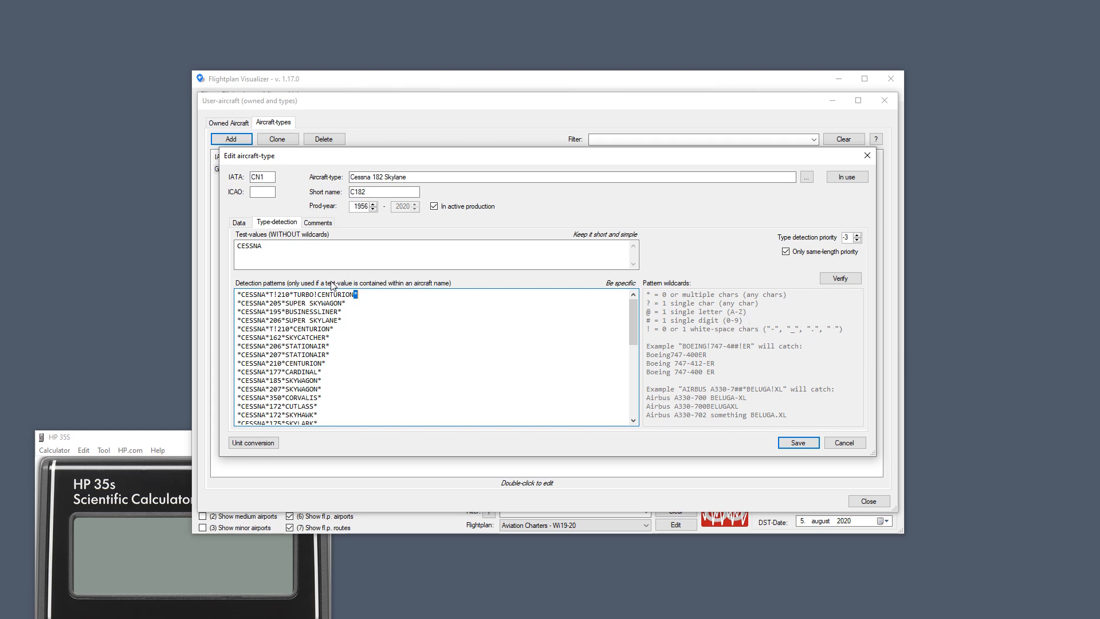
Examine the inner wildcards of the Turbo Centurion pattern and the remaining Cessna patterns, and close the aircraft type without saving.
click(265, 298)
drag(266, 294, 241, 287)
drag(266, 294, 270, 294)
drag(270, 294, 275, 295)
drag(273, 295, 278, 294)
drag(290, 295, 293, 294)
click(384, 296)
scroll(272, 407, down, 8)
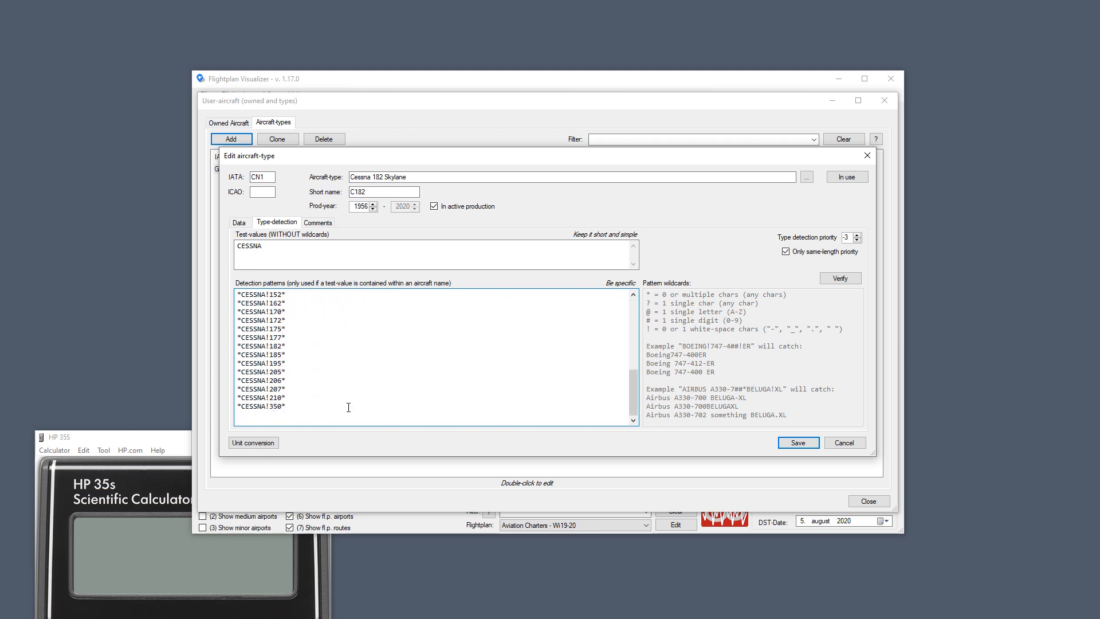
scroll(288, 405, up, 8)
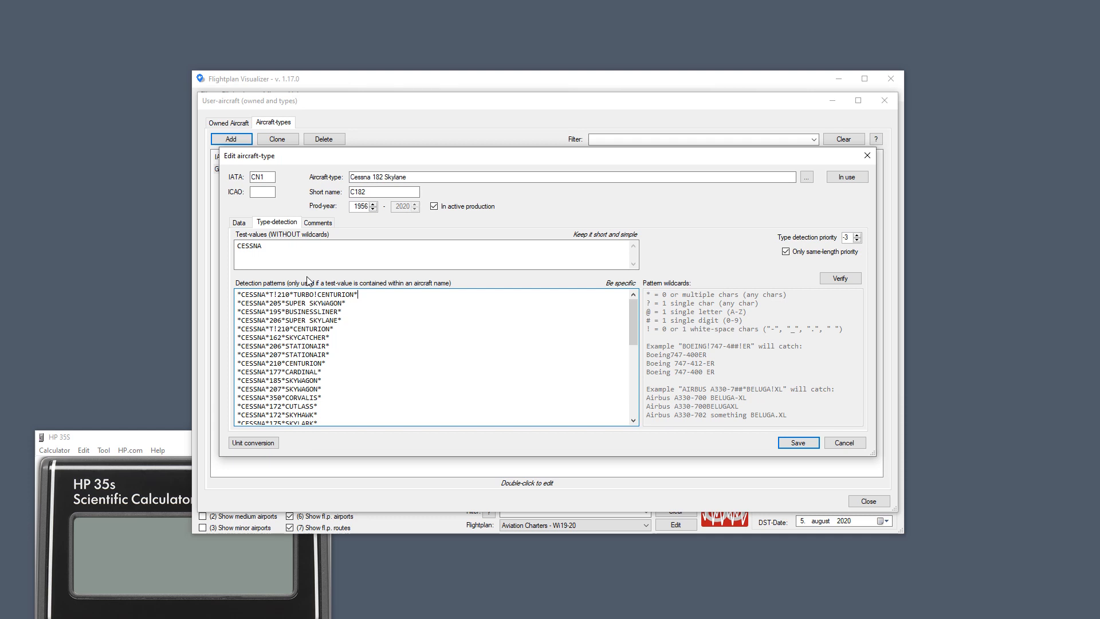
click(866, 155)
click(609, 348)
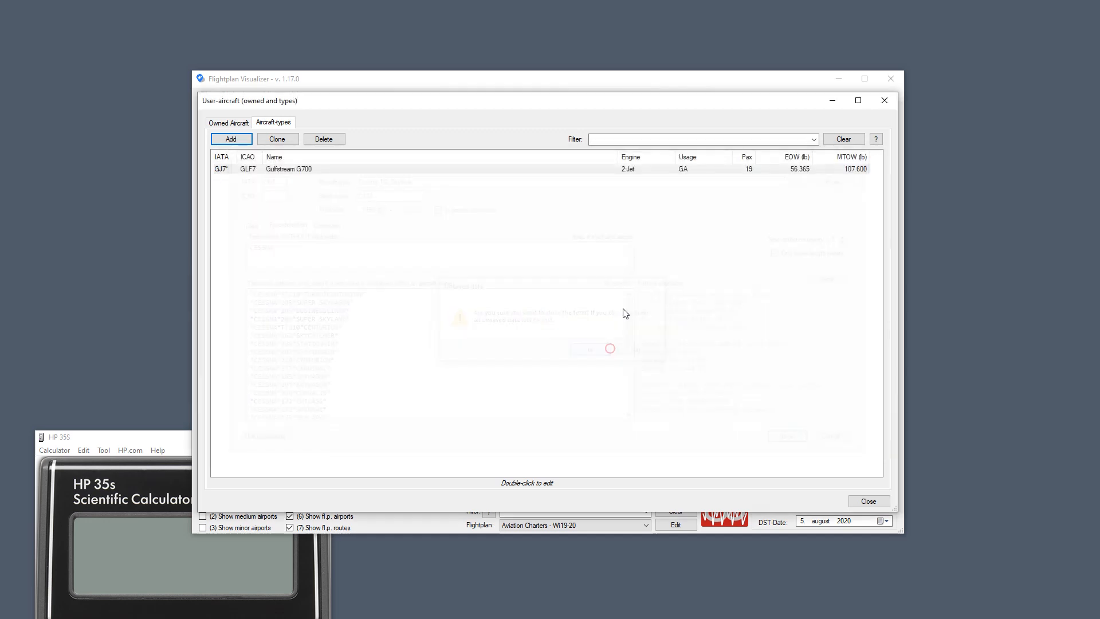
Load the Boeing 747-400 Freighter data with all preselected categories into a new aircraft type and show its type-detection patterns.
click(230, 139)
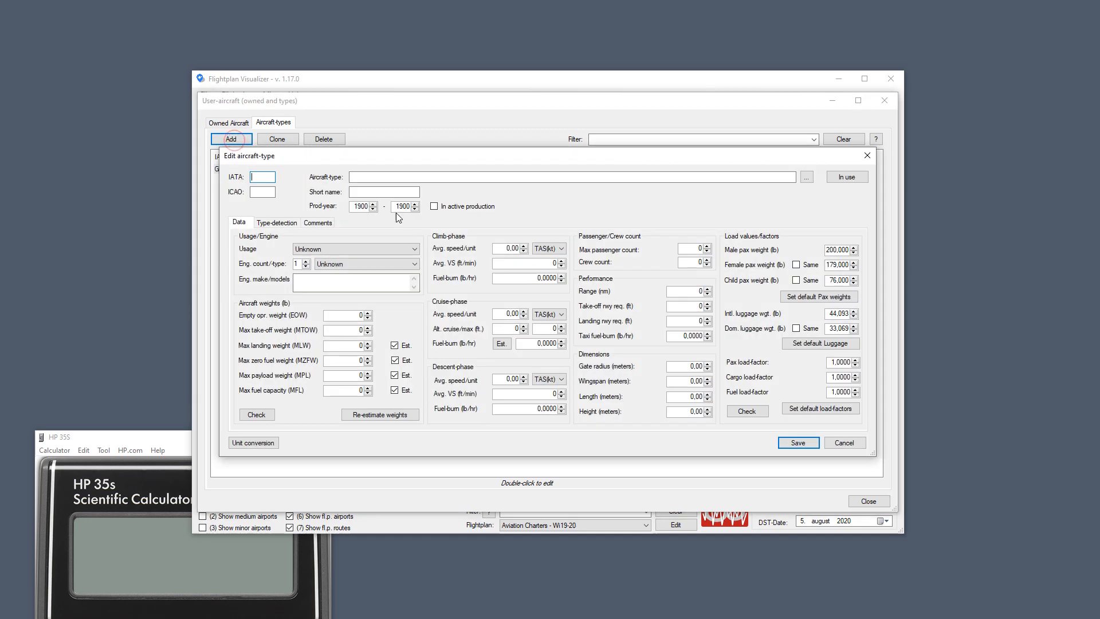
click(806, 177)
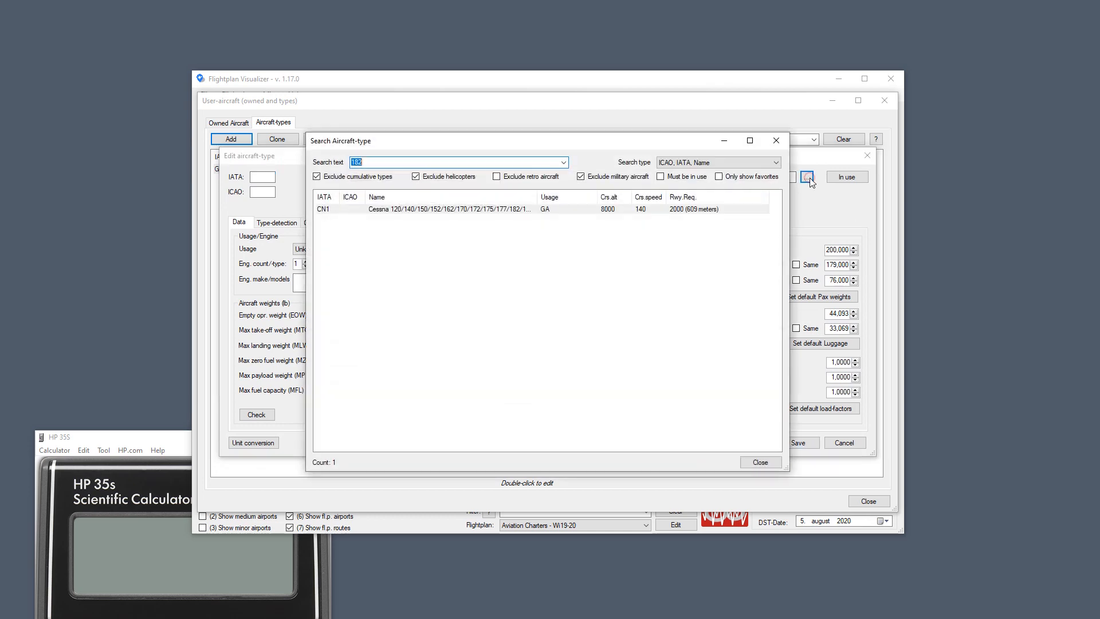
text(747)
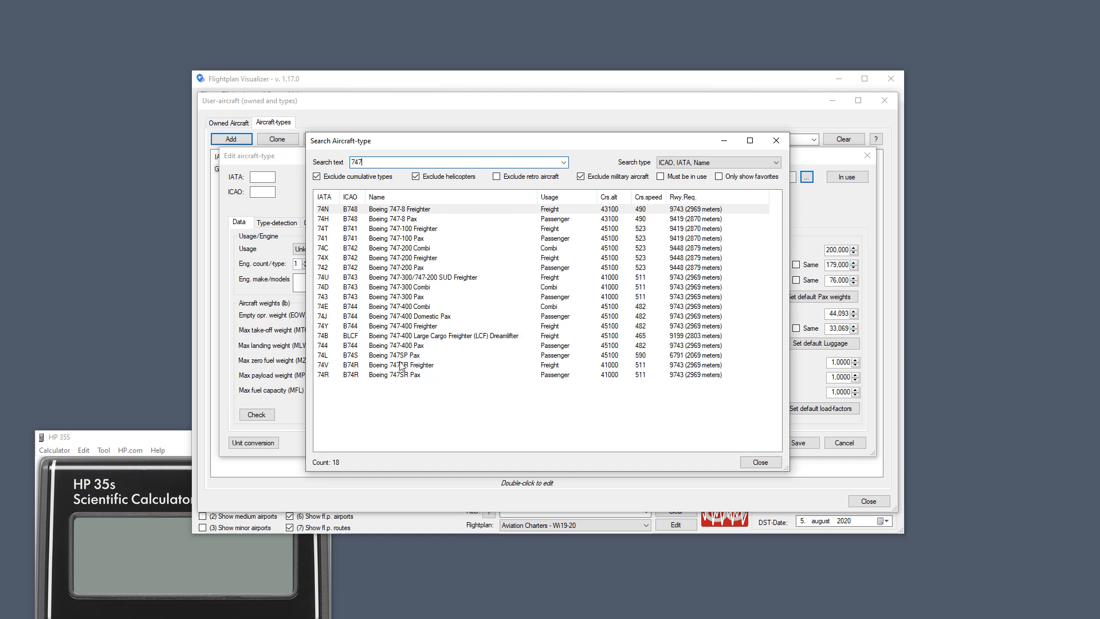
double_click(392, 328)
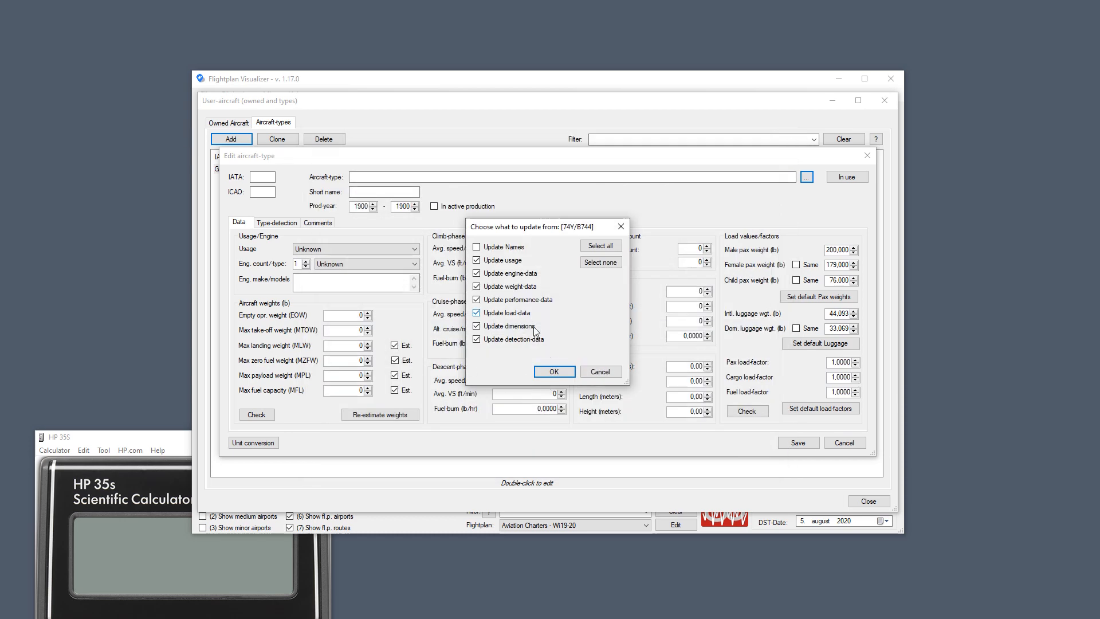
click(554, 372)
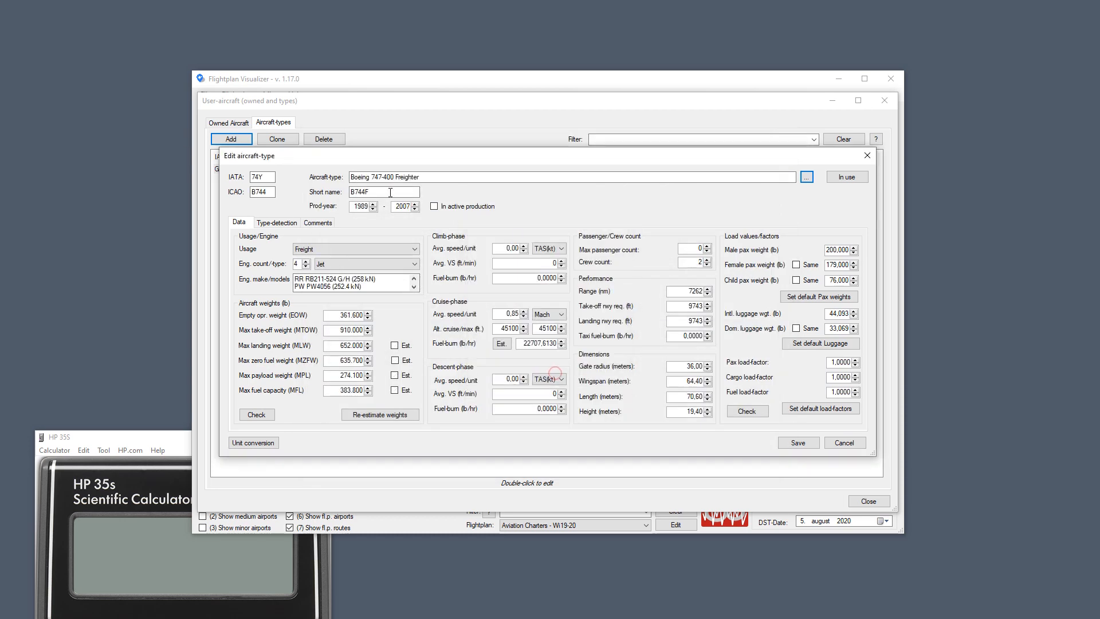
click(281, 222)
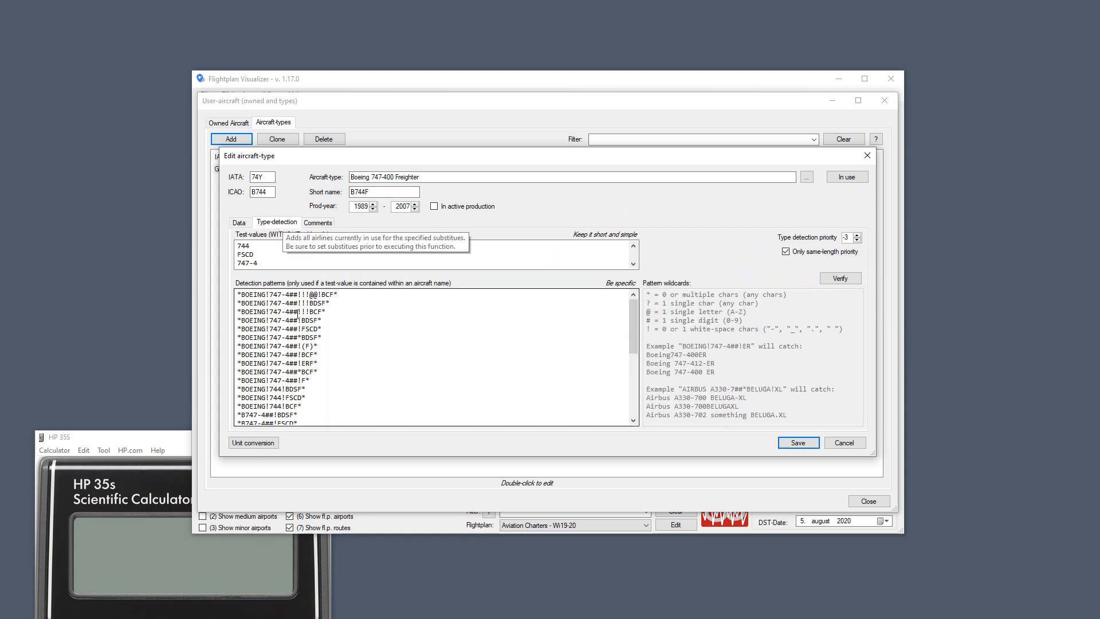
Examine each part and wildcard of the first detection pattern, BOEING!747-4##!!!@@!BCF, of the Boeing 747-400 Freighter.
click(240, 295)
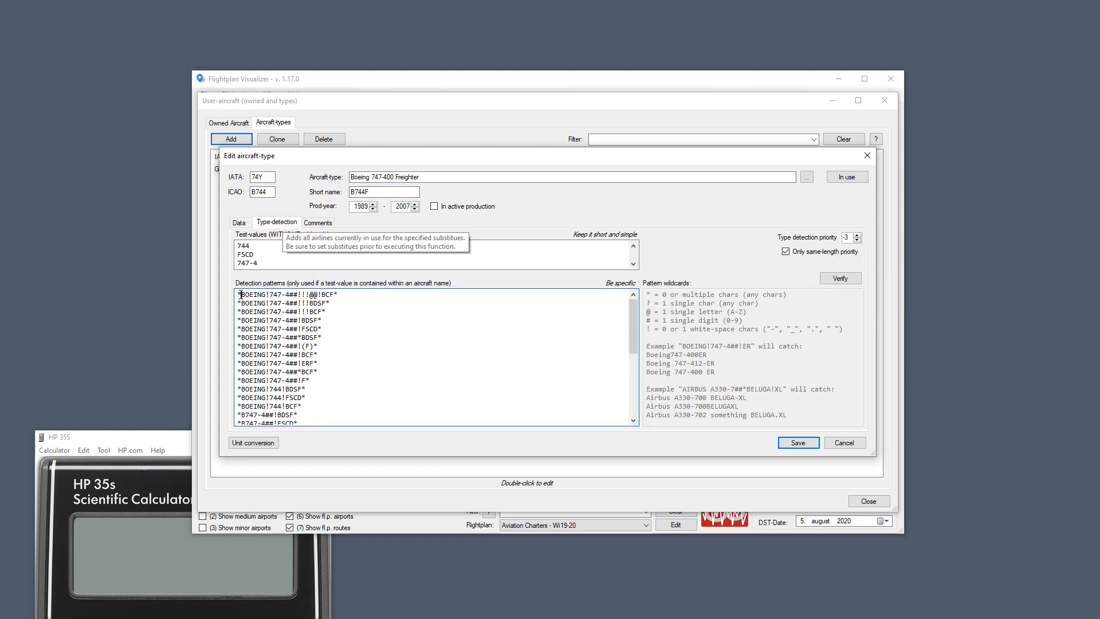
drag(241, 294, 281, 294)
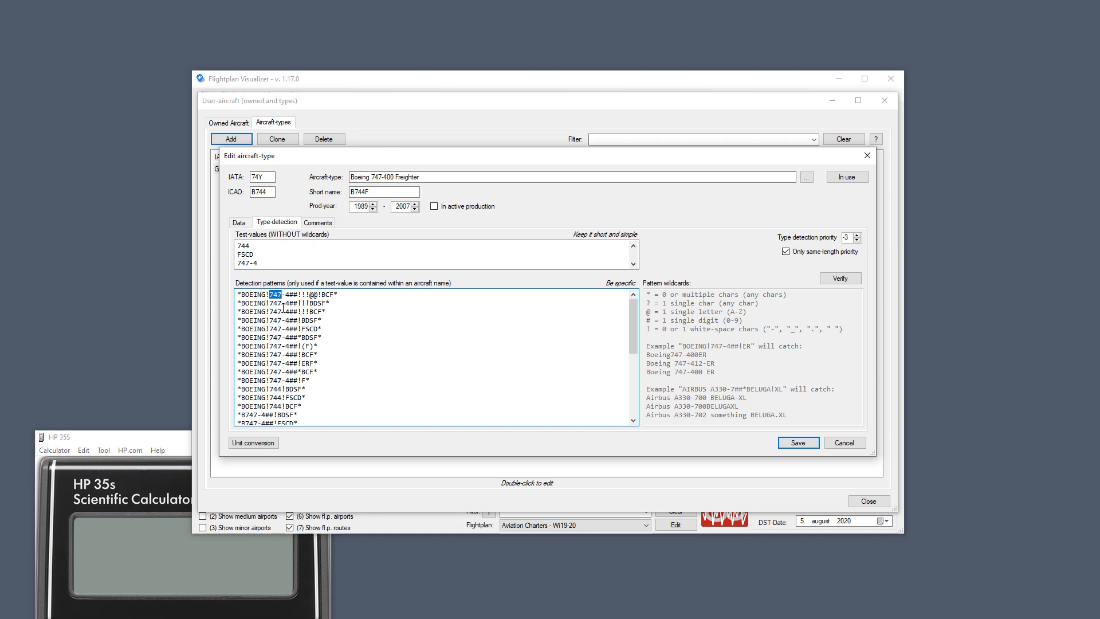
drag(282, 295, 286, 293)
drag(291, 293, 298, 295)
click(286, 294)
drag(286, 294, 298, 294)
click(297, 294)
drag(297, 294, 308, 294)
click(308, 292)
drag(308, 293, 318, 295)
double_click(314, 294)
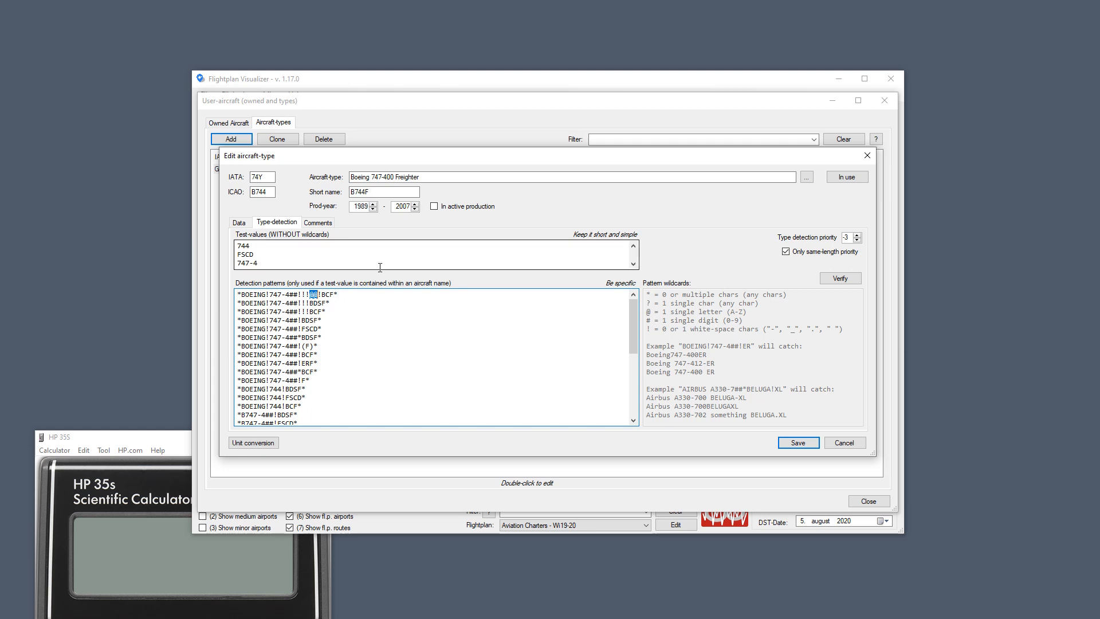
Examine the BDSF, FSCD and F variants among the Boeing 747-400 Freighter's detection patterns.
mouse_move(317, 294)
mouse_down()
mouse_move(334, 295)
mouse_move(310, 312)
mouse_move(322, 311)
mouse_up()
double_click(310, 320)
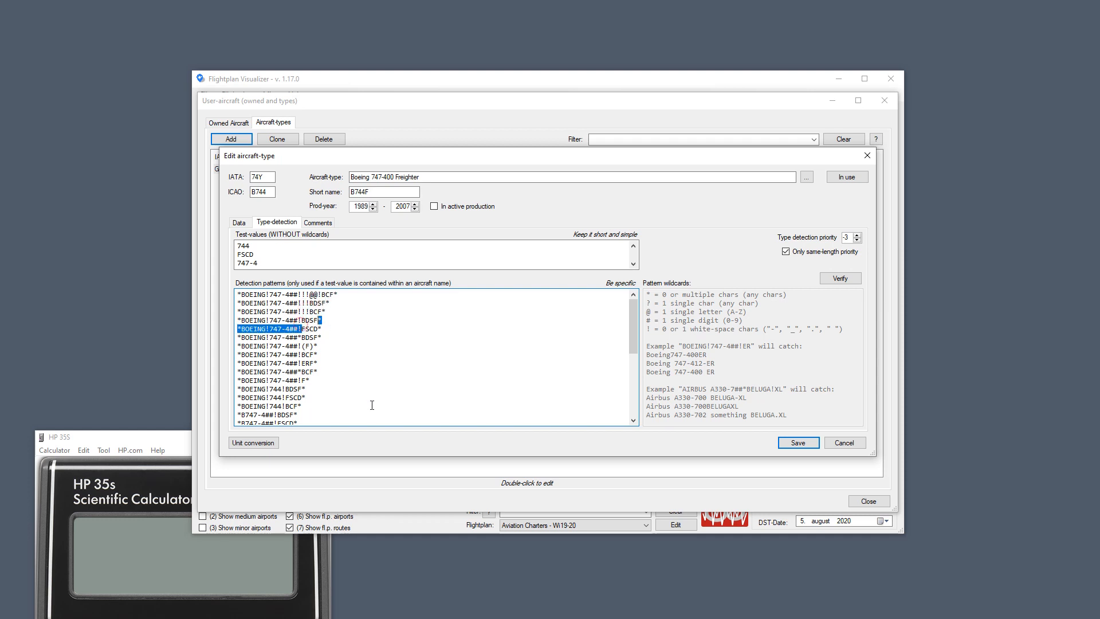
click(314, 381)
double_click(313, 381)
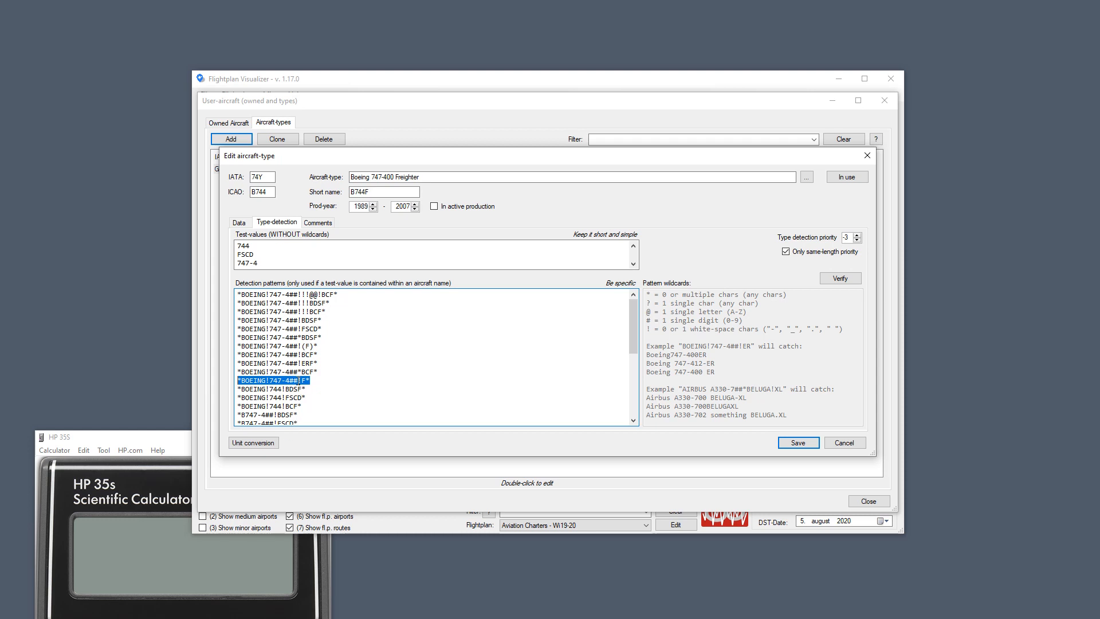
Try replacing the !F ending of the BOEING!747-4##!F pattern and undo the edit.
drag(298, 381, 306, 380)
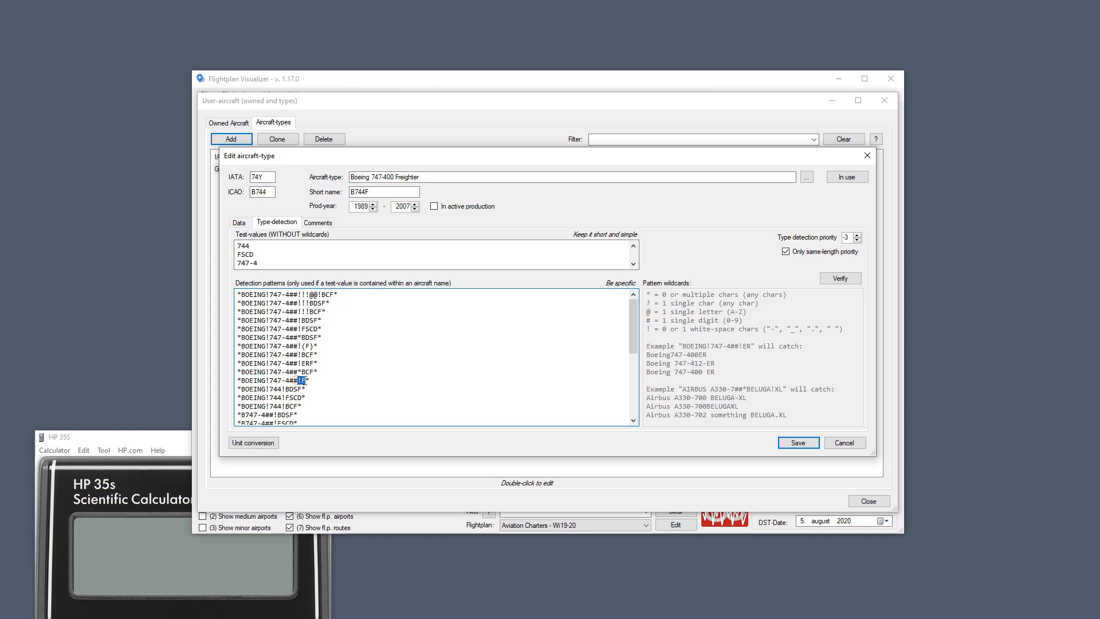
key(Delete)
text(LYCOMING O-360-A1F6D (135 KW))
key(ctrl+z)
Highlight the BOEING!747-4##!F pattern to examine it, and close the Boeing 747-400 Freighter form without saving.
click(298, 379)
click(310, 380)
double_click(313, 381)
drag(314, 380, 218, 381)
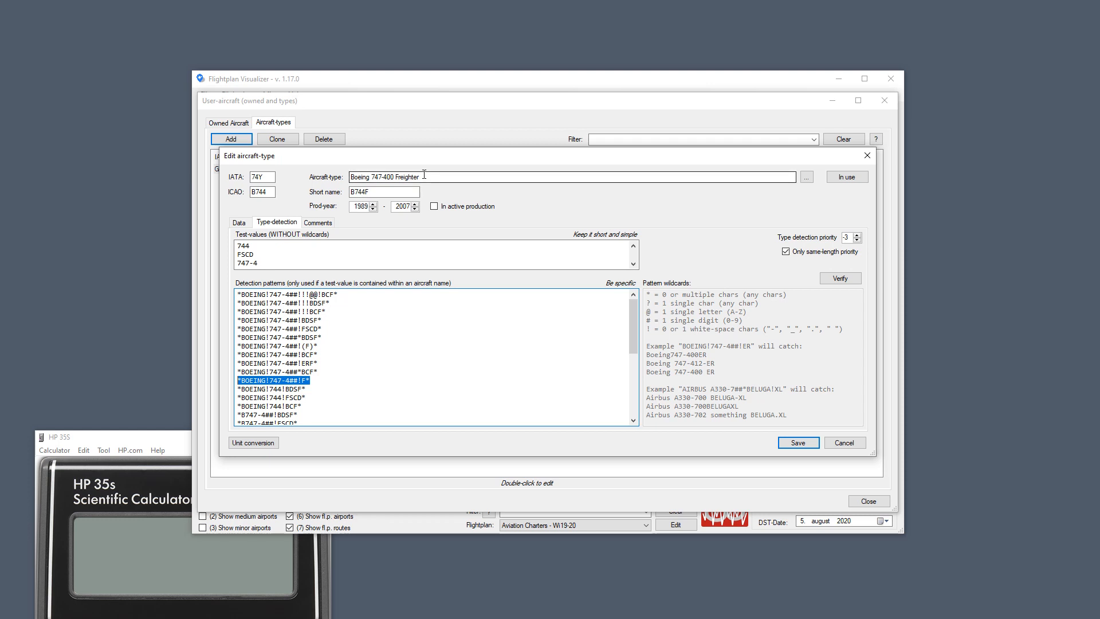
click(867, 155)
click(593, 350)
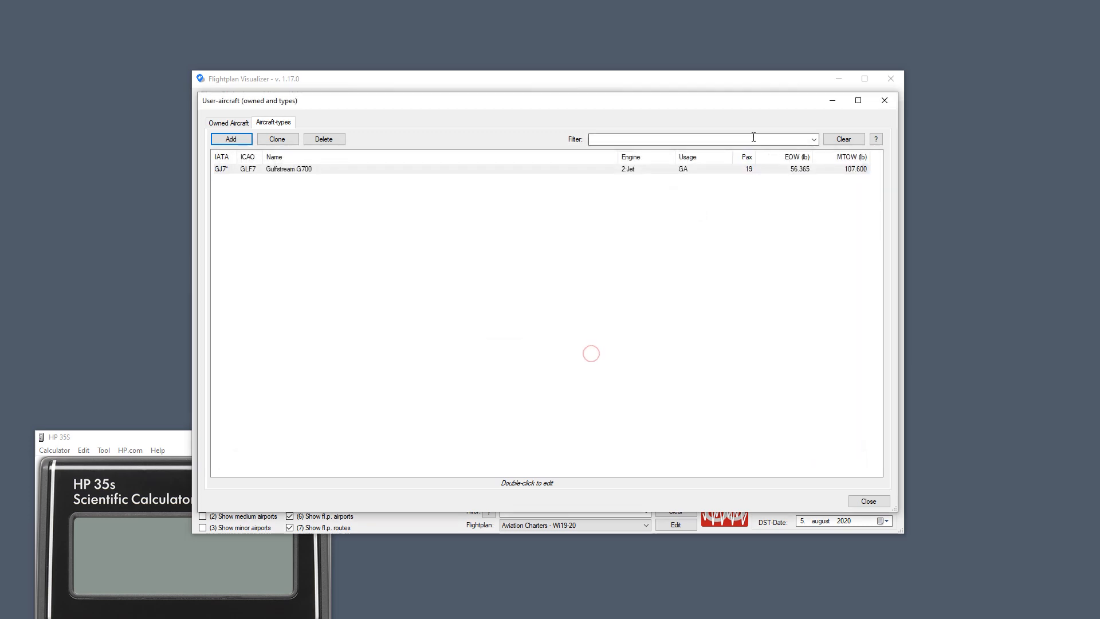
Load the Boeing 747-400 Pax data with all preselected categories into a new aircraft type and show its detection patterns.
click(229, 140)
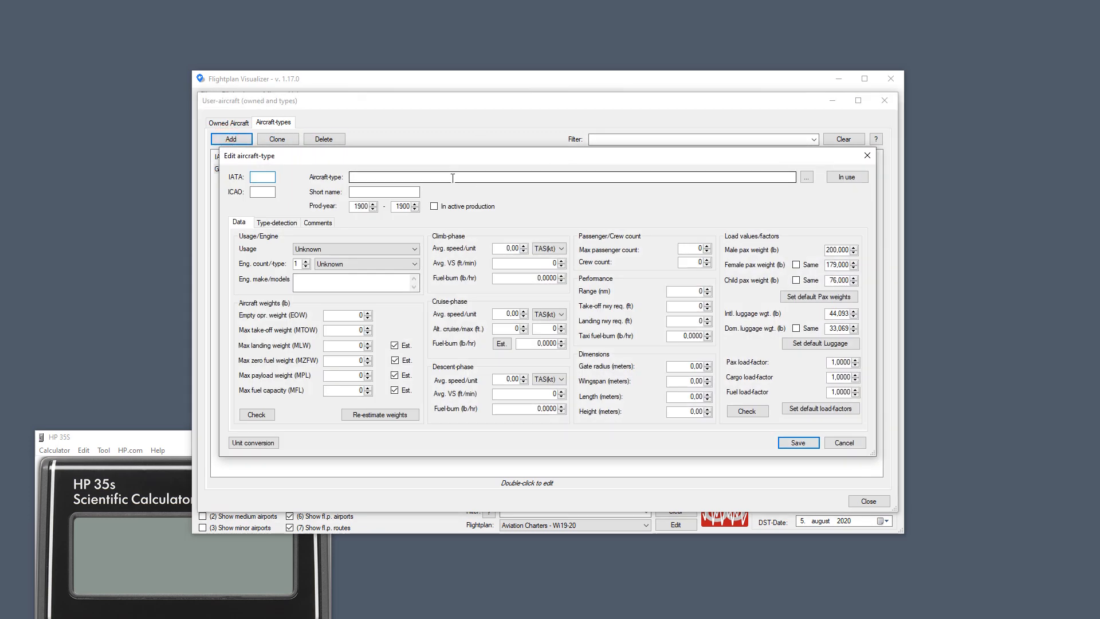
click(806, 177)
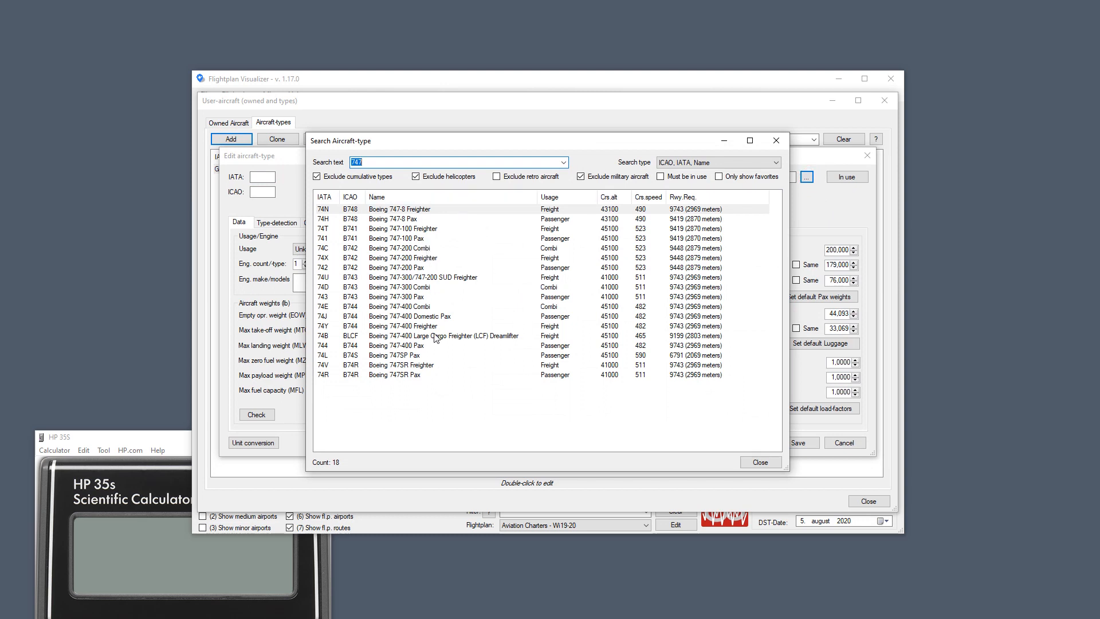
click(408, 297)
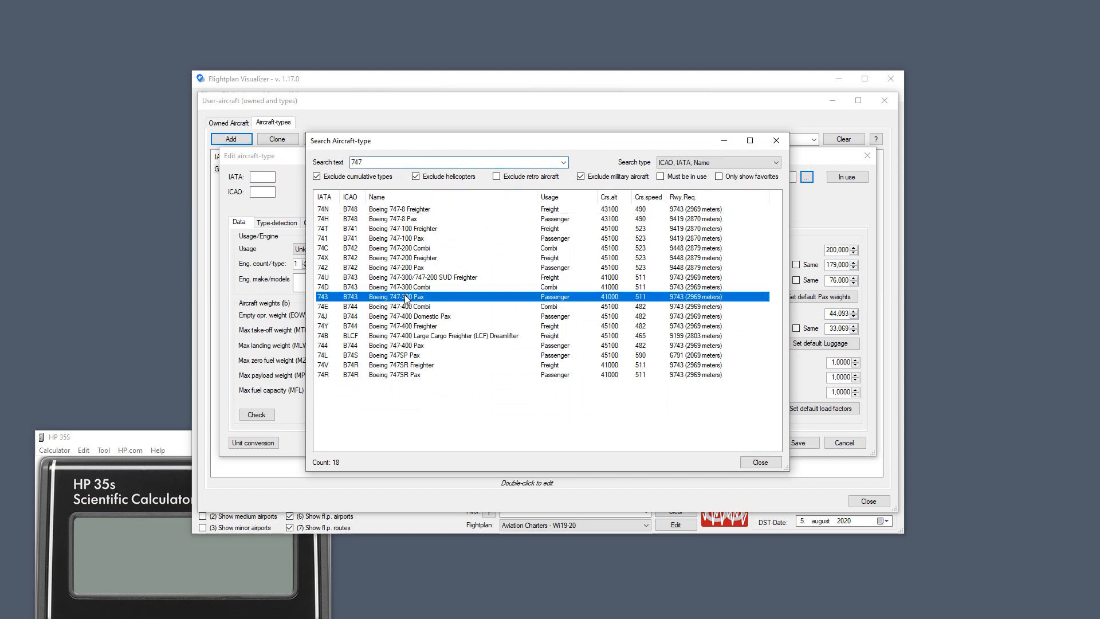
double_click(410, 345)
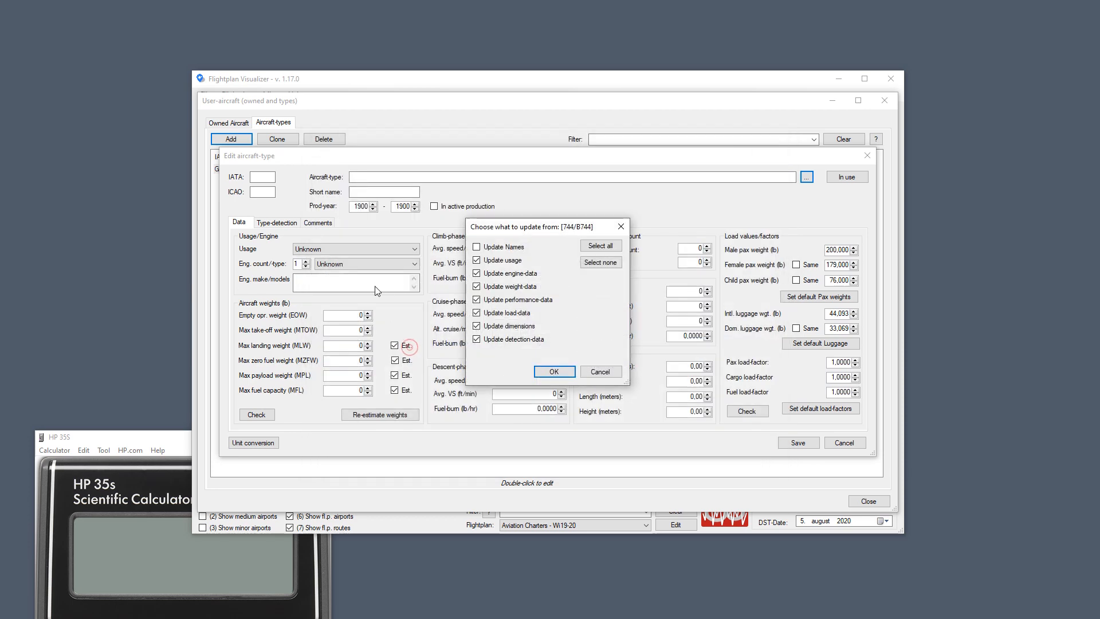
click(543, 372)
click(277, 222)
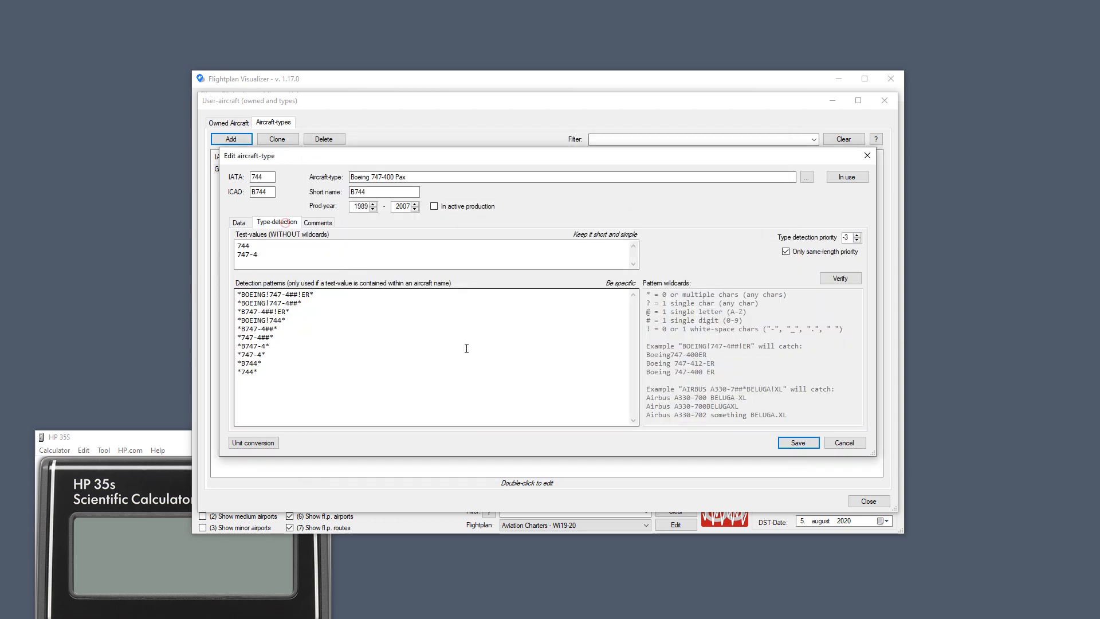
Highlight the BOEING!744 pattern to examine it, and close the Boeing 747-400 Pax form without saving.
double_click(286, 320)
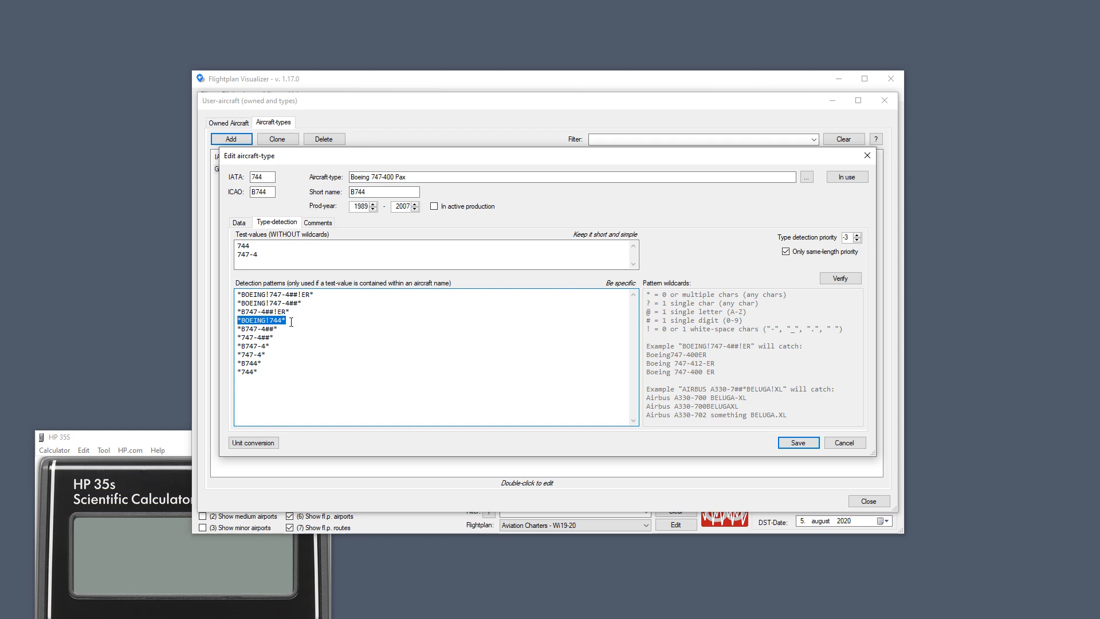
click(866, 155)
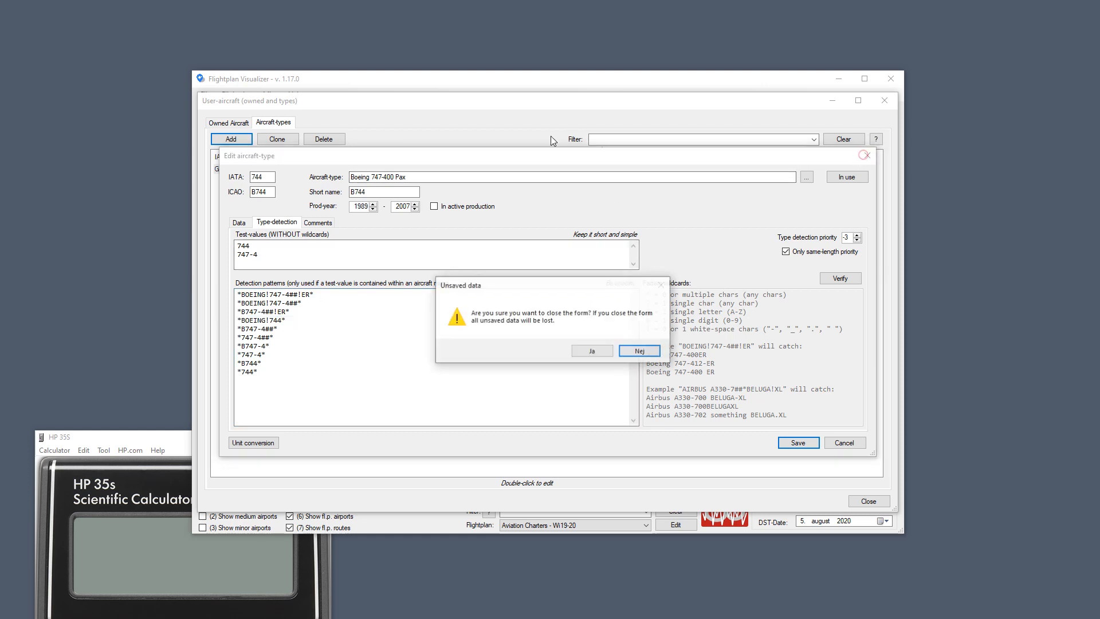
click(592, 350)
Add a new aircraft type with 182 as its name and try to save it.
click(241, 140)
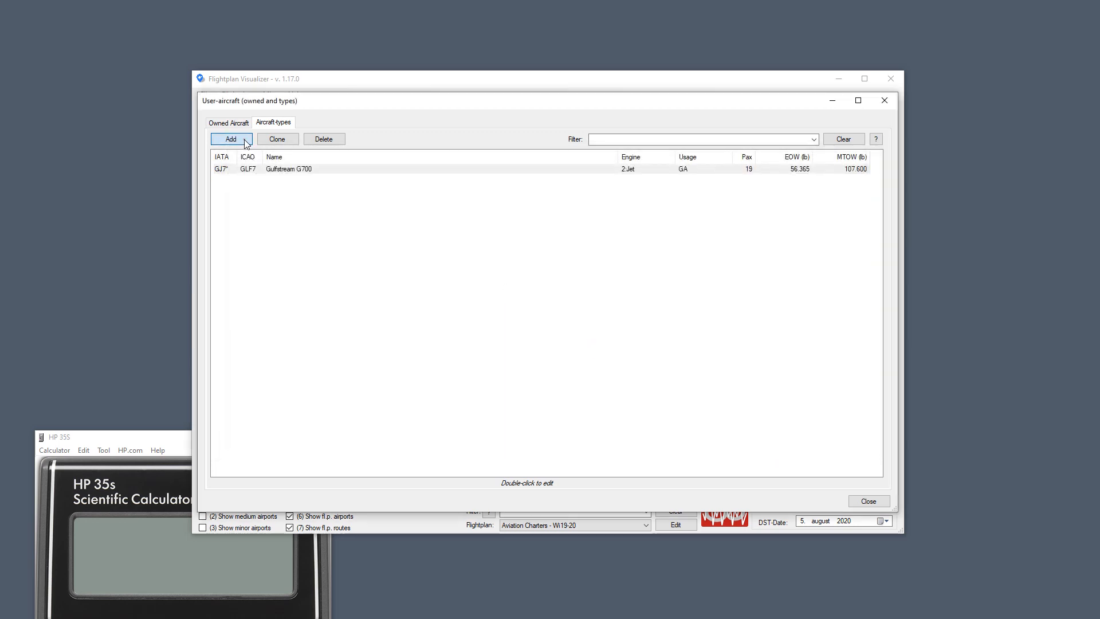
click(375, 177)
text(1)
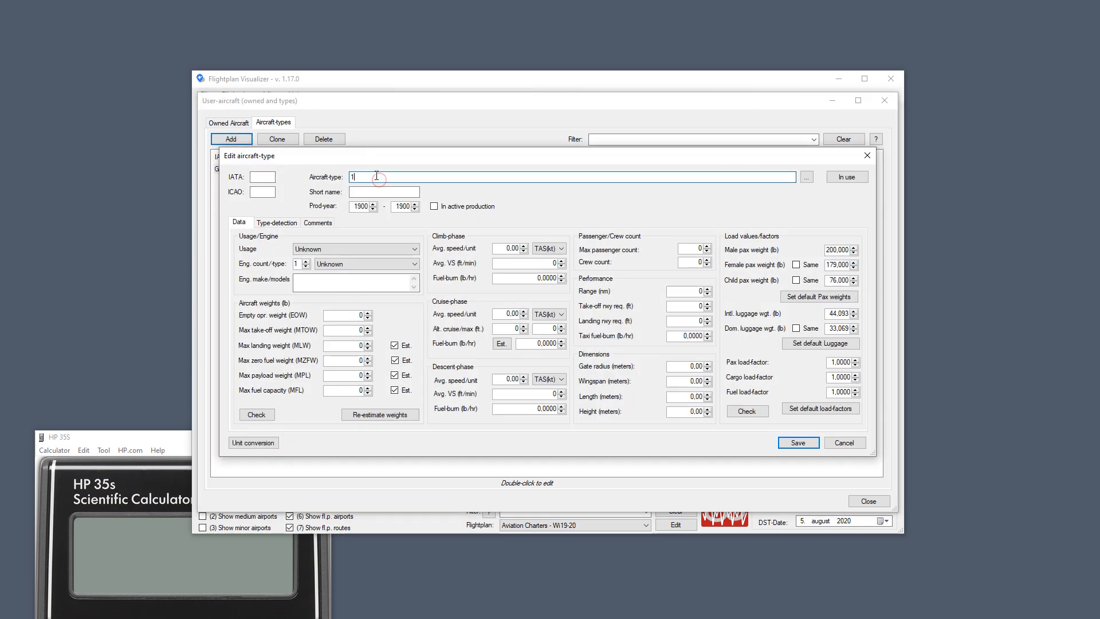
text(890)
key(BackSpace)
key(BackSpace)
text(2)
key(Return)
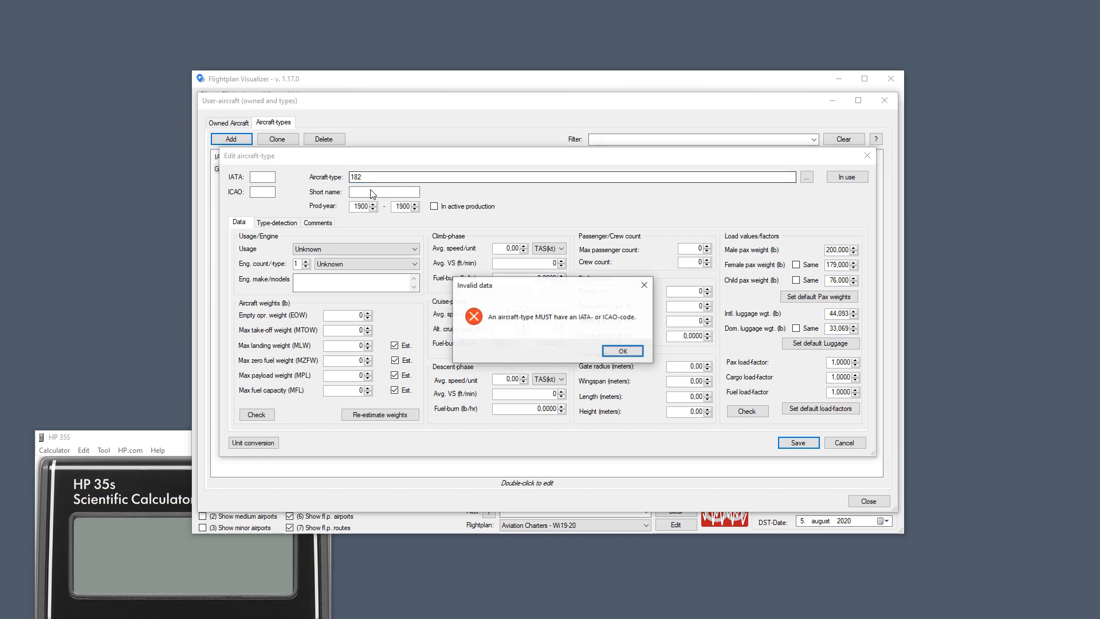
click(616, 347)
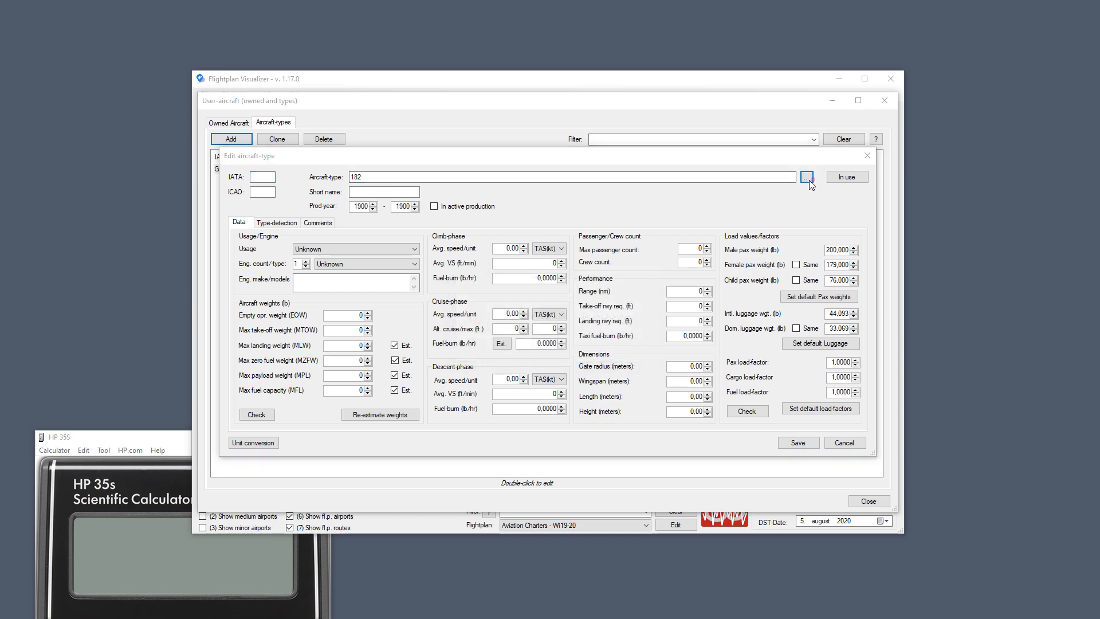
Find the existing 182 type, load the CN1 Cessna data with the preselected categories into the new type, and show its detection patterns.
click(806, 177)
text(182)
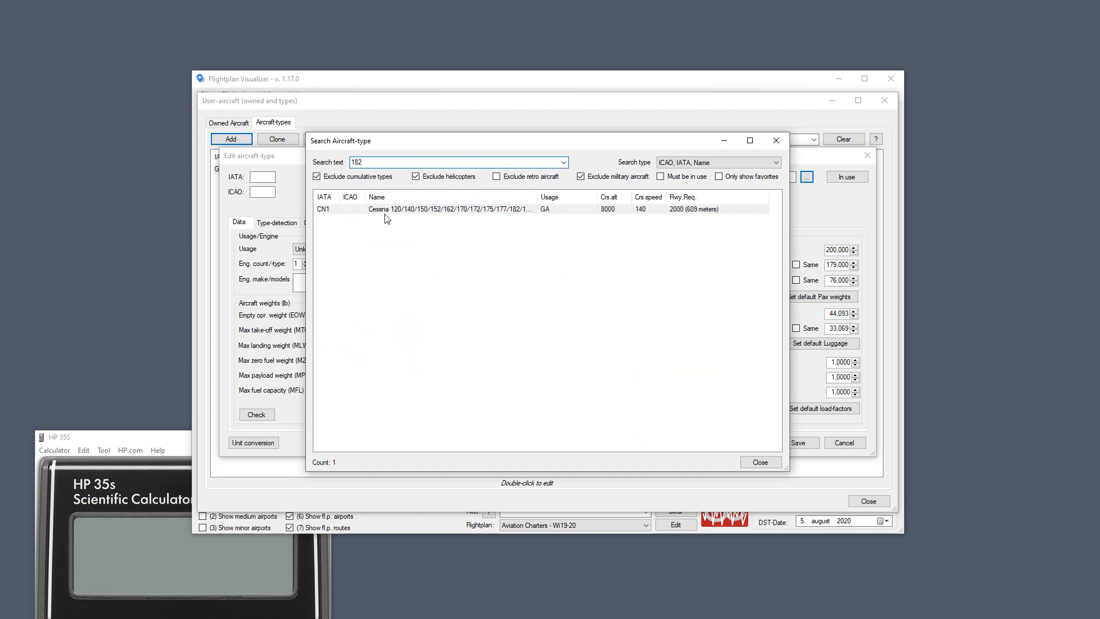
click(380, 211)
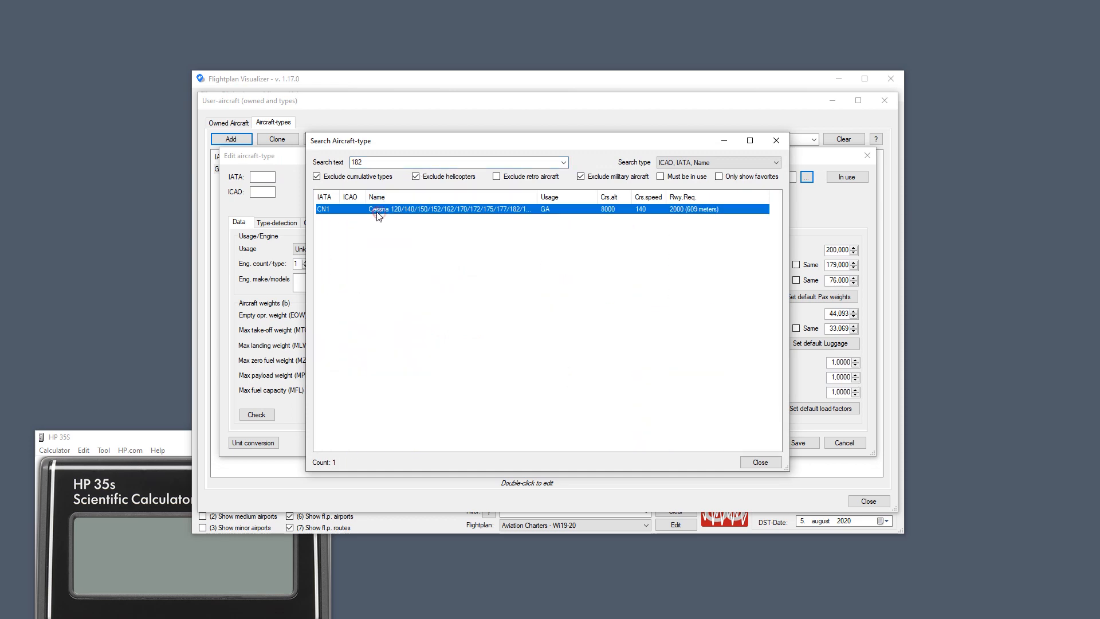
double_click(373, 207)
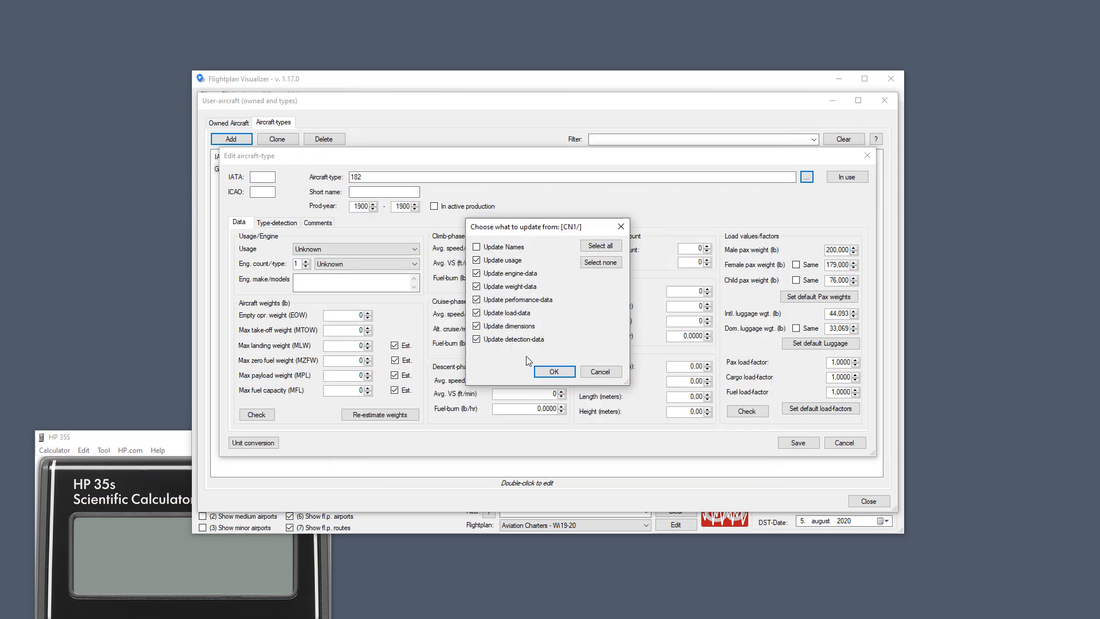
click(550, 369)
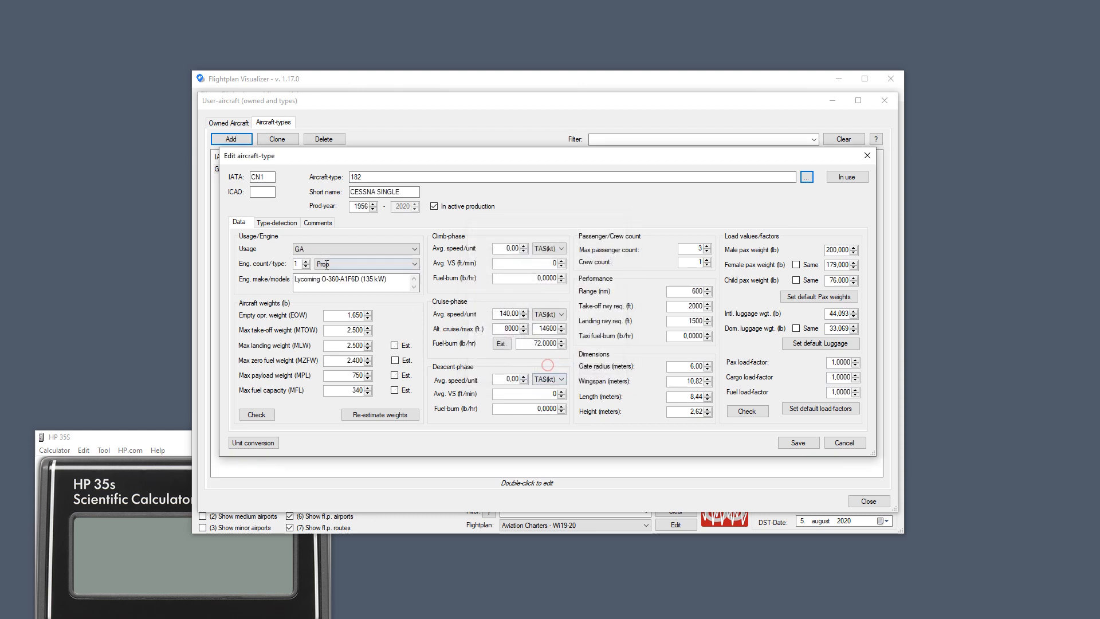
click(285, 222)
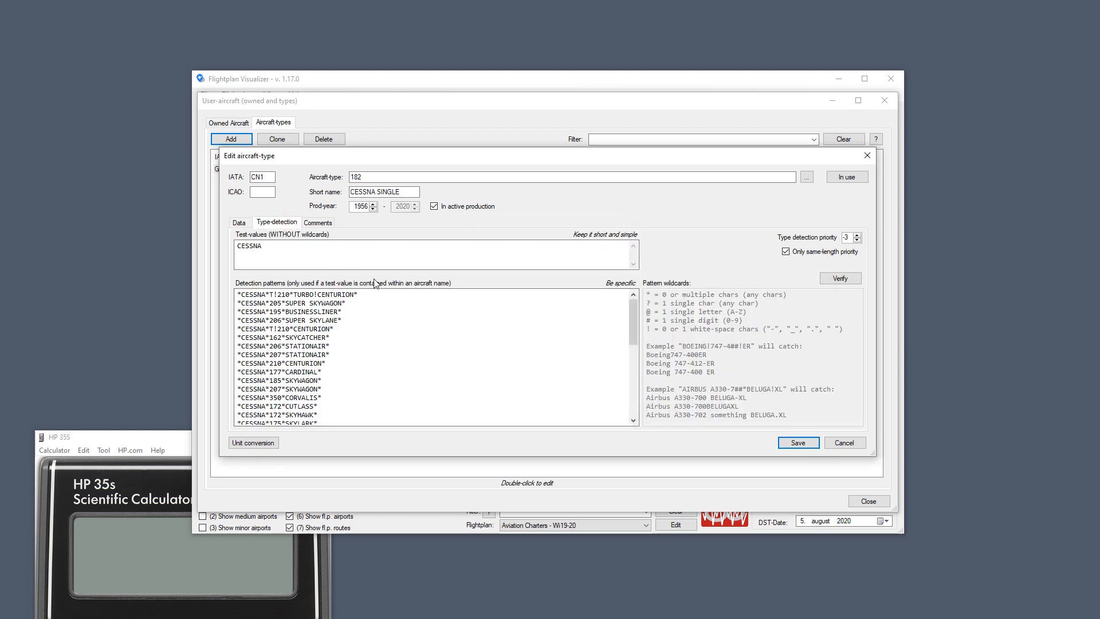
Examine the CESSNA test value and the full list of Cessna detection patterns.
double_click(295, 250)
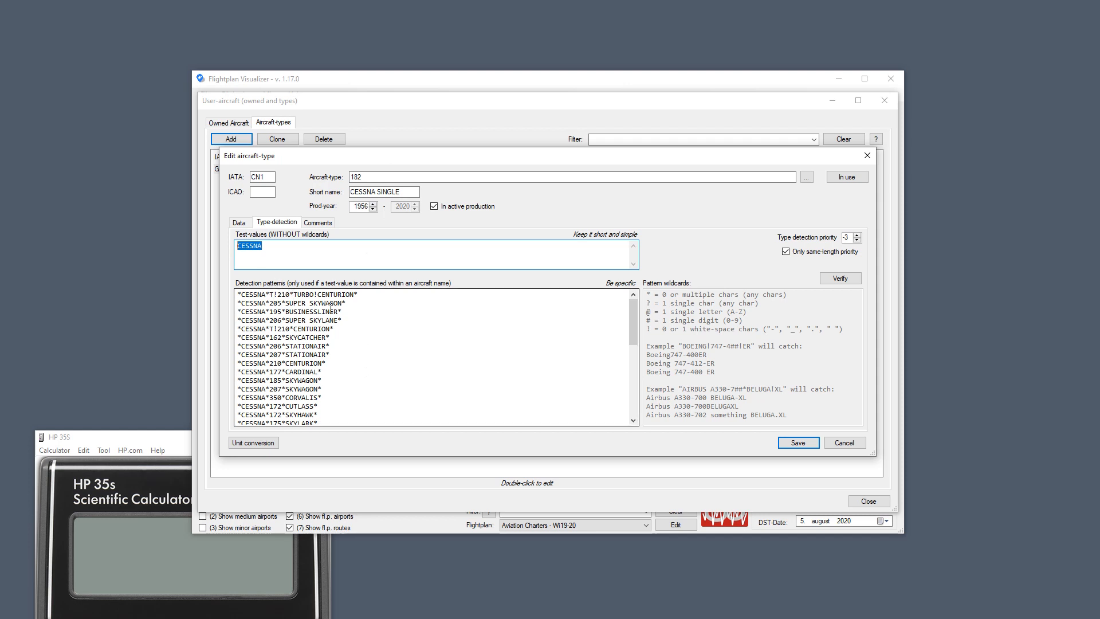
scroll(331, 308, down, 15)
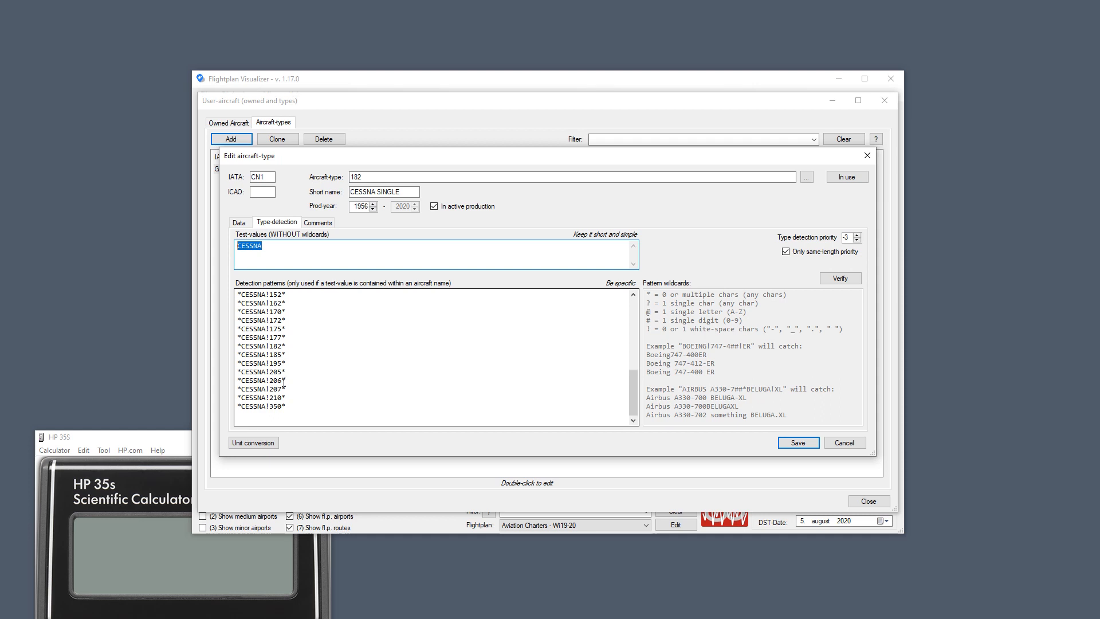
scroll(283, 383, up, 10)
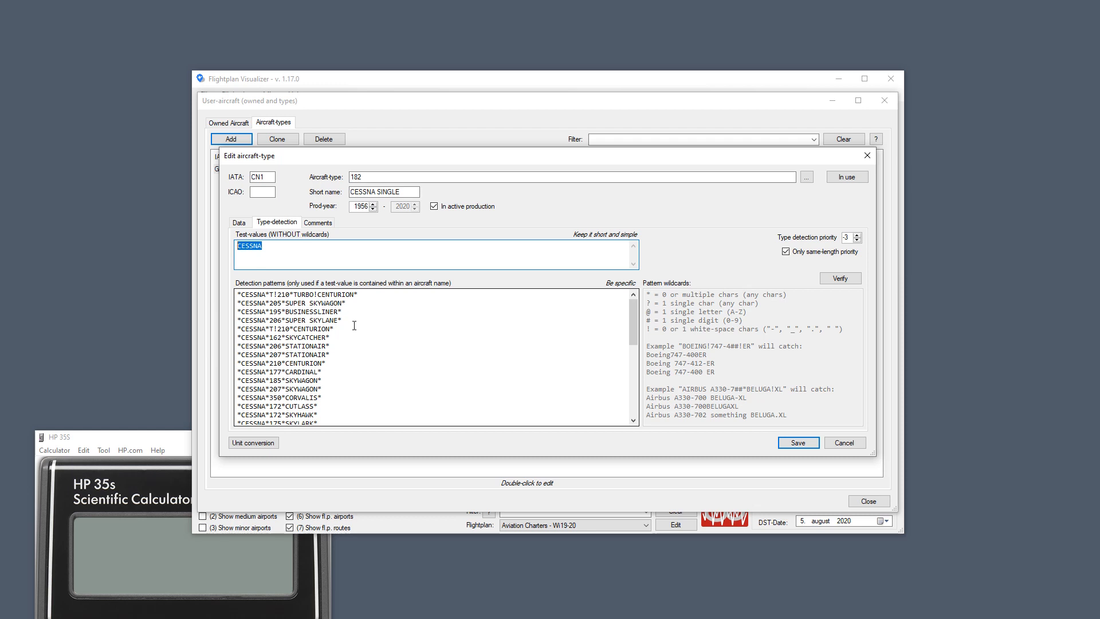
mouse_move(340, 356)
mouse_down()
mouse_move(246, 321)
mouse_move(233, 294)
mouse_up()
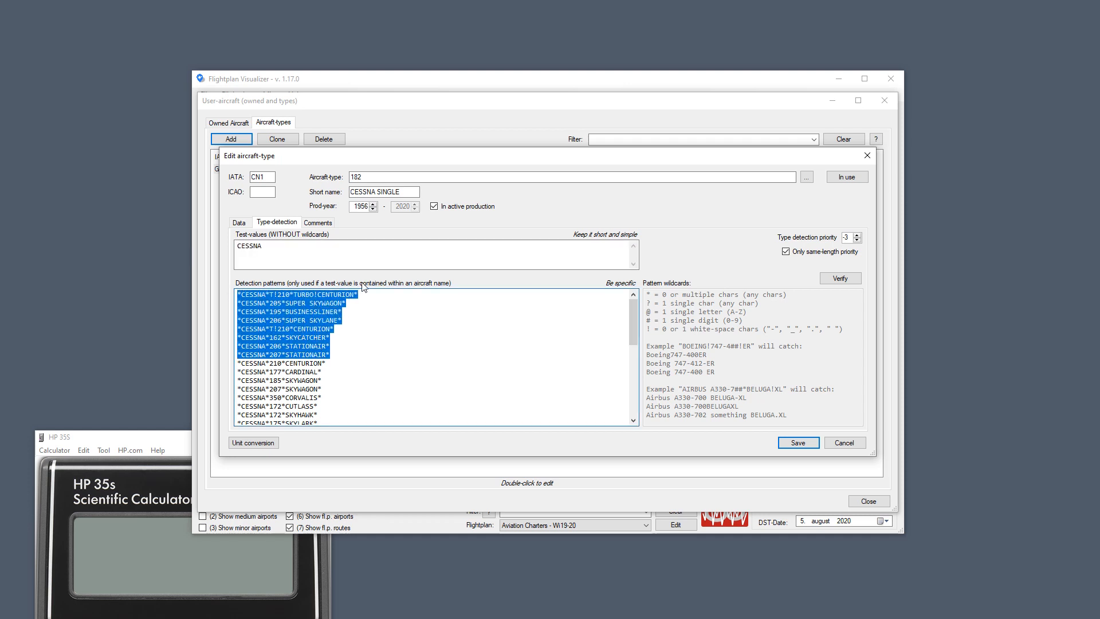
double_click(269, 253)
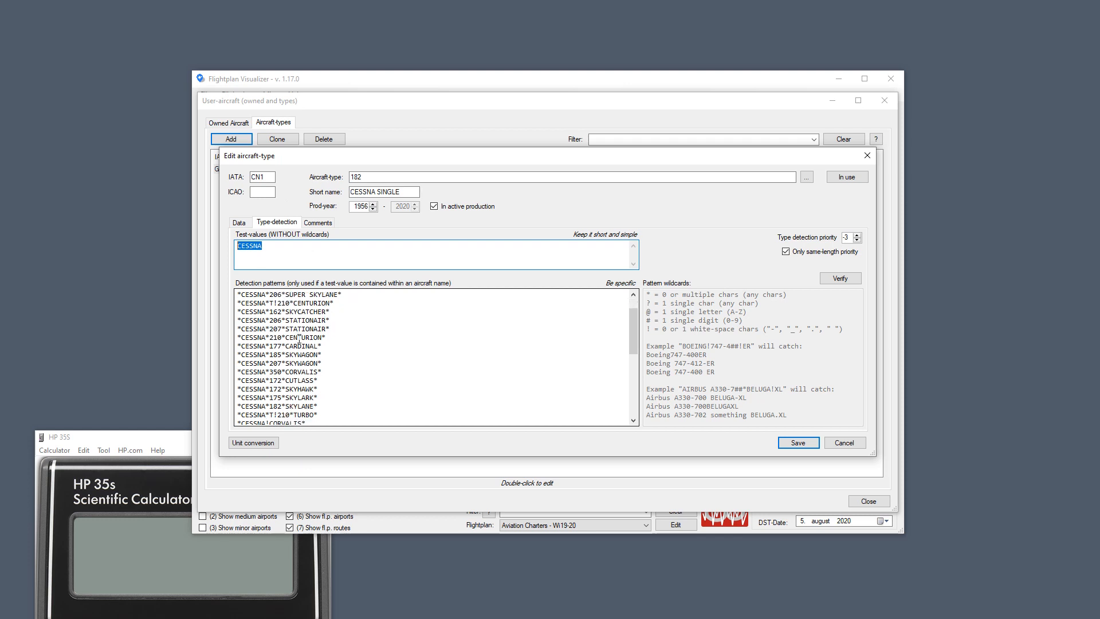
scroll(298, 338, down, 10)
scroll(301, 341, up, 10)
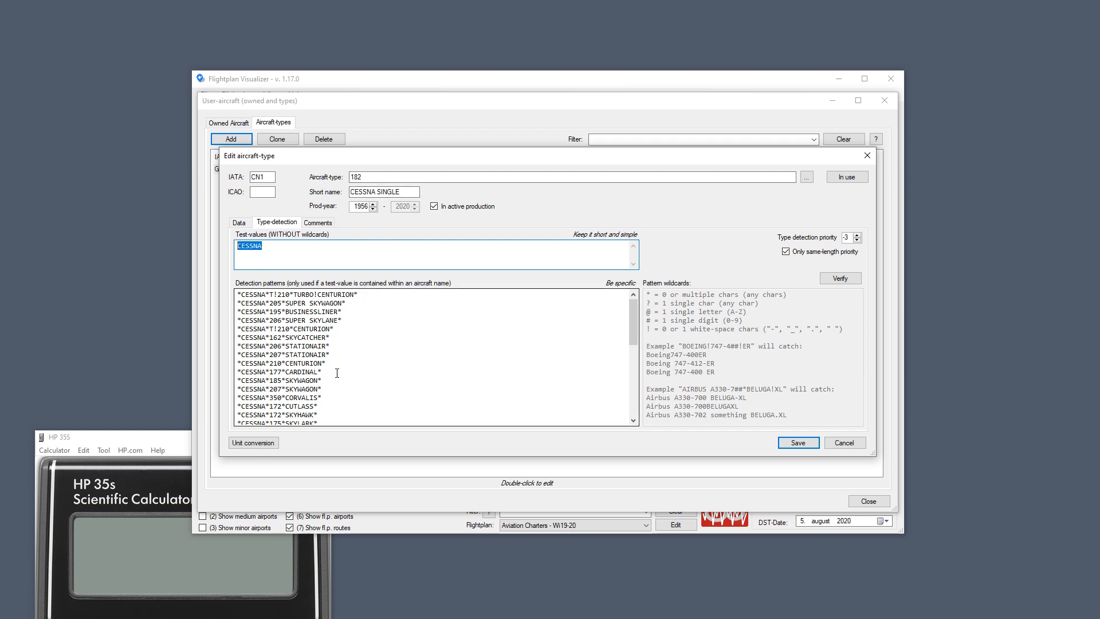
Delete every detection pattern except *CESSNA*182*SKYLANE* and *CESSNA!182*.
scroll(349, 371, down, 1)
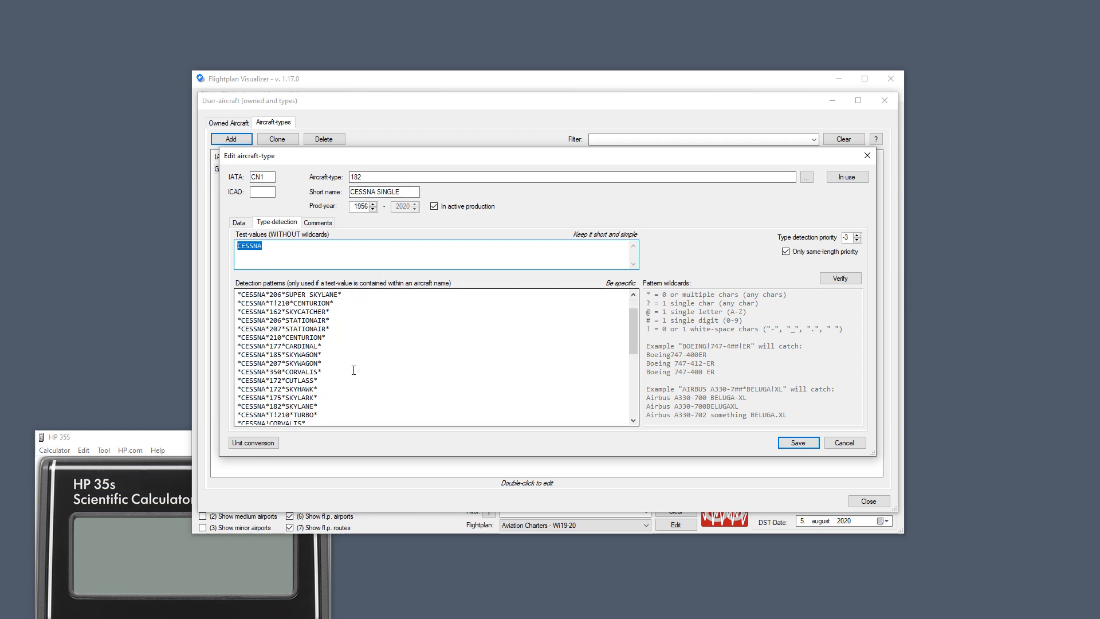
drag(322, 395, 103, 166)
key(Delete)
key(Delete)
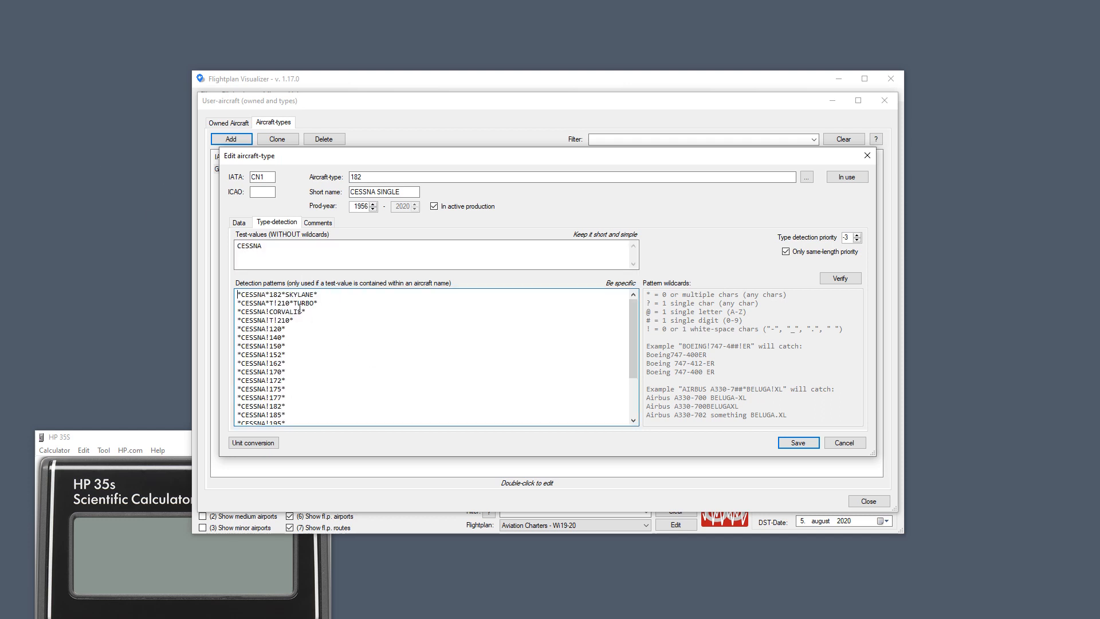
drag(236, 302, 368, 397)
key(Delete)
key(Delete)
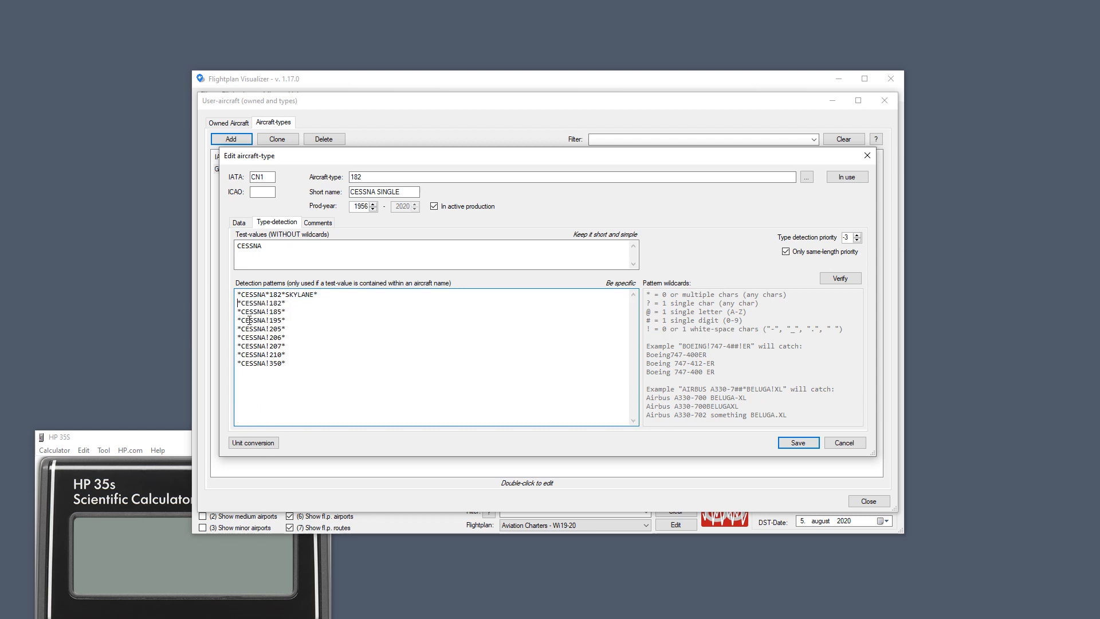
drag(237, 310, 313, 367)
key(Delete)
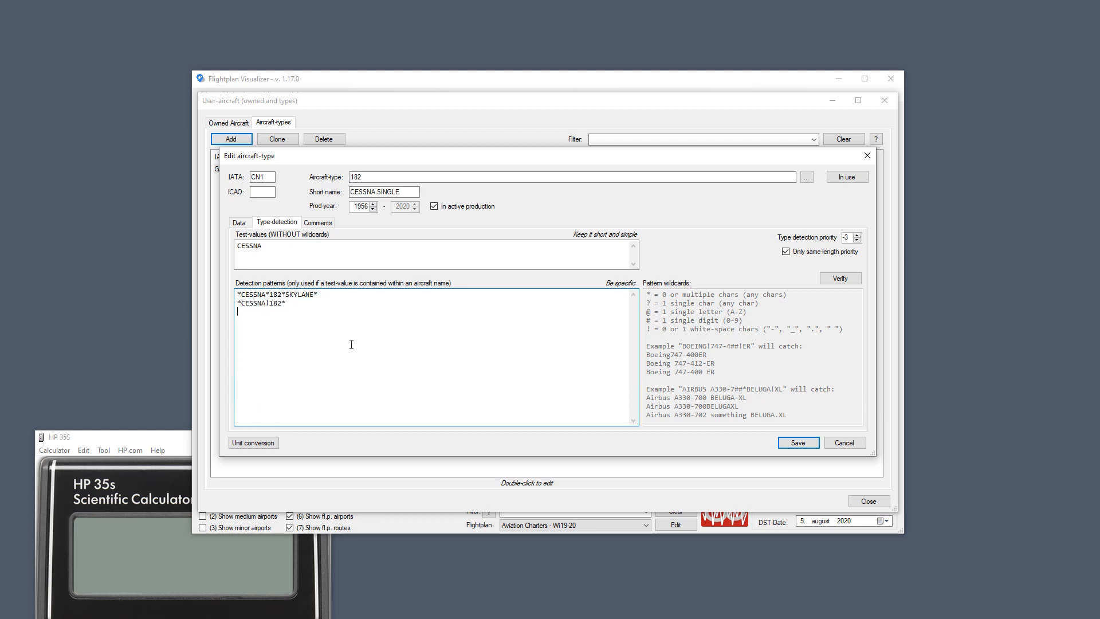
Add the detection pattern *C!182* below the two existing ones by shortening a copied Cessna pattern, and highlight it.
click(321, 311)
click(373, 298)
key(shift+Home)
key(ctrl+c)
key(End)
key(Return)
key(ctrl+v)
key(Delete)
key(Delete)
key(Delete)
key(Delete)
key(Delete)
click(249, 313)
double_click(268, 312)
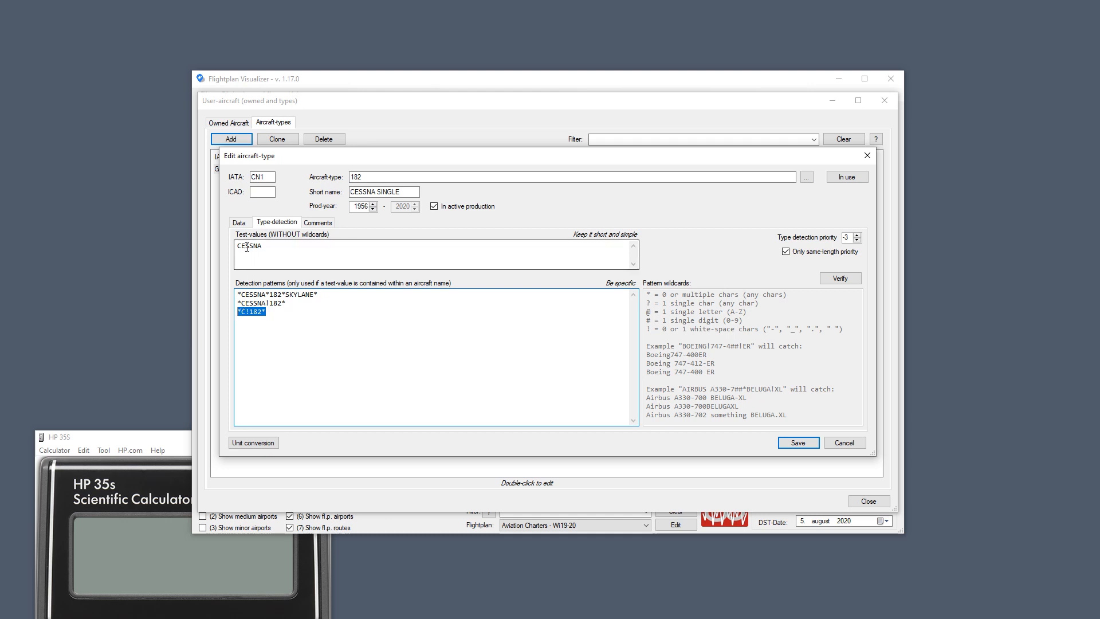
double_click(270, 313)
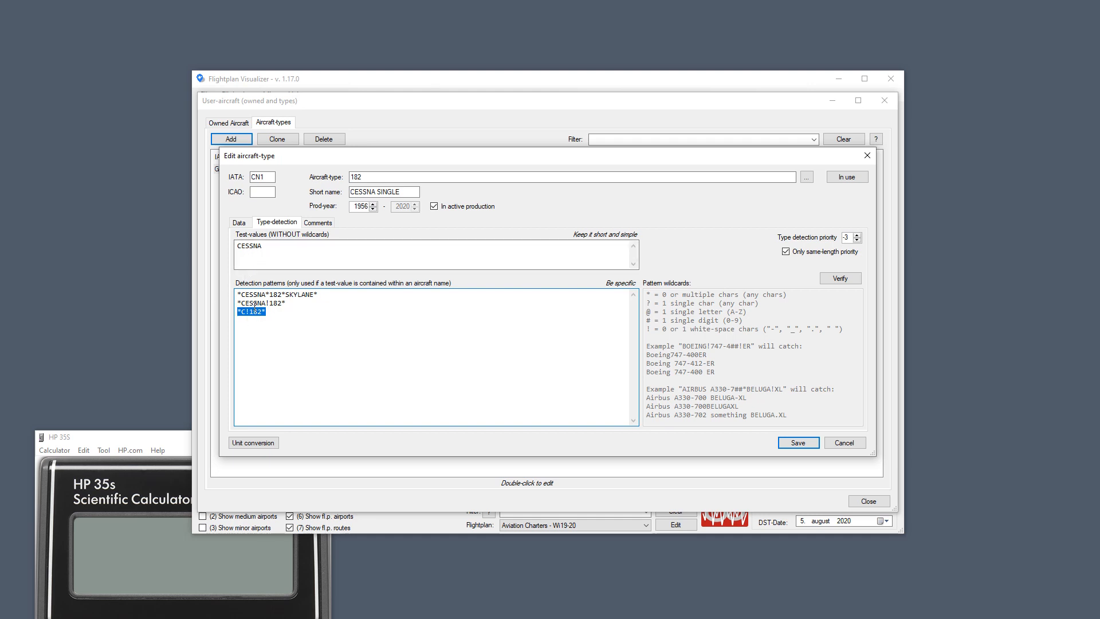
Verify the detection patterns, examine the message about *C!182*, and close the report.
click(833, 280)
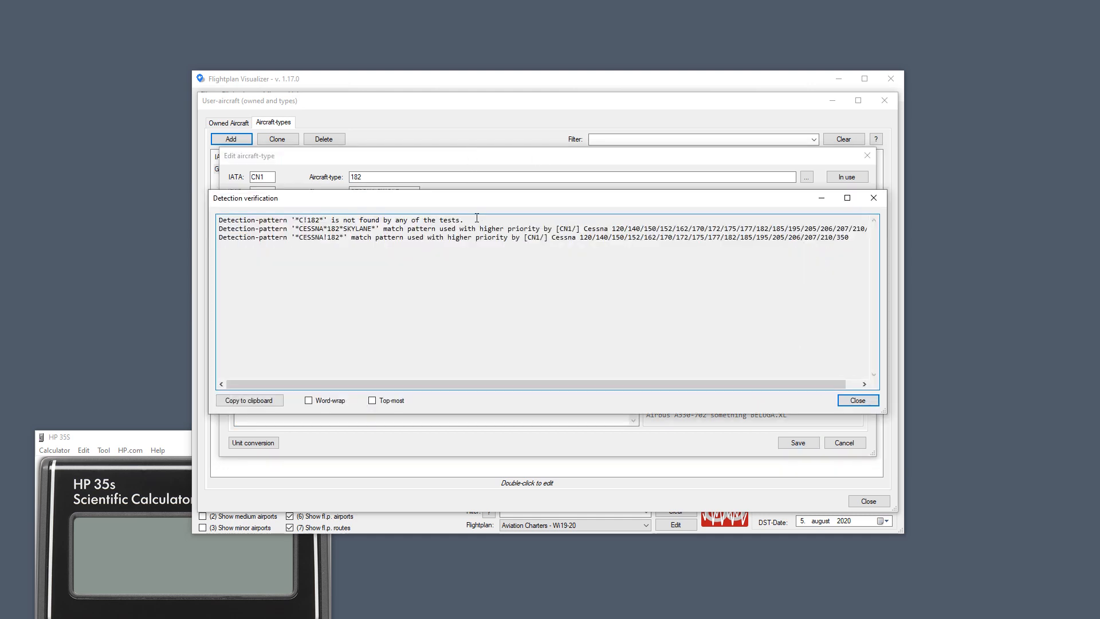
drag(465, 219, 218, 221)
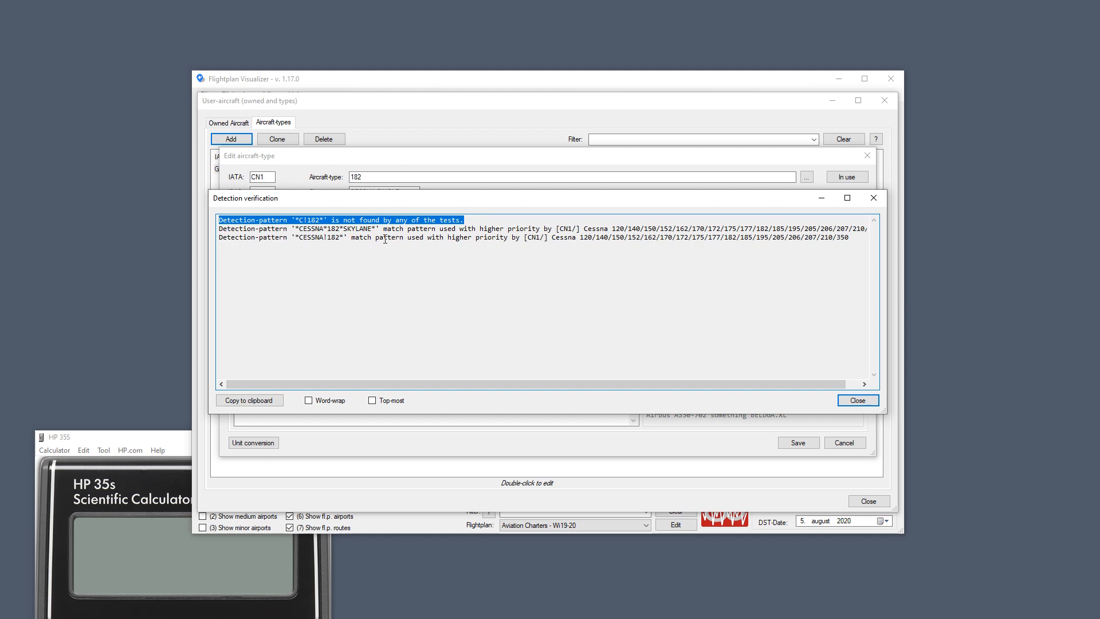
click(871, 197)
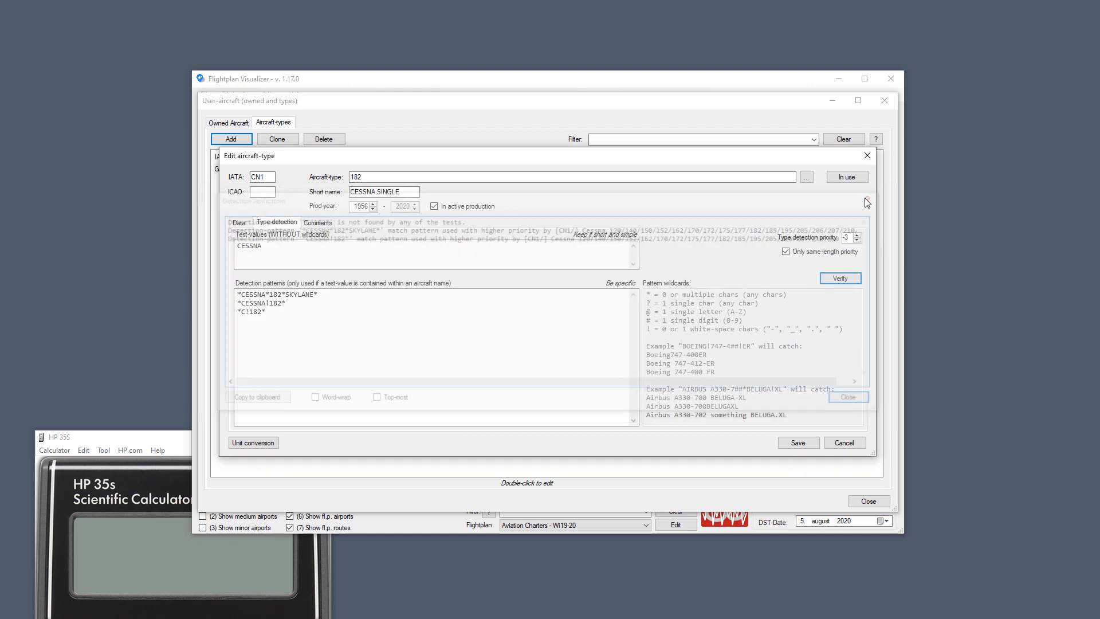
Replace the test value with 182 and verify the patterns again, examining the type named in the first reported match.
double_click(317, 247)
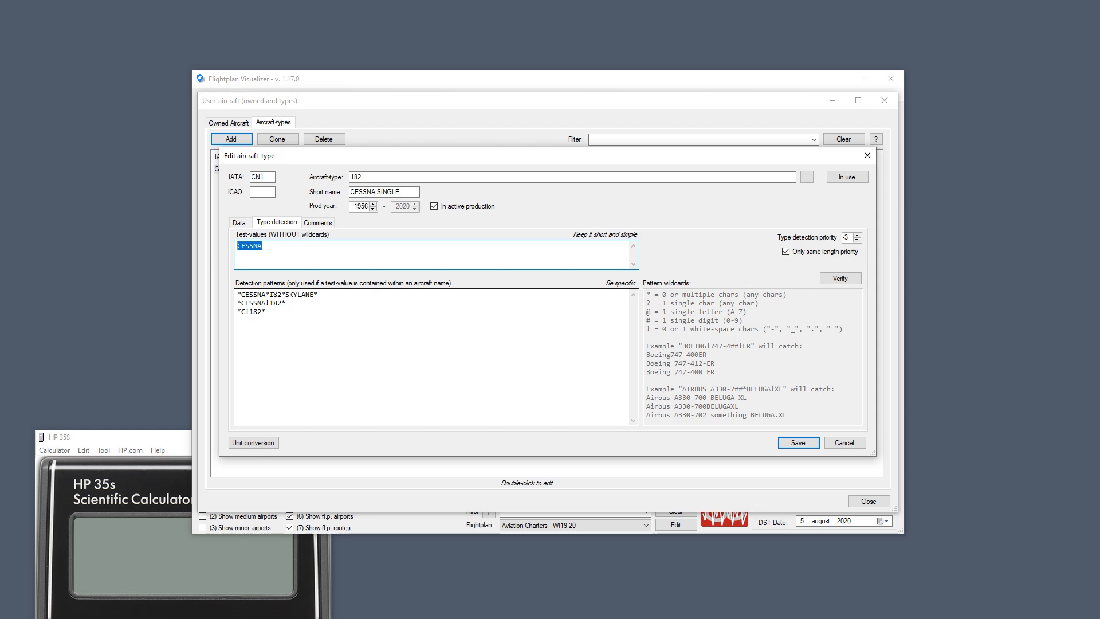
text(18)
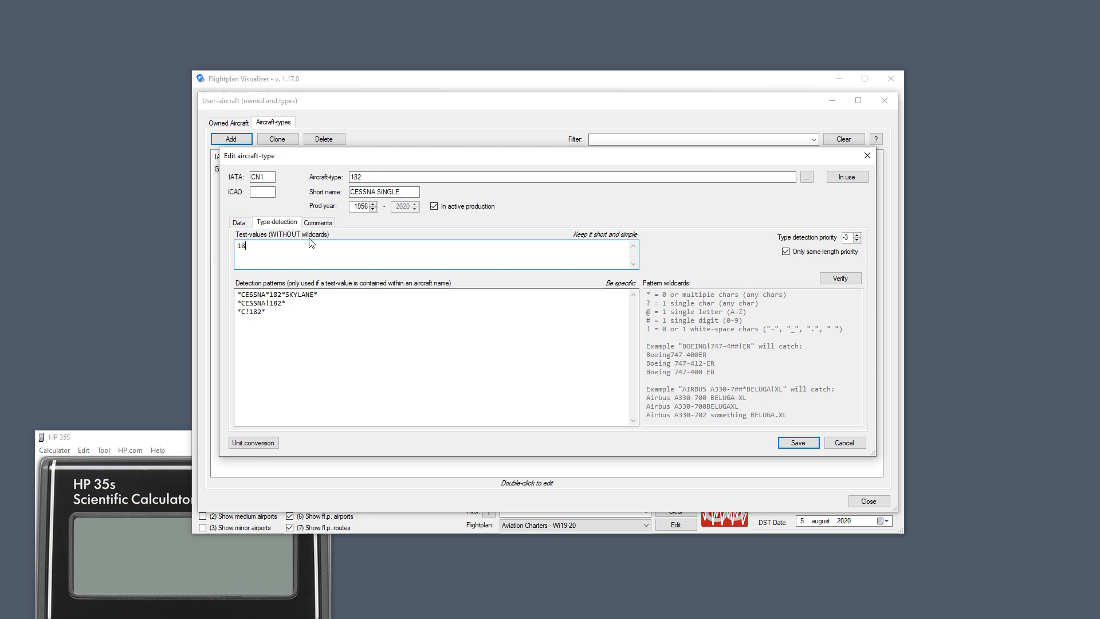
text(2)
click(839, 279)
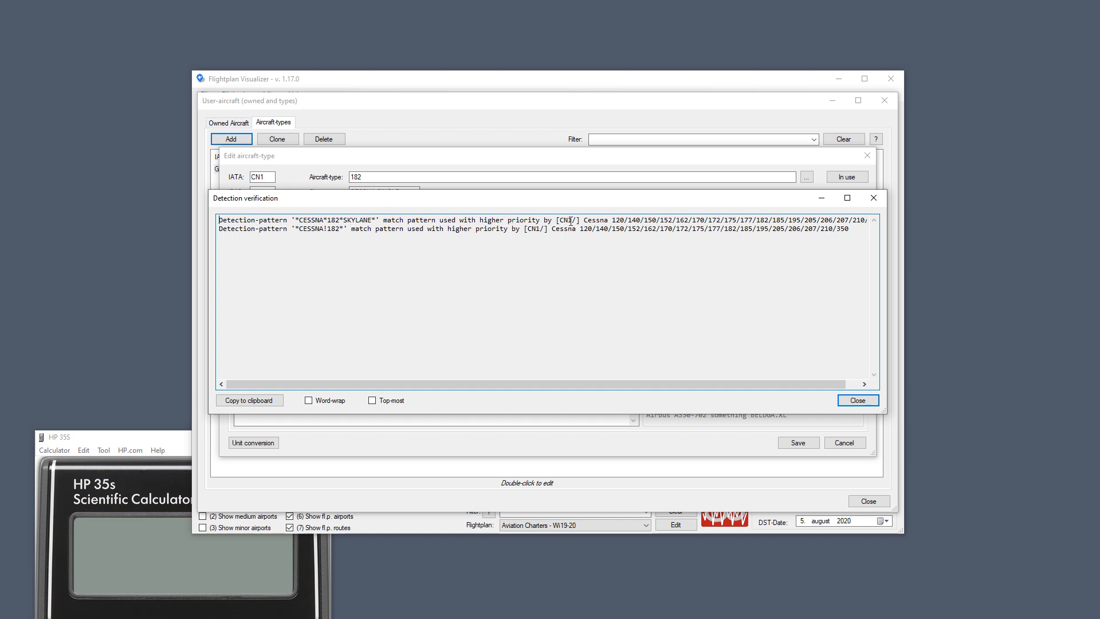
drag(458, 220, 882, 216)
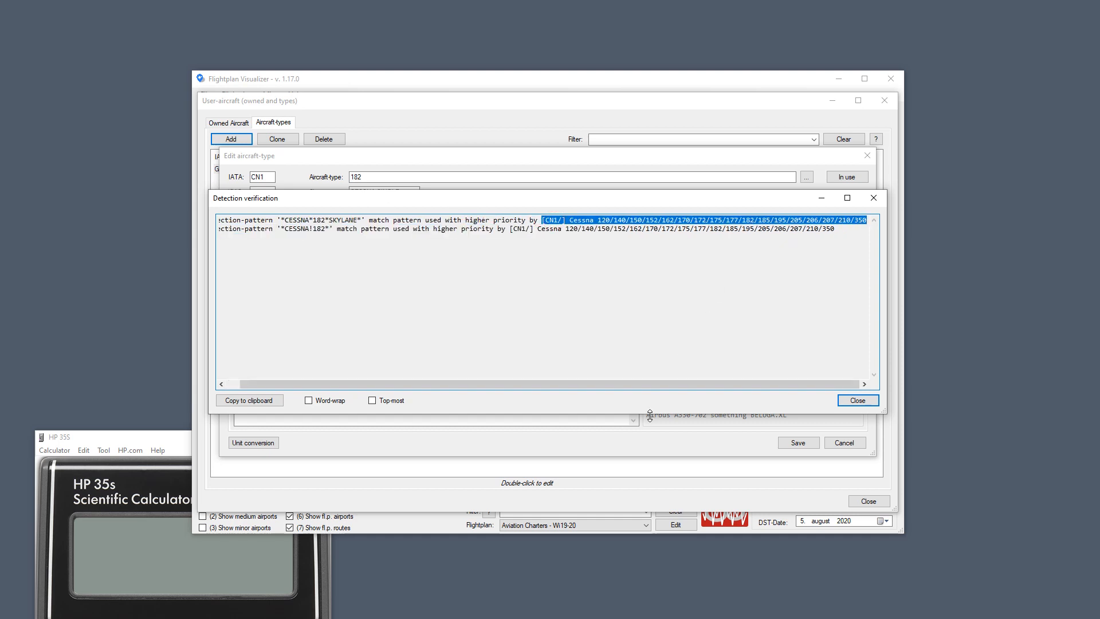
drag(623, 386, 577, 379)
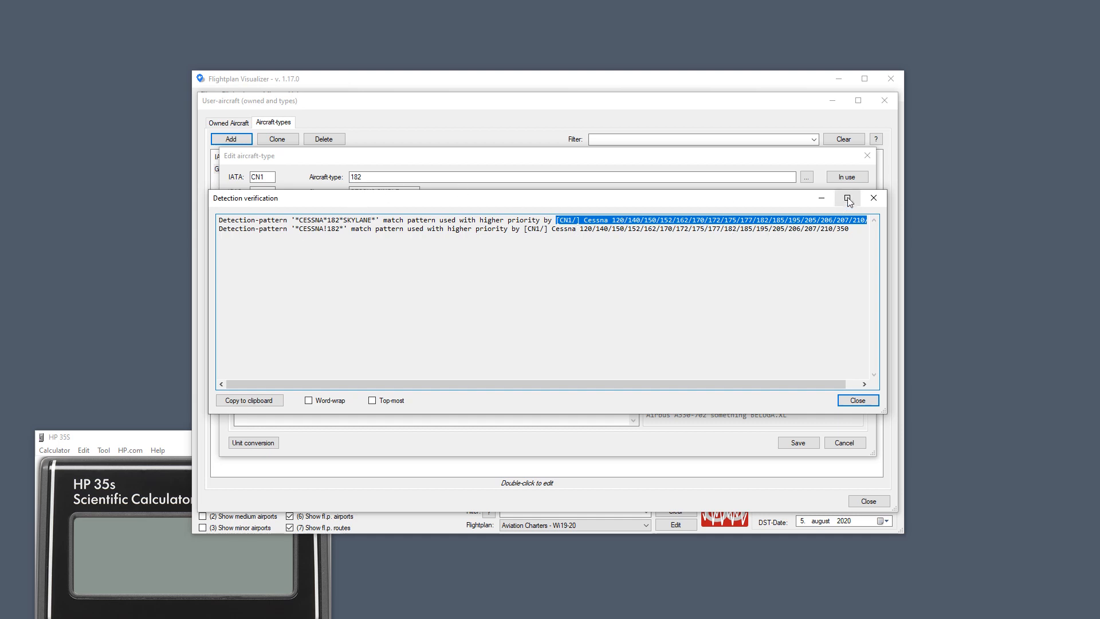
click(874, 198)
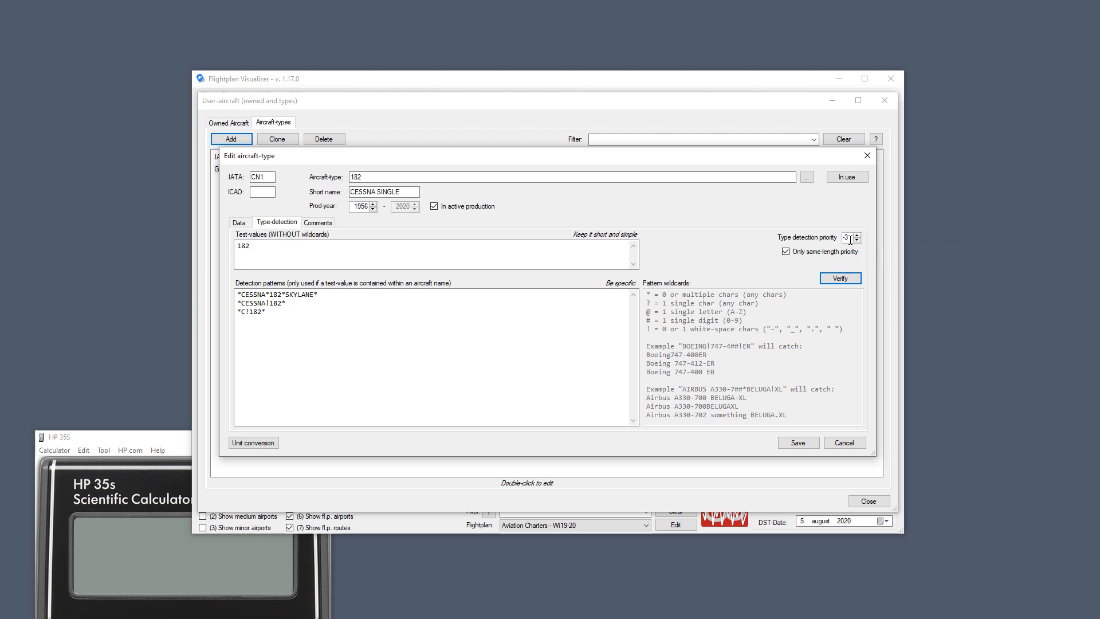
Raise the type detection priority to 3.
click(856, 235)
click(856, 235)
click(857, 234)
mouse_move(851, 238)
click(857, 235)
click(857, 235)
click(856, 235)
Verify the patterns at the new priority, examine the reported matches, and close the 182 type form without saving.
click(852, 279)
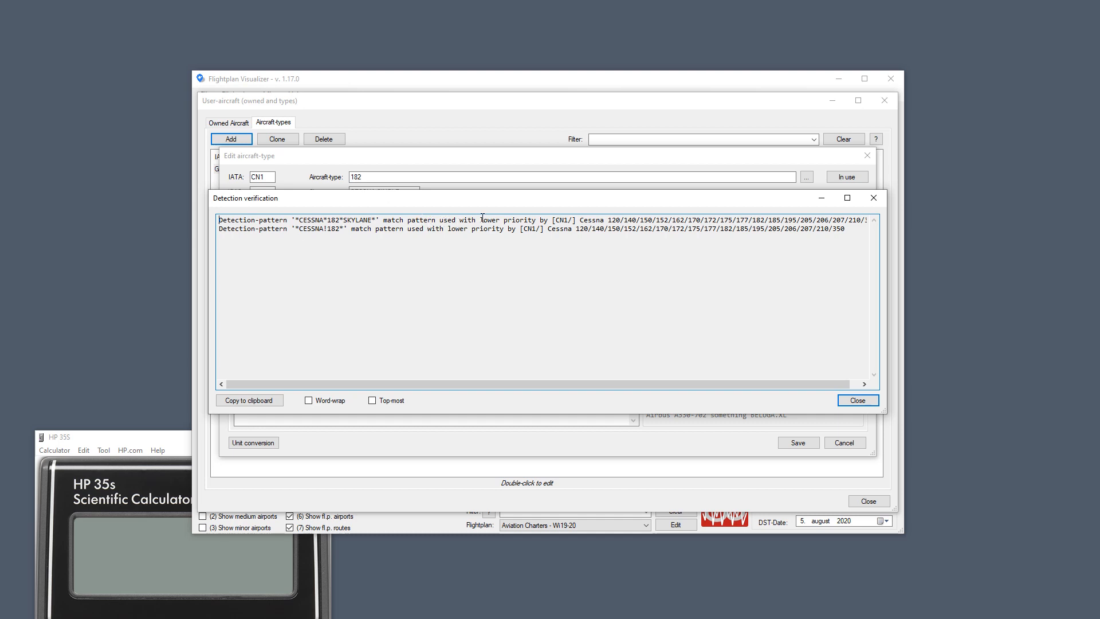
drag(455, 220, 549, 220)
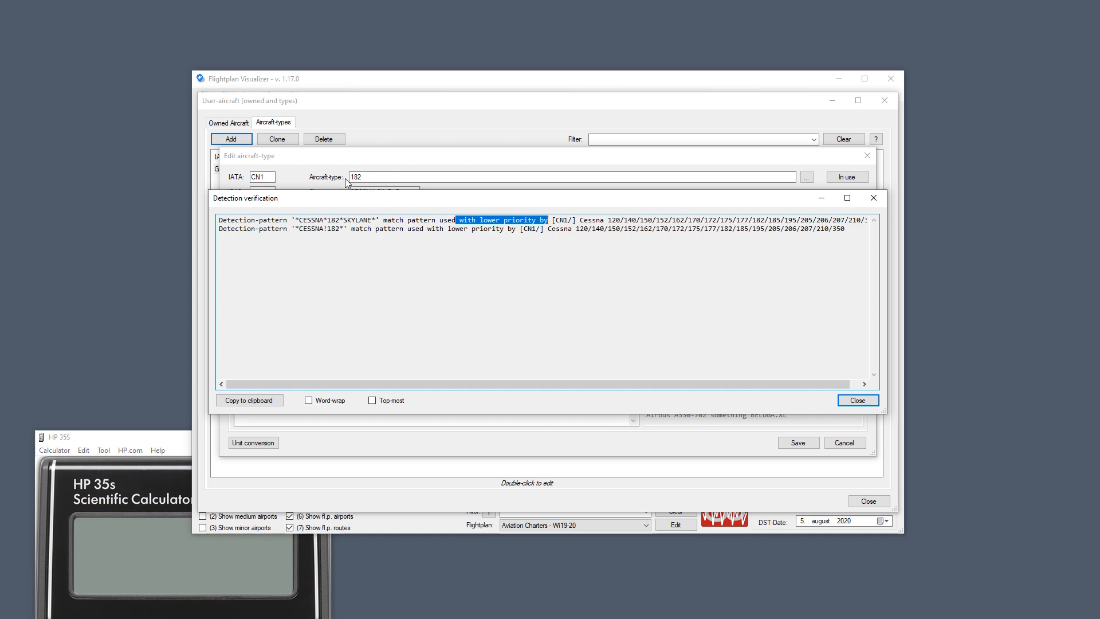
click(873, 198)
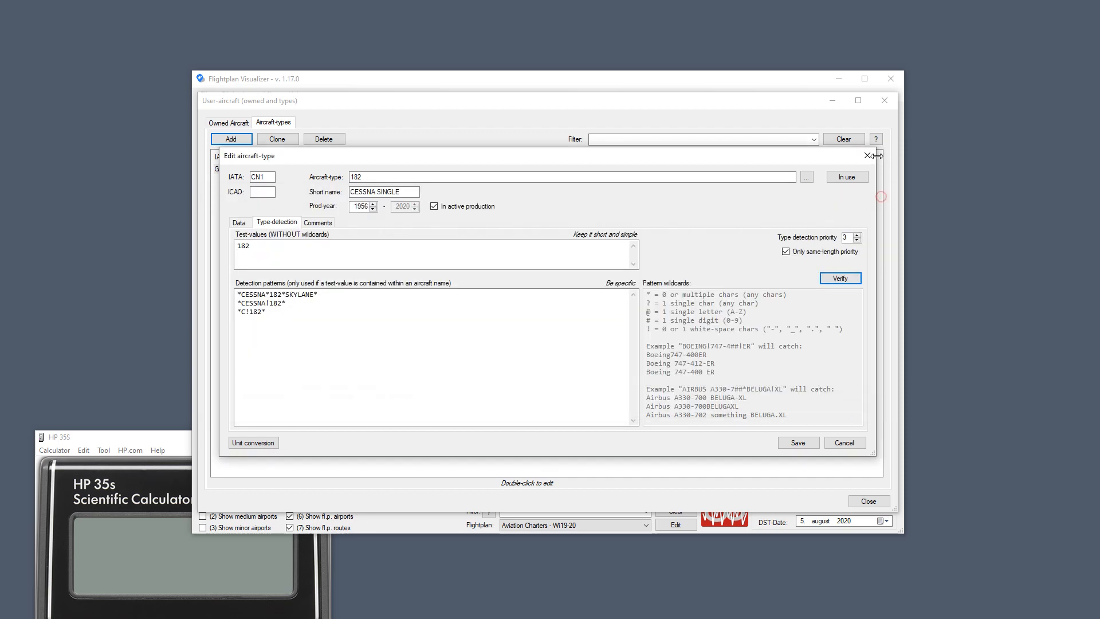
click(867, 155)
click(599, 354)
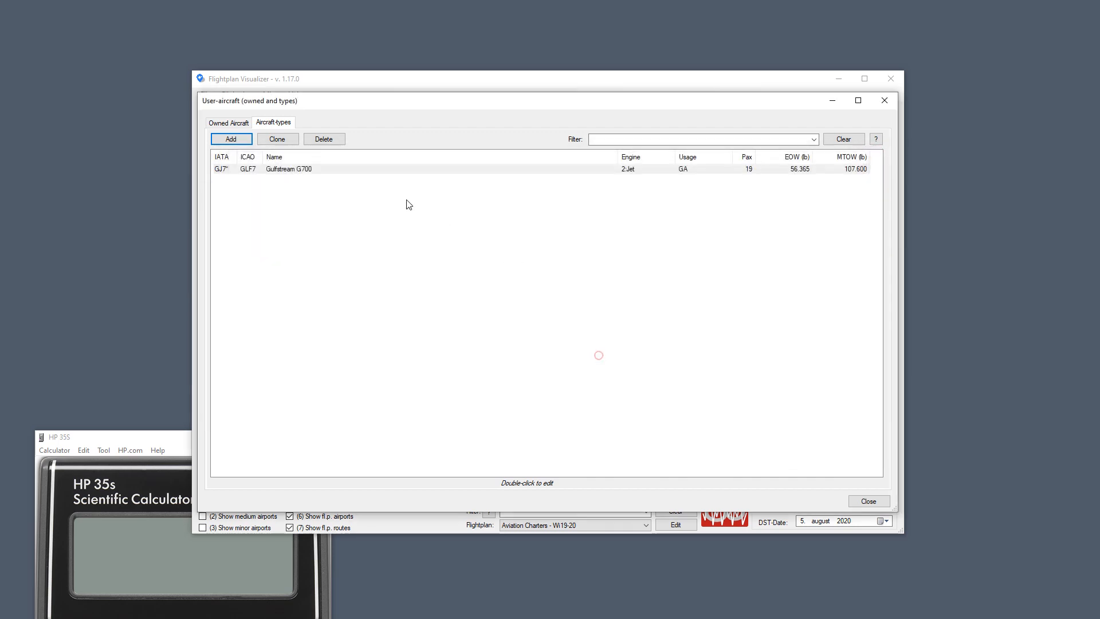
Add a user aircraft type by searching for 747 and copying all data, including names, from the Boeing 747-400 Pax.
click(234, 140)
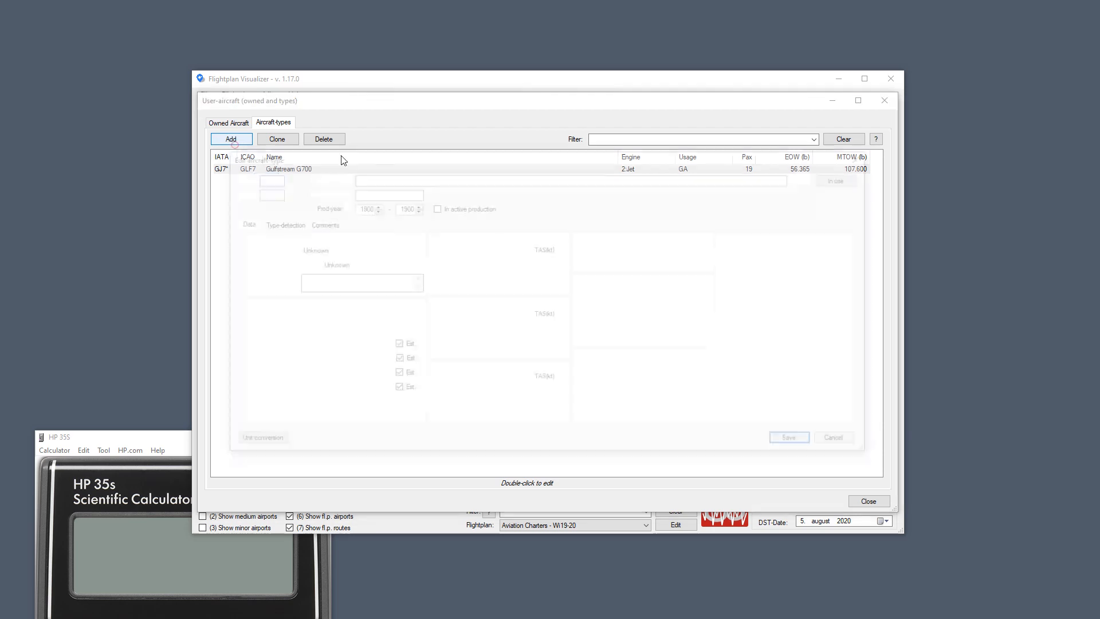
click(396, 176)
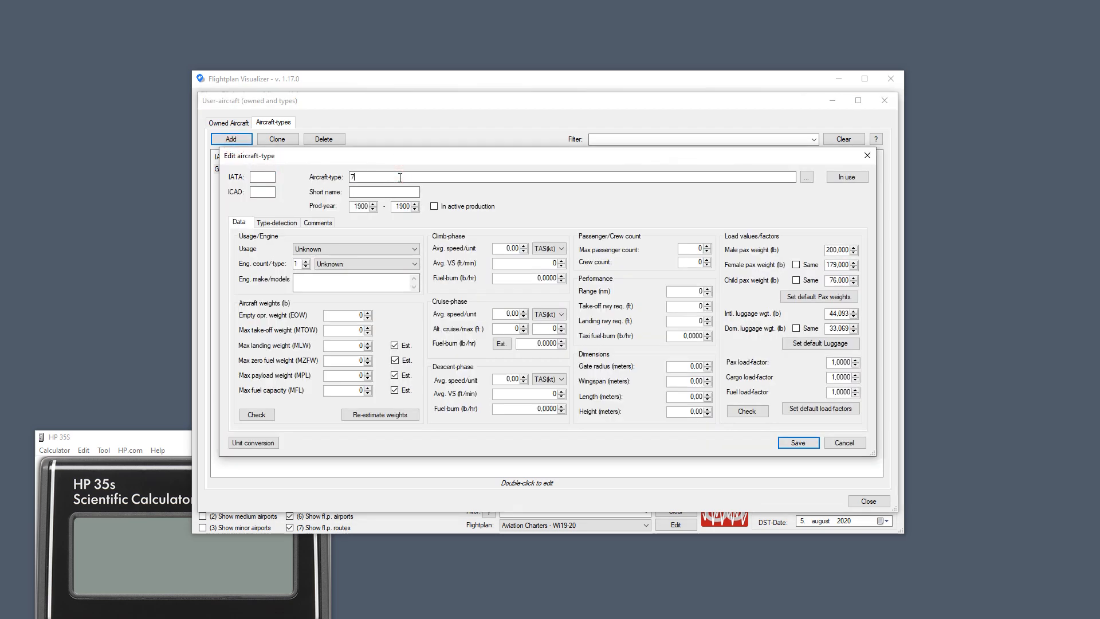
text(747)
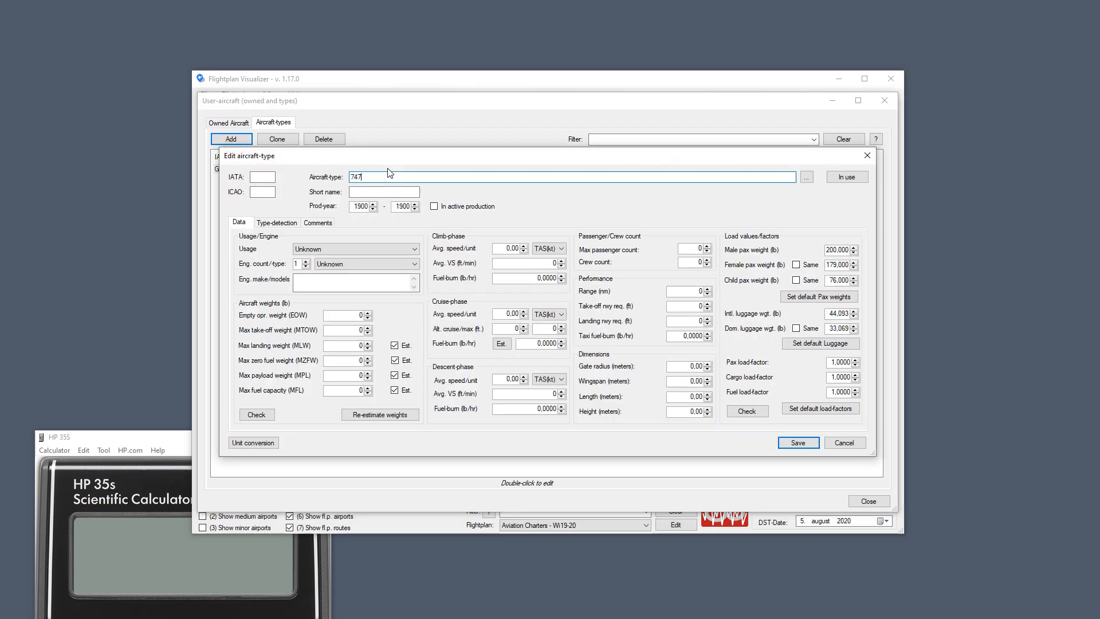
click(806, 176)
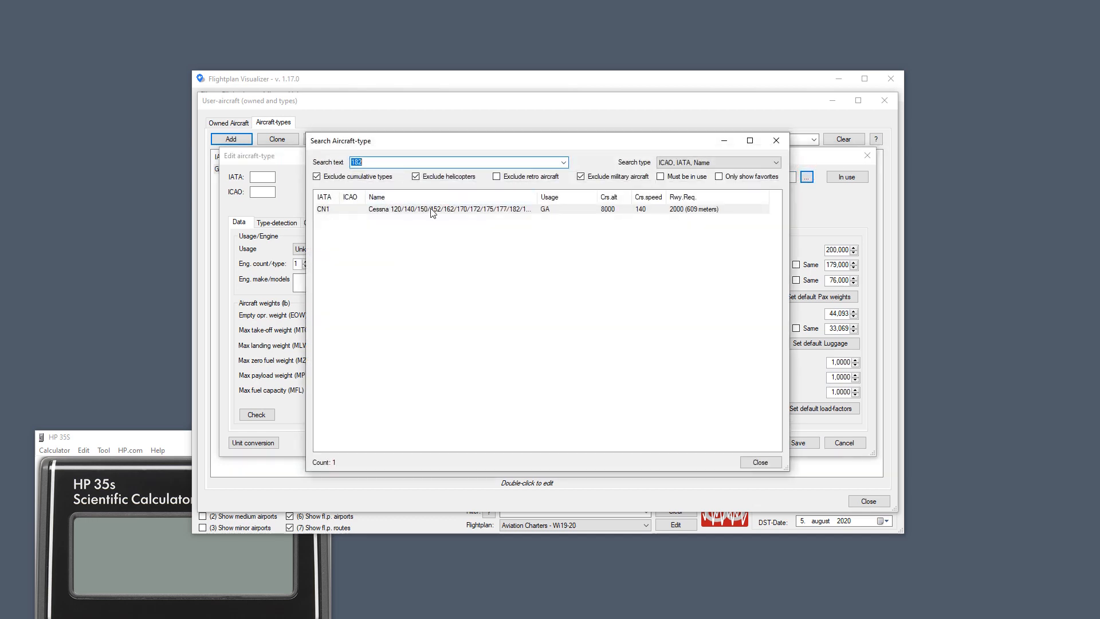
text(747)
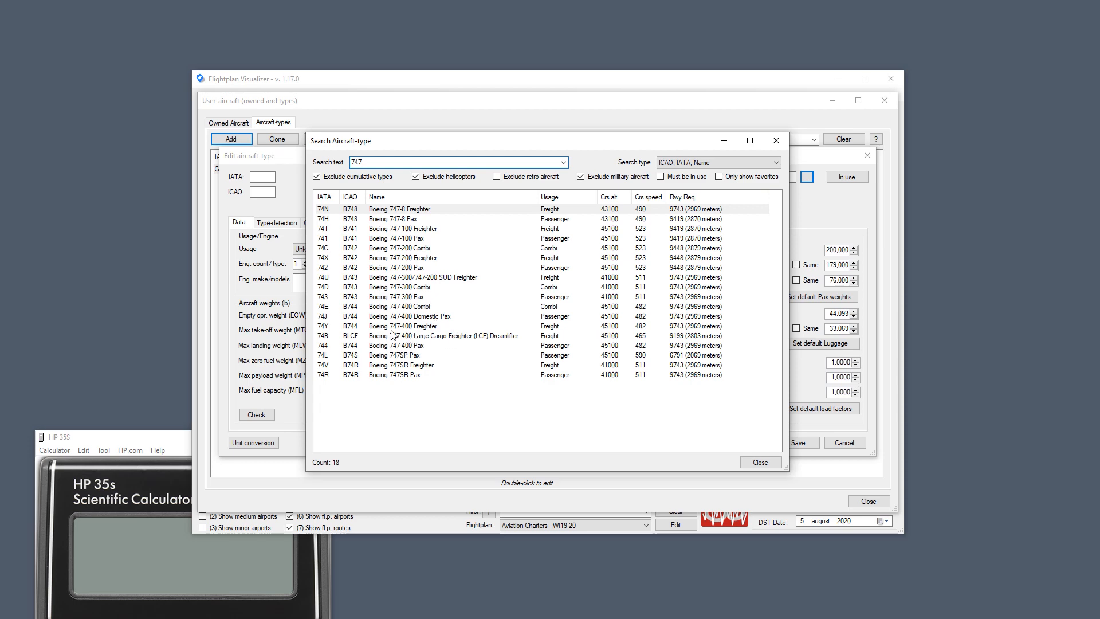
double_click(405, 345)
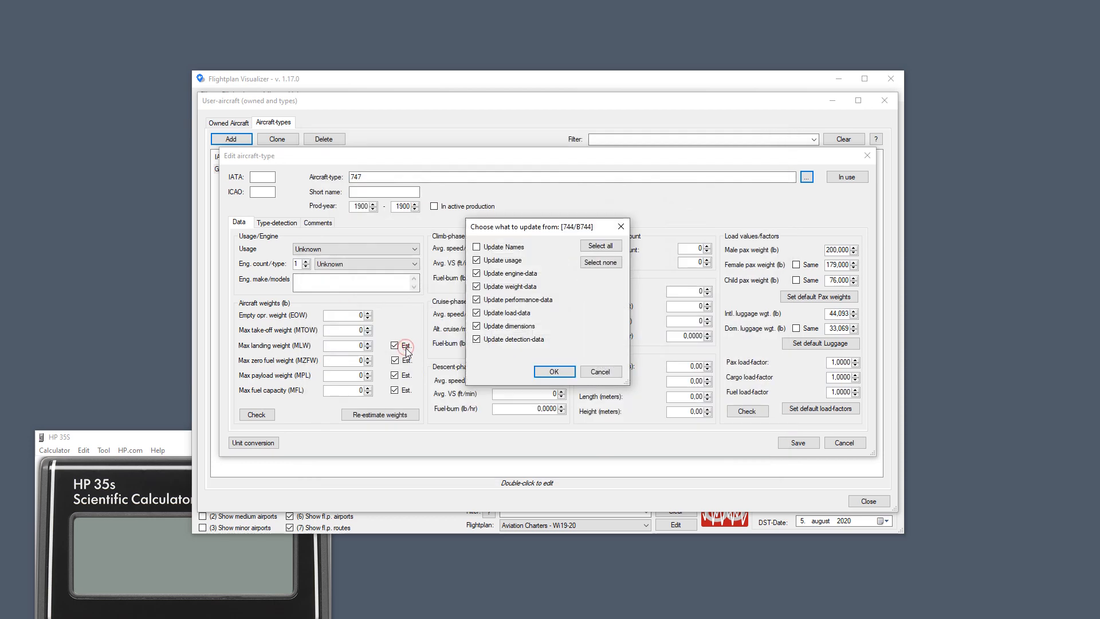
click(496, 242)
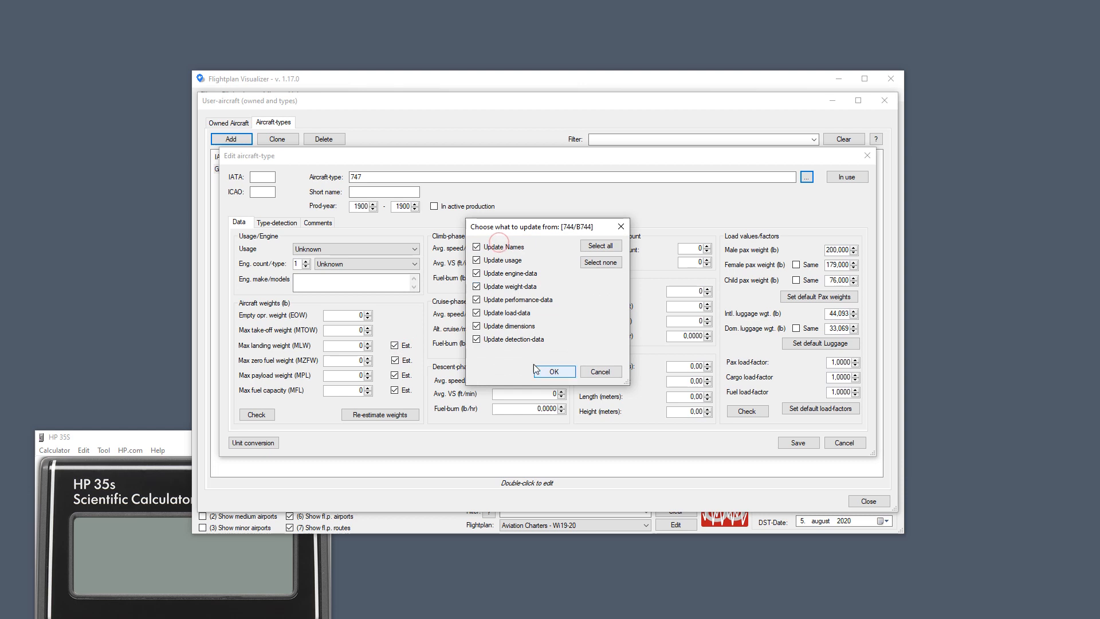
click(553, 371)
Prefix the new aircraft type's name so it reads MY - Boeing 747-400 Pax.
click(423, 177)
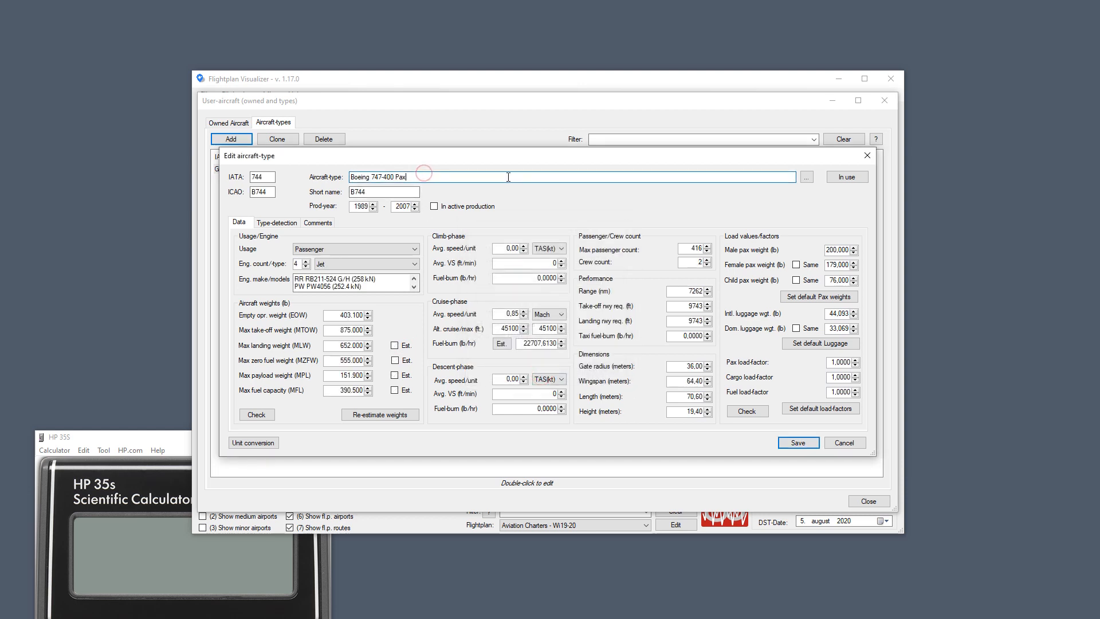
key(Home)
text(Ow)
key(BackSpace)
key(BackSpace)
text(MY -)
Verify the new type's detection patterns, examine how the report compares priorities, and close the report.
click(269, 224)
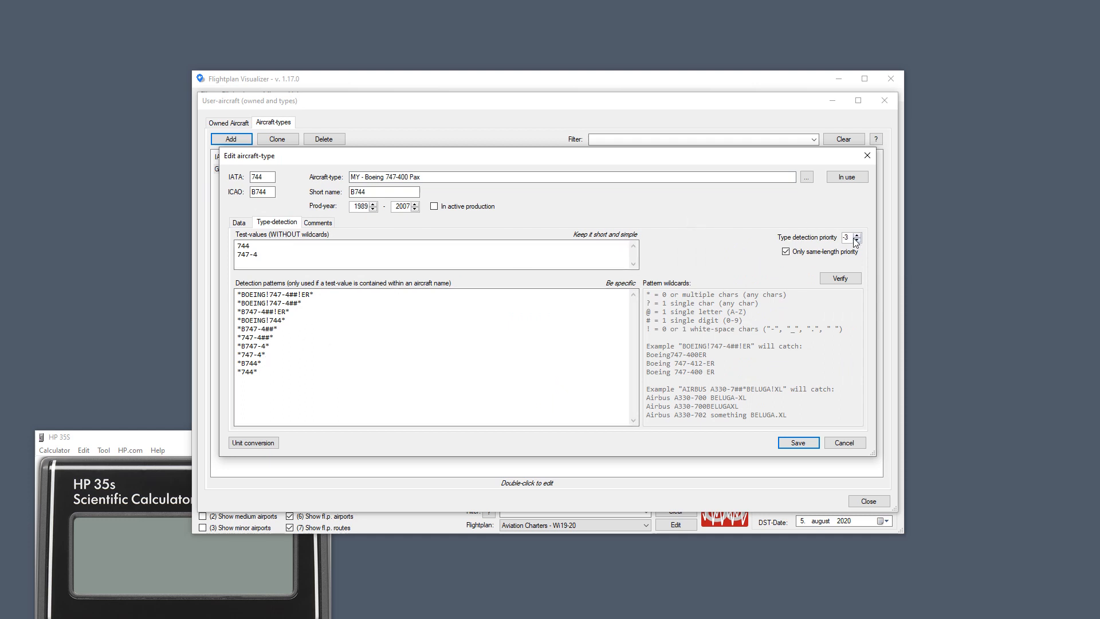
click(840, 278)
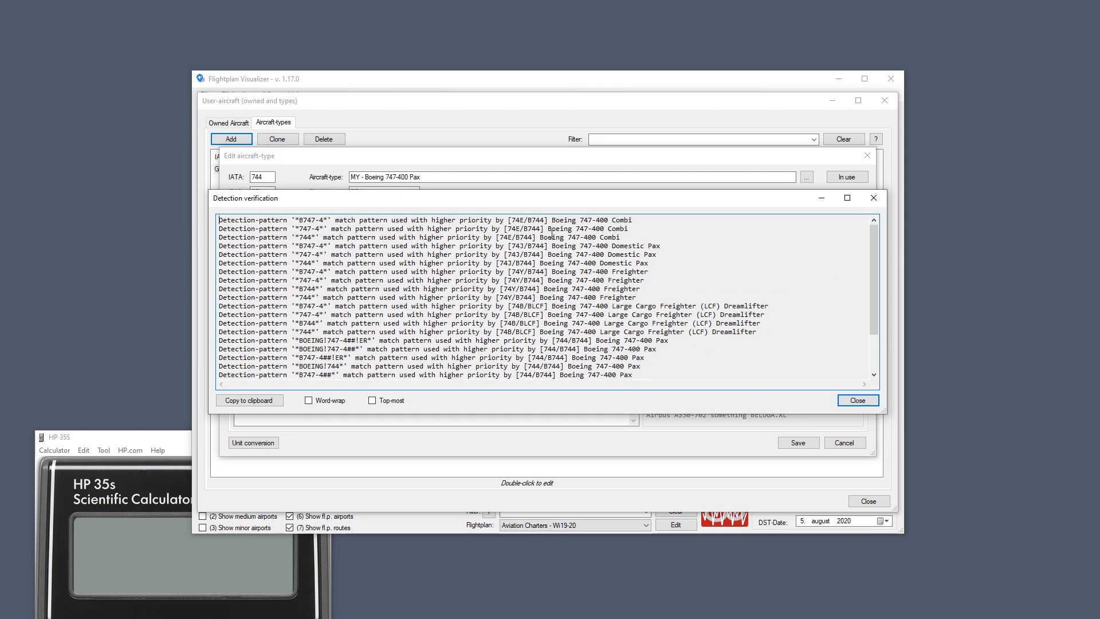
drag(415, 237, 491, 237)
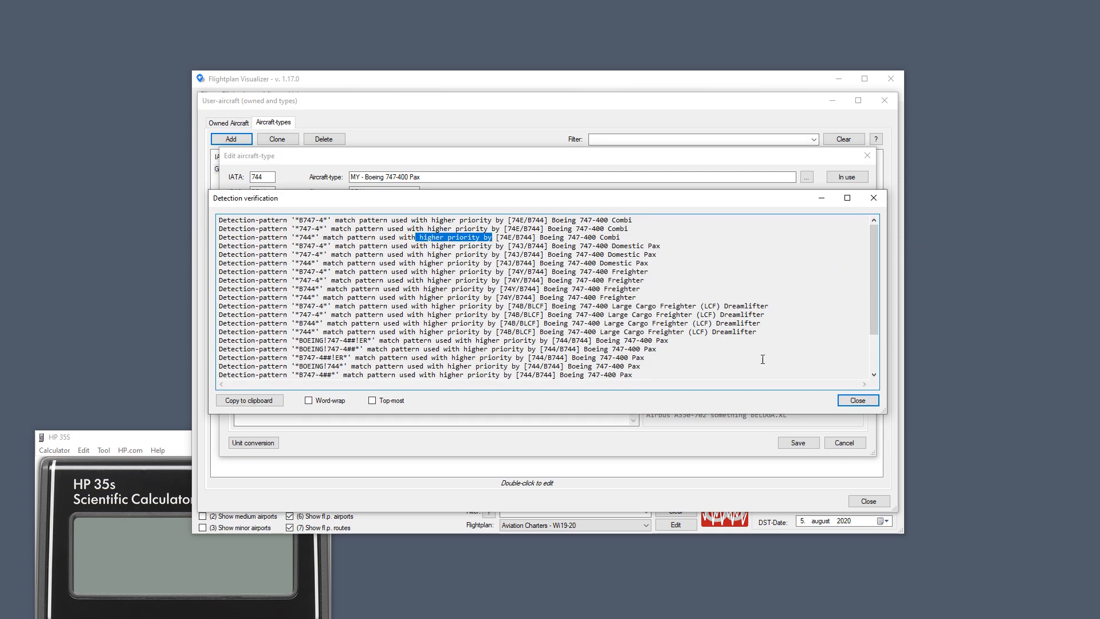
click(861, 404)
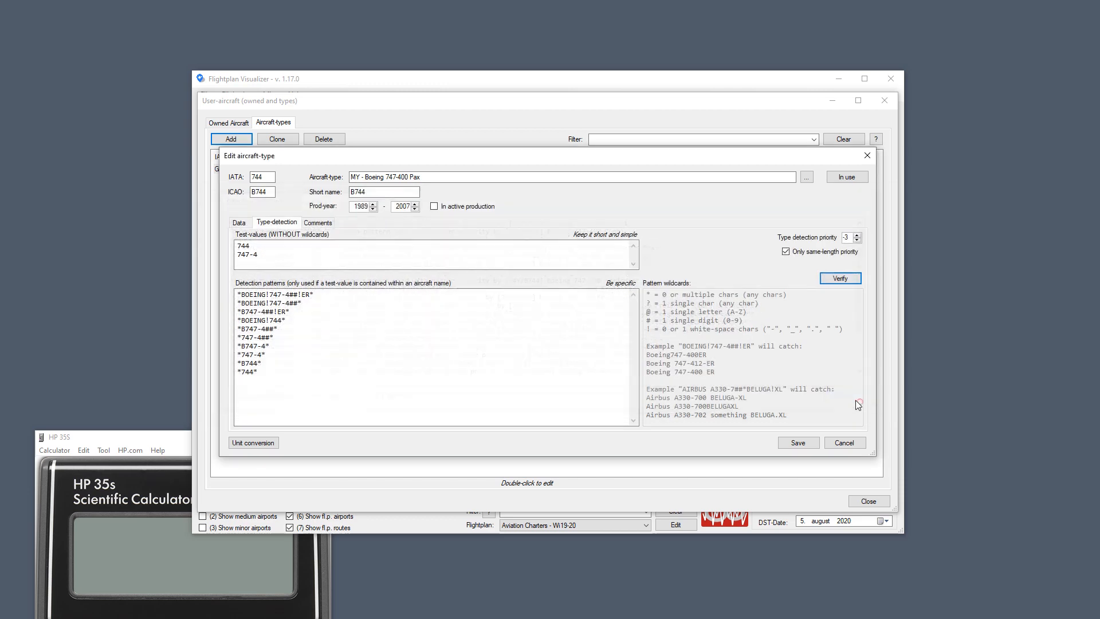
Save the MY - Boeing 747-400 Pax type with its short name B744 kept, and close the user-aircraft window.
click(812, 444)
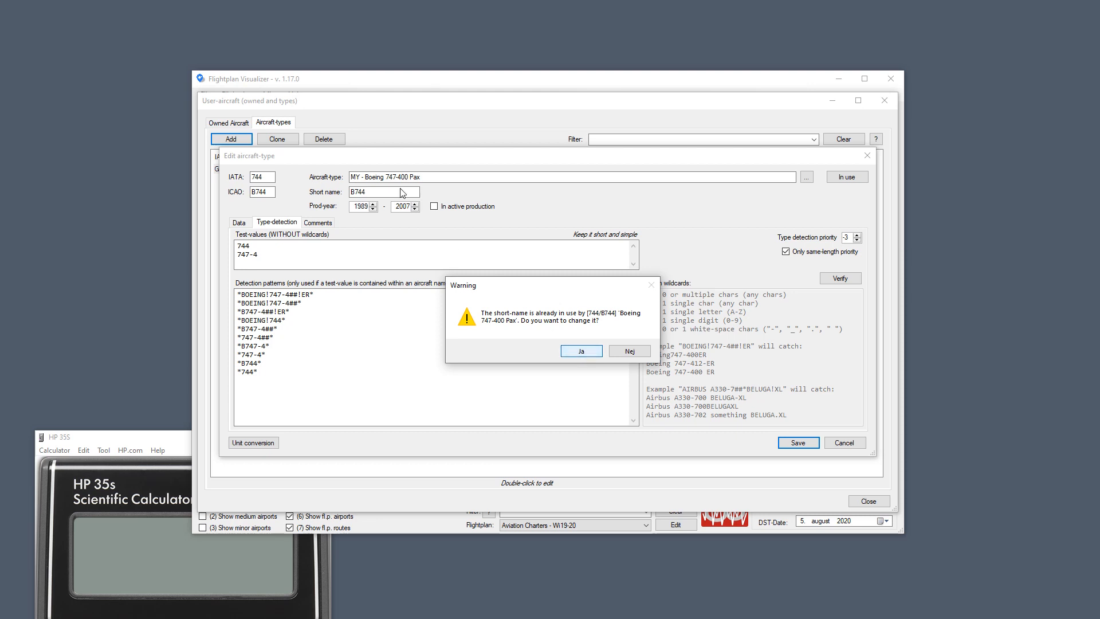
click(581, 351)
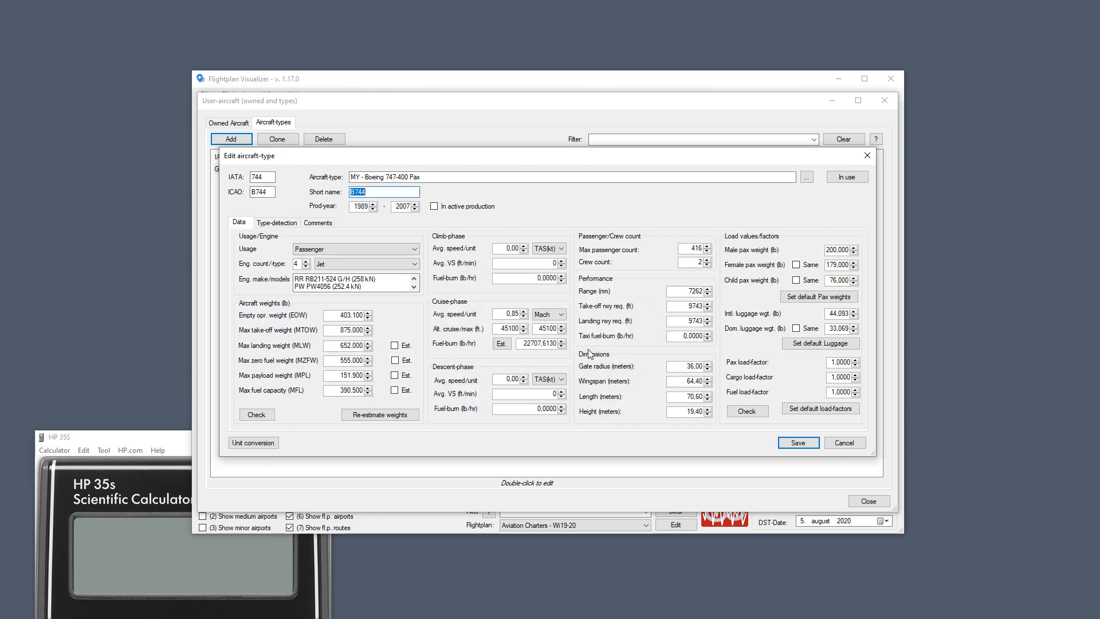
click(793, 448)
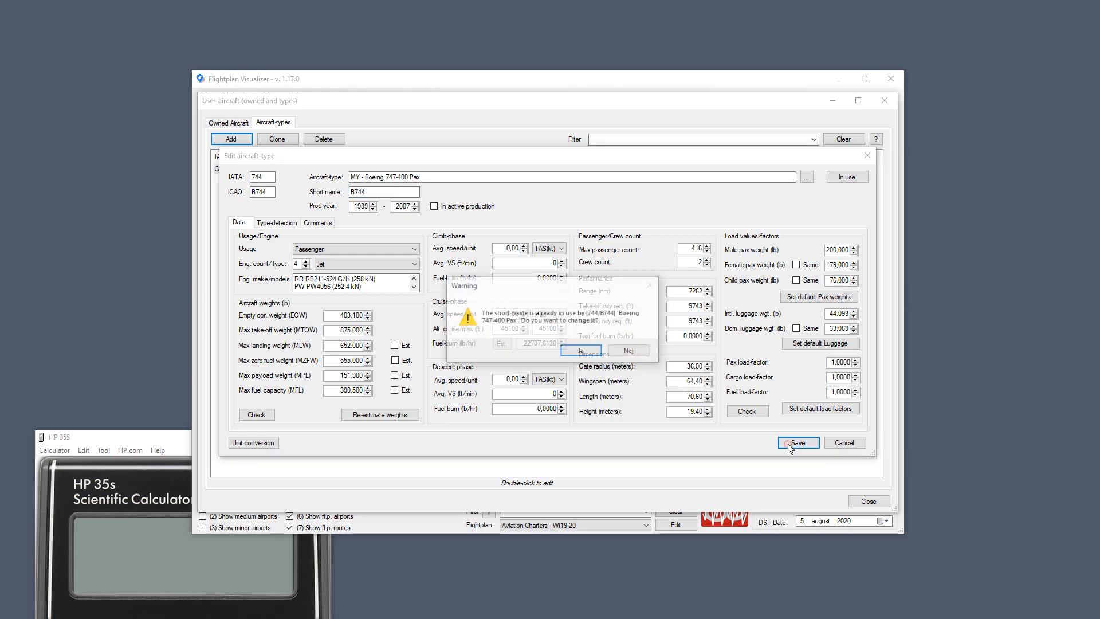
click(617, 353)
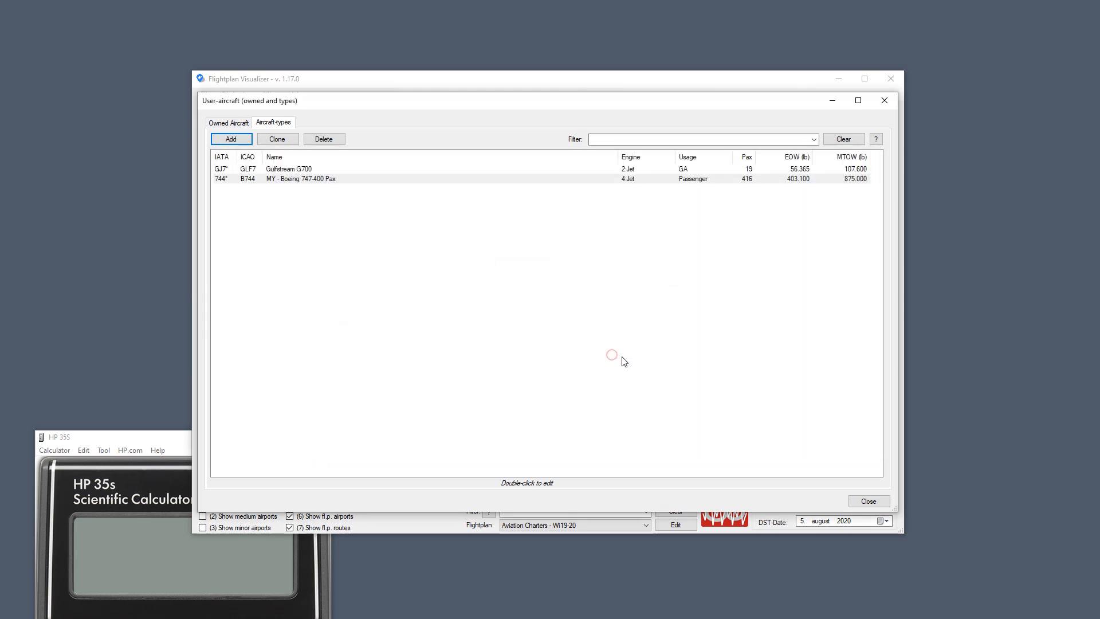
click(882, 102)
Re-process all flightplans with aircraft redetection set to Re-detect all, and close the re-process window.
click(236, 94)
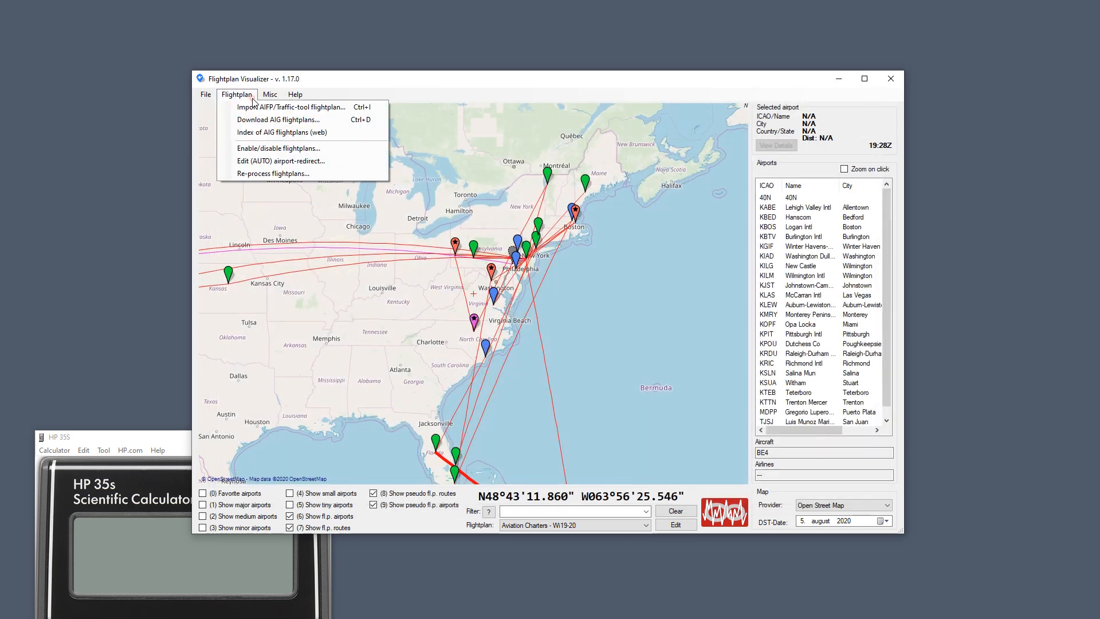
click(311, 172)
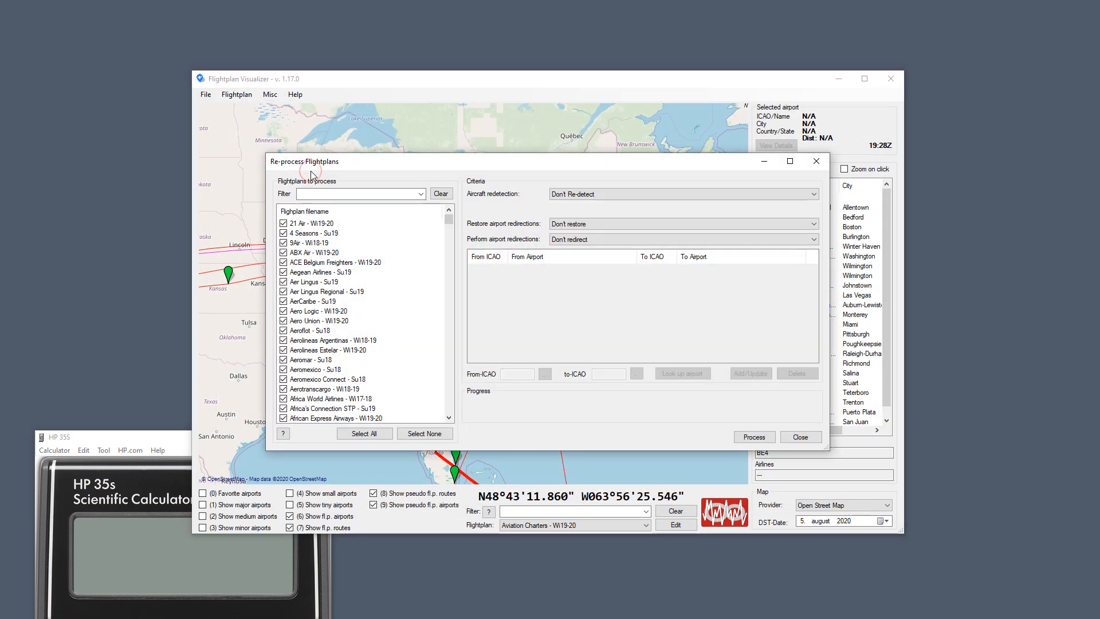
click(611, 195)
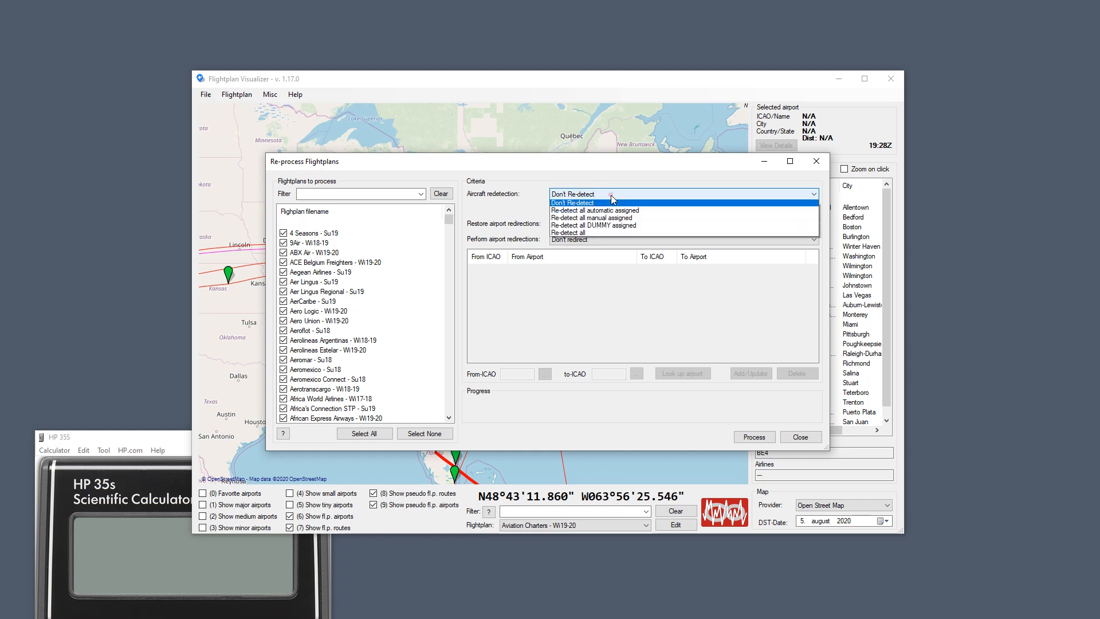
click(600, 234)
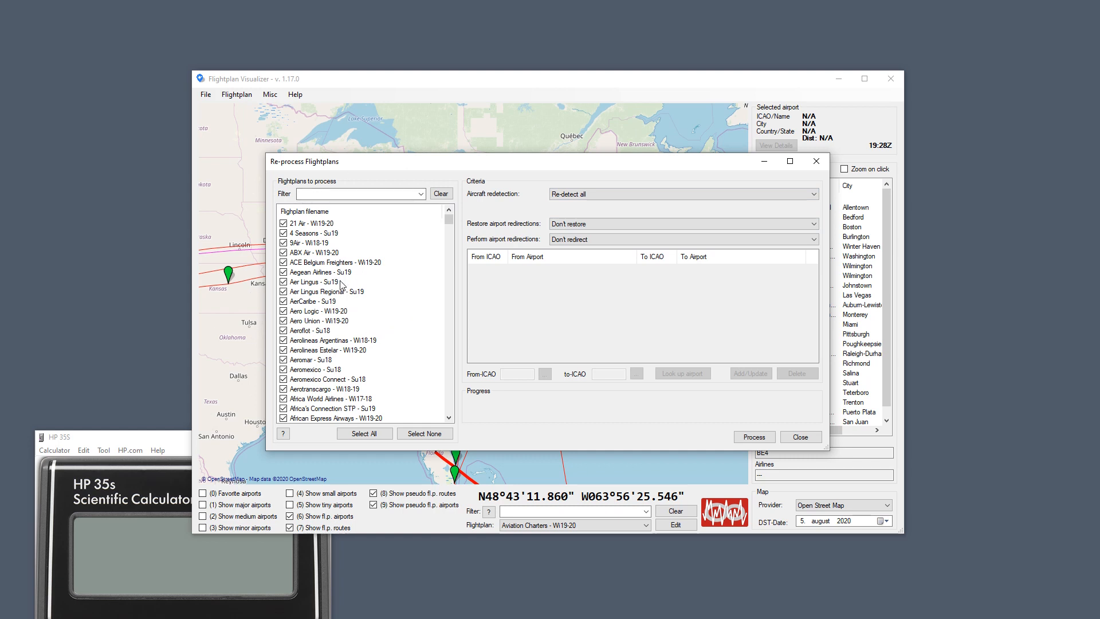
click(756, 436)
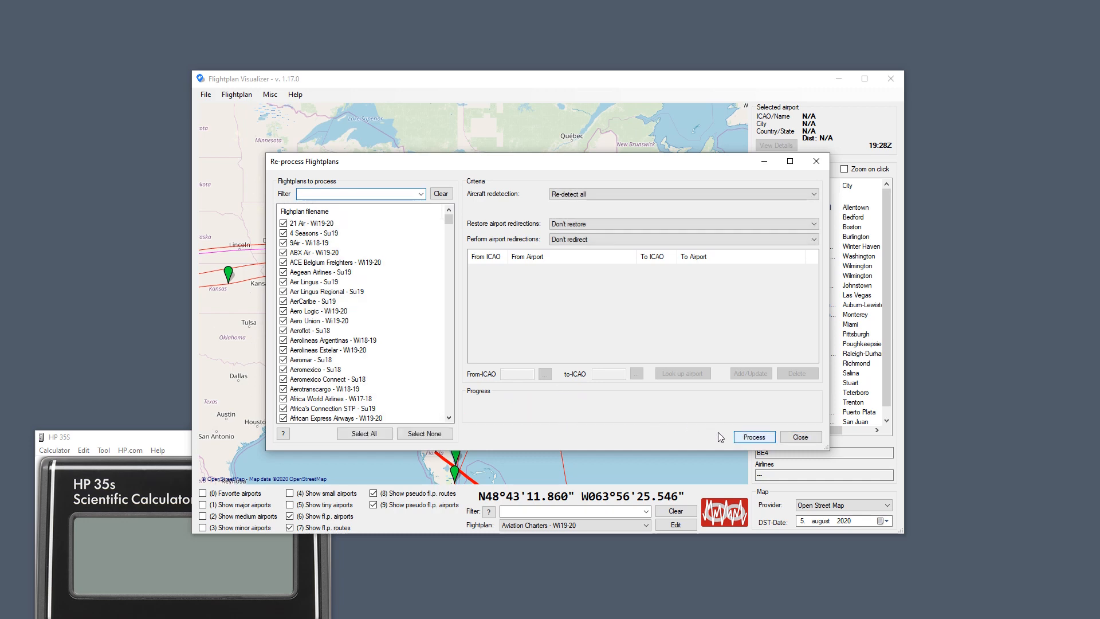
click(800, 437)
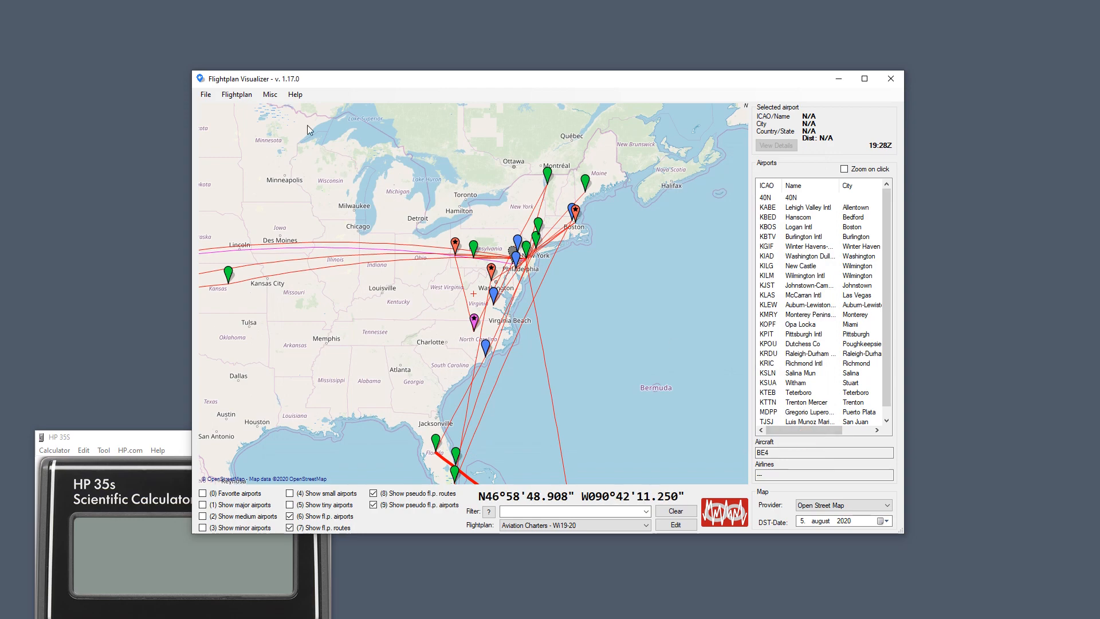
Set the type detection priority of MY - Boeing 747-400 Pax to 3, save it with the short name kept, and close user aircraft.
click(271, 95)
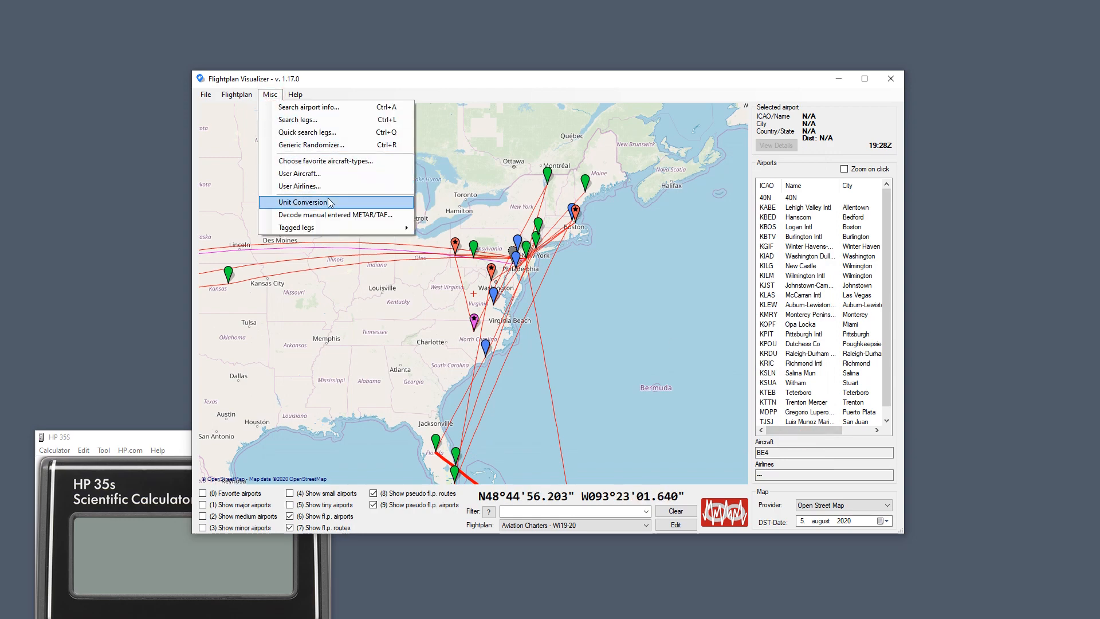
click(330, 176)
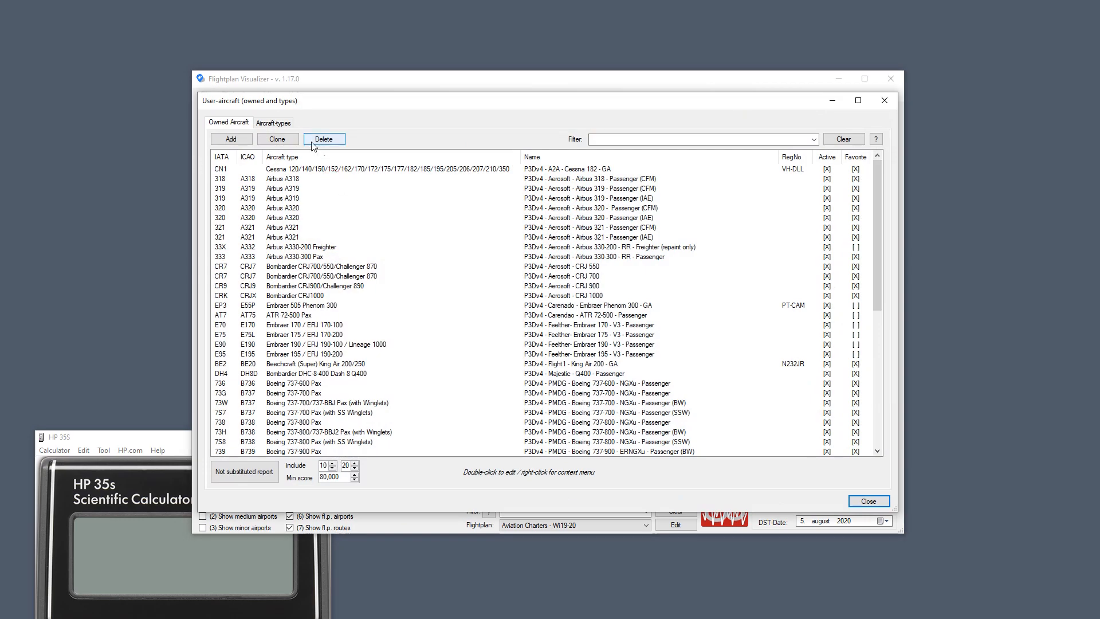
click(275, 123)
click(311, 179)
double_click(311, 180)
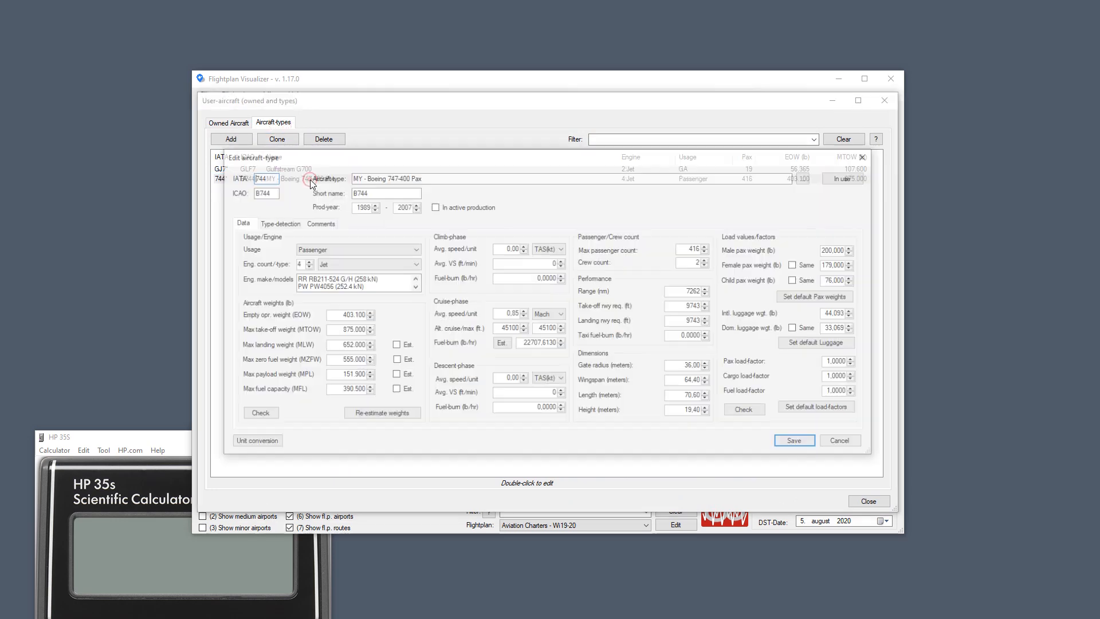
click(281, 223)
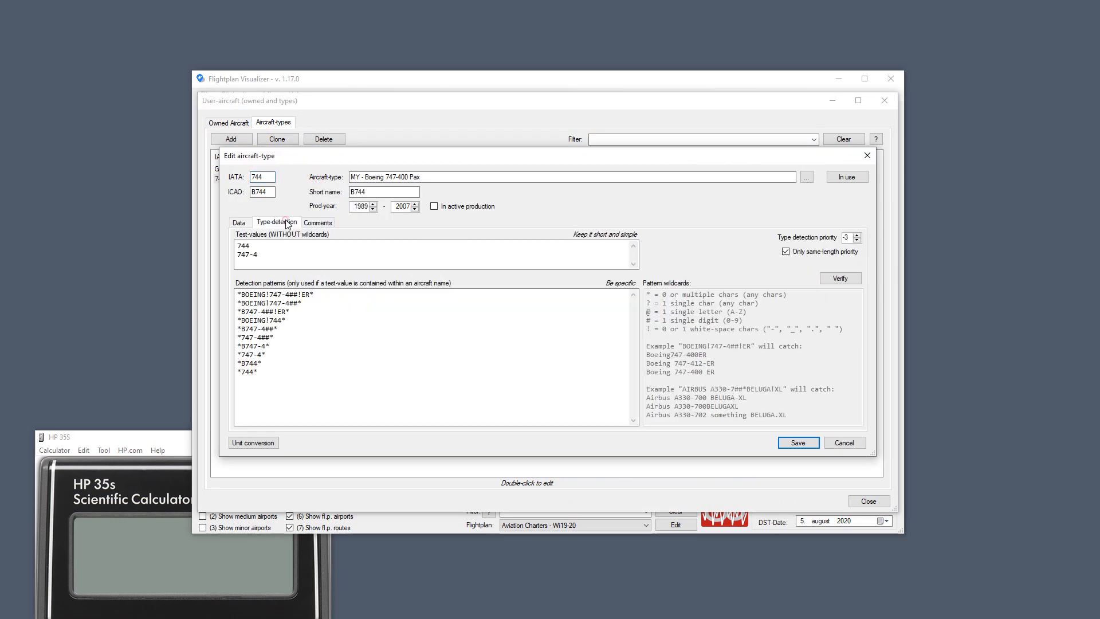
click(857, 235)
click(857, 235)
click(814, 444)
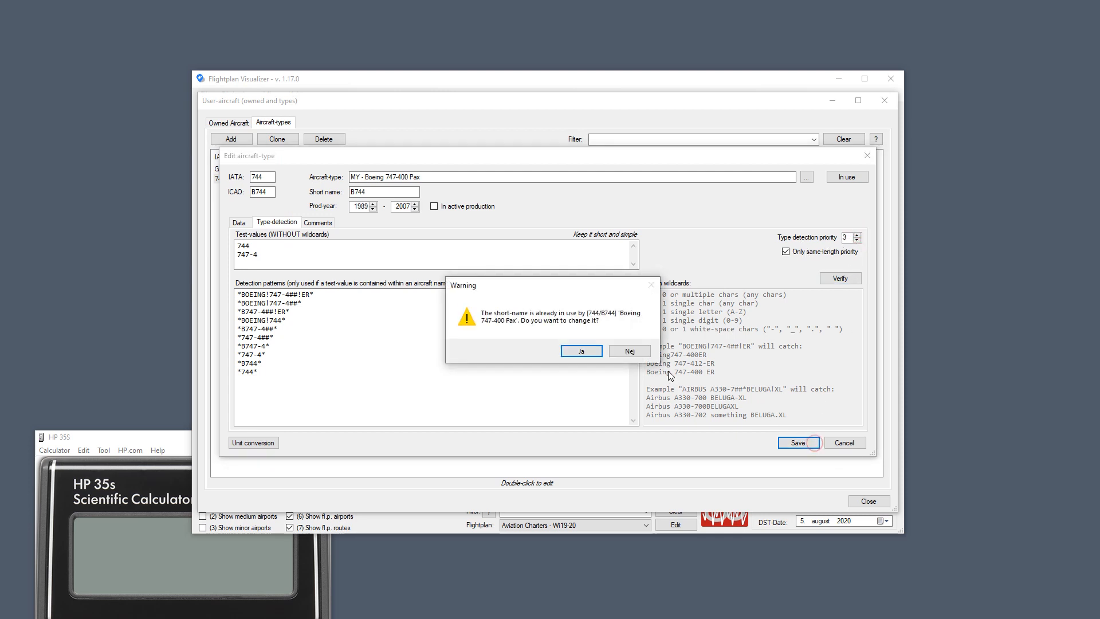
click(637, 350)
click(884, 109)
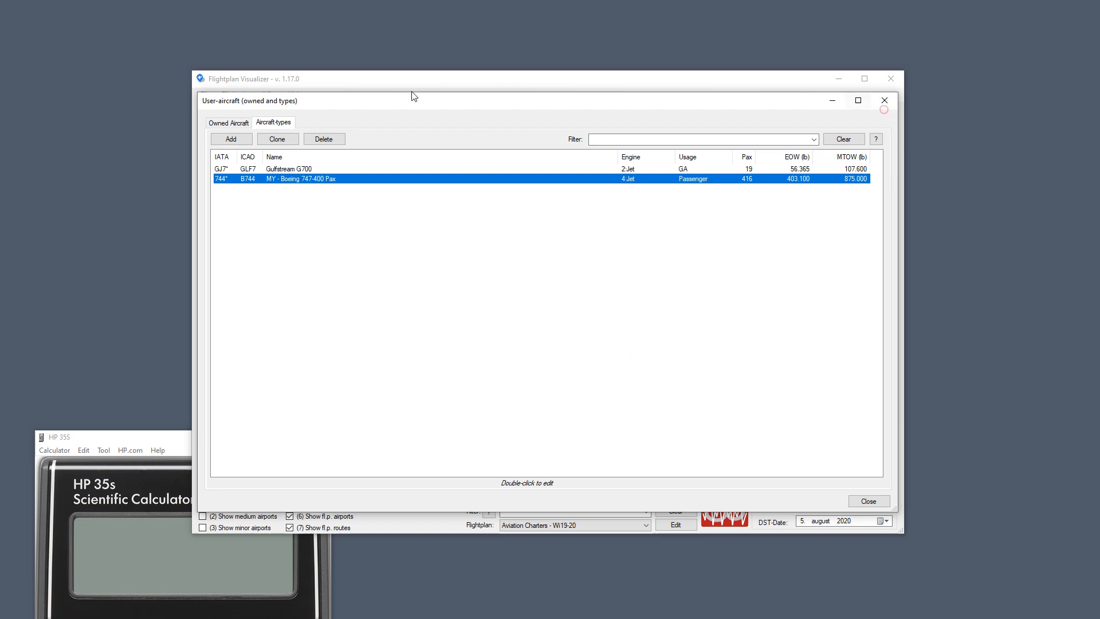
click(885, 102)
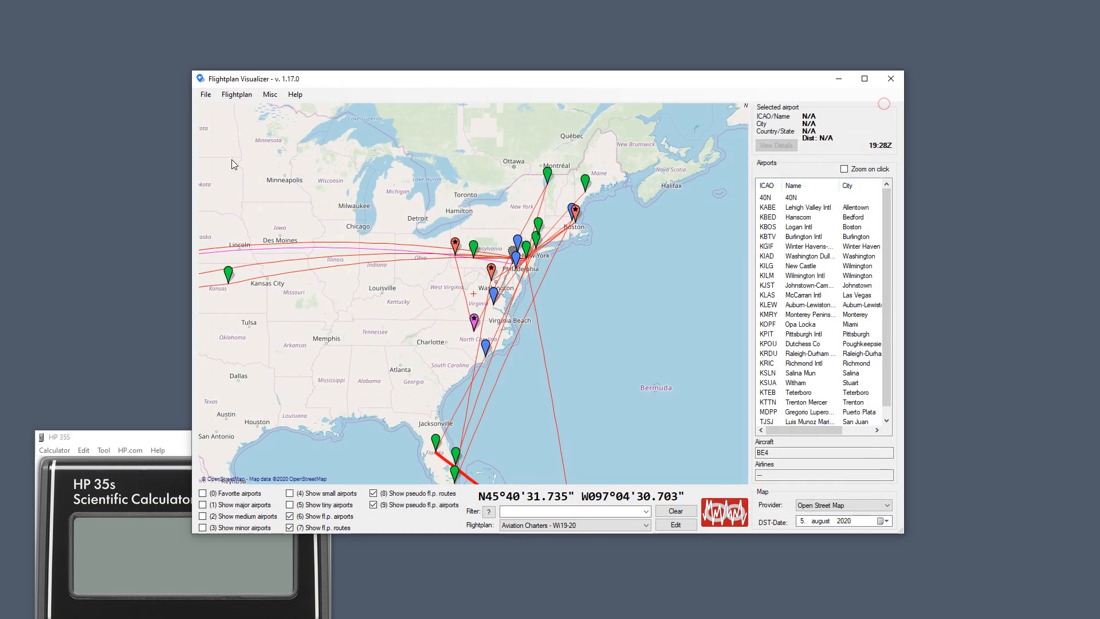
Run the flightplan re-processing again for all flightplans, using Re-detect all for the aircraft.
click(237, 94)
click(273, 173)
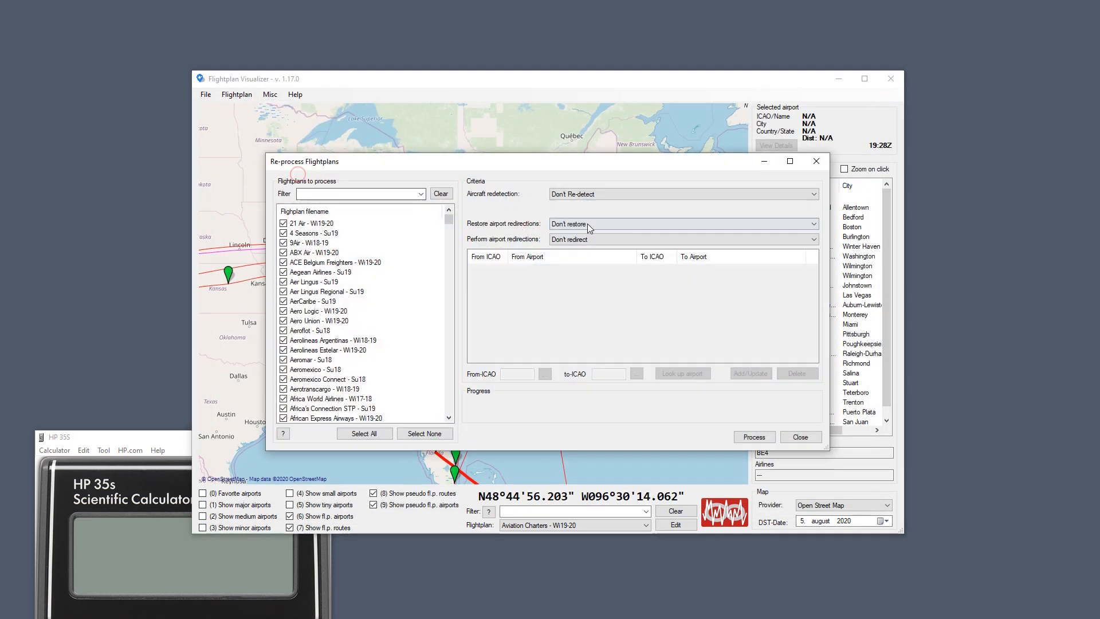
click(632, 195)
click(629, 234)
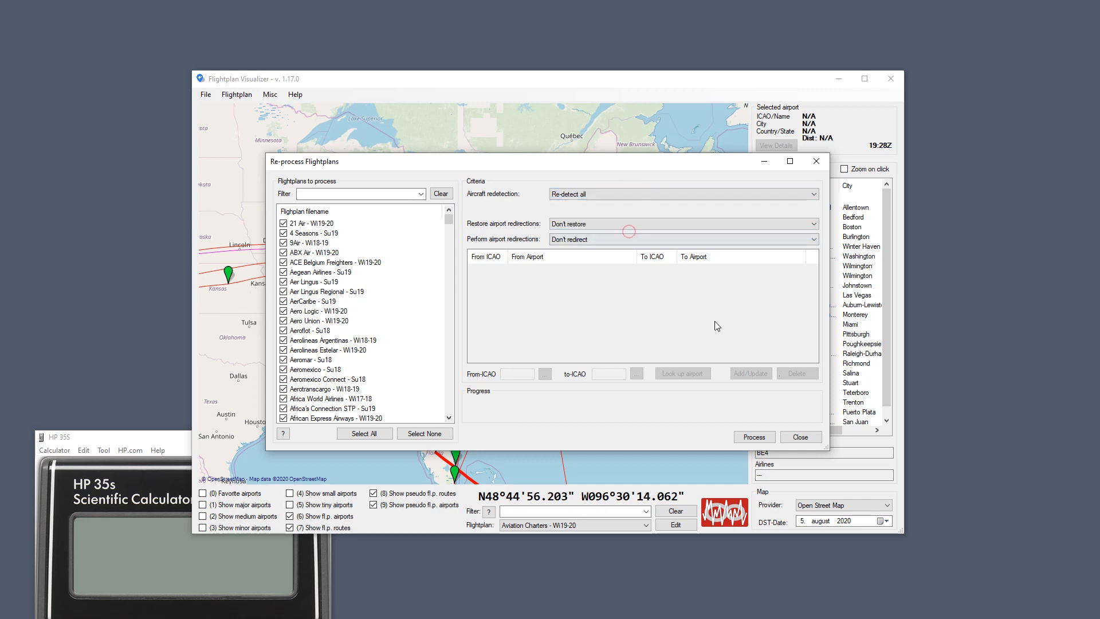
click(748, 439)
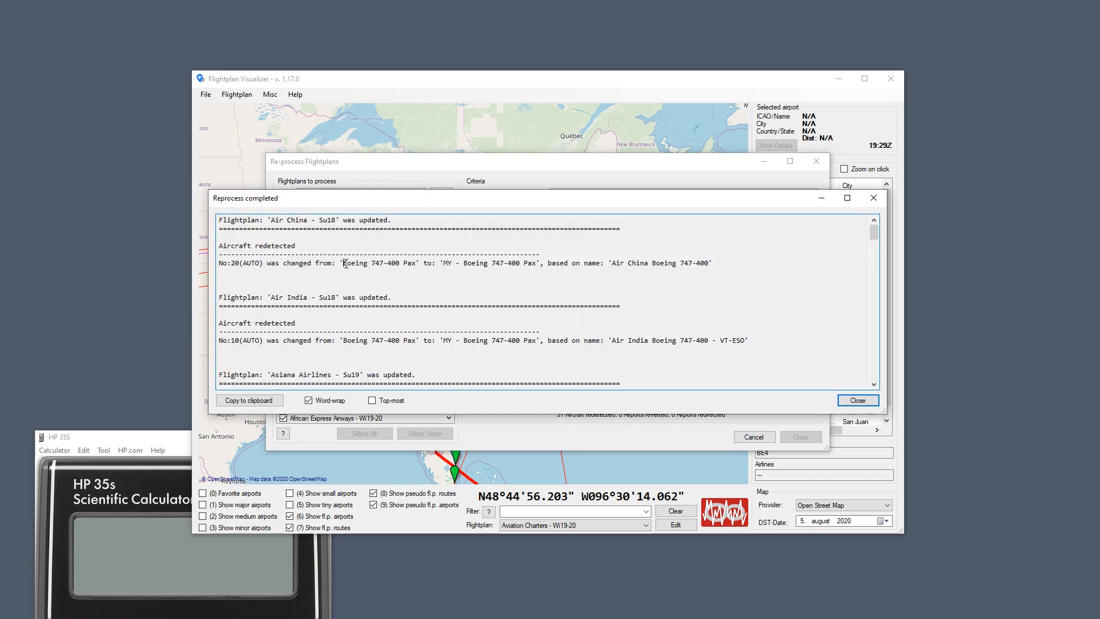
Examine the original and new aircraft types in the Air China redetection entry, and close the report and re-process window.
drag(344, 264, 417, 262)
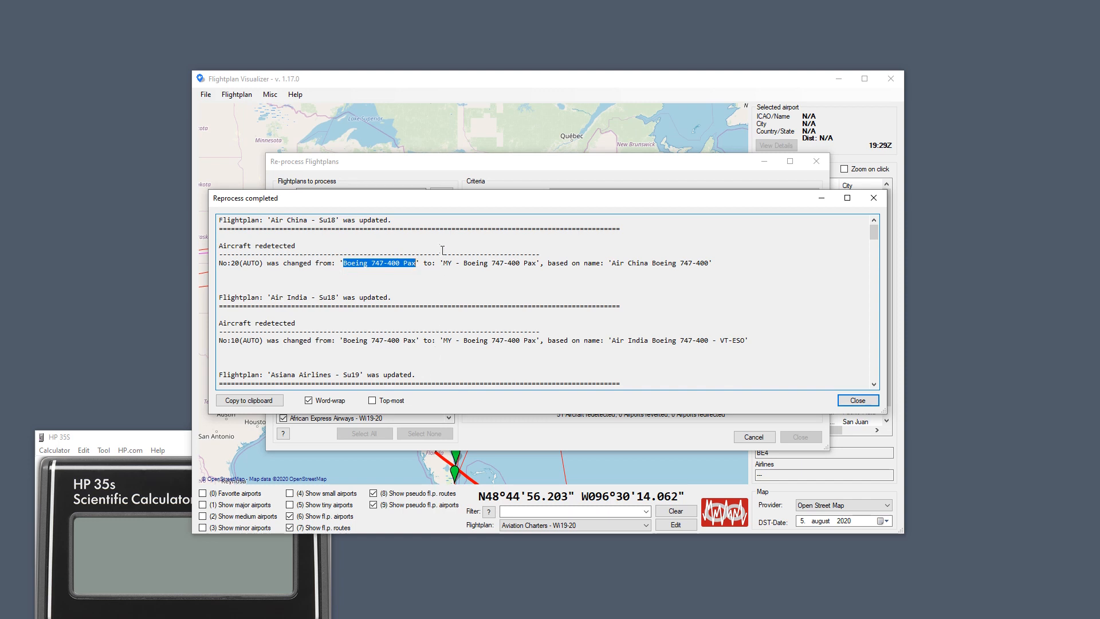
drag(444, 263, 537, 264)
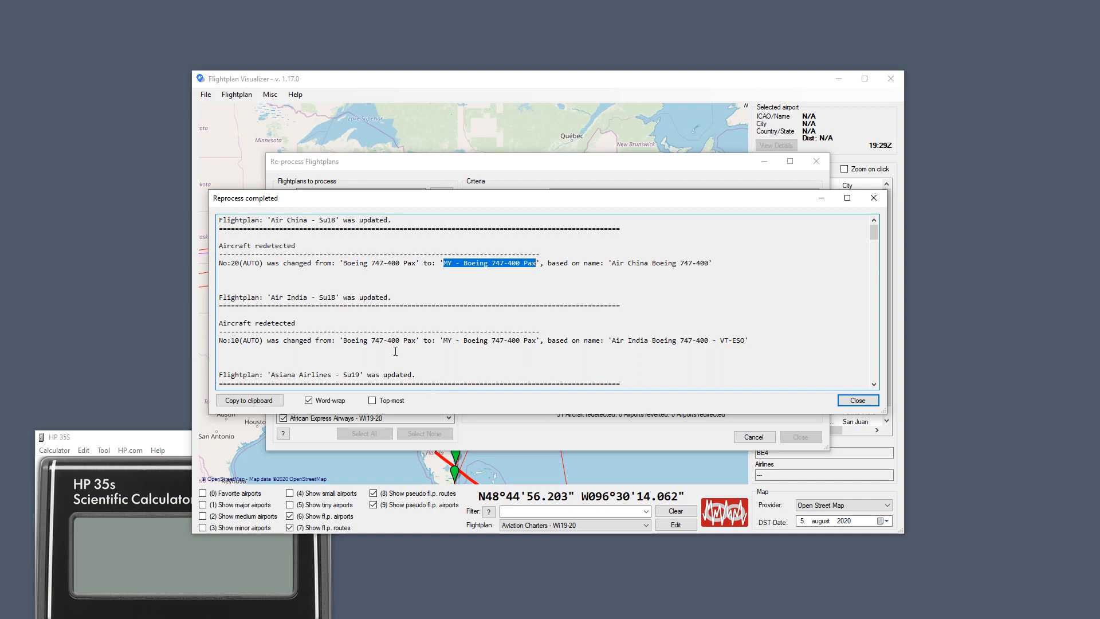
click(873, 199)
click(816, 161)
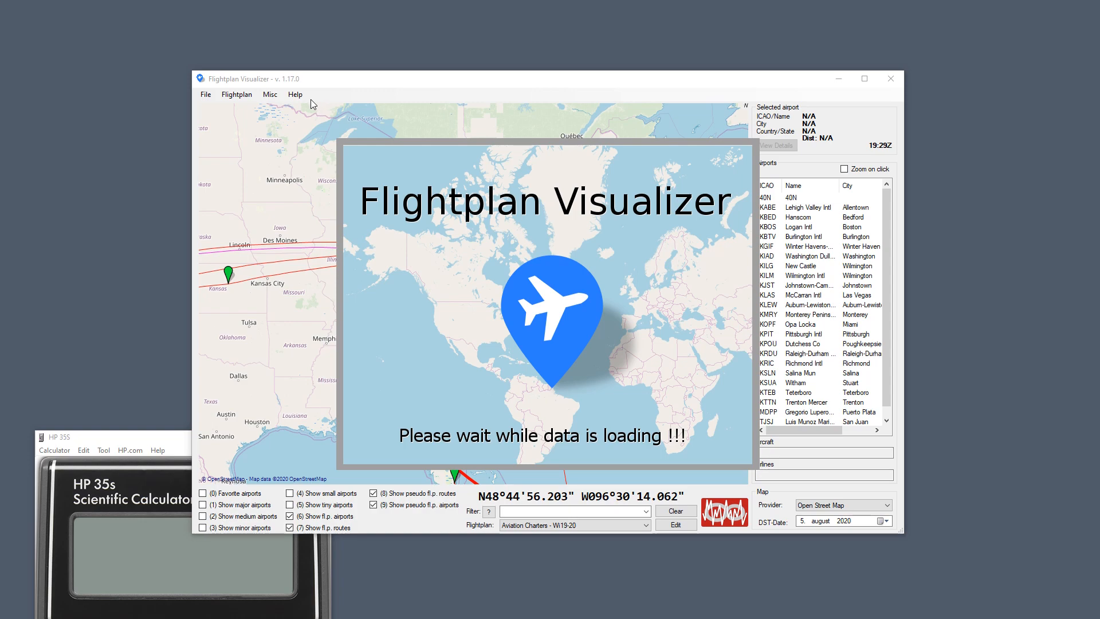
Try to delete the user-defined aircraft type MY - Boeing 747-400 Pax in the user aircraft types.
click(270, 95)
click(299, 174)
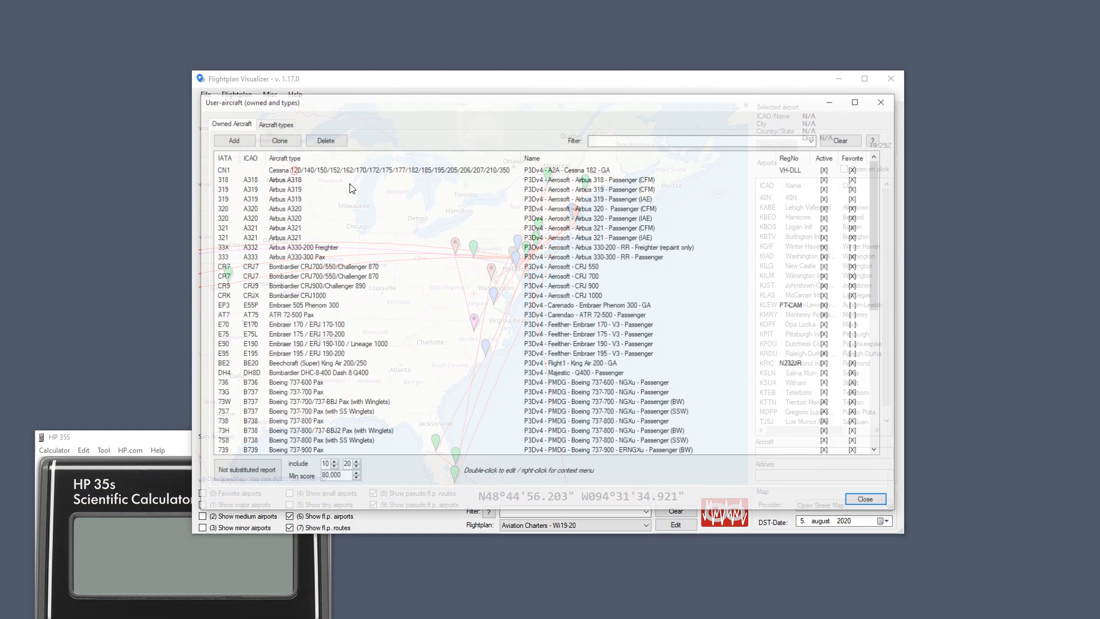
click(290, 125)
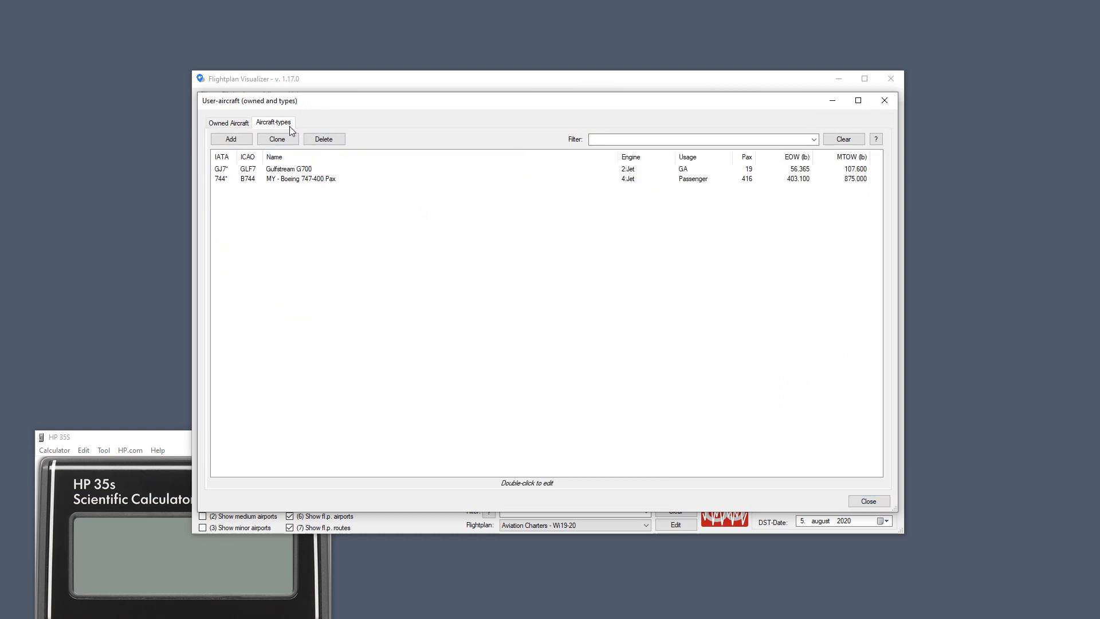
click(308, 179)
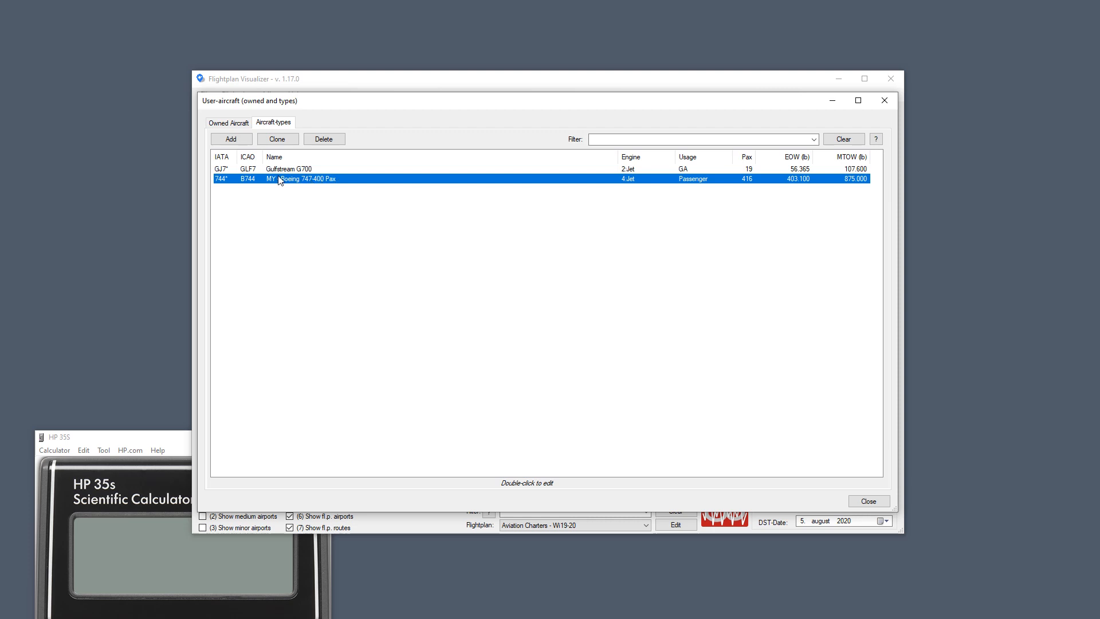
right_click(324, 182)
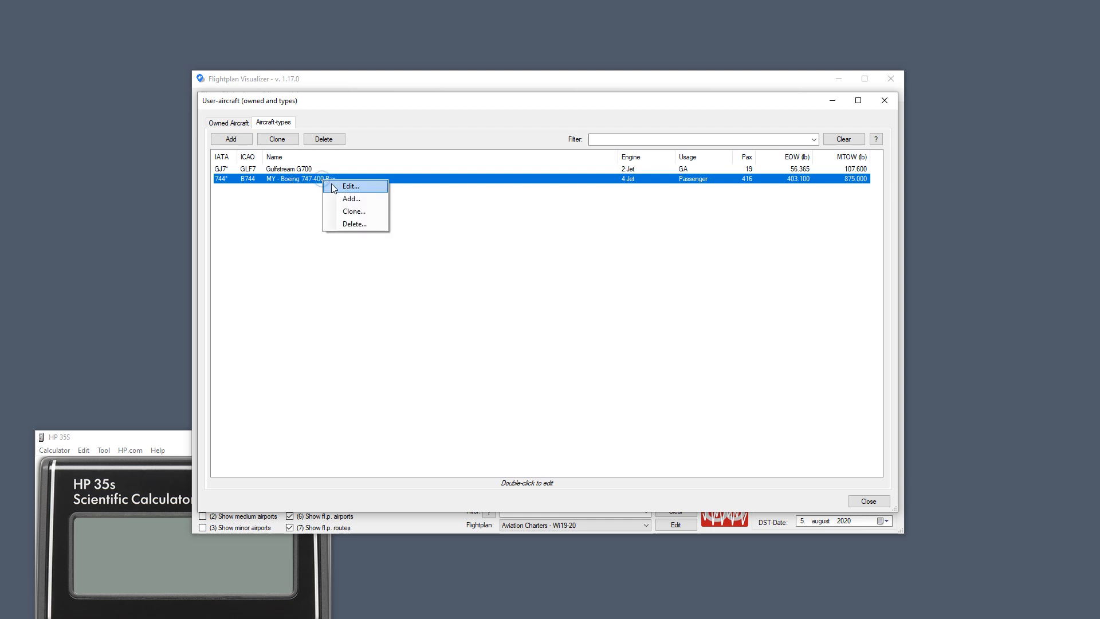
click(361, 223)
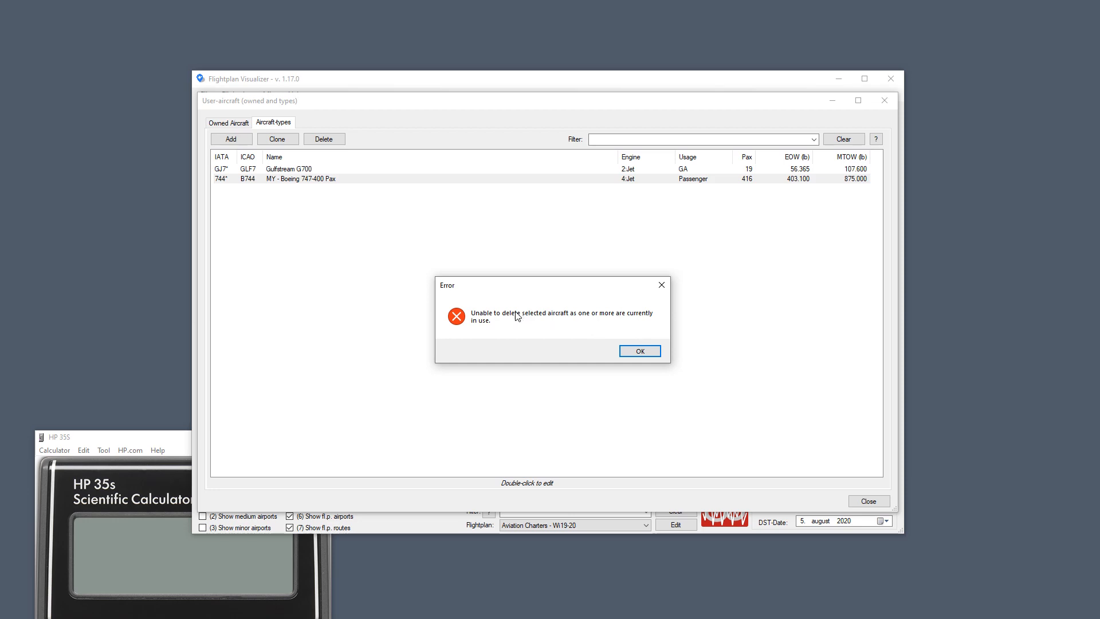
click(636, 351)
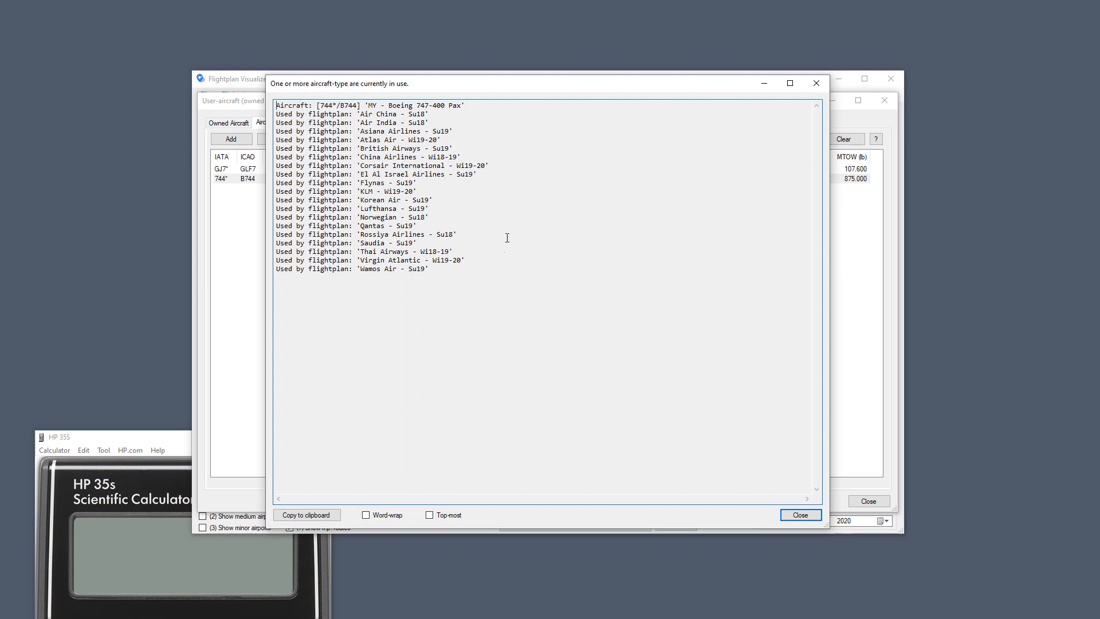
Examine which flightplans use MY - Boeing 747-400 Pax, and close the usage report.
drag(474, 268, 276, 214)
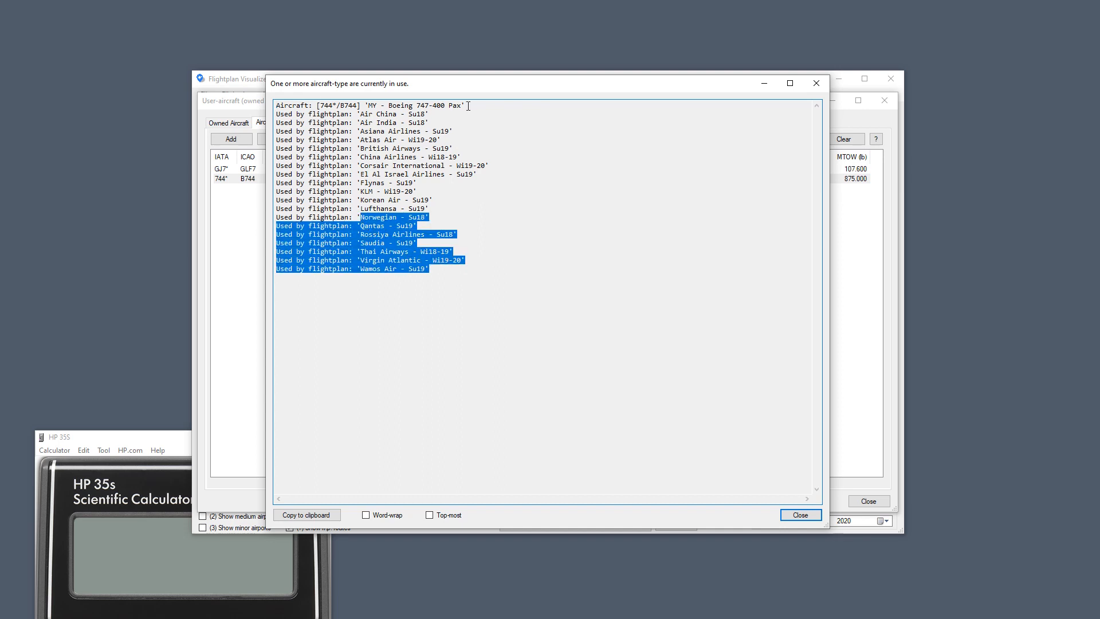
drag(470, 105, 193, 107)
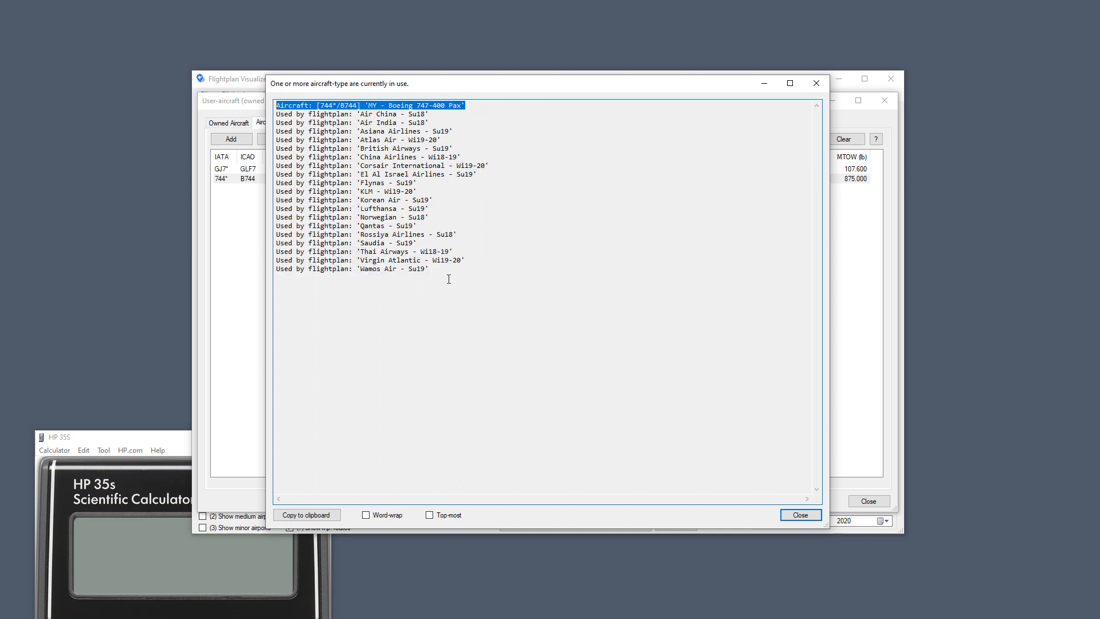
drag(443, 270, 216, 114)
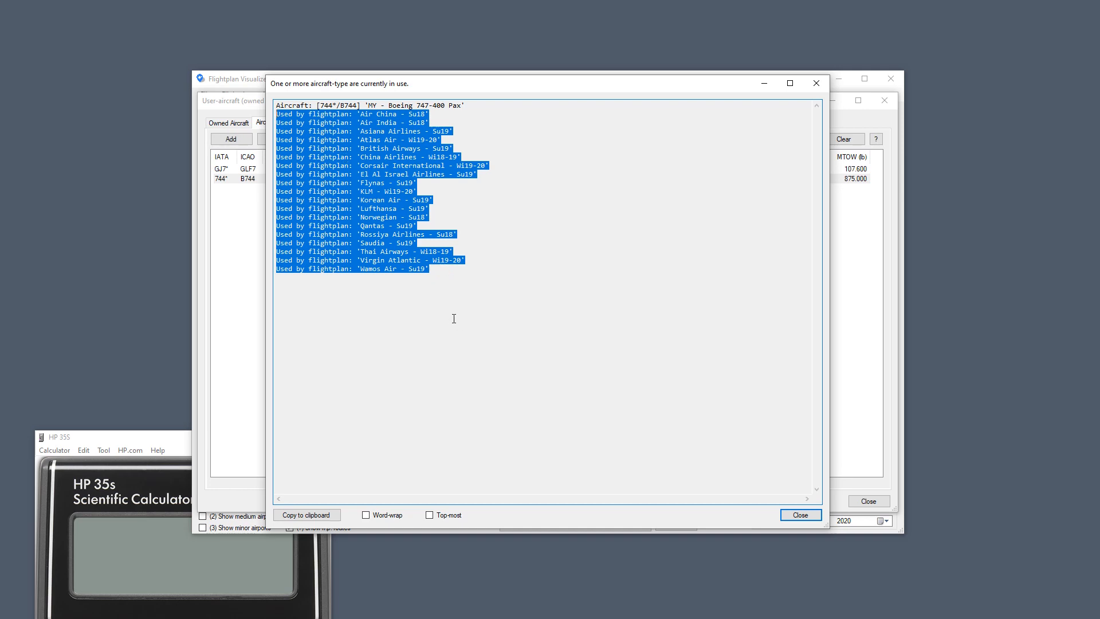
click(817, 83)
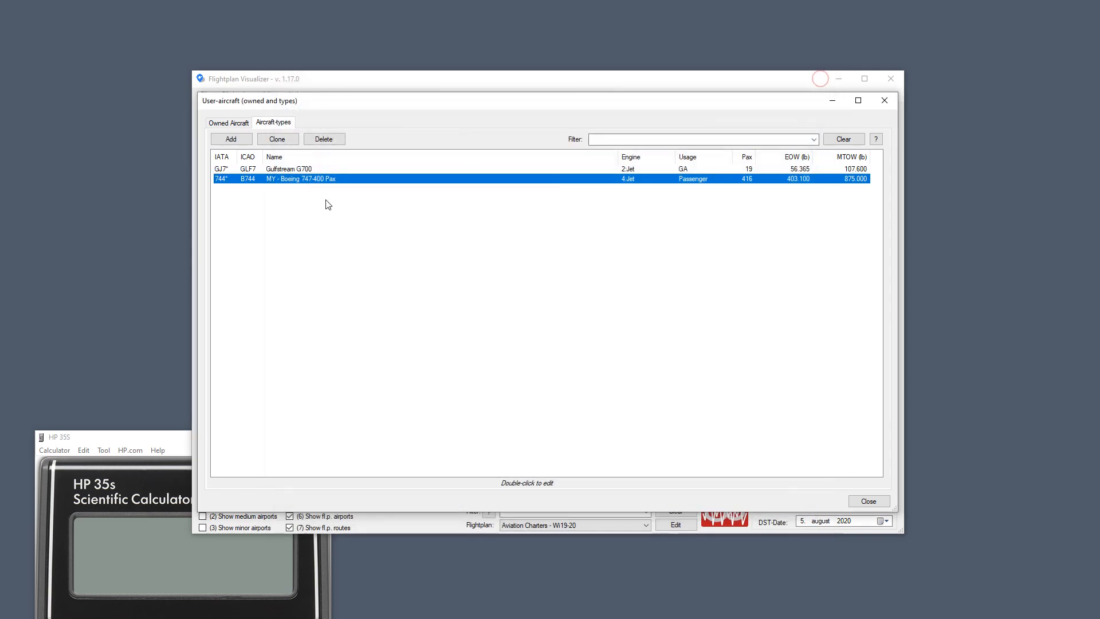
Set the type detection priority of MY - Boeing 747-400 Pax to -1, save it with the short name kept, and close user aircraft.
double_click(287, 179)
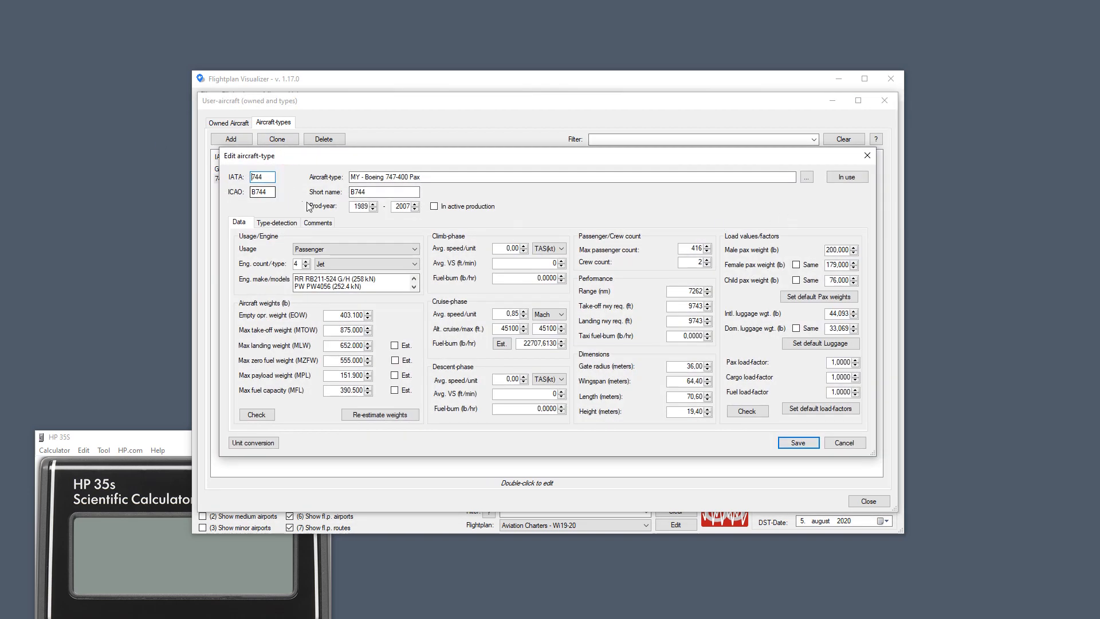
click(281, 223)
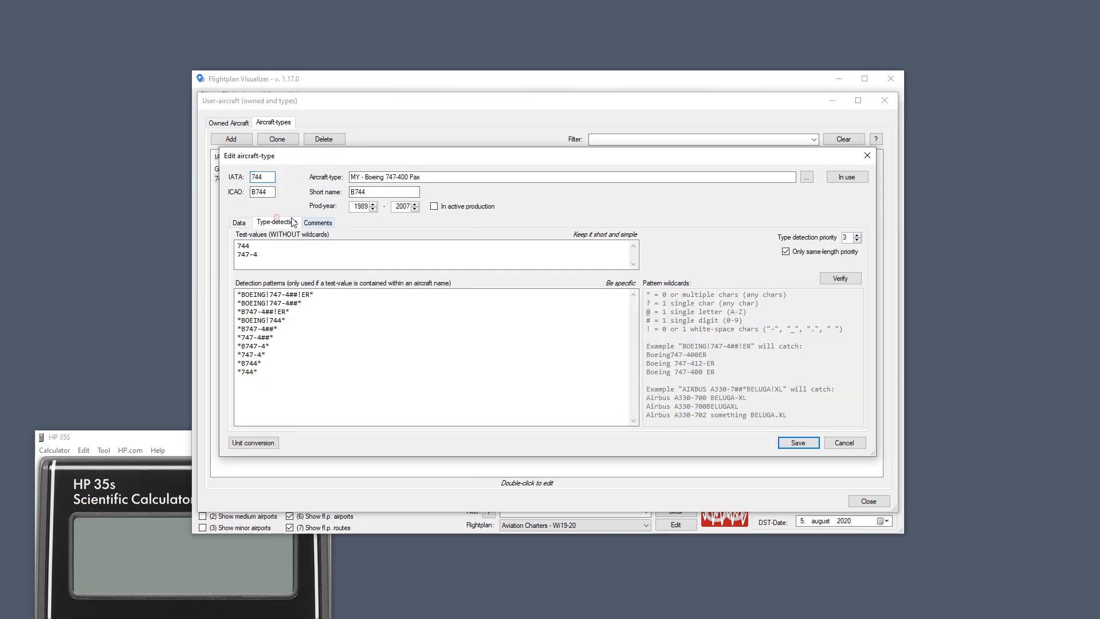
click(857, 240)
click(857, 240)
click(795, 440)
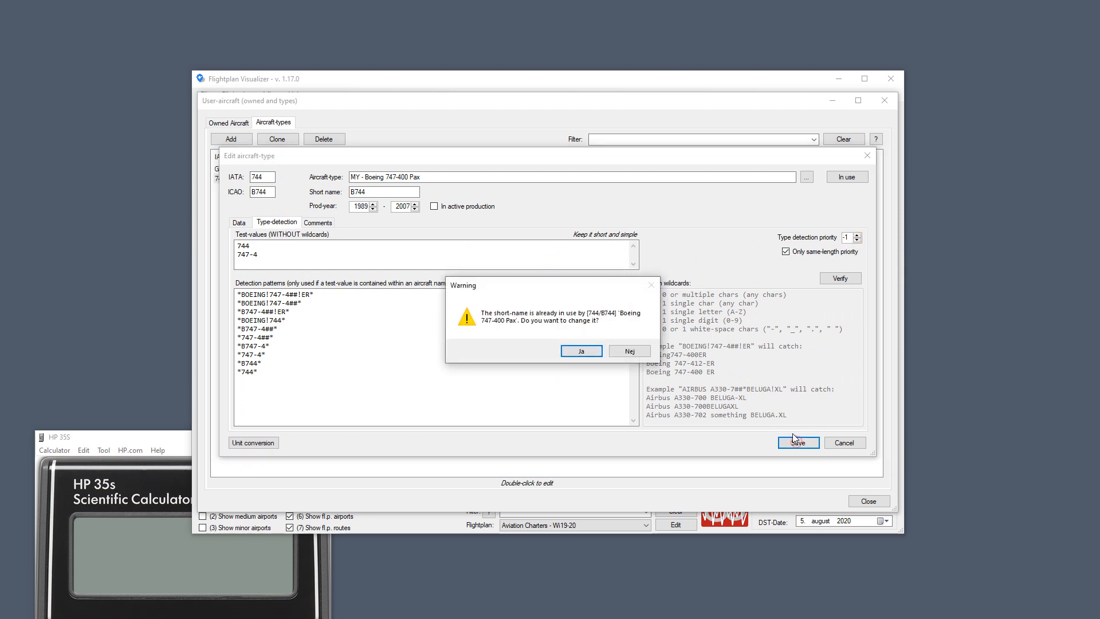
click(630, 351)
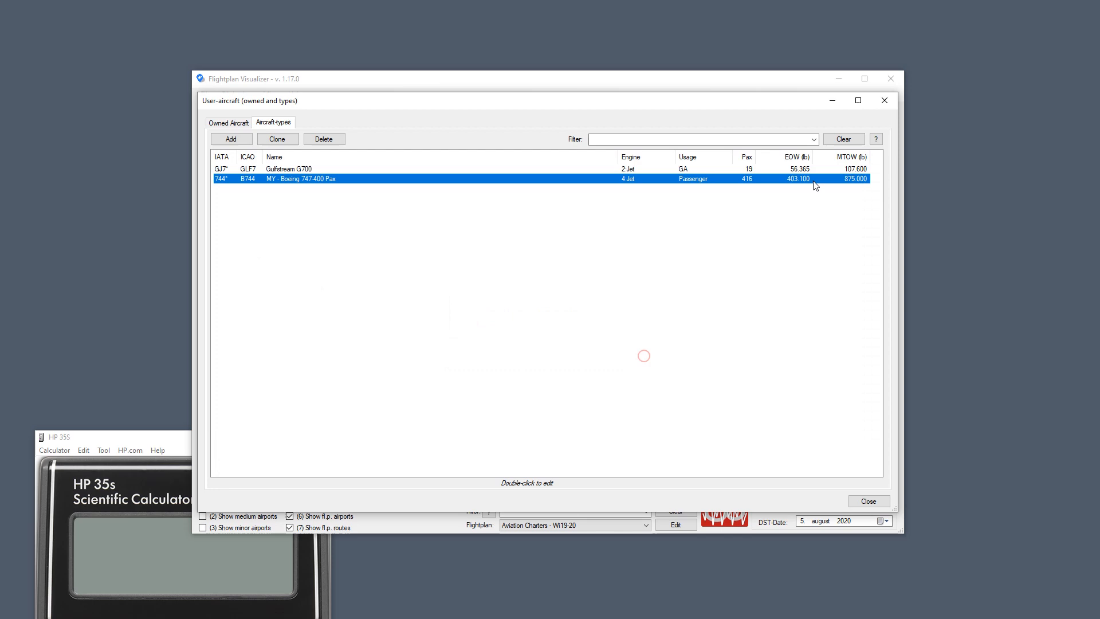
click(884, 101)
Re-process all flightplans once more with the aircraft redetection criterion set to Re-detect all.
click(236, 95)
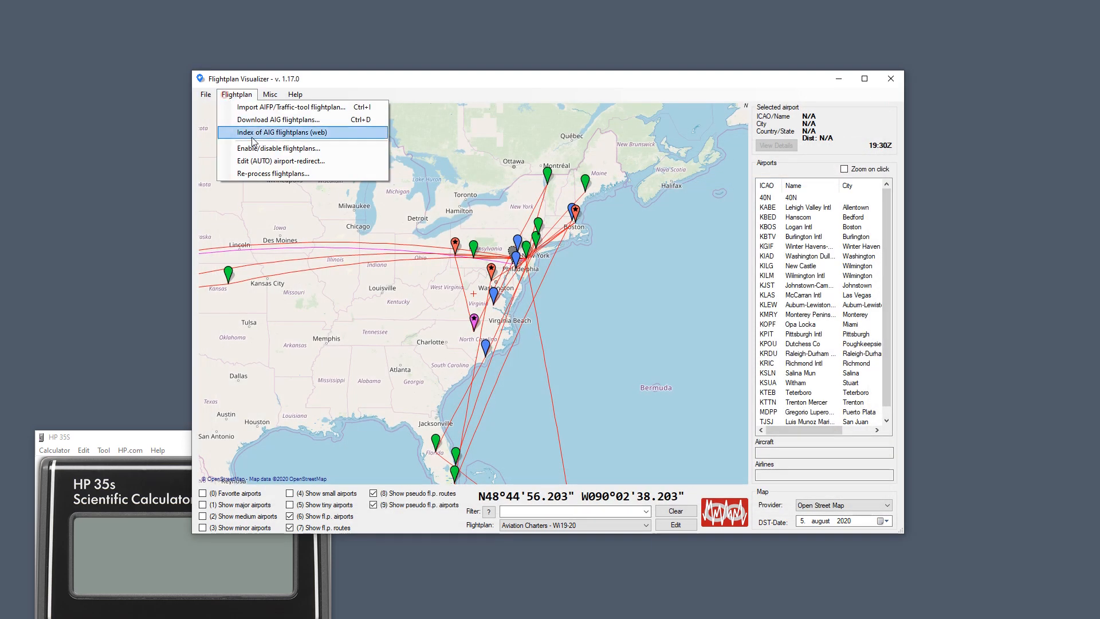
click(283, 173)
click(671, 193)
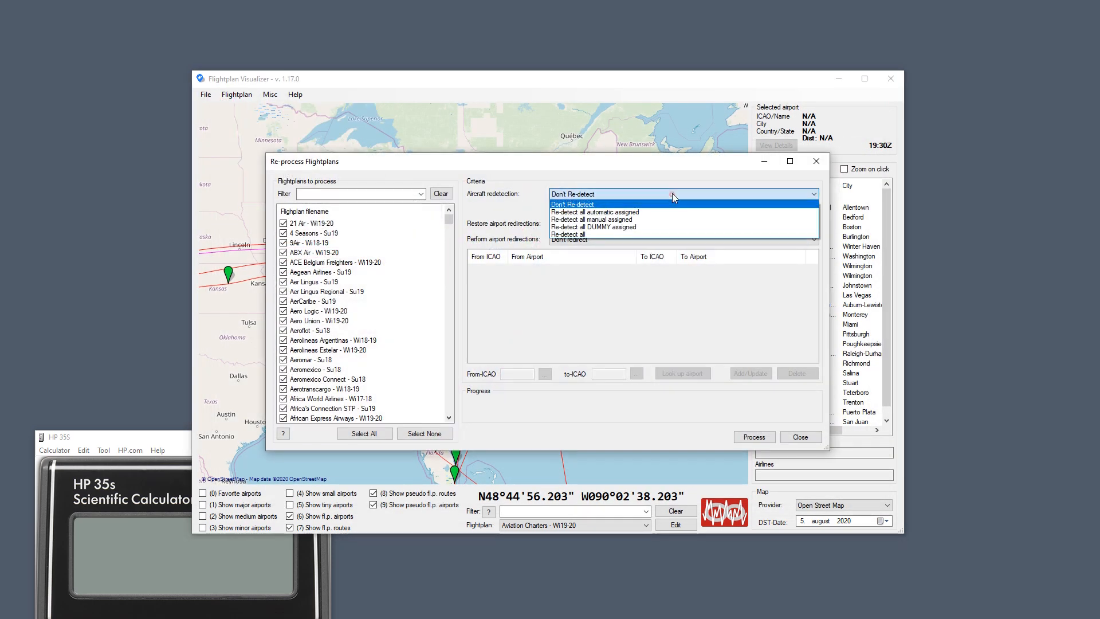
click(659, 234)
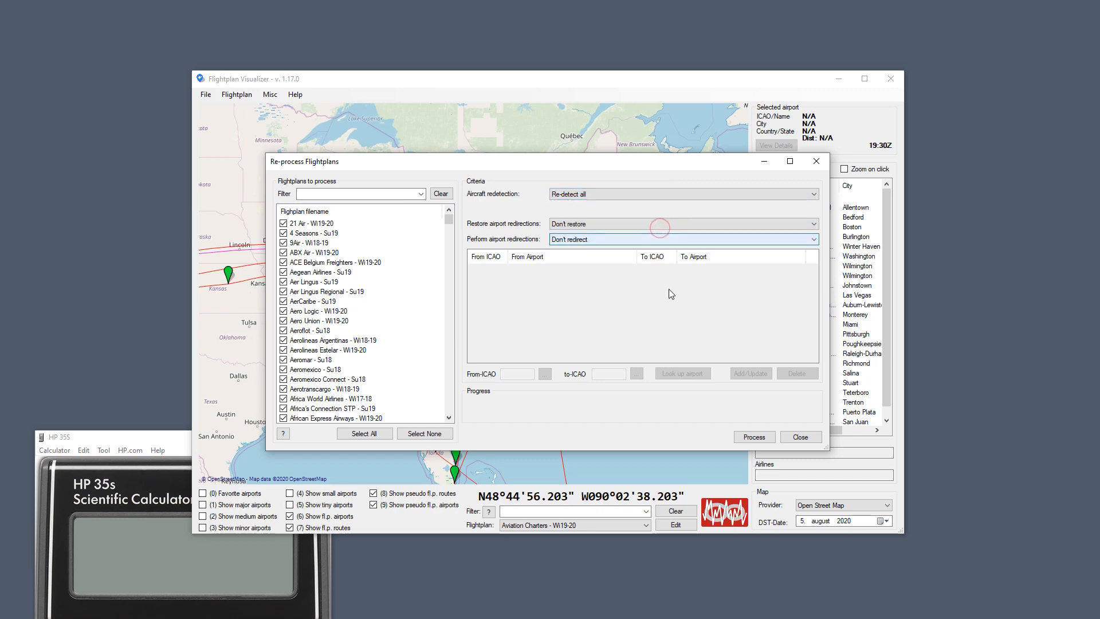
click(742, 437)
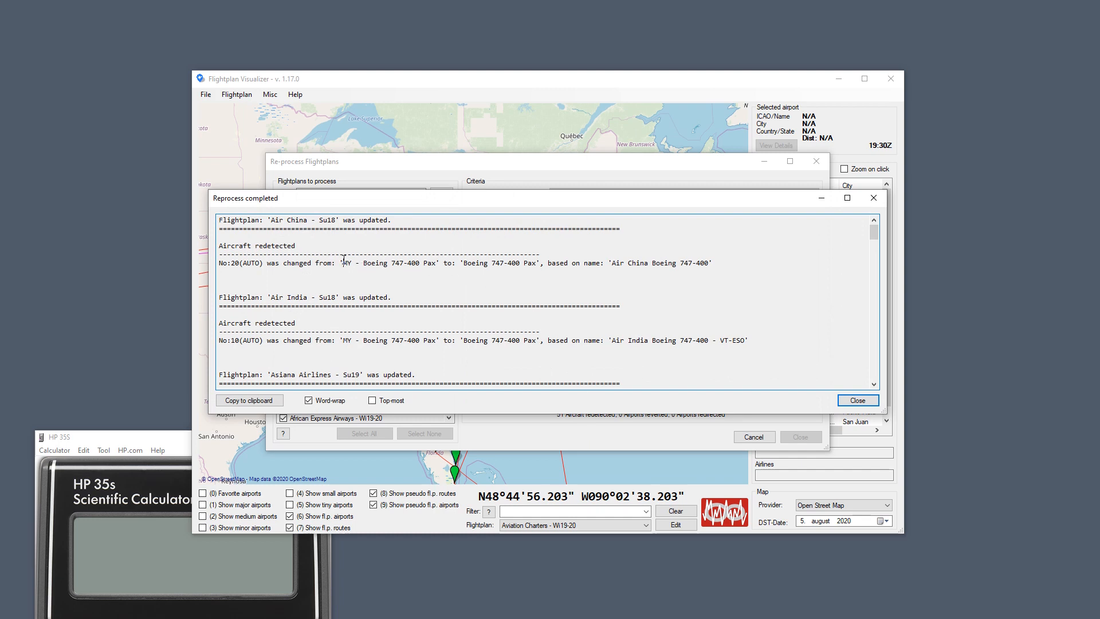
Compare the old and new aircraft types in the Air China entry of the reprocess report, and close both windows.
drag(343, 261, 439, 267)
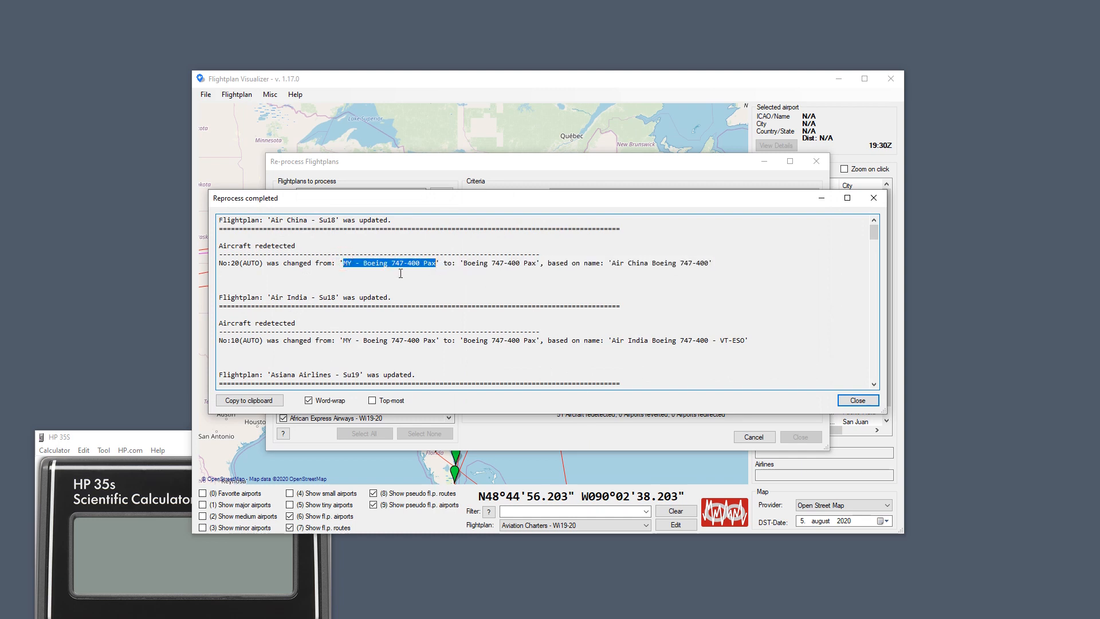
drag(463, 263, 540, 262)
click(855, 400)
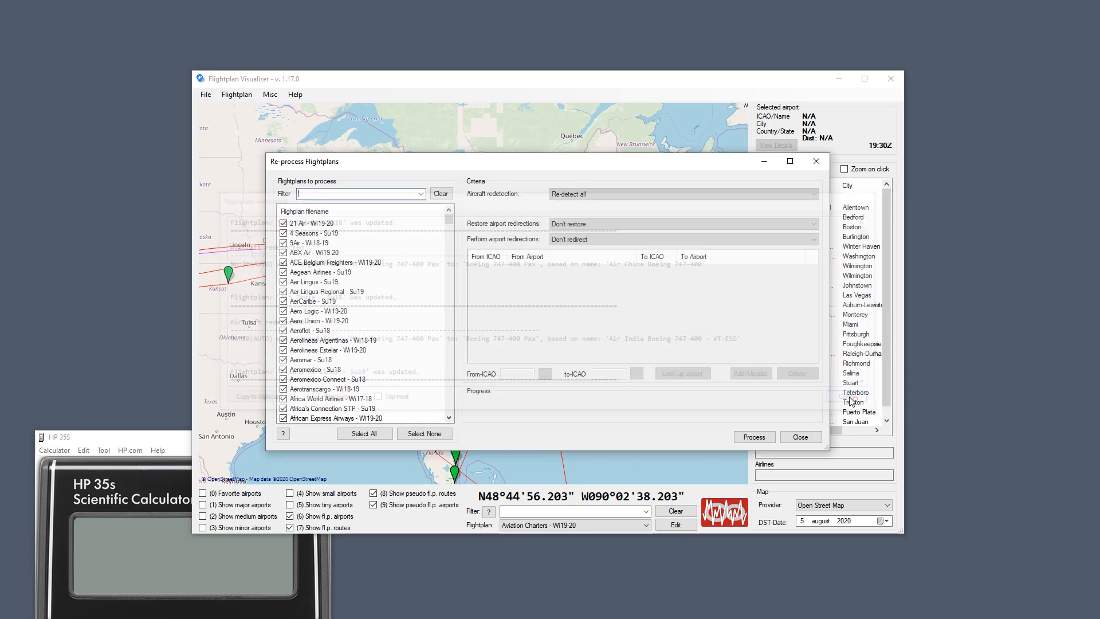
click(800, 436)
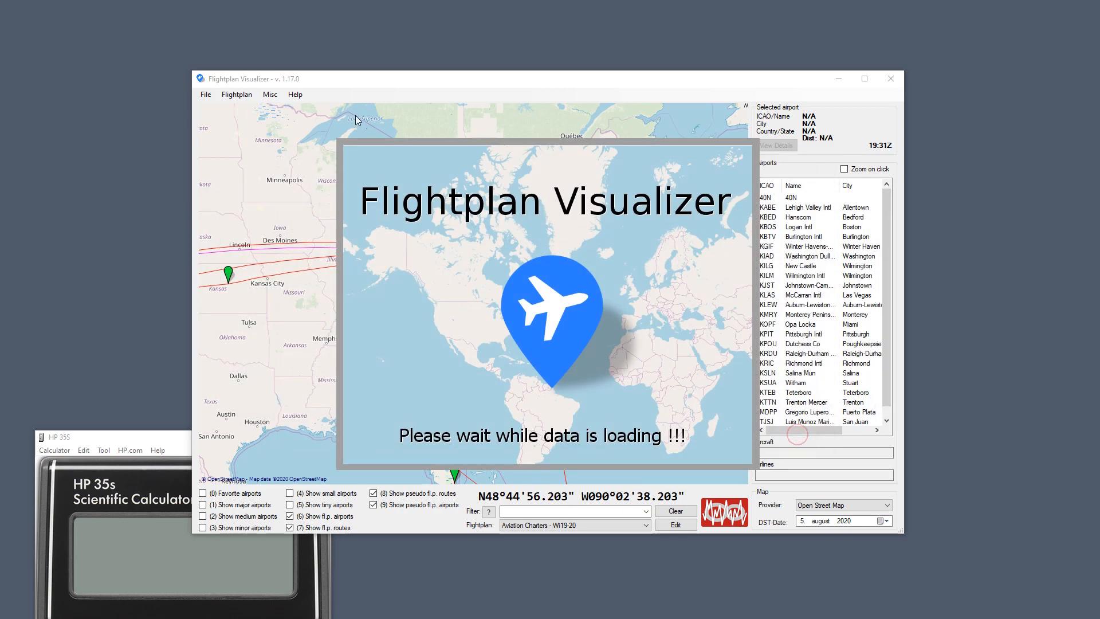
Check whether the user-defined type MY - Boeing 747-400 Pax is in use, and close its editor without saving.
click(268, 95)
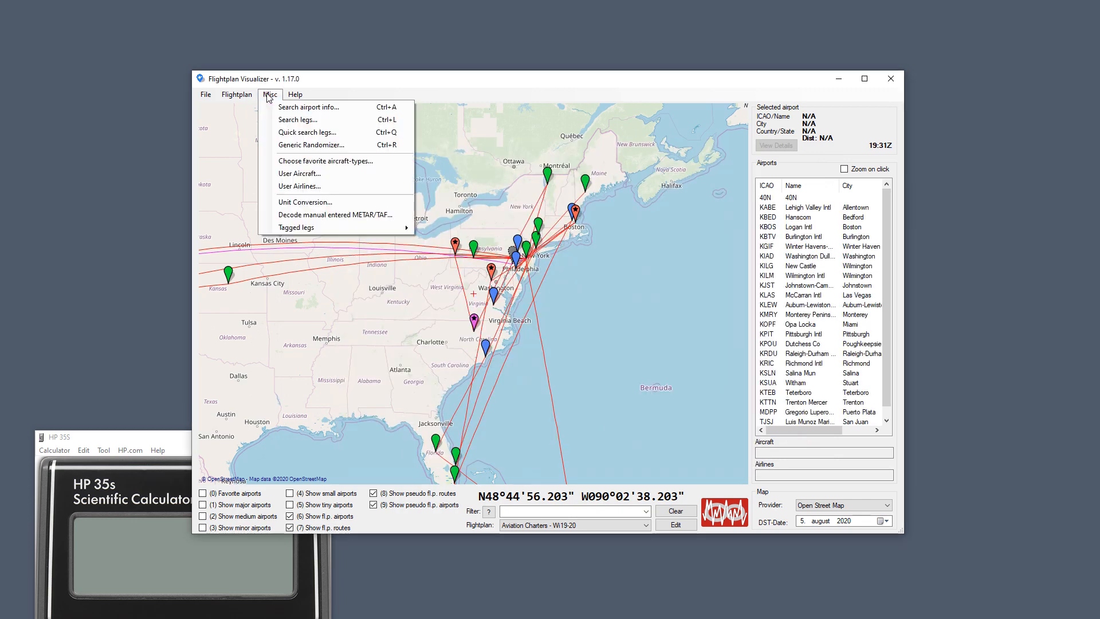
click(360, 172)
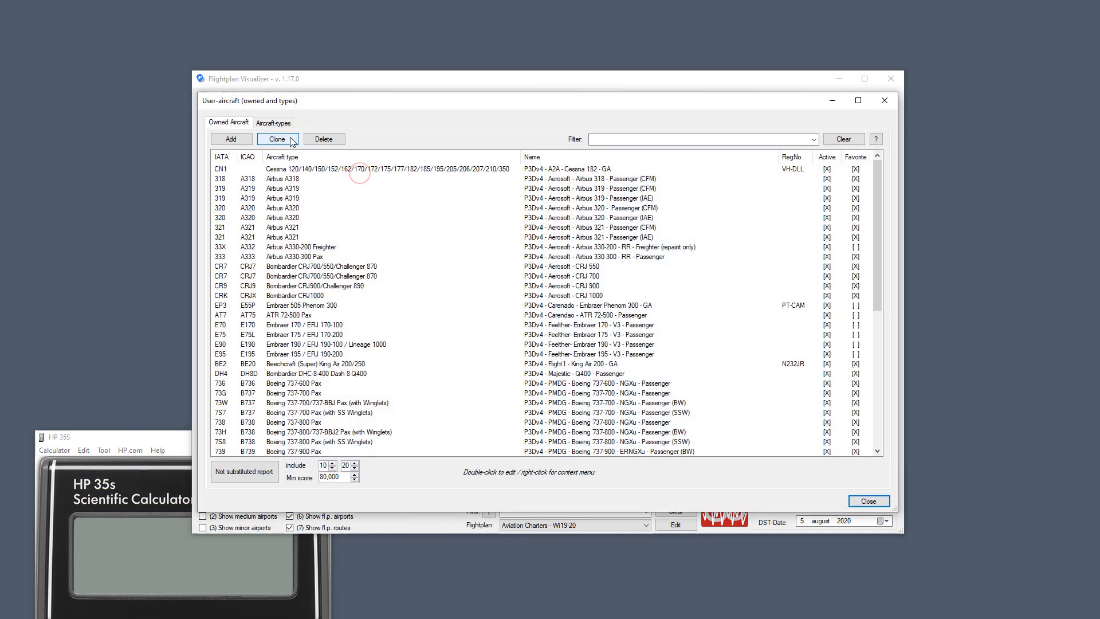
click(274, 122)
click(278, 180)
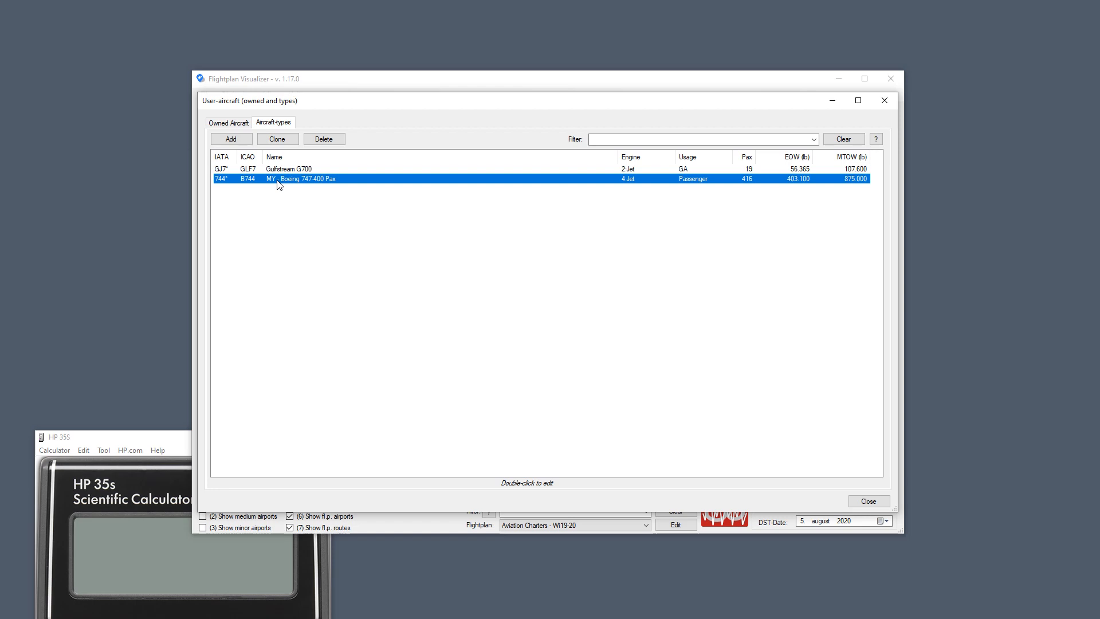
double_click(278, 180)
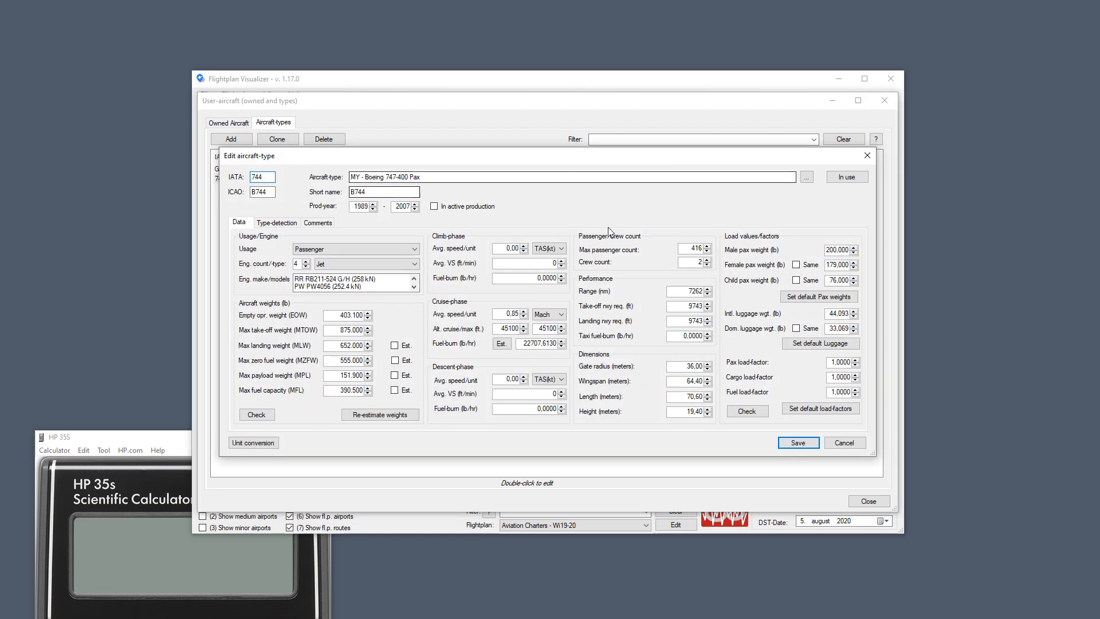
click(847, 179)
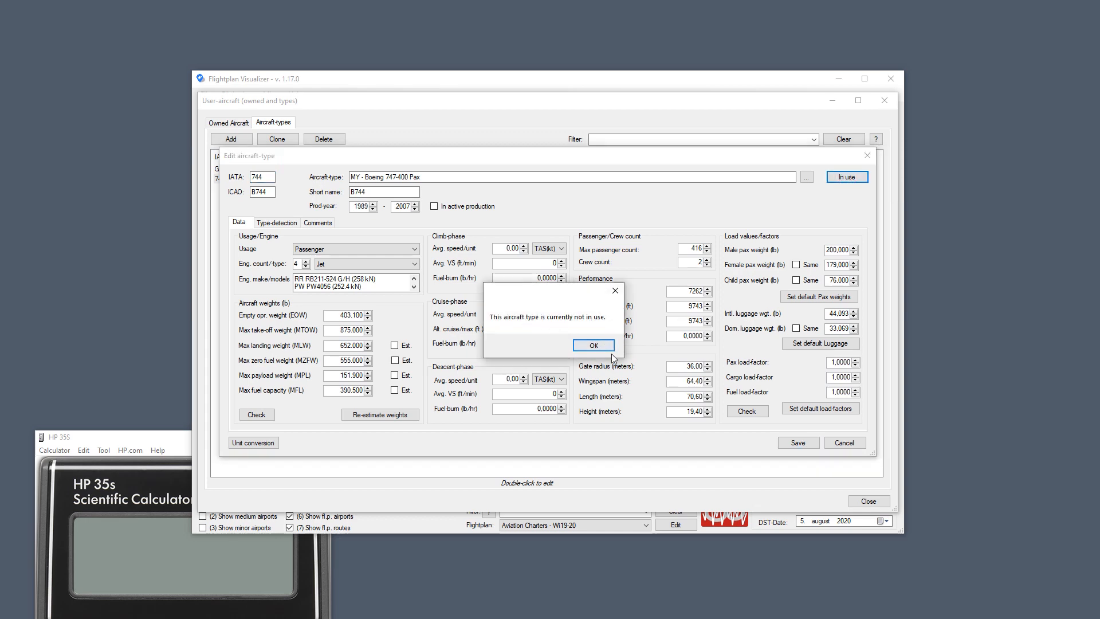
click(604, 346)
click(867, 161)
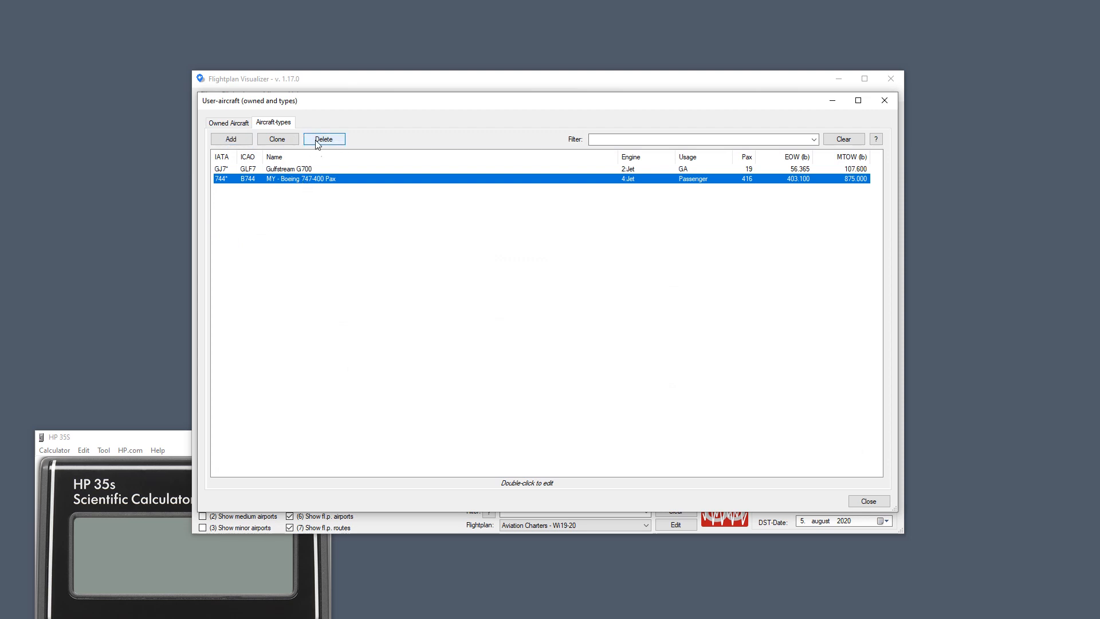
Delete the MY - Boeing 747-400 Pax aircraft type and confirm the deletion.
right_click(303, 179)
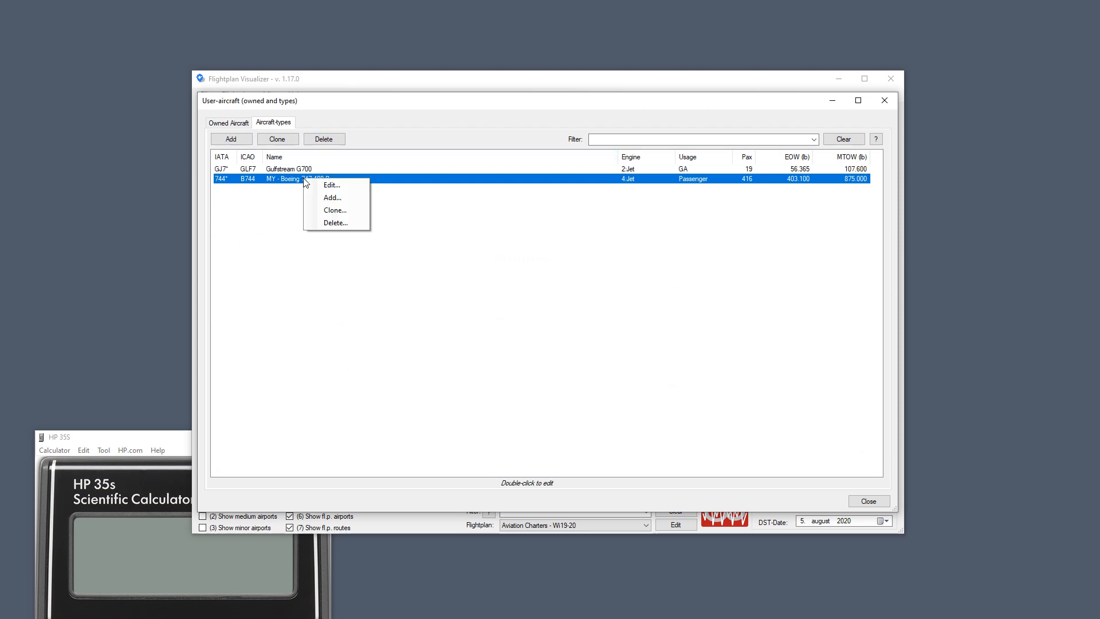
click(337, 221)
click(586, 351)
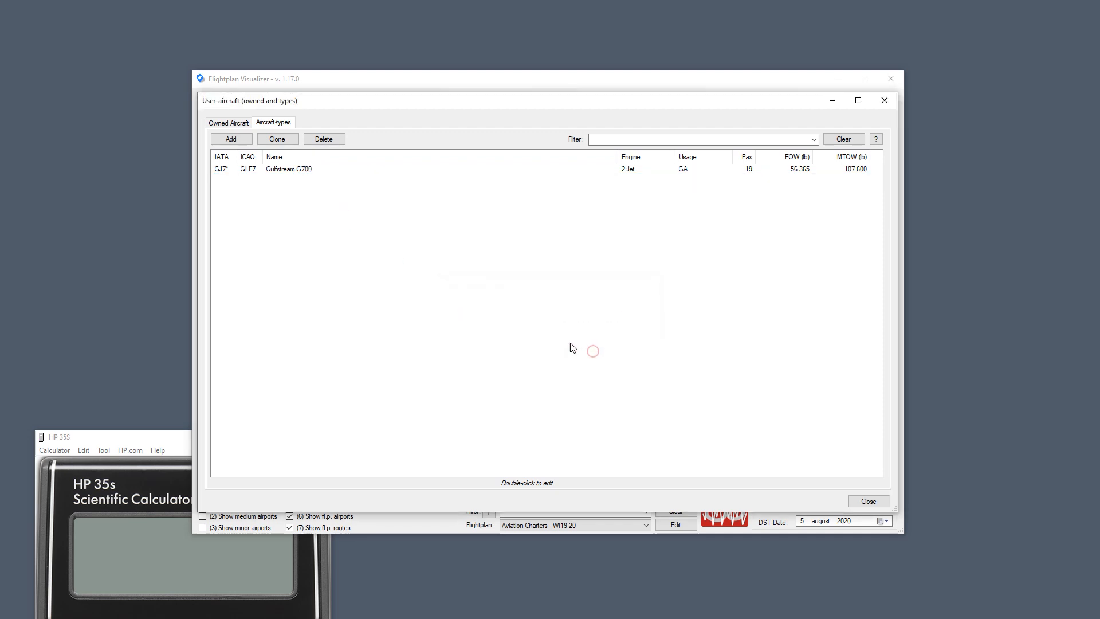
Review the airline repaints of the owned aircraft P3Dv4 - Aerosoft - CRJ 700, and close its editor without saving.
click(245, 124)
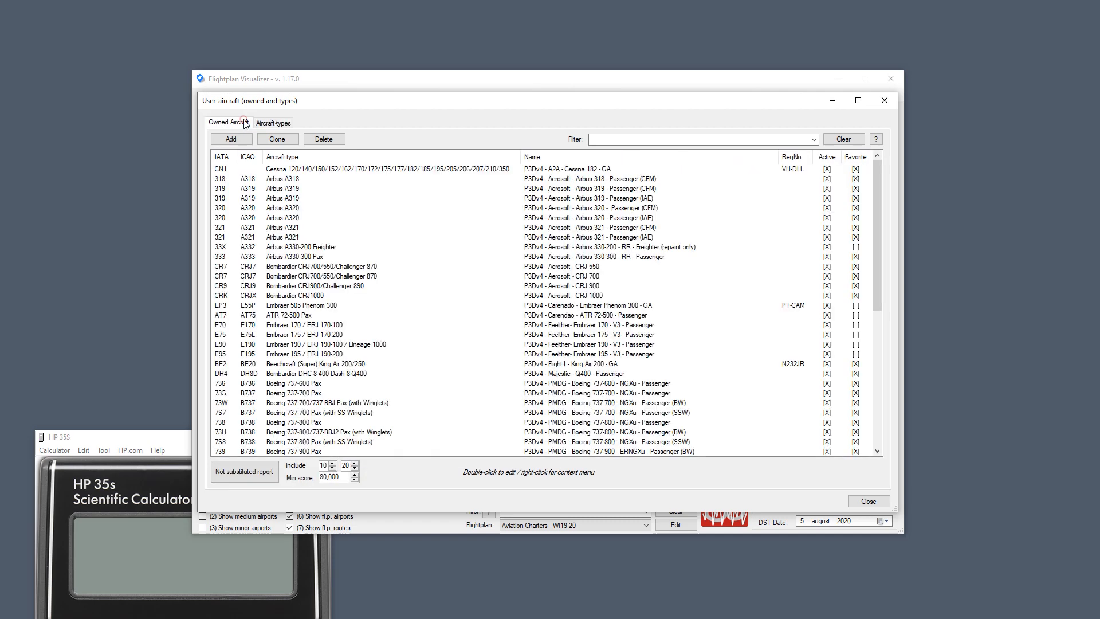
double_click(586, 277)
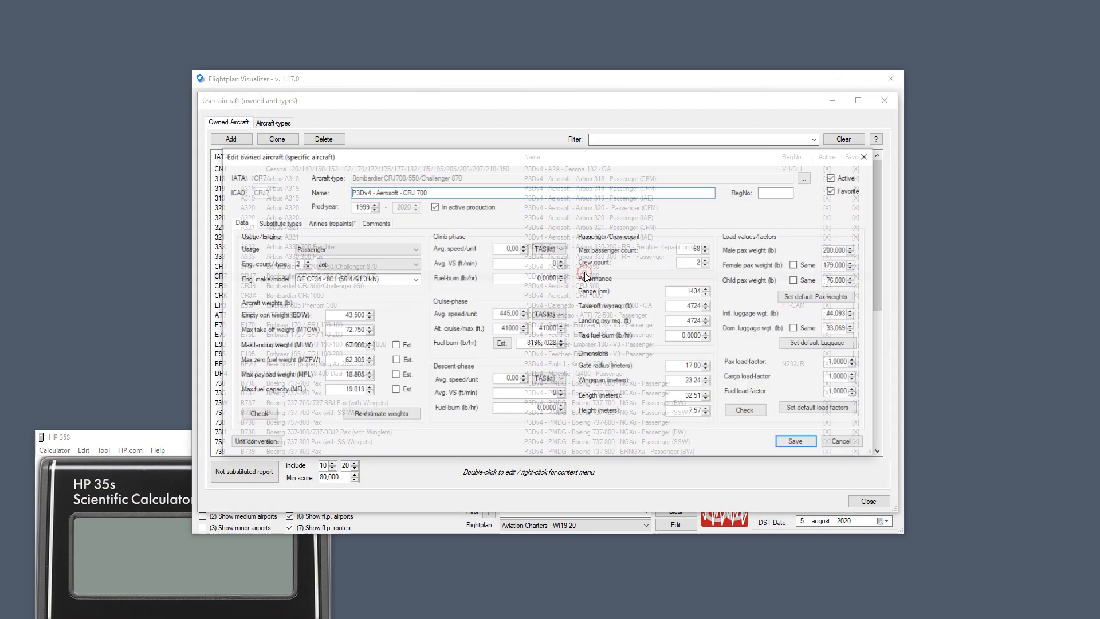
click(327, 225)
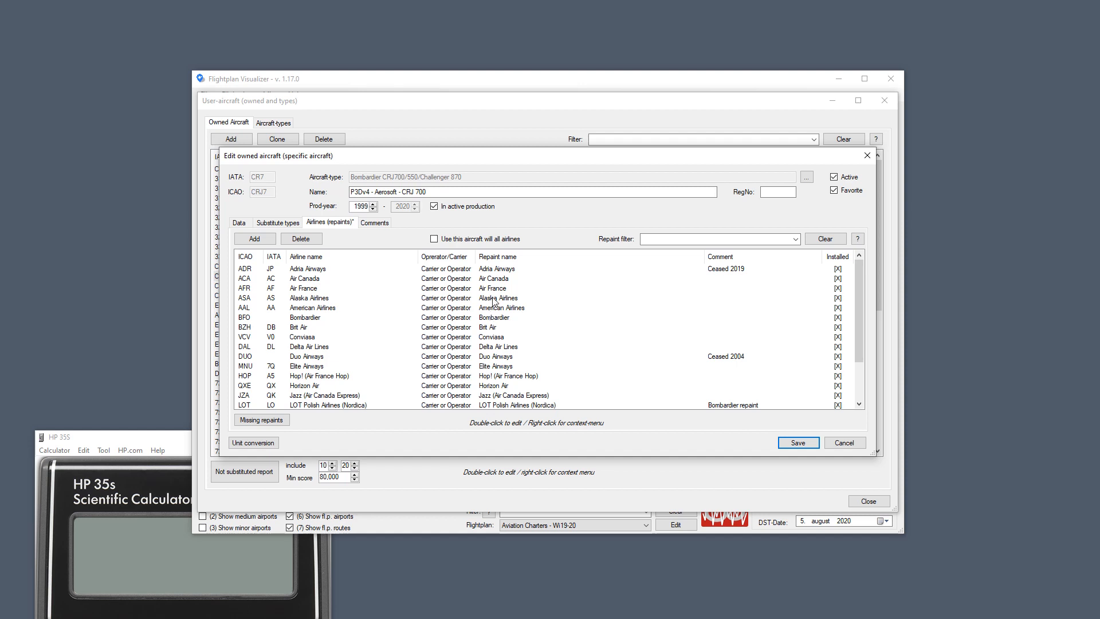
scroll(502, 280, down, 2)
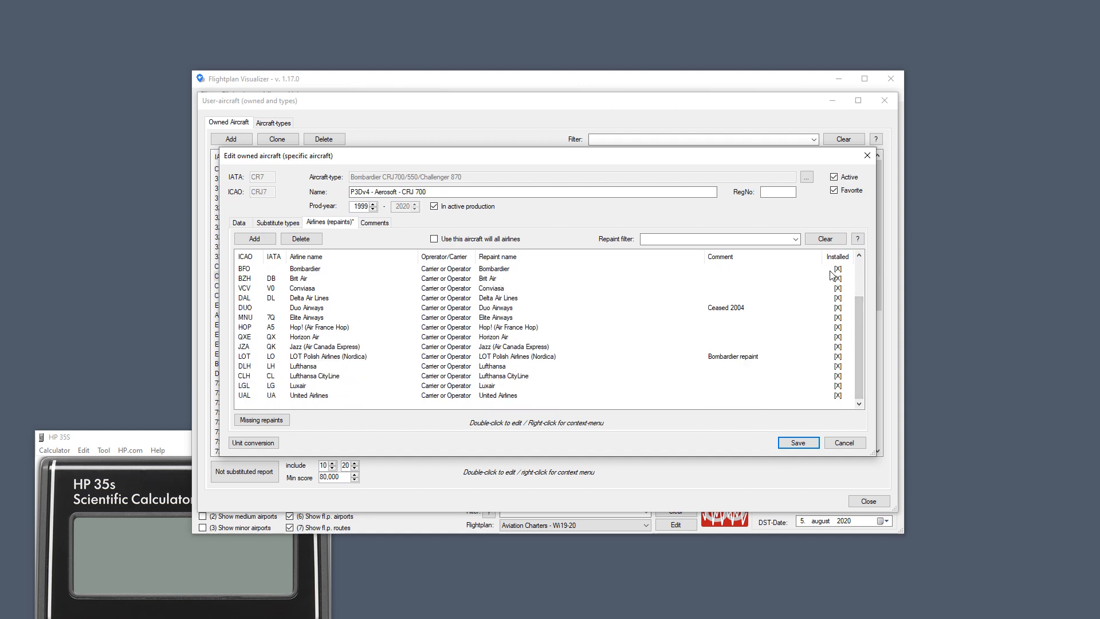
scroll(816, 393, up, 2)
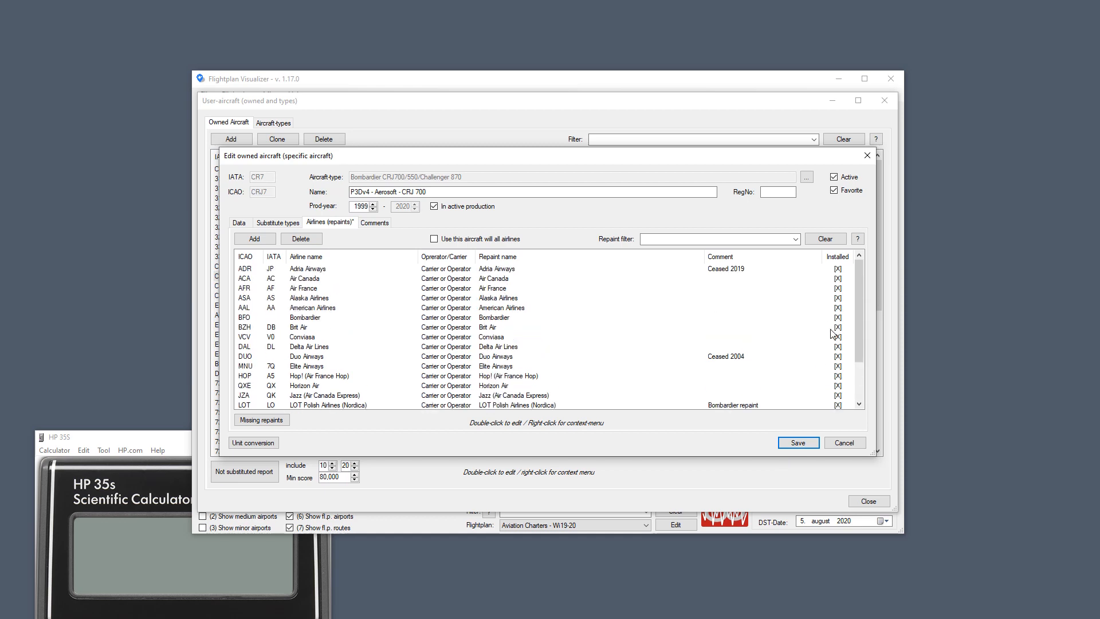
scroll(832, 333, down, 1)
click(867, 155)
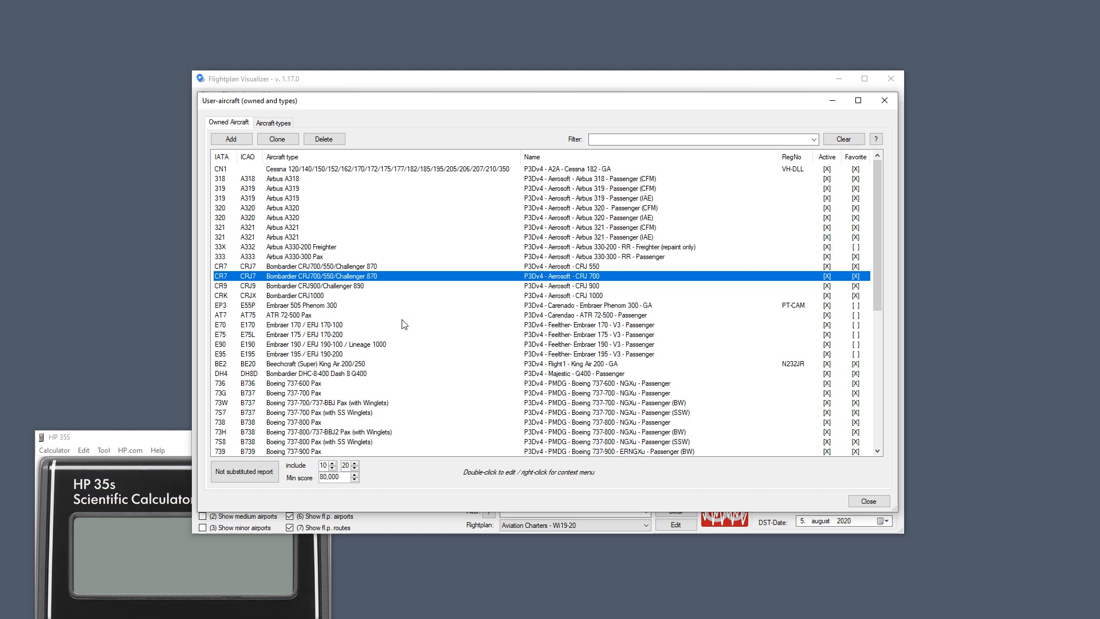
Review the airline repaints and their comments for the owned aircraft P3Dv4 - Feelther- Embraer 195 - V3 - Passenger, and close both windows without saving.
double_click(391, 355)
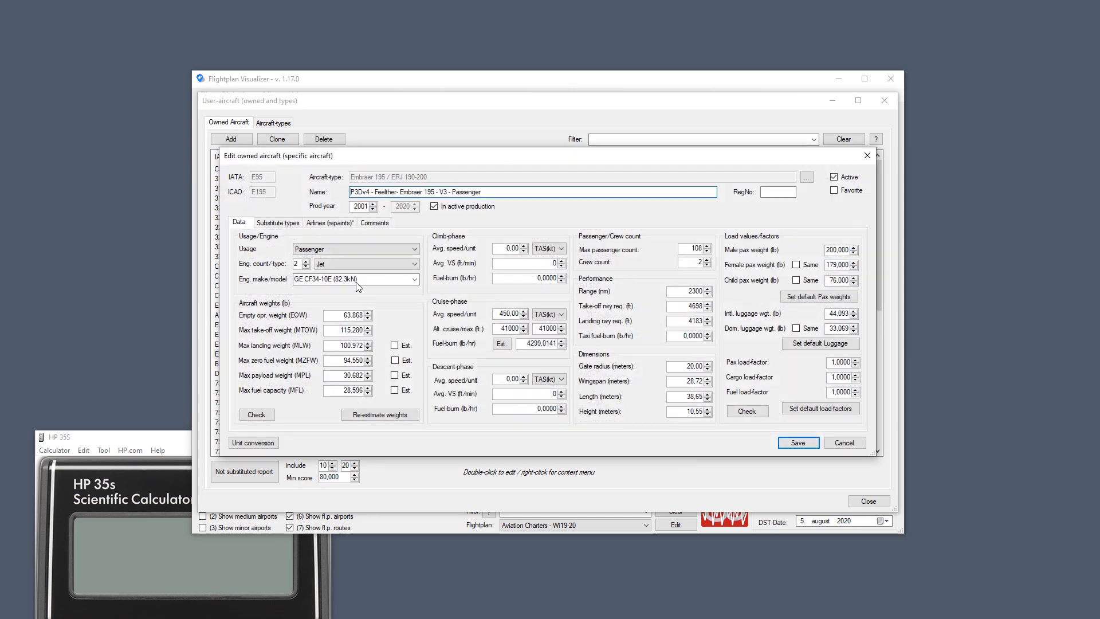
click(330, 222)
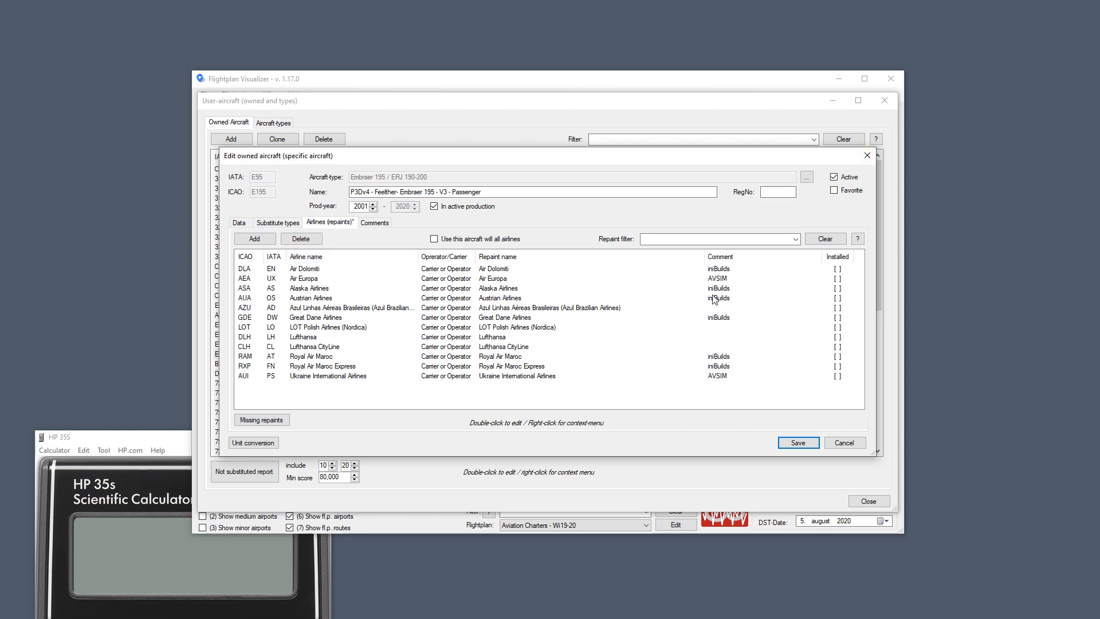
click(724, 277)
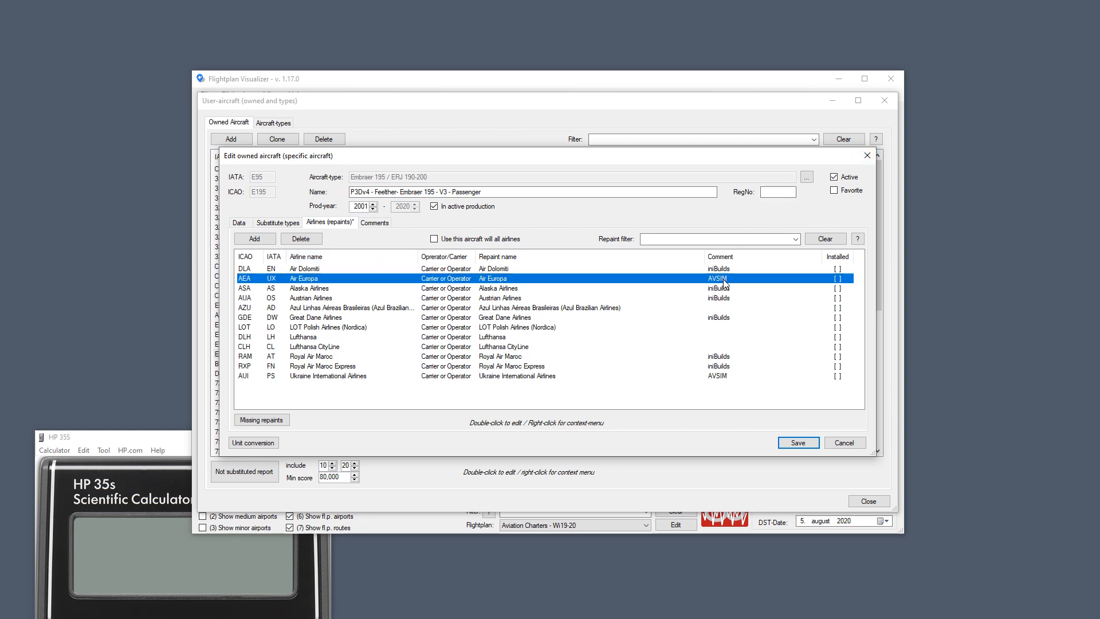
click(725, 376)
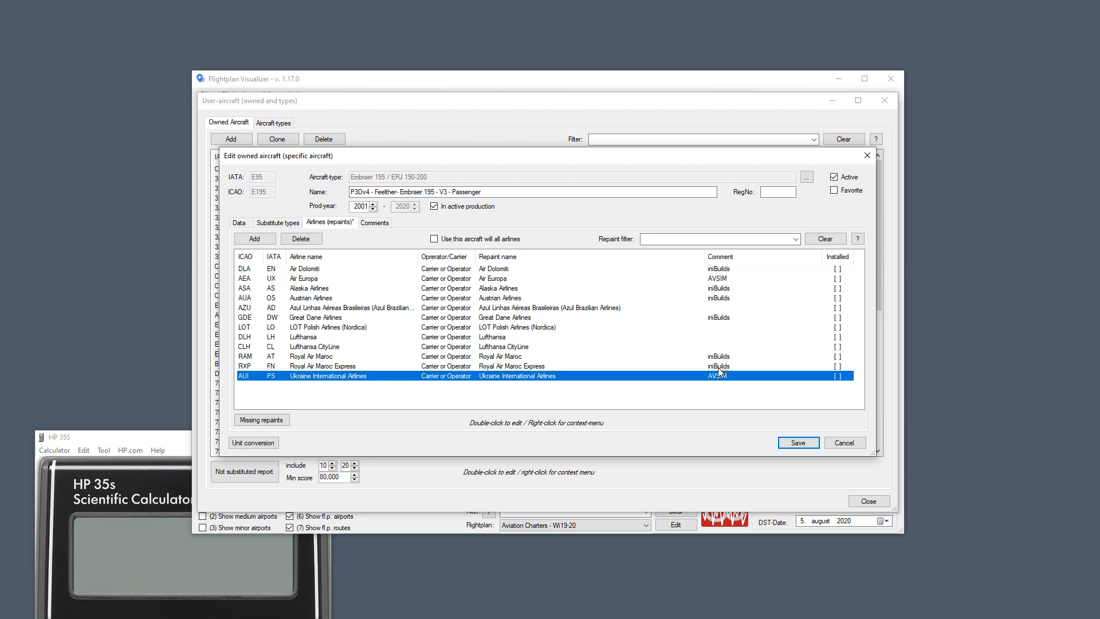
click(866, 156)
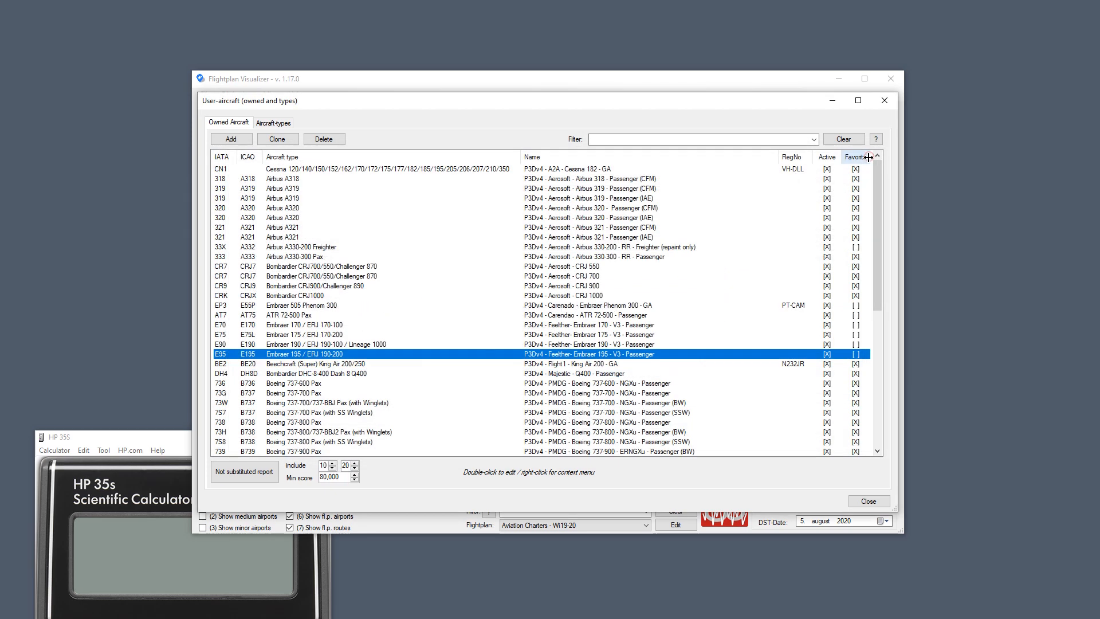
click(884, 101)
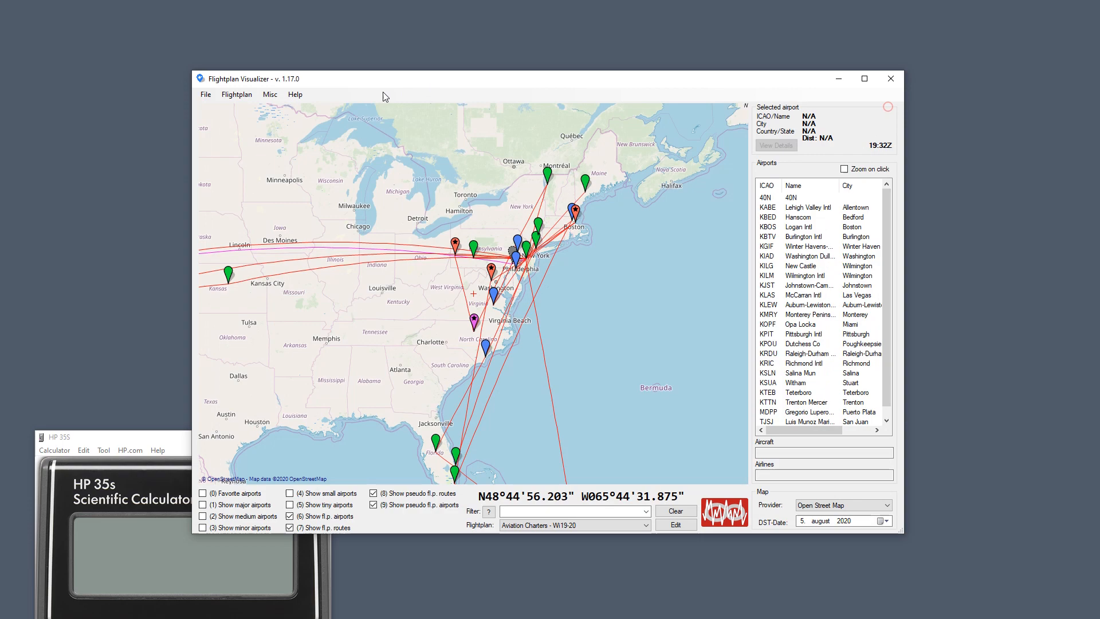
Set up a leg search for the McDonnell Douglas MD11 Freighter, filtering aircraft types by 11, and require an owned substitute.
click(270, 95)
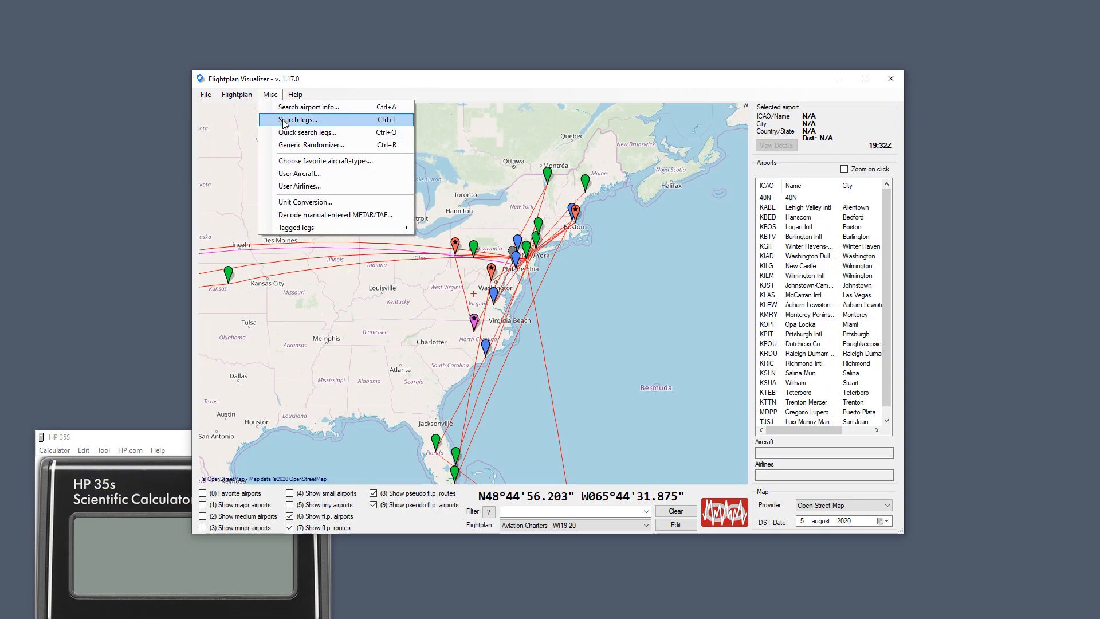
click(284, 120)
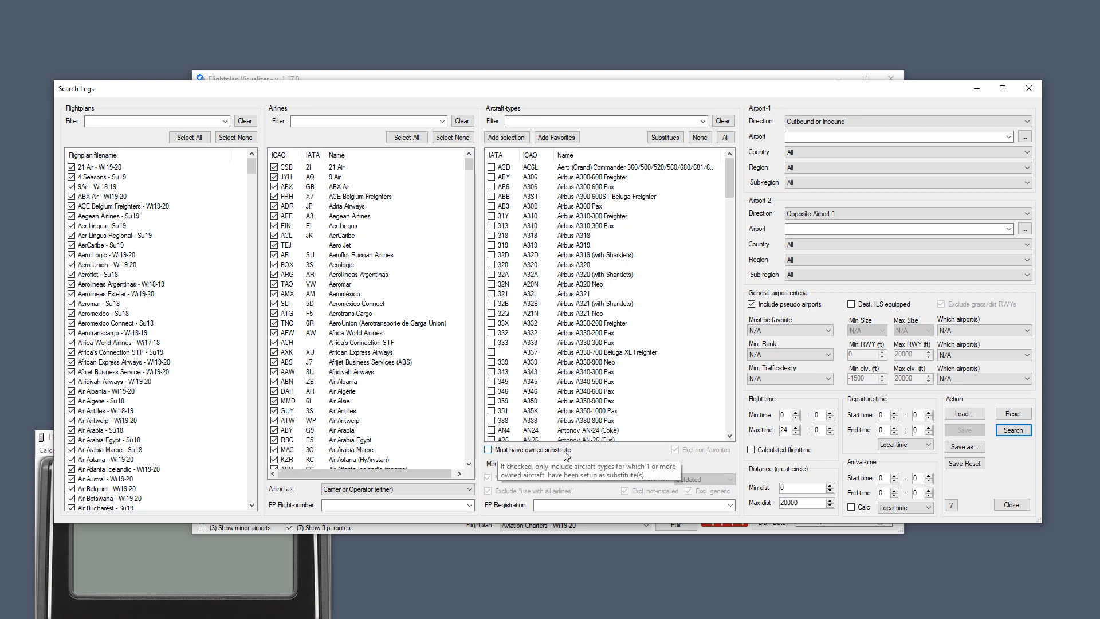
click(573, 121)
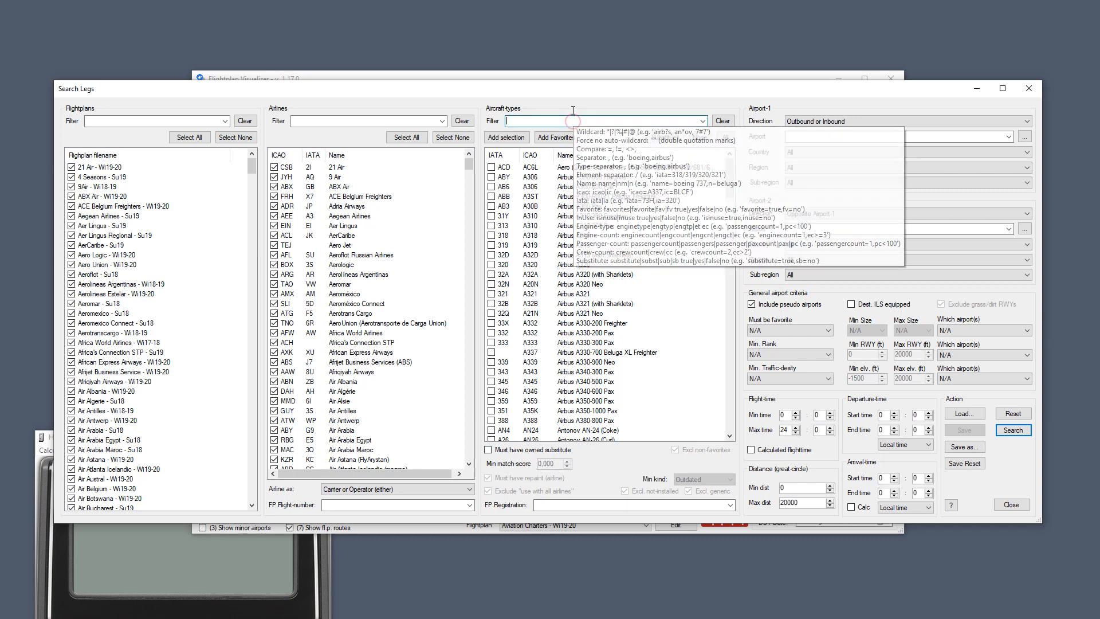
text(11)
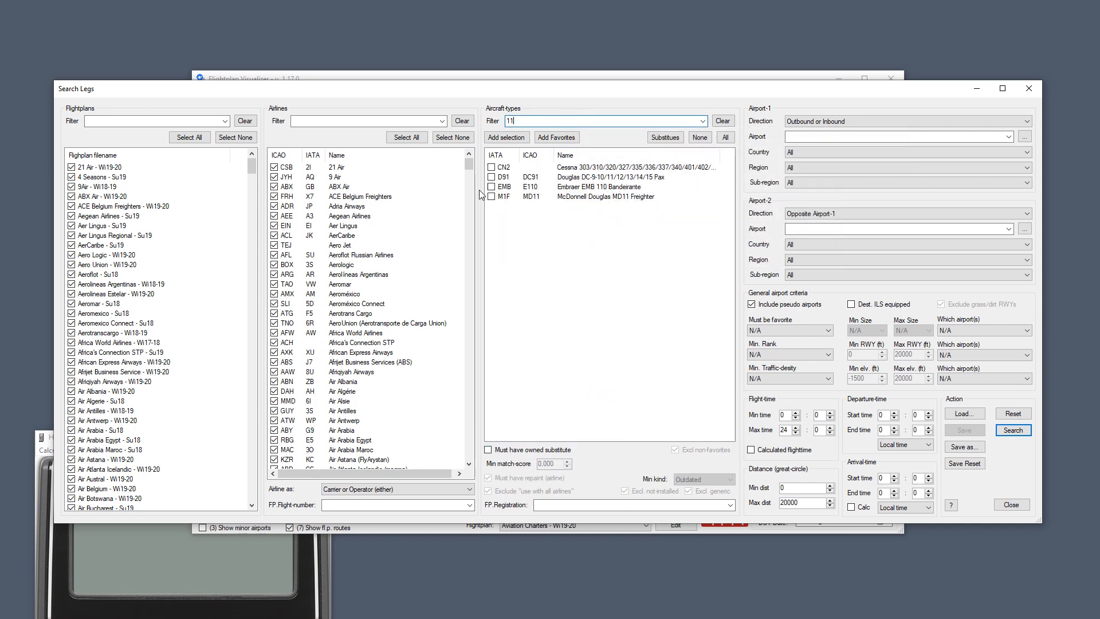
click(491, 196)
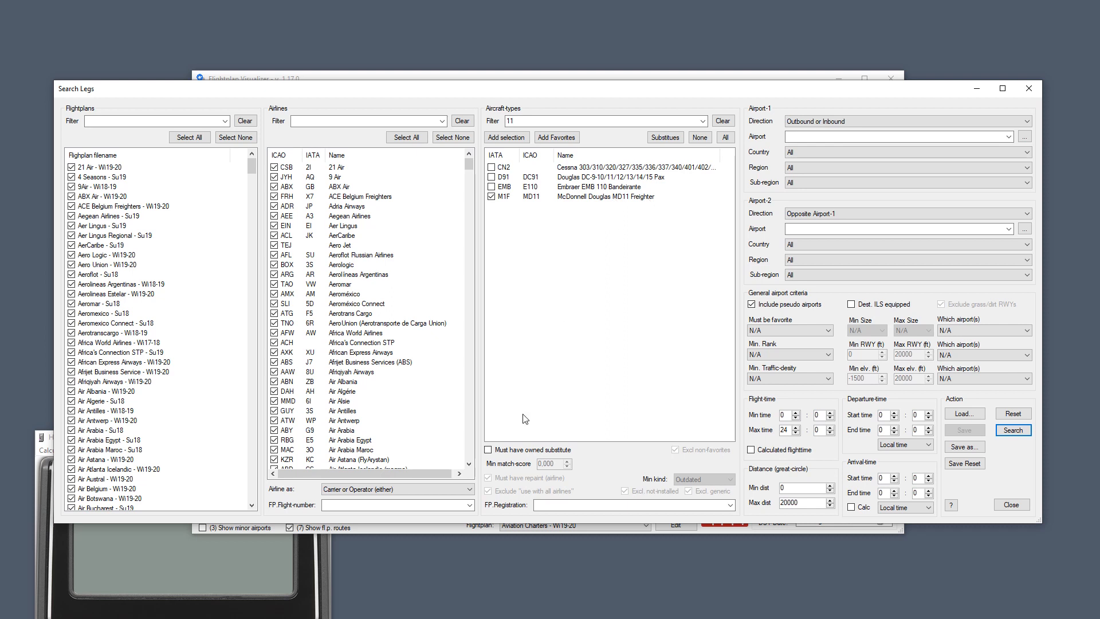
click(489, 451)
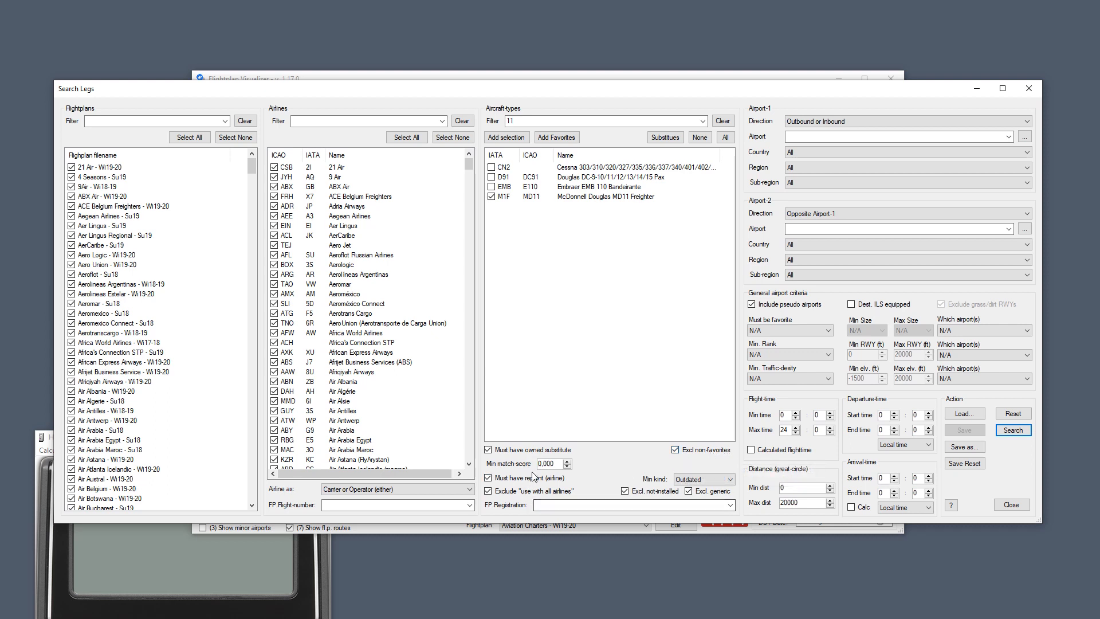
Try a minimum match-score of 90, reset it to 0, and view the minimum kind options without changing the selection.
drag(557, 464, 529, 465)
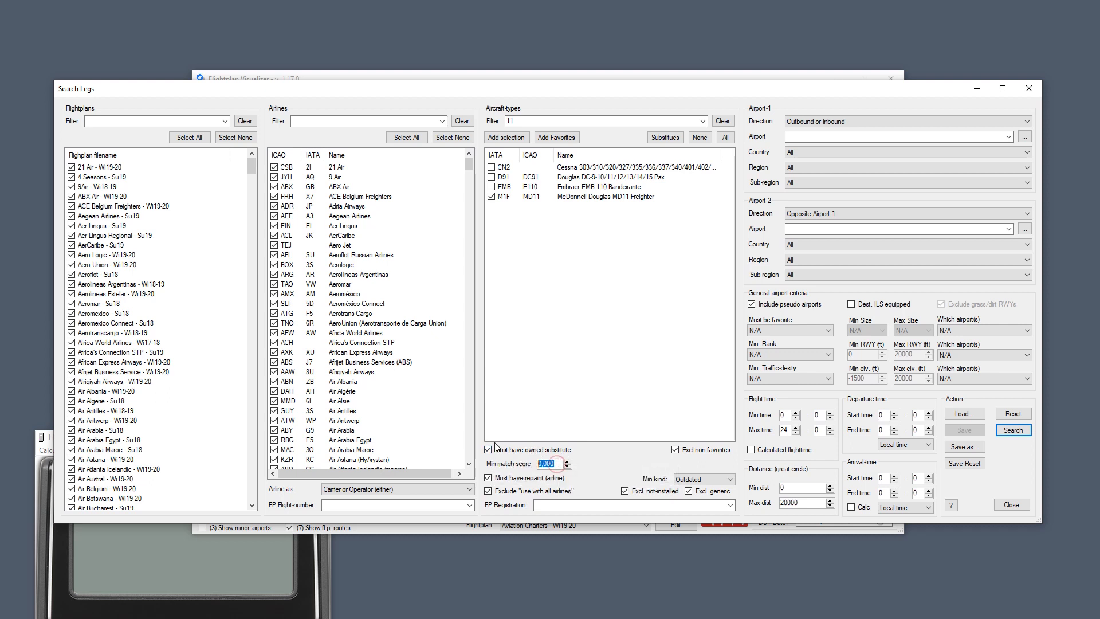
text(90)
drag(559, 462, 475, 455)
text(0)
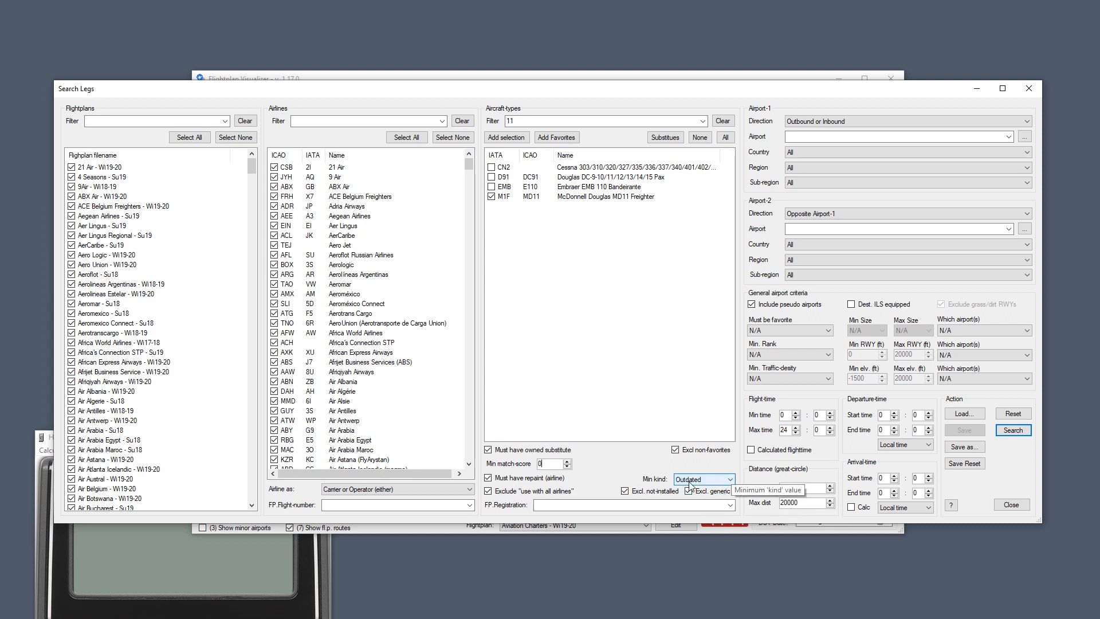
click(728, 482)
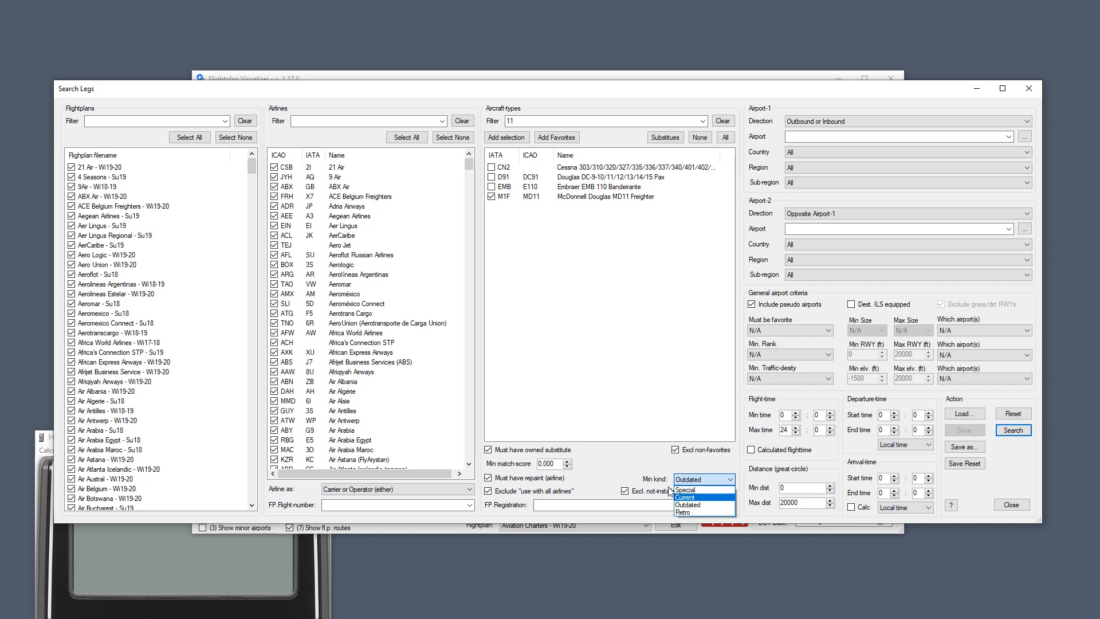
click(640, 462)
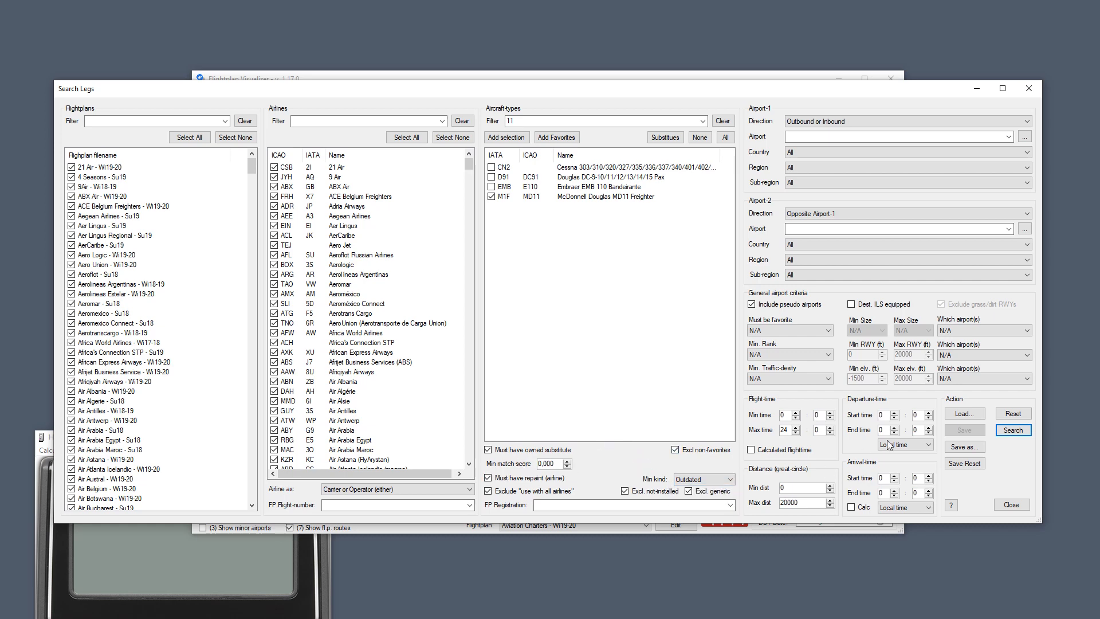
Run the leg search with the repaint requirement, show the found routes on the map, and examine them across North America.
click(1012, 430)
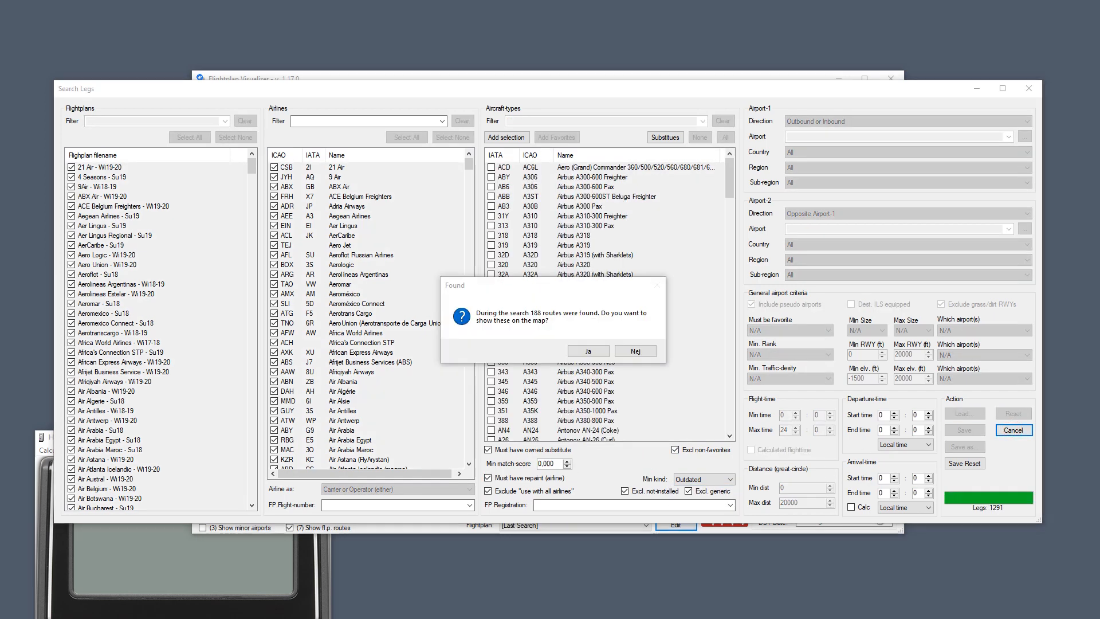
click(584, 348)
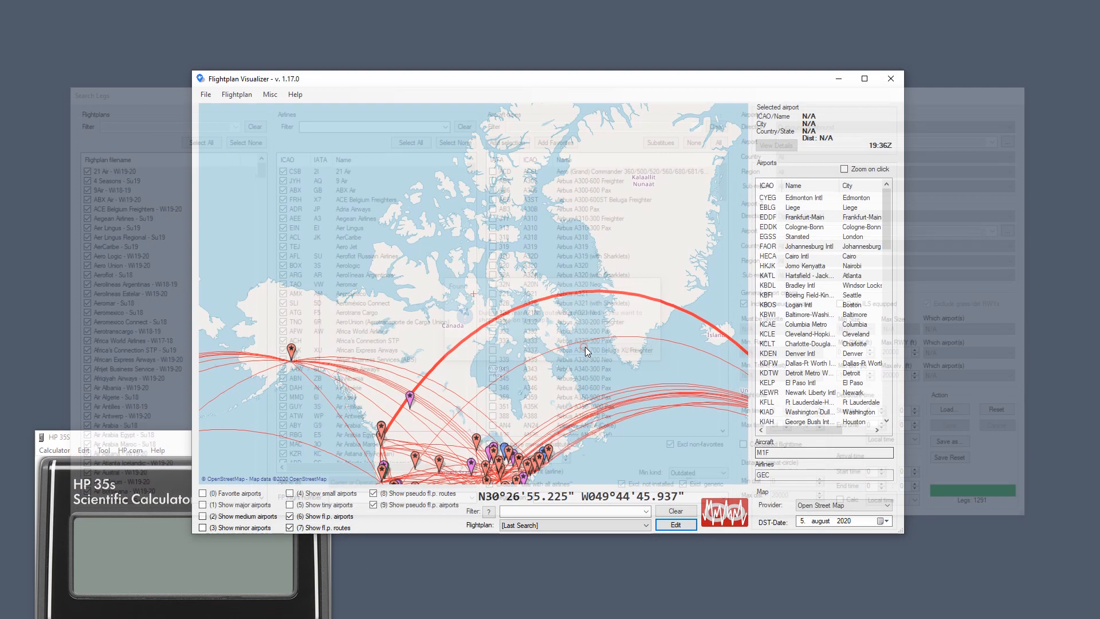
drag(549, 313, 544, 223)
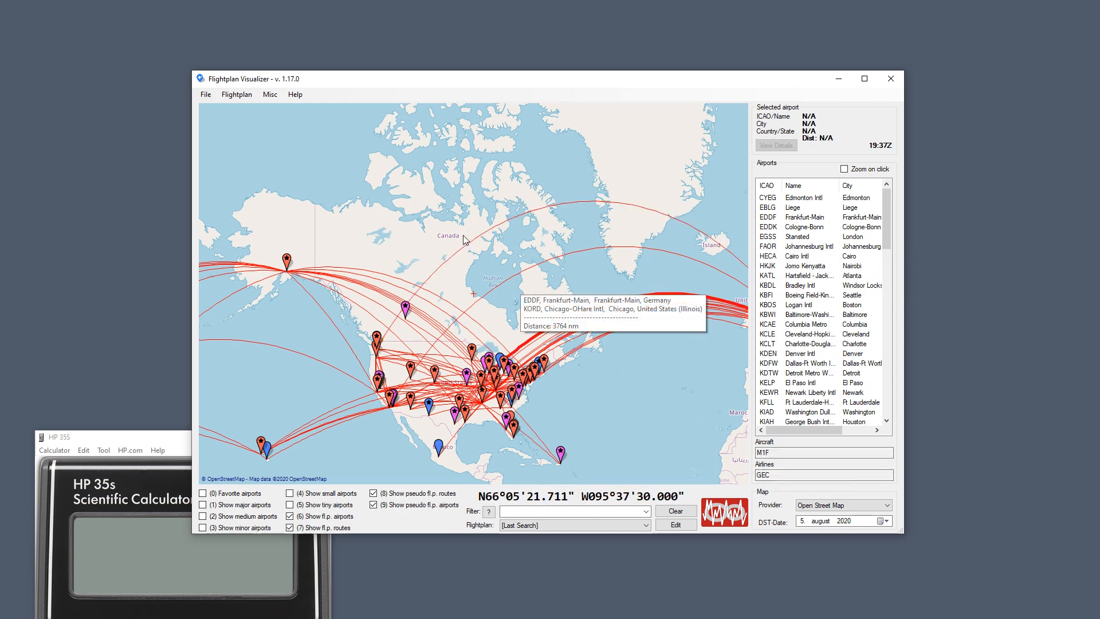
Reopen the last search, turn off the airline repaint requirement, run the search, and decline showing the routes on the map.
click(673, 524)
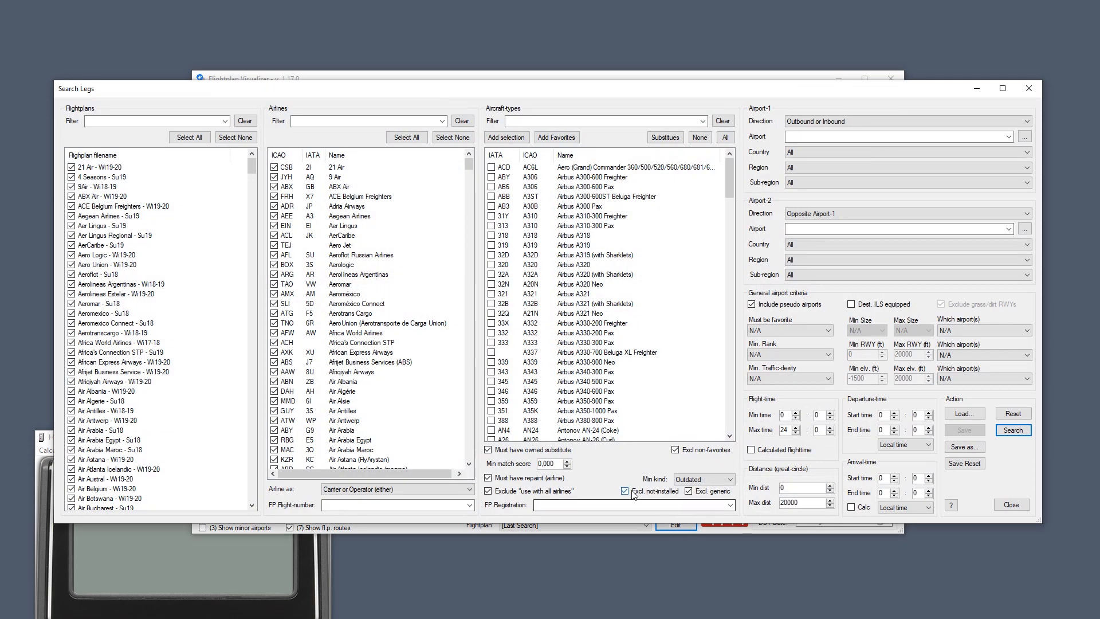
click(488, 479)
click(488, 478)
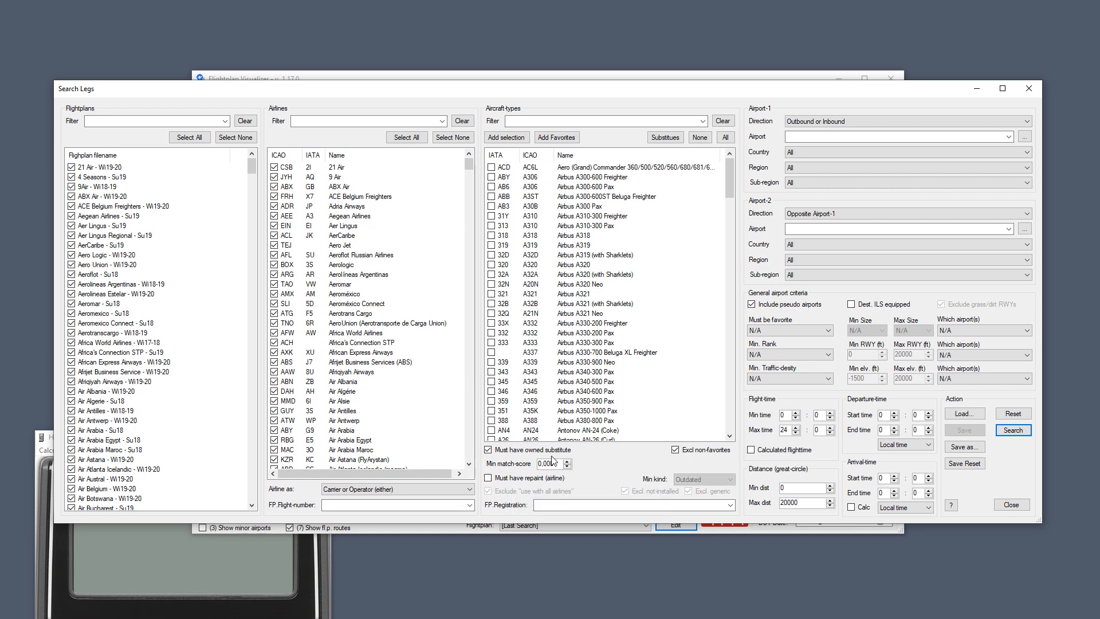
click(1011, 429)
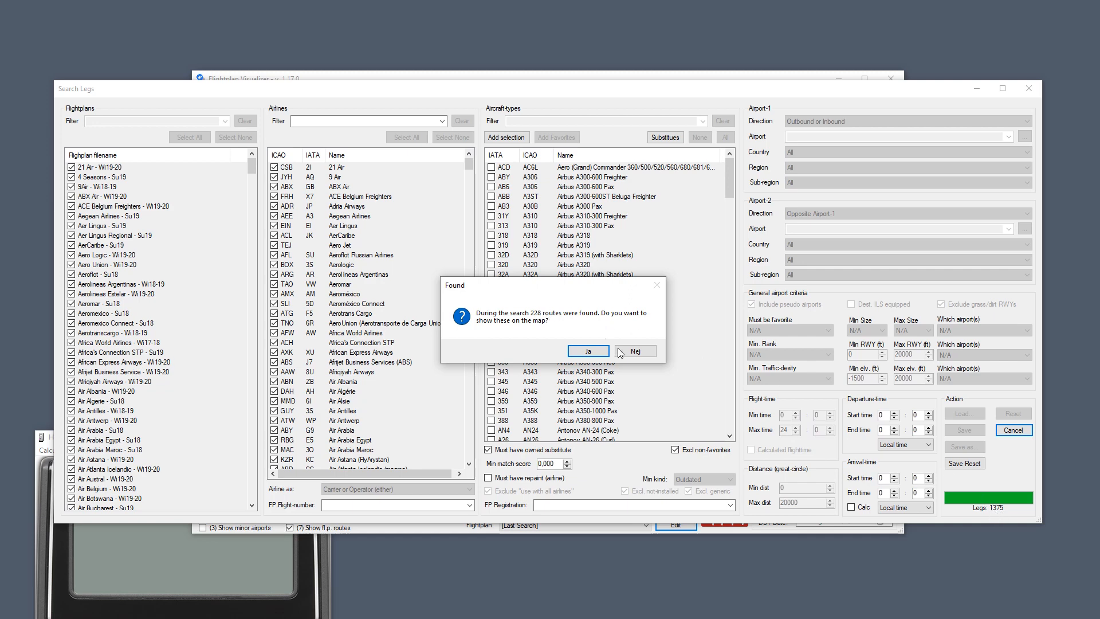
click(639, 353)
Require an airline repaint again, rerun the leg search, and show the found routes on the map.
click(505, 477)
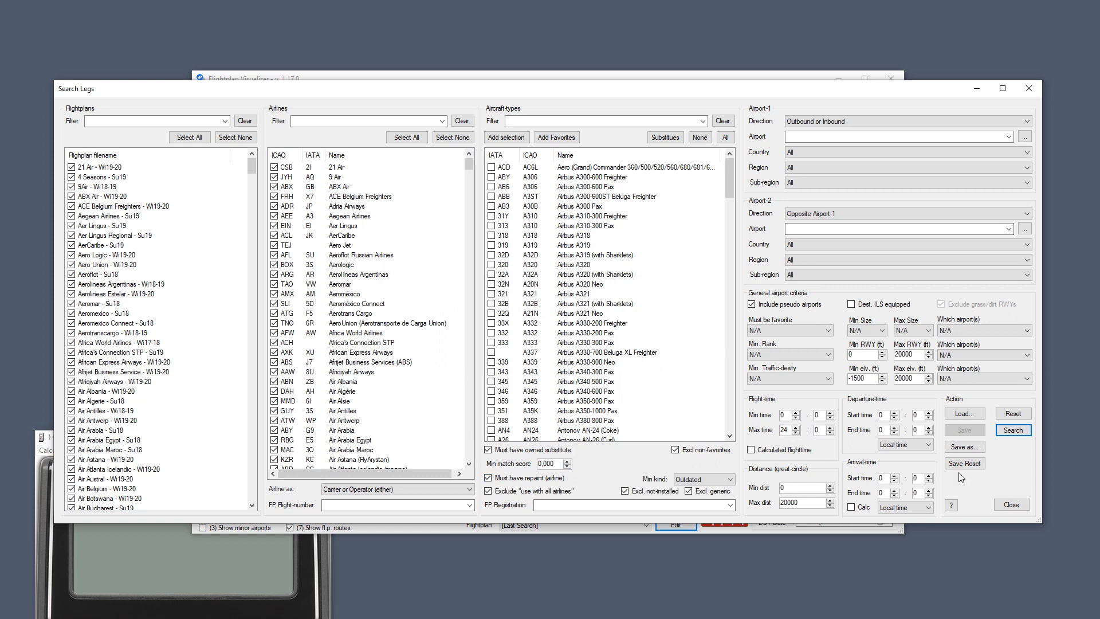
click(1027, 431)
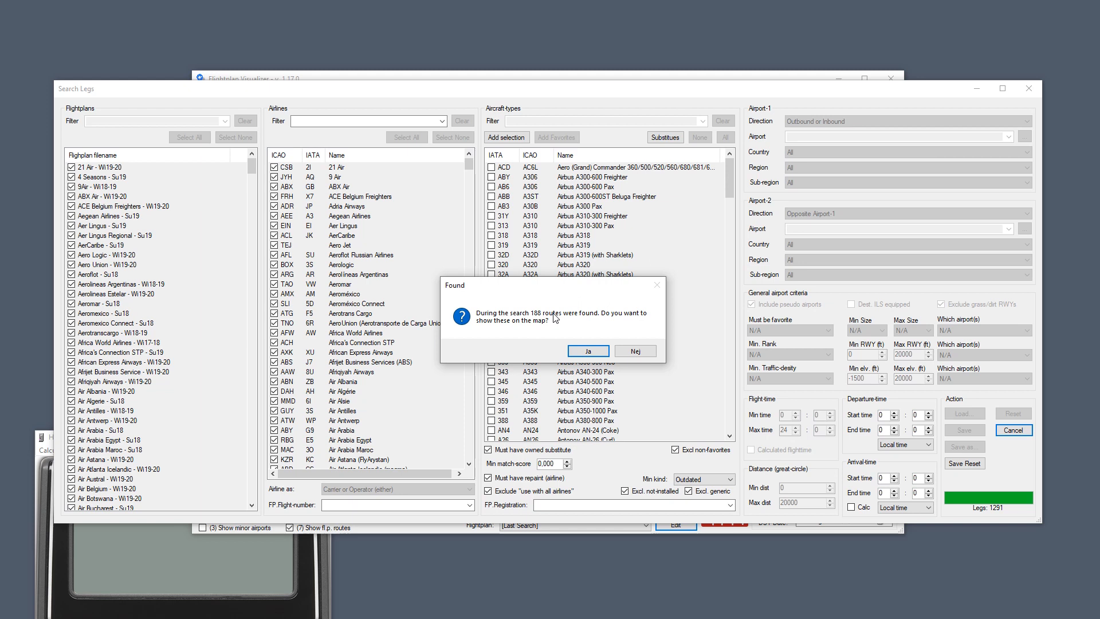
click(596, 352)
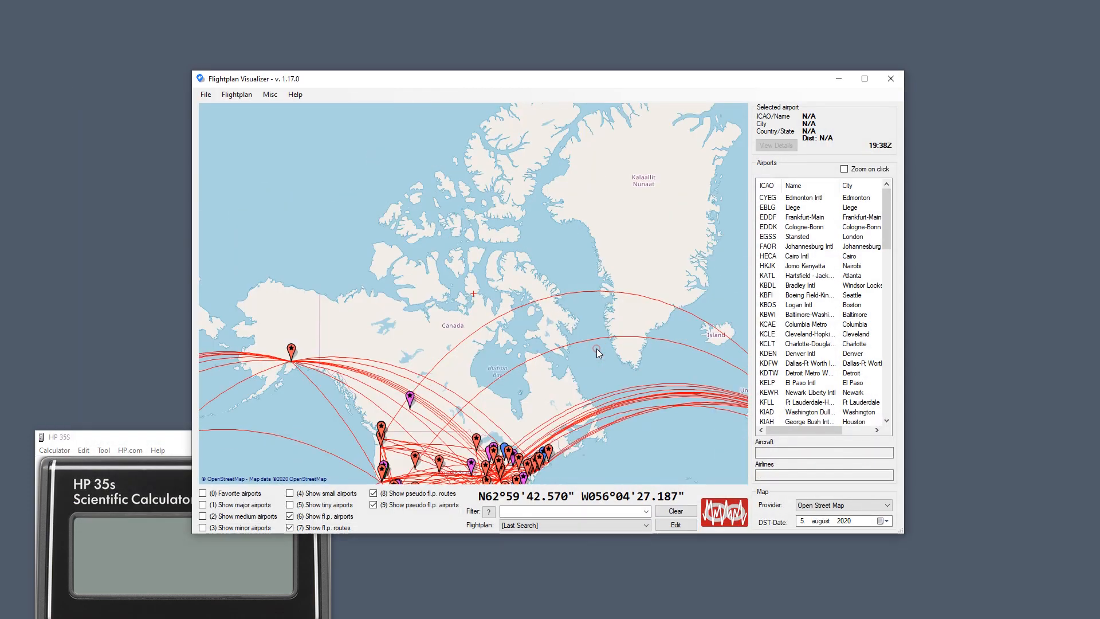
Open the leg search criteria for the last-search flightplan and toggle the requirement for an owned substitute.
click(676, 524)
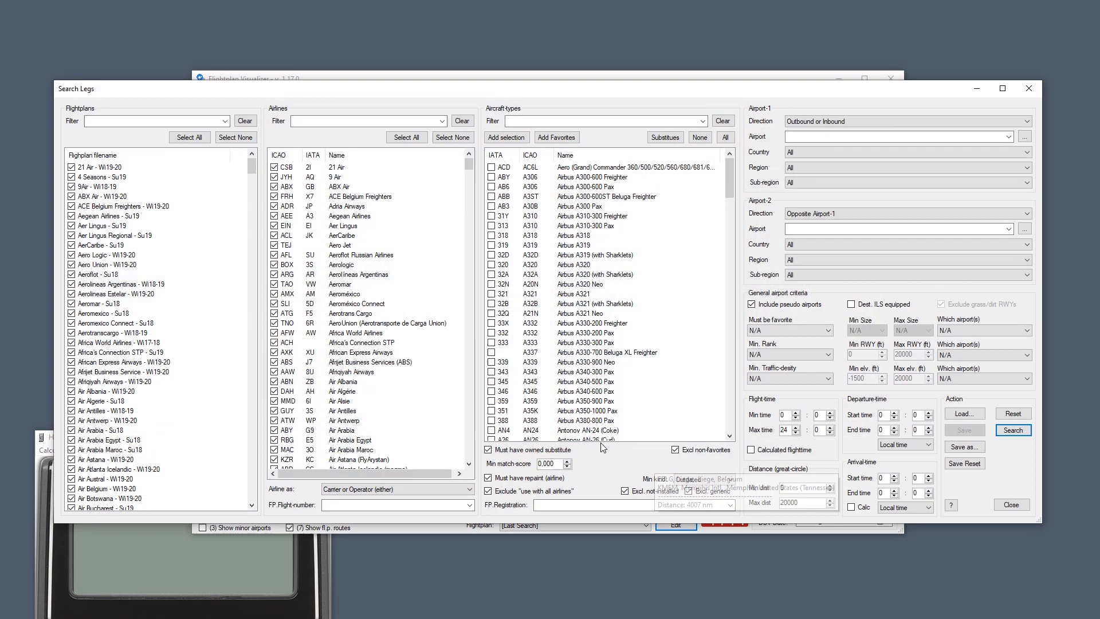
click(525, 450)
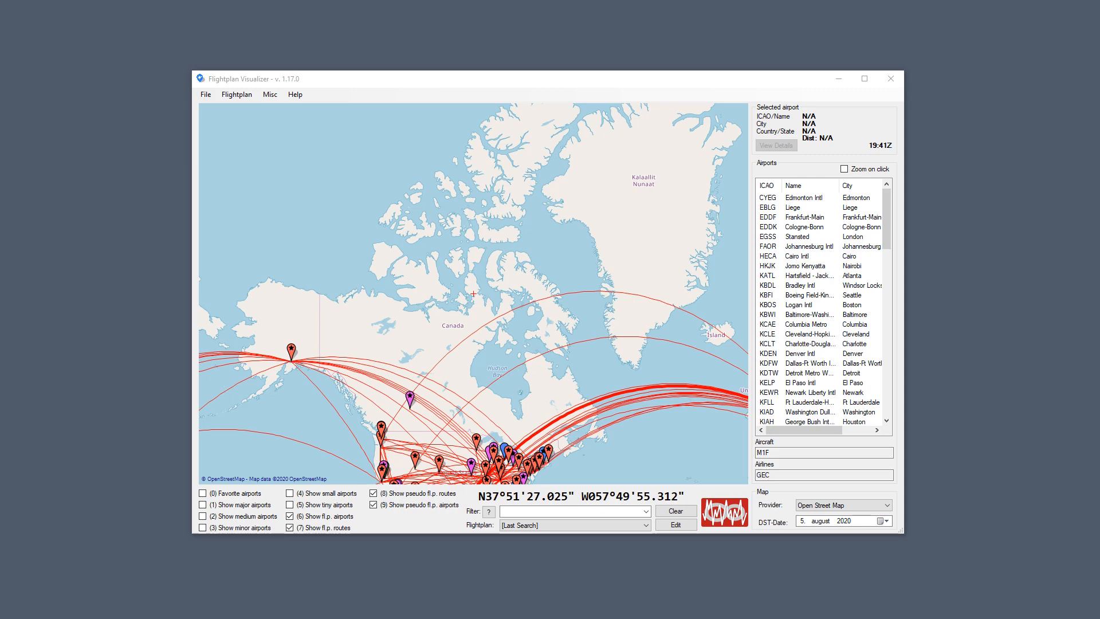
Open the user aircraft list and generate the report of aircraft types not specifically substituted.
click(270, 94)
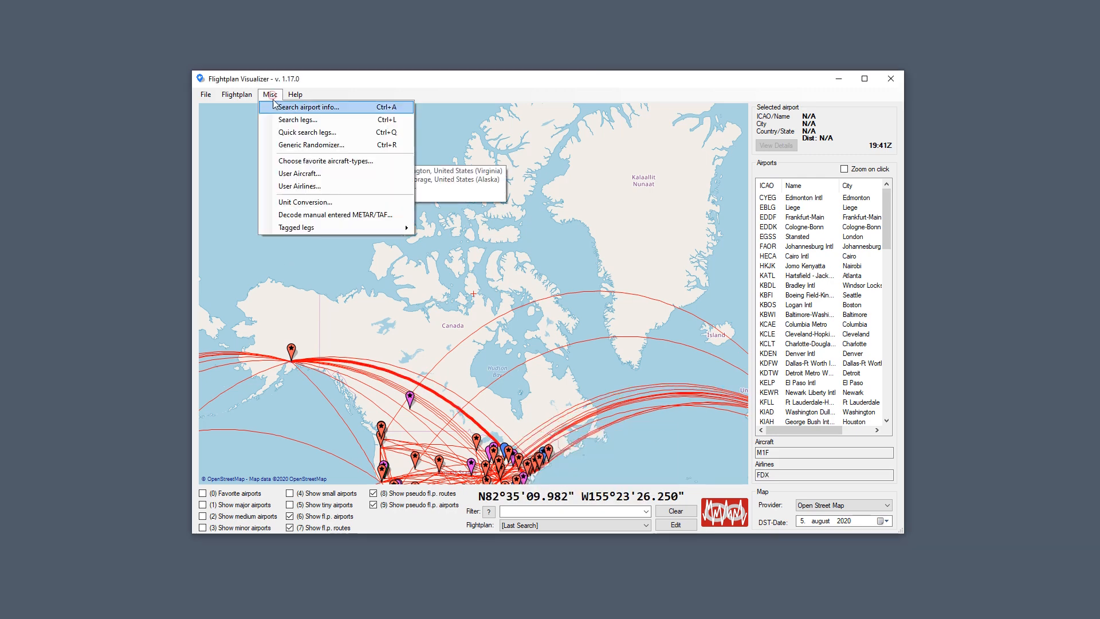
click(314, 173)
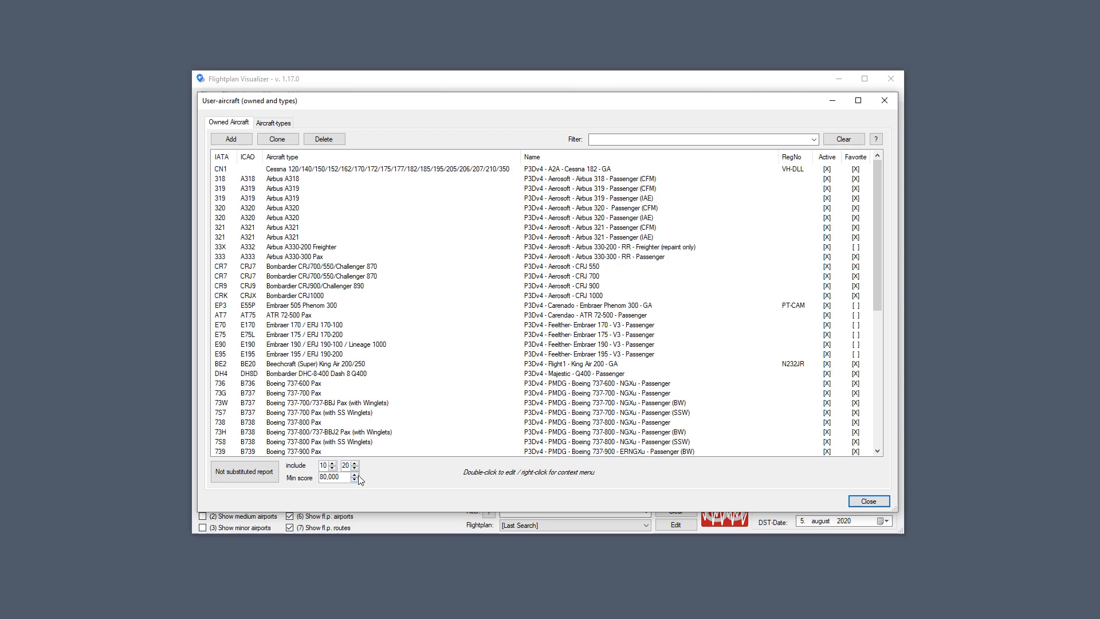
click(274, 478)
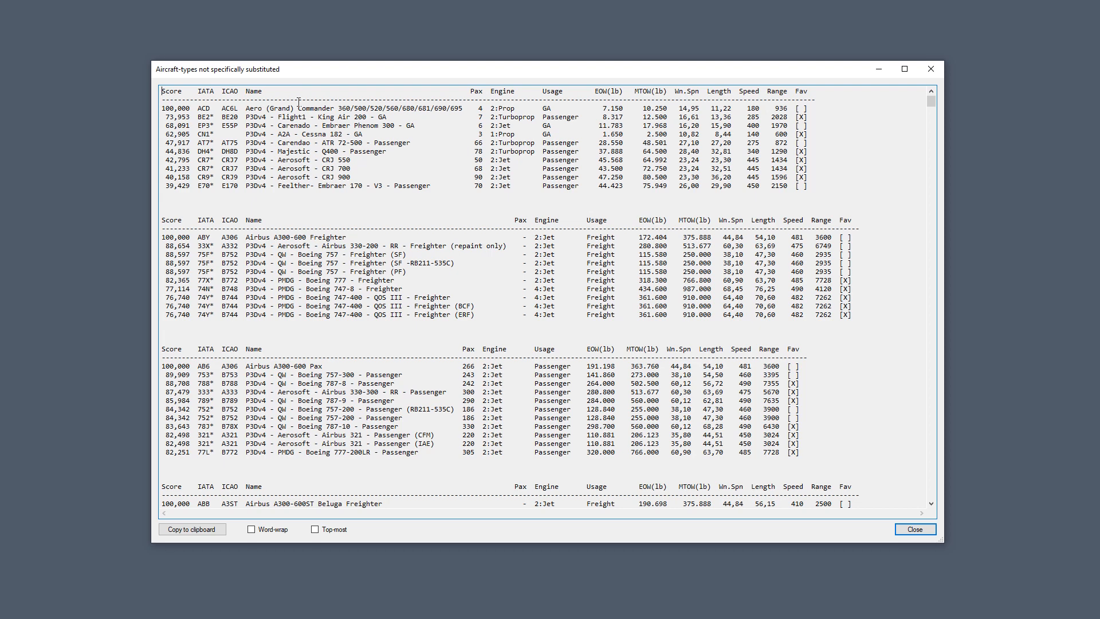
Examine the Aero (Grand) Commander block of the report and compare the type with its King Air 200 match.
drag(270, 108, 354, 108)
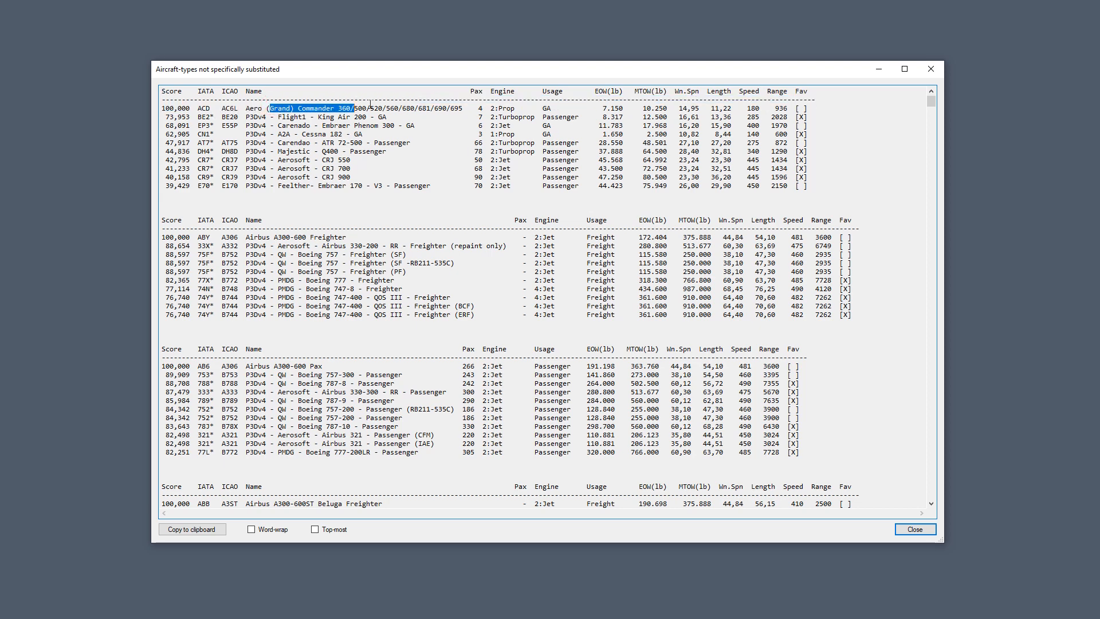
drag(164, 117, 435, 191)
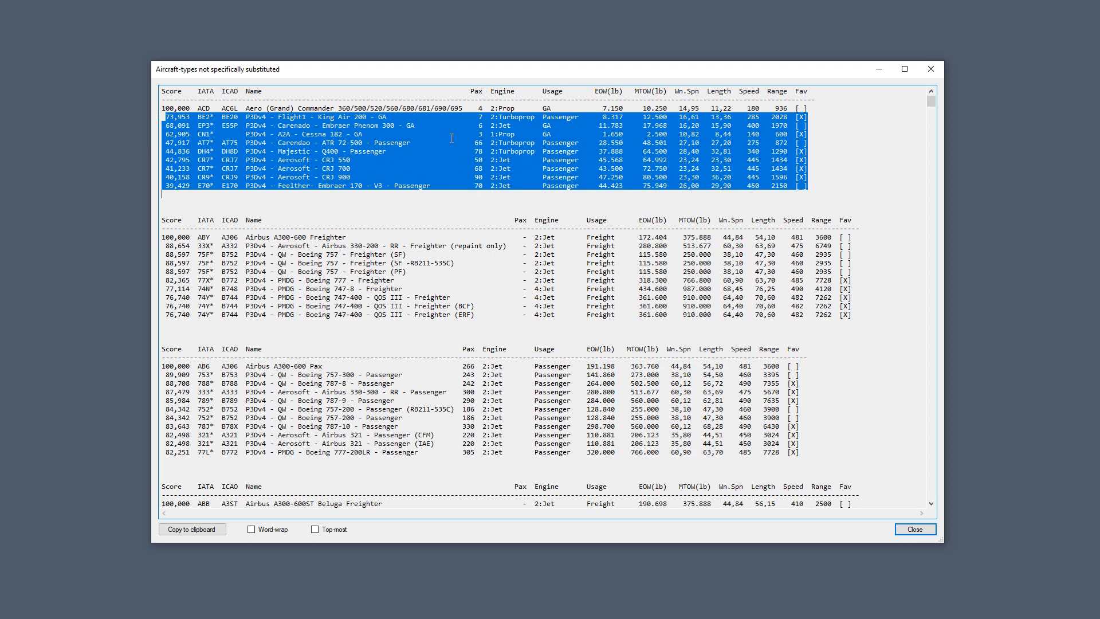
click(167, 116)
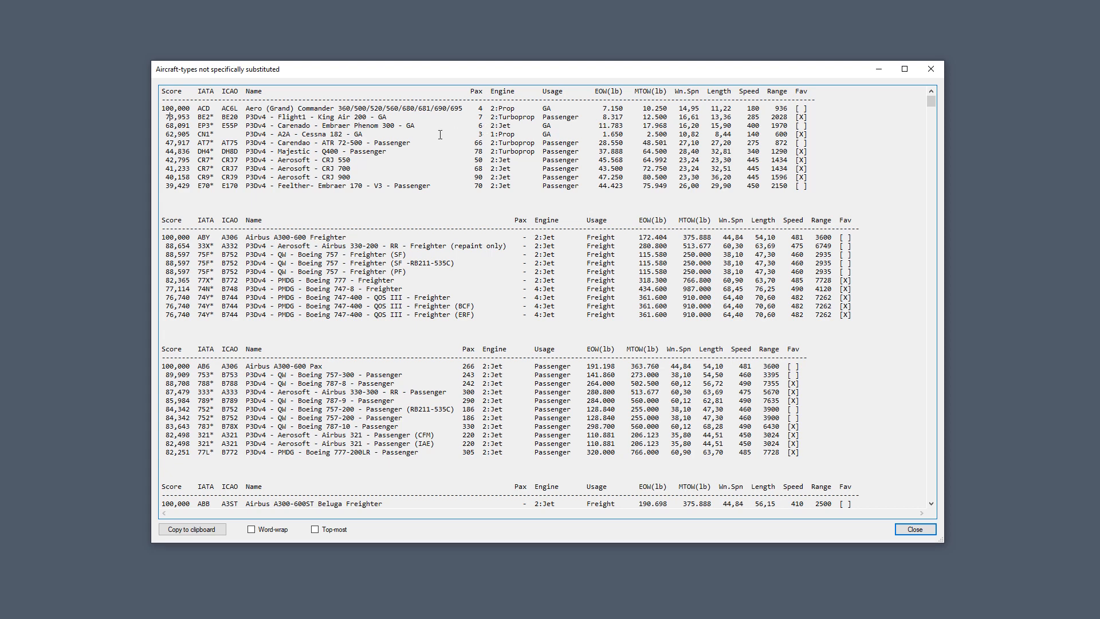
drag(318, 117, 377, 116)
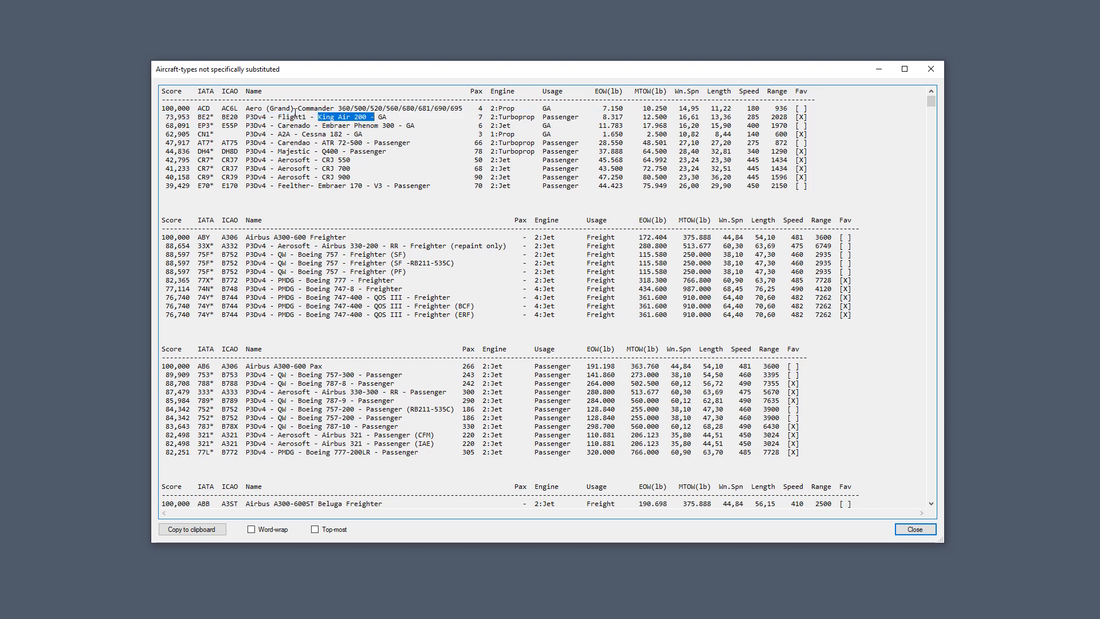
drag(296, 108, 393, 103)
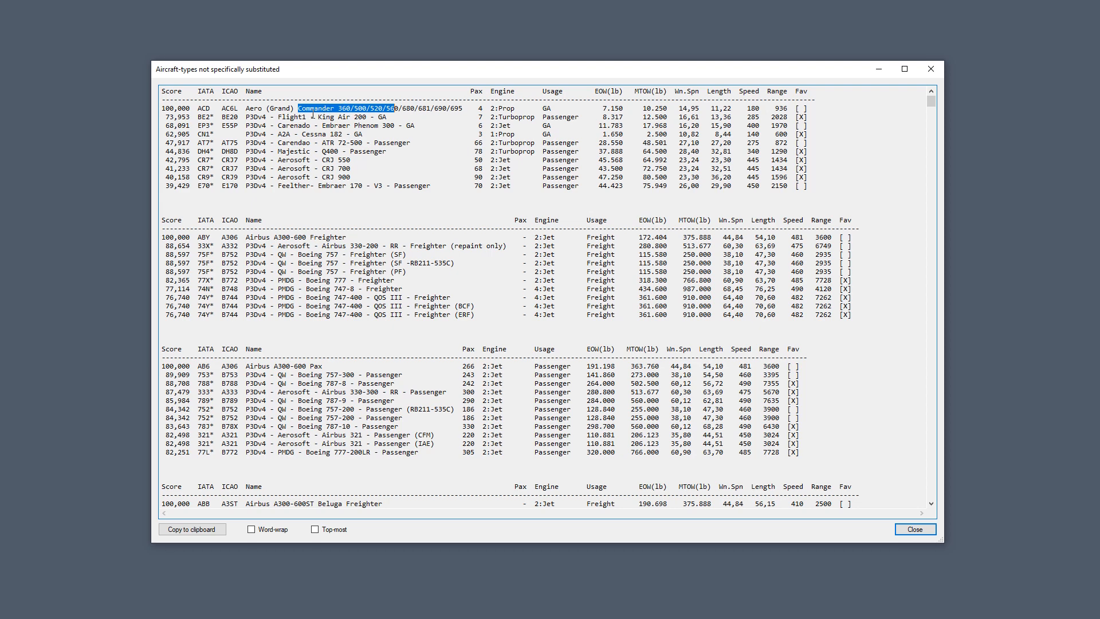
Compare the Airbus A300-600 Freighter entry with its Airbus 330-200 freighter match.
scroll(484, 311, down, 1)
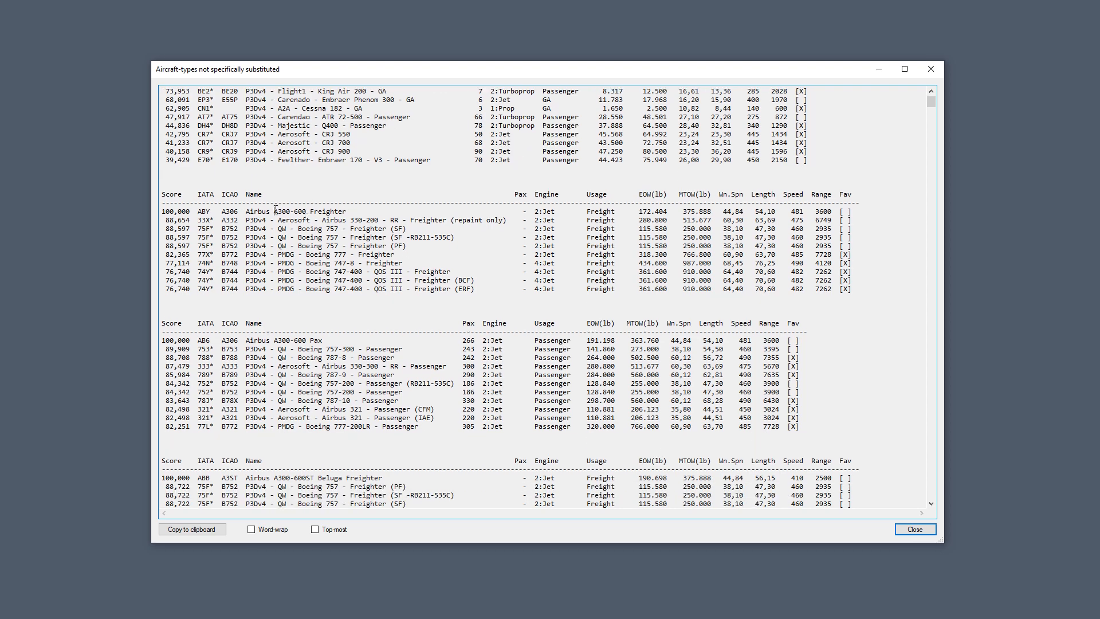
drag(274, 211, 371, 211)
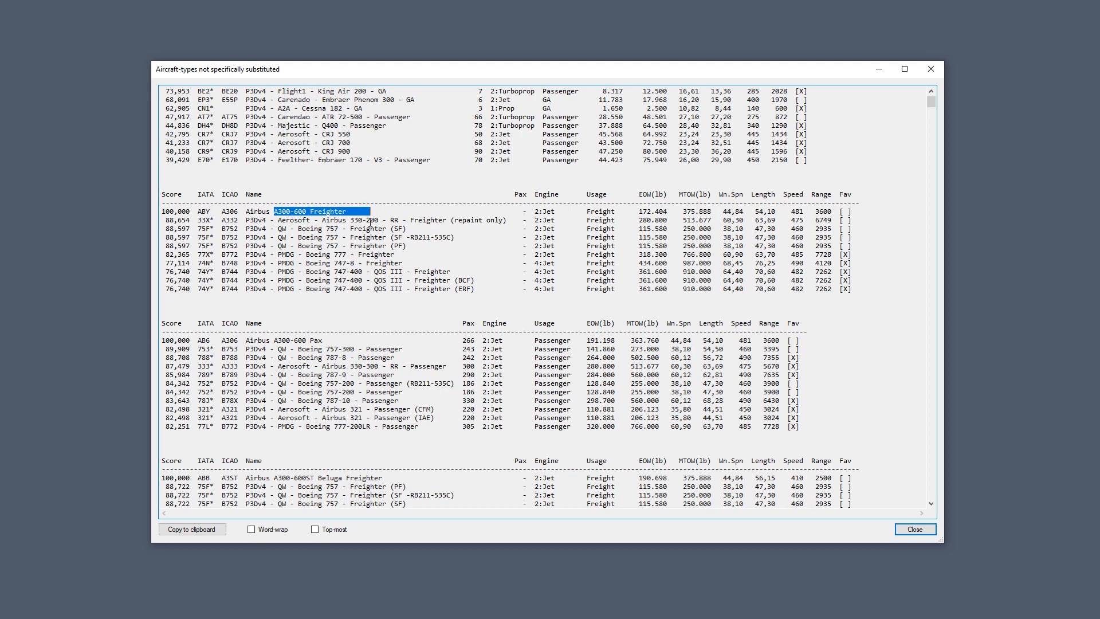
drag(342, 220, 507, 218)
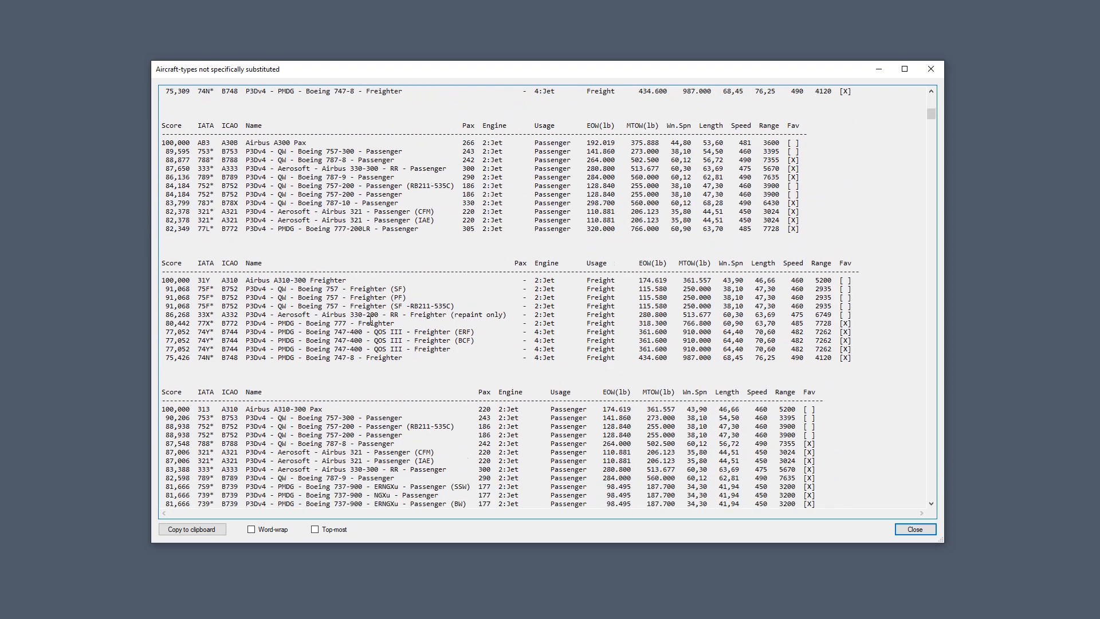
Look through the report down to the ATR 42-300 block, compare it with its ATR 72-500 match, and close the report.
scroll(370, 319, down, 3)
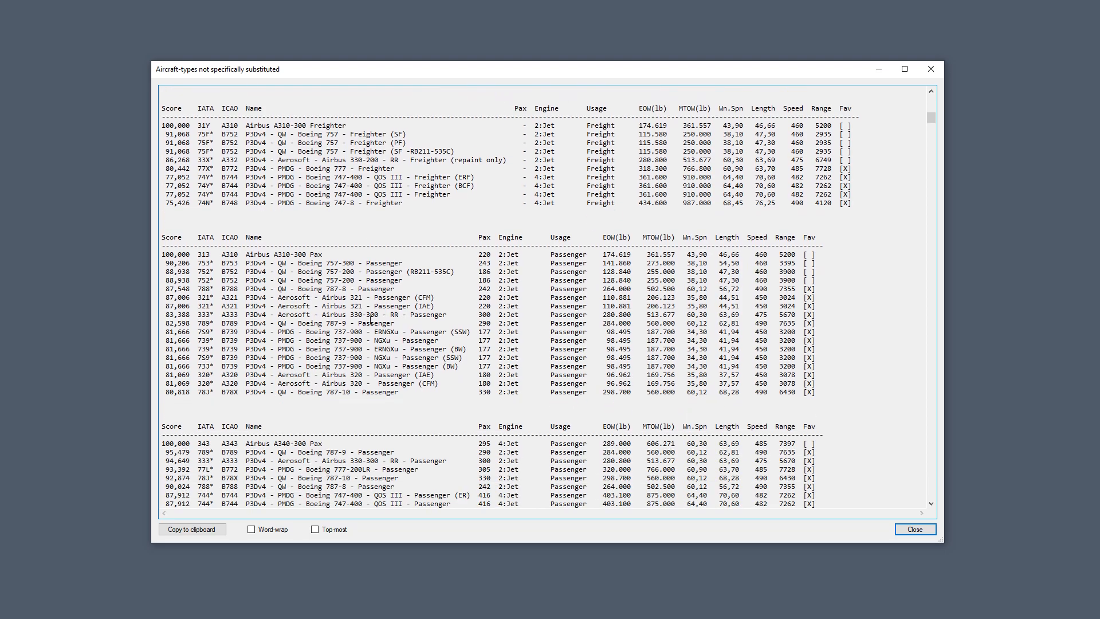
scroll(370, 320, down, 1)
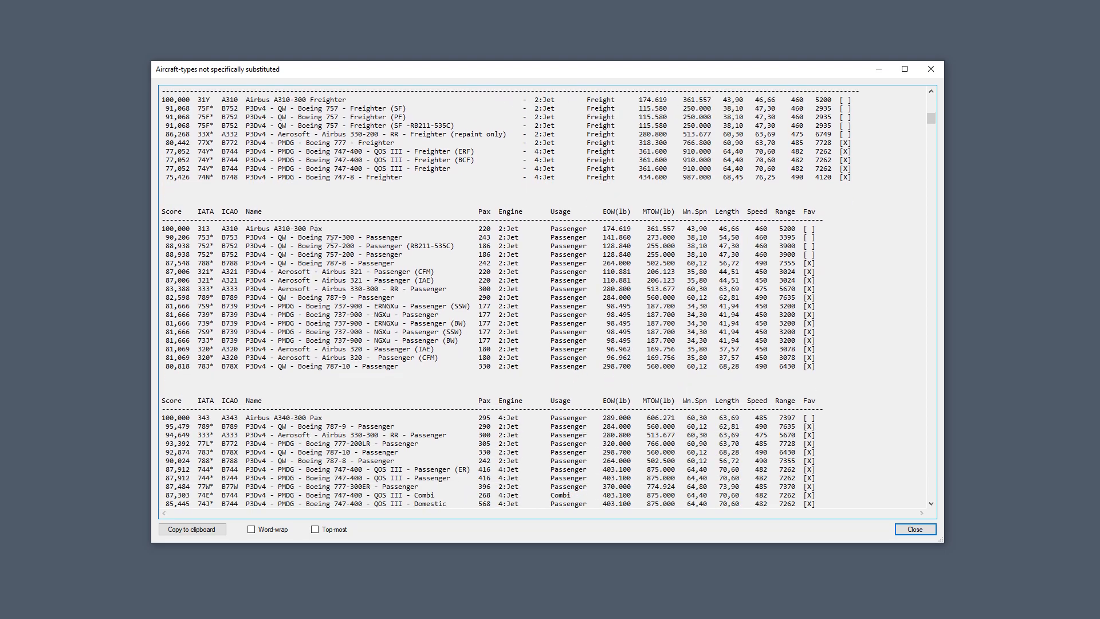
scroll(332, 240, down, 12)
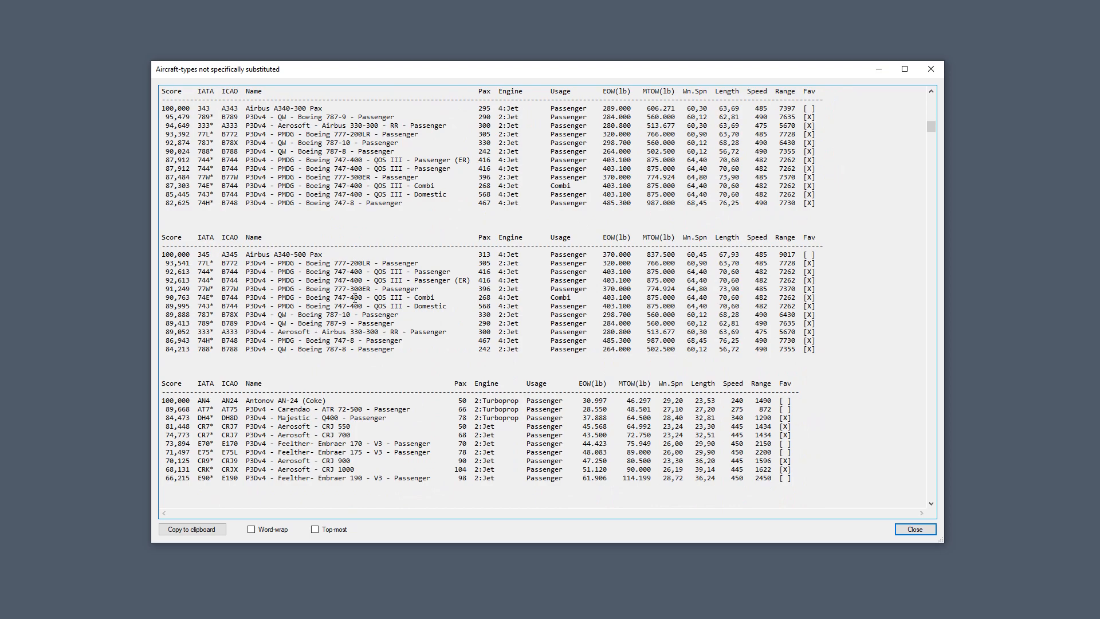
scroll(354, 297, down, 9)
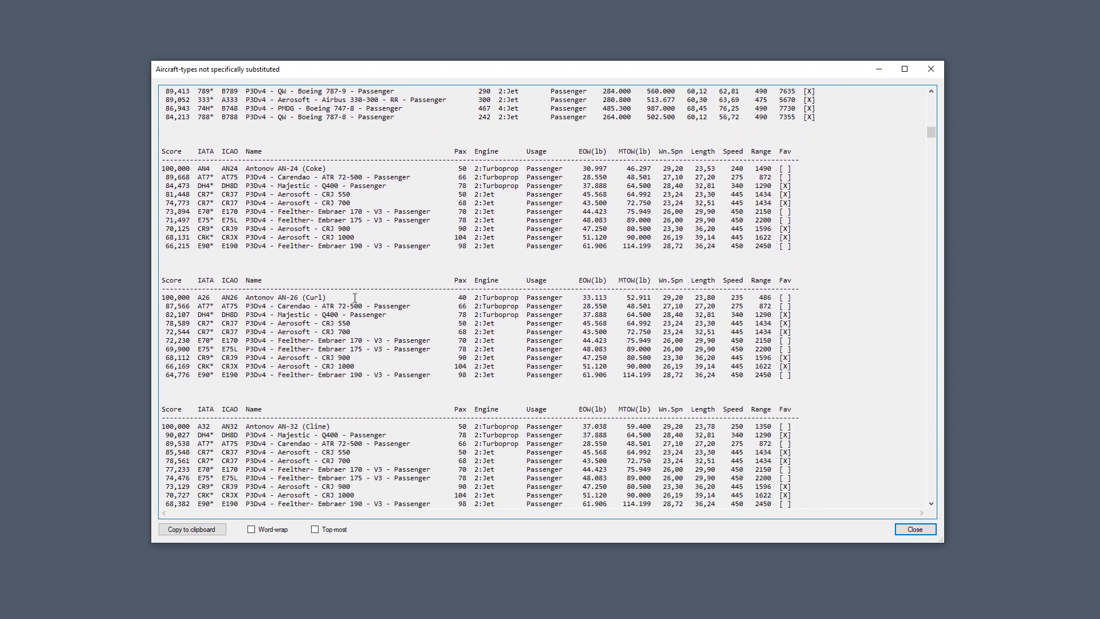
scroll(355, 298, down, 16)
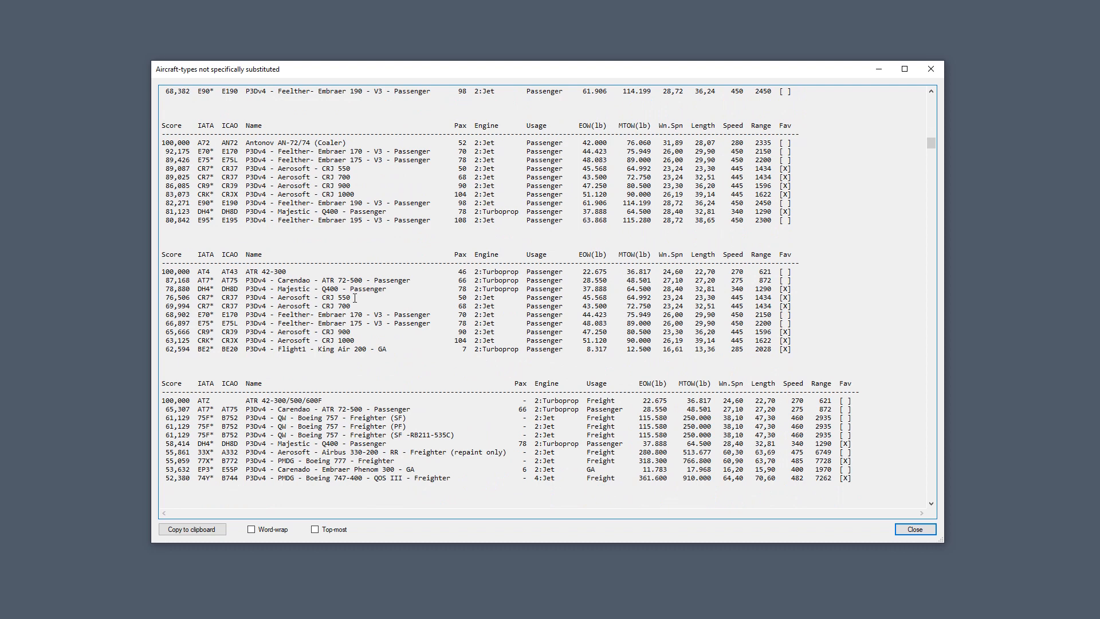
scroll(355, 297, down, 4)
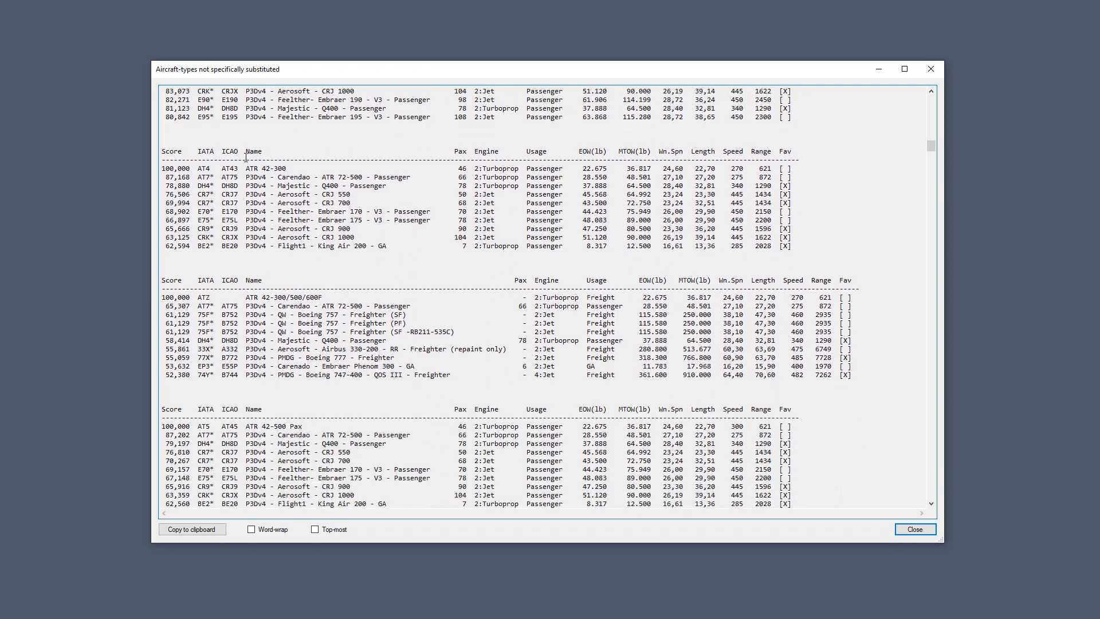
drag(321, 177, 346, 178)
drag(242, 168, 271, 168)
click(914, 528)
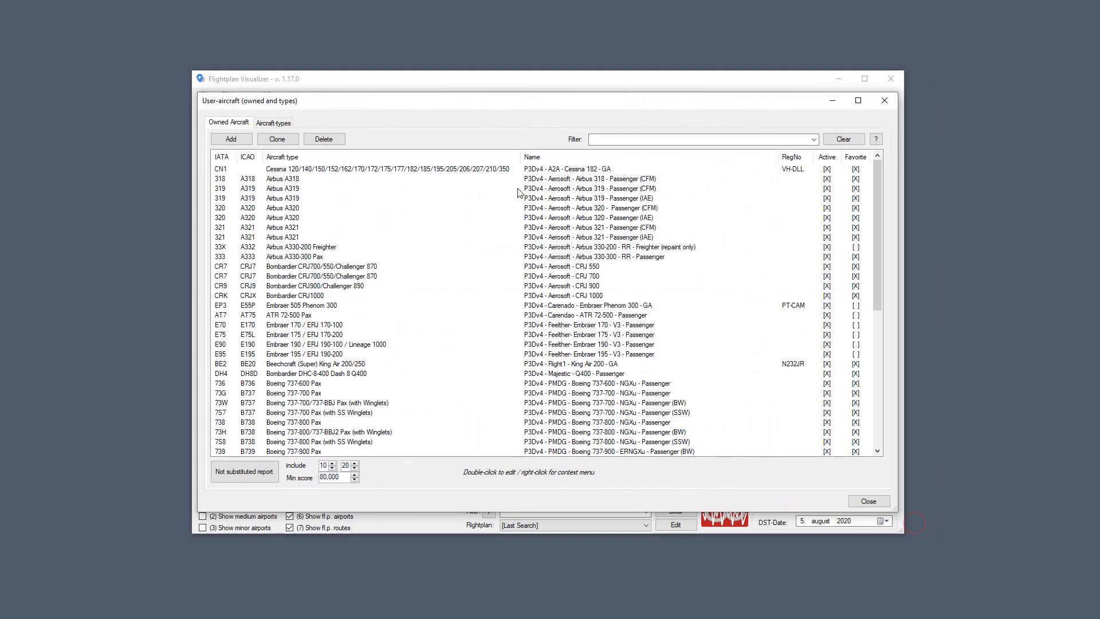
Open the substitute types of the owned ATR 72-500 Passenger aircraft and filter them by 42.
double_click(609, 315)
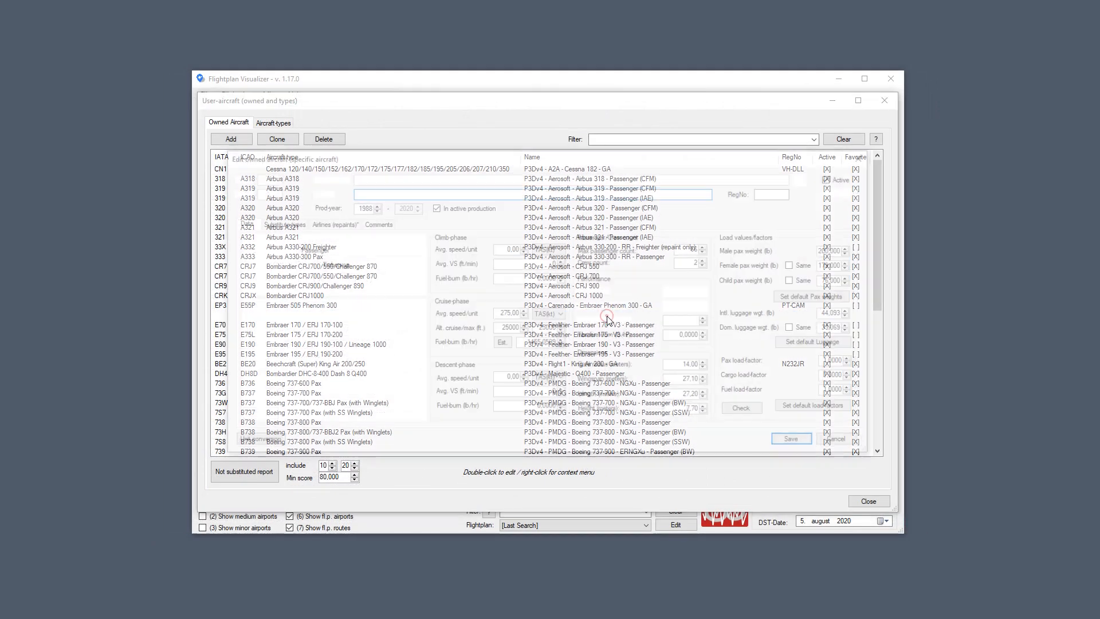
click(277, 221)
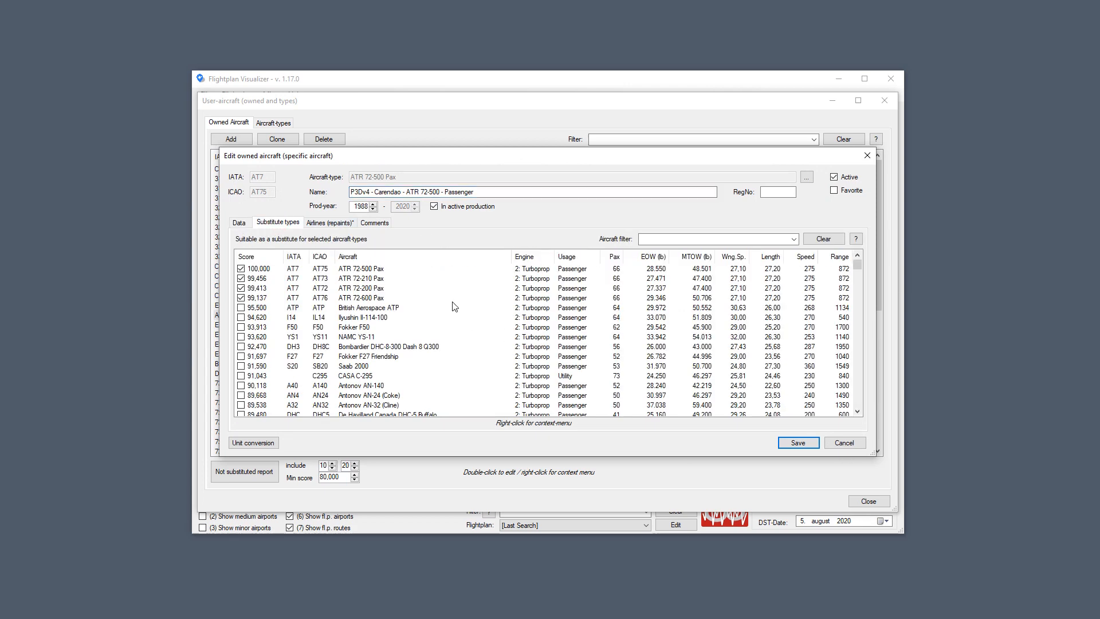
scroll(451, 296, down, 1)
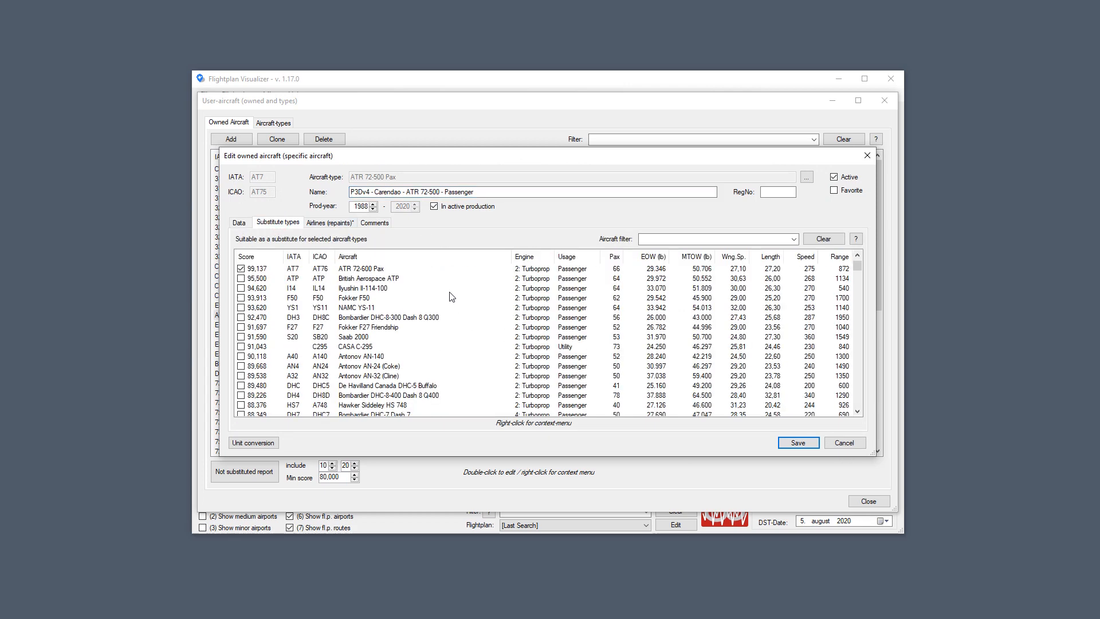
click(673, 239)
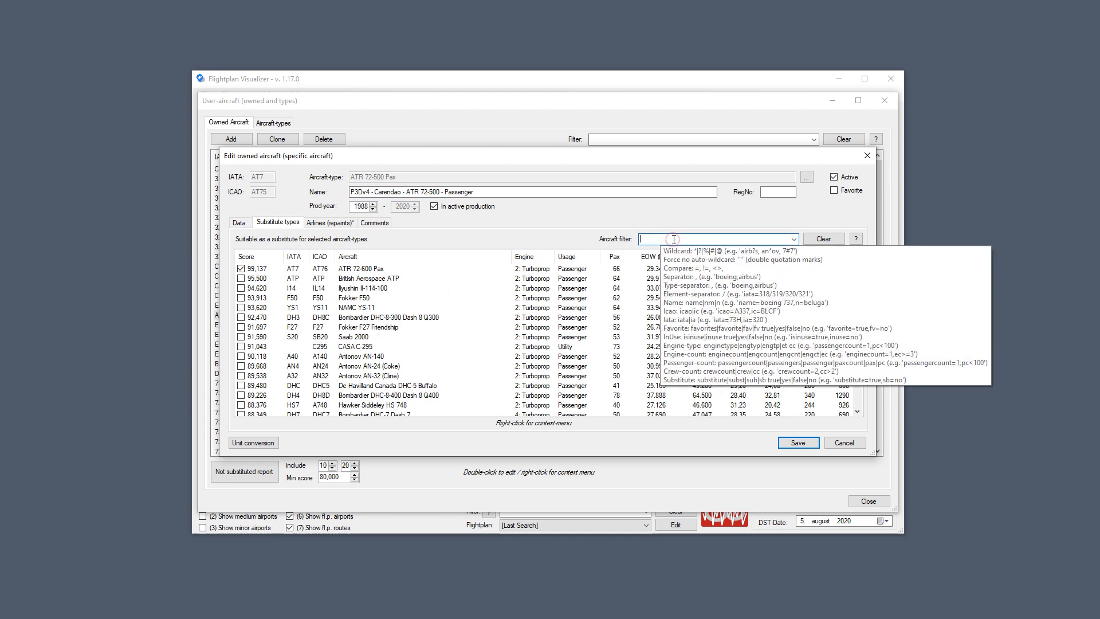
text(42)
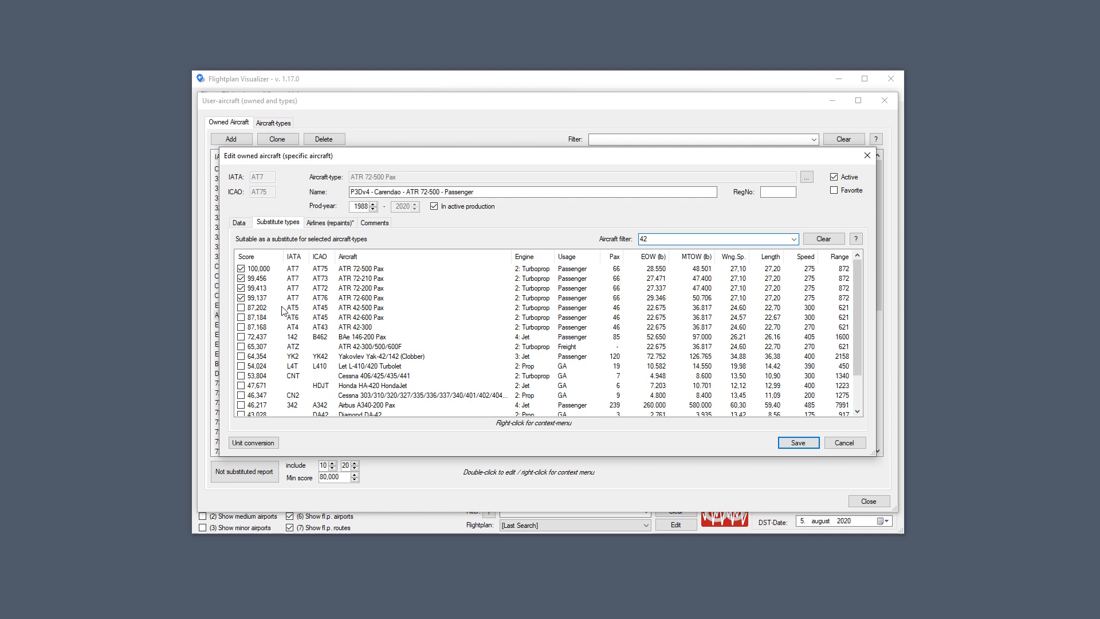
Mark ATR 42-500 Pax, ATR 42-600 Pax and ATR 42-300 as substitute types for the ATR 72-500.
click(241, 307)
click(241, 317)
click(241, 327)
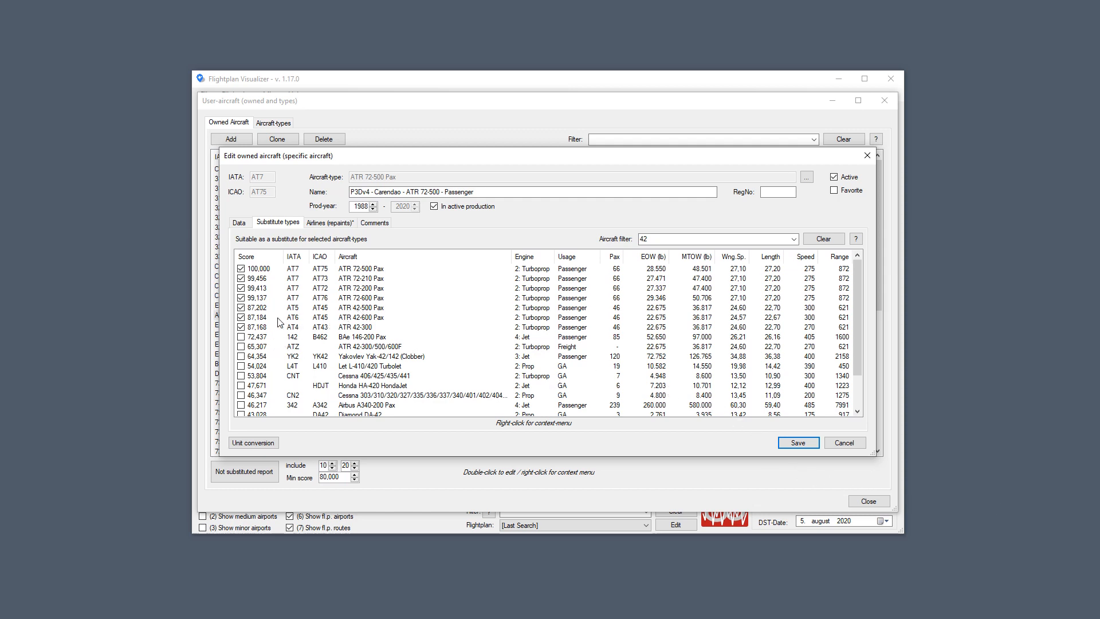
Unmark ATR 42-600 Pax, ATR 42-500 Pax and ATR 42-300 as substitute types.
click(240, 316)
click(241, 307)
click(241, 327)
drag(780, 160, 941, 135)
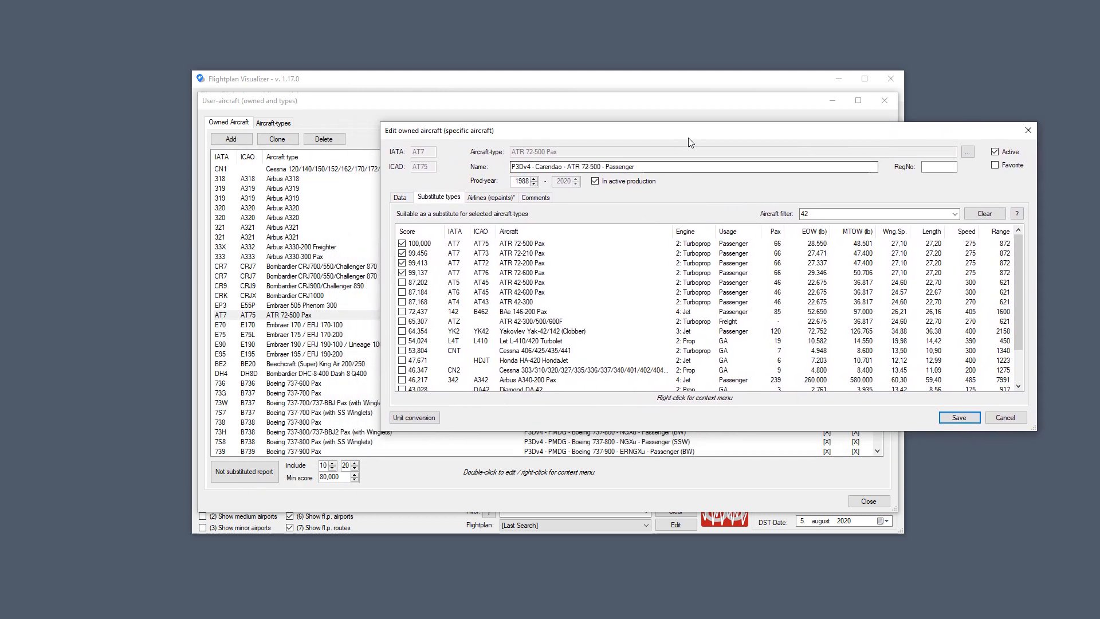
drag(702, 135, 546, 143)
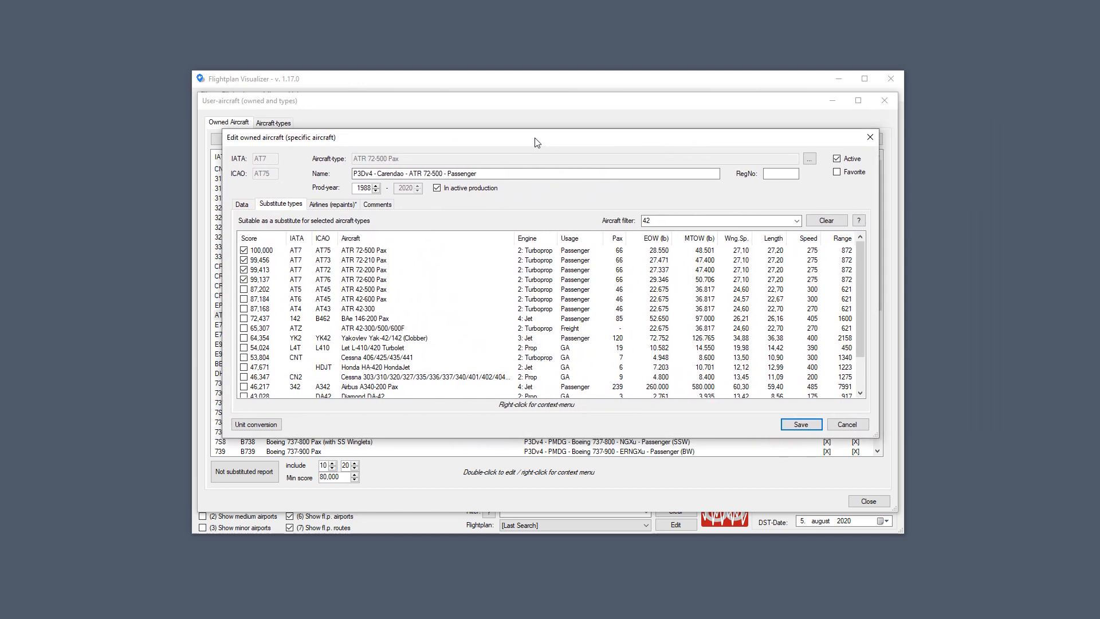
Show the owned-aircraft reverse match report for ATR 42-500 Pax and examine the rows for the type and the aircraft being edited.
click(378, 291)
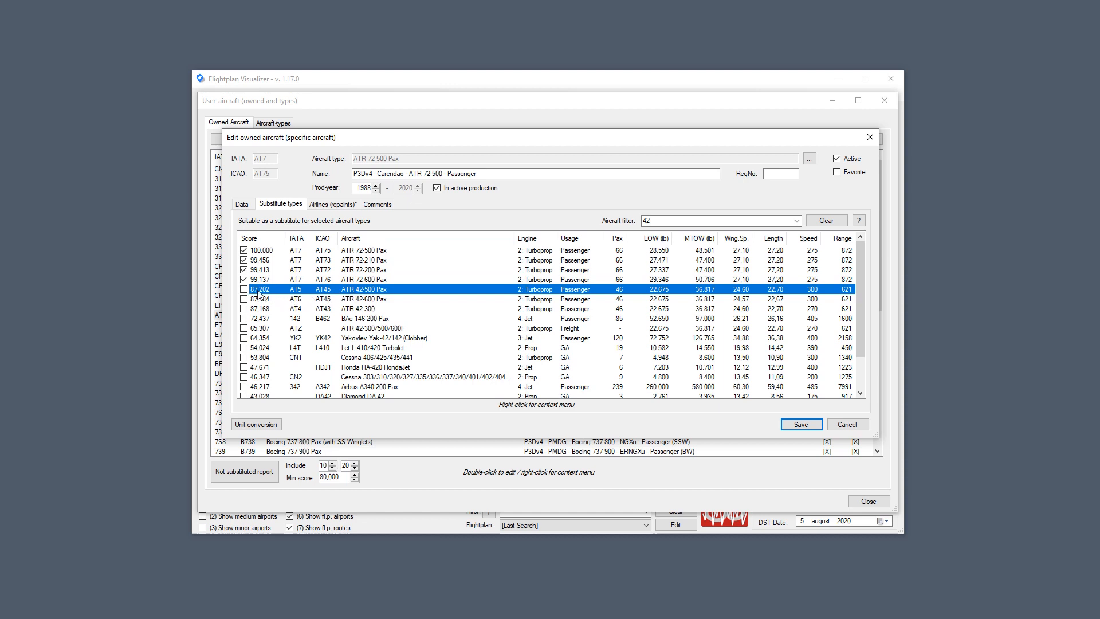
right_click(361, 293)
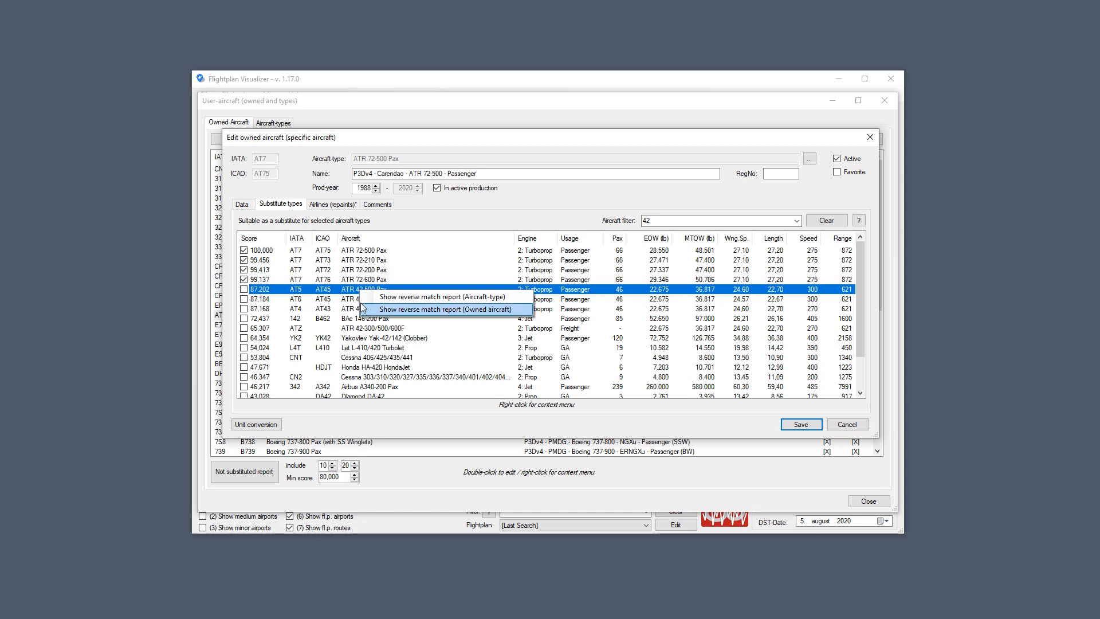
click(356, 290)
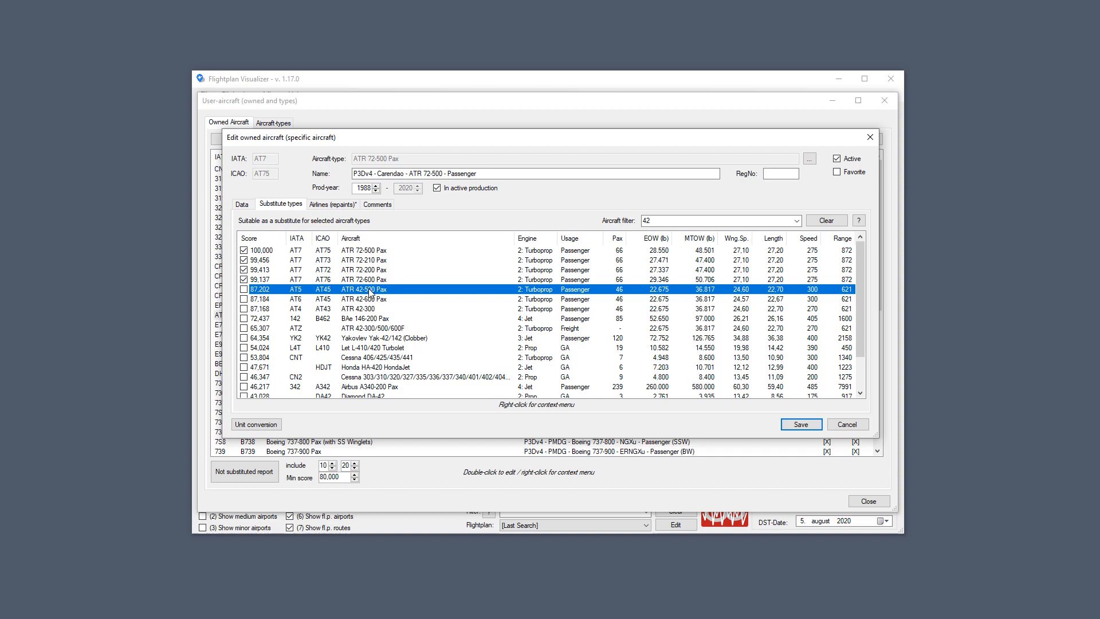
right_click(369, 290)
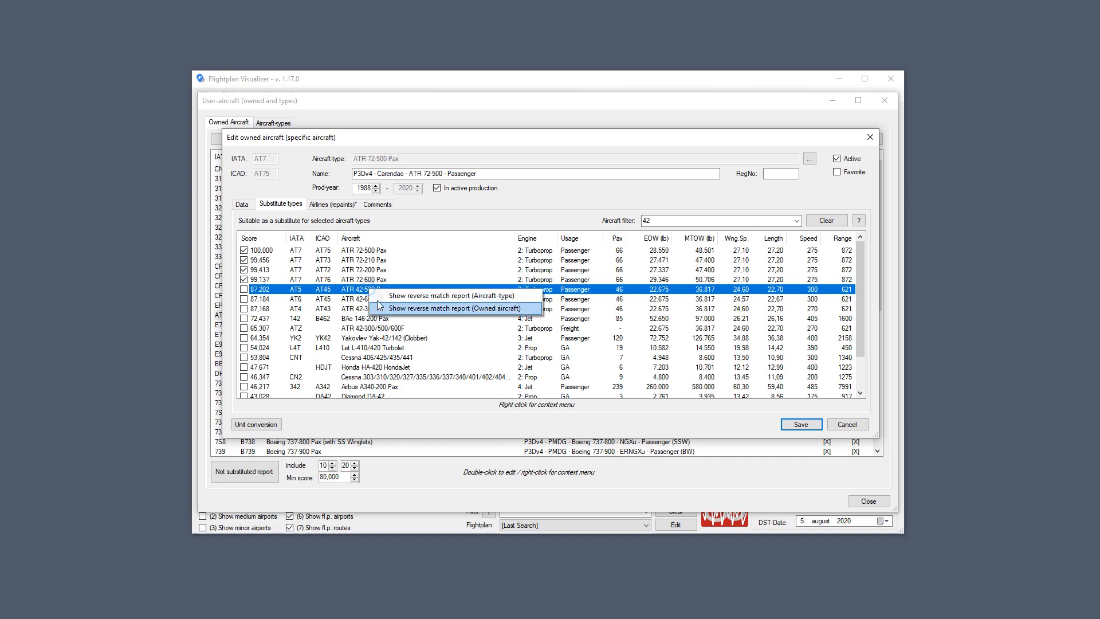
click(380, 308)
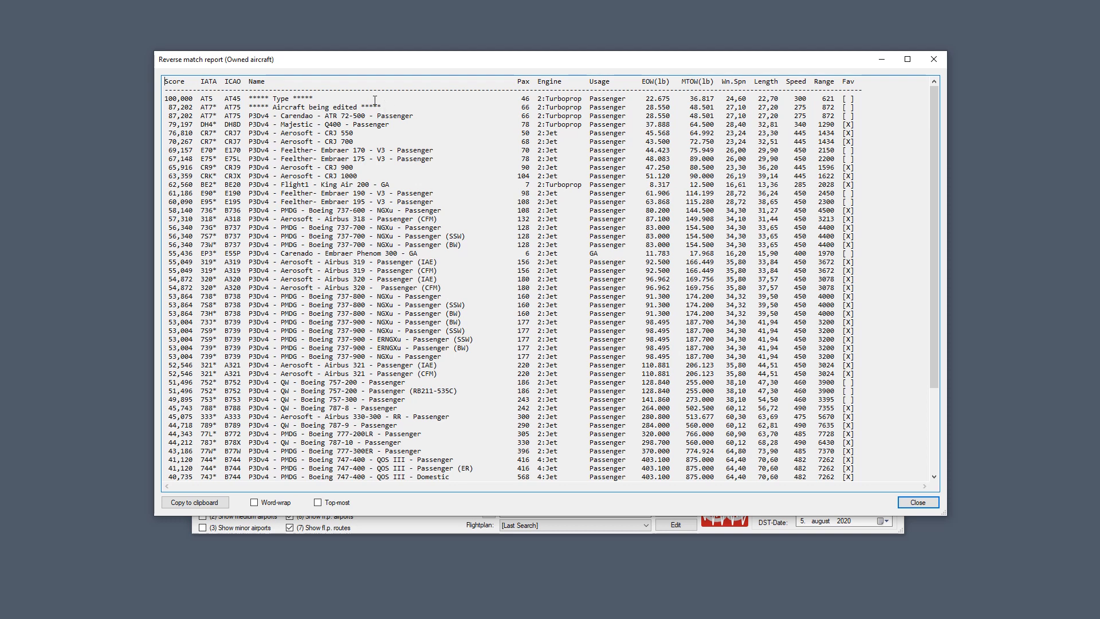
drag(166, 98, 864, 101)
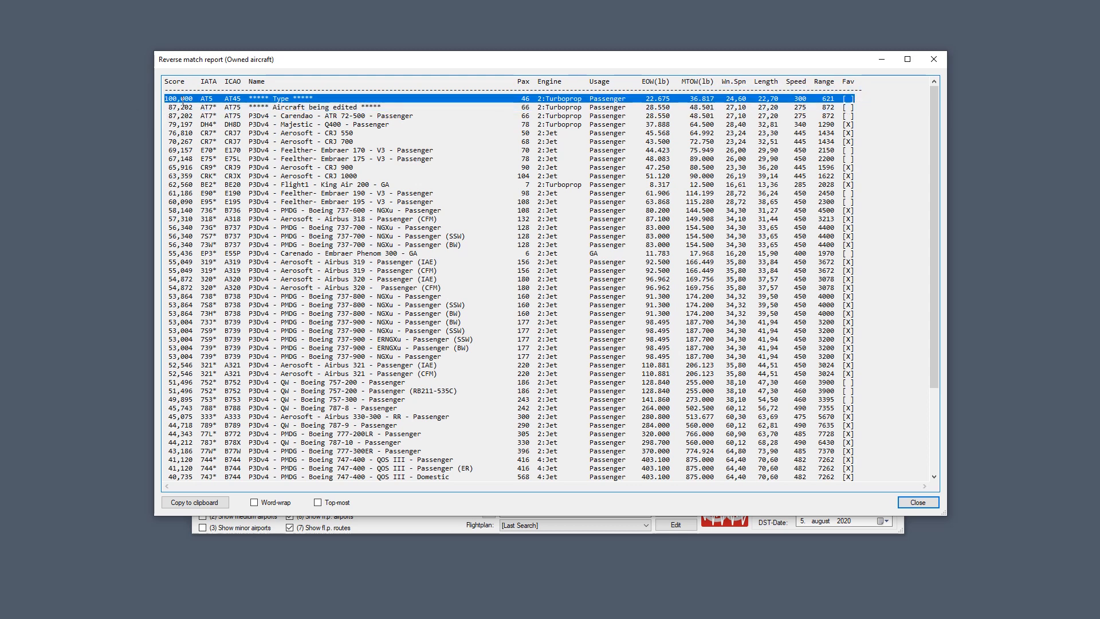
drag(169, 107, 497, 108)
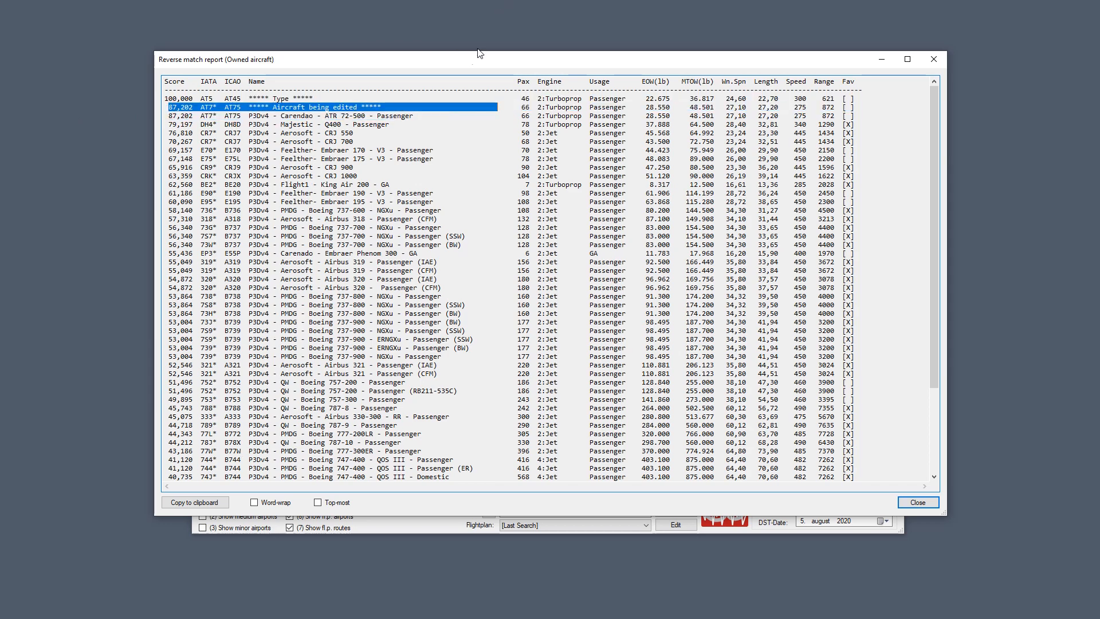
Move the owned-aircraft match report aside and compare the Carenado ATR 72-500 row with the aircraft being edited.
drag(471, 61, 666, 141)
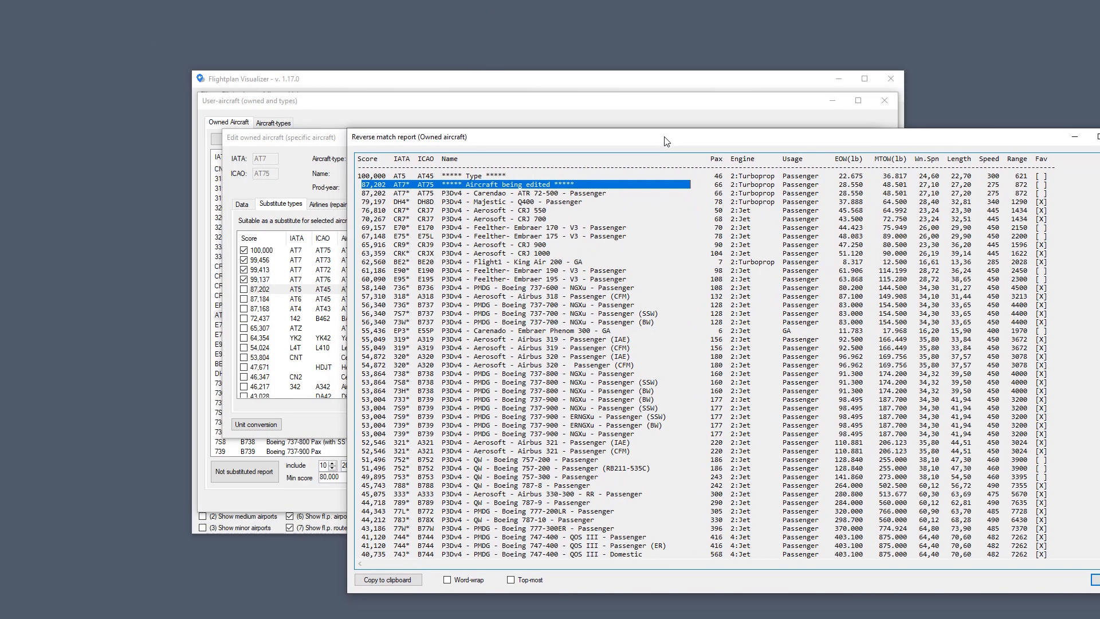
drag(359, 194, 638, 194)
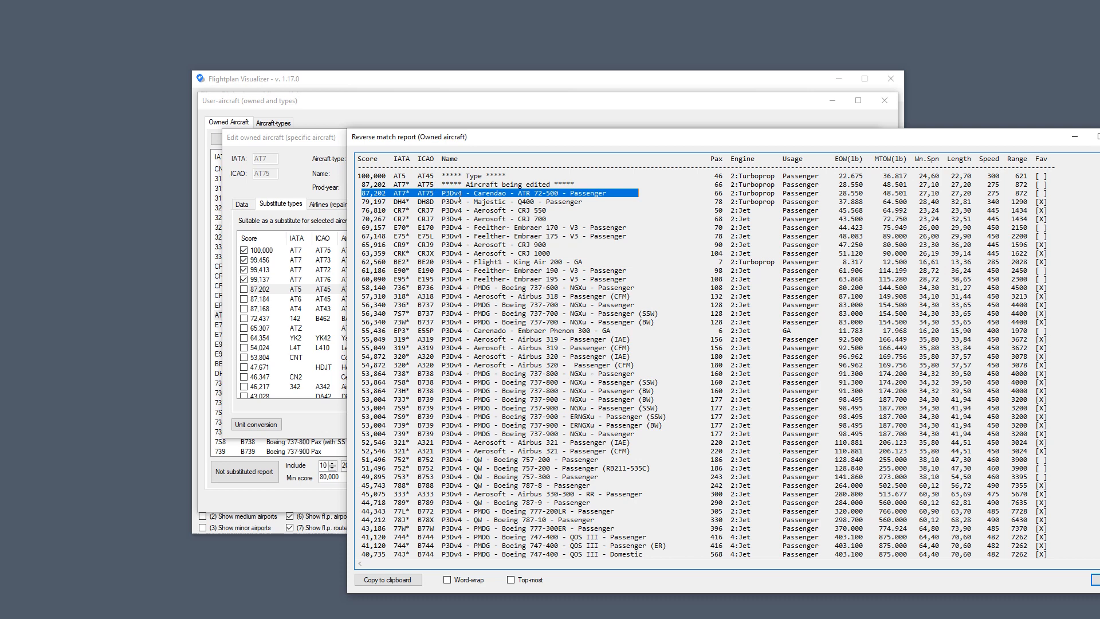
drag(443, 195, 567, 192)
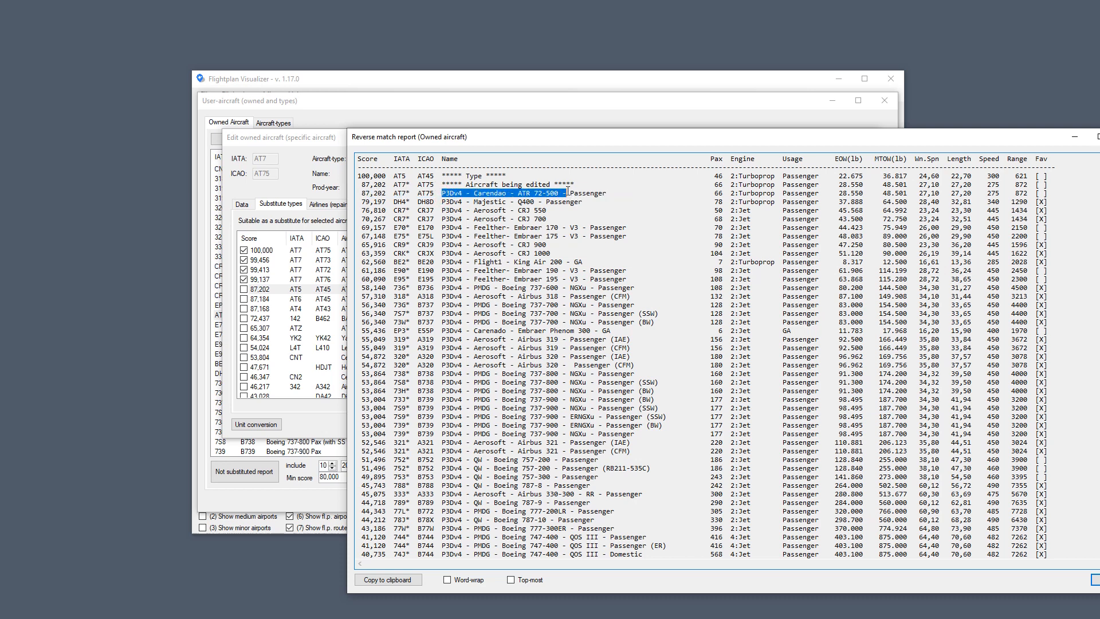
drag(450, 183, 568, 182)
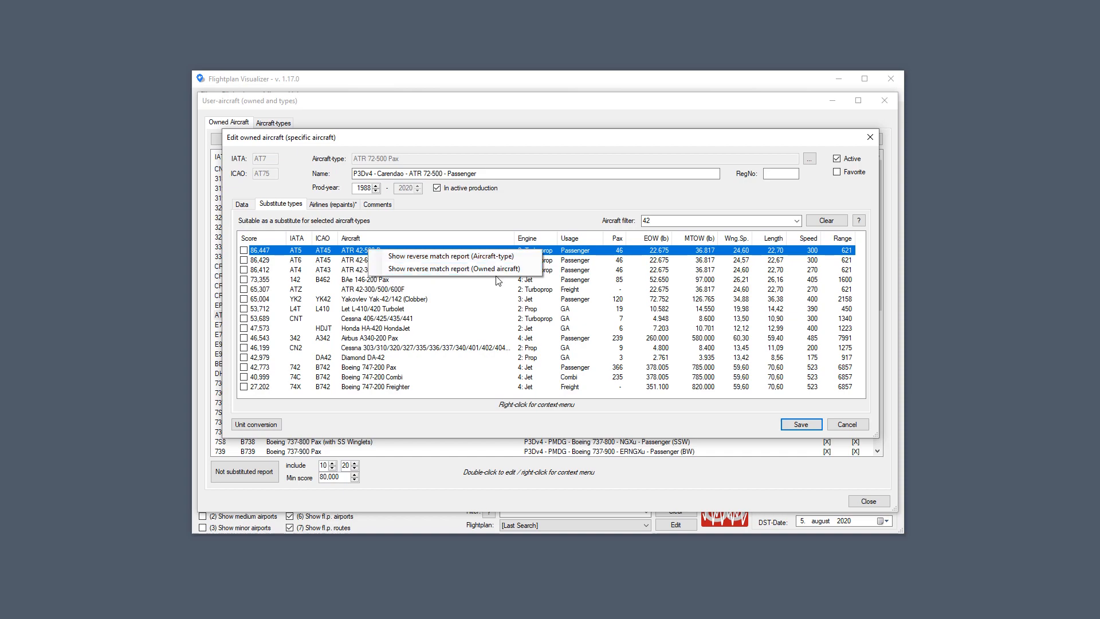
Show the aircraft-type reverse match report for ATR 42-500 Pax and examine the ATR 42-600 Pax and ATR 42-300 rows.
click(491, 260)
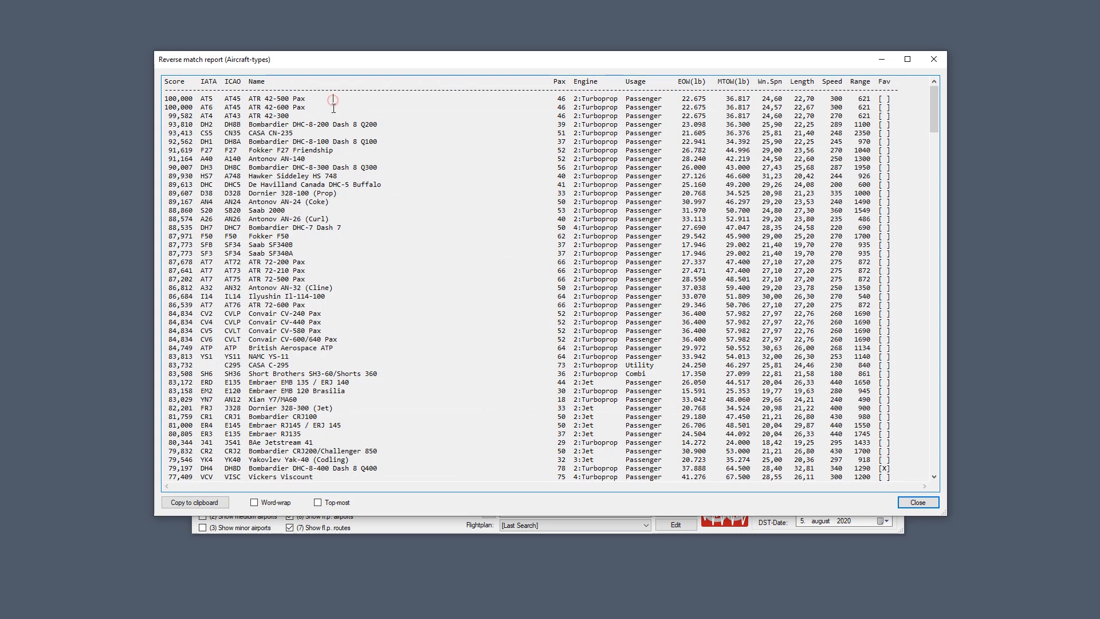
drag(330, 108, 46, 107)
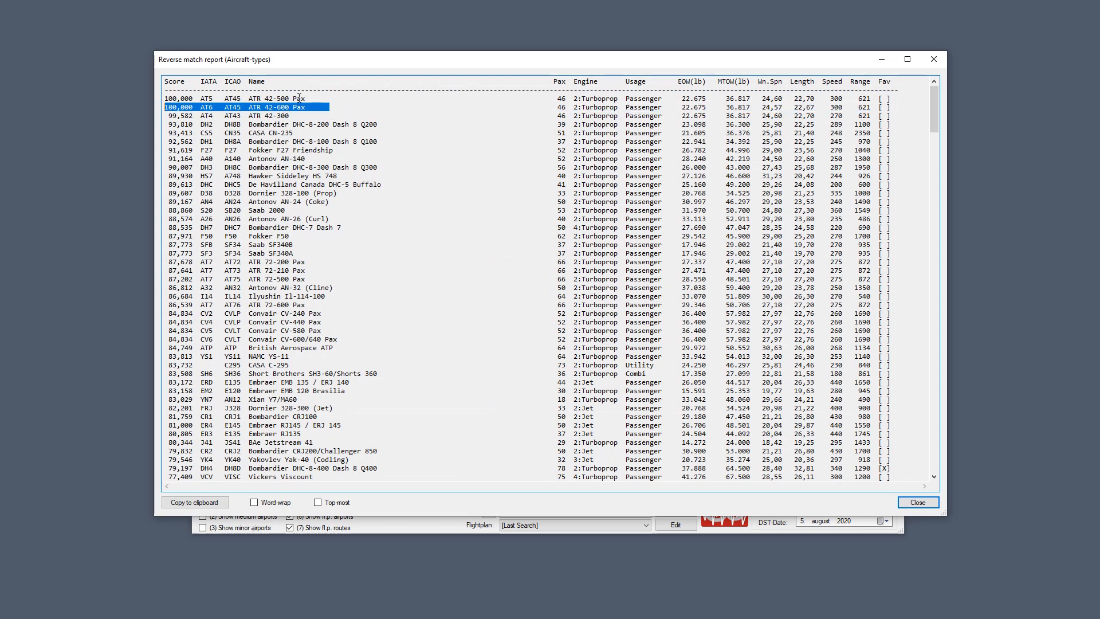
drag(320, 116, 163, 117)
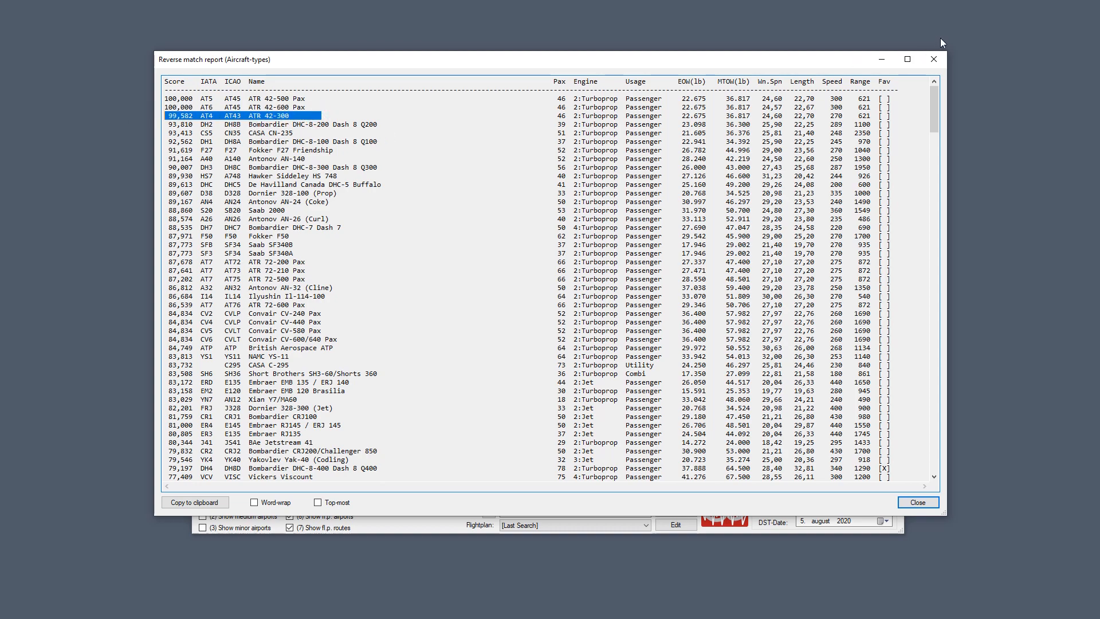
click(941, 57)
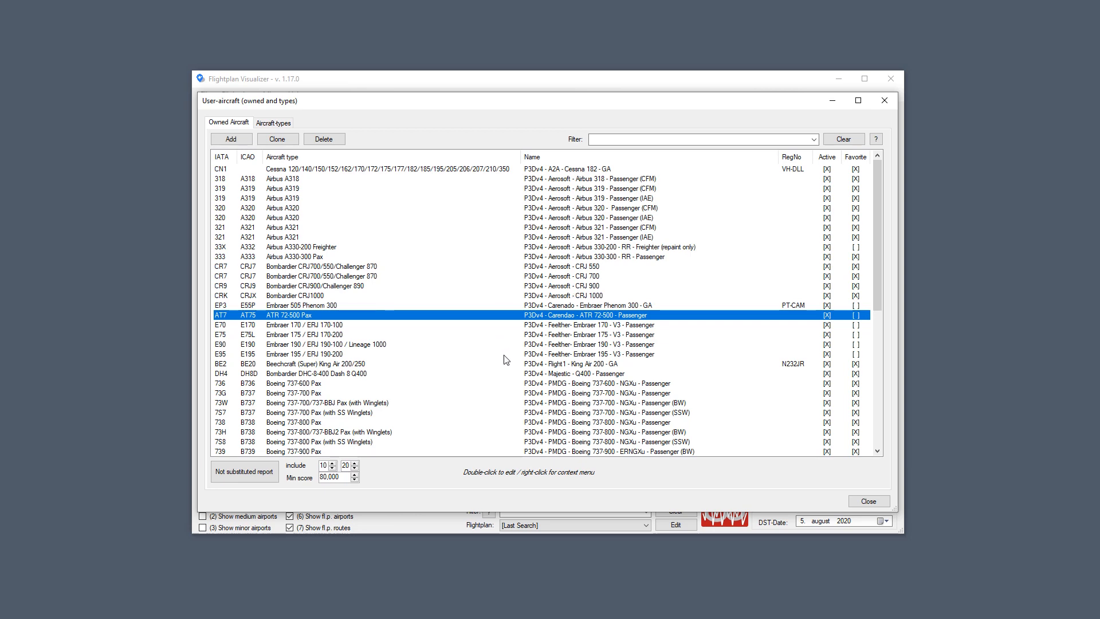
Open the owned PMDG Boeing 777 Freighter for editing and show its airline repaints.
scroll(512, 360, down, 9)
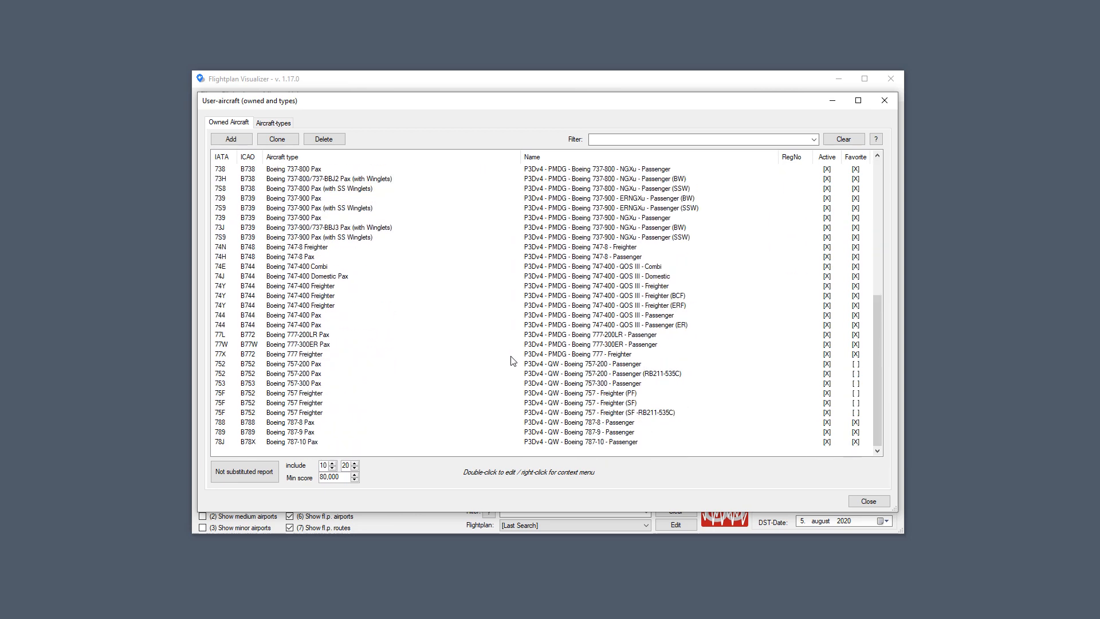
click(310, 355)
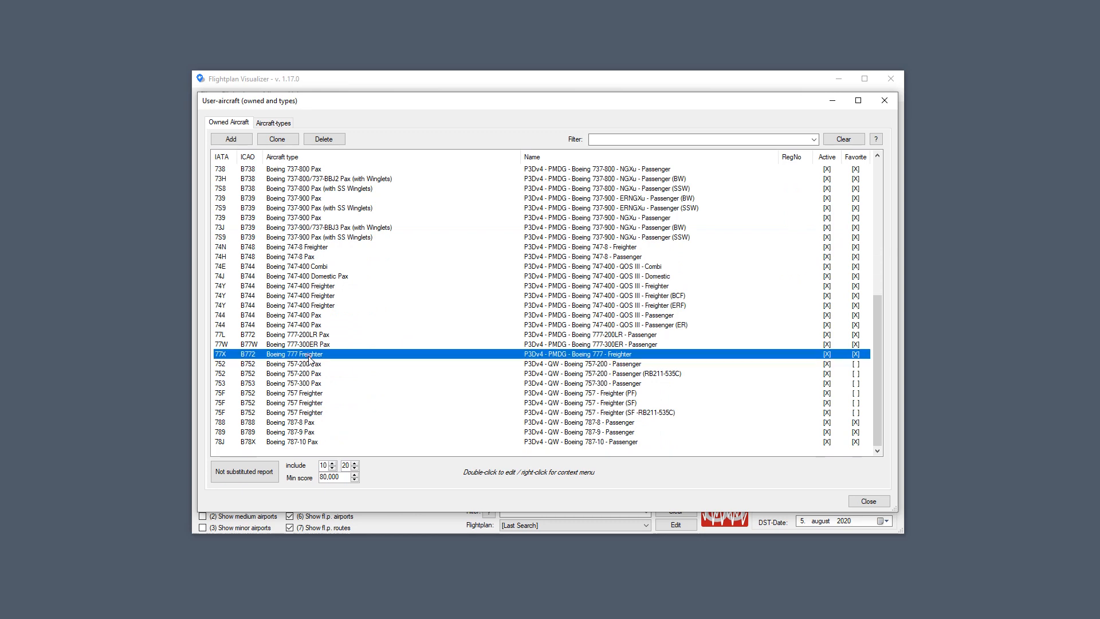
double_click(309, 358)
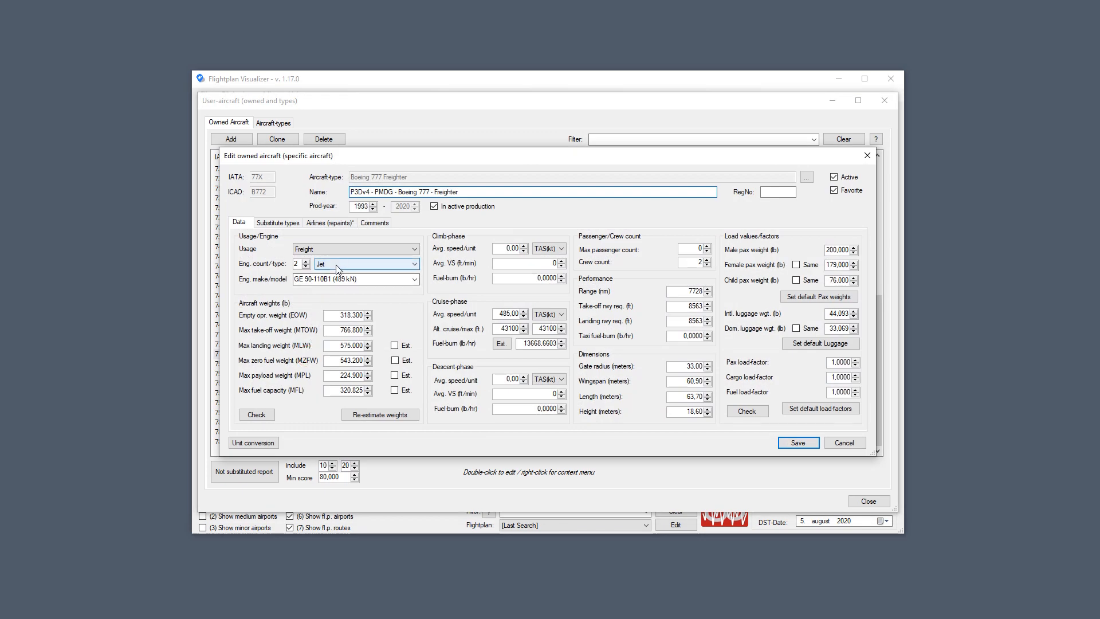
click(334, 222)
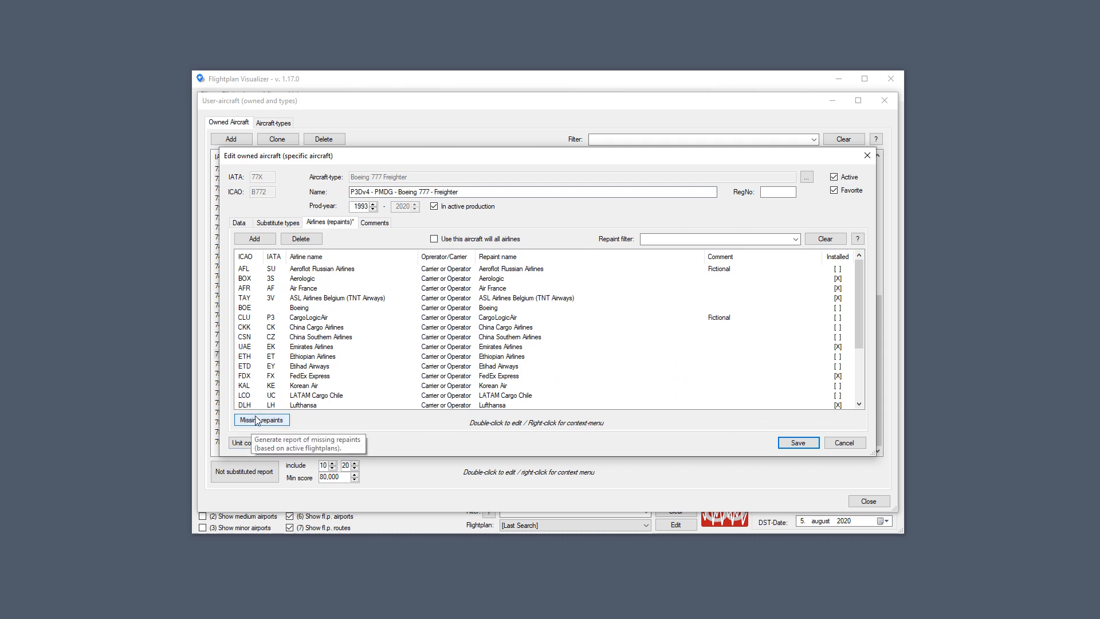
Check the Boeing 777 Freighter's substitute types and look through its full list of airline repaints.
click(267, 223)
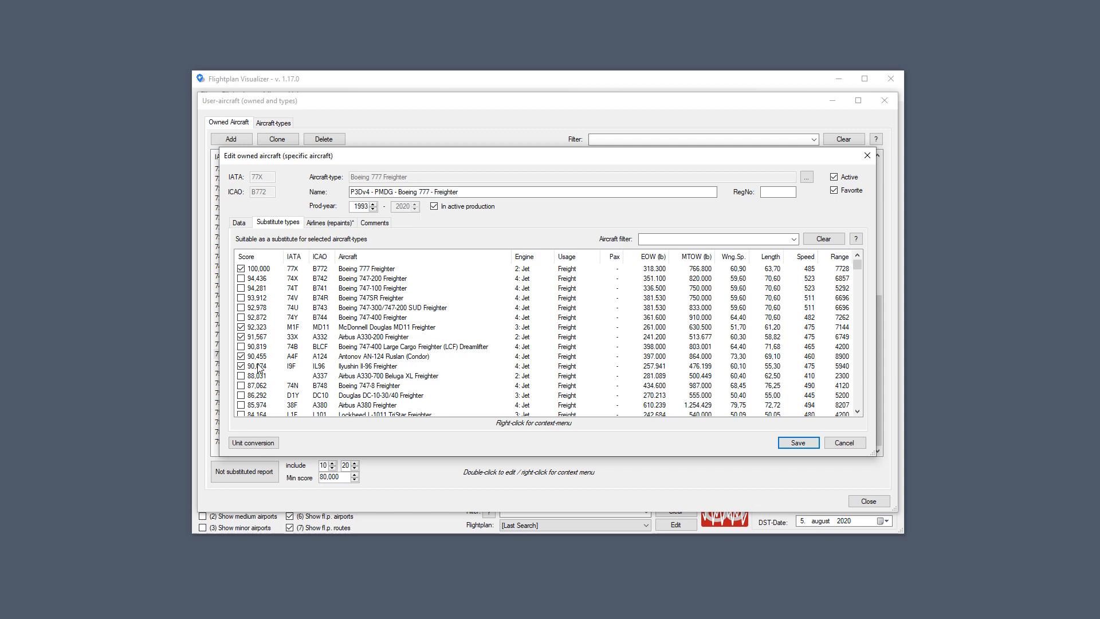
click(335, 224)
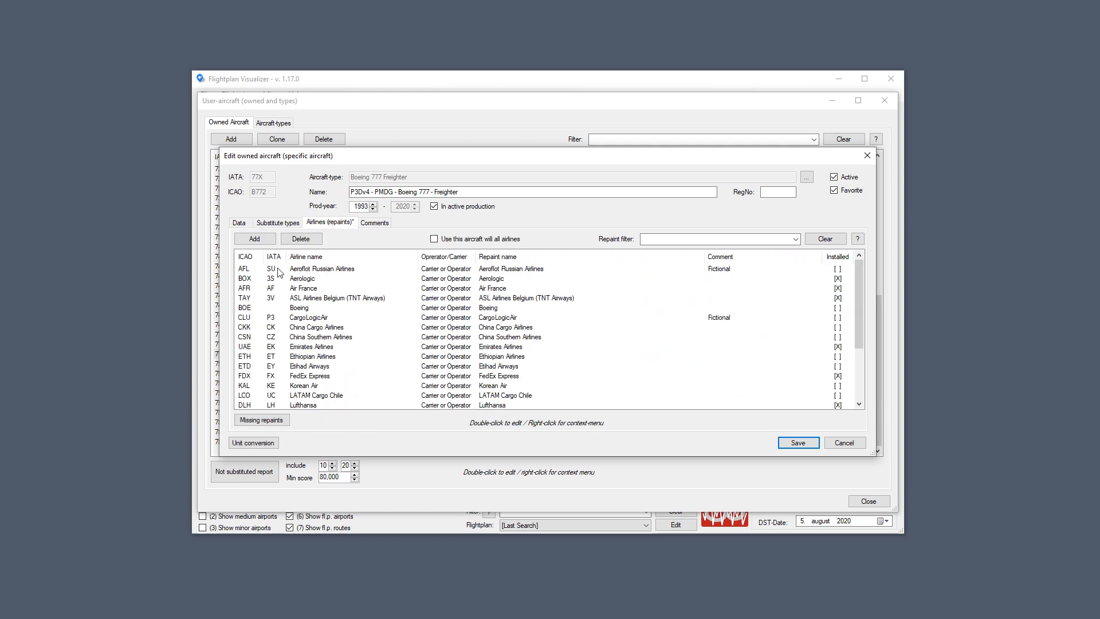
scroll(537, 334, down, 3)
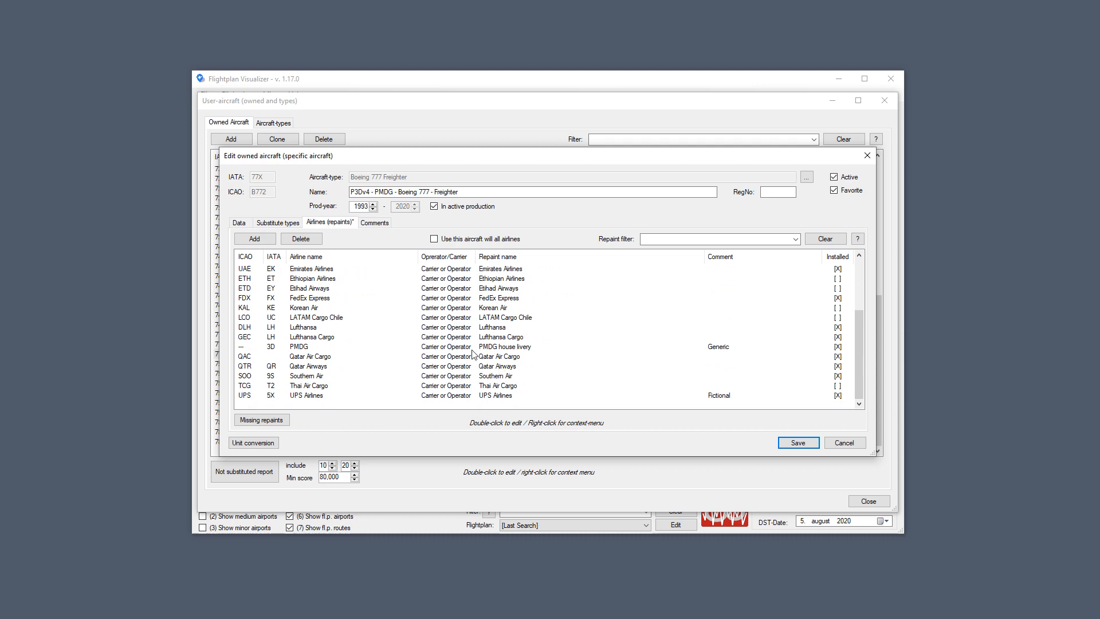
scroll(491, 387, up, 3)
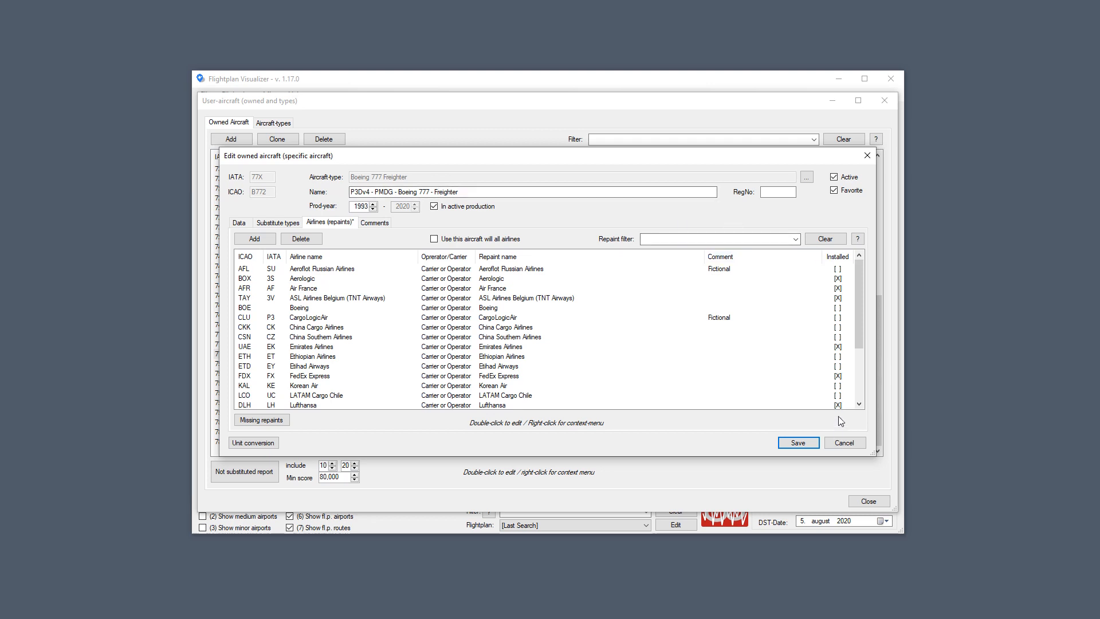
Generate the missing repaints report for the Boeing 777 Freighter and its substitutes, and close it.
click(257, 422)
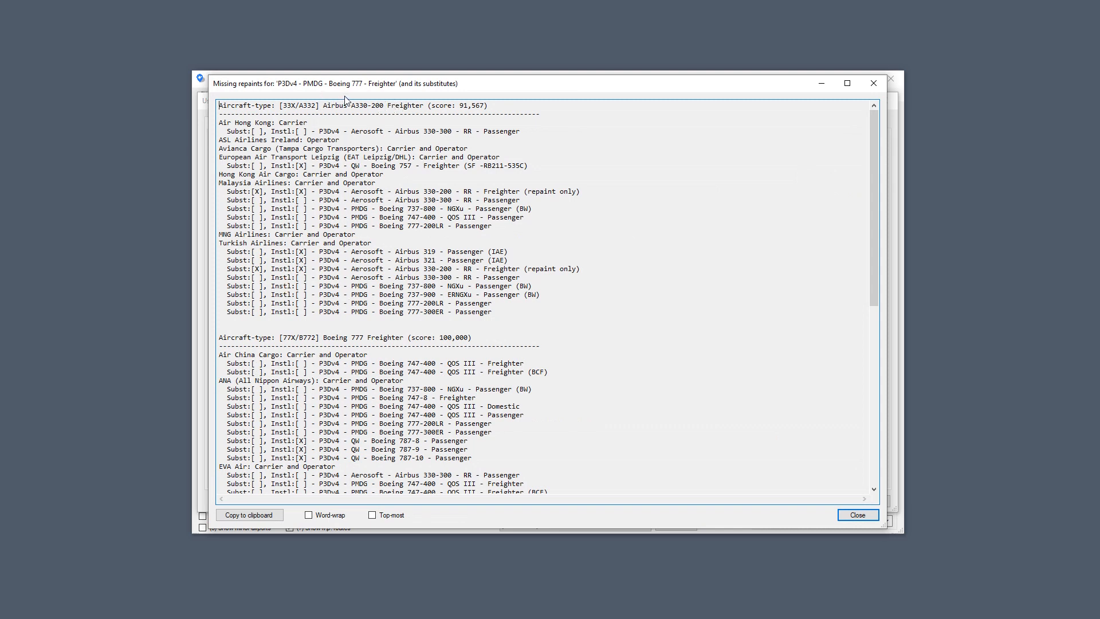
drag(762, 88, 1099, 151)
key(Escape)
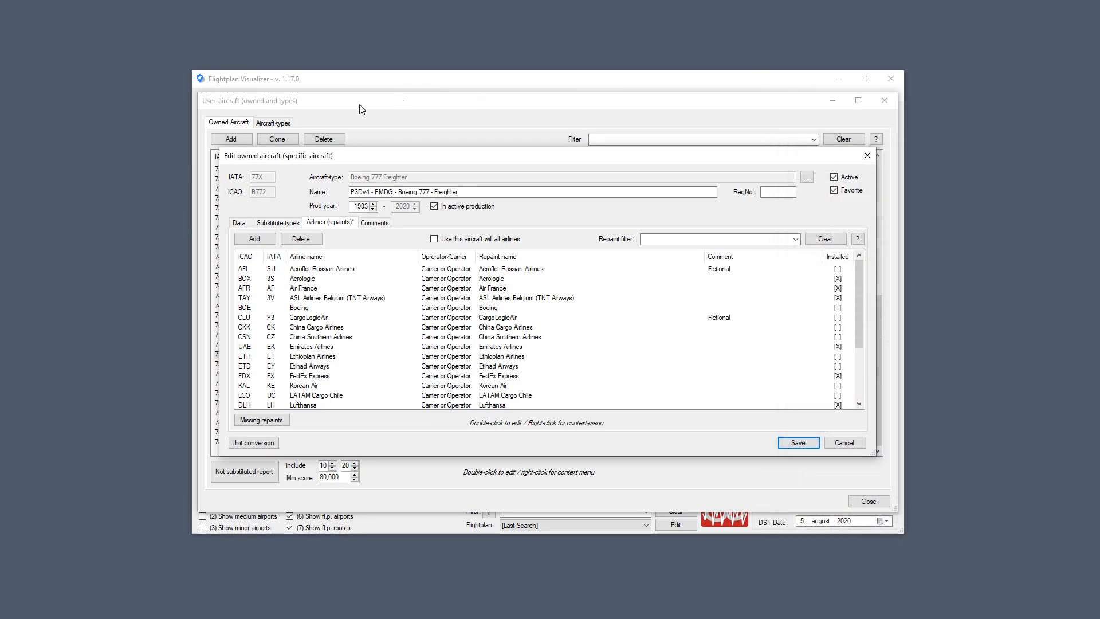
Return to the Boeing 777 Freighter's substitute types and select the Airbus A330-200 Freighter entry.
click(291, 221)
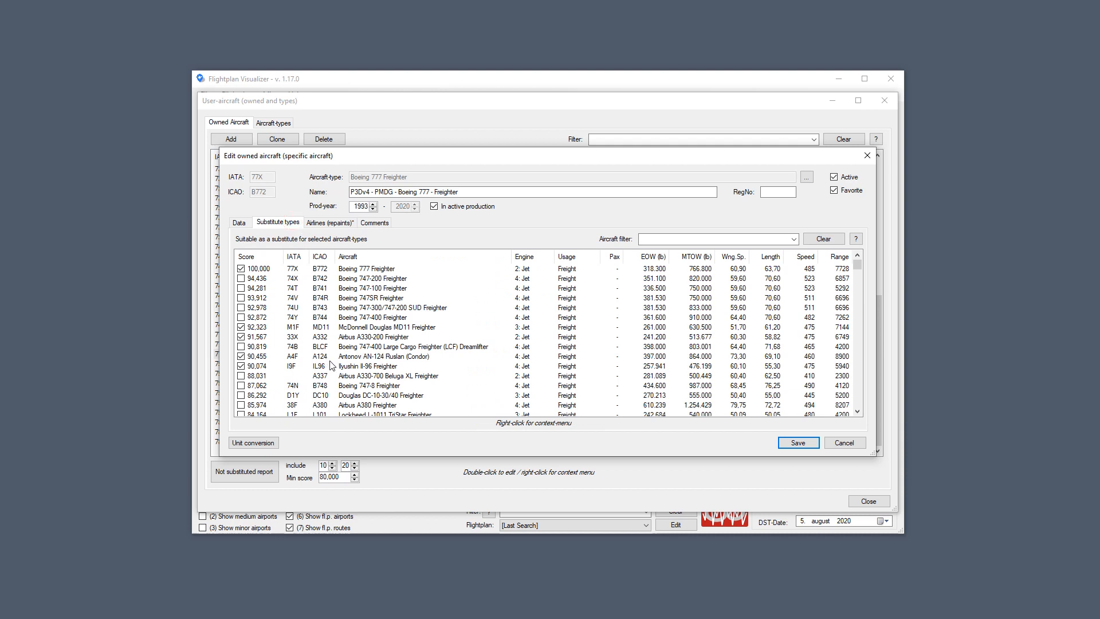
click(374, 338)
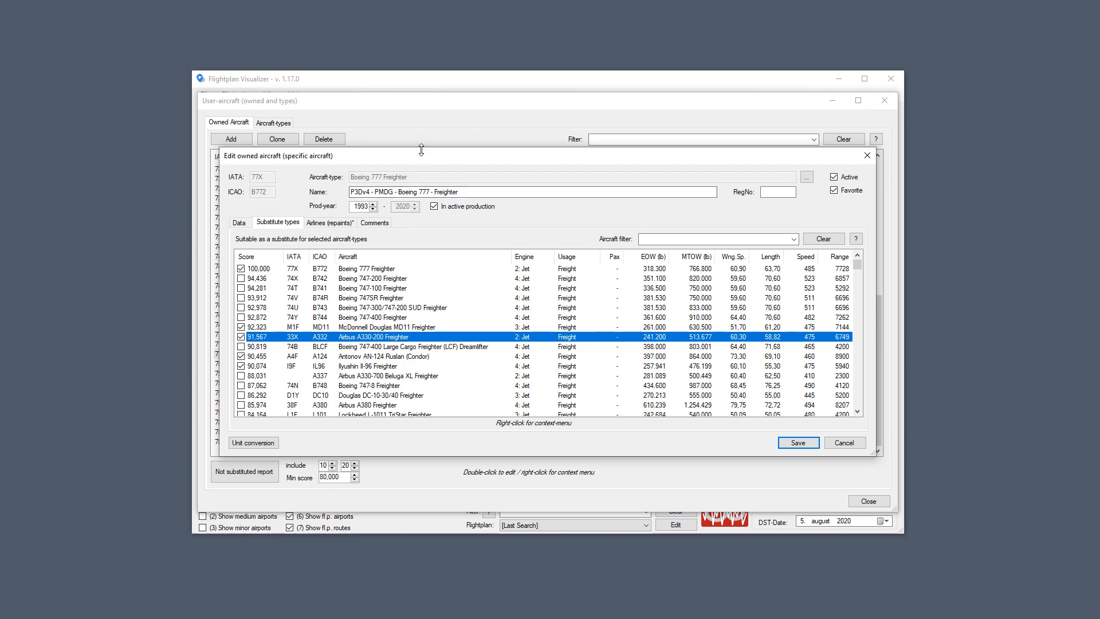
mouse_move(422, 160)
mouse_down()
mouse_move(427, 307)
mouse_move(415, 297)
mouse_move(404, 322)
mouse_move(388, 411)
mouse_move(429, 168)
mouse_up()
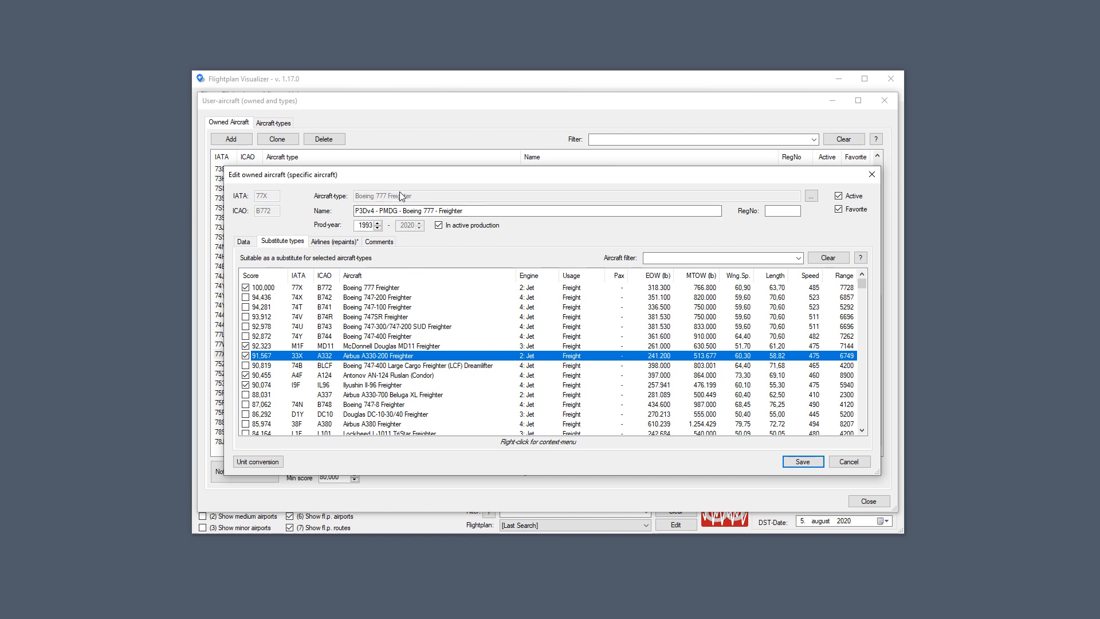
click(269, 464)
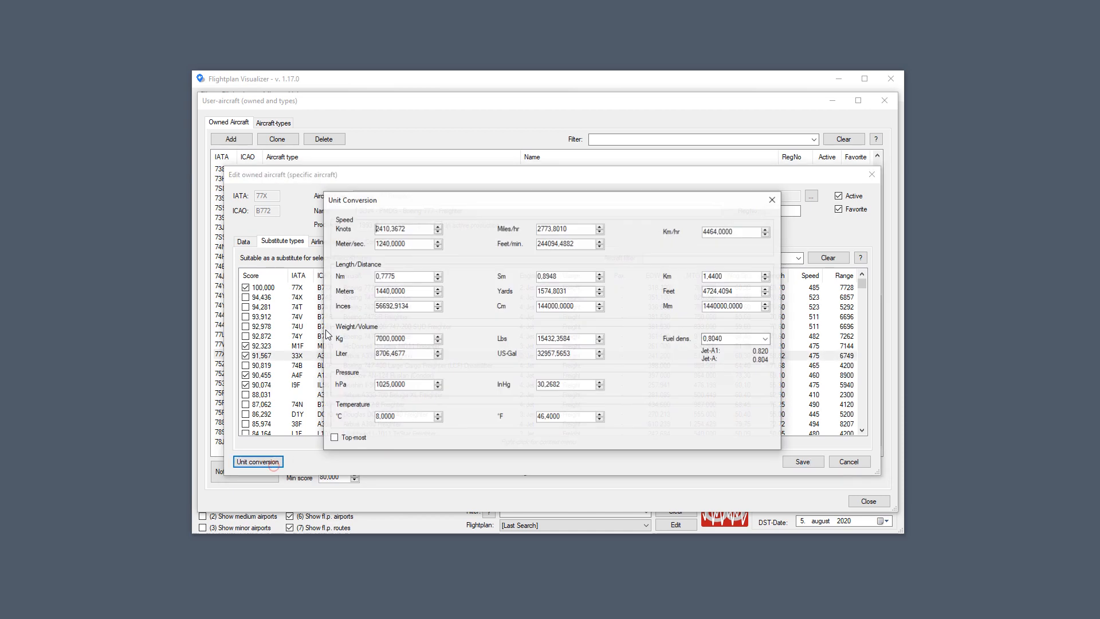
click(772, 199)
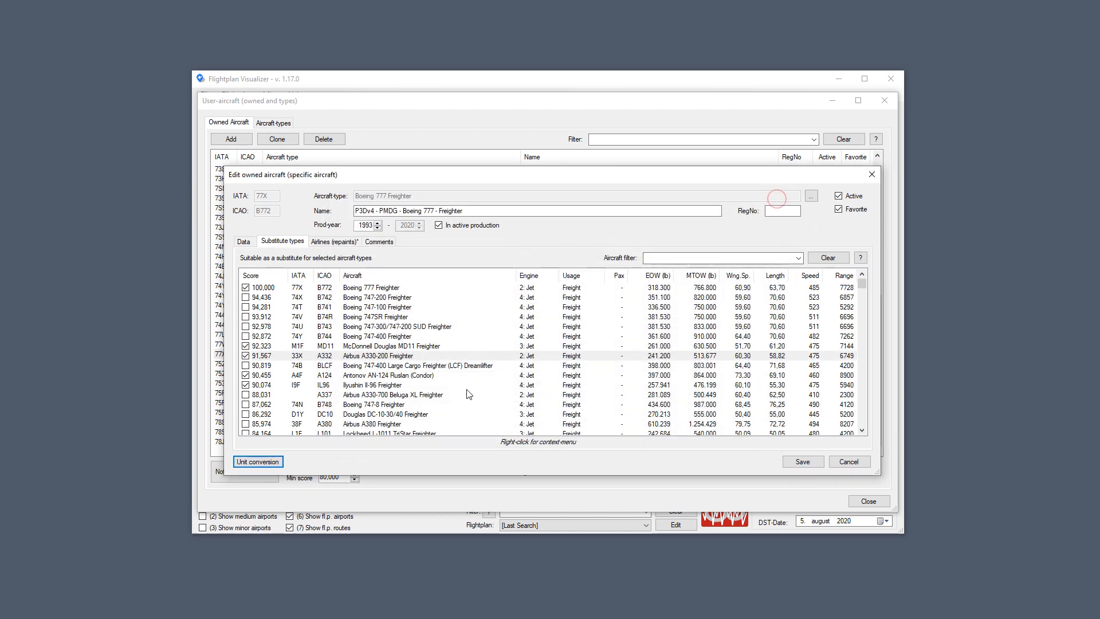
Regenerate the Boeing 777 Freighter's missing repaints report and examine the Air Hong Kong entry under the Airbus A330-200 Freighter.
click(334, 241)
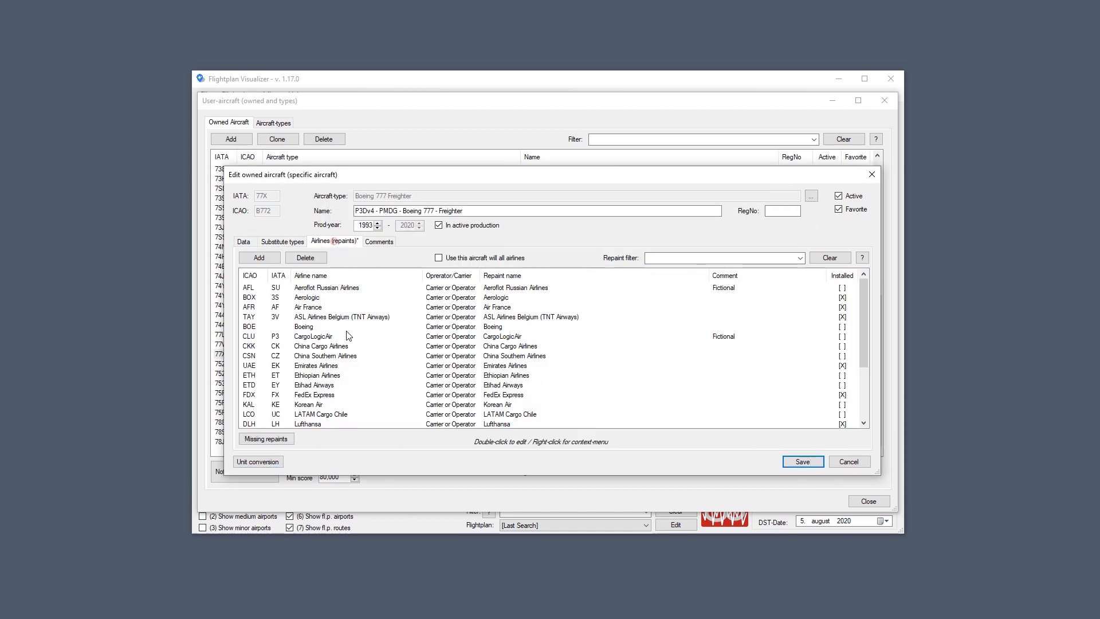
click(273, 439)
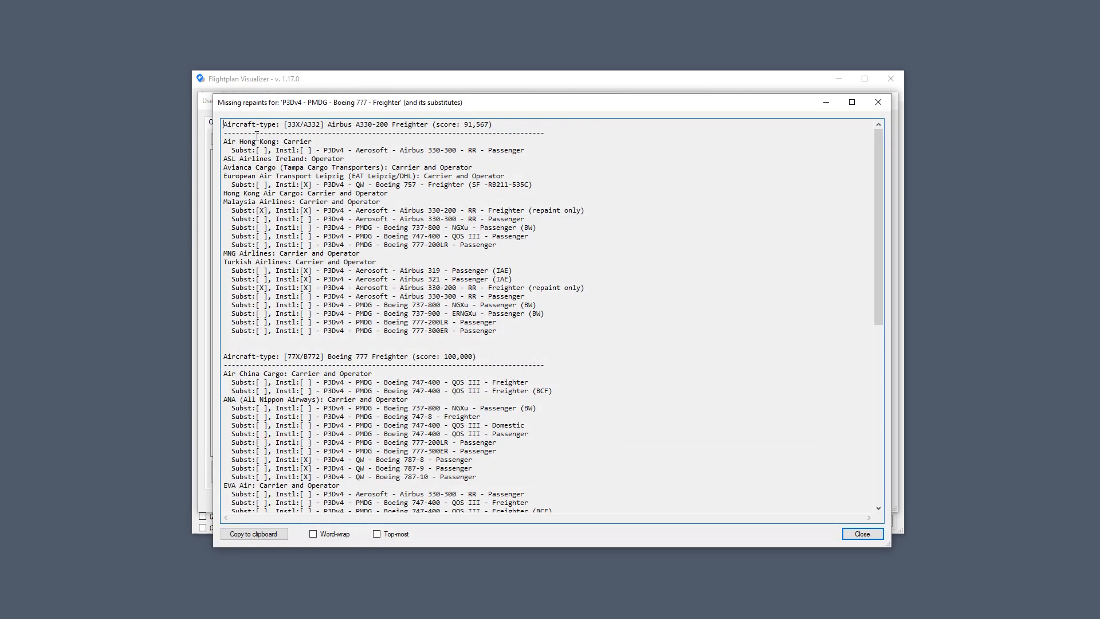
triple_click(522, 124)
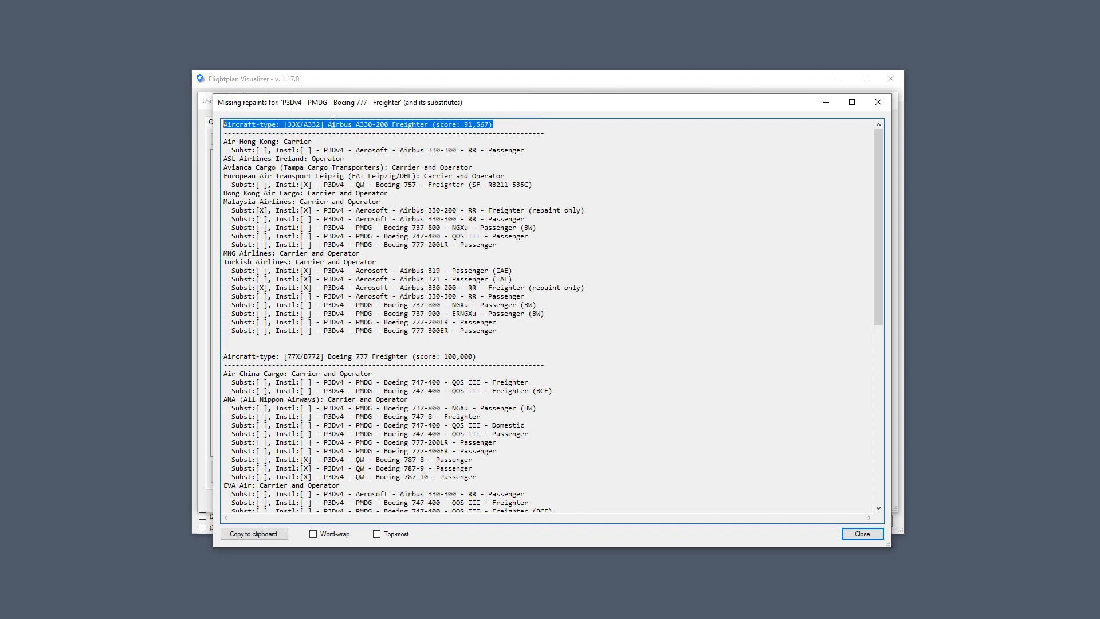
click(261, 138)
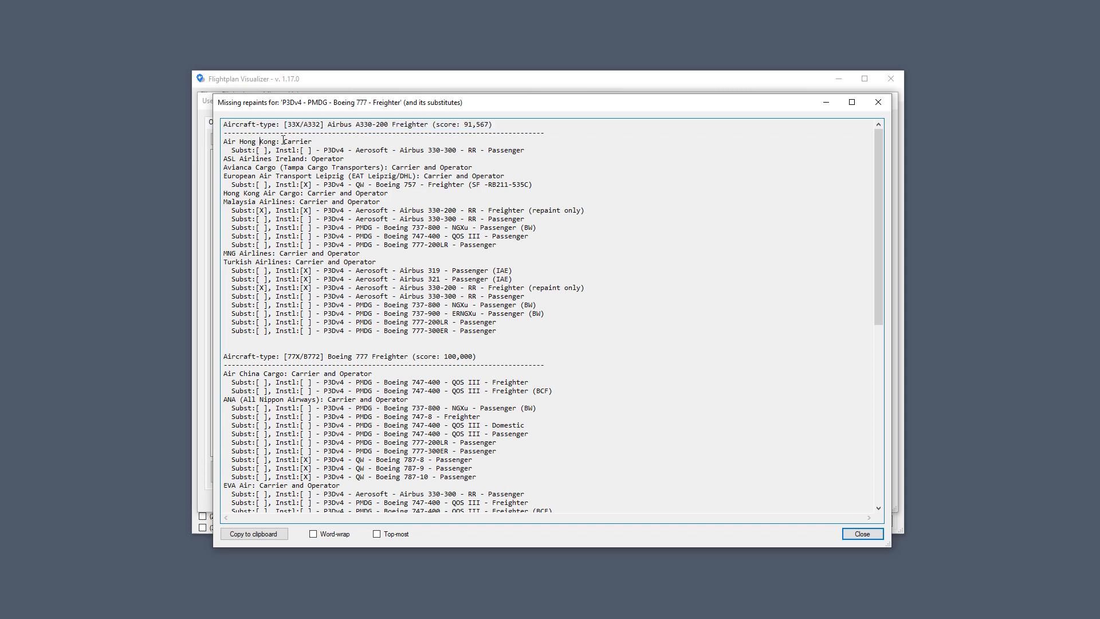
drag(277, 141, 313, 141)
drag(245, 153, 534, 151)
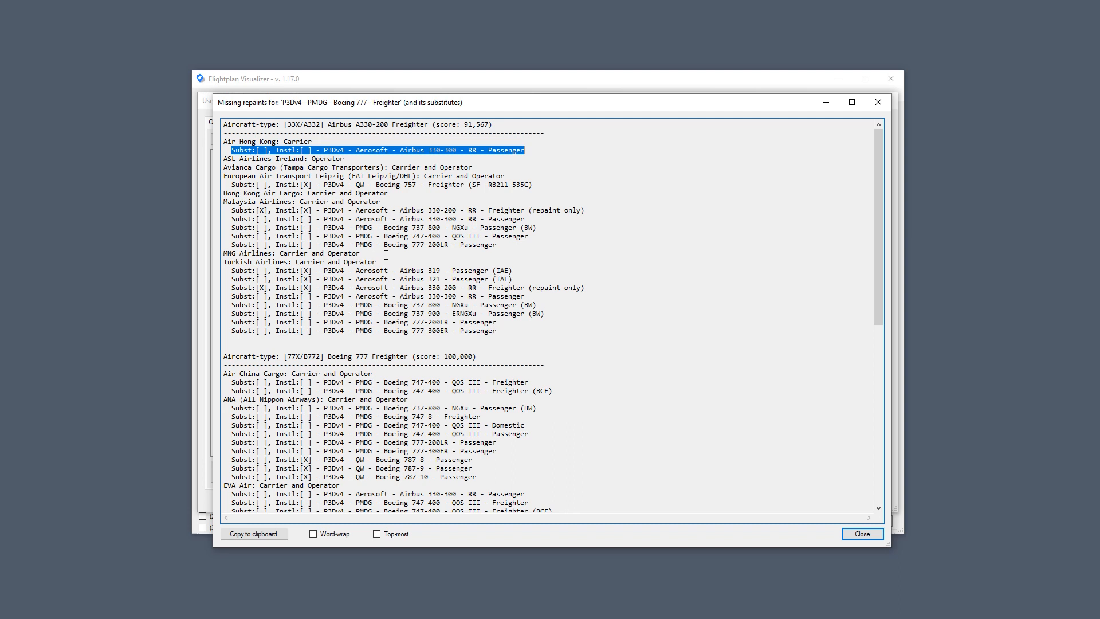
Examine the Turkish Airlines entries in the report, comparing the Airbus 319 and Airbus 330-200 Freighter substitute and installed flags.
drag(380, 260, 208, 262)
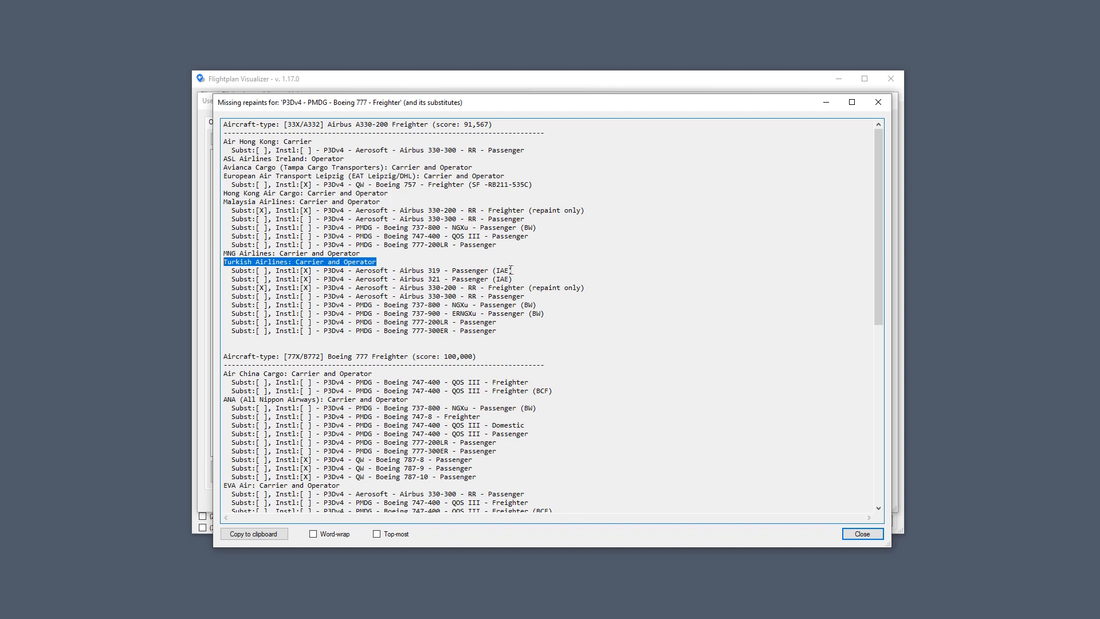
drag(513, 270, 396, 274)
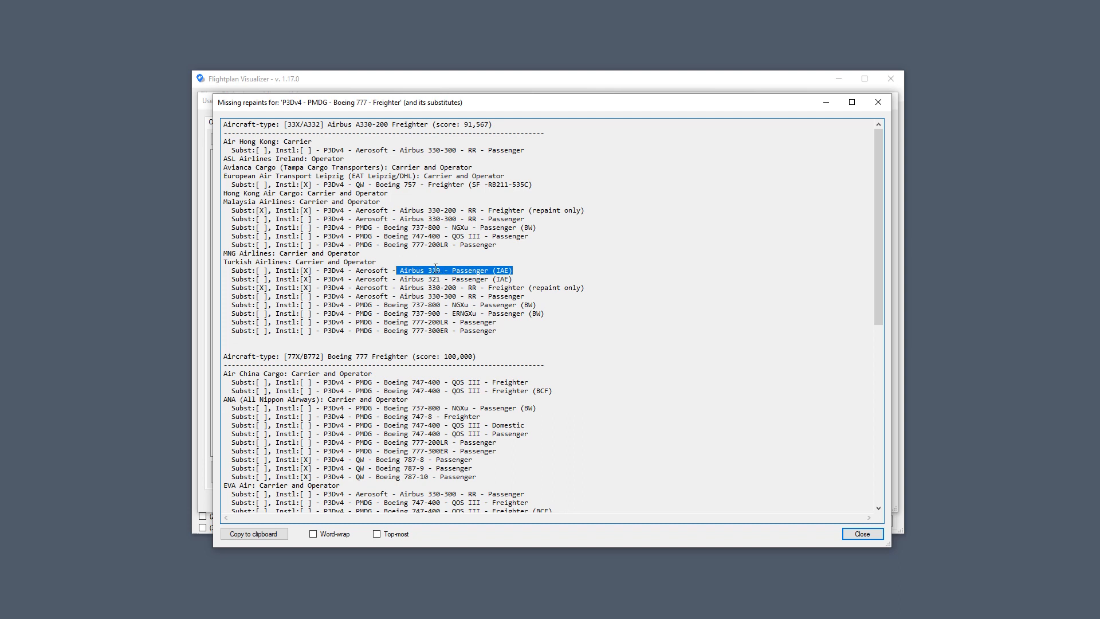
double_click(262, 270)
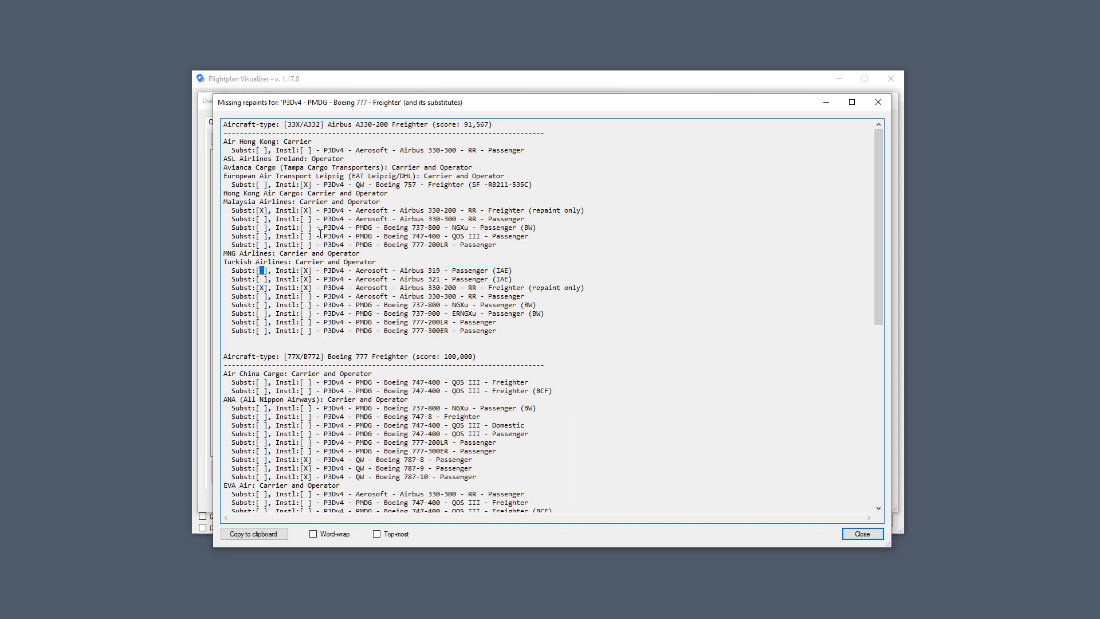
double_click(358, 125)
drag(234, 288, 582, 282)
drag(232, 288, 595, 283)
drag(231, 288, 608, 283)
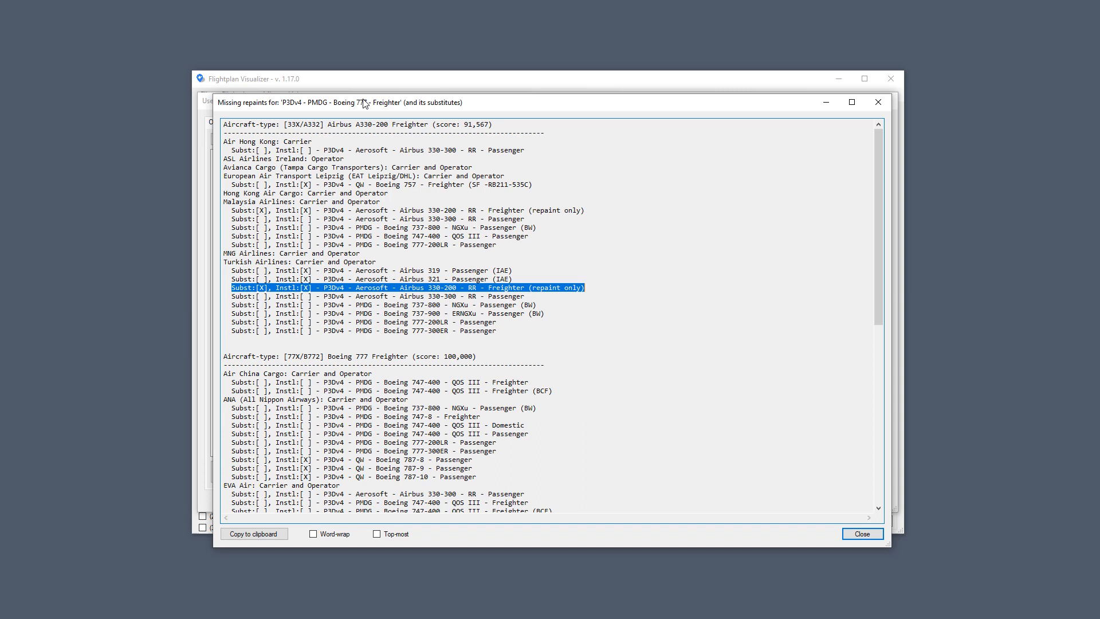
Close the missing repaints report and the aircraft windows without saving to return to the map.
click(877, 102)
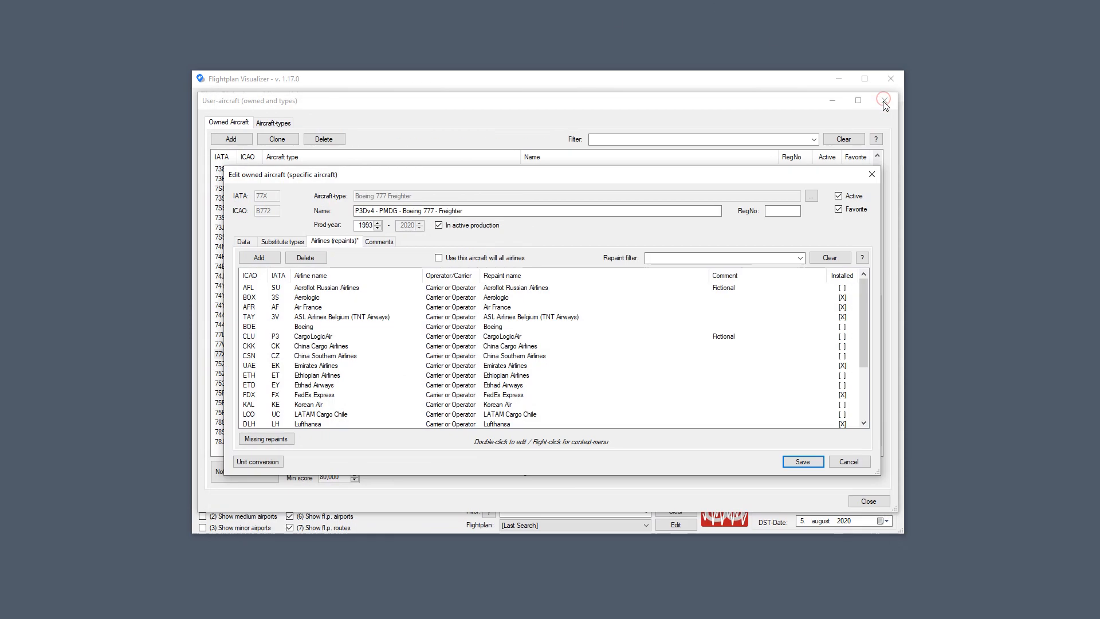
click(876, 180)
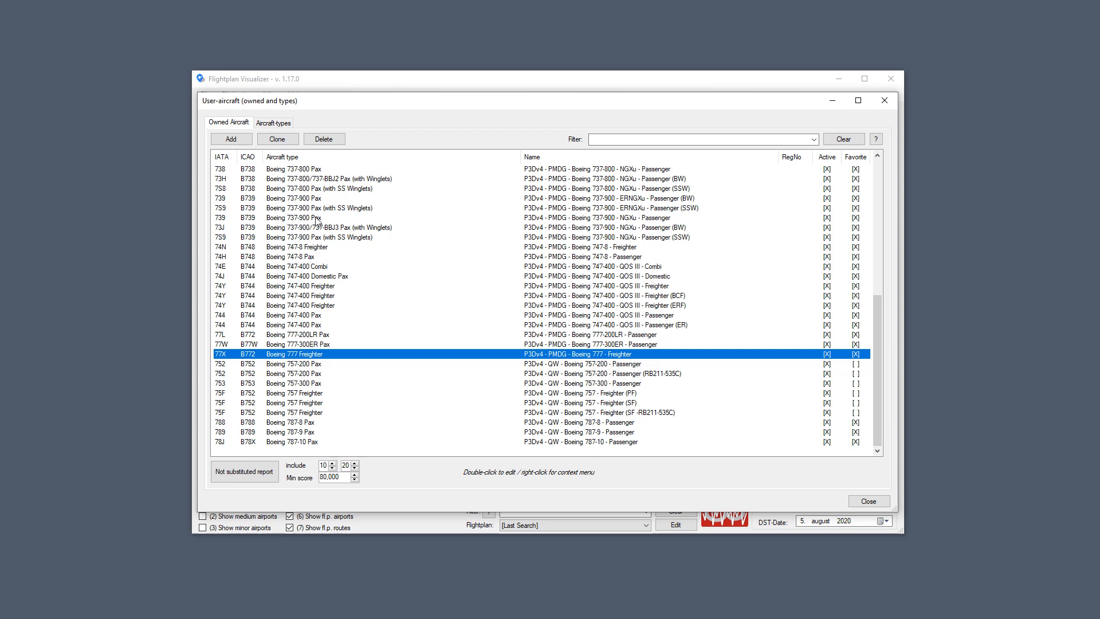
key(Escape)
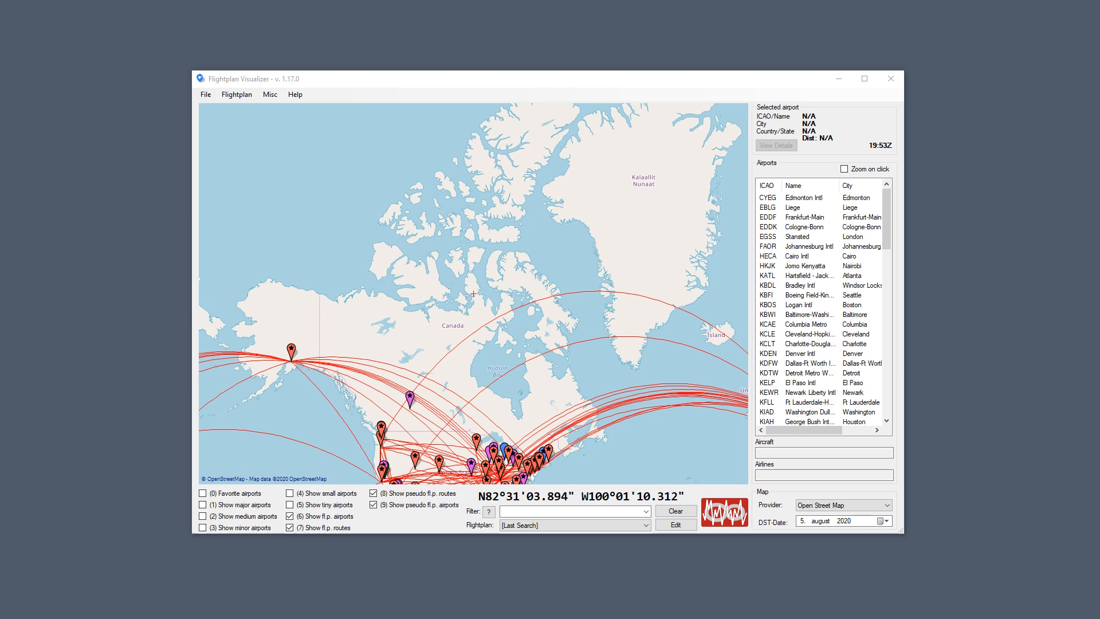
Open the Generic Randomizer and pick a random route.
click(265, 95)
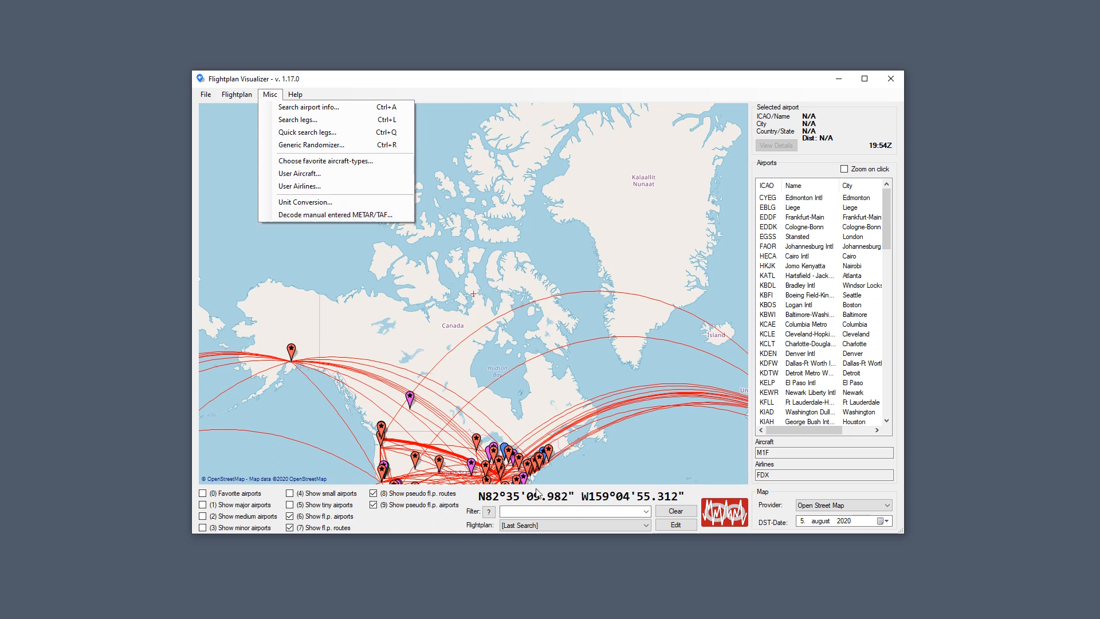
drag(543, 409, 531, 253)
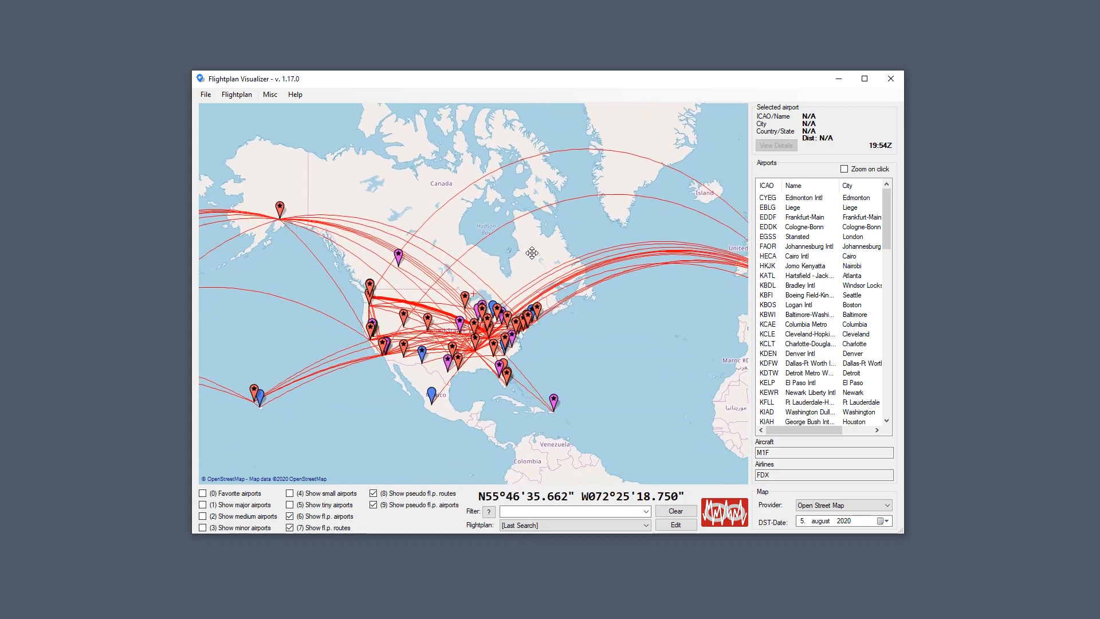
click(276, 93)
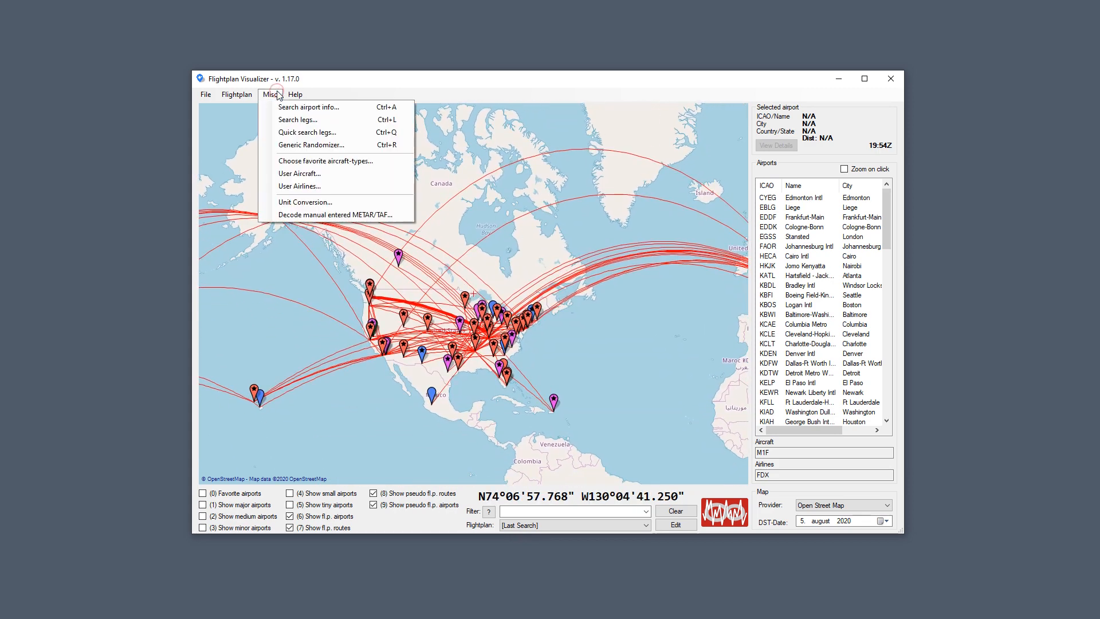
click(298, 148)
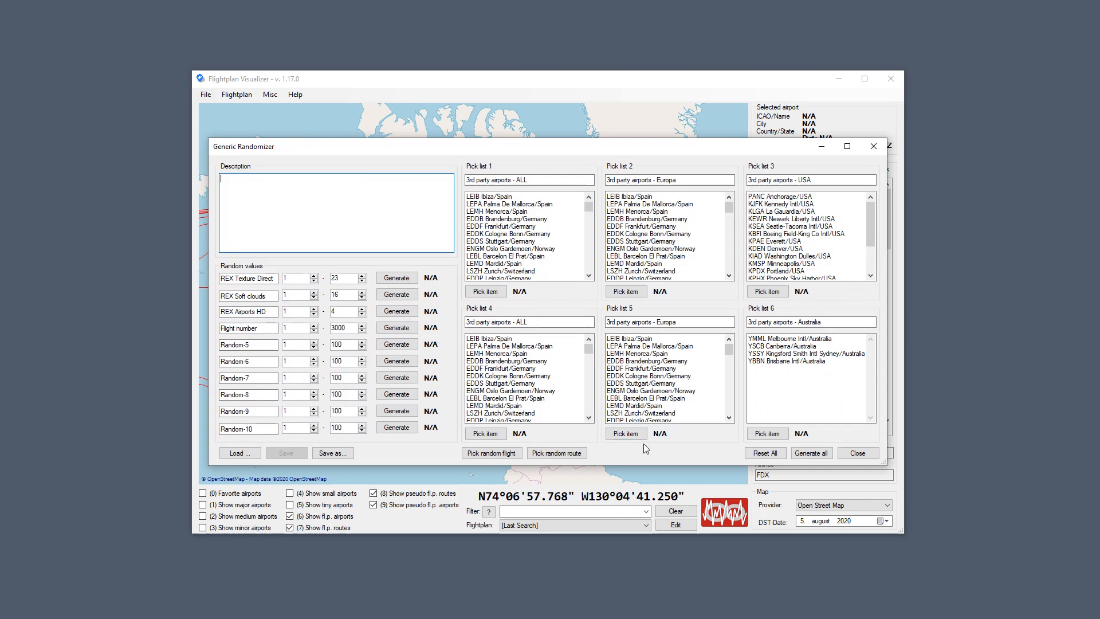
click(571, 453)
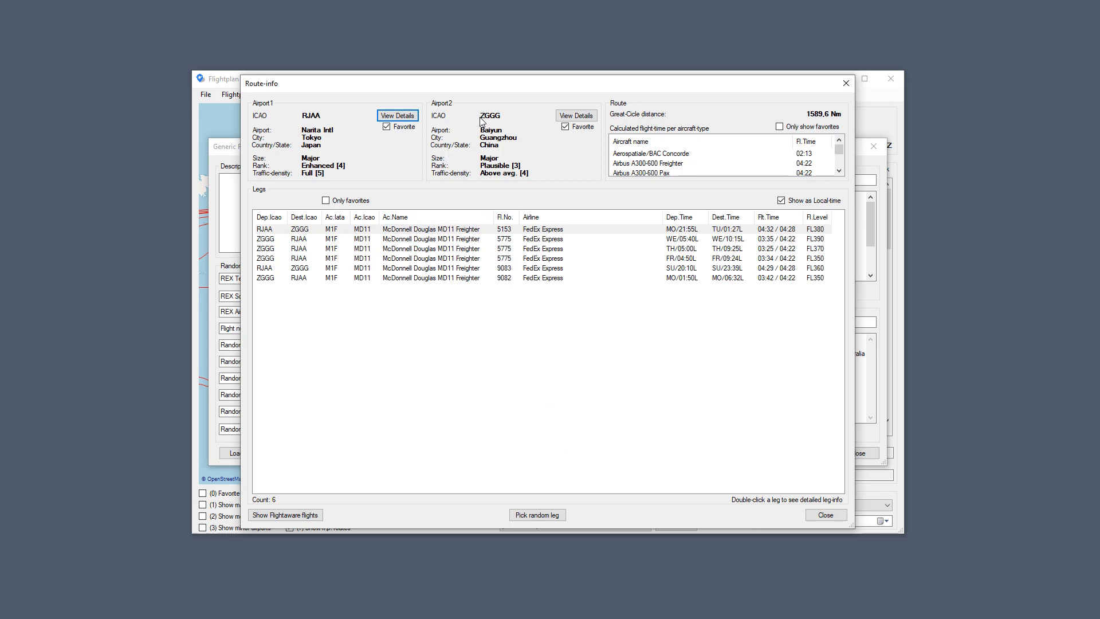
Tag the Monday FedEx Express leg 5153 from RJAA to ZGGG and close the leg, route and randomizer windows.
double_click(462, 229)
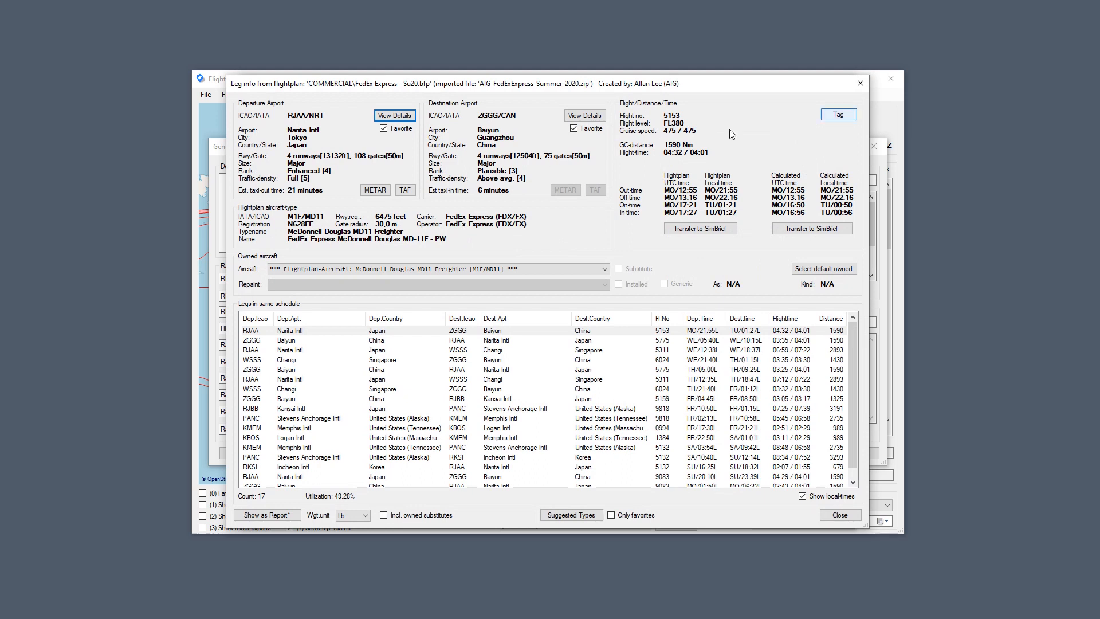
click(838, 114)
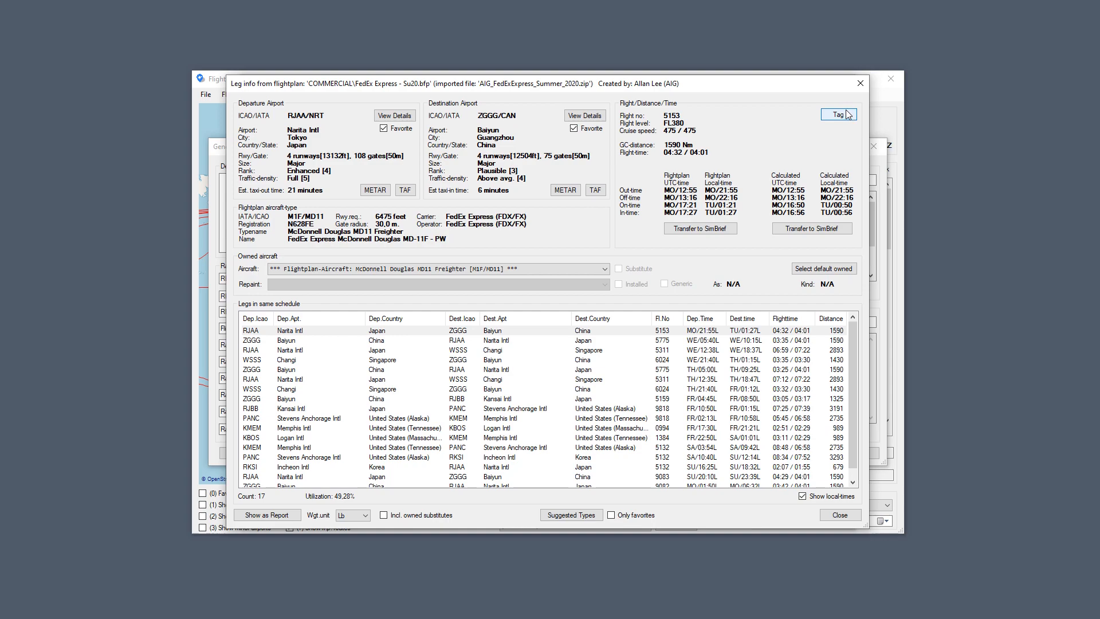
key(Escape)
key(Escape)
key(Escape)
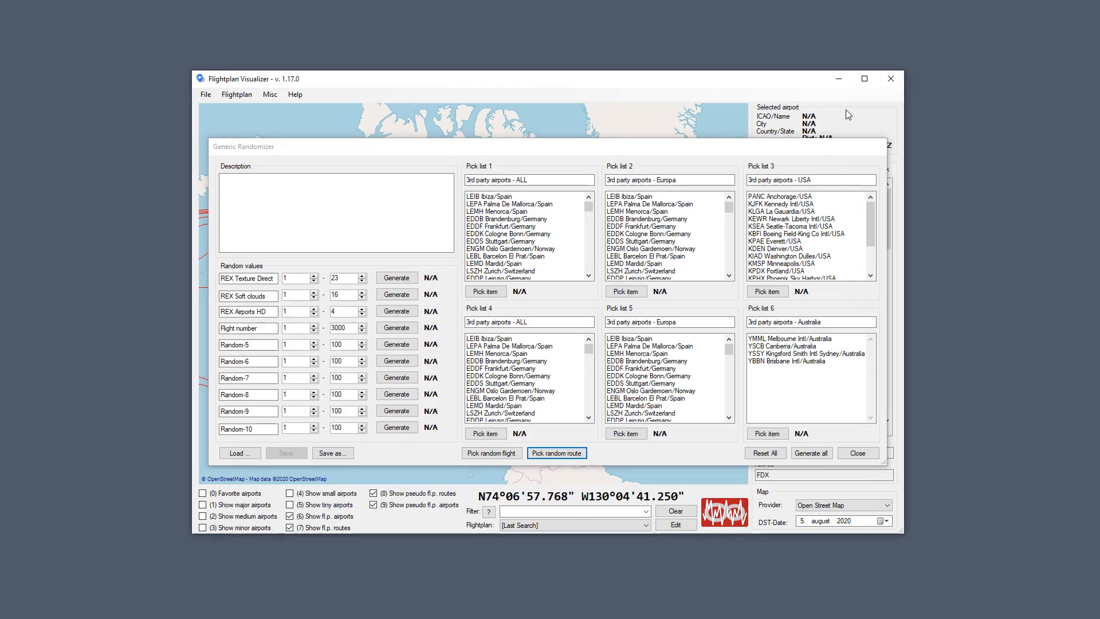
Reopen the RJAA-ZGGG leg from the tagged legs, review its leg info and close it.
click(279, 97)
mouse_move(339, 233)
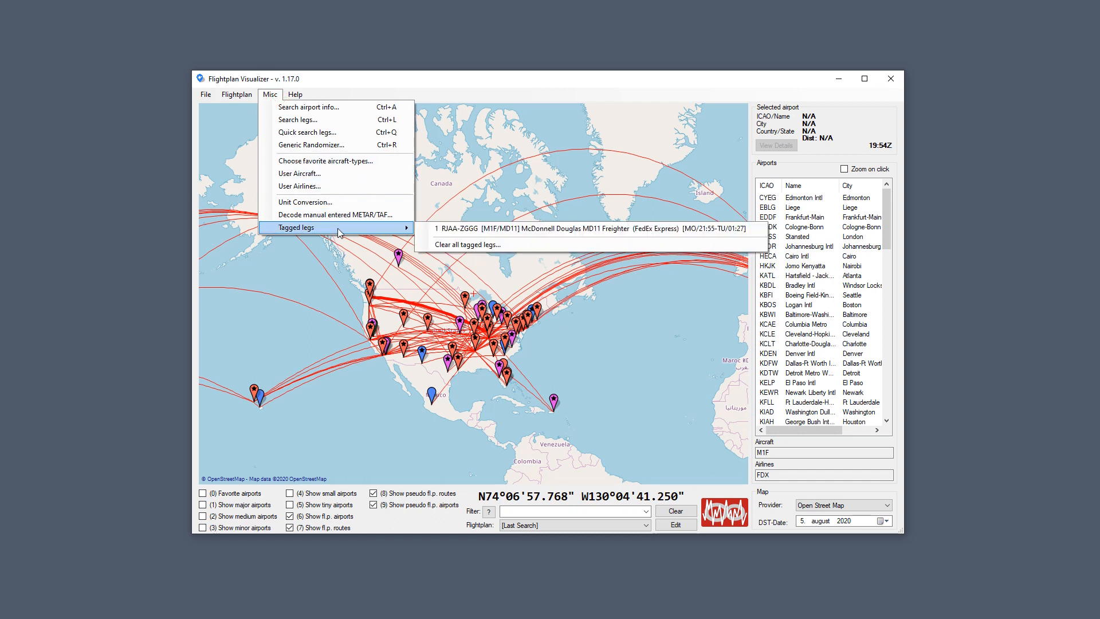
click(501, 232)
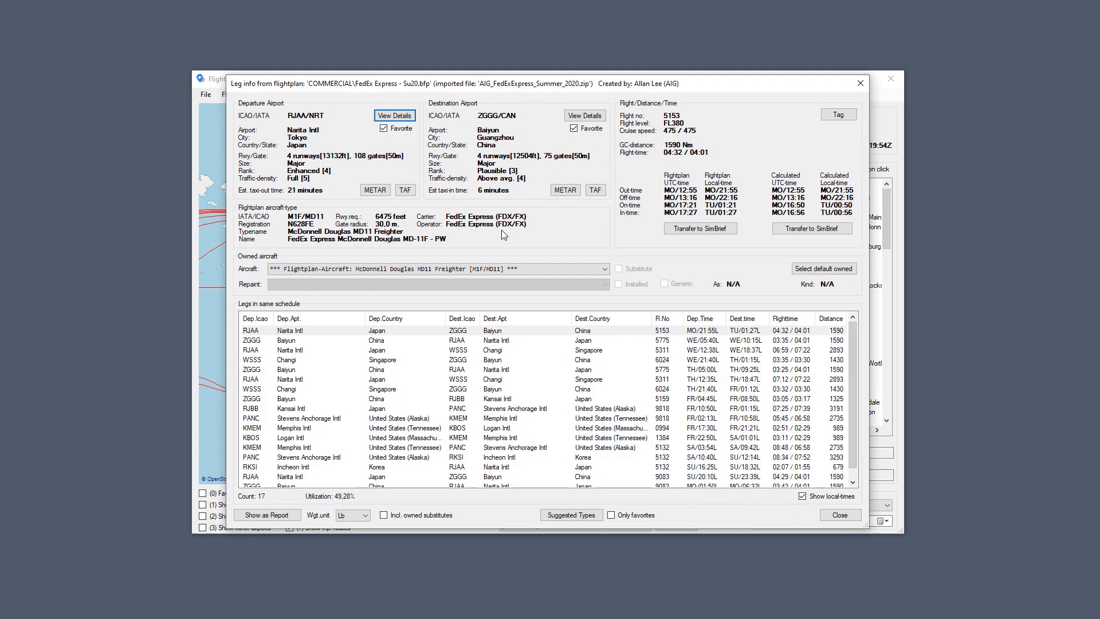
key(Escape)
Pick another random route with the Generic Randomizer and tag the Tuesday UPS Airlines leg 1442 from KSDF to KCLE.
click(269, 95)
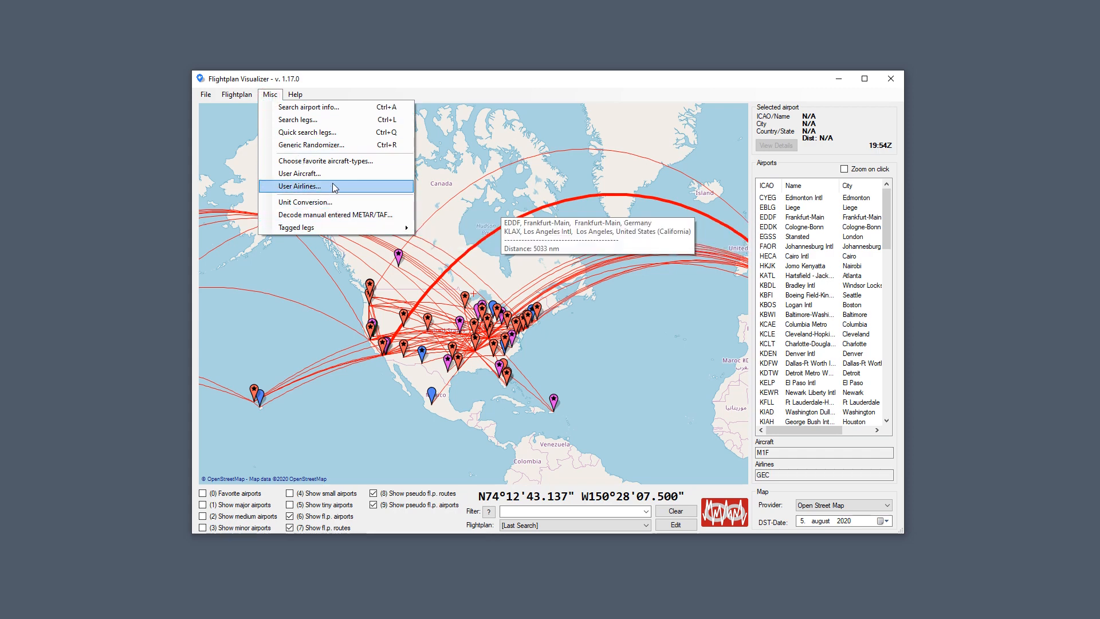
click(342, 143)
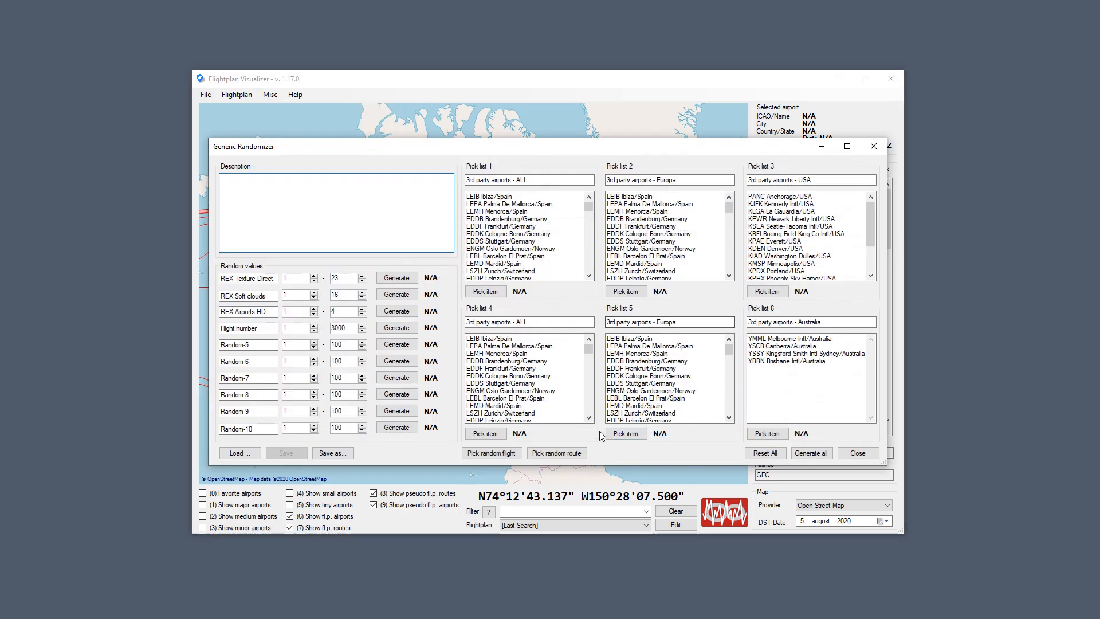
click(559, 453)
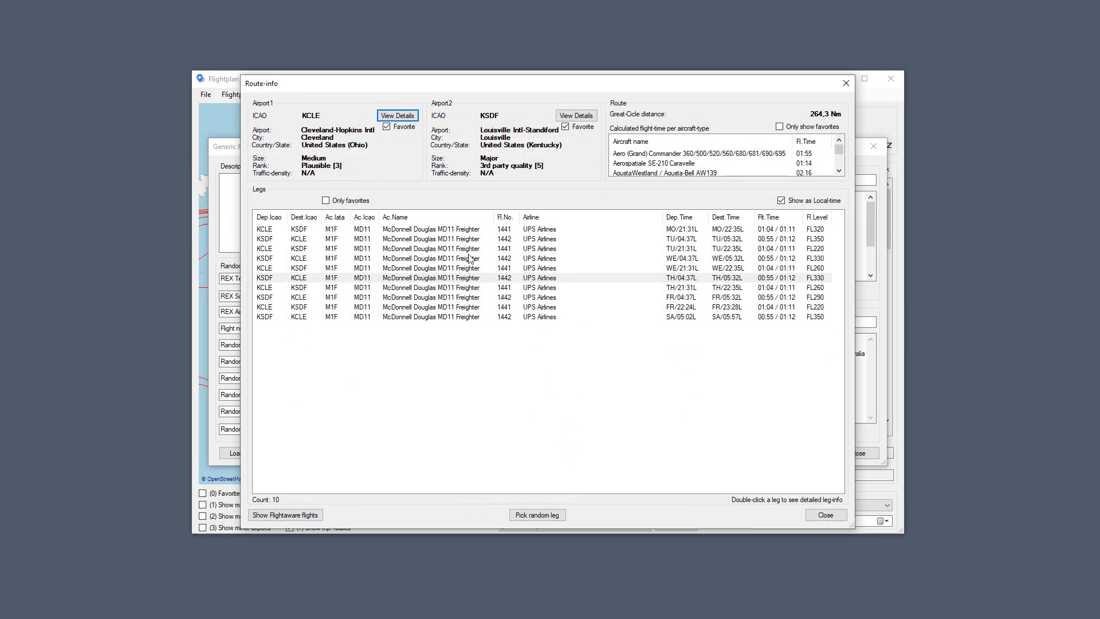
double_click(456, 242)
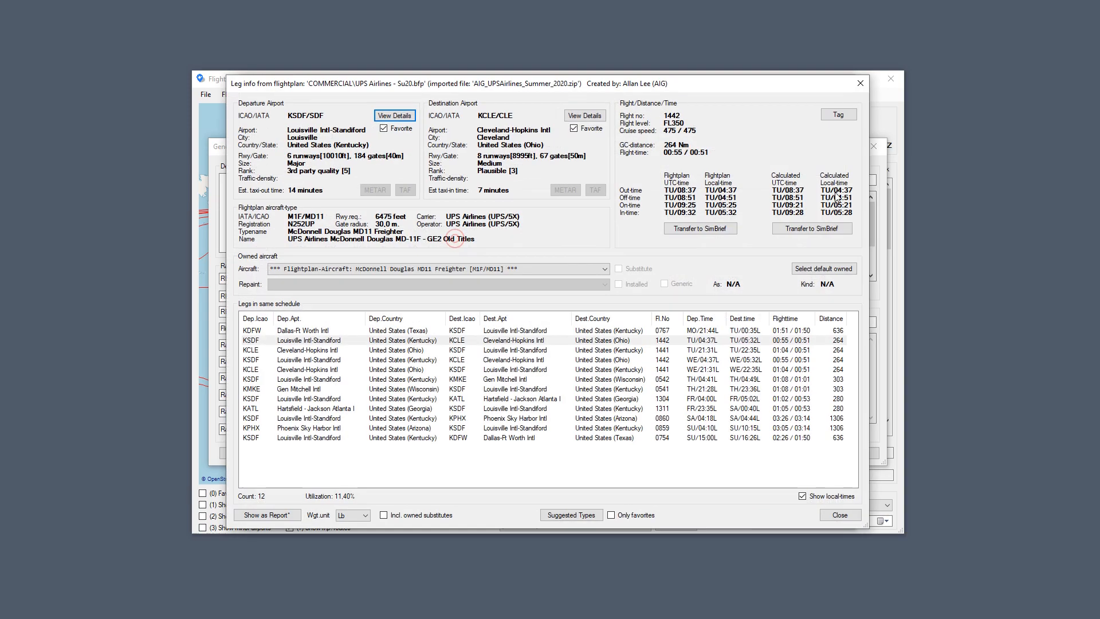
key(Escape)
key(Escape)
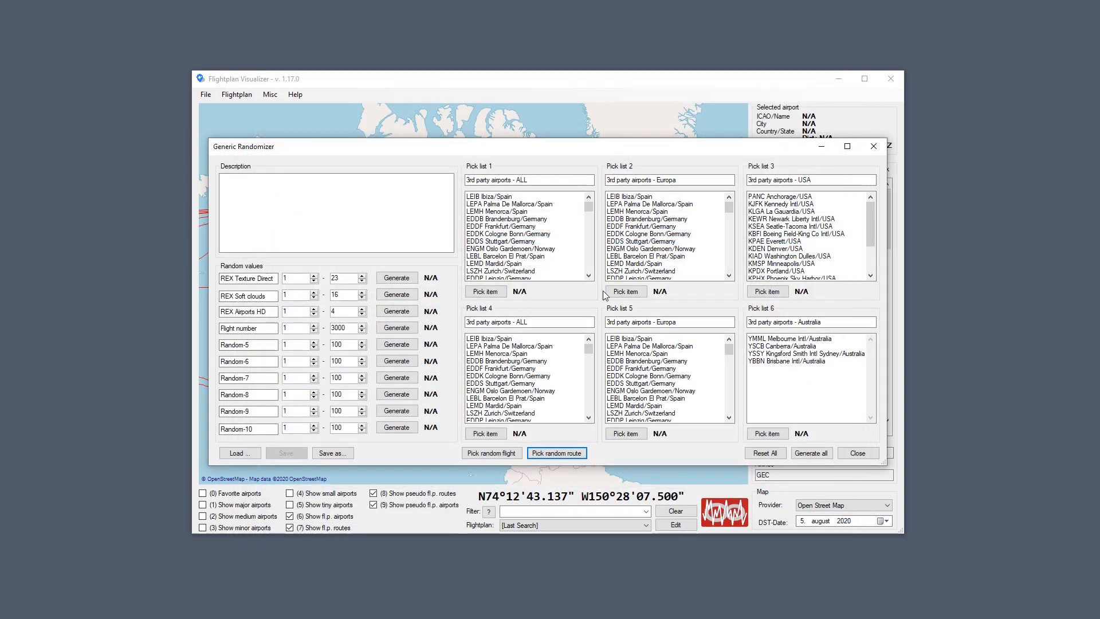
Pick more random routes, tag the Monday FedEx Express leg 5097 from OMDB to EDDK, and return to the map.
click(577, 454)
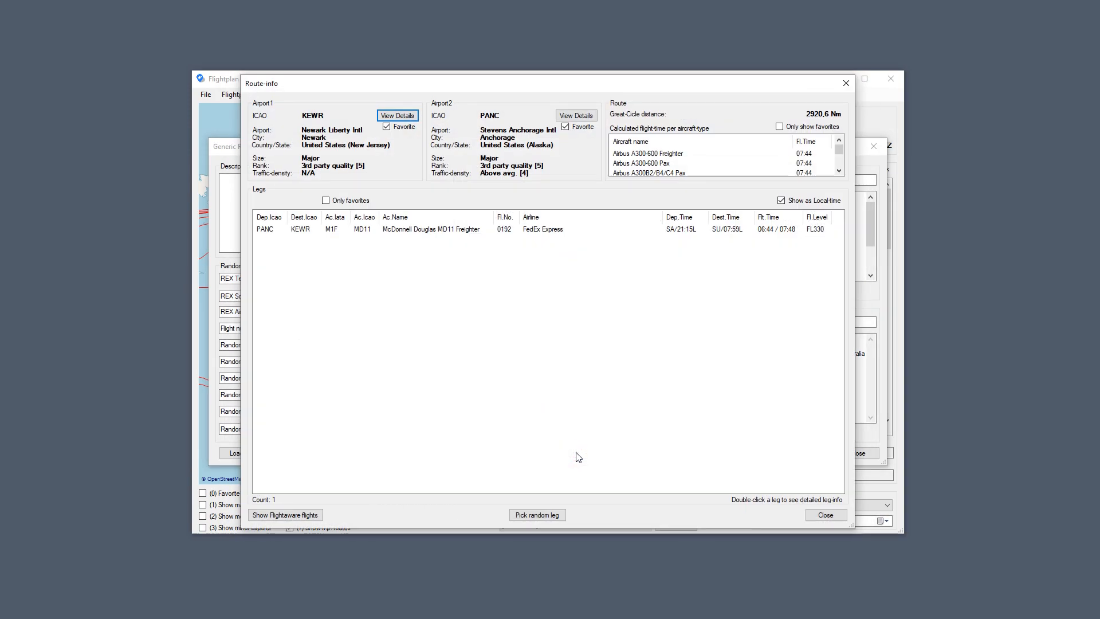
key(Escape)
click(578, 453)
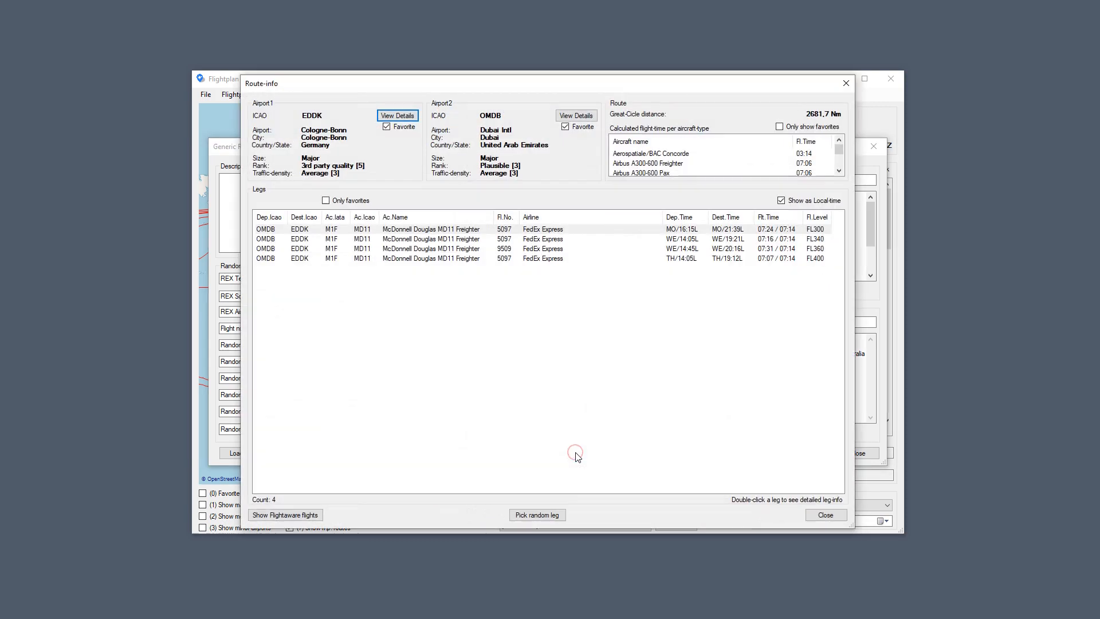
double_click(469, 229)
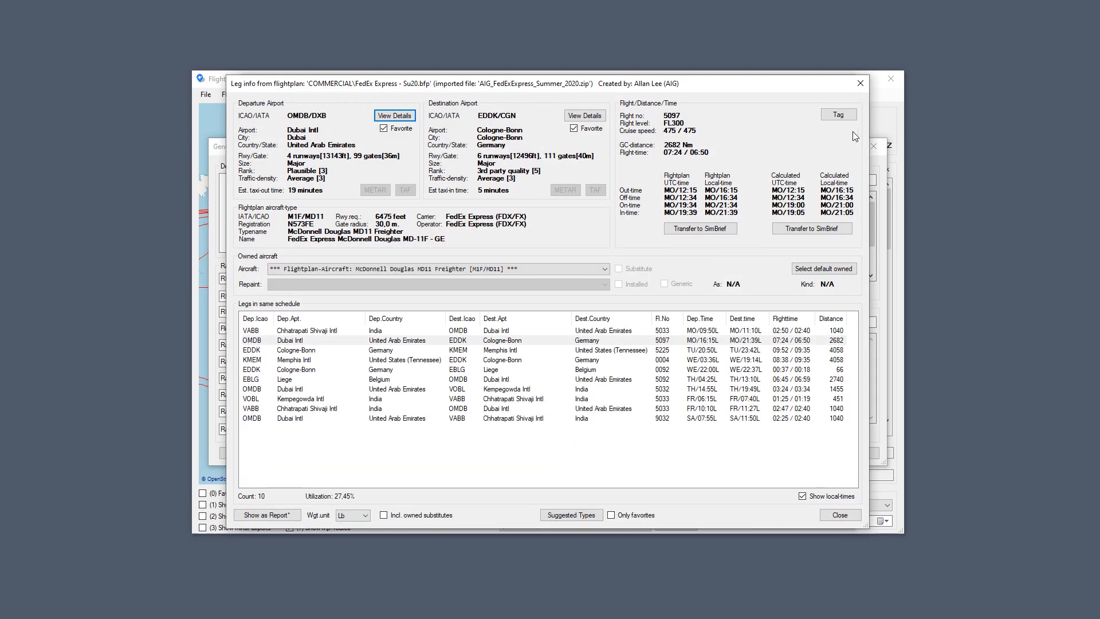
click(844, 120)
key(Escape)
key(Escape)
key(Escape)
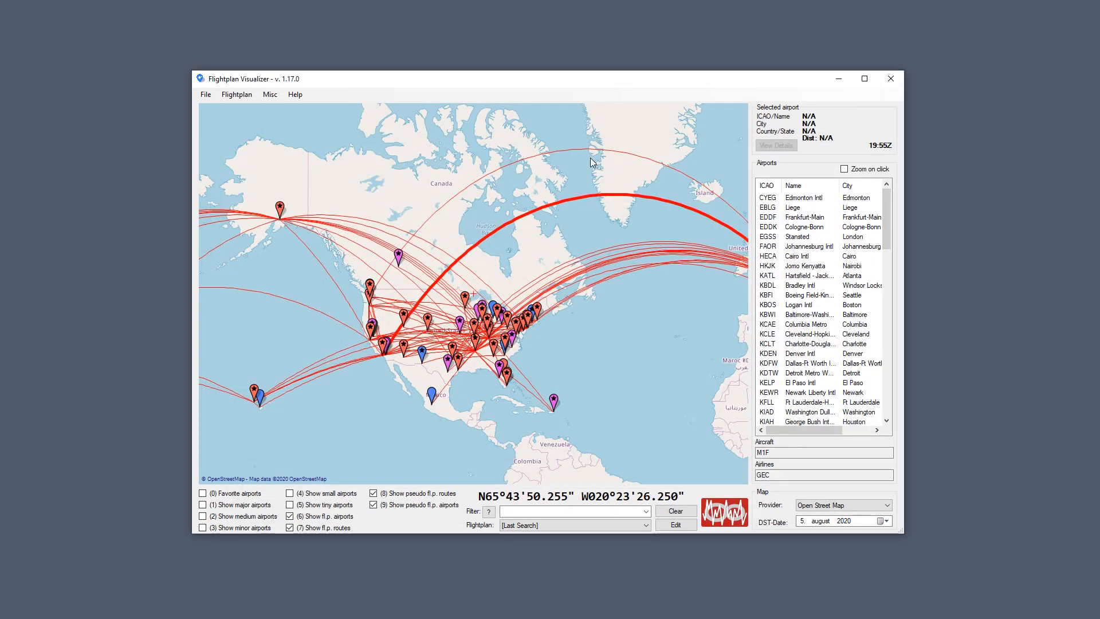
Review the list of tagged legs and open the FedEx Express OMDB-EDDK leg.
click(270, 95)
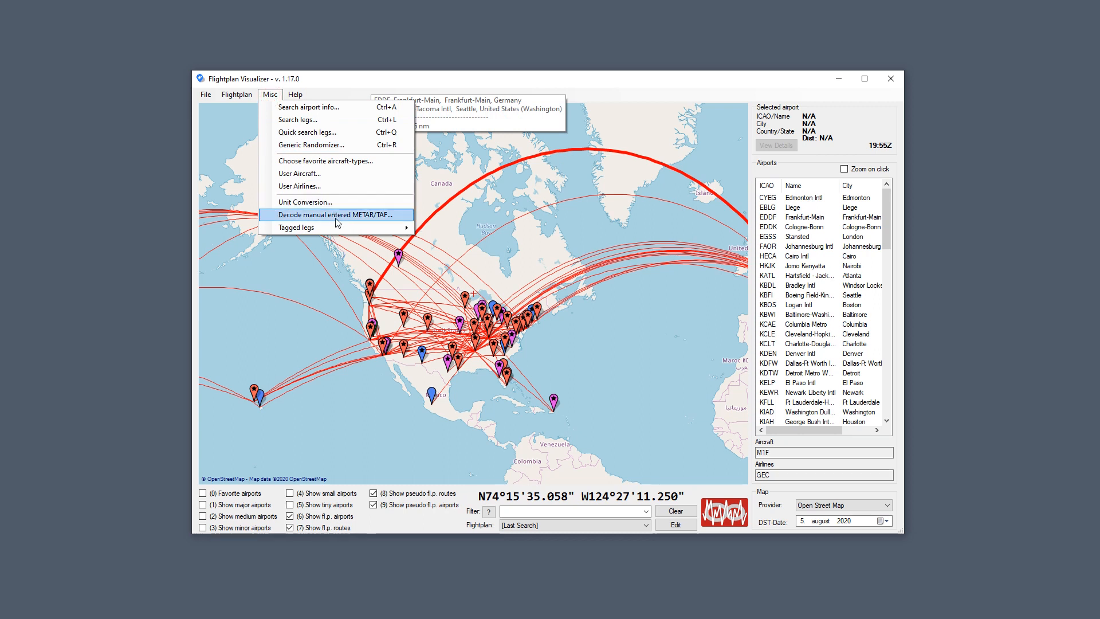
mouse_move(338, 229)
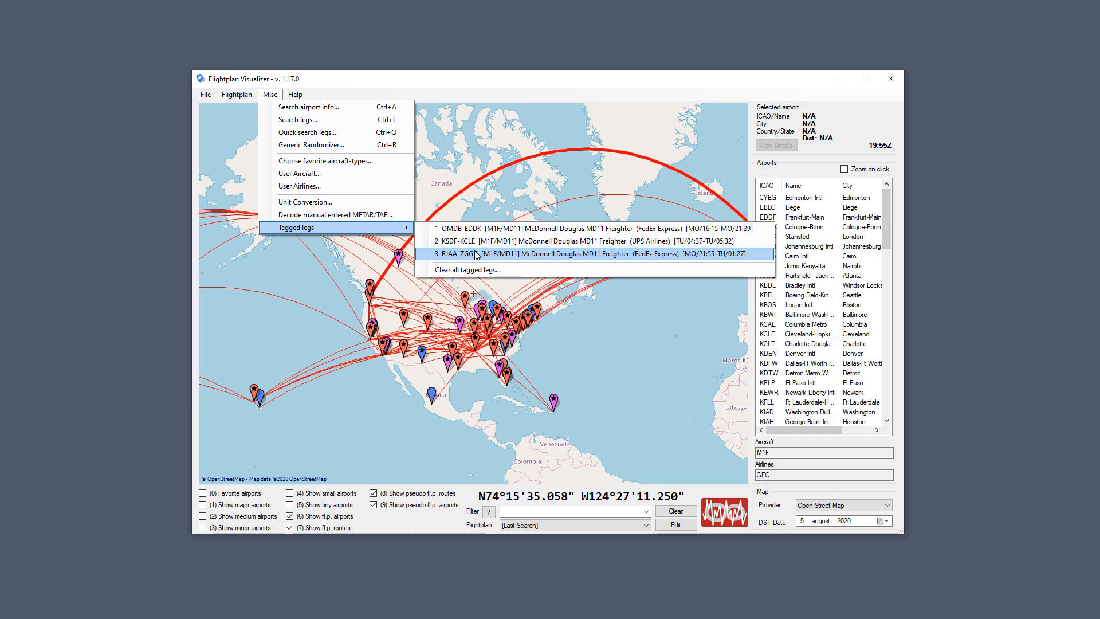
click(475, 228)
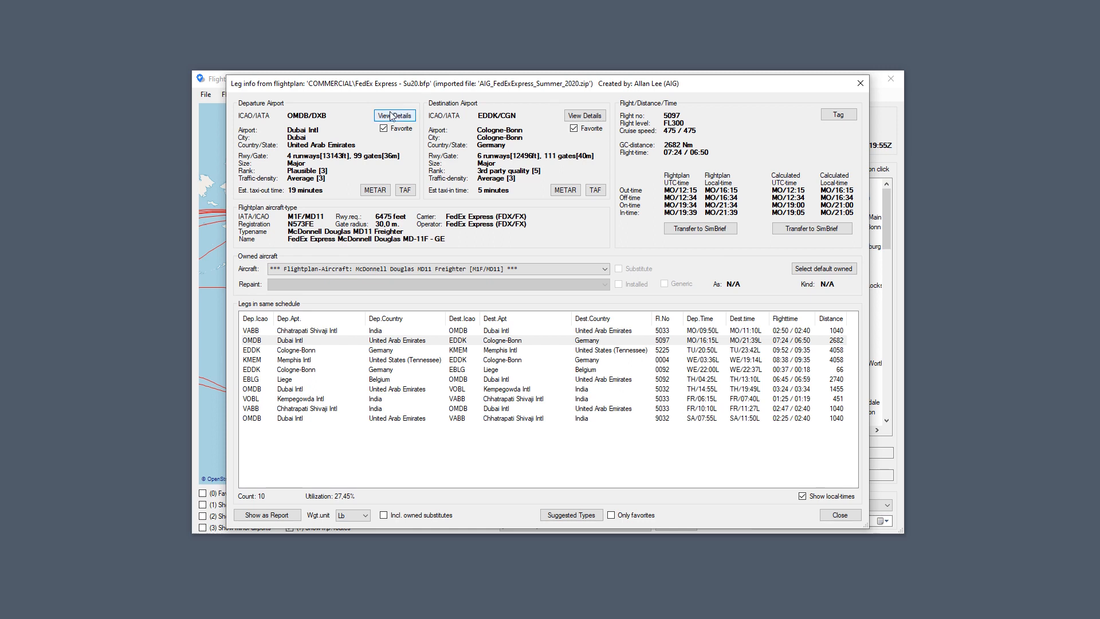
View the departure airport's details, examine gate B10 on Dubai Intl's gate map, and close the airport and leg windows.
click(392, 116)
click(392, 117)
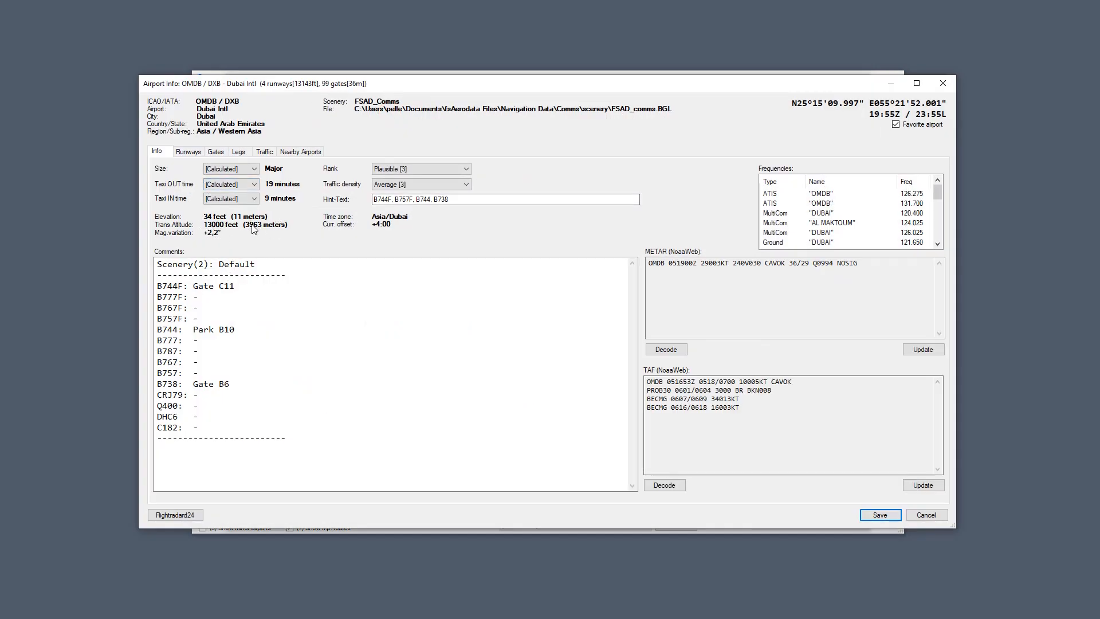
click(225, 153)
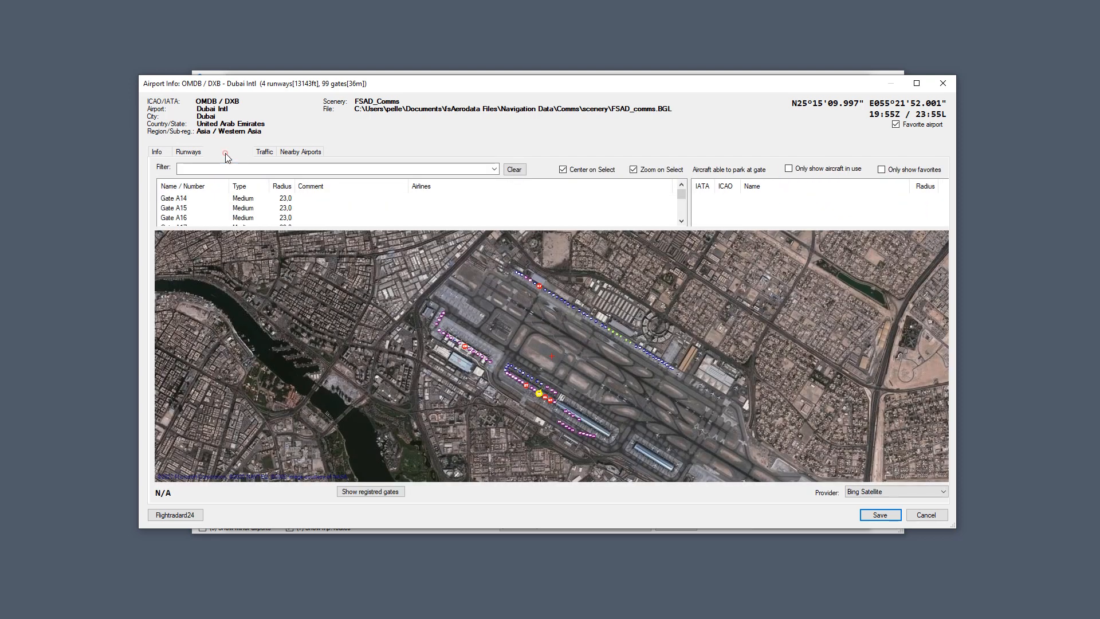
scroll(527, 393, up, 2)
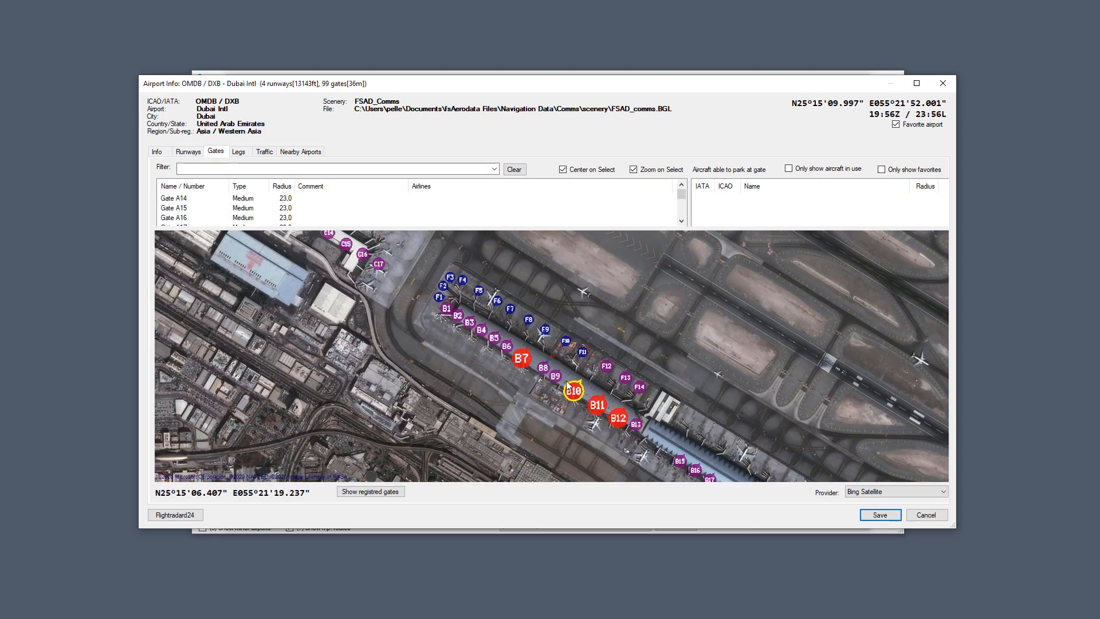
mouse_move(571, 388)
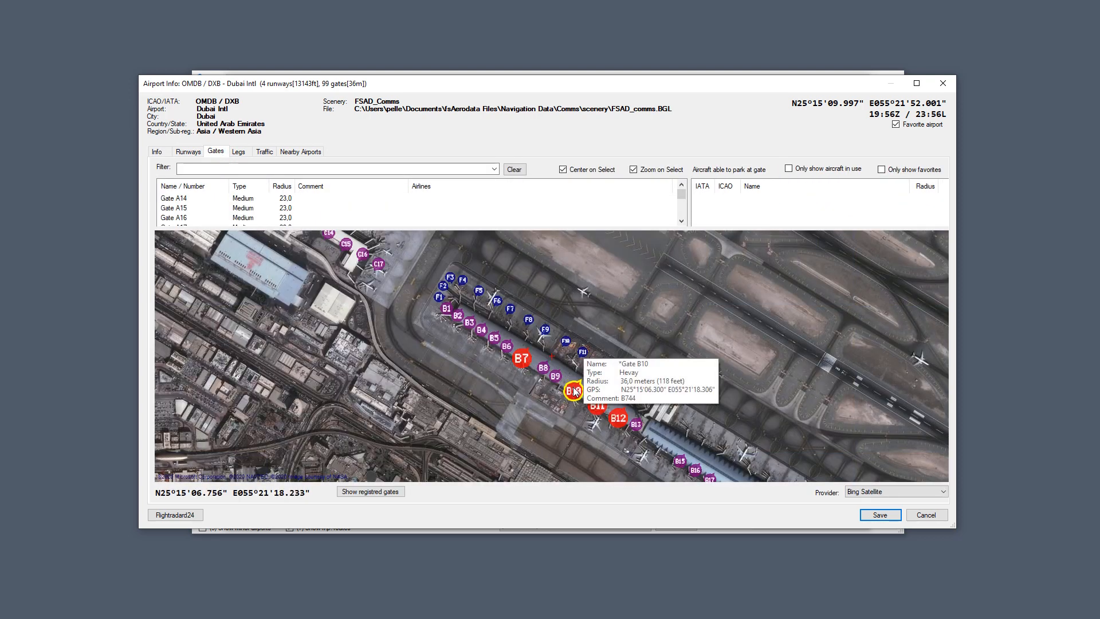
click(942, 84)
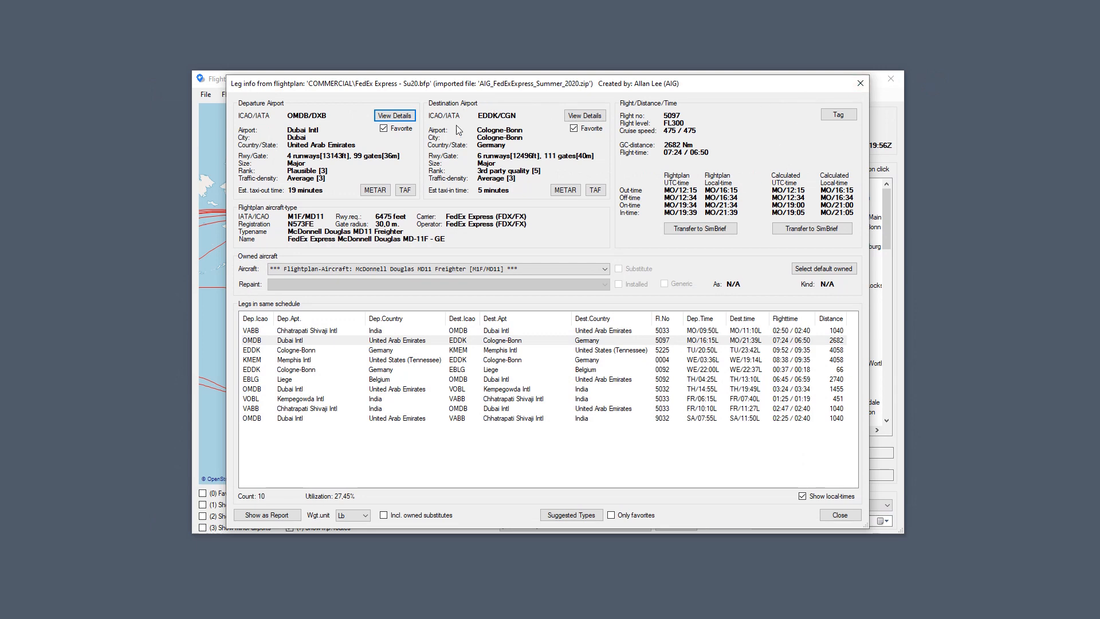
click(860, 90)
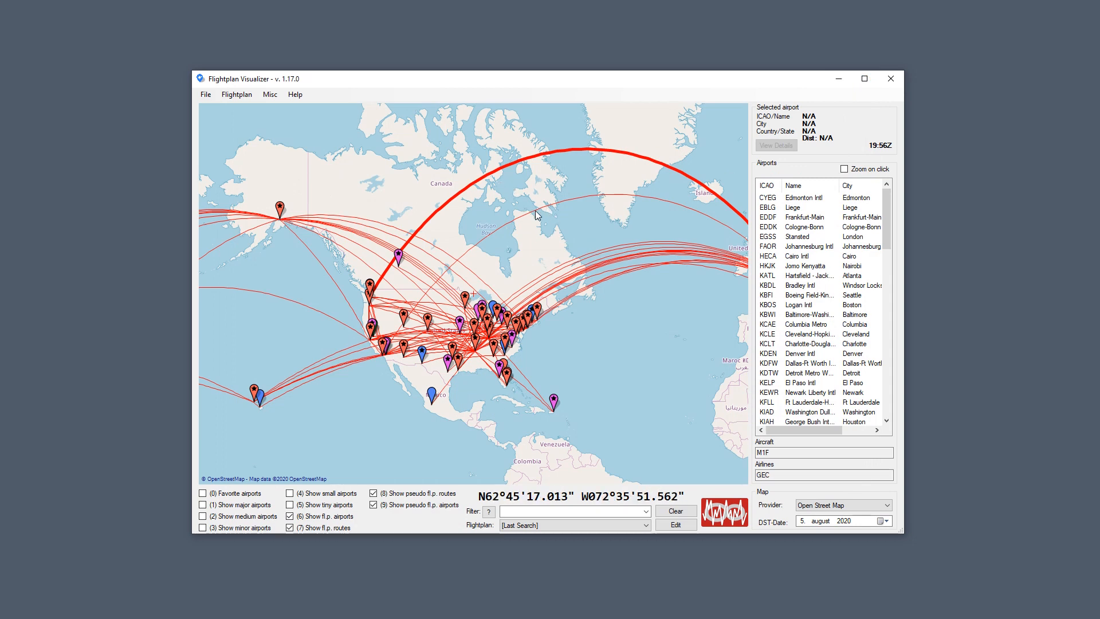
Open the Frankfurt-Seattle route from the map, review the Wednesday Lufthansa Cargo leg 8230, and close both info windows.
right_click(508, 166)
click(523, 170)
click(474, 229)
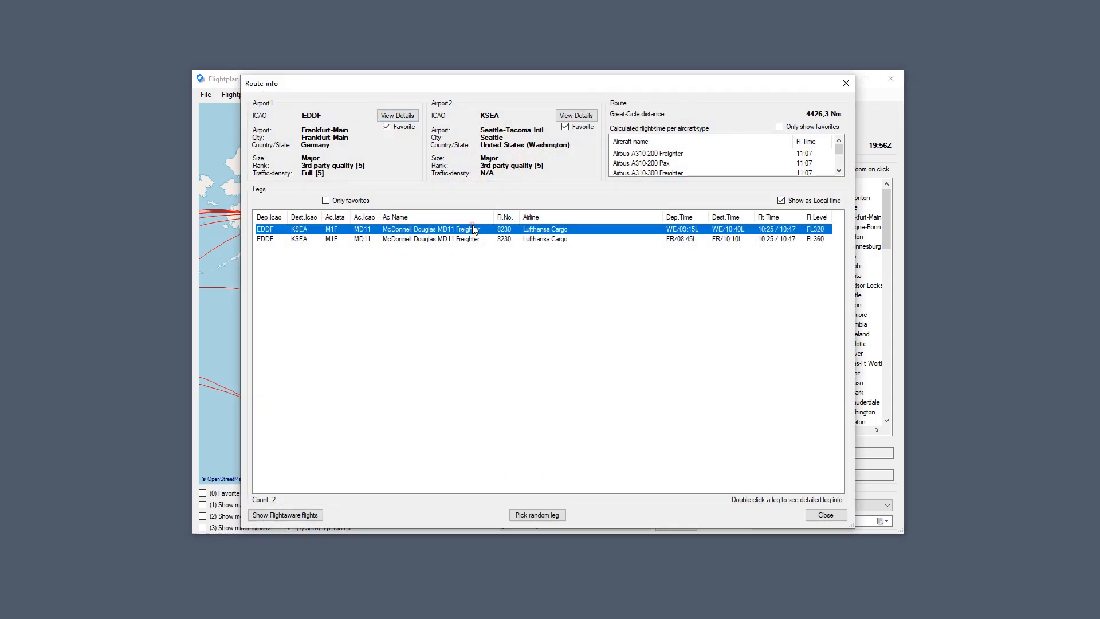
double_click(473, 229)
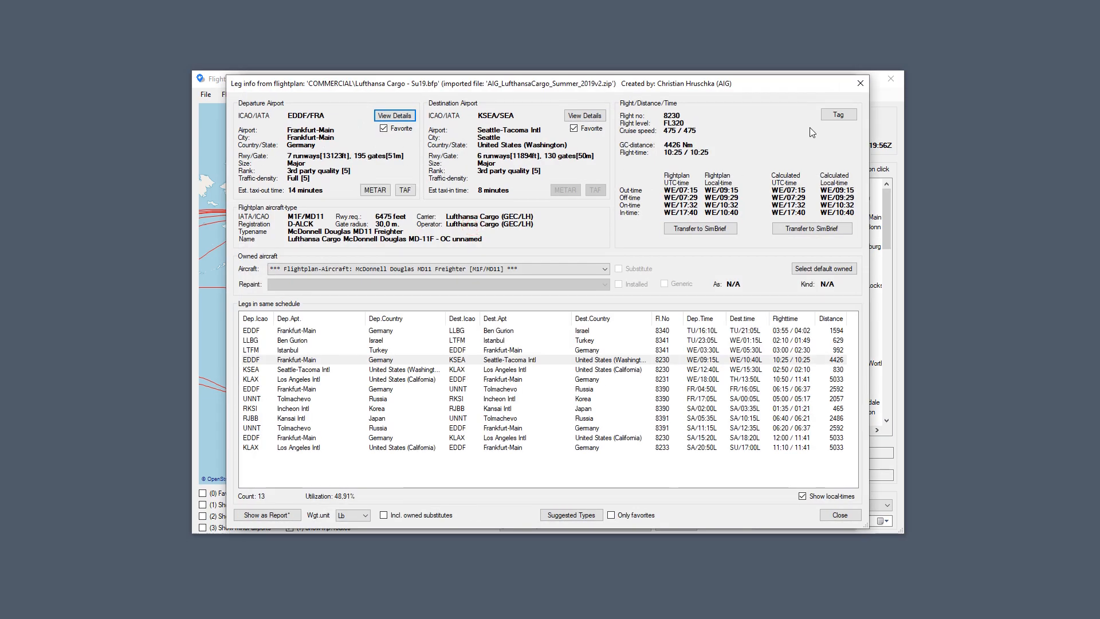
click(859, 84)
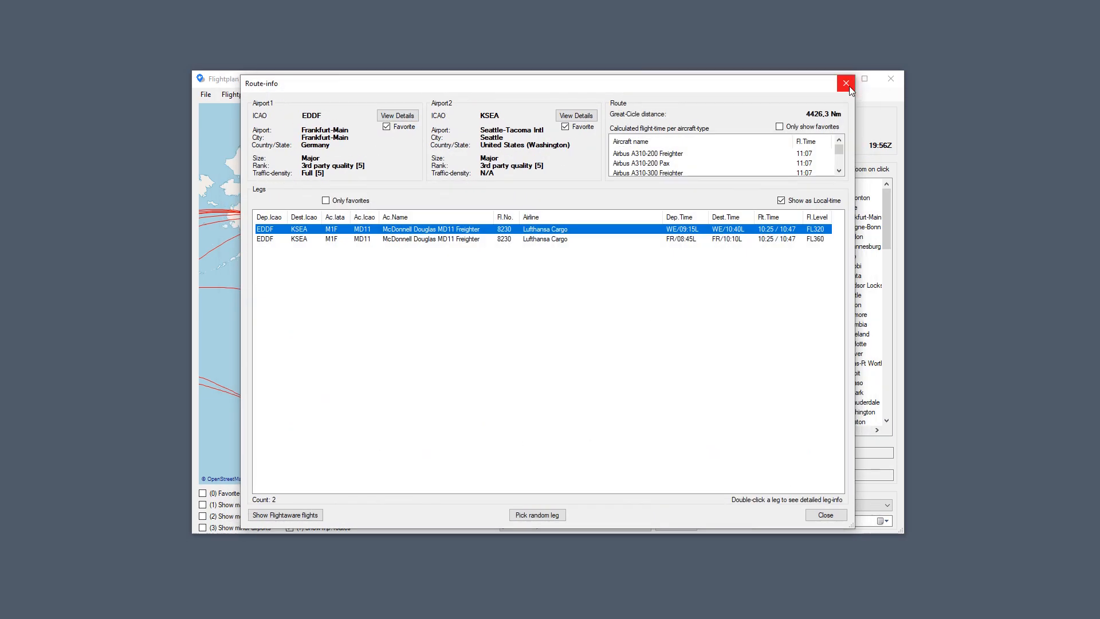
click(846, 84)
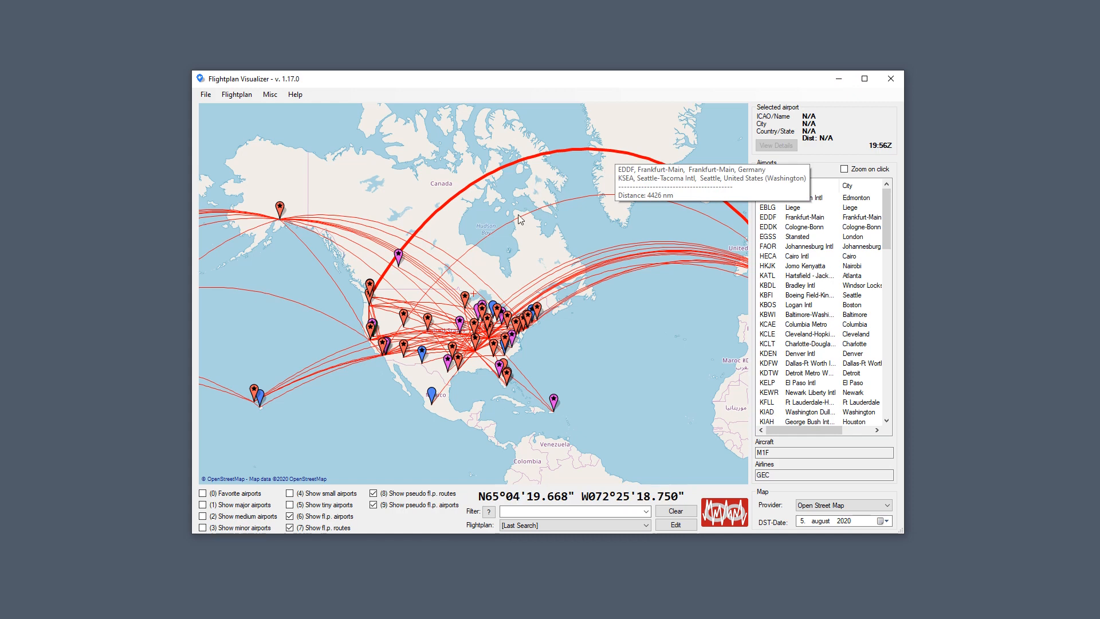
Check the Seattle-Tacoma airport's map information and select Portland Intl (KPDX) on the map.
scroll(394, 287, up, 1)
scroll(480, 290, up, 1)
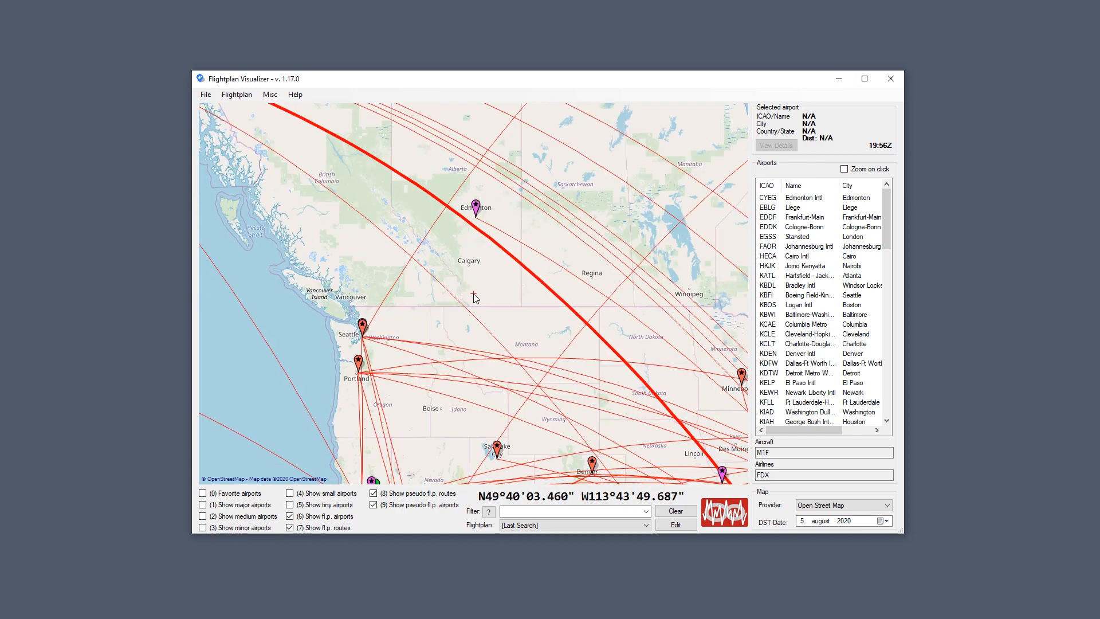
drag(451, 316, 557, 240)
mouse_move(470, 252)
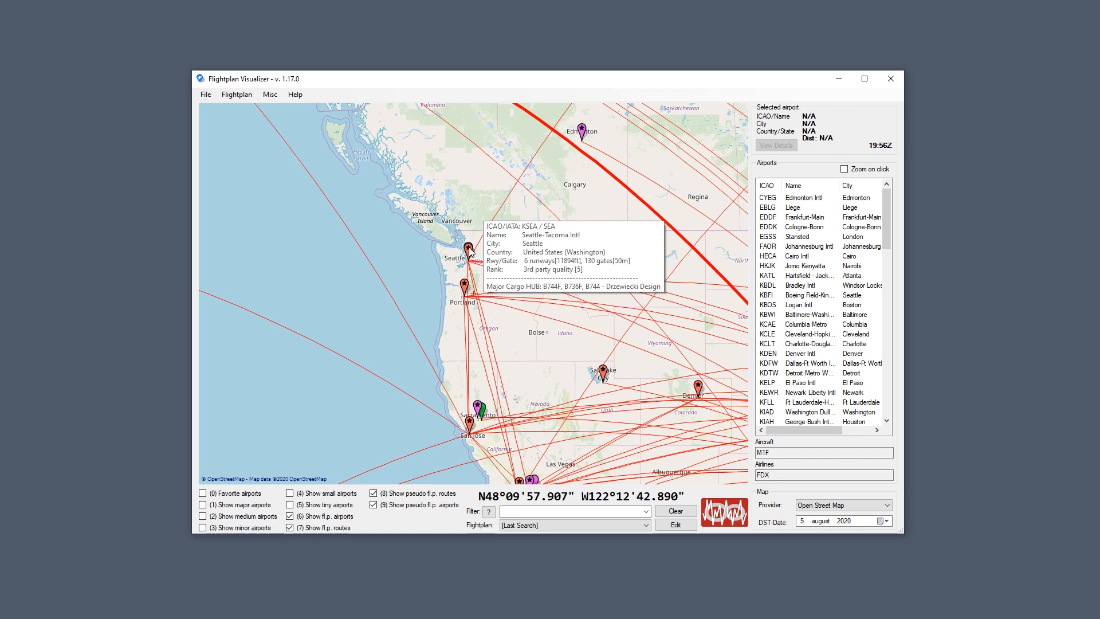
click(464, 287)
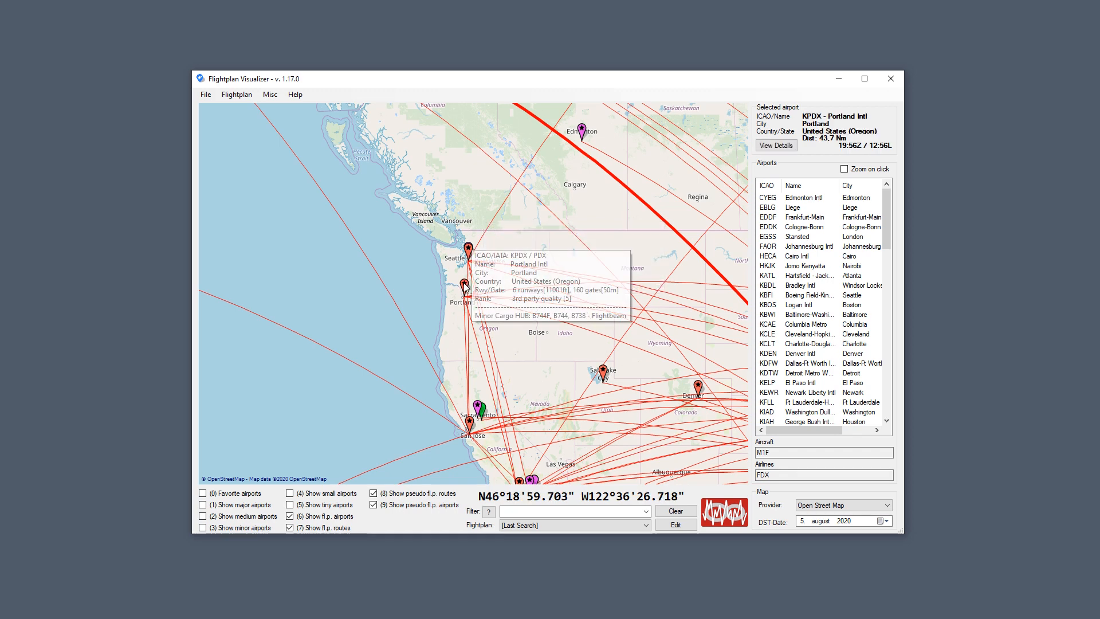
Show the favorite airports on the map, check the Salt Lake City and Spokane hints, and view Boise Air Terminal's details before closing them.
mouse_move(603, 370)
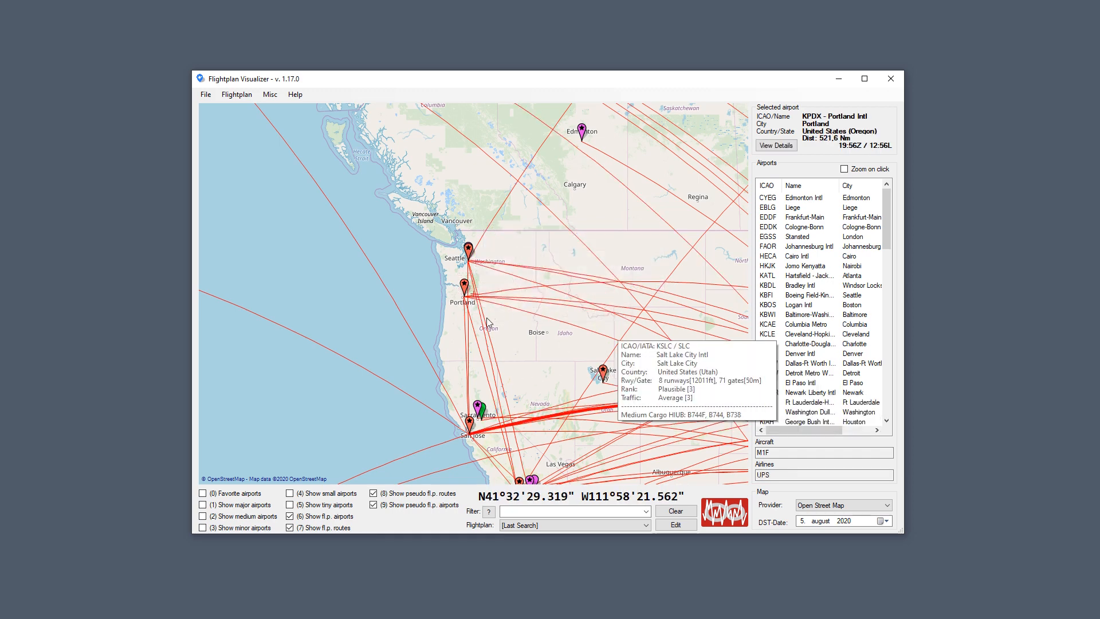
mouse_move(475, 252)
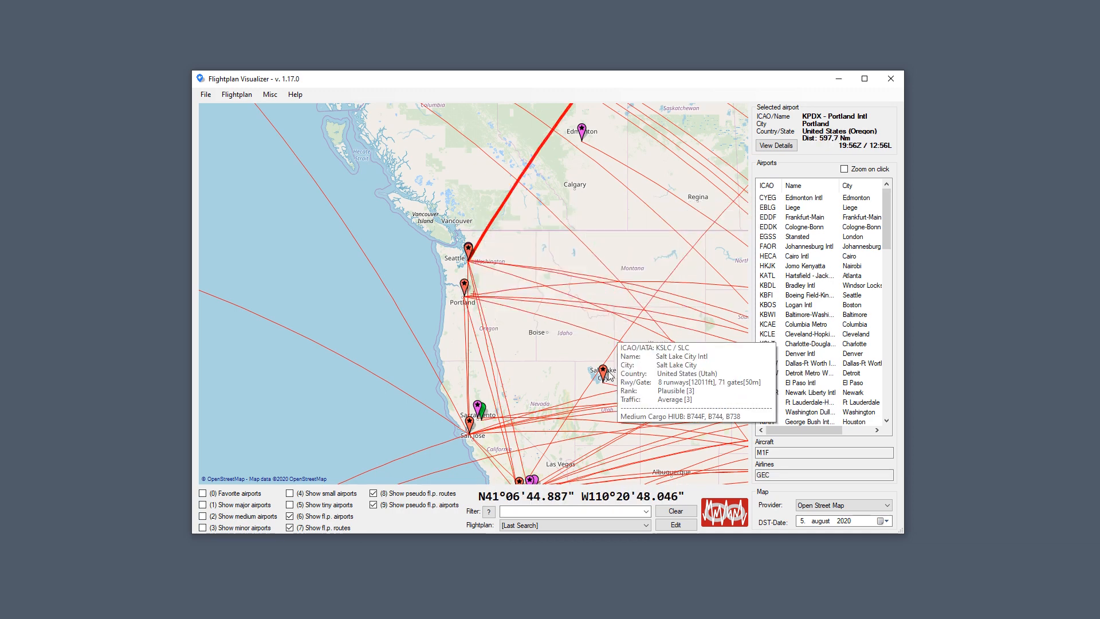
click(252, 496)
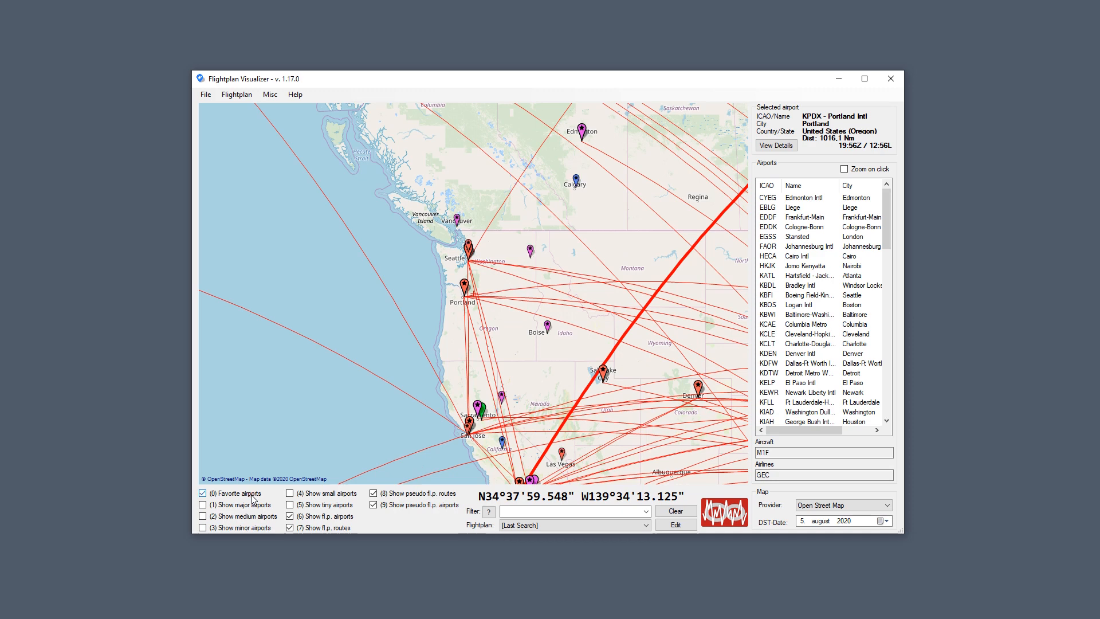
mouse_move(531, 256)
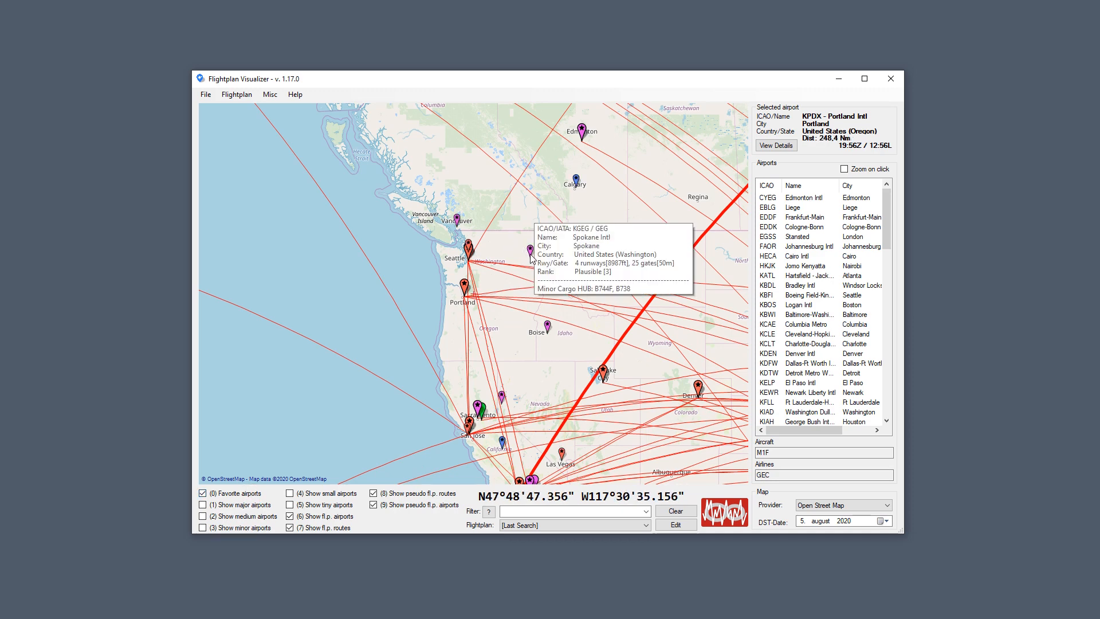
double_click(547, 327)
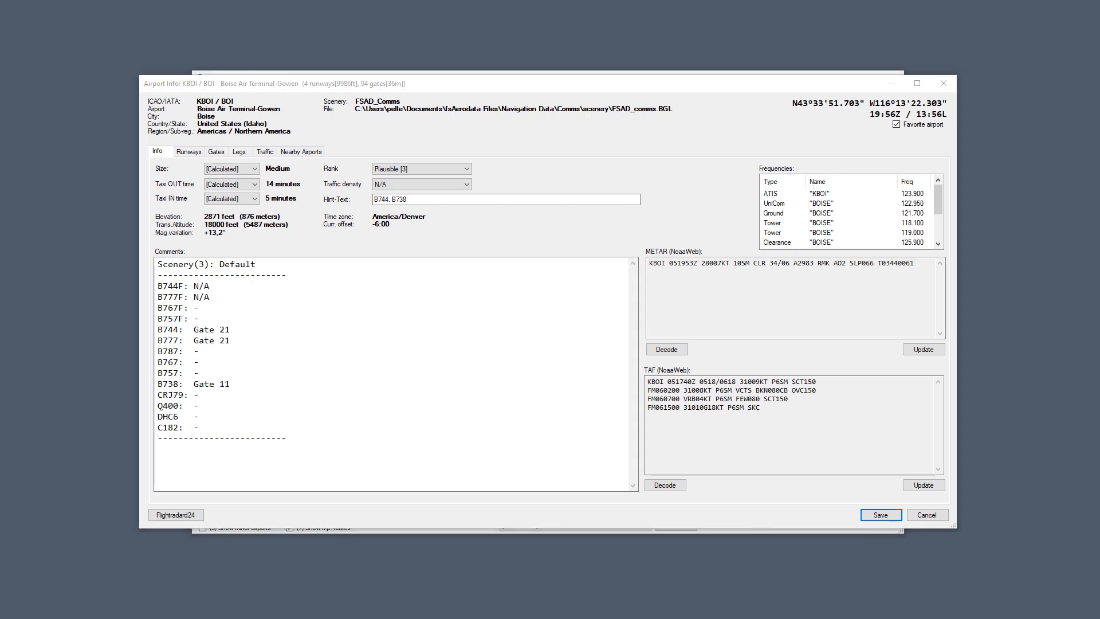
click(943, 83)
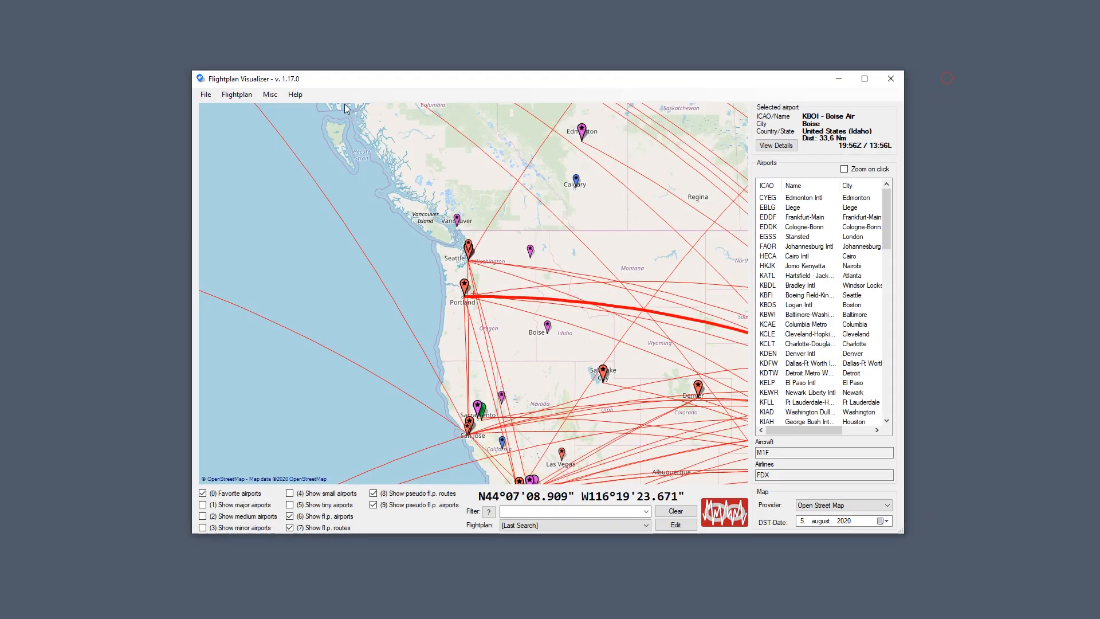
Reopen the tagged OMDB-EDDK leg from the tagged legs and close its info window.
click(269, 95)
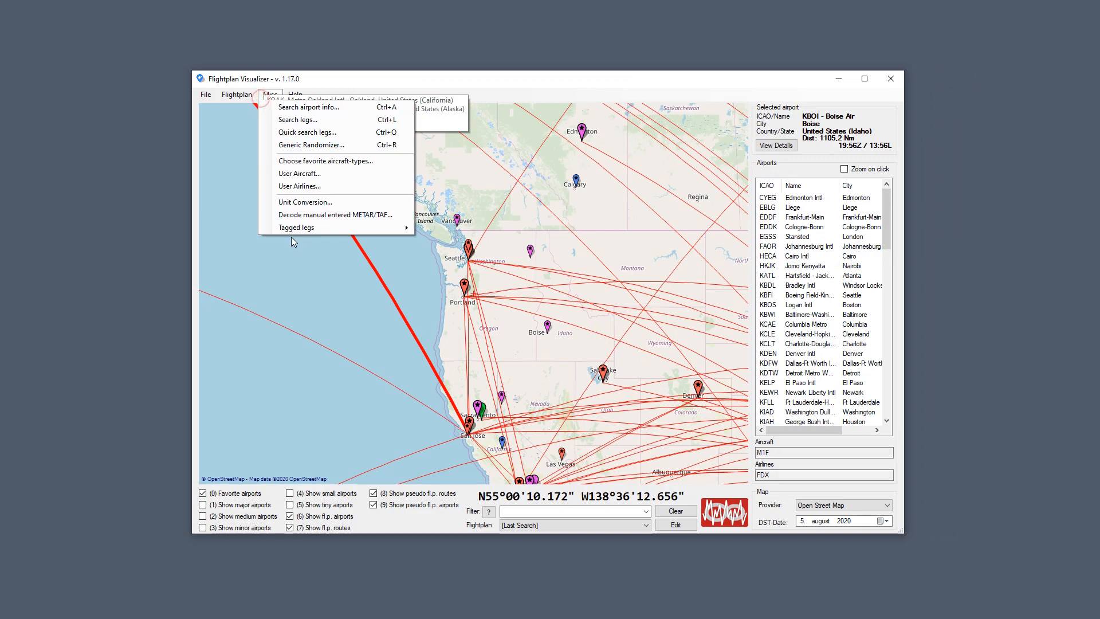
mouse_move(317, 232)
click(544, 229)
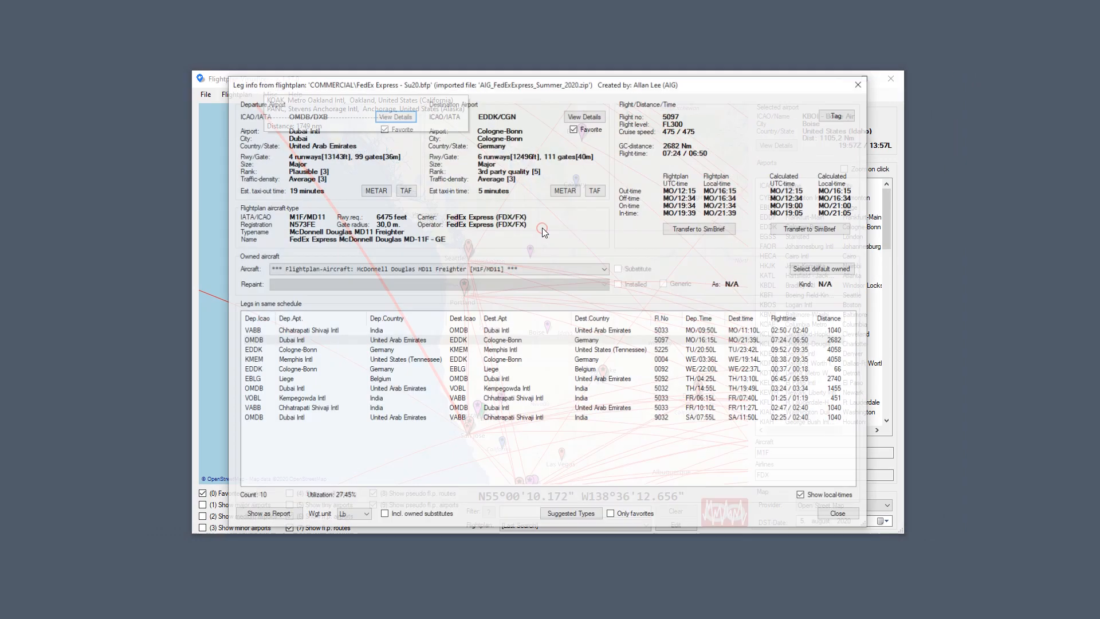
click(860, 84)
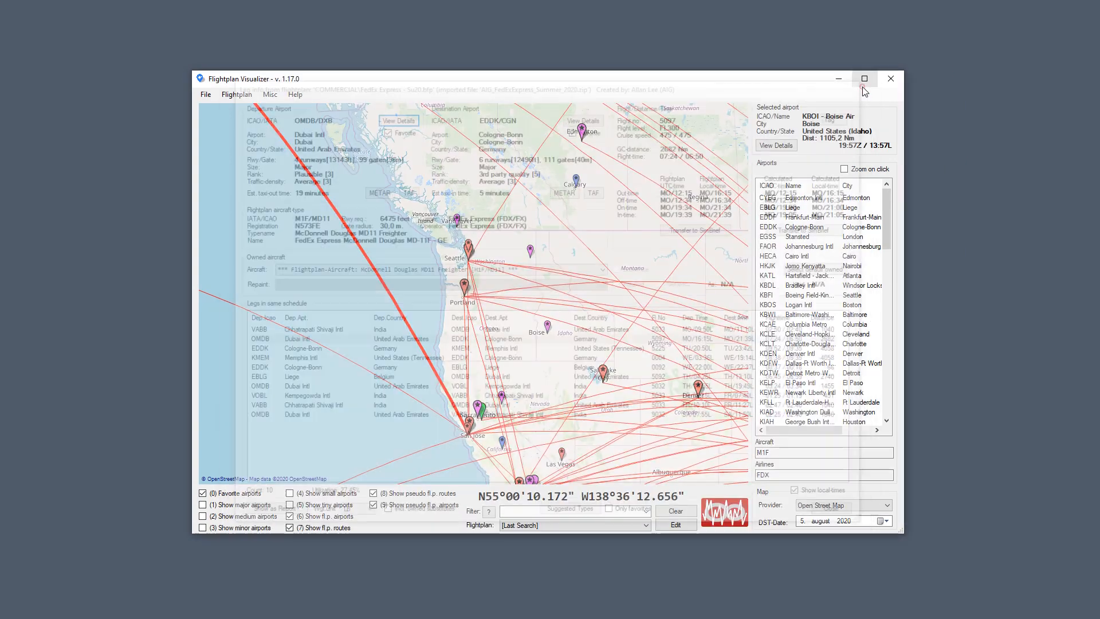
Clear all tagged legs and check the menu for remaining ones.
click(272, 97)
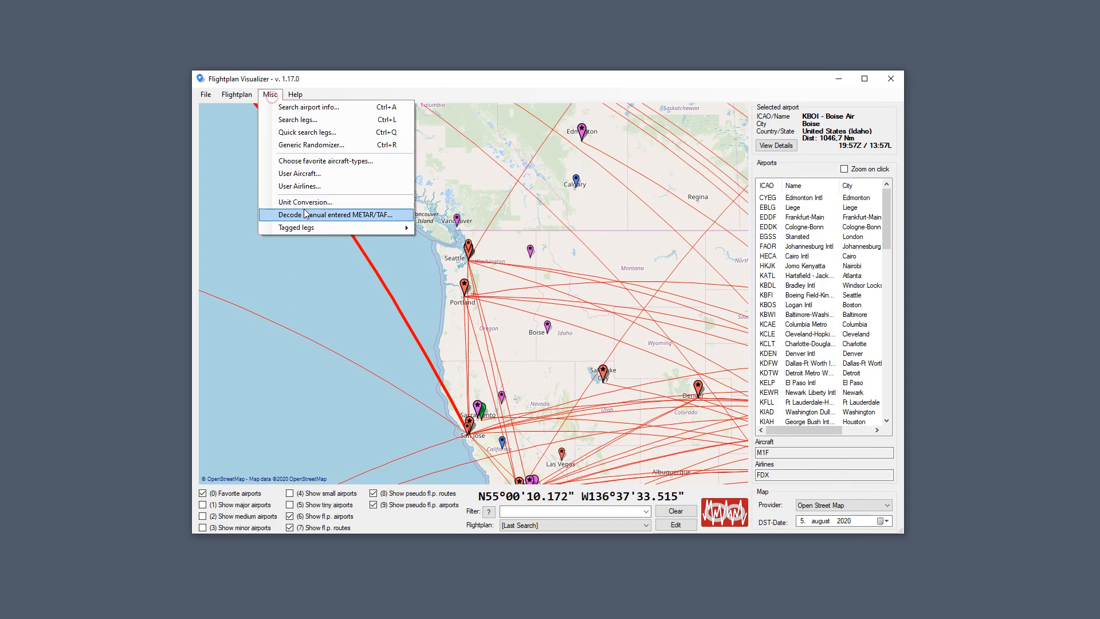
mouse_move(401, 227)
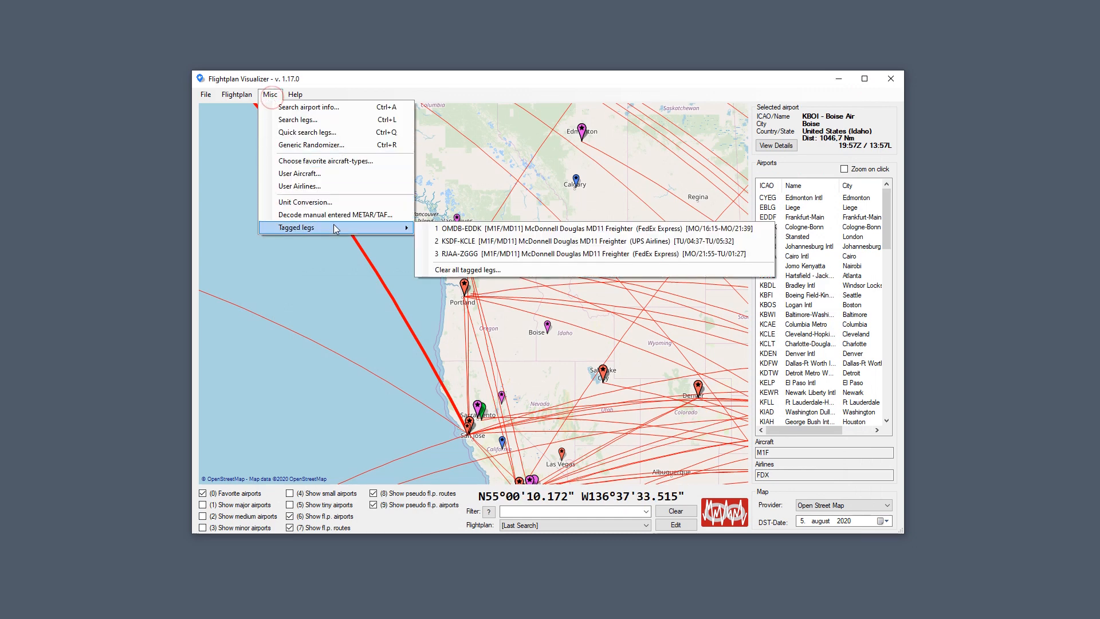
click(457, 272)
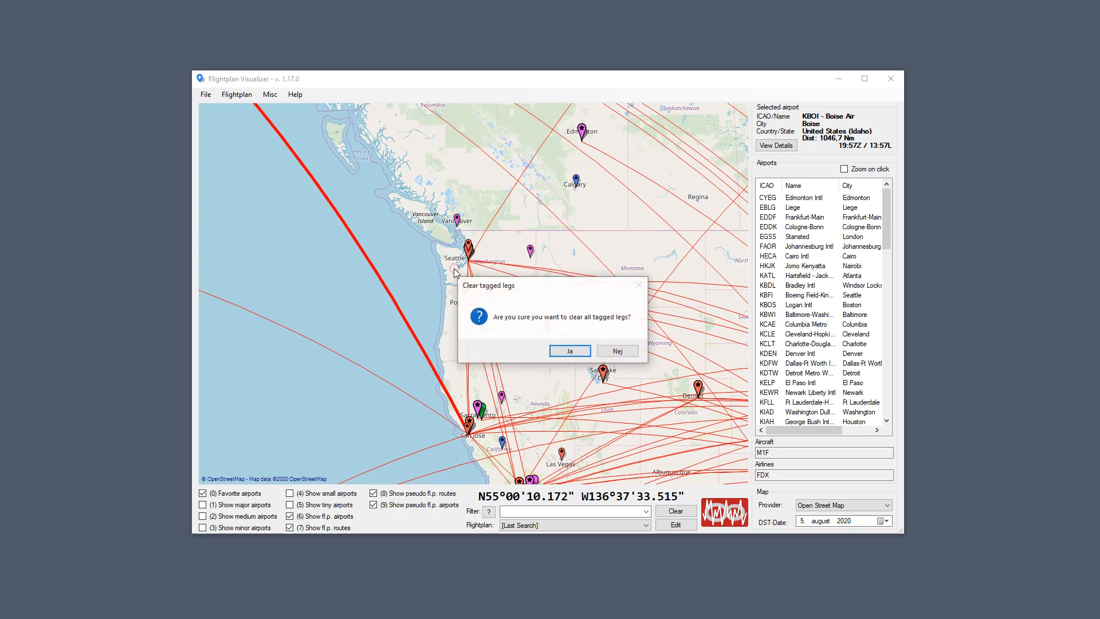
click(571, 350)
click(267, 96)
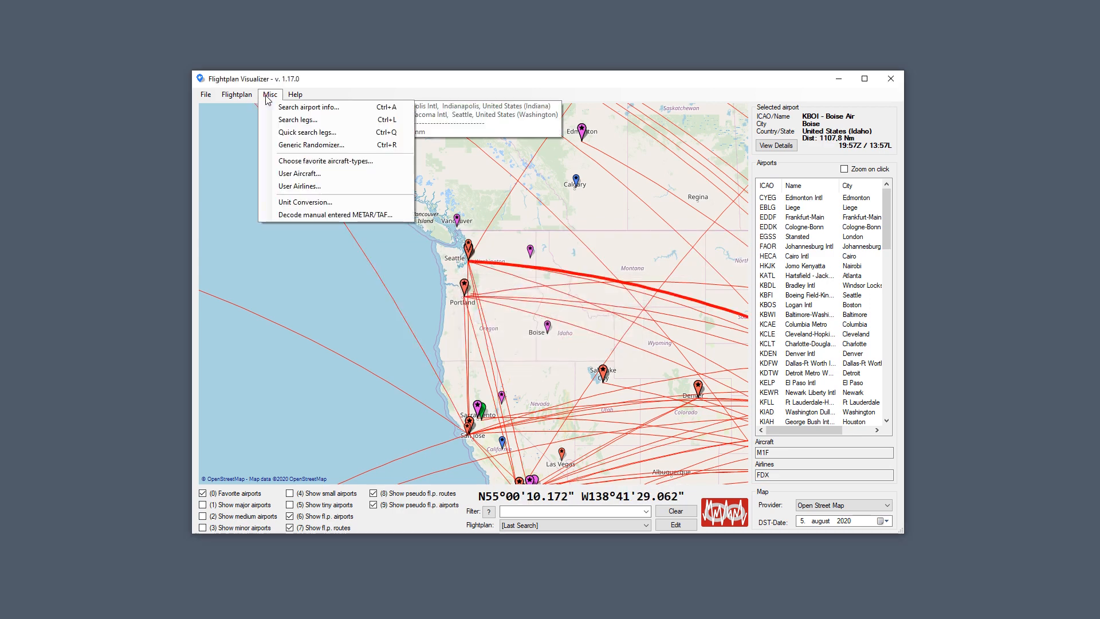
right_click(575, 279)
click(581, 276)
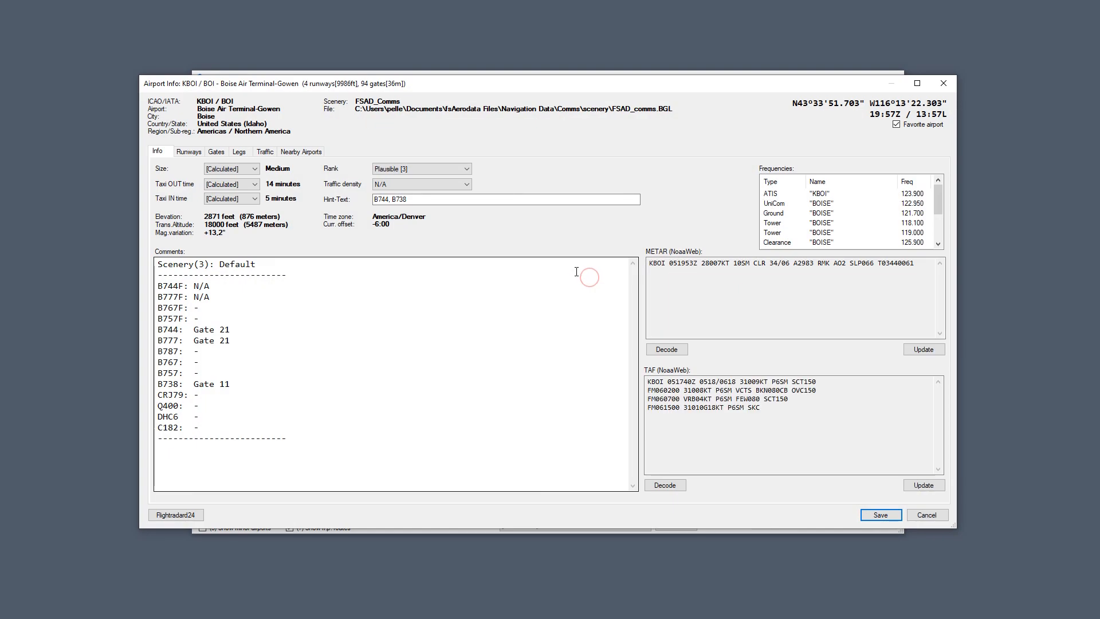
key(Escape)
From the KEWR-KPDX route info, open and tag FedEx Express leg 3034, close the windows, and check the tagged legs list.
right_click(560, 277)
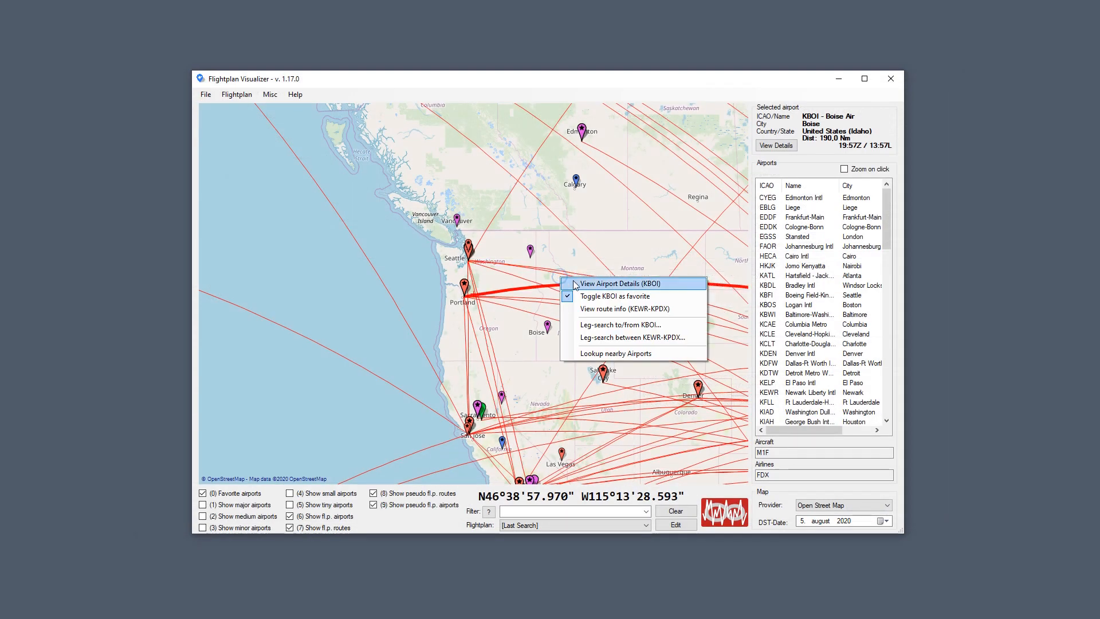
click(583, 308)
double_click(507, 239)
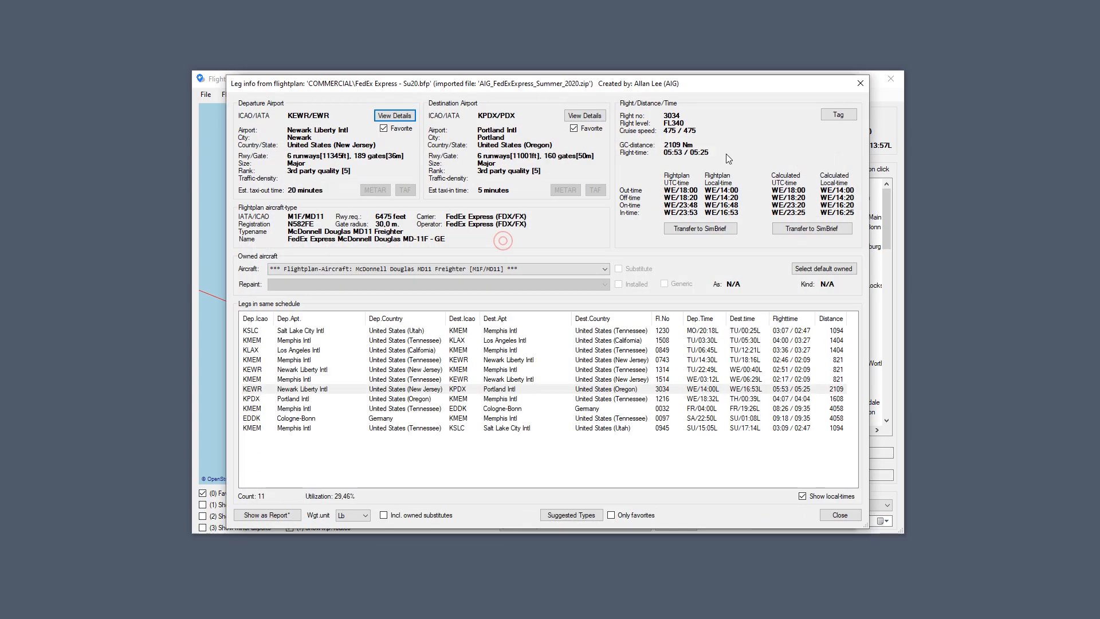
key(Escape)
key(Escape)
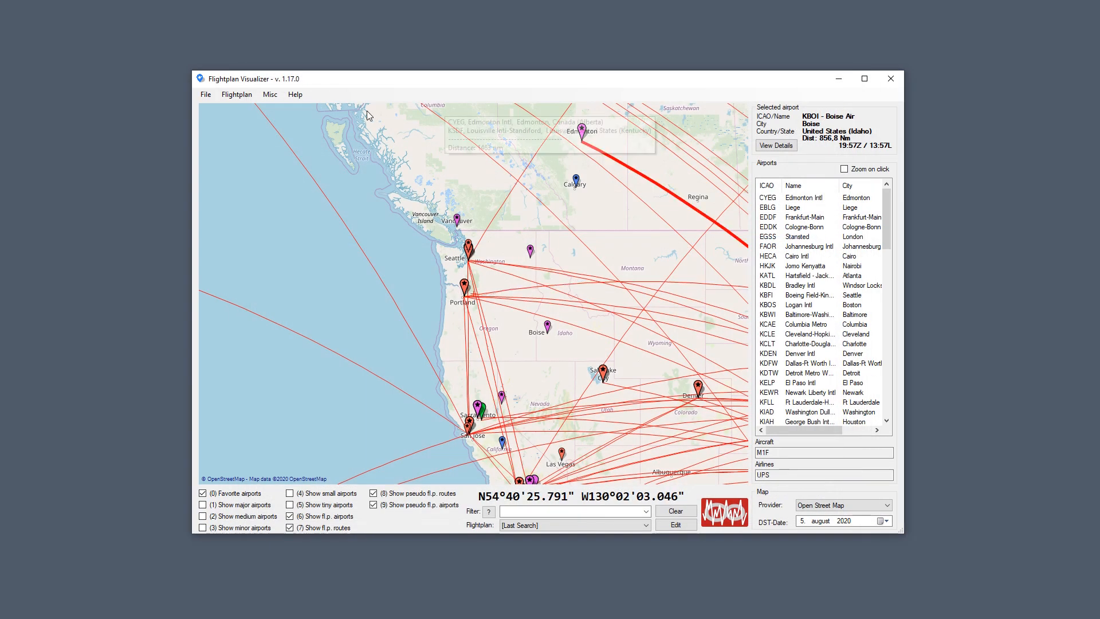
click(270, 95)
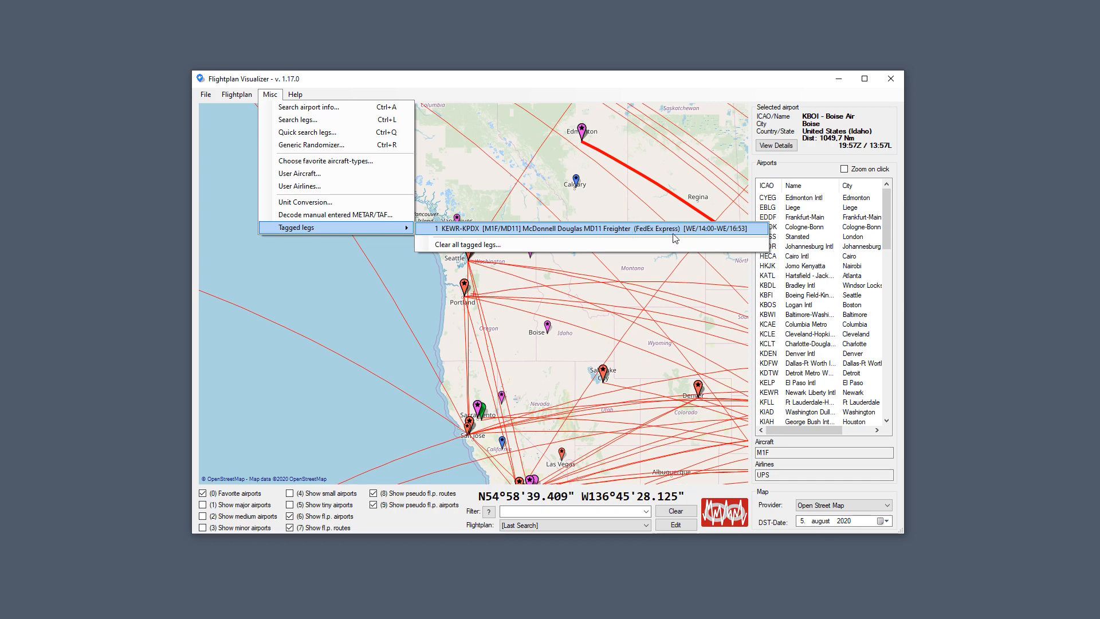
Load the ACE Belgium Freighters - Wi19-20 flightplan on the map and hide the favorite airports.
click(552, 522)
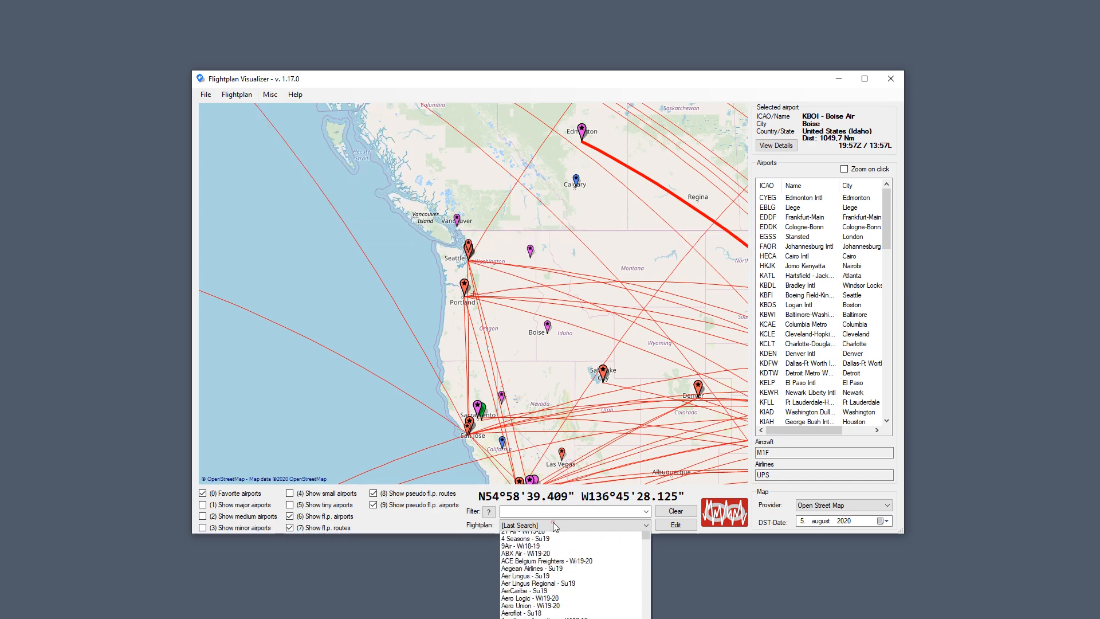
click(556, 572)
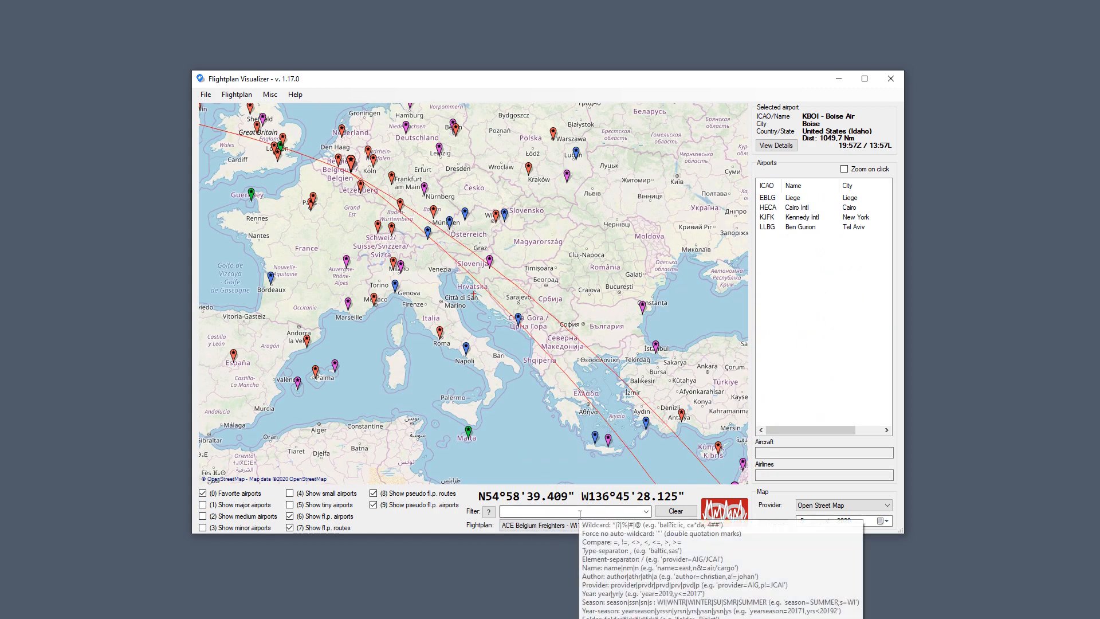
click(203, 493)
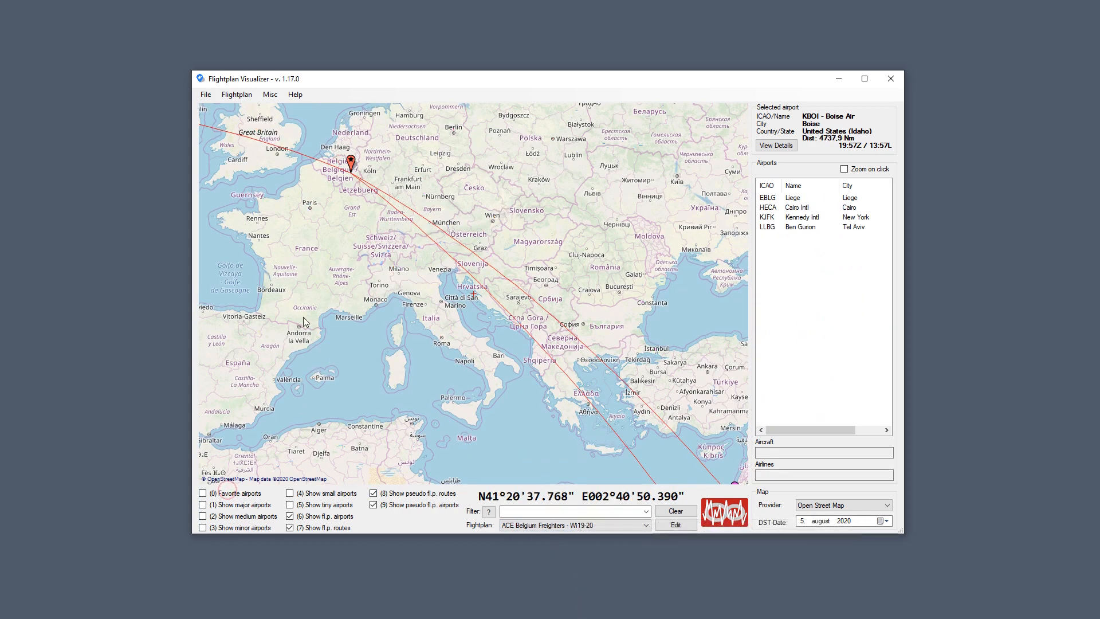
Open the tagged KEWR-KPDX leg while the ACE Belgium Freighters flightplan is loaded, and close its info window.
click(273, 94)
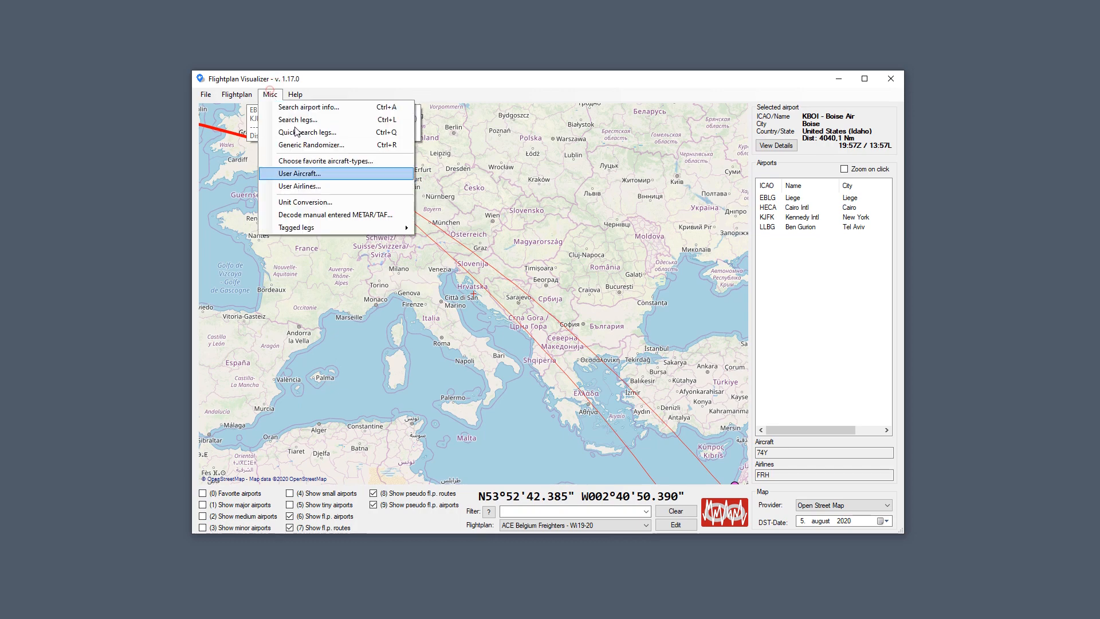
mouse_move(414, 229)
click(453, 229)
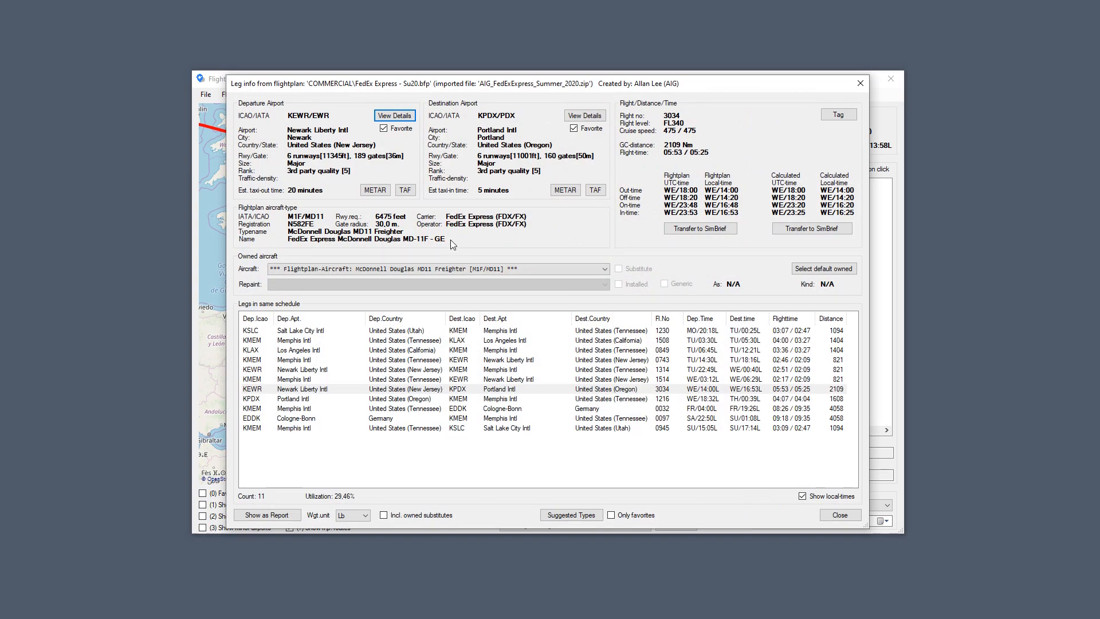
key(Escape)
View the ACE Belgium Freighters routes on the map and reopen the tagged FedEx Express KEWR-KPDX leg.
scroll(337, 274, down, 2)
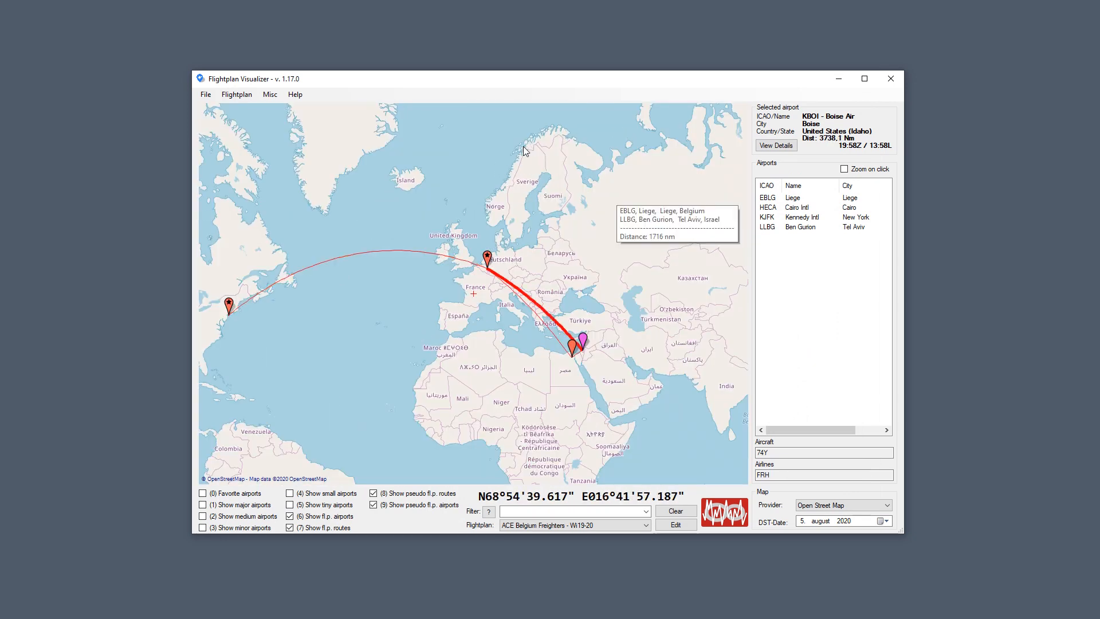
click(272, 96)
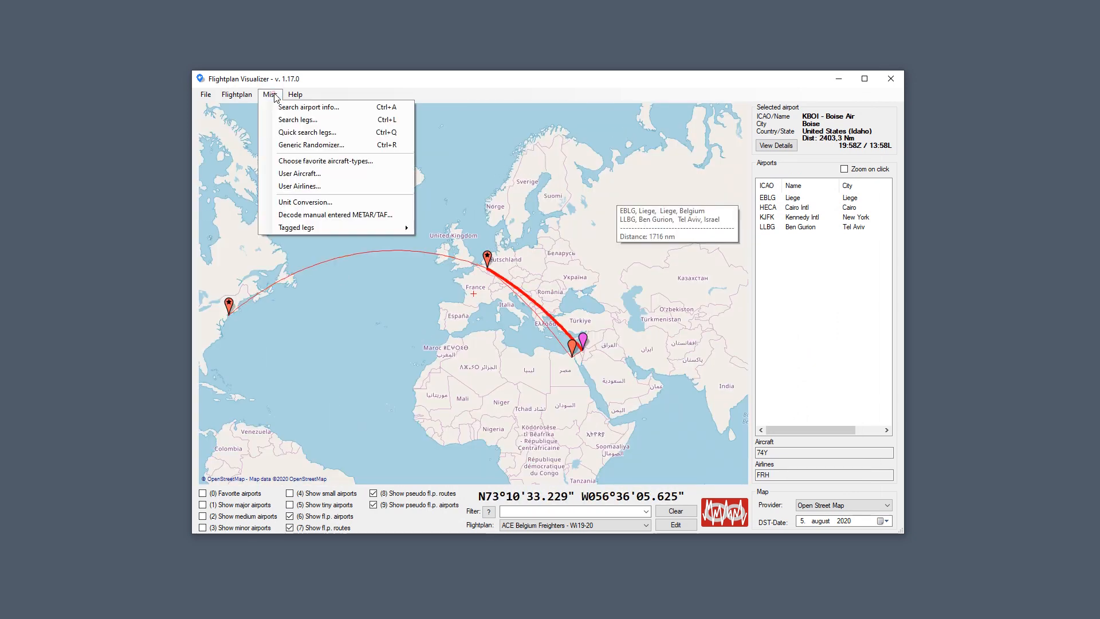
mouse_move(356, 226)
click(466, 226)
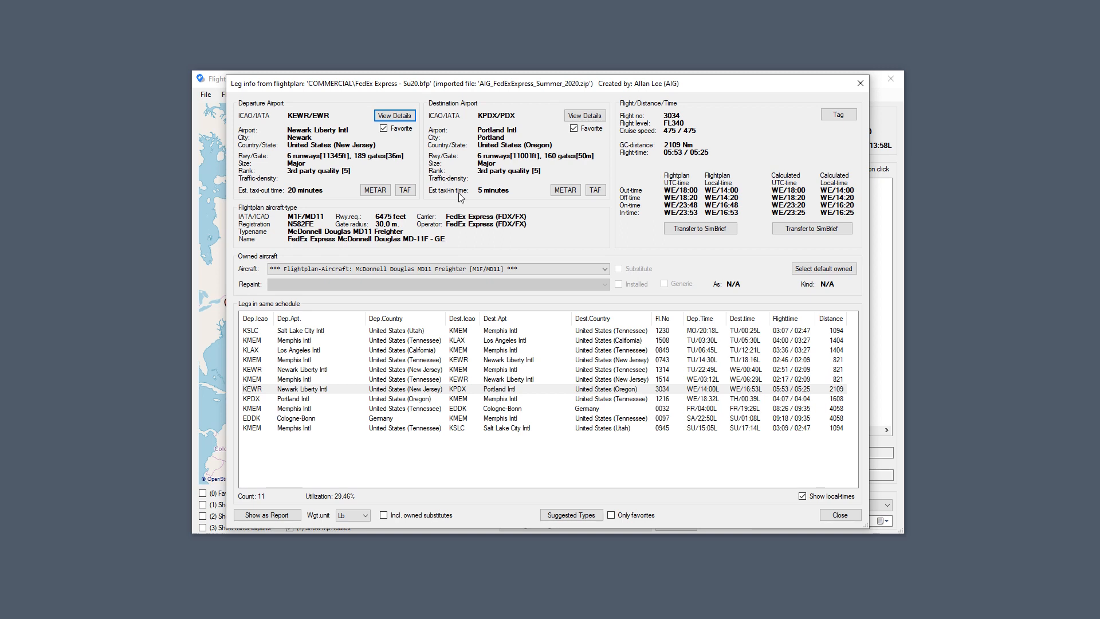
click(399, 118)
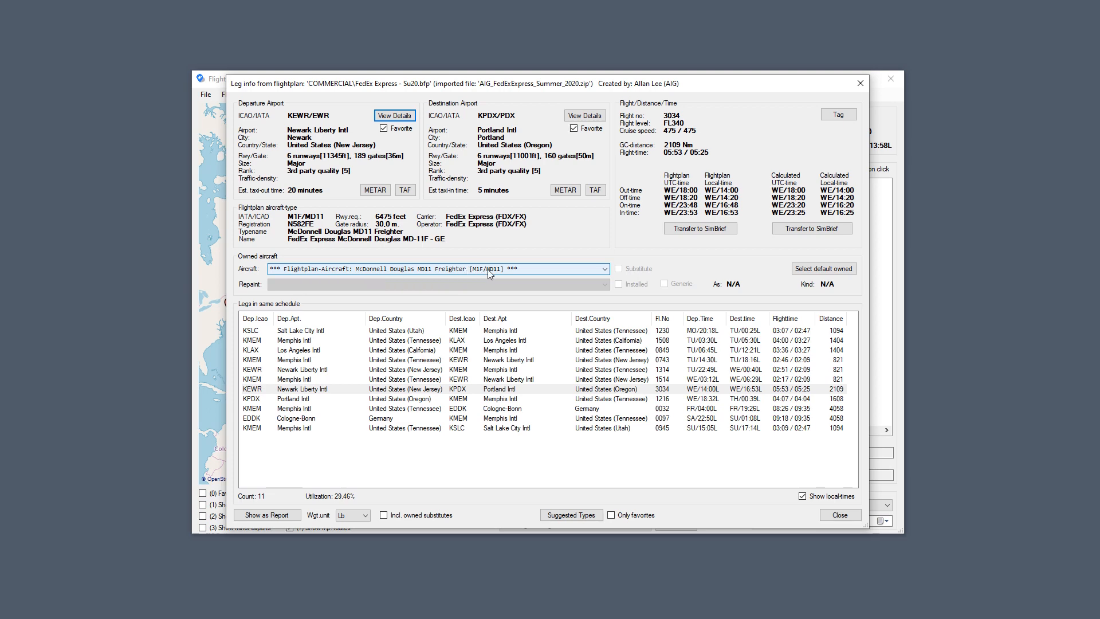
Browse the owned aircraft available for the leg and close the list without choosing one.
click(606, 269)
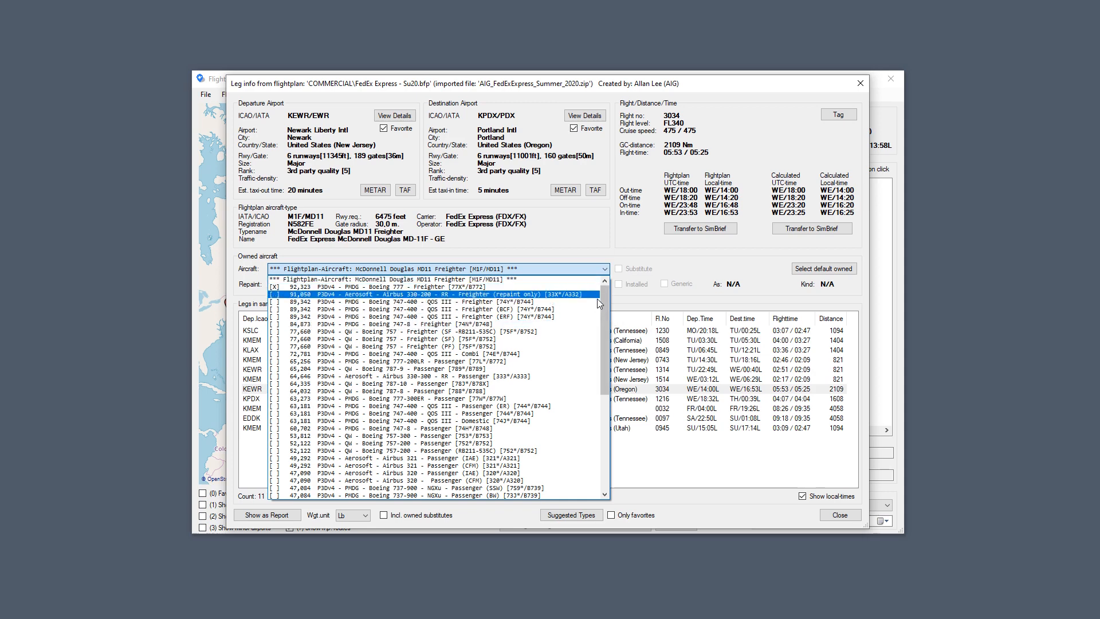
scroll(602, 401, down, 6)
drag(597, 366, 606, 283)
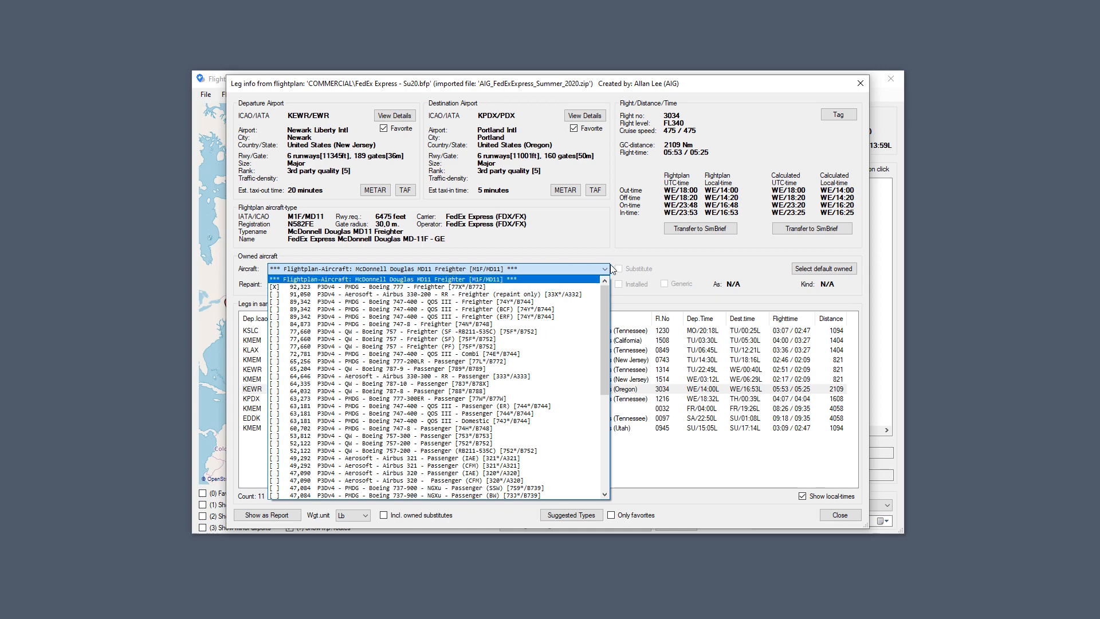
click(640, 249)
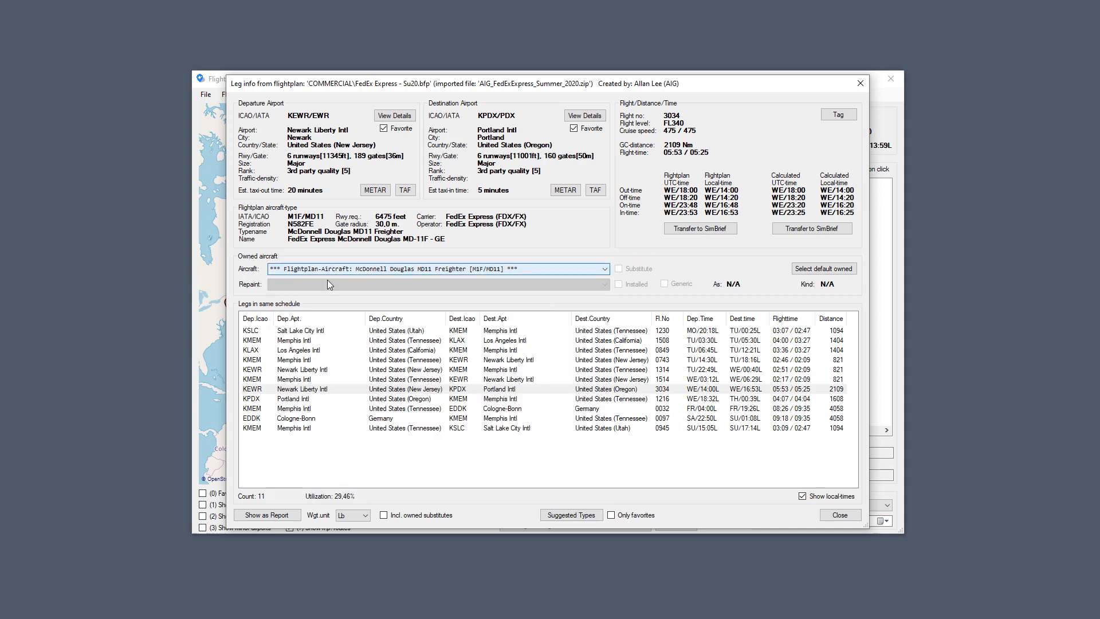
Assign the default owned aircraft, the PMDG Boeing 777 Freighter, to the leg, review the aircraft list, and choose the FedEx Express repaint.
click(810, 271)
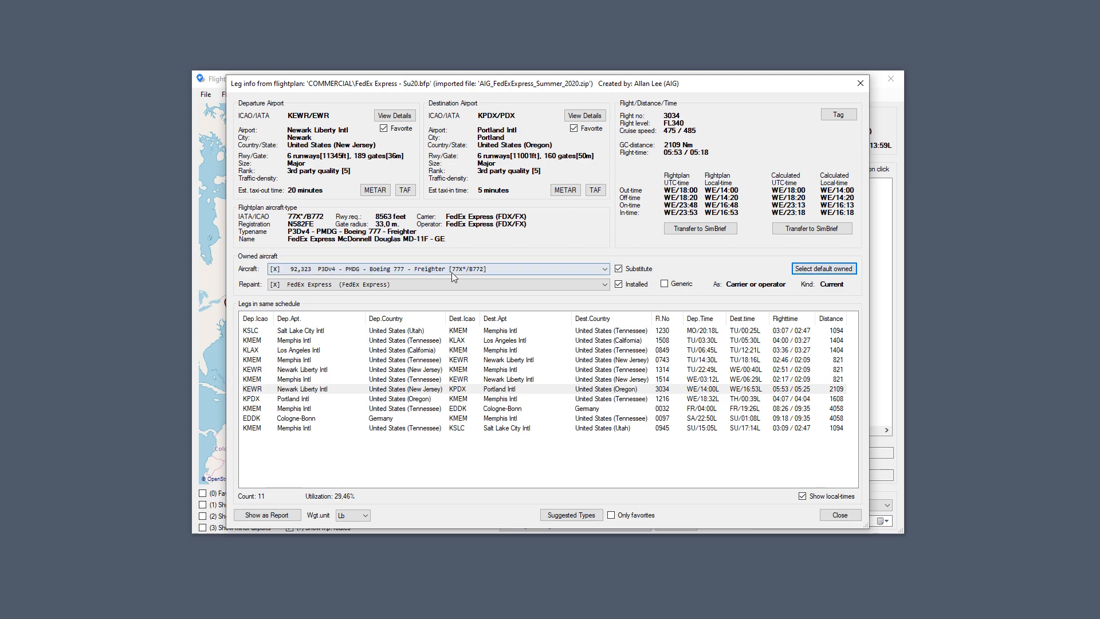
click(394, 271)
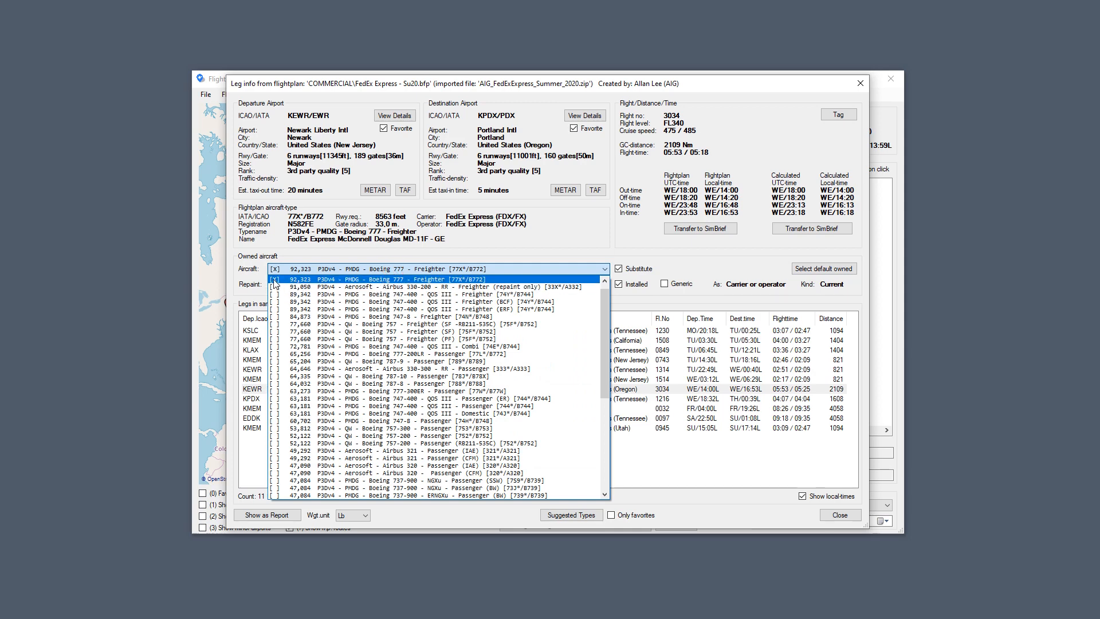
click(482, 247)
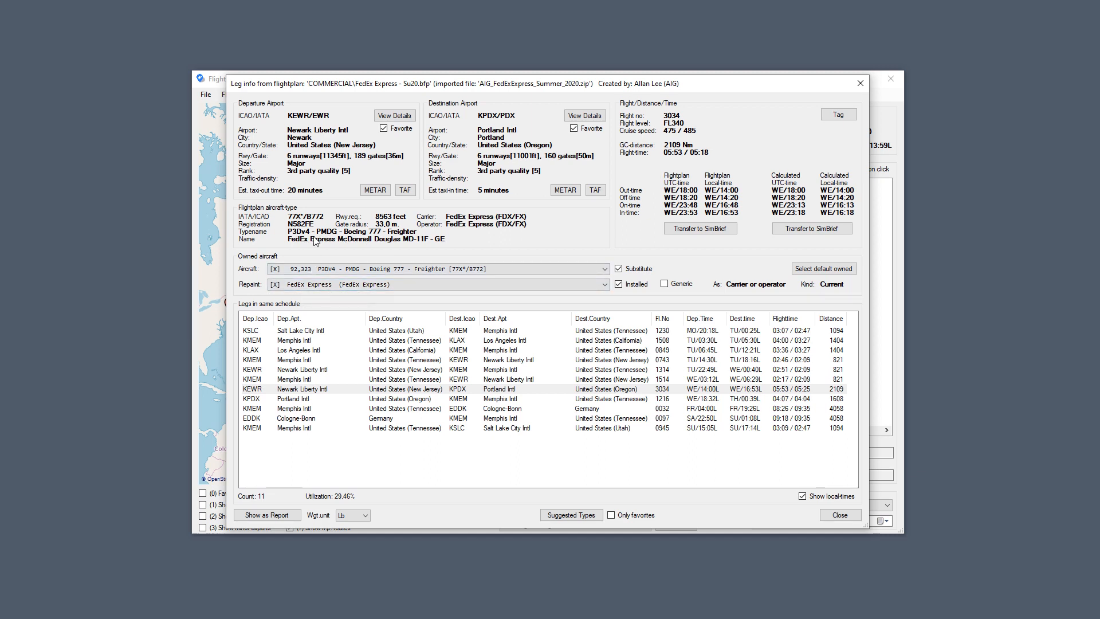
click(315, 289)
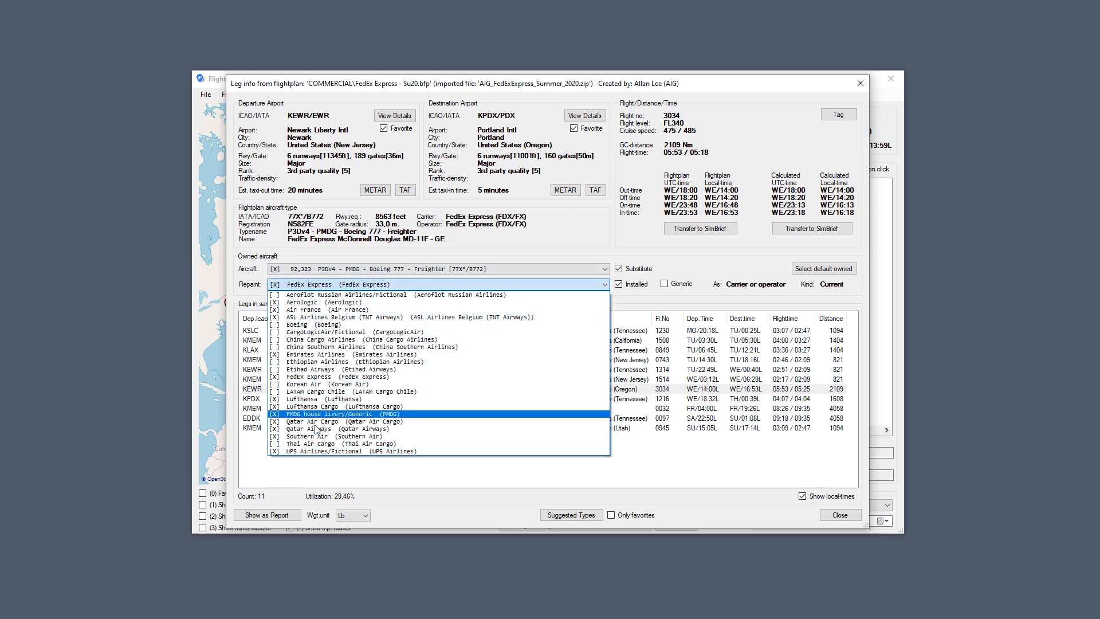
click(359, 378)
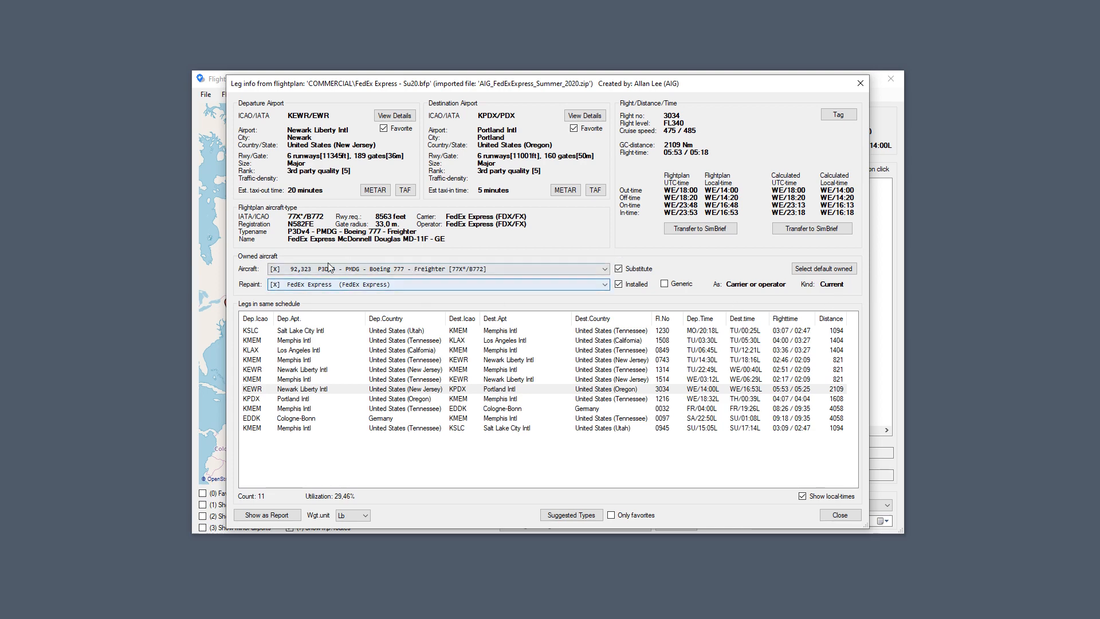
Review the owned aircraft list, switch the leg to the flightplan's McDonnell Douglas MD11 Freighter, and close the leg window.
click(298, 267)
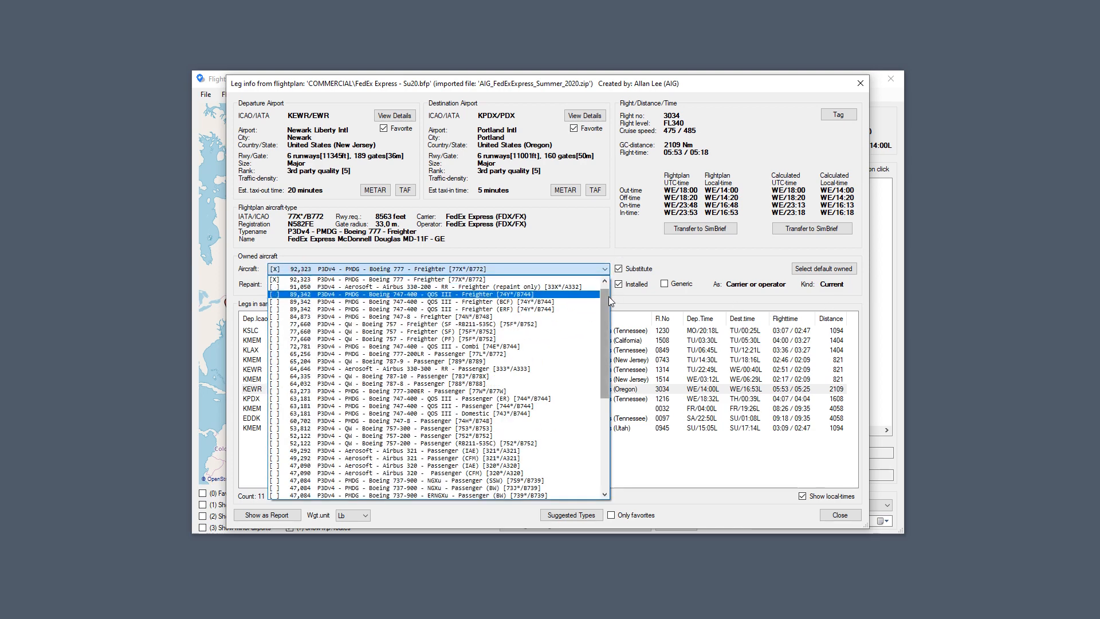
click(507, 273)
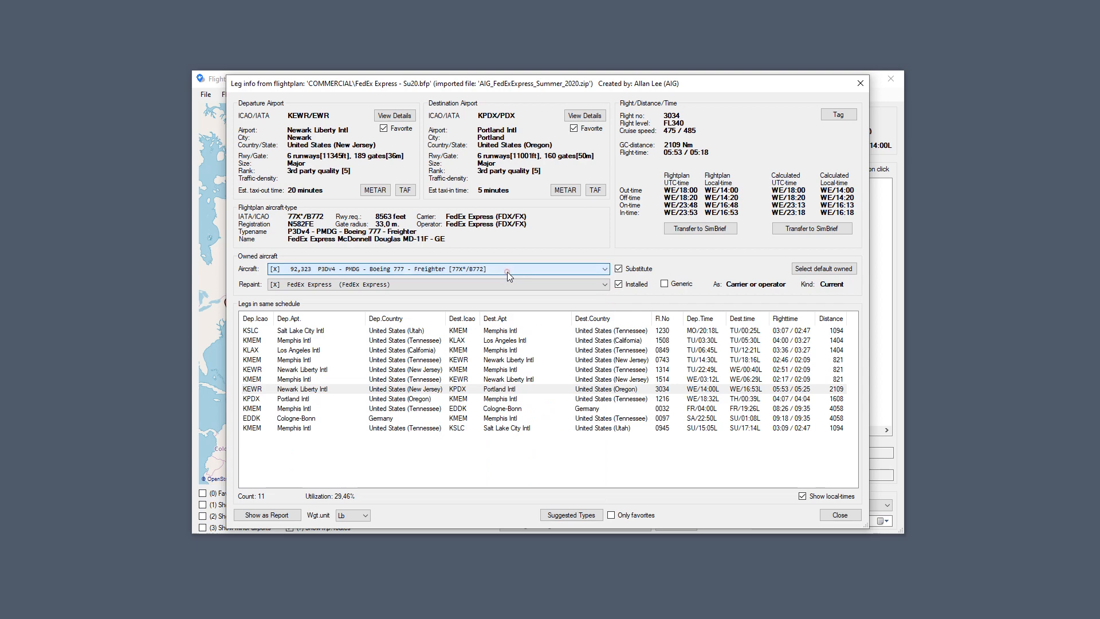
click(586, 268)
scroll(608, 282, up, 5)
click(422, 279)
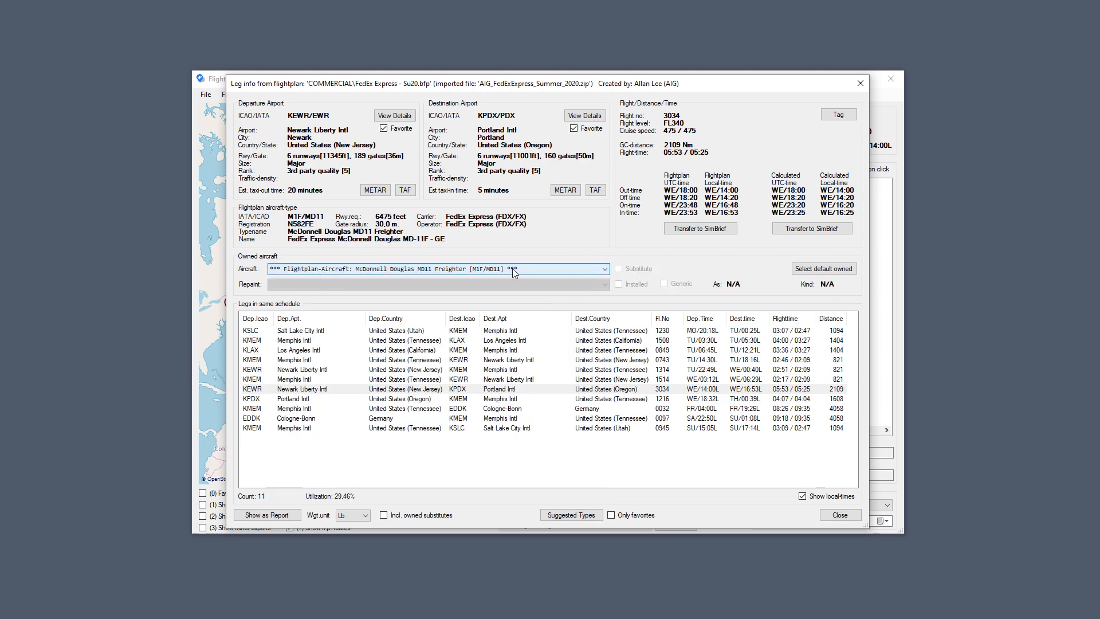
click(859, 83)
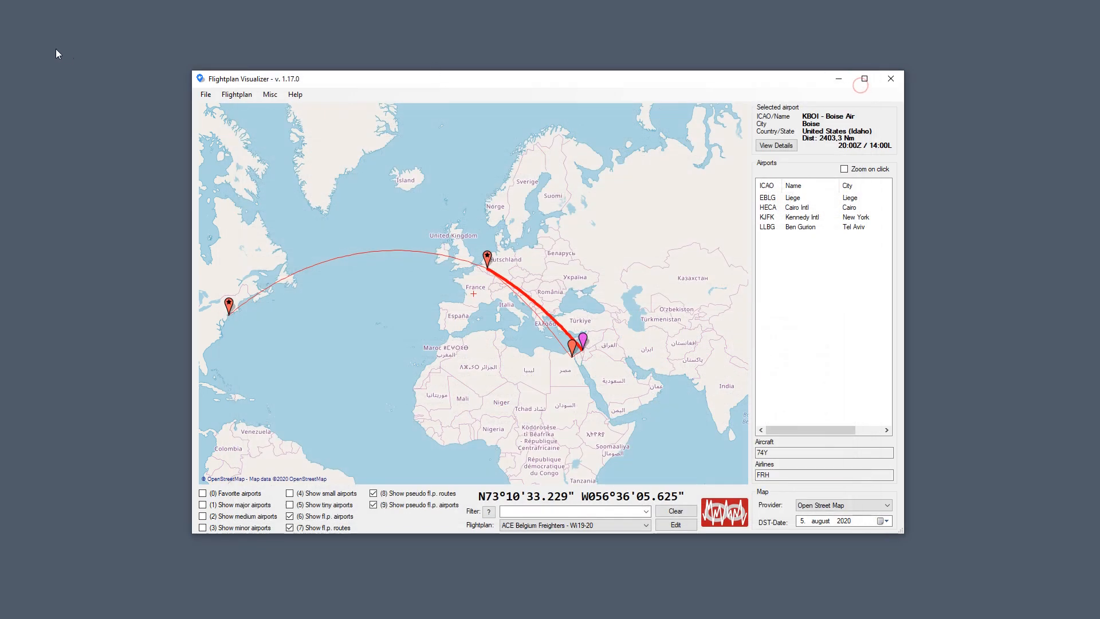
Enable the Leg-info owned option in the settings and save them.
click(205, 95)
click(230, 107)
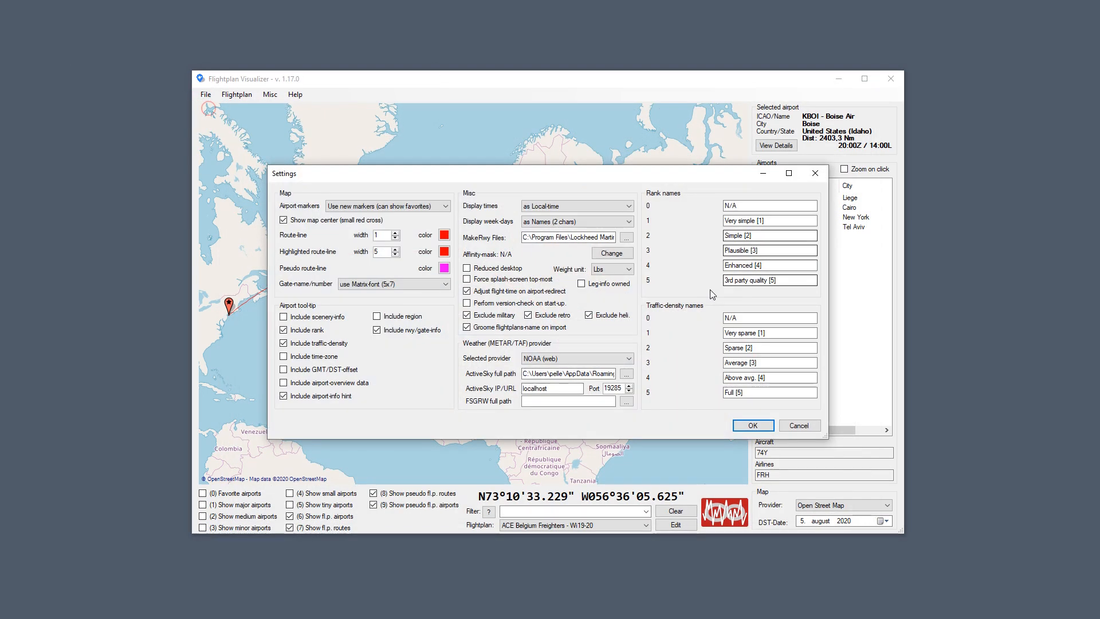
click(613, 286)
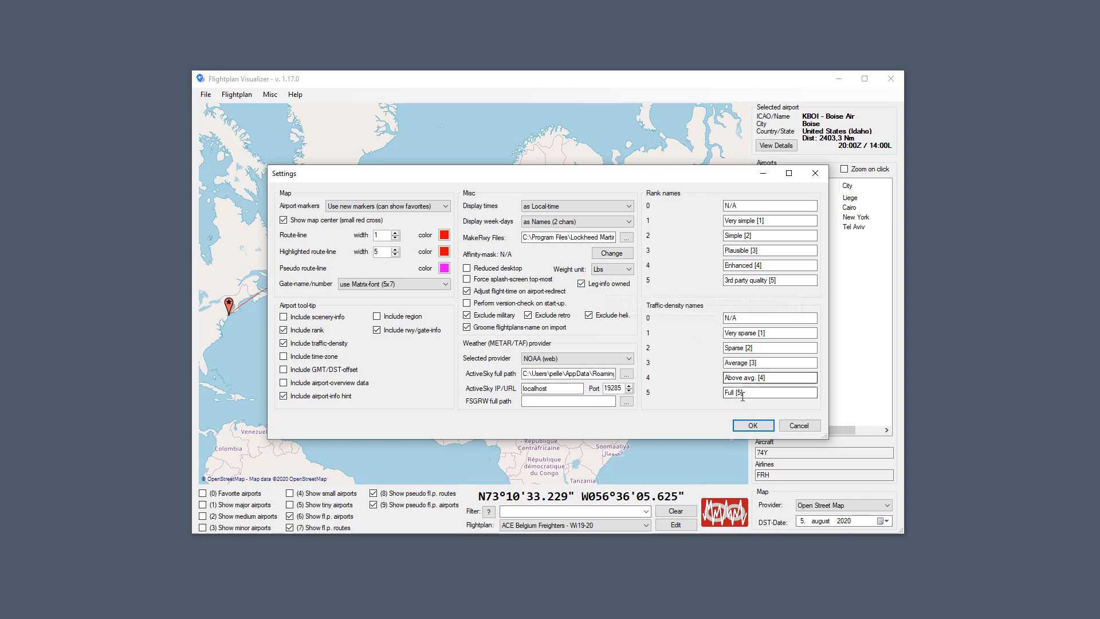
click(750, 424)
Reopen the tagged FedEx Express KEWR-KPDX leg.
click(270, 94)
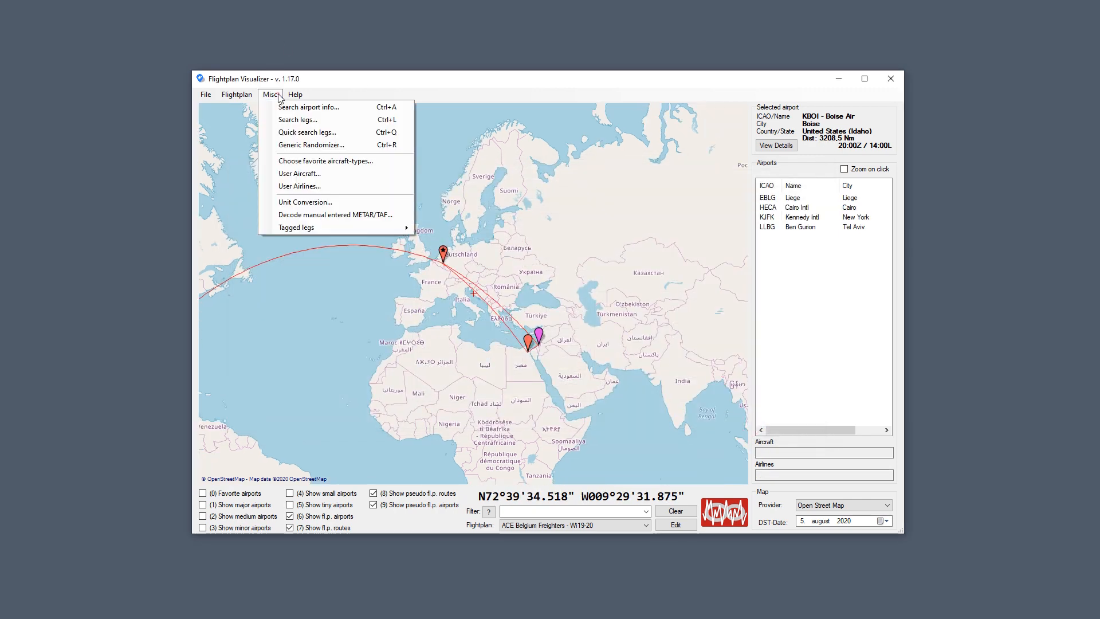
mouse_move(349, 228)
click(442, 228)
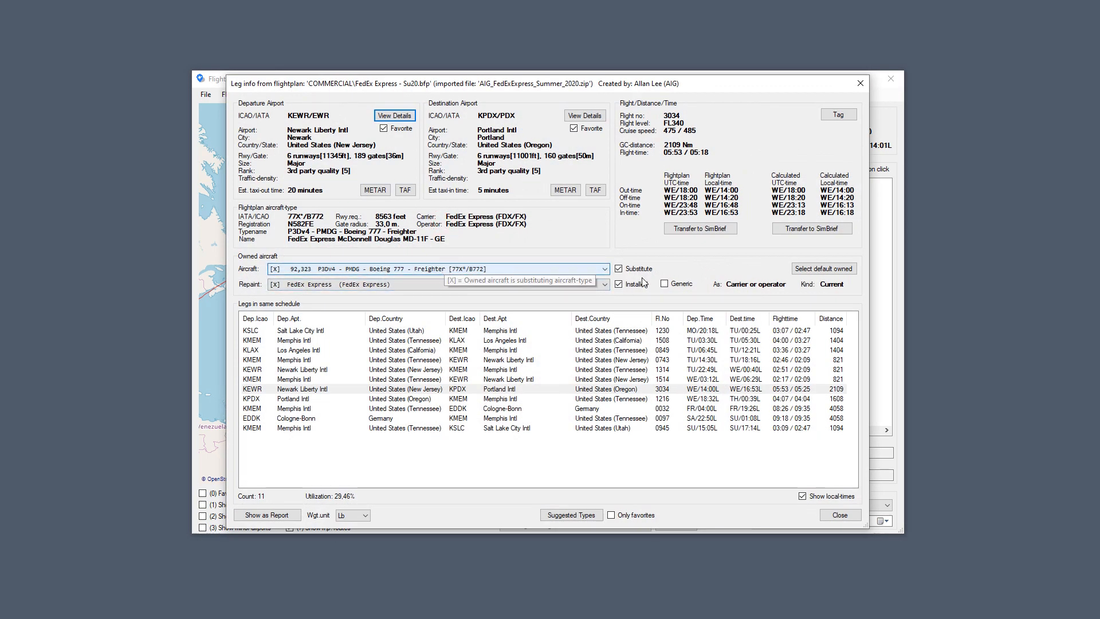
Switch the leg to the flightplan's McDonnell Douglas MD11 Freighter, and restore the default owned aircraft.
click(605, 268)
click(604, 281)
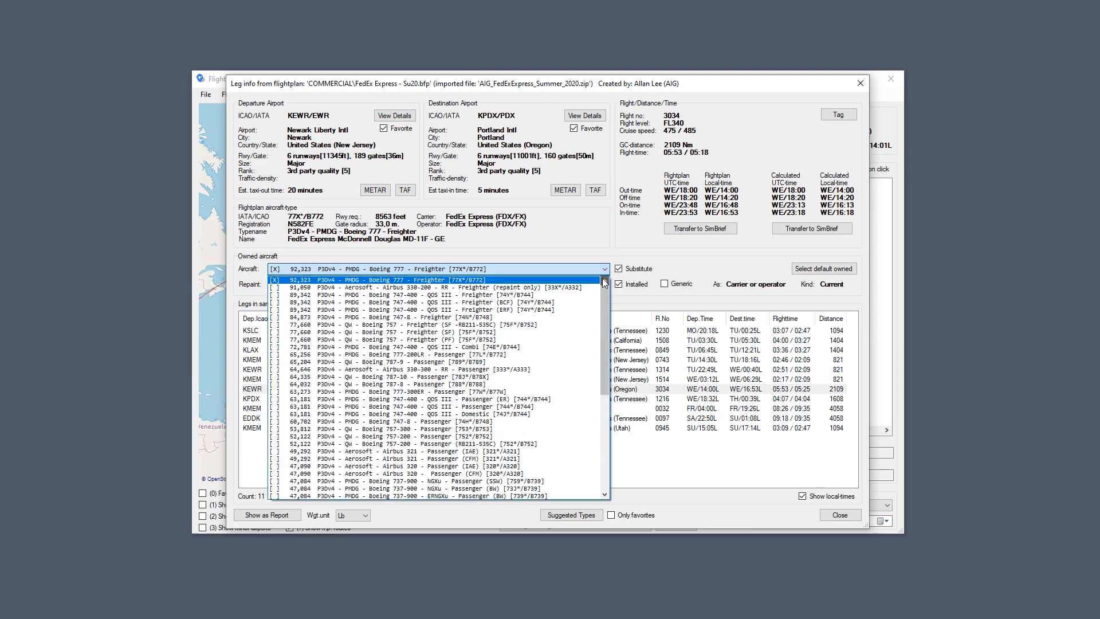
click(537, 279)
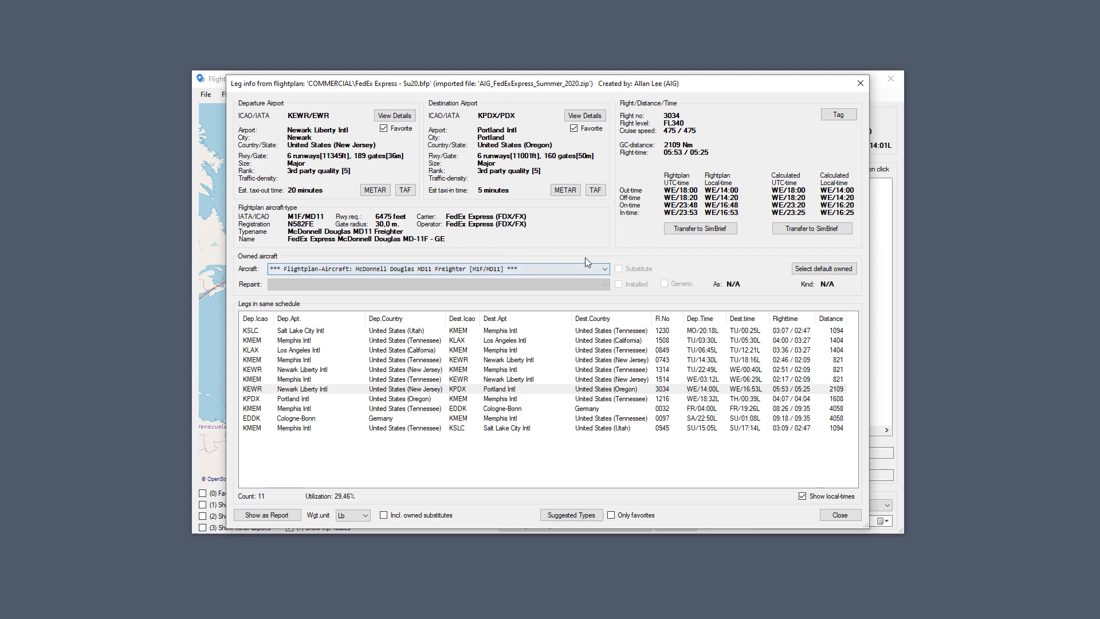
click(824, 268)
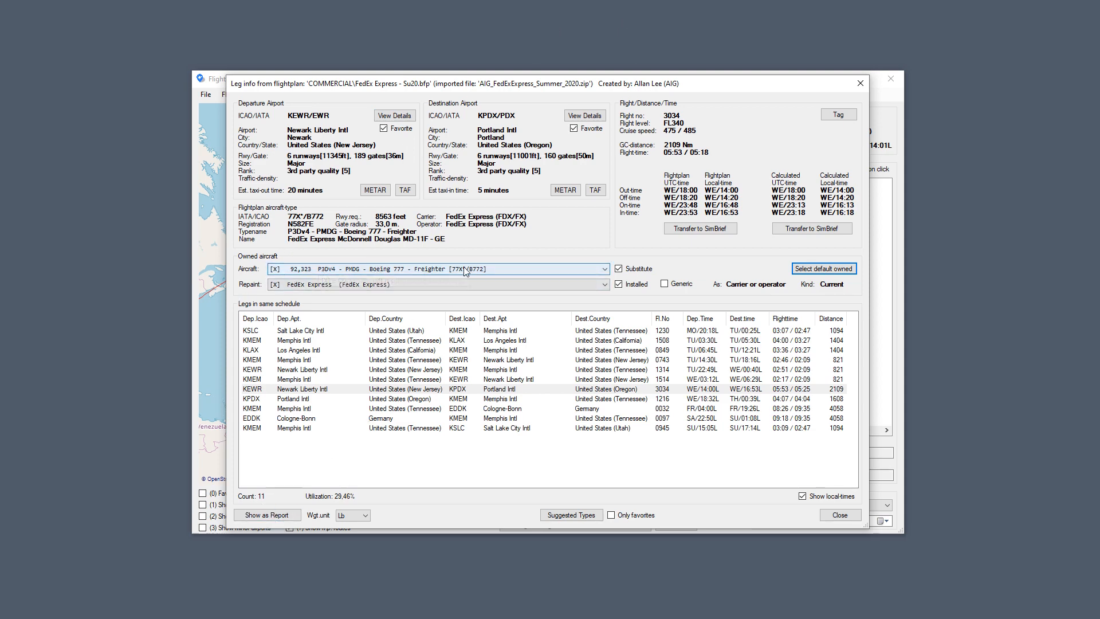
Show the leg as a report, highlight the aircraft's IATA/ICAO code, and reposition the report window over the leg info.
click(267, 515)
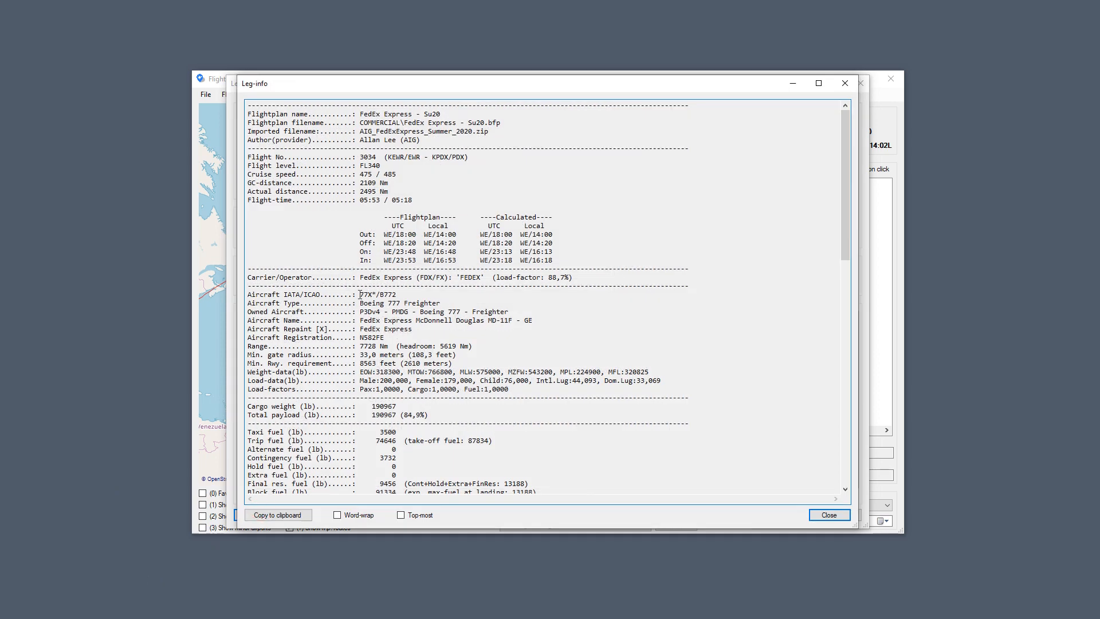
double_click(360, 295)
drag(458, 89, 702, 68)
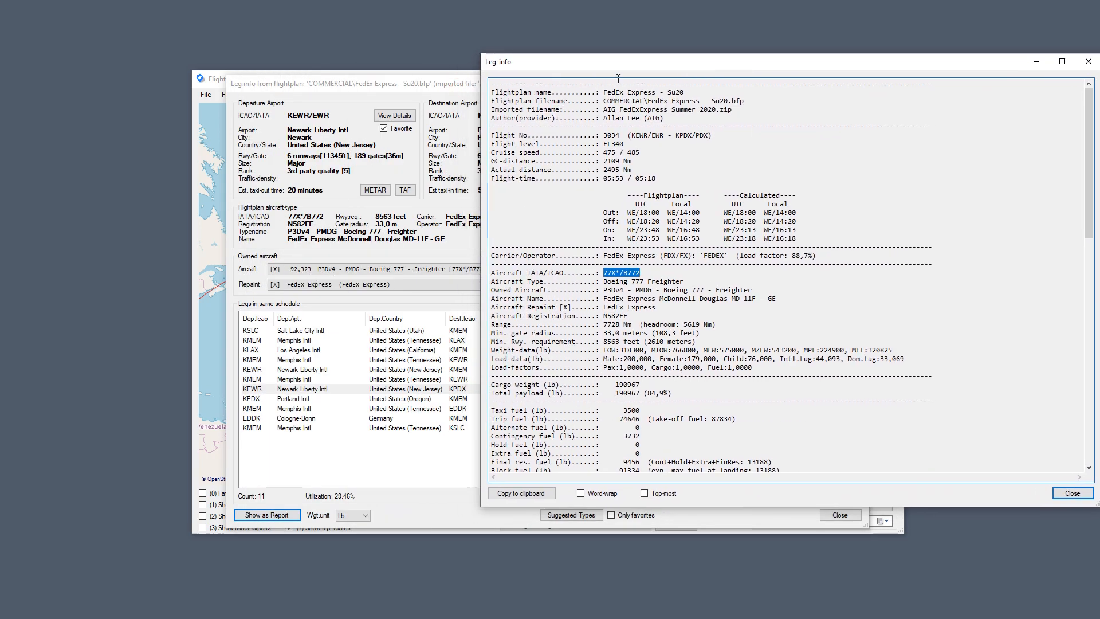
drag(633, 66, 394, 66)
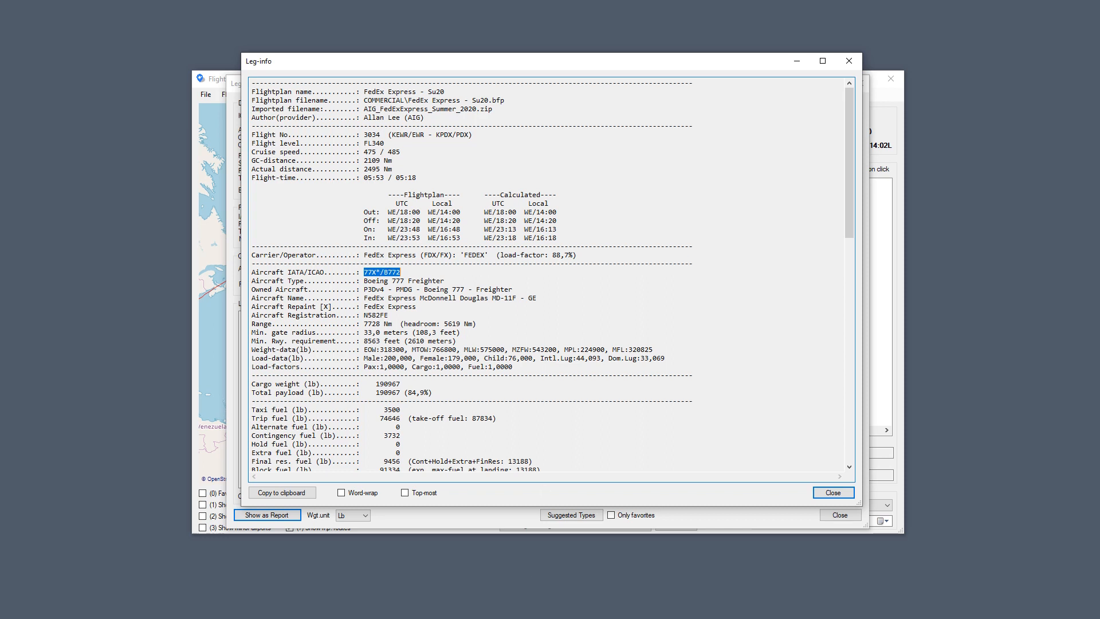
key(alt+Tab)
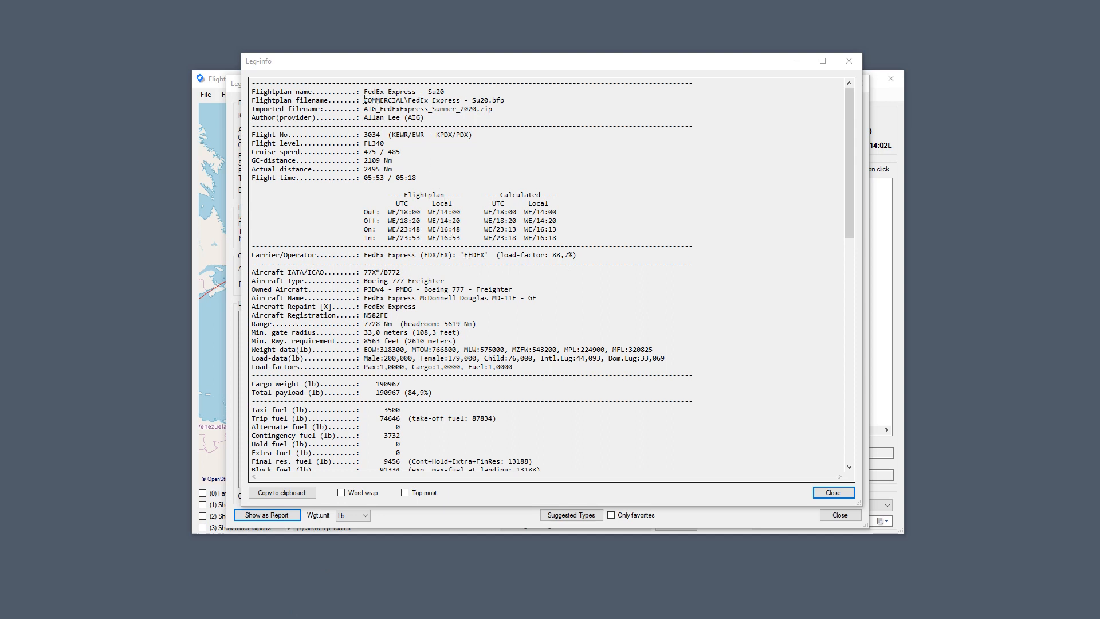
Highlight the flightplan's folder and the imported filename in the leg report.
drag(364, 99, 406, 101)
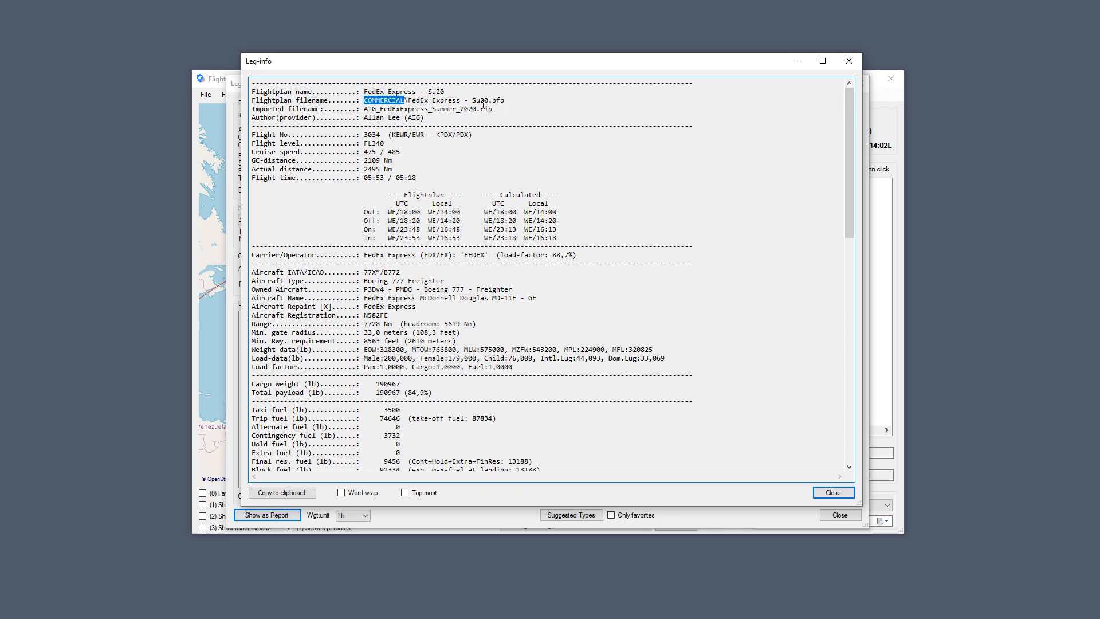
drag(365, 108, 501, 109)
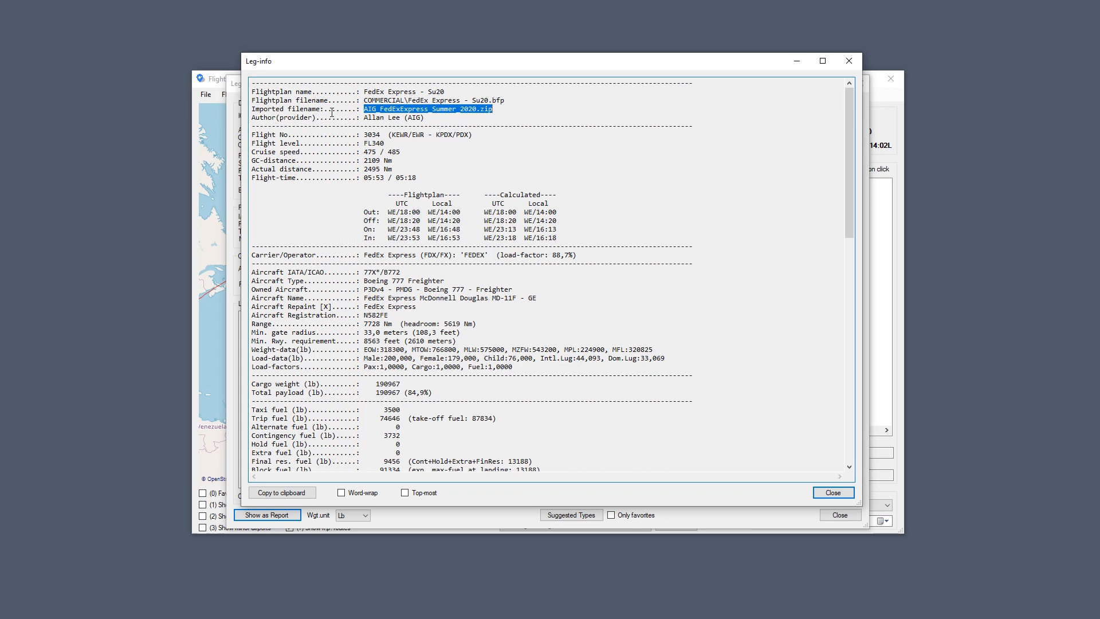
click(478, 108)
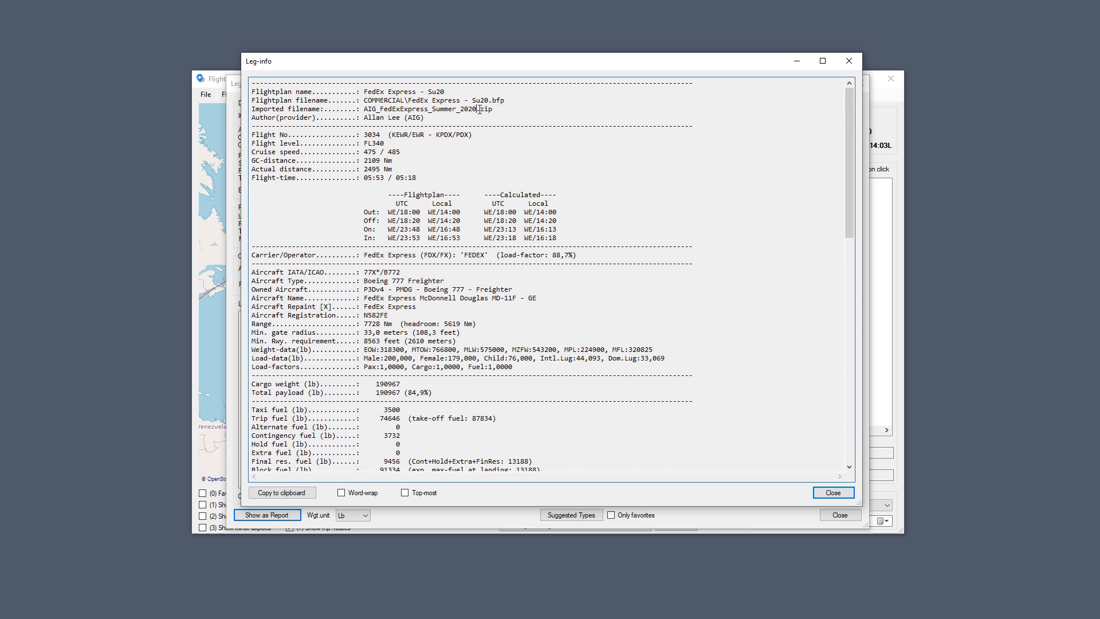
drag(365, 108, 494, 109)
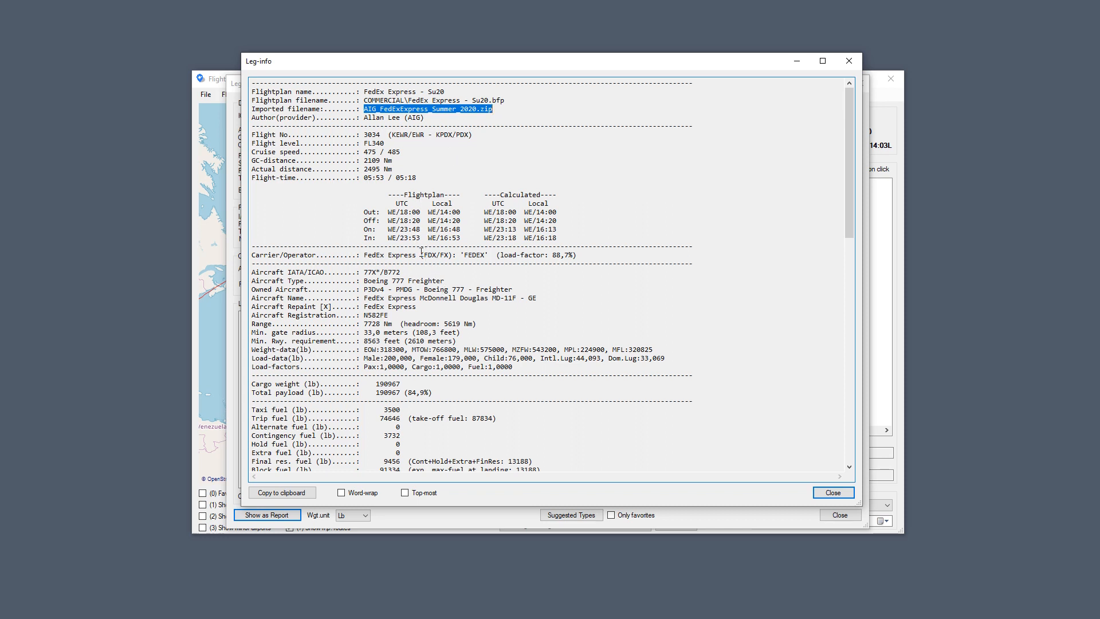
Examine the carrier's callsign and load factor in the leg report.
drag(460, 255, 484, 255)
scroll(484, 255, down, 2)
click(473, 202)
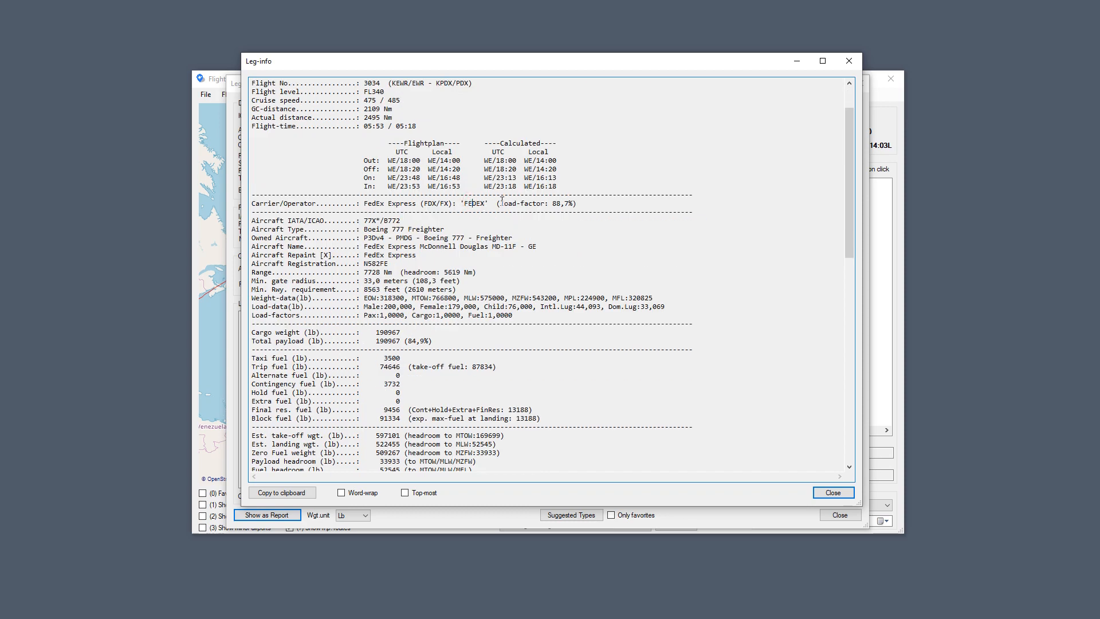
drag(497, 204, 576, 204)
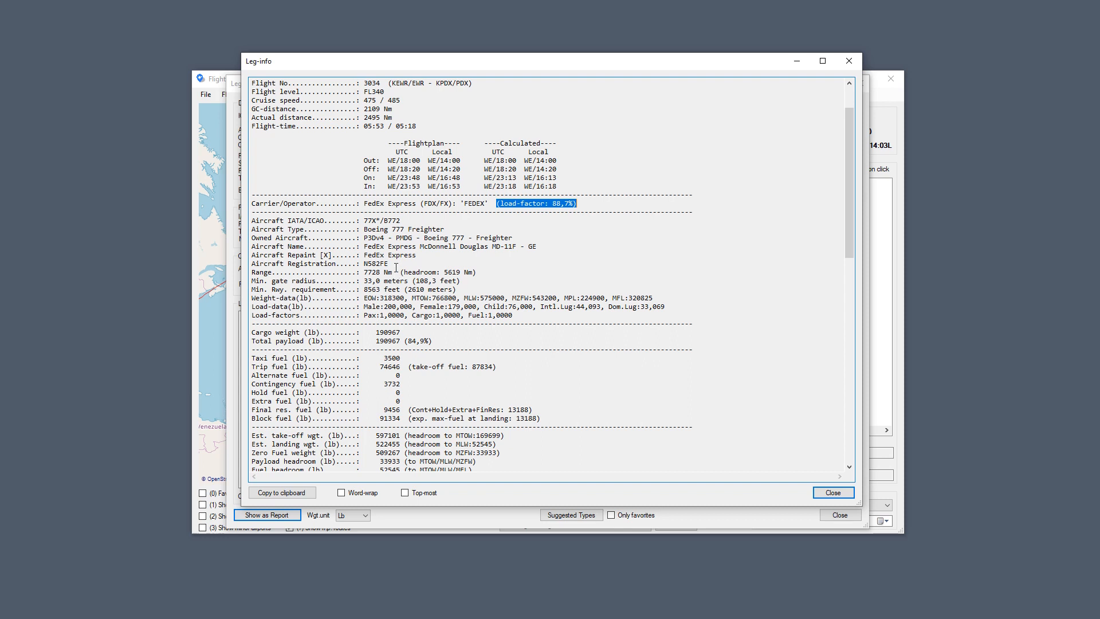
Compare the aircraft's range with the great-circle distance and the range headroom in the leg report.
drag(485, 275, 380, 274)
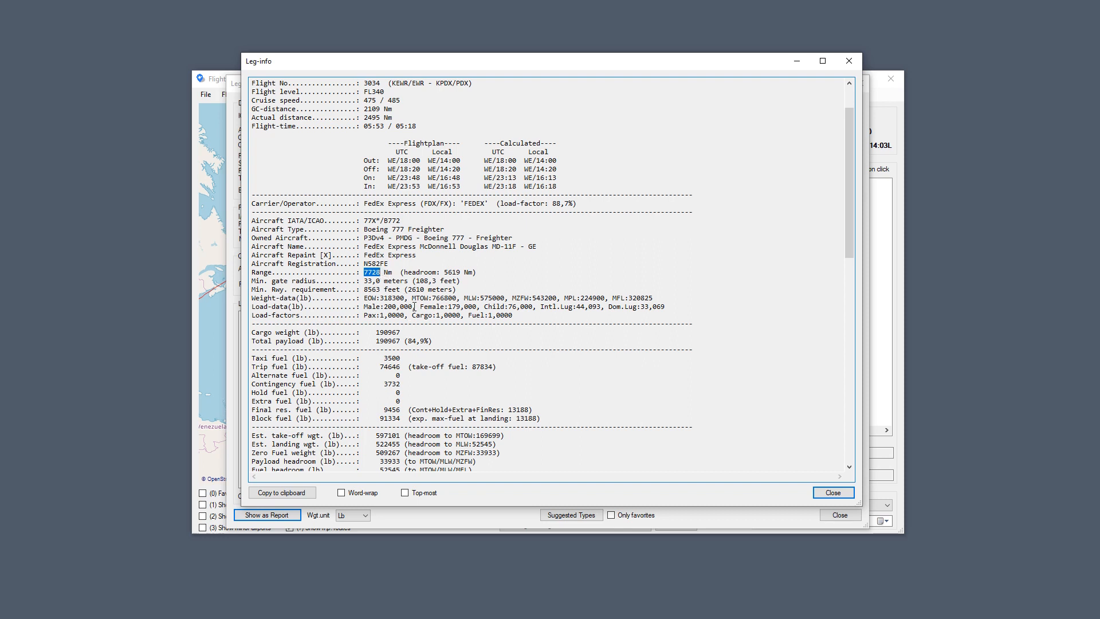
scroll(435, 294, up, 1)
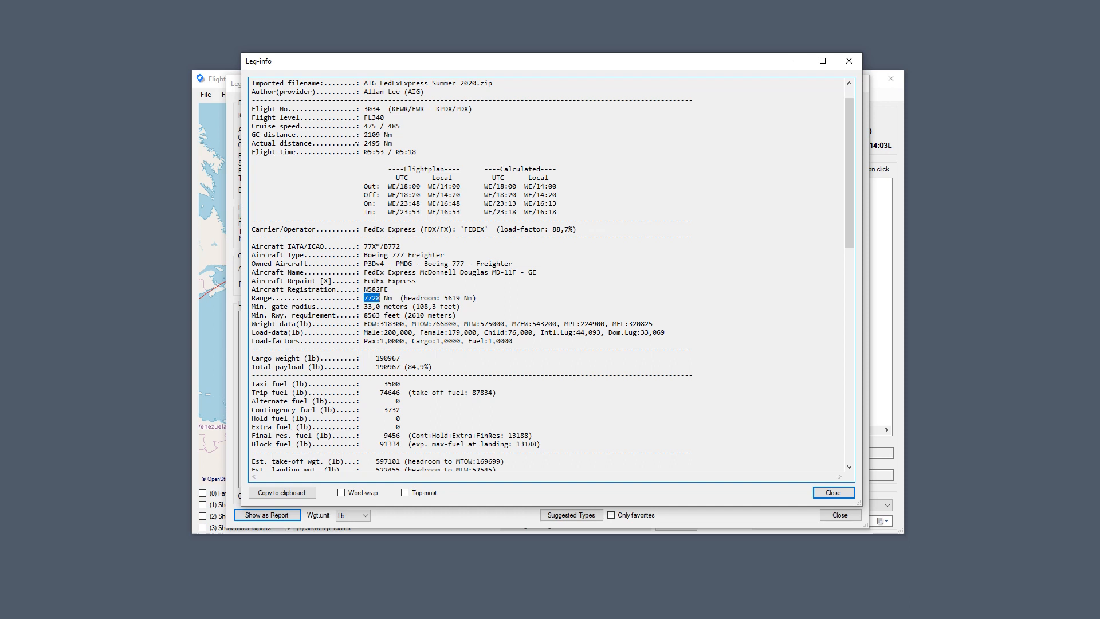
drag(361, 134, 402, 133)
drag(363, 134, 382, 134)
drag(443, 298, 460, 298)
Examine the report's weight data, load data and load factors, including the weight unit, and close the report.
drag(518, 341, 222, 324)
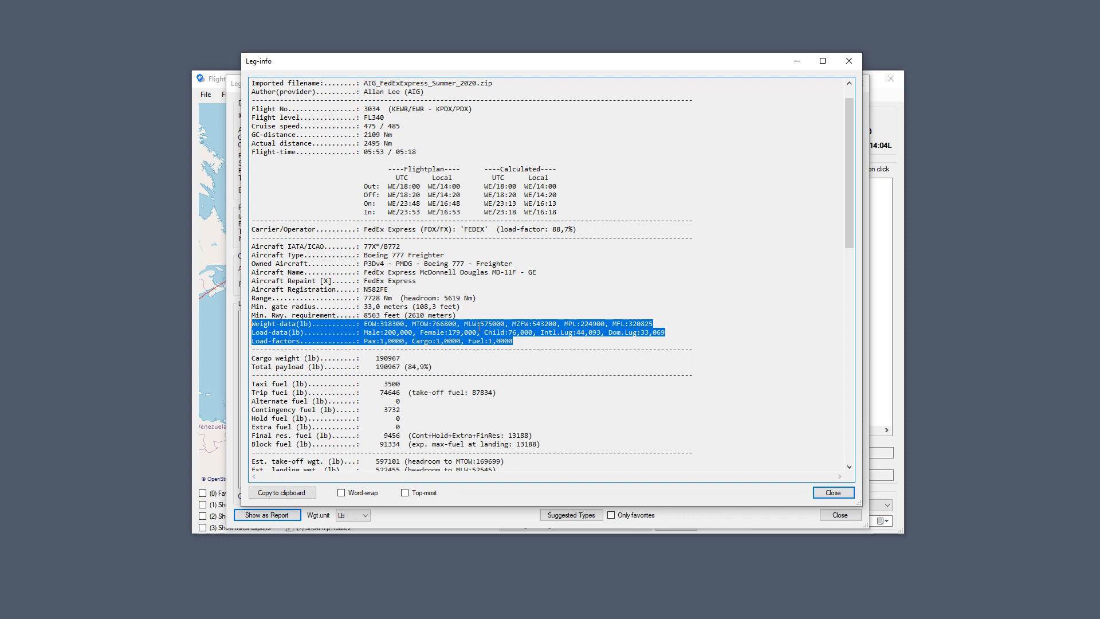
drag(367, 332, 659, 334)
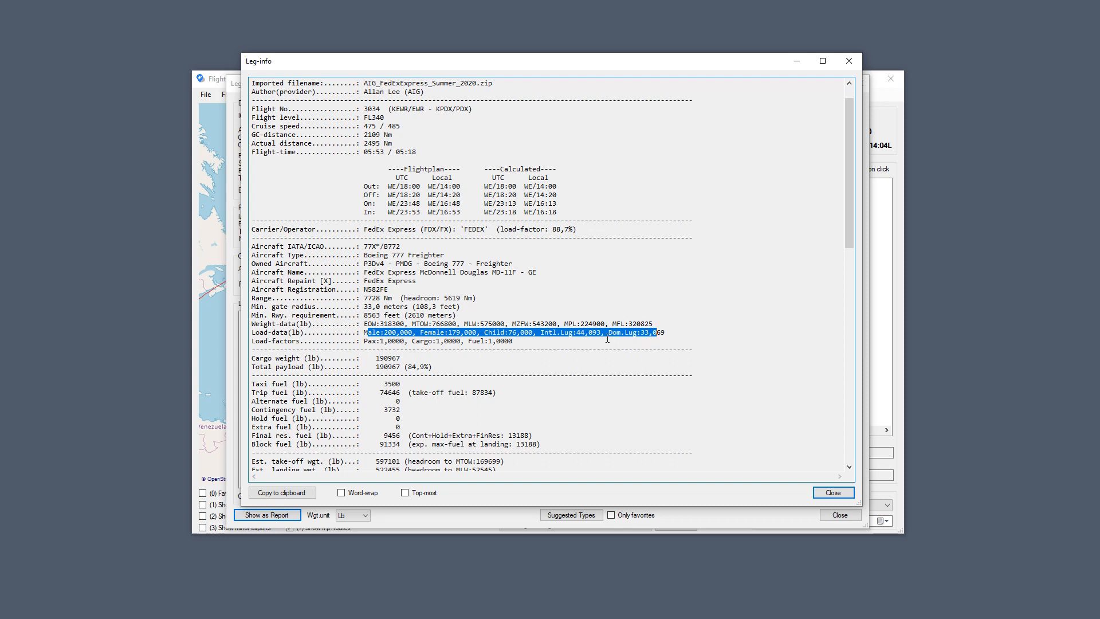
double_click(304, 323)
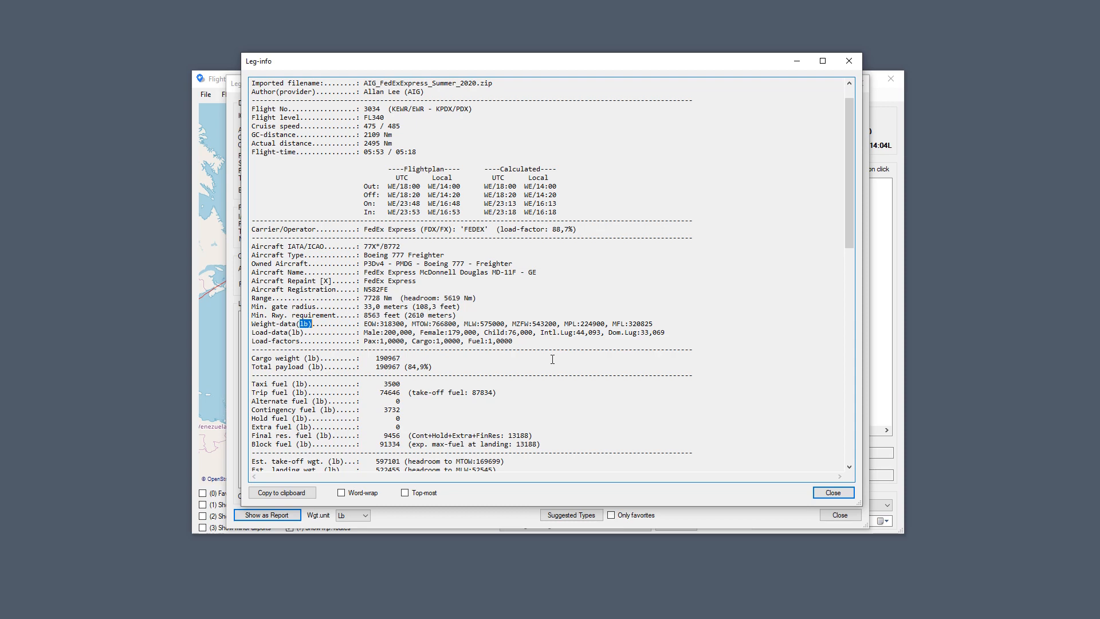
click(833, 492)
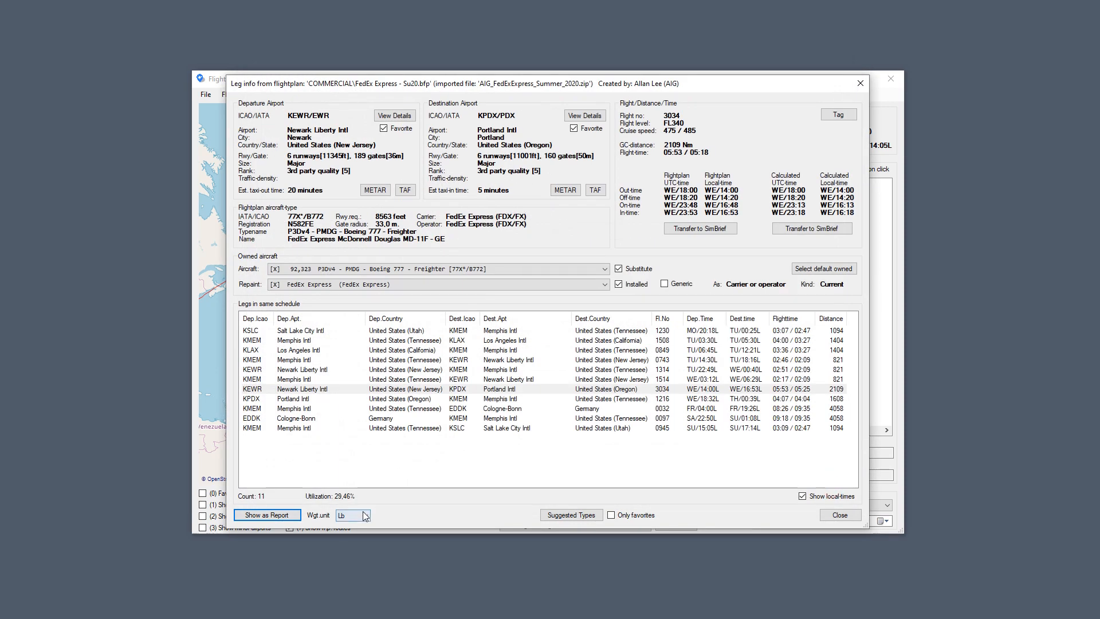
Set the leg's weight unit to Kg, view the report in that unit, and close it.
click(362, 512)
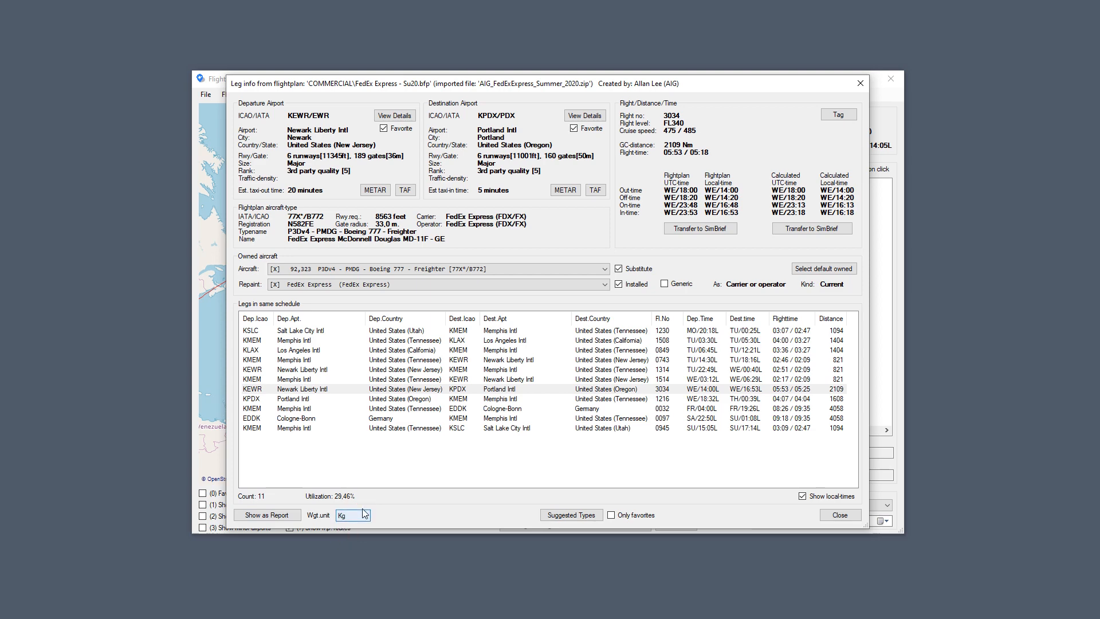
click(277, 515)
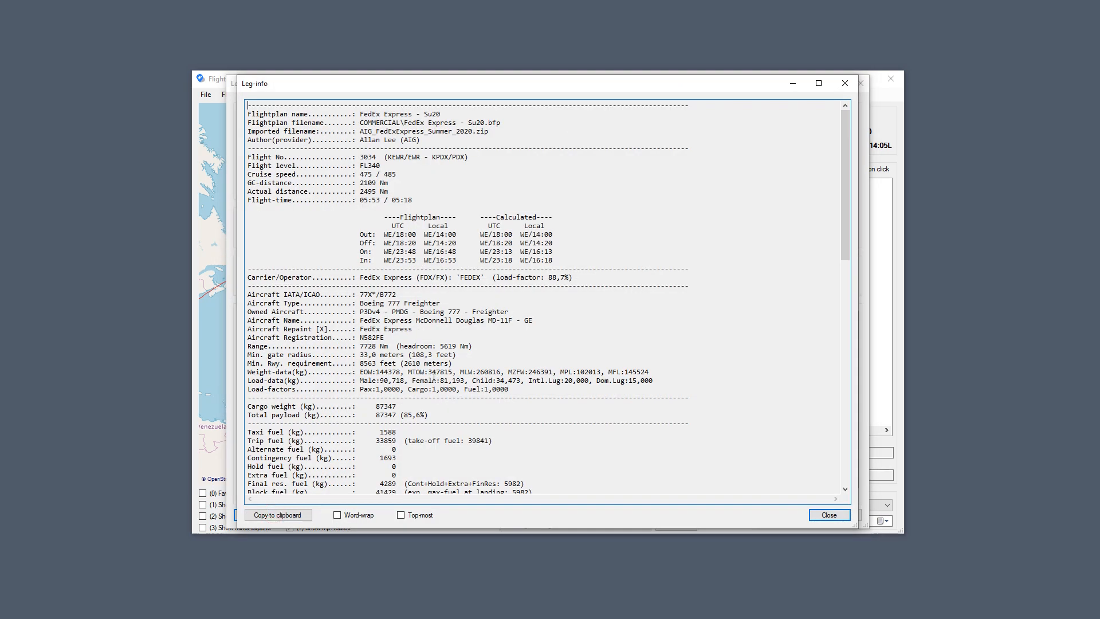
click(823, 513)
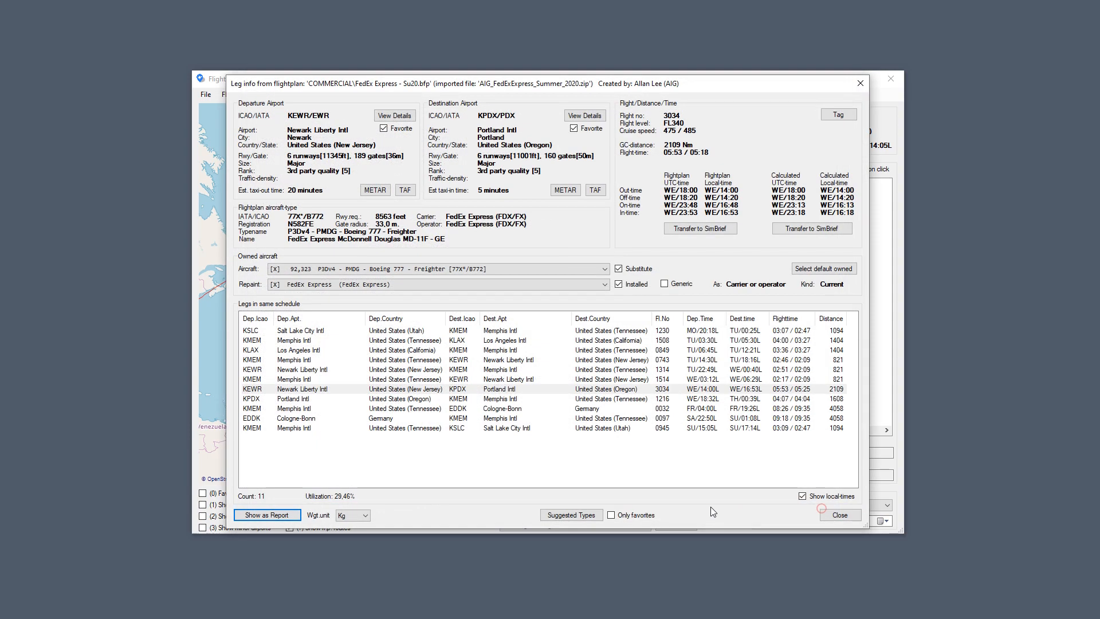
Set the leg's weight unit back to Lb, reopen the report, and highlight the unit in the weight data.
click(362, 515)
click(358, 525)
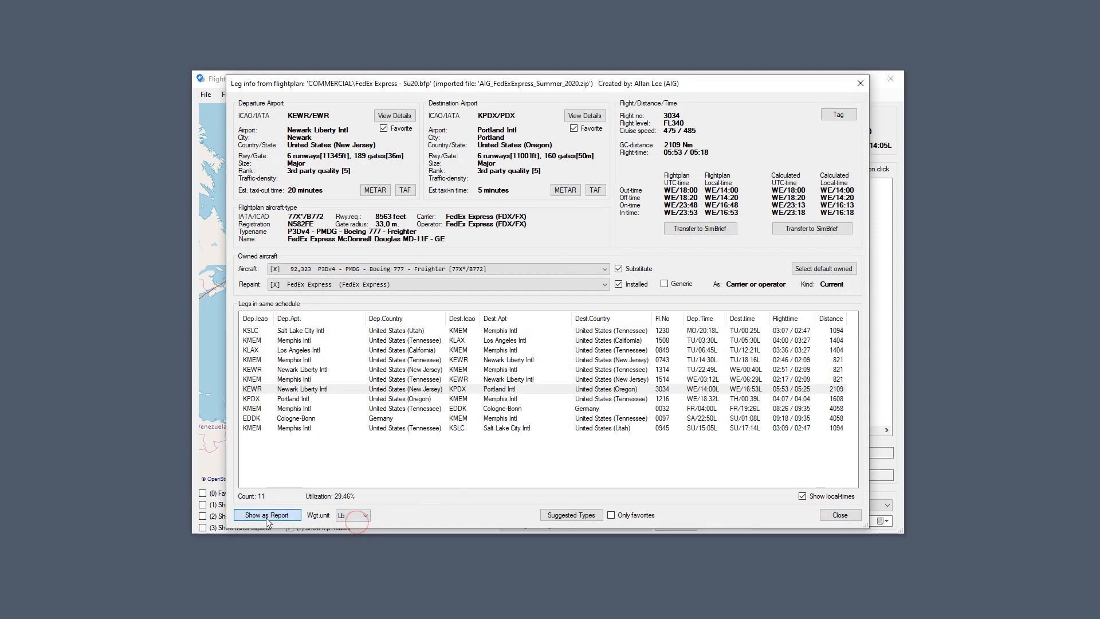
click(265, 517)
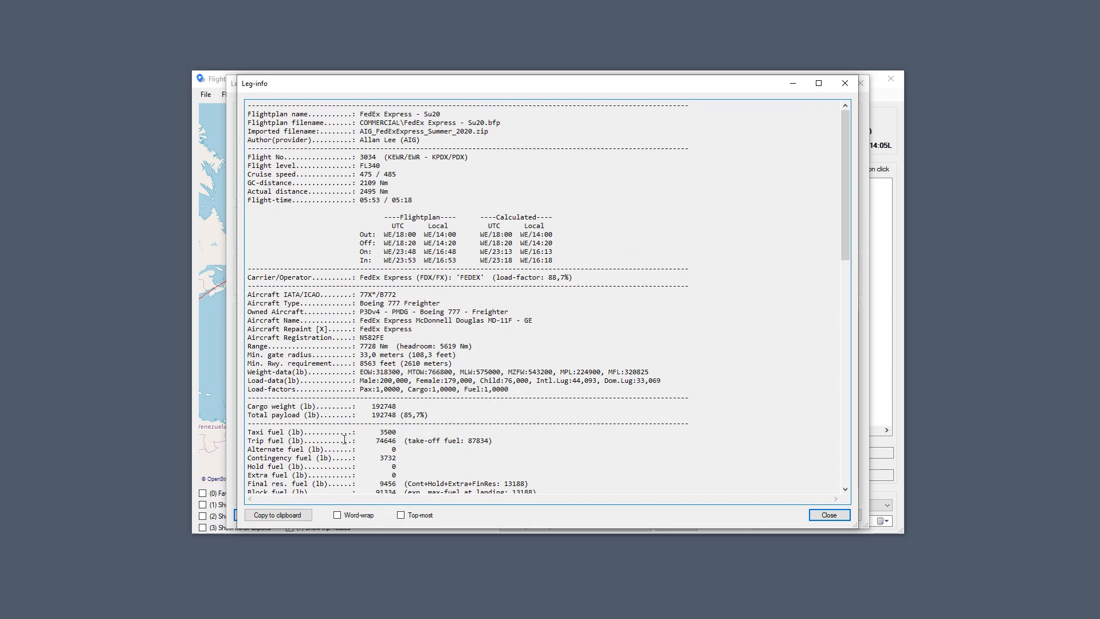
drag(292, 372, 308, 372)
Highlight the report's payload, fuel and estimated weight lines from cargo weight through max fuel at landing.
scroll(501, 294, down, 5)
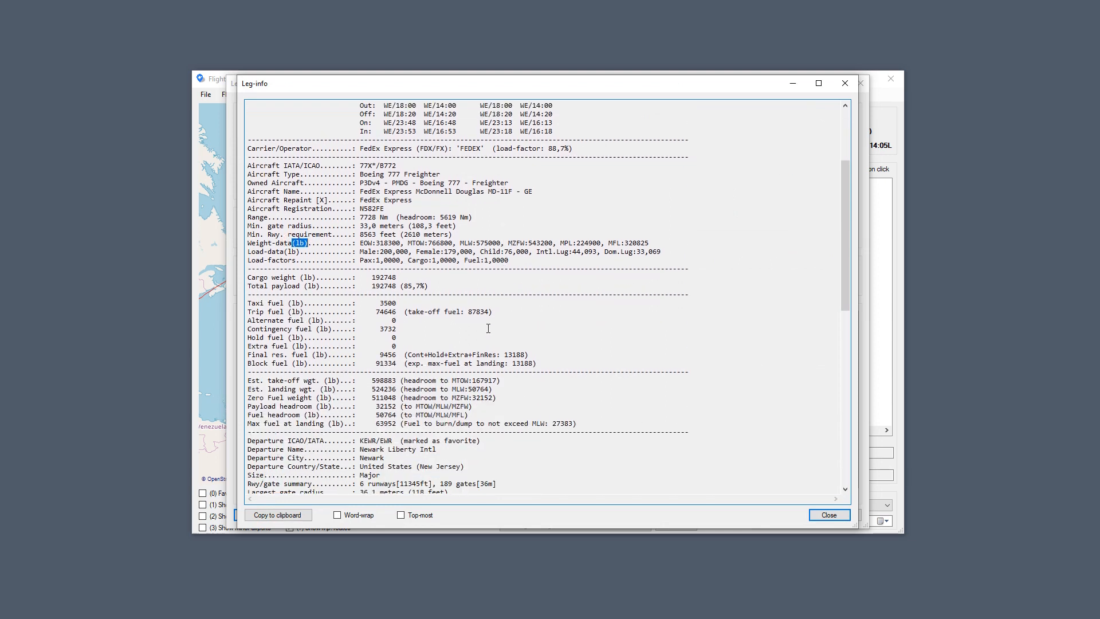
scroll(451, 313, down, 1)
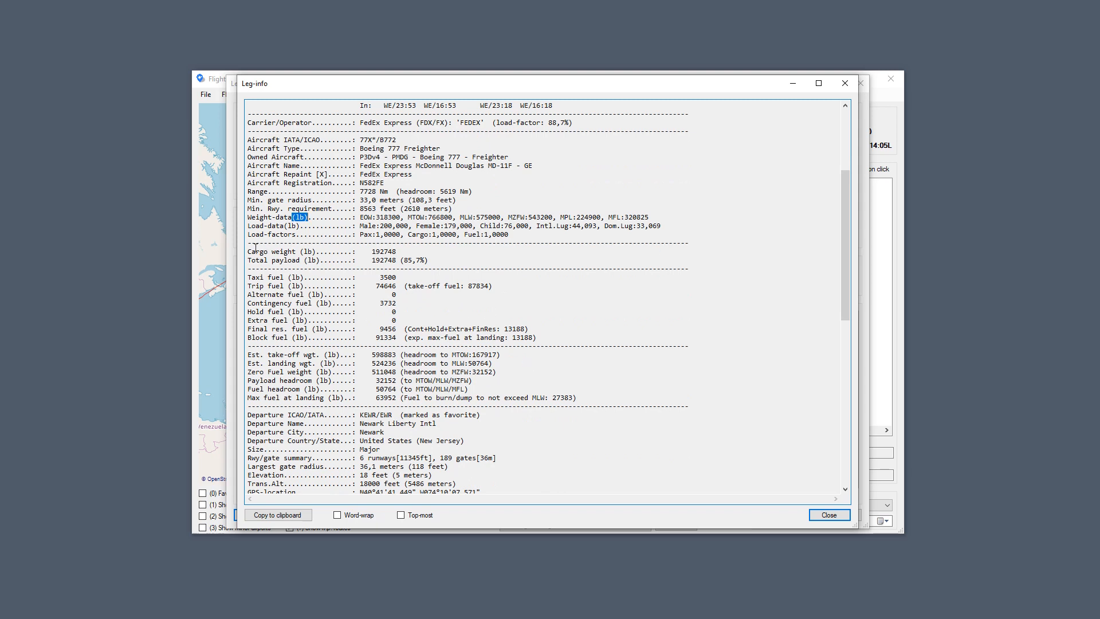
drag(245, 248, 605, 397)
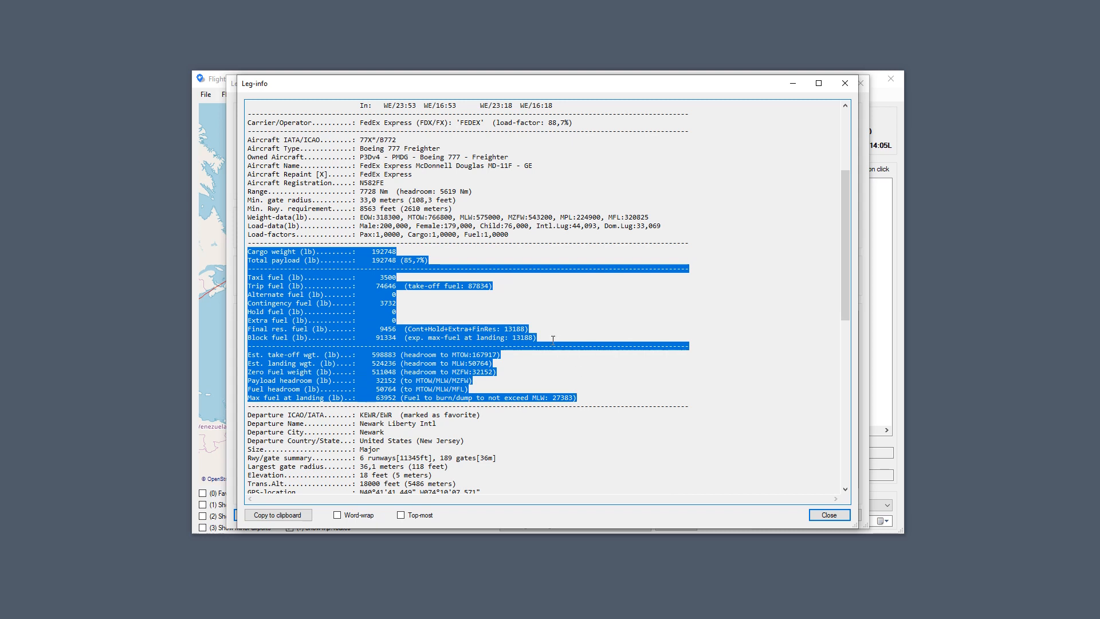
Highlight the report's payload, fuel and estimated weight lines again, and close the report and the leg information.
click(410, 245)
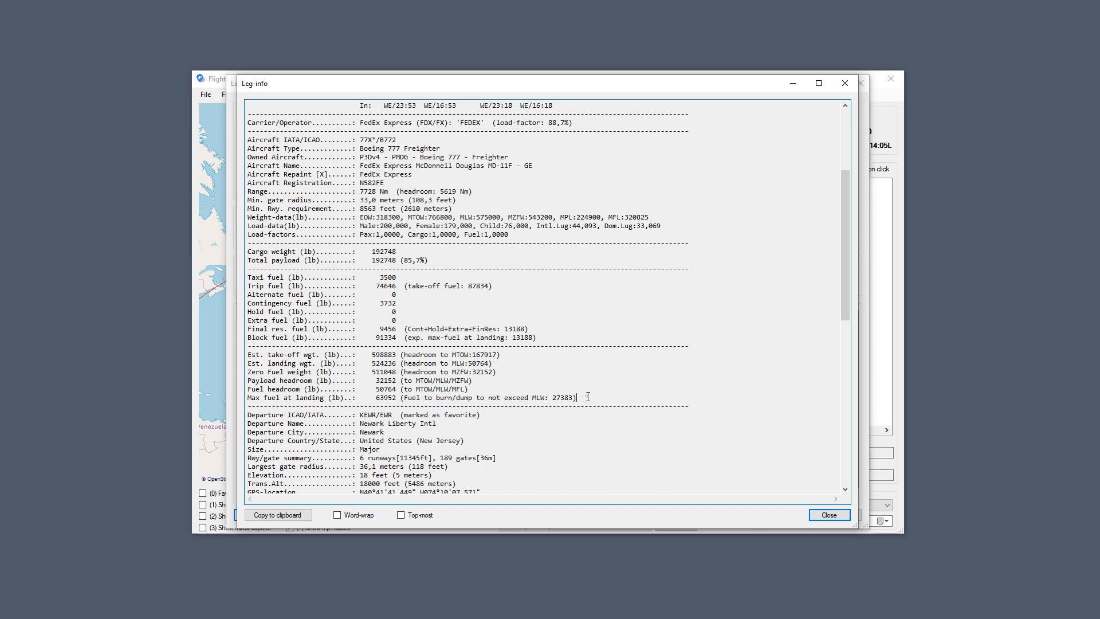
drag(588, 396, 114, 252)
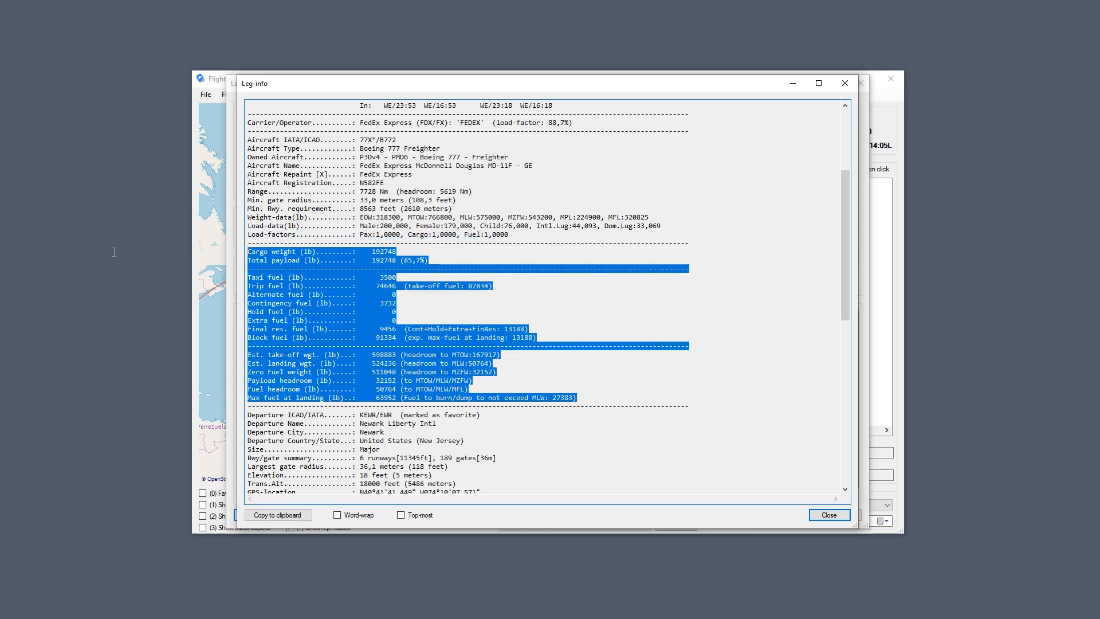
click(413, 262)
click(590, 398)
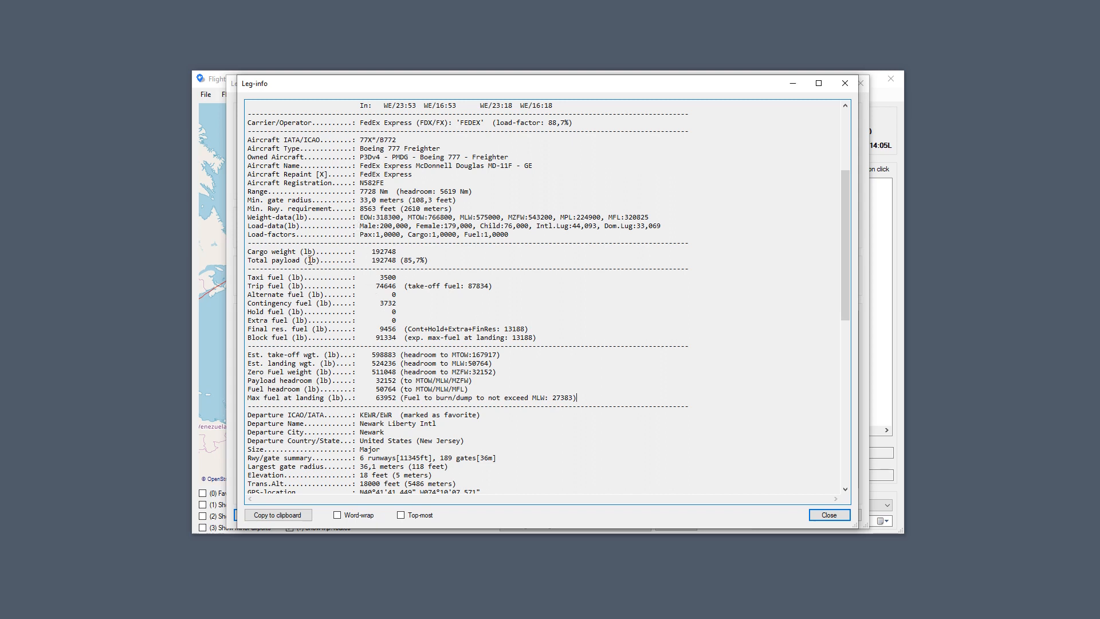
click(845, 83)
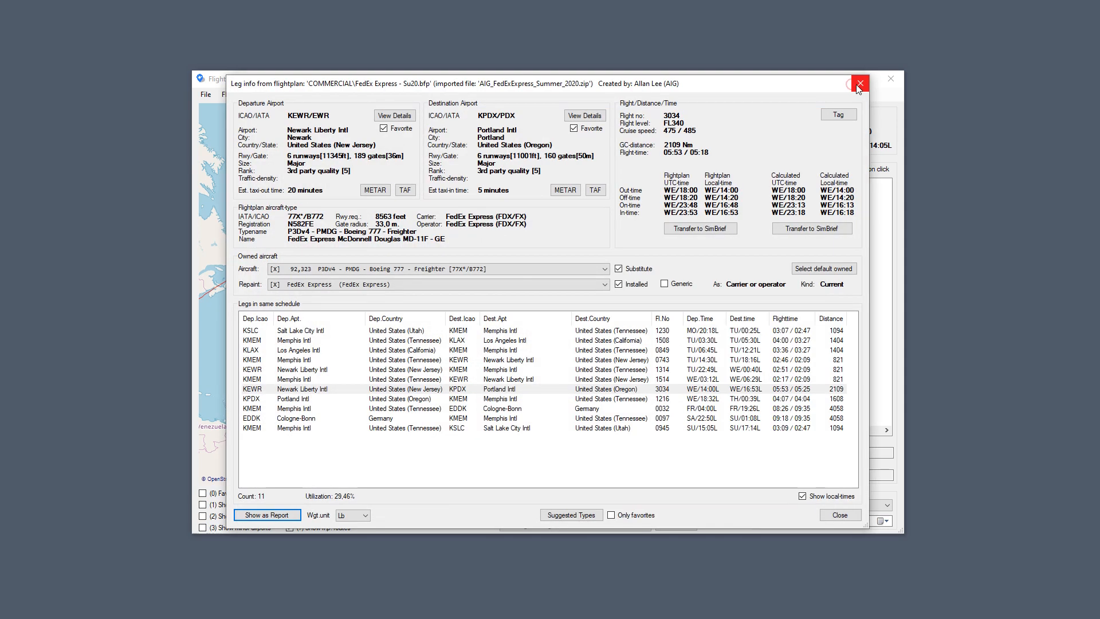
click(859, 83)
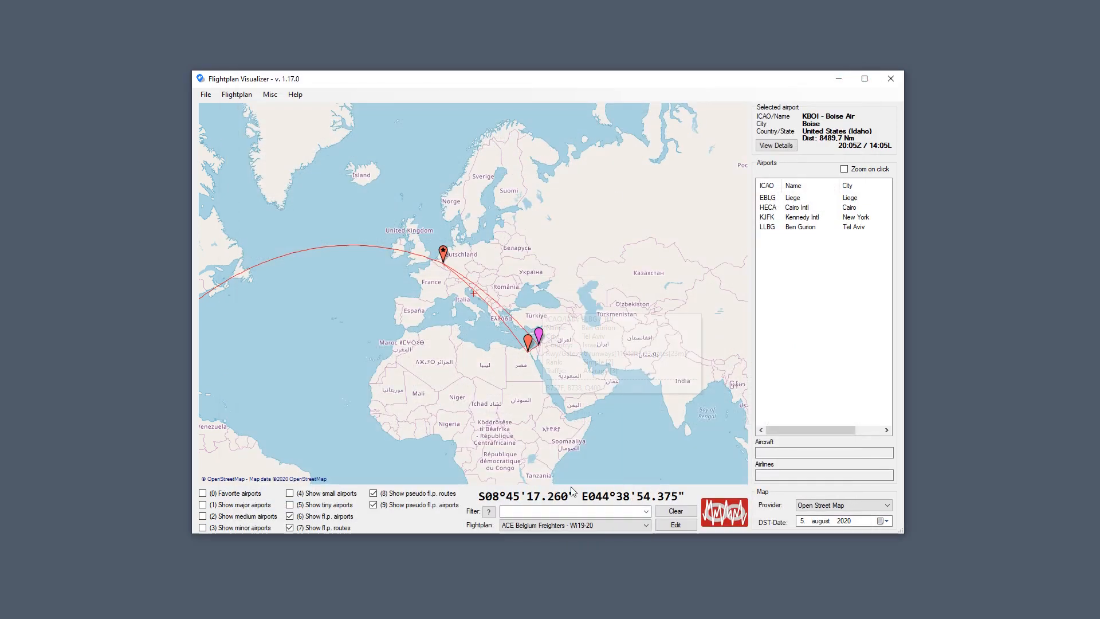
Filter the flightplans by "sas" and load the SAS Scandinavian Airlines - Su19 flightplan on the map.
click(556, 525)
click(548, 511)
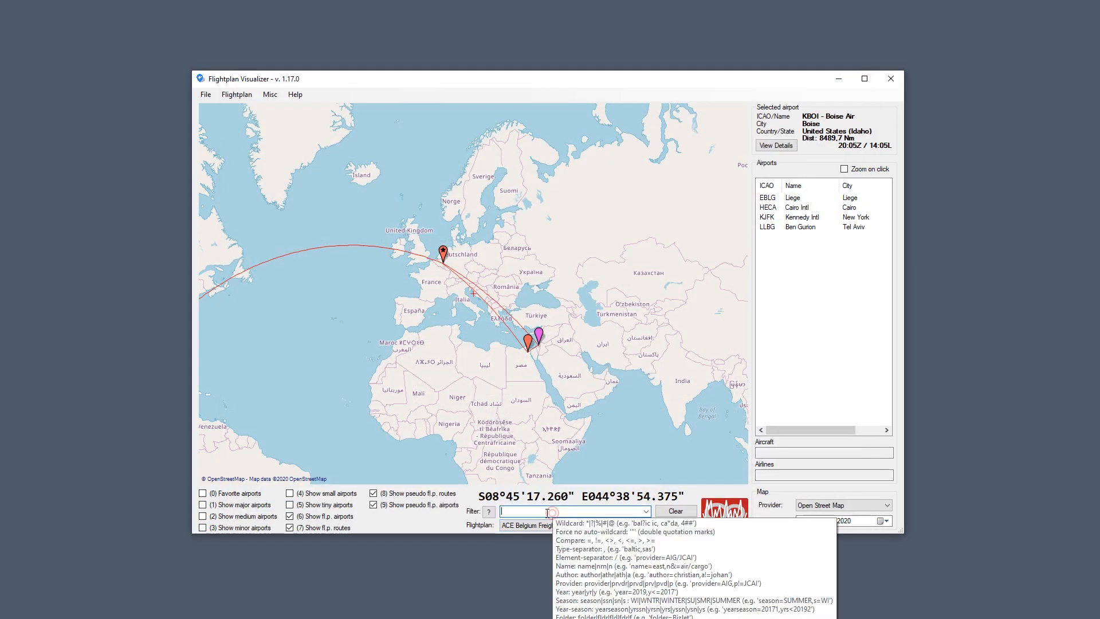
text(sas)
click(538, 525)
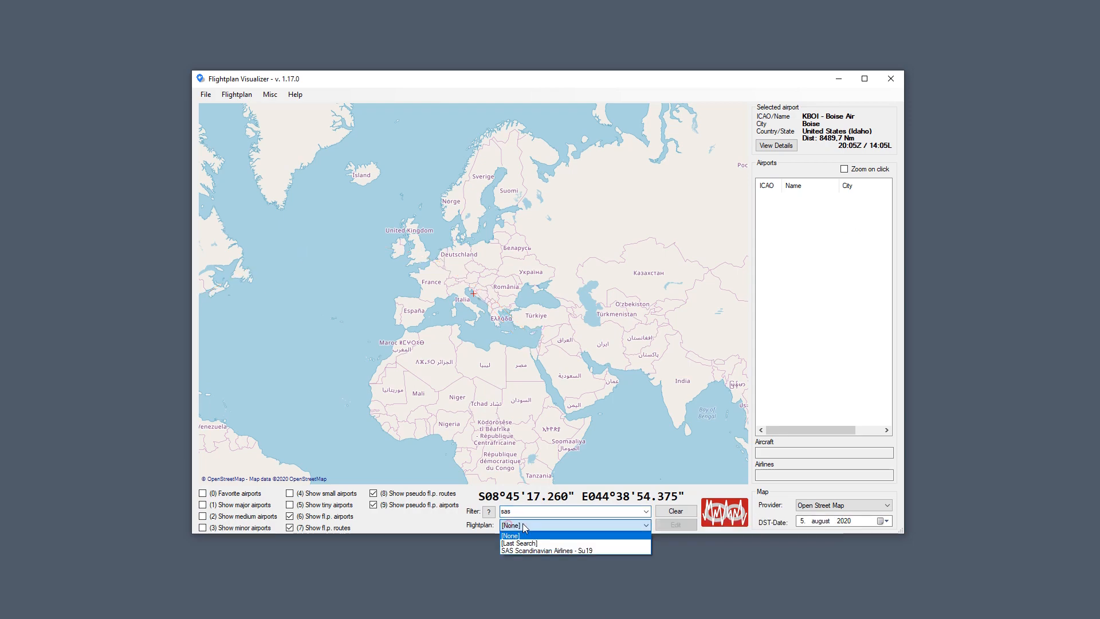
click(537, 549)
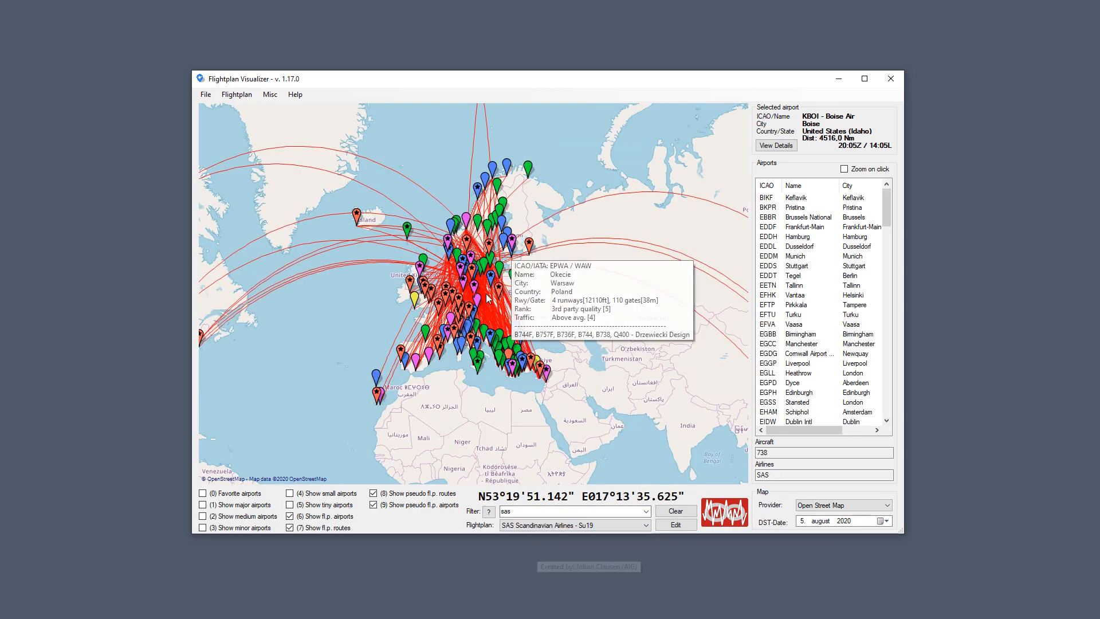
View the route info for ENZV-LGSM from the map and open the leg information for flight 7401.
scroll(474, 298, up, 4)
right_click(473, 267)
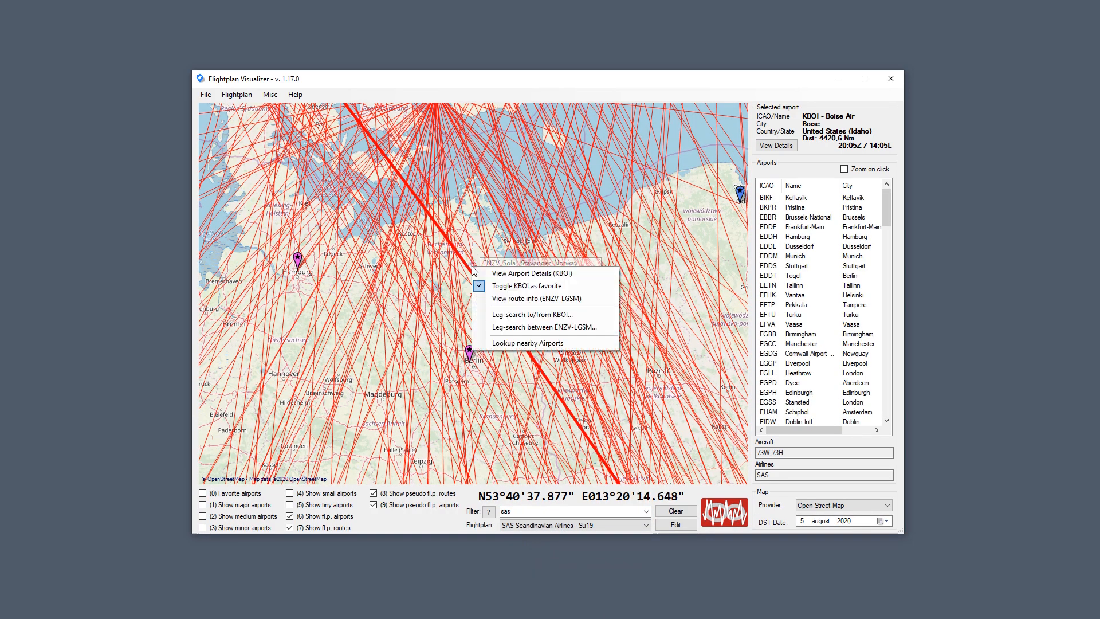
click(499, 298)
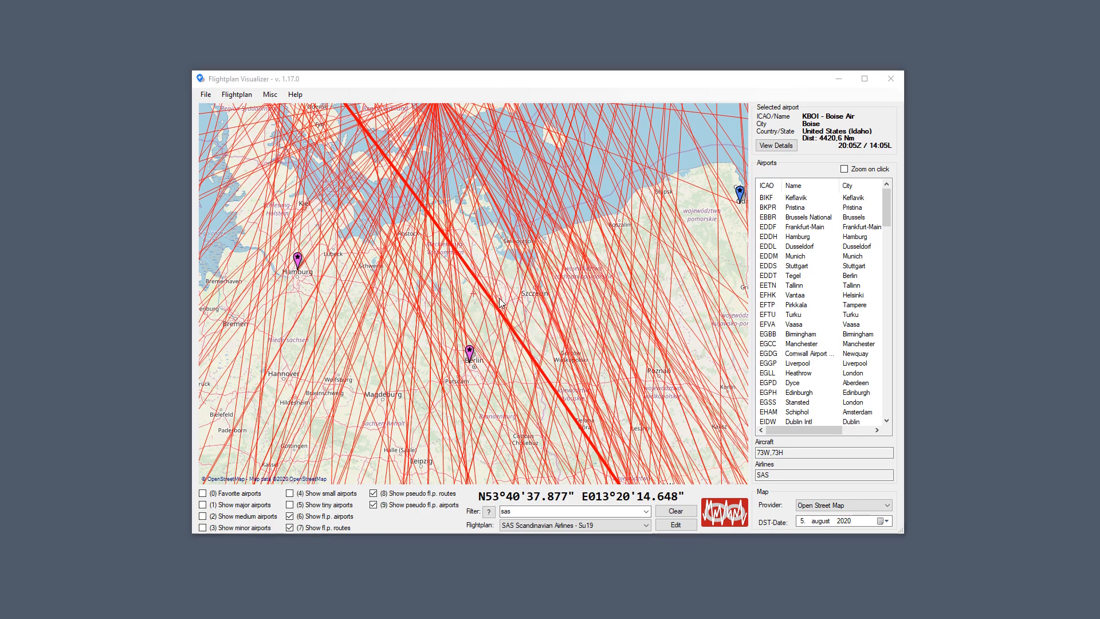
double_click(464, 230)
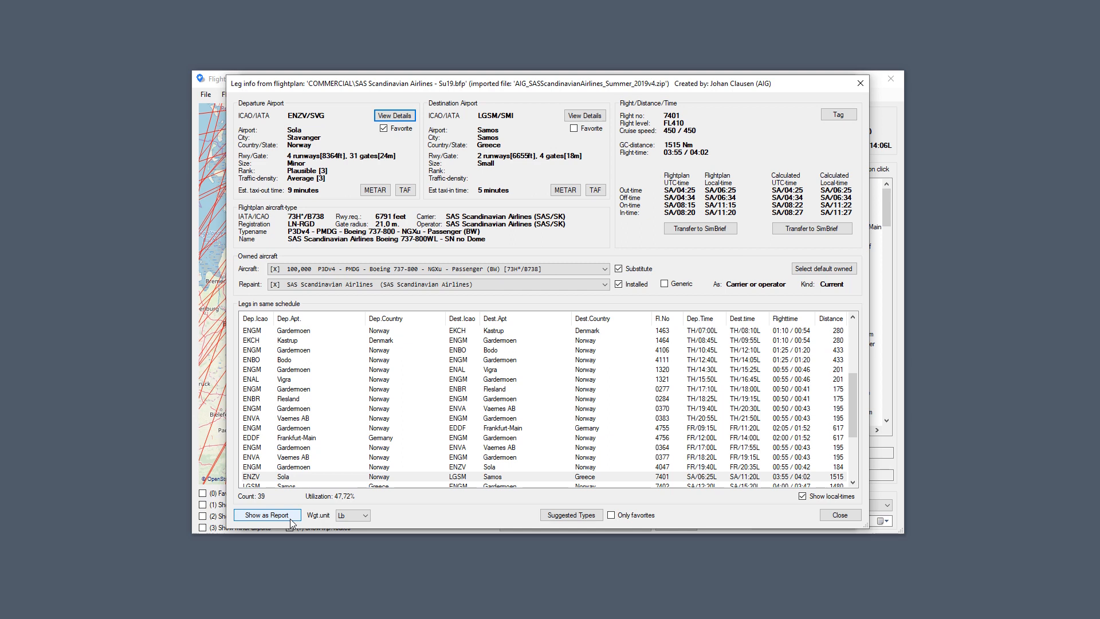
Select the Gardermoen to Bodo leg, flight 4106, in the schedule and view its airports' METAR weather.
mouse_move(409, 196)
click(309, 355)
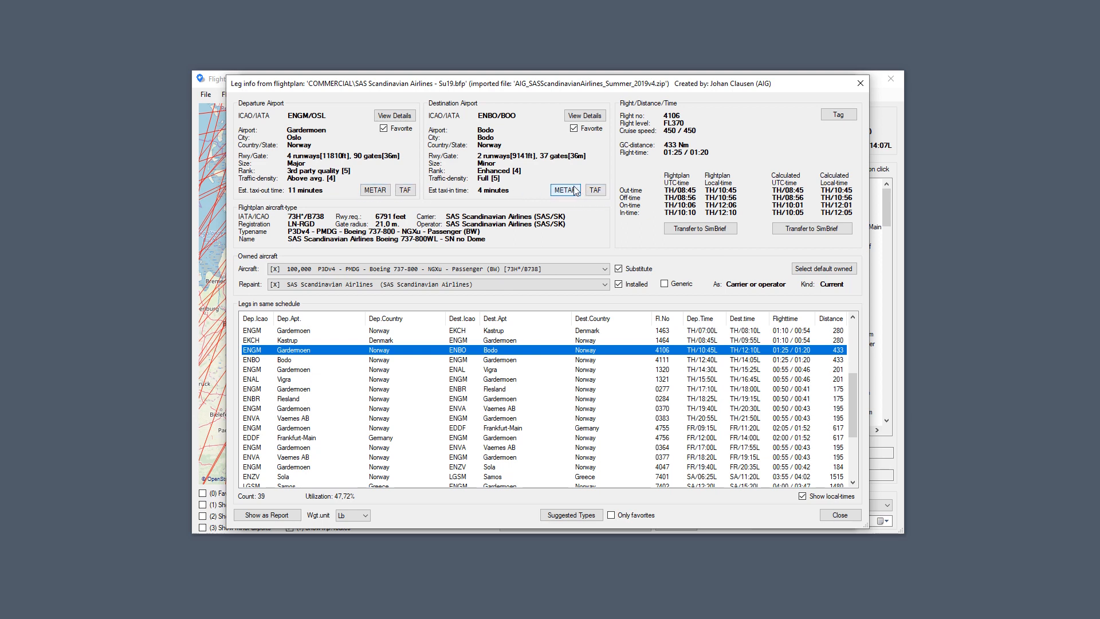
mouse_move(368, 195)
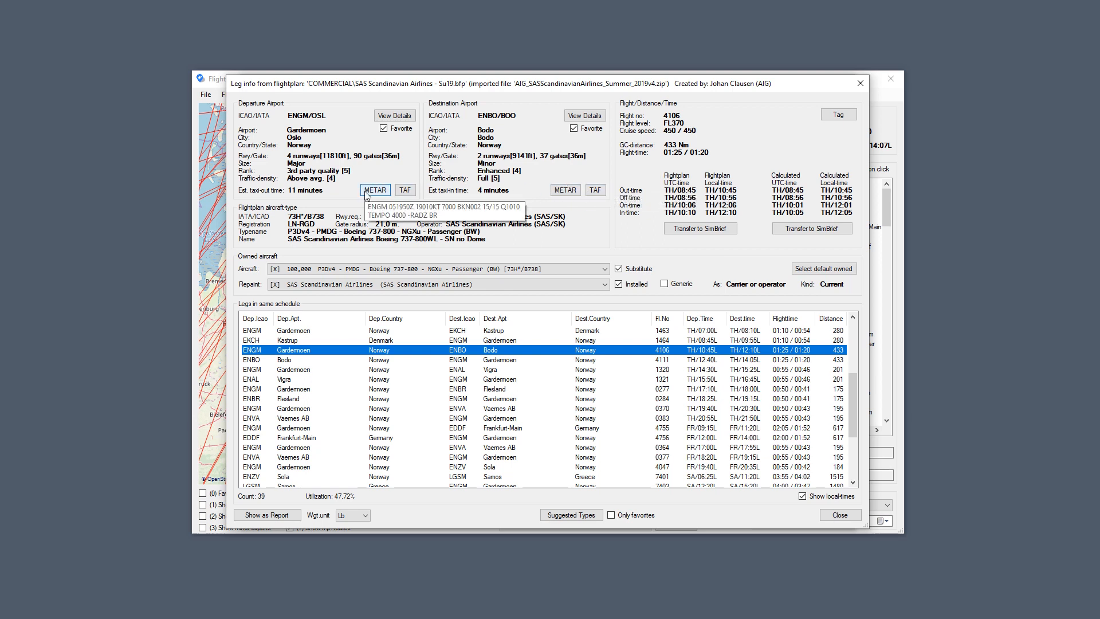
Select the Flesland to Gardermoen leg, flight 0284, show its report, and highlight the departure airport's METAR and TAF.
click(291, 400)
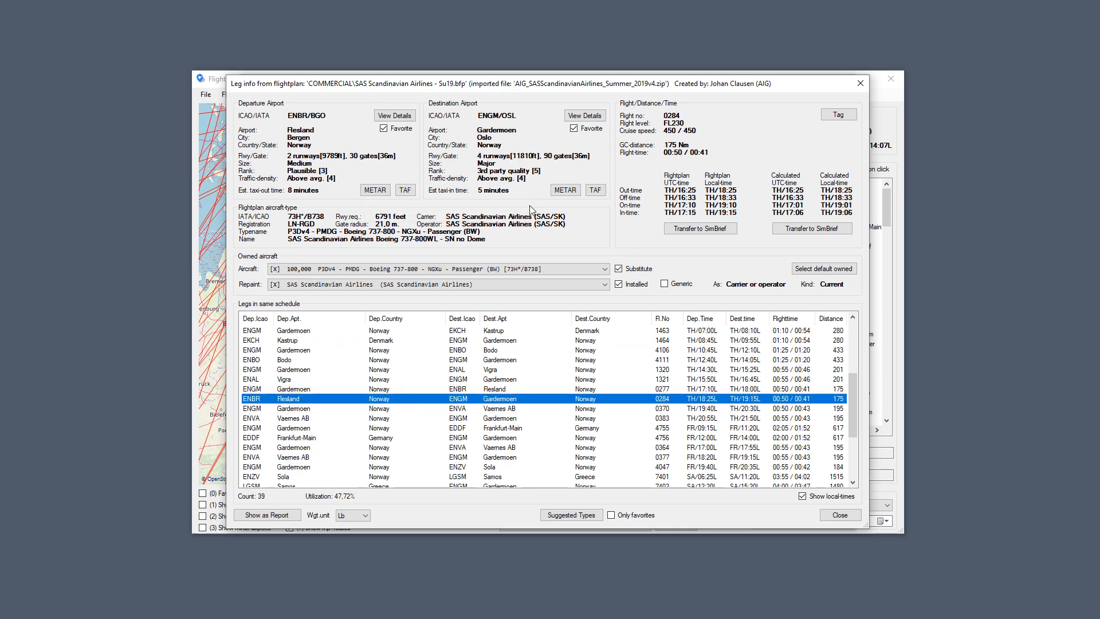
click(284, 515)
scroll(470, 375, down, 6)
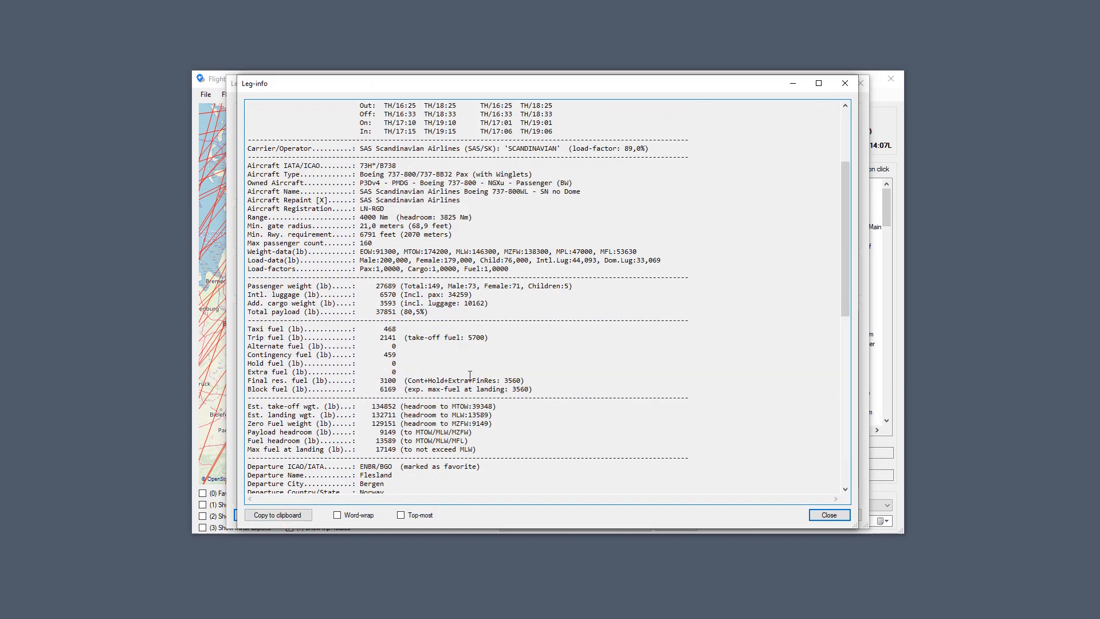
scroll(469, 375, down, 11)
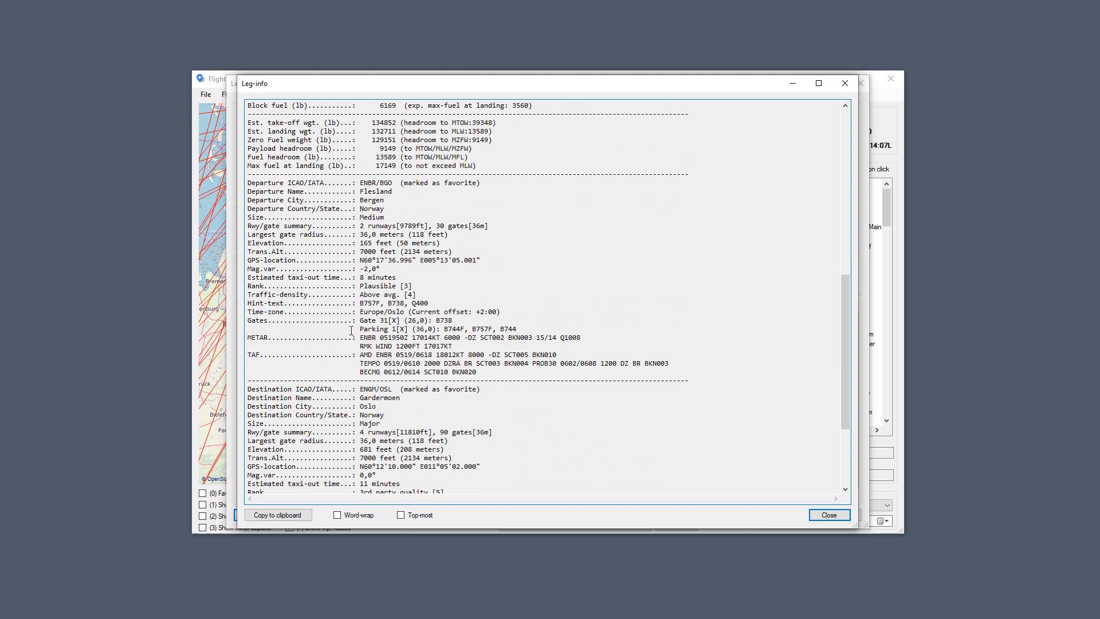
drag(359, 333, 640, 373)
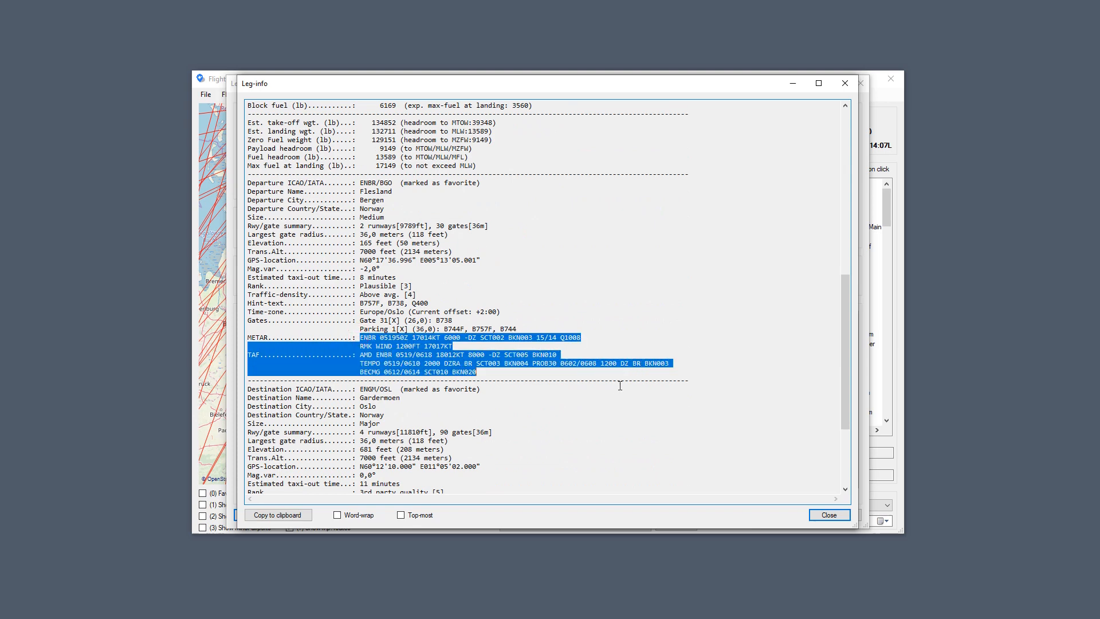
Highlight the maximum passenger count and the carrier's load factor in the report.
scroll(616, 387, up, 6)
scroll(616, 387, up, 3)
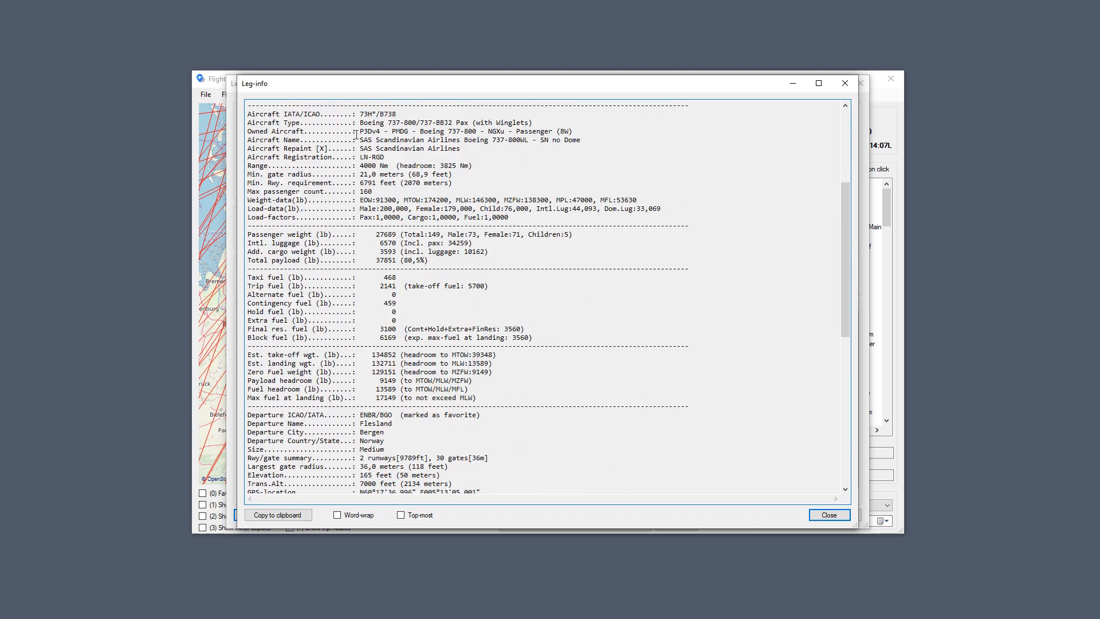
double_click(364, 191)
scroll(489, 312, up, 3)
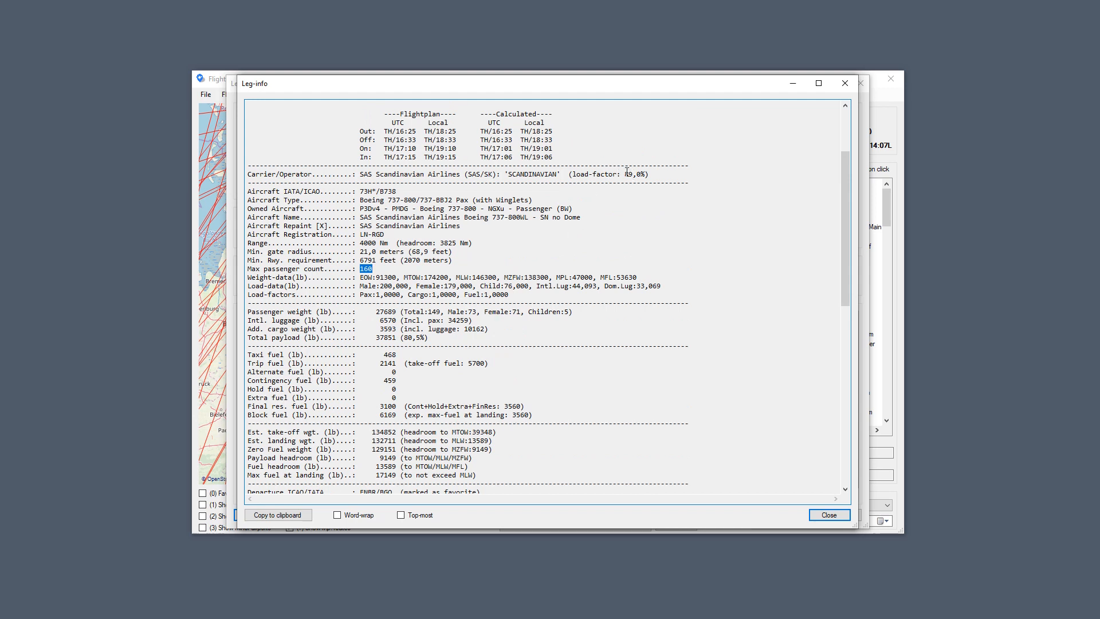
drag(624, 174, 640, 174)
click(370, 268)
drag(571, 174, 646, 174)
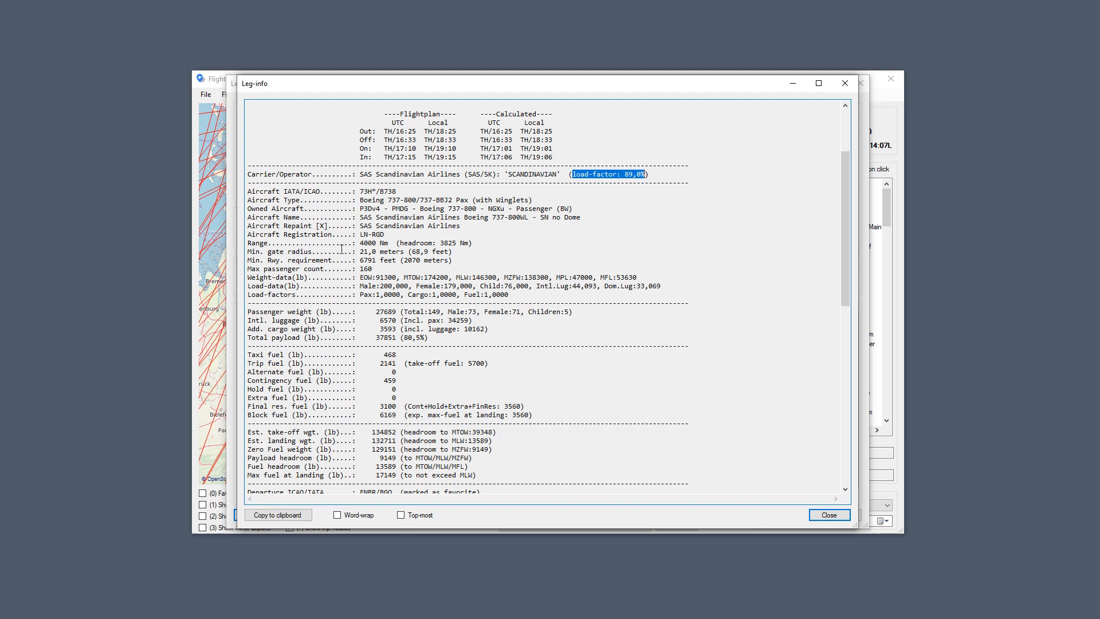
Highlight the total and male passenger counts, the male, female and child load data, and the passenger weight.
scroll(459, 283, down, 2)
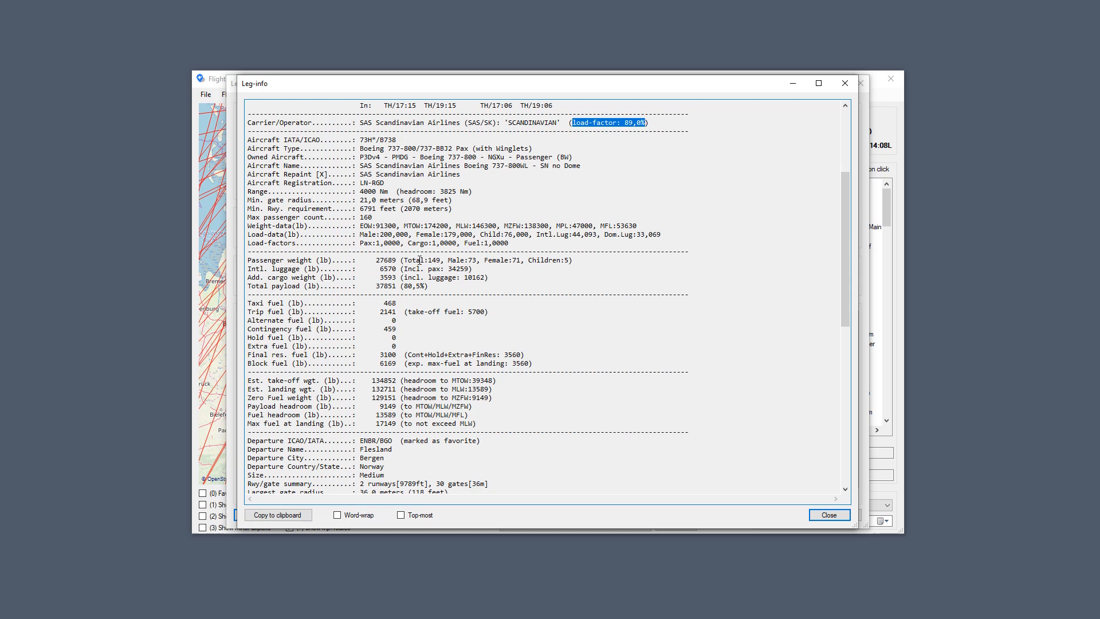
drag(428, 260, 441, 260)
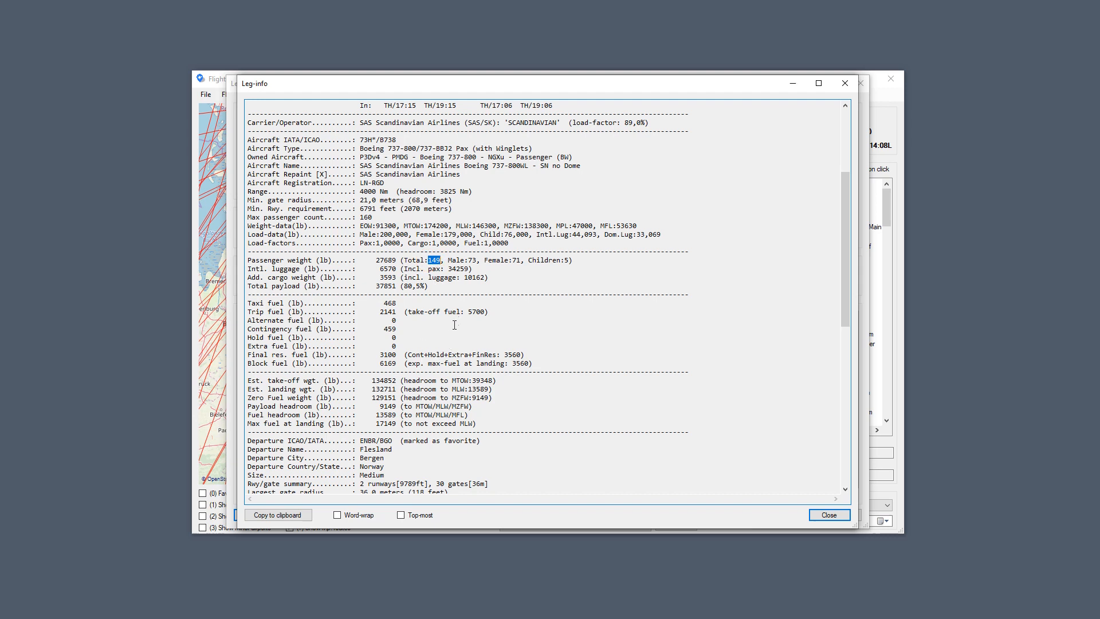
drag(468, 260, 477, 260)
click(515, 260)
drag(357, 234, 533, 234)
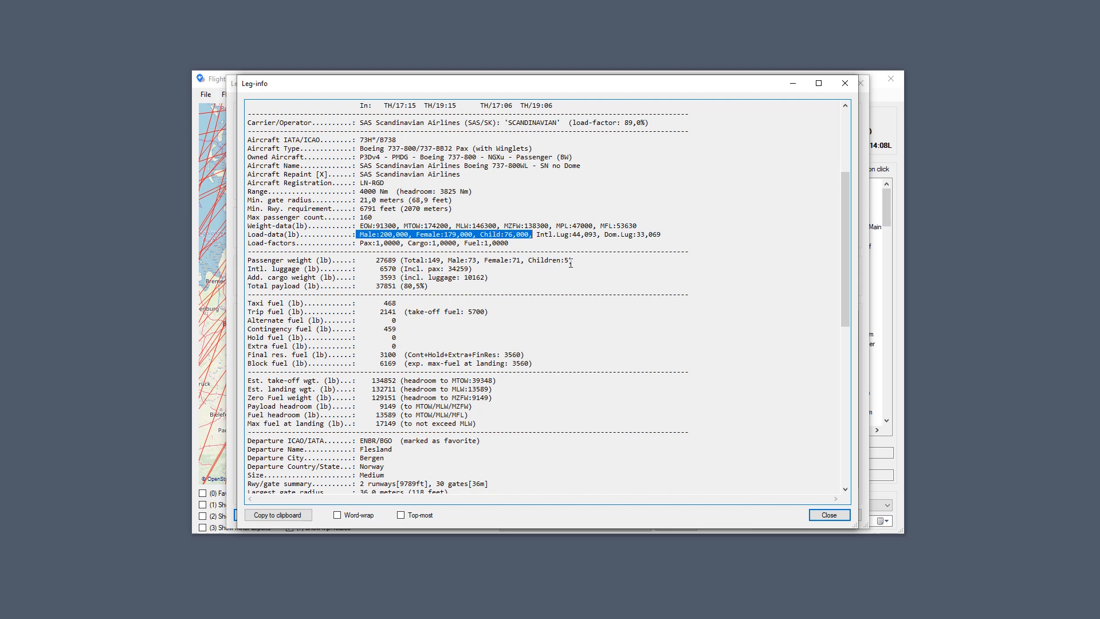
drag(375, 260, 396, 261)
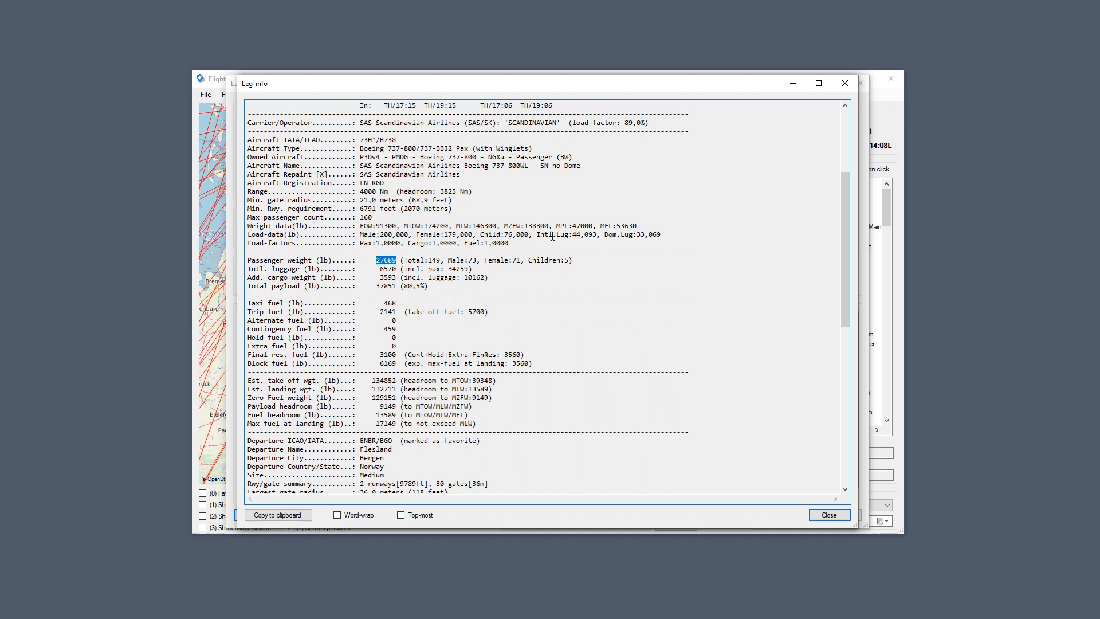
Highlight the international and domestic luggage weights in the load data and the leg's international luggage weight.
drag(540, 235, 662, 230)
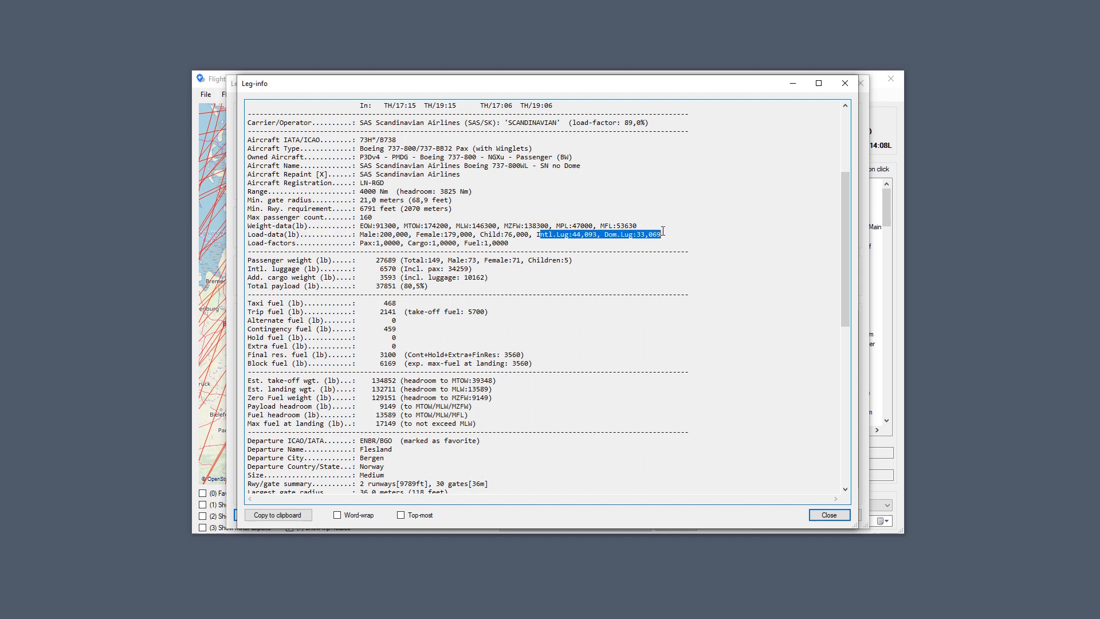
drag(536, 234, 662, 245)
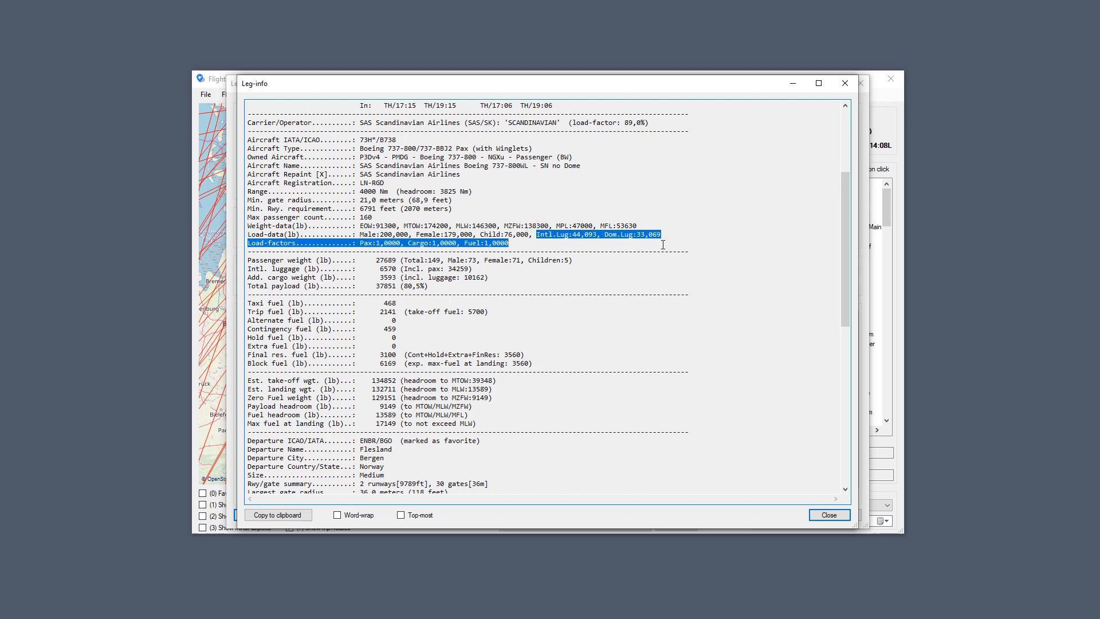
click(561, 235)
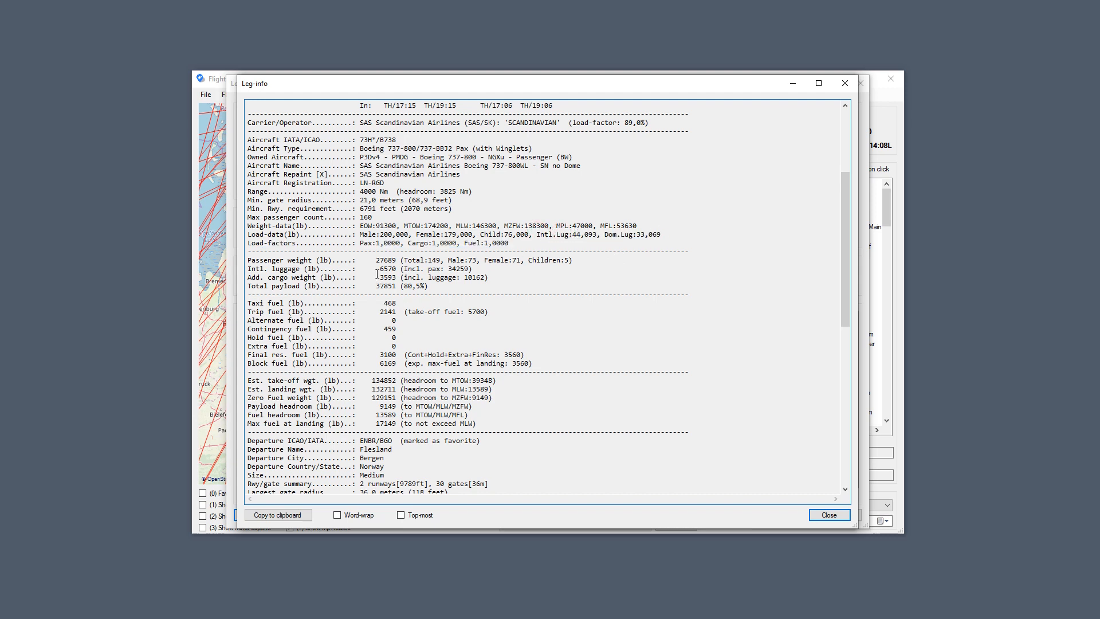
drag(383, 269, 396, 268)
click(561, 233)
click(581, 234)
Examine the passenger, luggage, additional cargo and total payload weights against the maximum payload (MPL) in the weight data.
click(384, 260)
click(387, 268)
click(388, 277)
drag(374, 286, 395, 287)
drag(404, 284, 421, 282)
drag(573, 220, 596, 235)
click(579, 225)
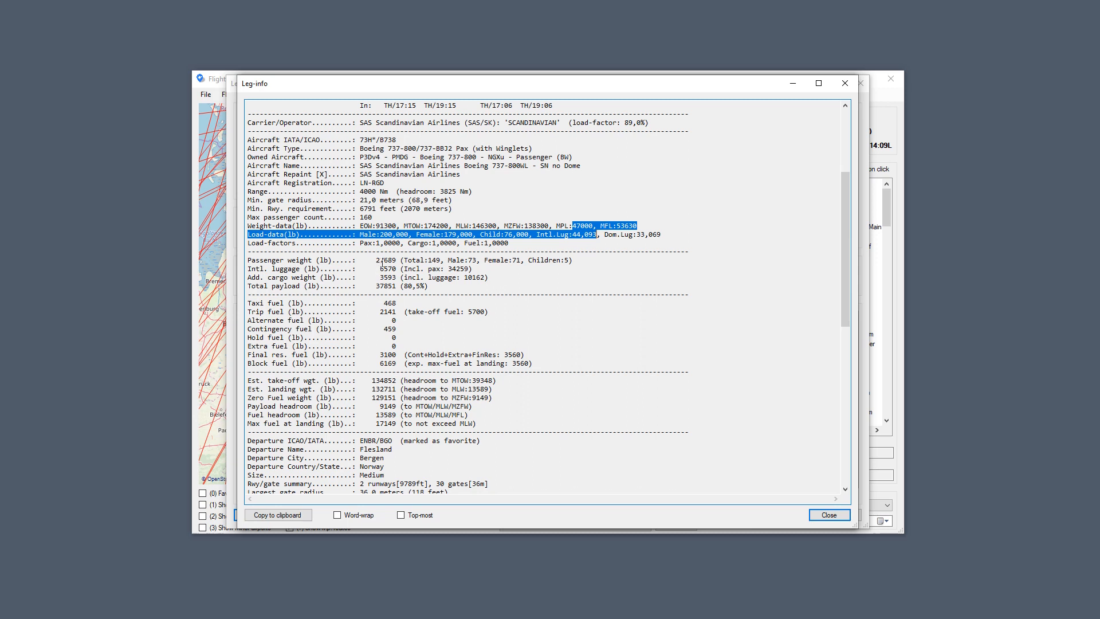
Highlight the luggage weight including passengers and the additional cargo weight including luggage.
mouse_move(448, 268)
mouse_down()
mouse_move(483, 268)
mouse_move(456, 268)
mouse_up()
double_click(450, 268)
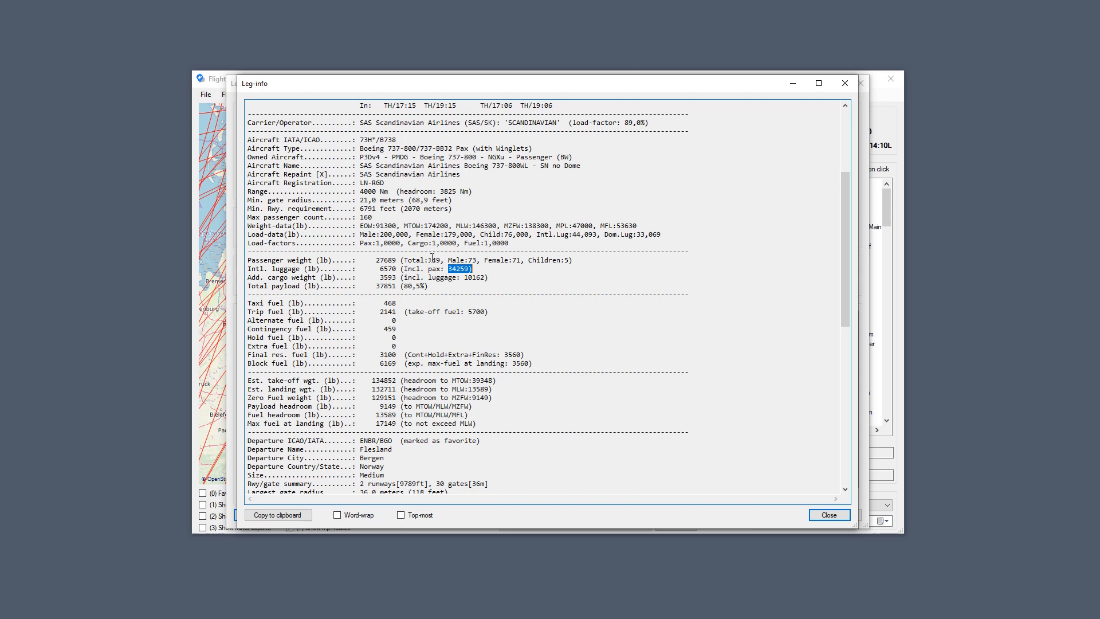
drag(464, 278, 485, 278)
Highlight the leg's GC-distance at the start of the report and the trip fuel in the fuel section.
scroll(392, 368, up, 6)
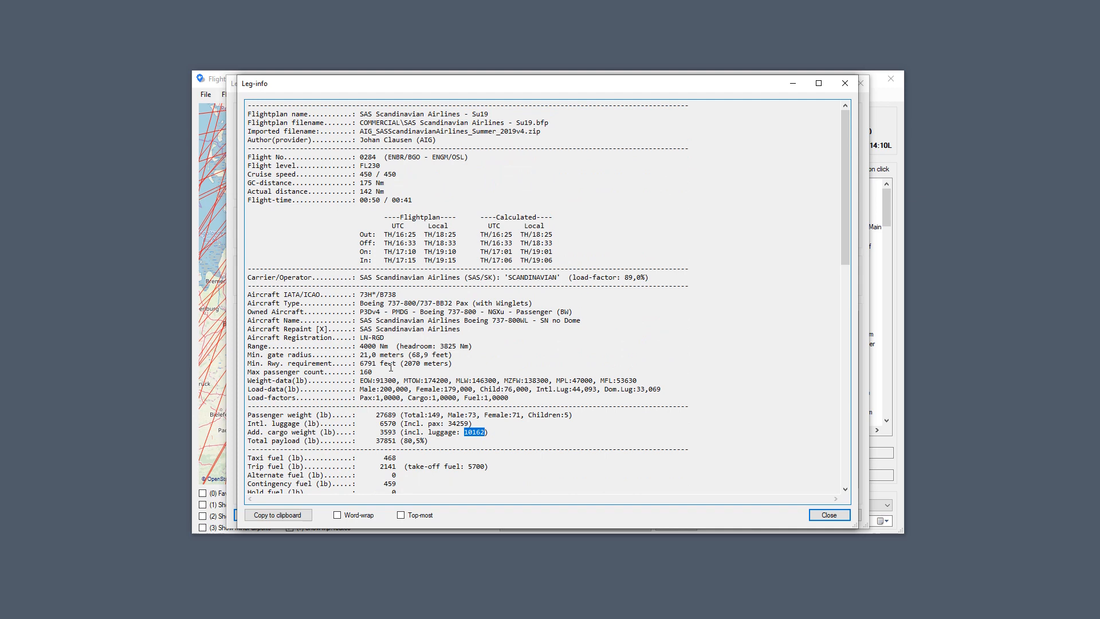
click(248, 182)
drag(360, 182, 367, 182)
scroll(312, 309, down, 4)
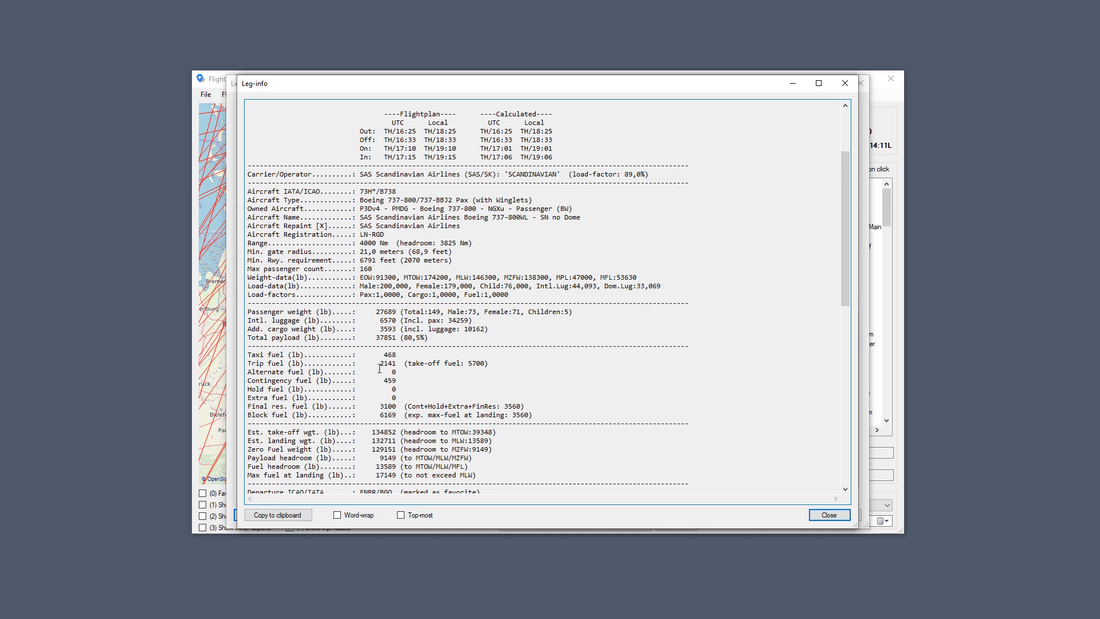
double_click(380, 364)
Highlight the taxi fuel and the departure airport's estimated taxi-out time.
drag(380, 355, 396, 357)
click(388, 358)
scroll(410, 368, down, 8)
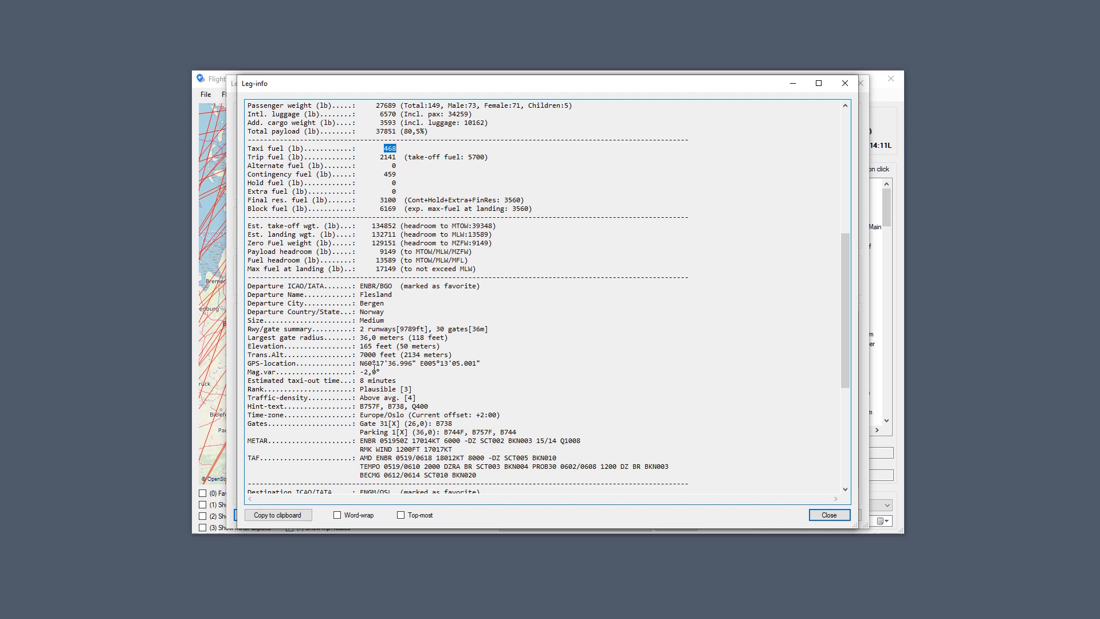
drag(359, 380, 396, 380)
Highlight the fuel values one by one, from taxi, trip and alternate through contingency, hold and extra to final reserve fuel.
scroll(513, 381, up, 3)
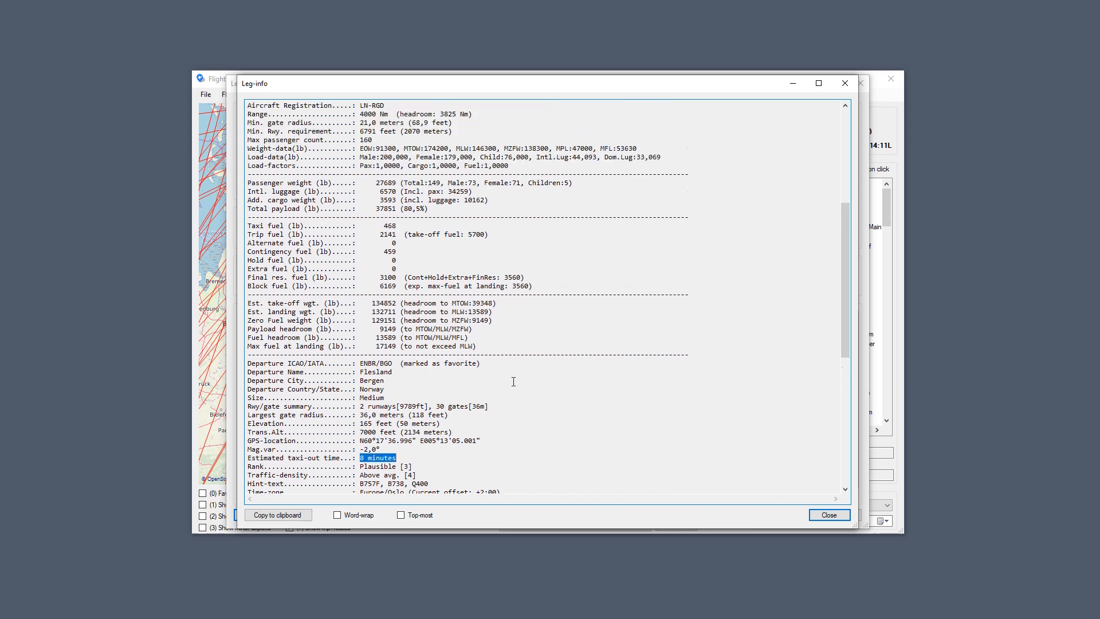
click(387, 223)
click(390, 223)
double_click(386, 225)
double_click(389, 225)
double_click(388, 234)
double_click(393, 243)
drag(384, 253, 395, 252)
drag(392, 267, 393, 260)
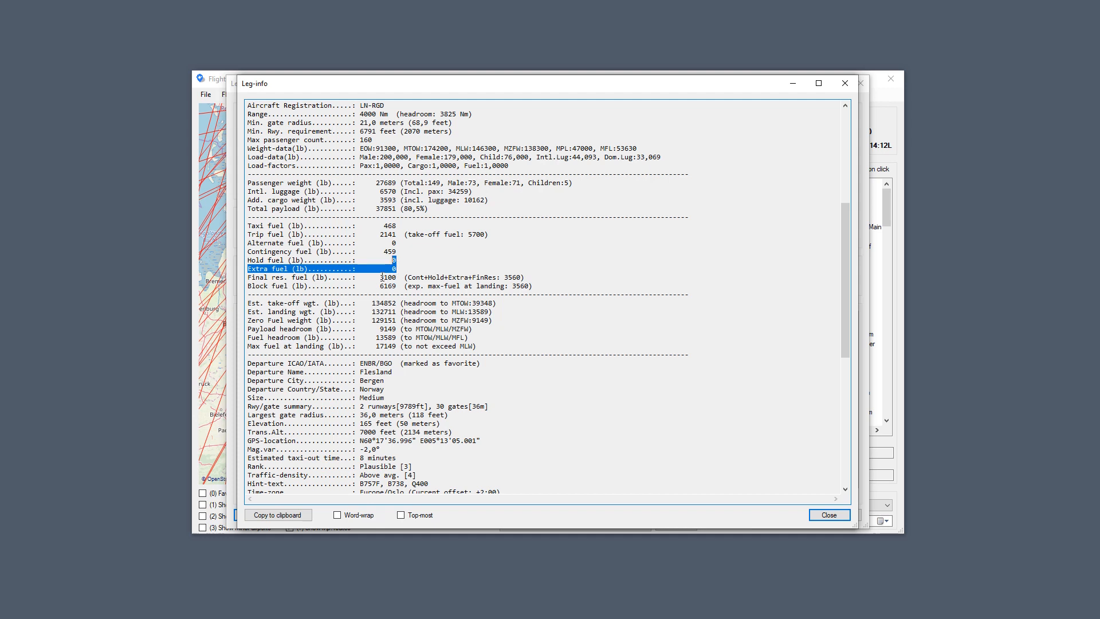
double_click(383, 277)
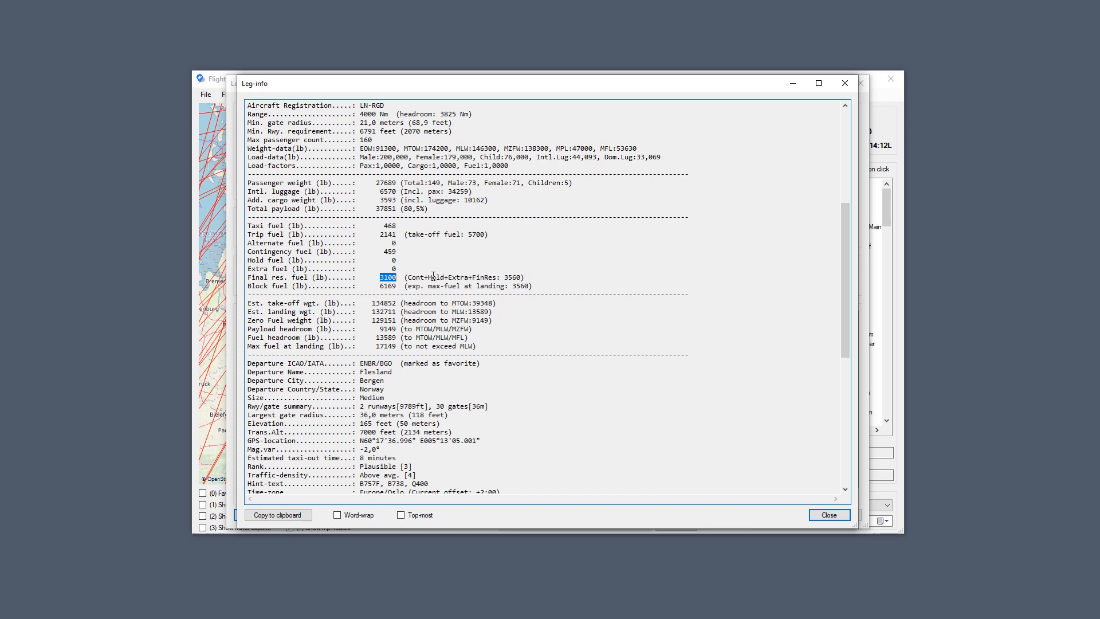
Highlight the block fuel and the expected maximum fuel at landing in the fuel section.
click(507, 276)
drag(383, 290, 398, 286)
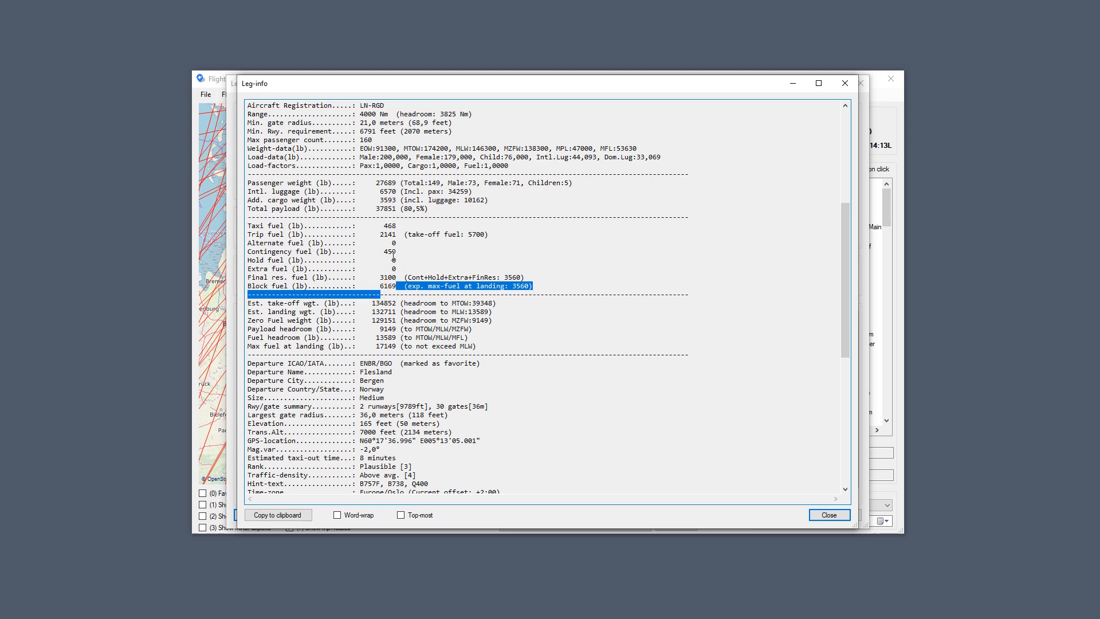
click(389, 288)
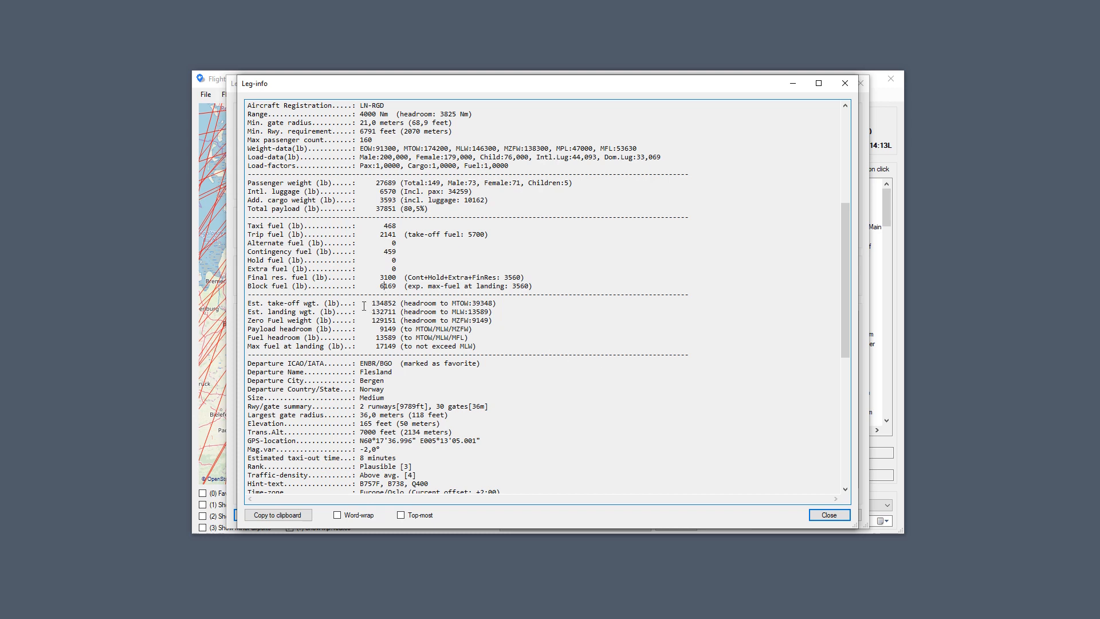
Highlight the estimated take-off weight, point out the taxi and block fuel behind it, and its headroom to MTOW.
drag(371, 306, 398, 301)
click(389, 300)
click(383, 206)
click(383, 285)
double_click(389, 226)
click(478, 303)
click(433, 148)
click(483, 303)
Highlight the estimated landing weight, the taxi and trip fuel deducted for it, and its headroom to MLW.
drag(371, 311, 396, 313)
click(384, 226)
click(385, 233)
click(393, 242)
double_click(384, 312)
click(473, 311)
click(482, 312)
Highlight the zero fuel weight and its headroom to MZFW.
drag(372, 319, 397, 318)
click(478, 321)
click(384, 329)
double_click(476, 320)
Point out the payload headroom, fuel headroom and maximum fuel at landing, comparing the last with the block fuel.
click(386, 321)
click(390, 328)
click(418, 330)
click(460, 329)
click(384, 337)
click(385, 346)
click(388, 285)
click(462, 343)
Close the leg report, leg details and route info windows to return to the route map.
click(846, 83)
click(855, 86)
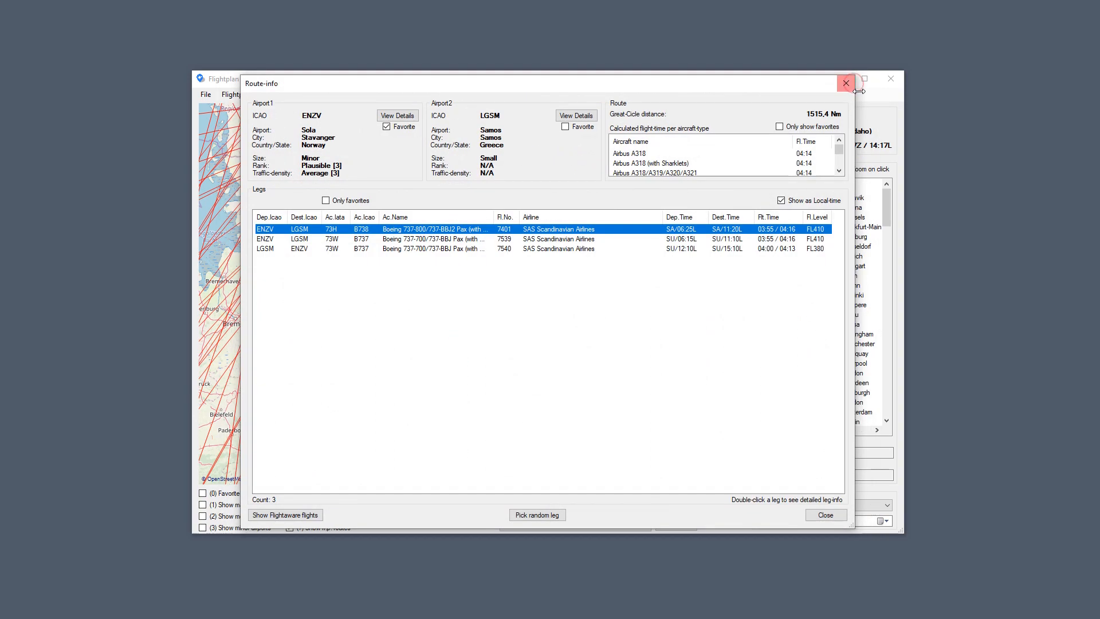
click(851, 85)
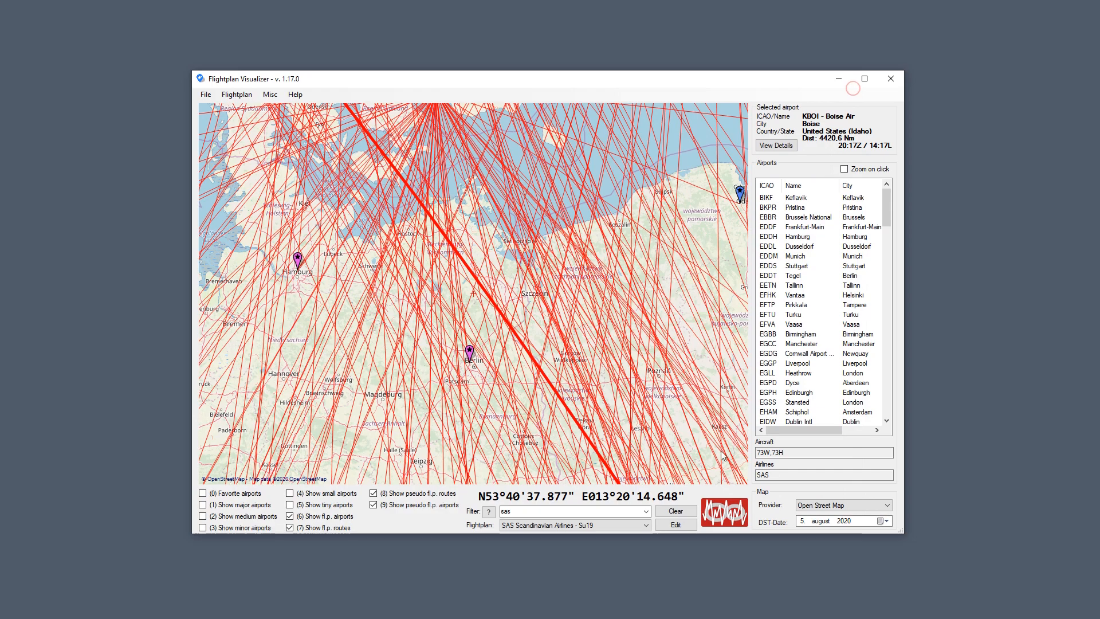
click(669, 527)
key(Escape)
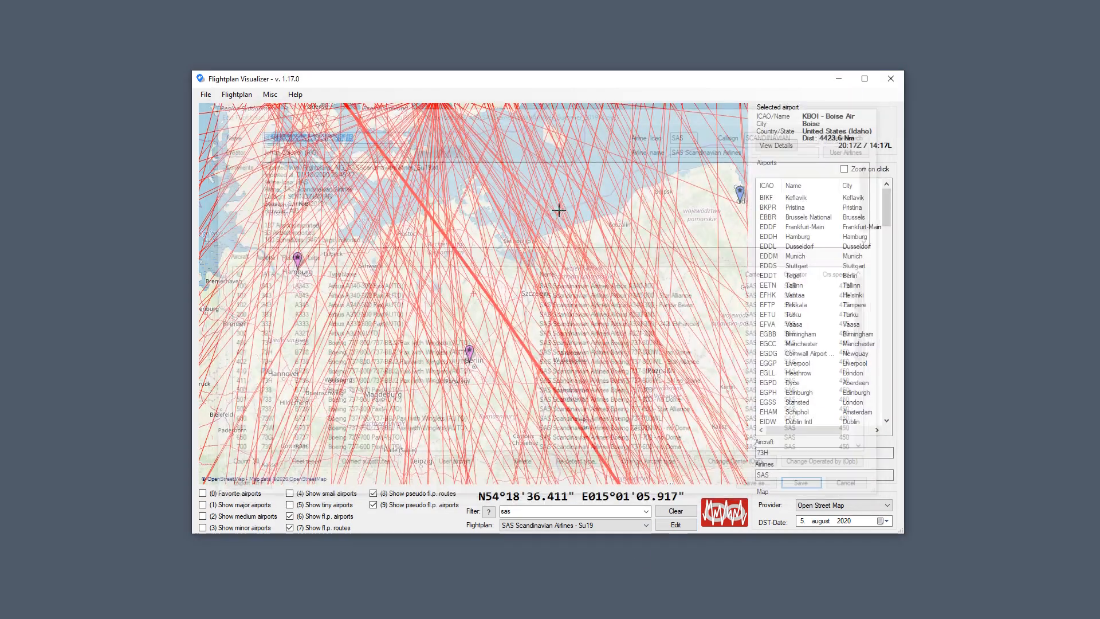
Reset the leg search criteria and select all aircraft types matching the filter 747.
mouse_move(545, 230)
key(ctrl+f)
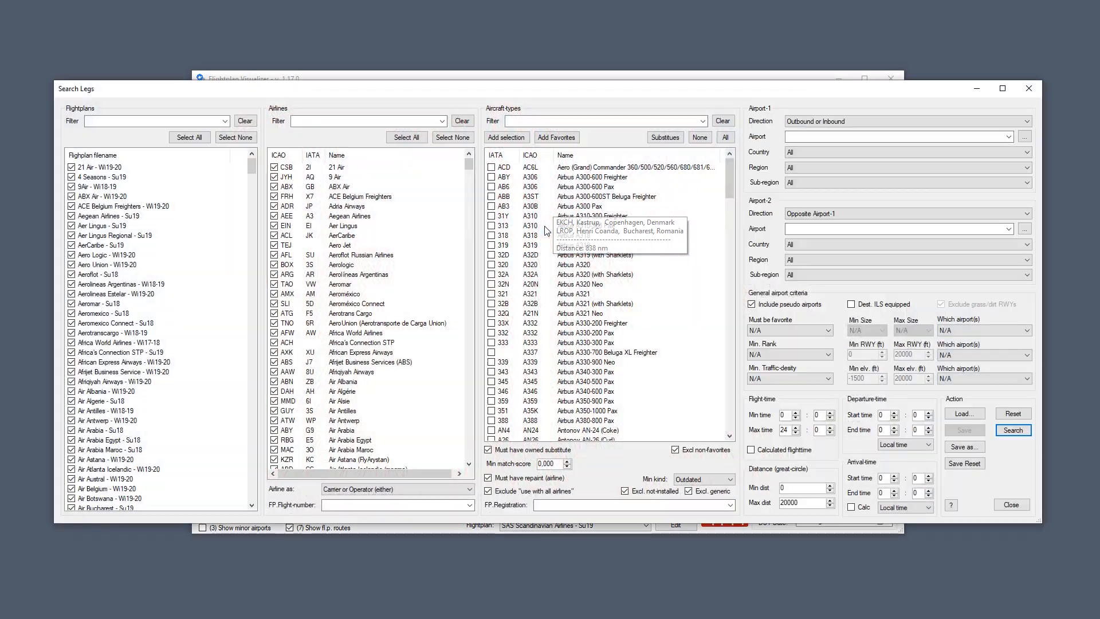
click(1025, 417)
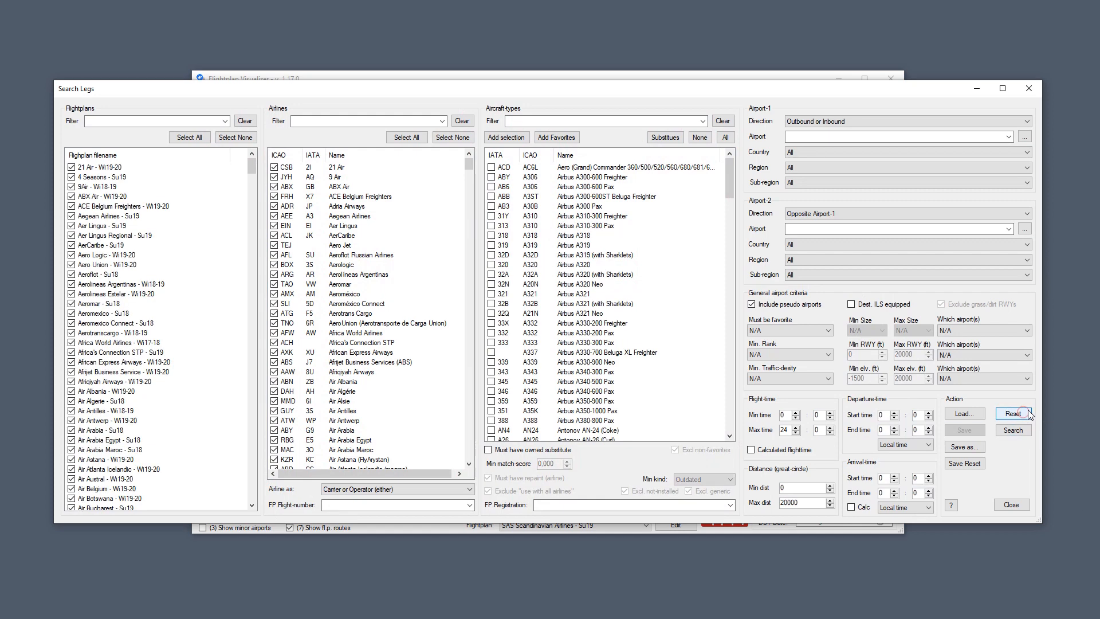
click(630, 122)
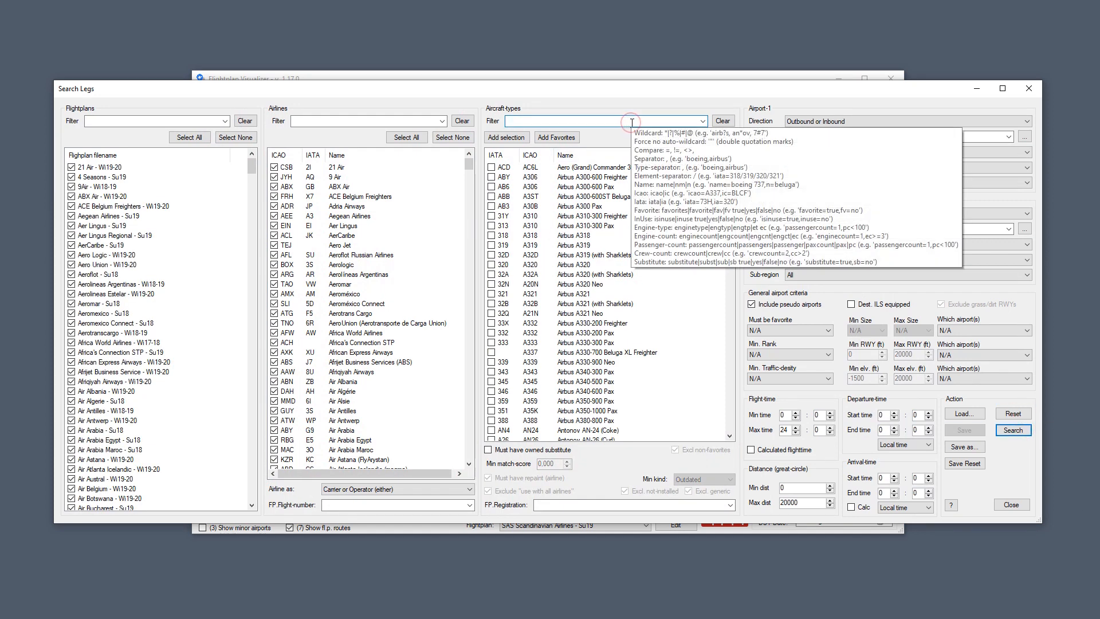
text(747)
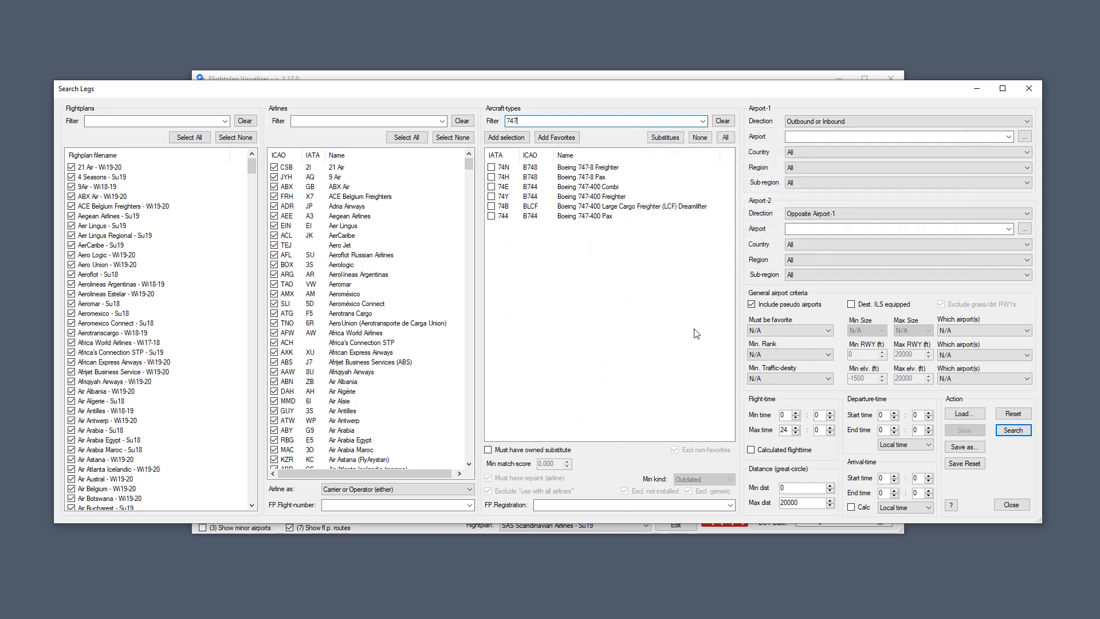
click(491, 167)
click(491, 177)
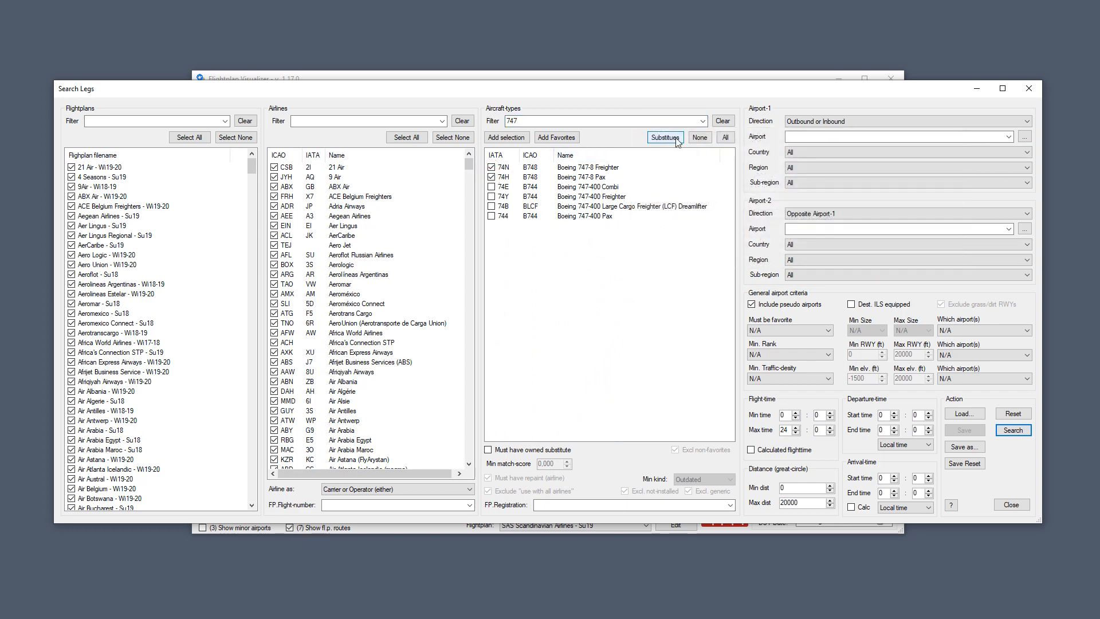
click(725, 138)
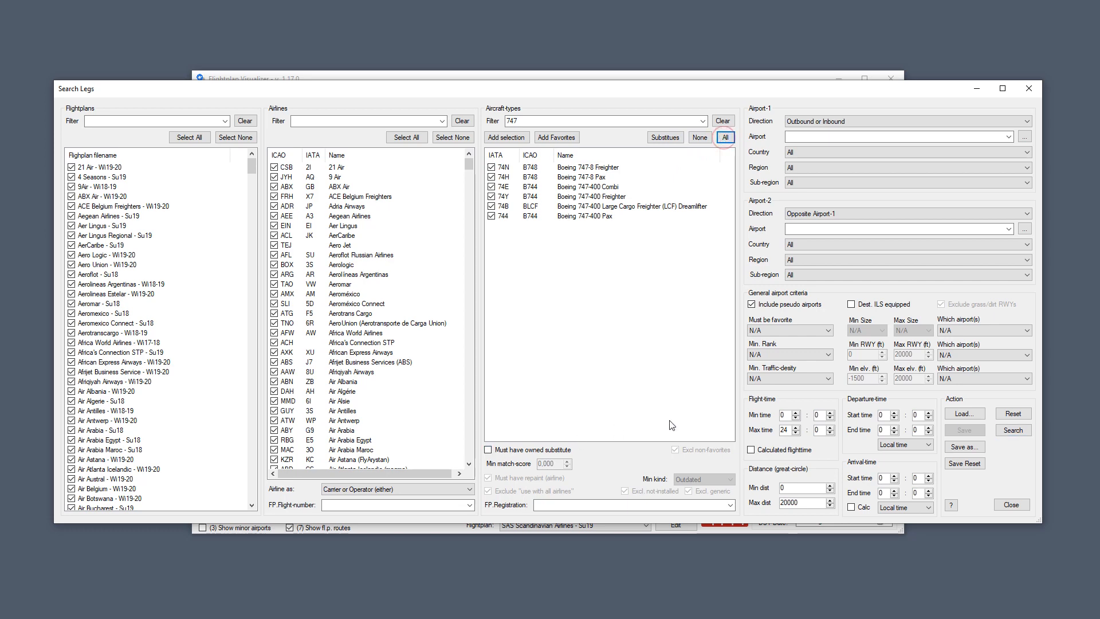
Run the leg search and show the found routes on the map.
click(1013, 430)
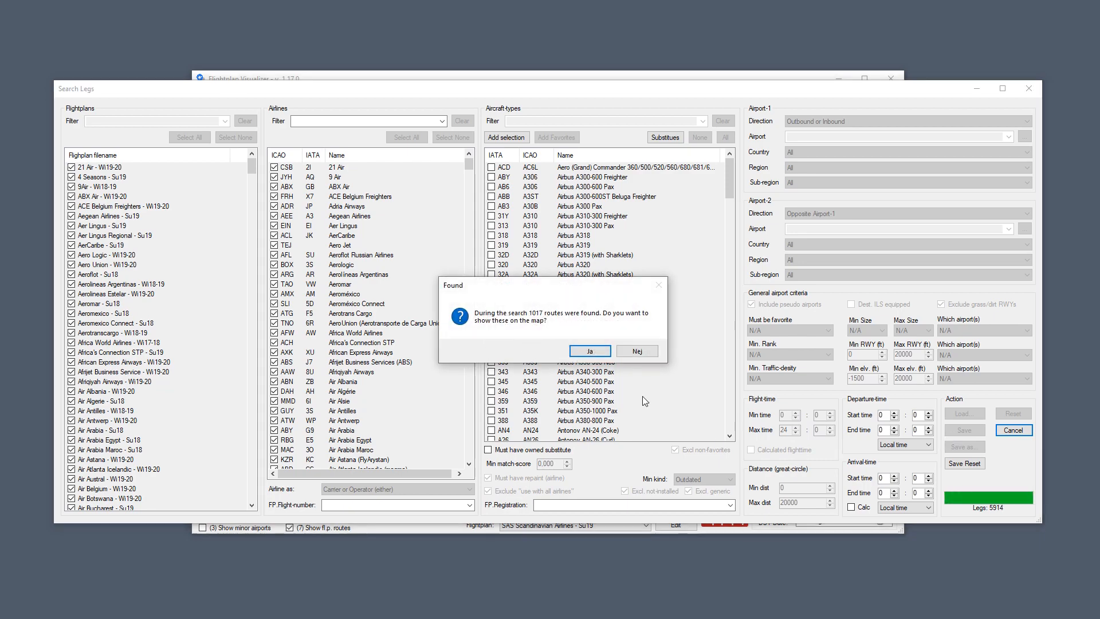
click(590, 355)
scroll(473, 293, down, 2)
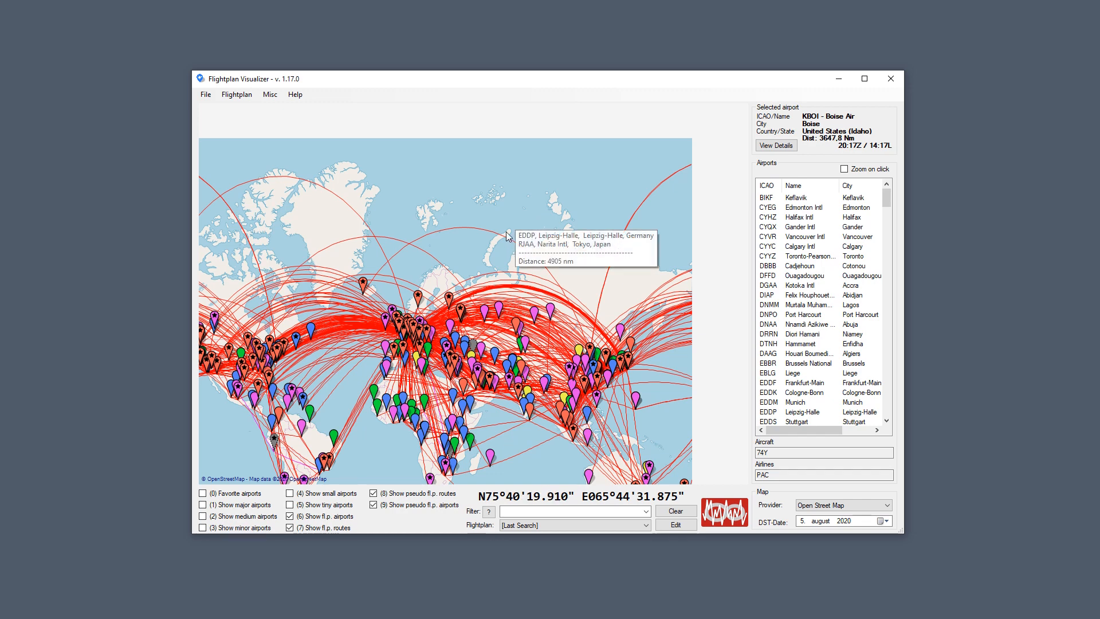
View the route info for BIKF-ZSPD and open the text report of its Cargolux Boeing 747-400 Freighter leg.
right_click(471, 229)
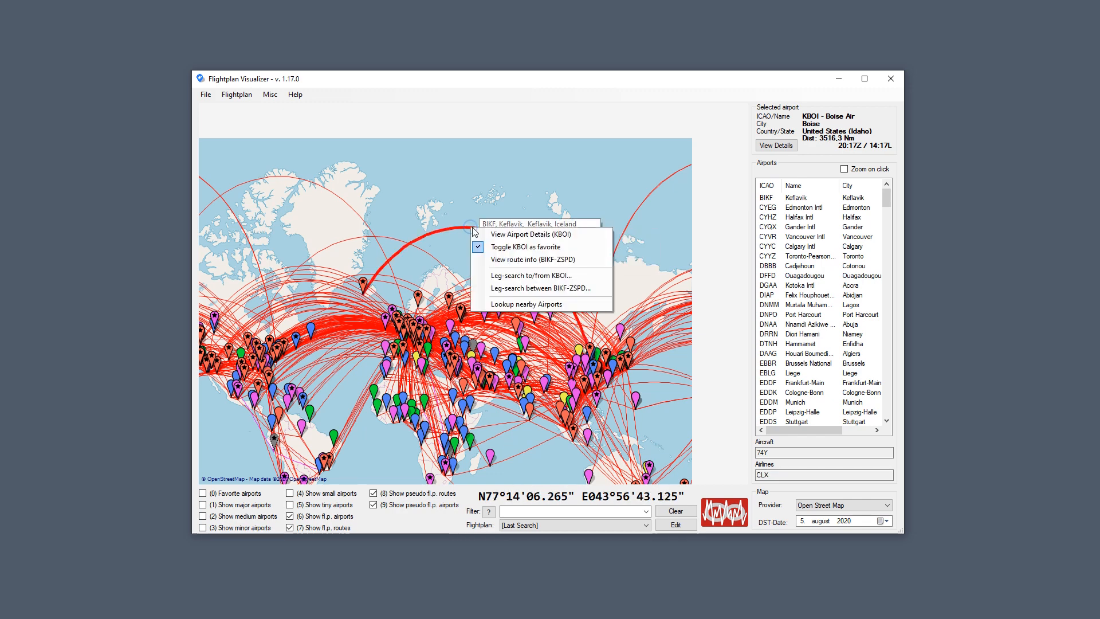
click(499, 262)
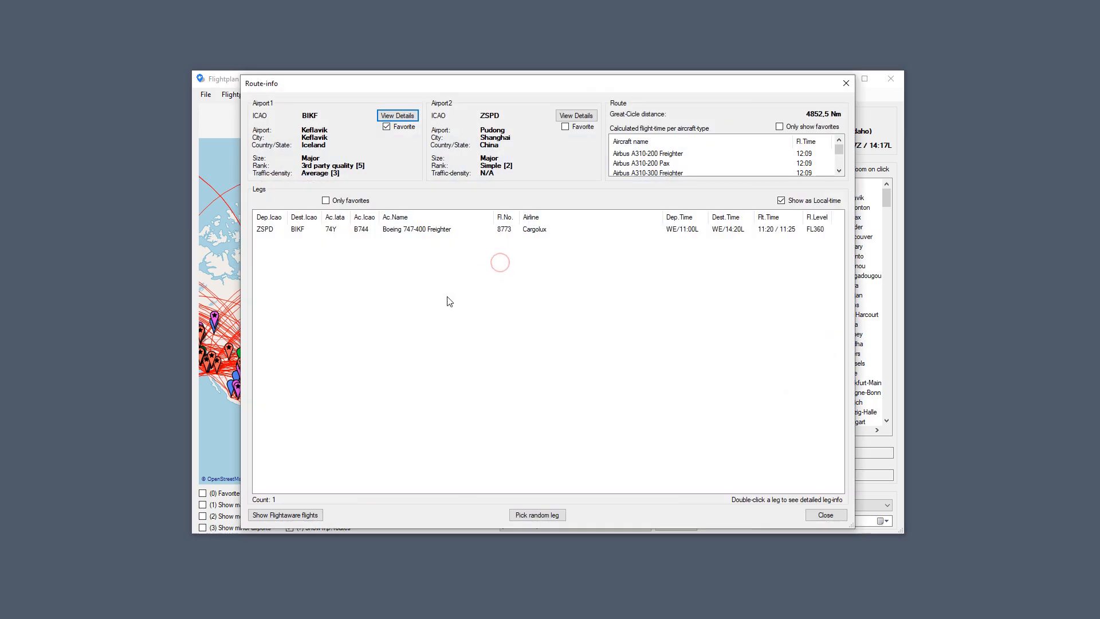
double_click(431, 229)
click(276, 516)
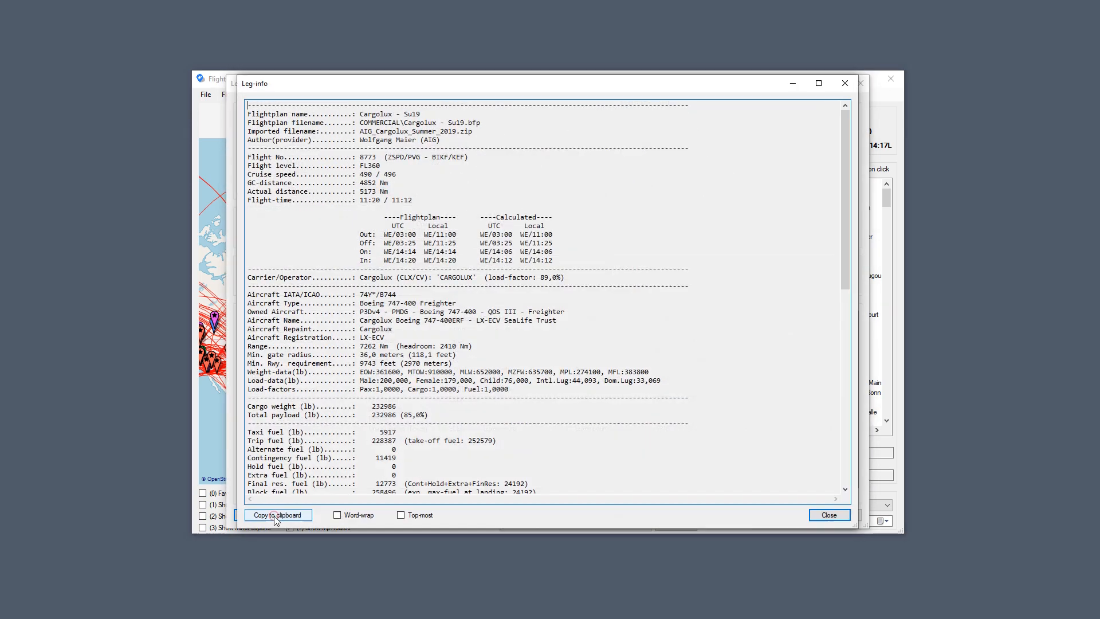
Highlight the maximum fuel at landing with its burn/dump amount, the block fuel, and the aircraft's MLW.
scroll(588, 383, down, 5)
scroll(588, 383, down, 1)
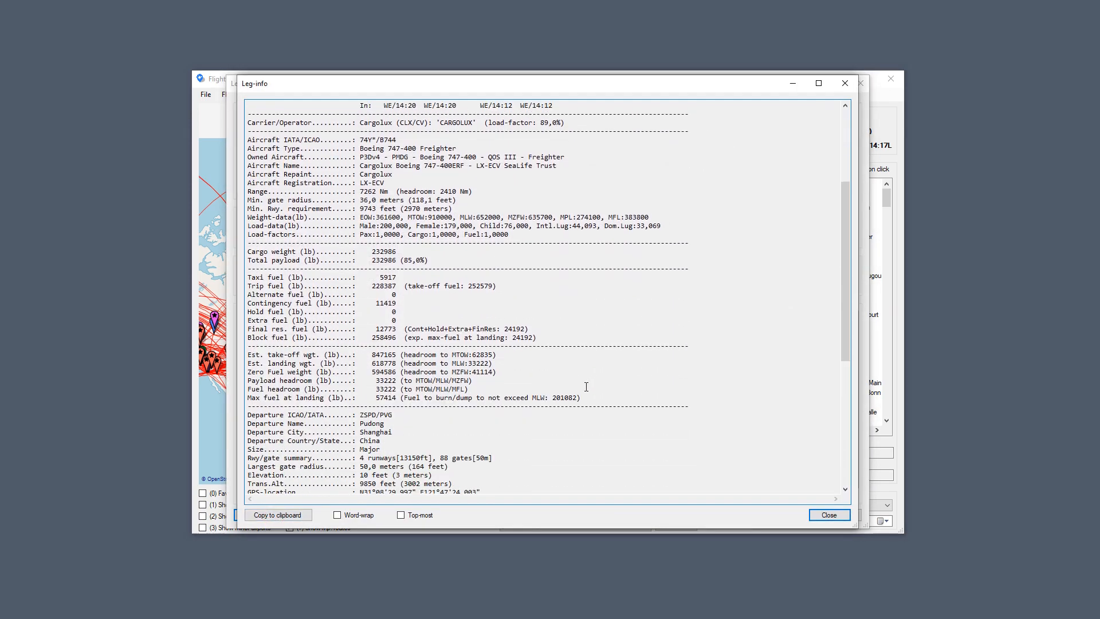
drag(376, 398, 583, 398)
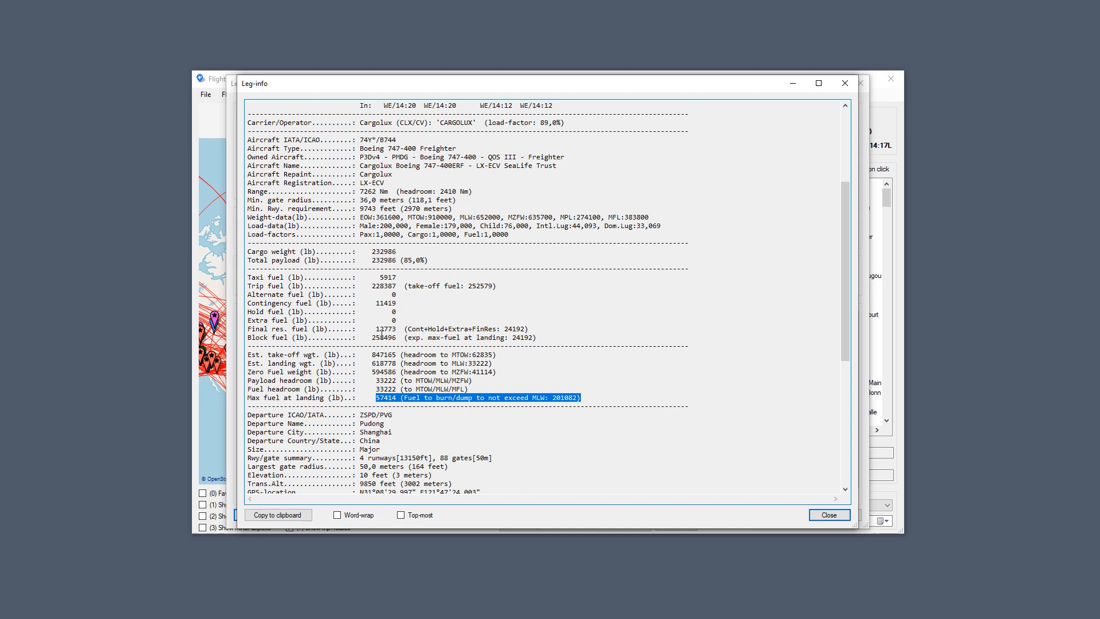
drag(384, 338, 372, 338)
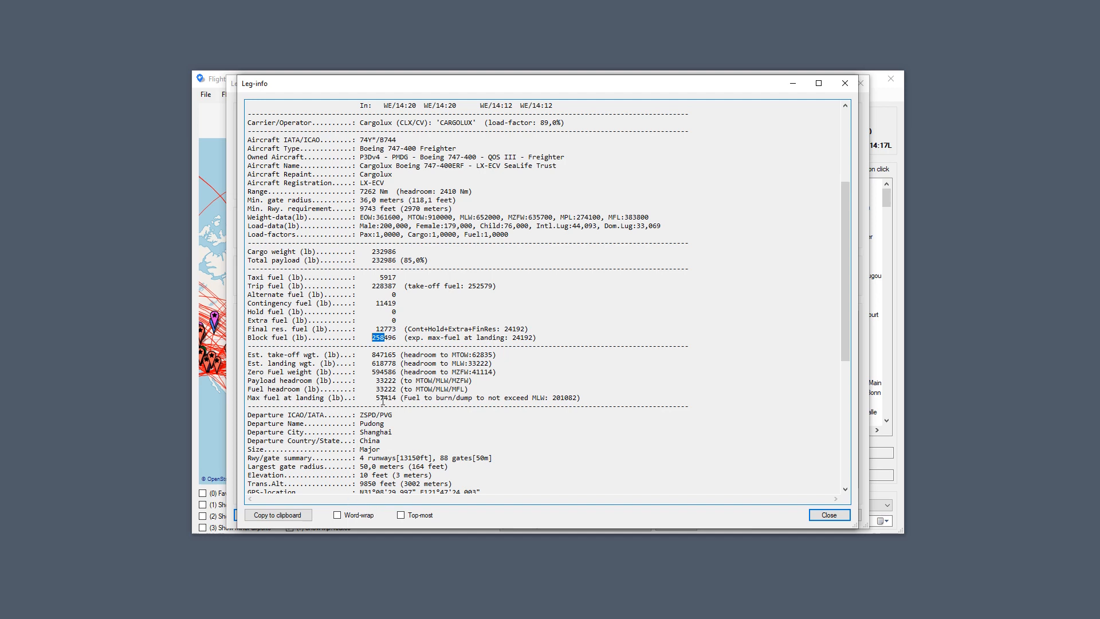
drag(373, 397, 396, 399)
click(563, 397)
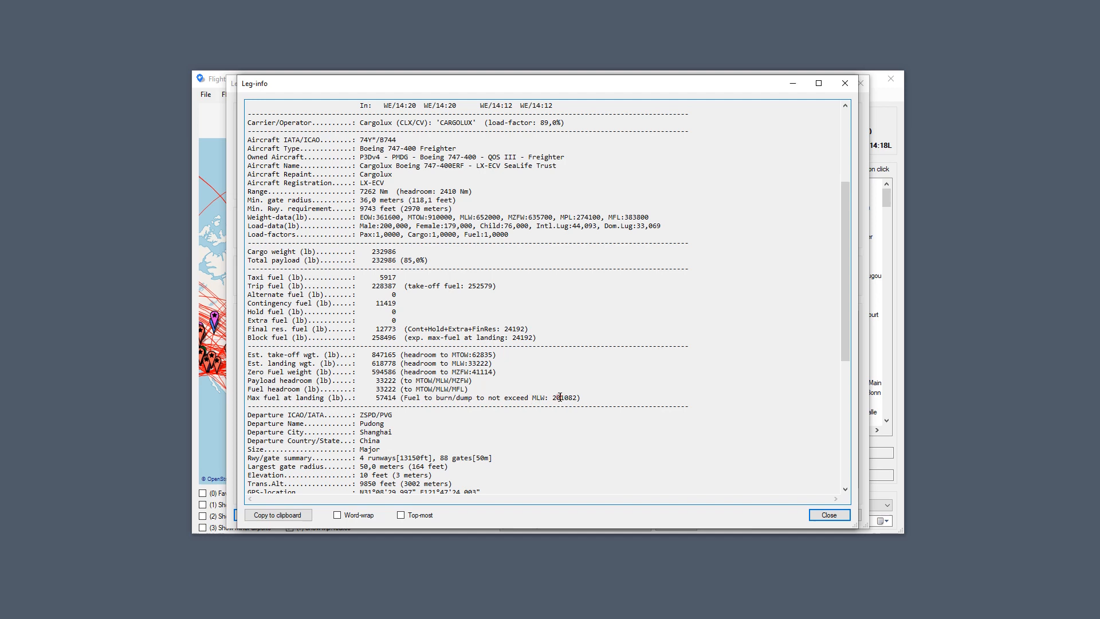
click(559, 396)
drag(476, 218, 496, 217)
Highlight the destination airport's rank, traffic density, hint text, time zone and current offset in the leg report.
scroll(486, 396, down, 7)
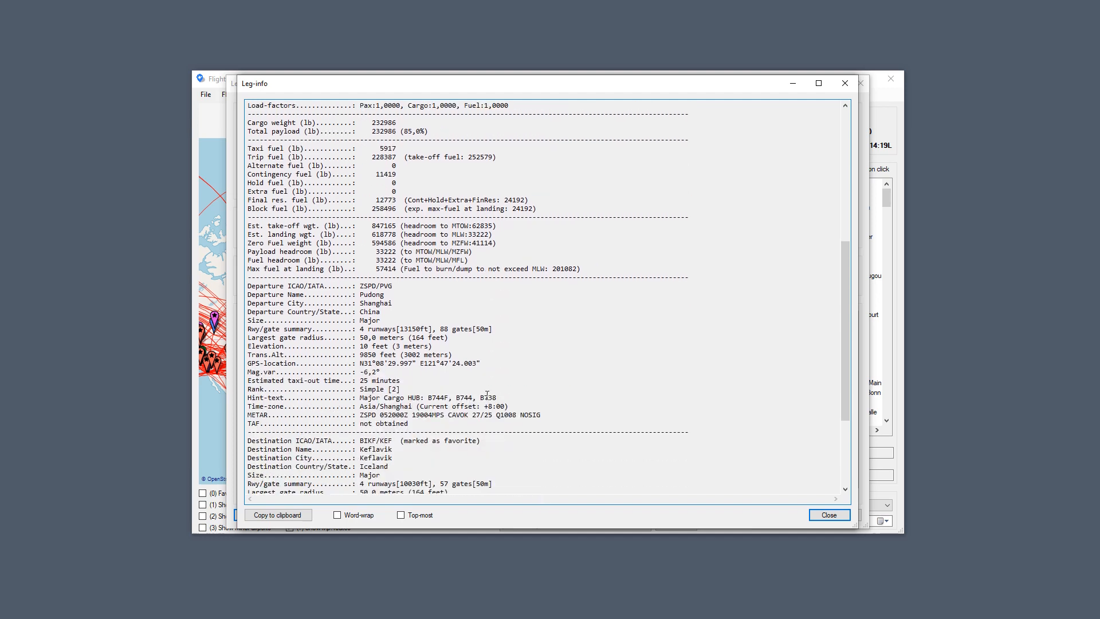
scroll(487, 395, down, 1)
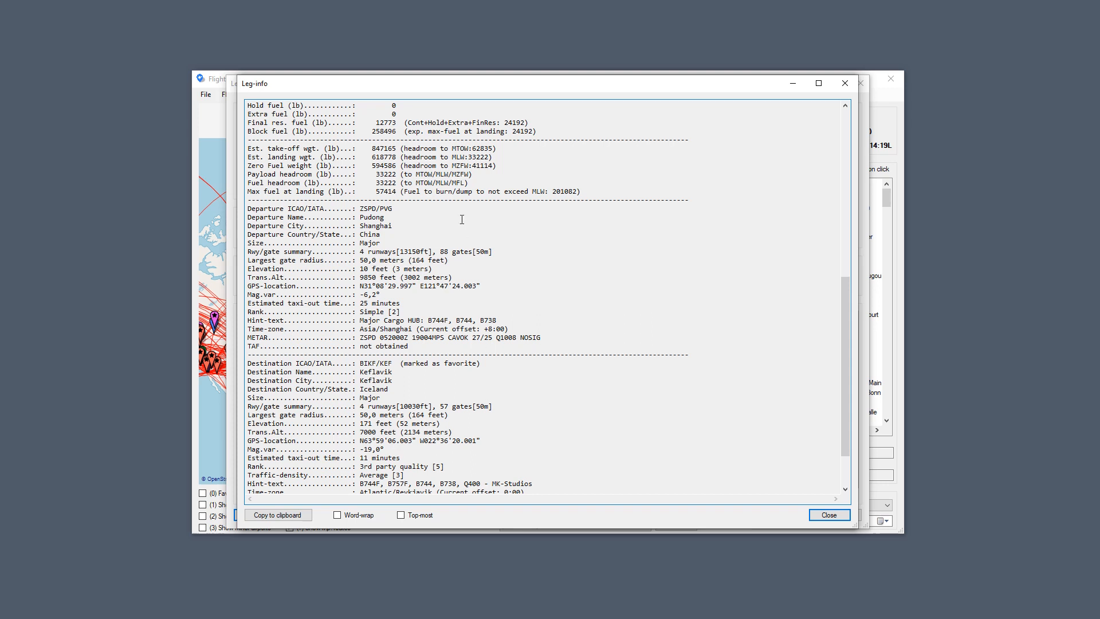
scroll(456, 258, down, 2)
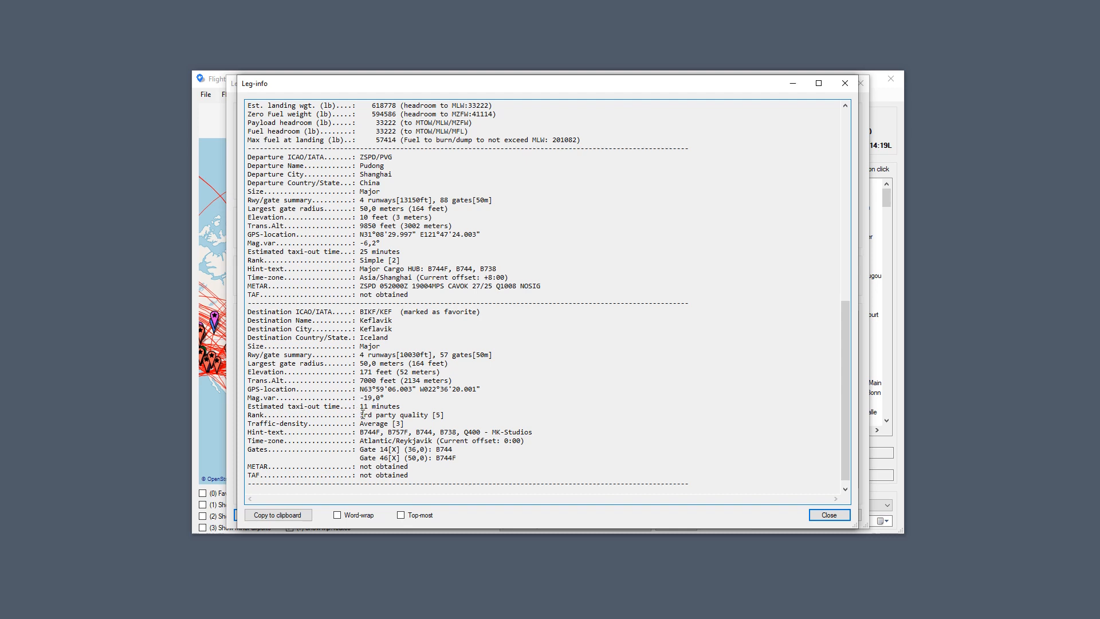
drag(360, 414, 452, 413)
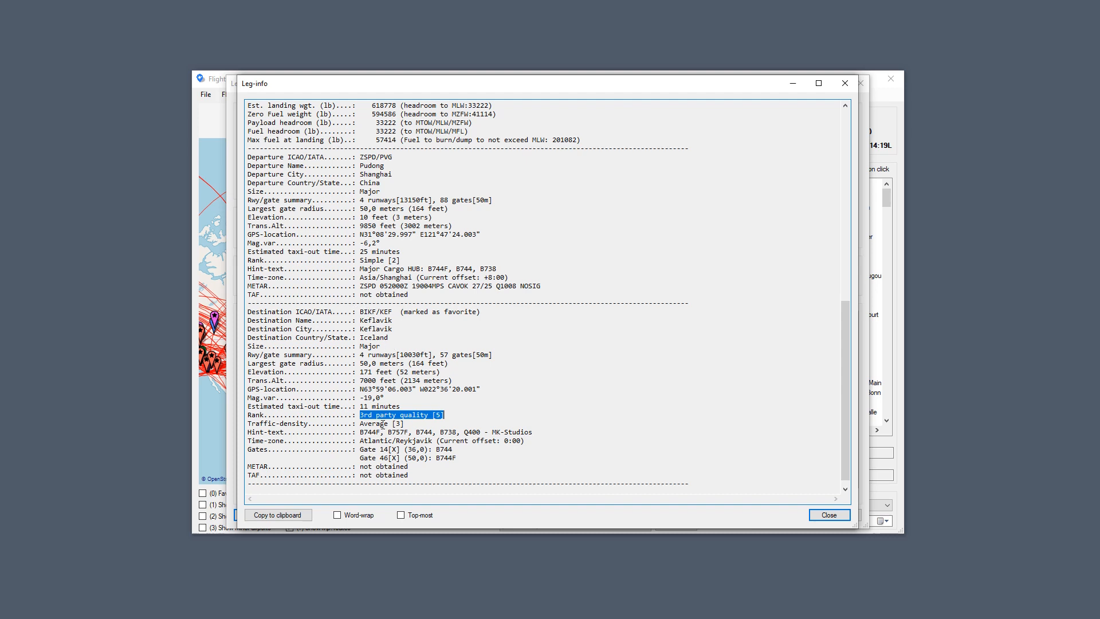
drag(360, 423, 405, 422)
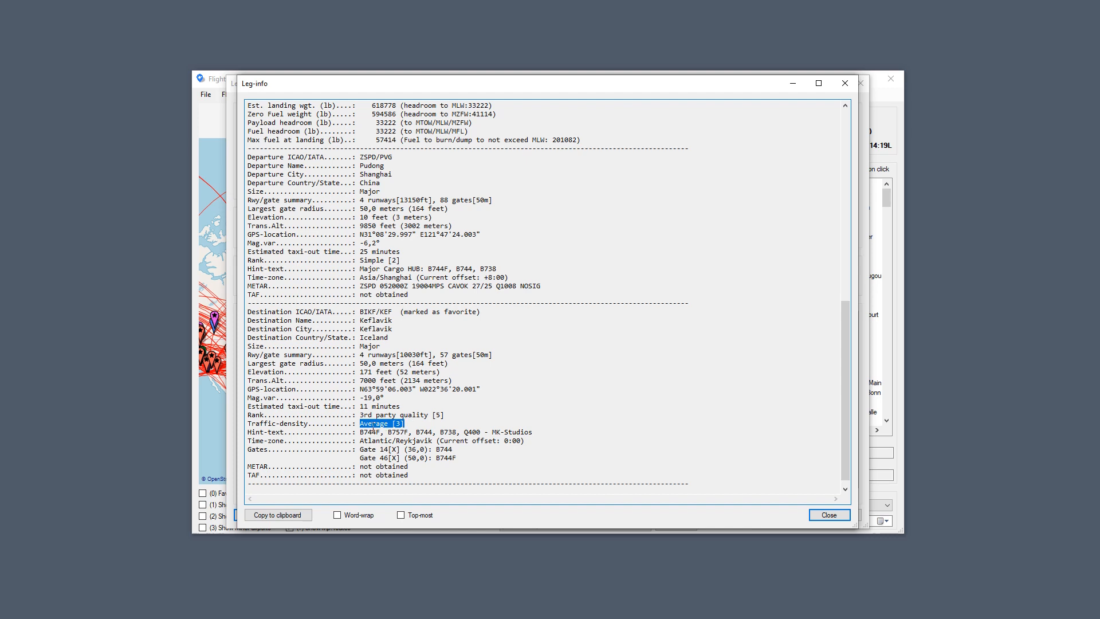
drag(359, 432, 541, 433)
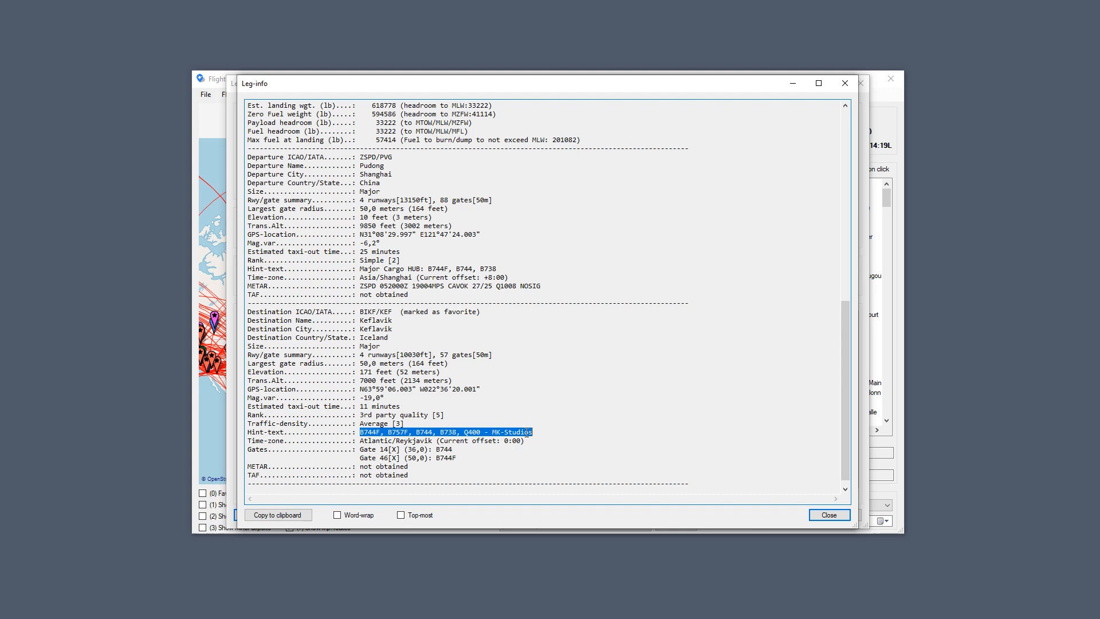
scroll(516, 432, down, 1)
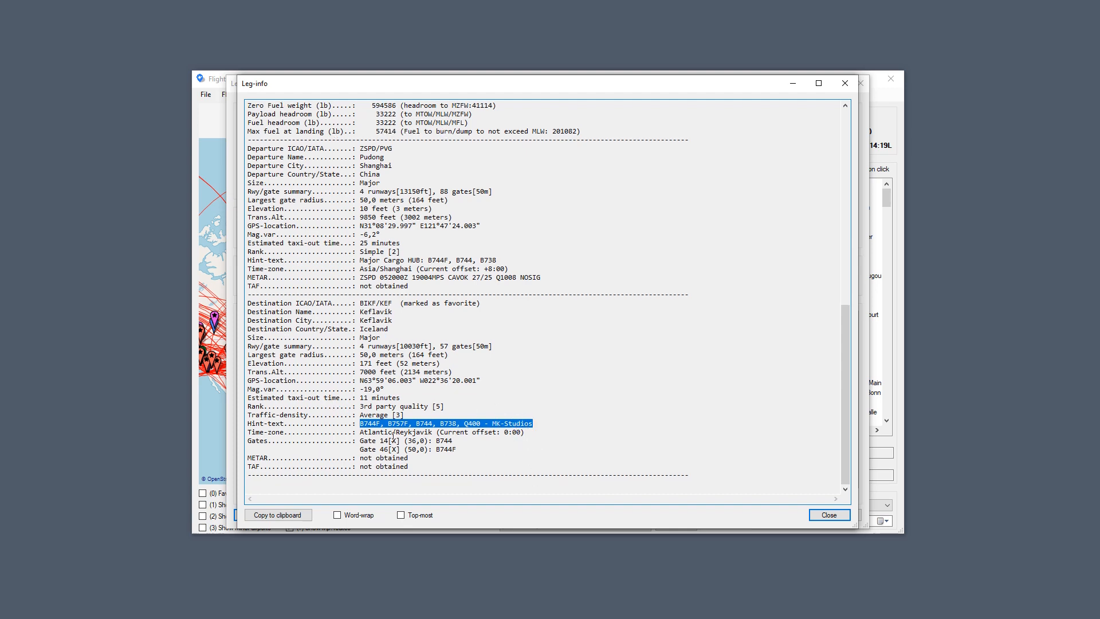
drag(361, 429, 434, 432)
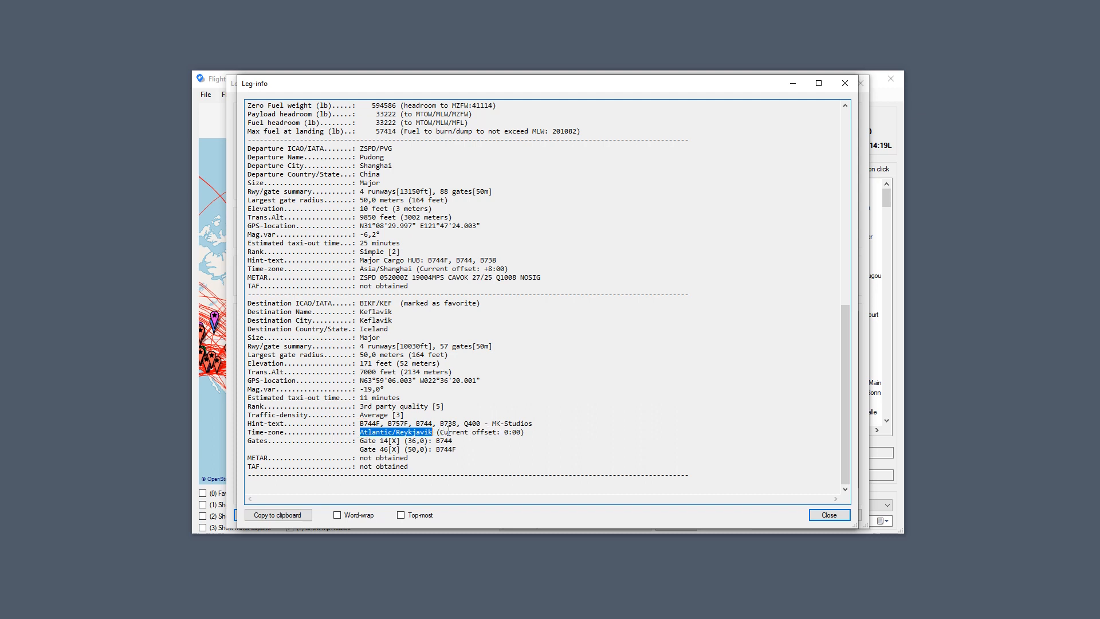
drag(504, 432, 521, 433)
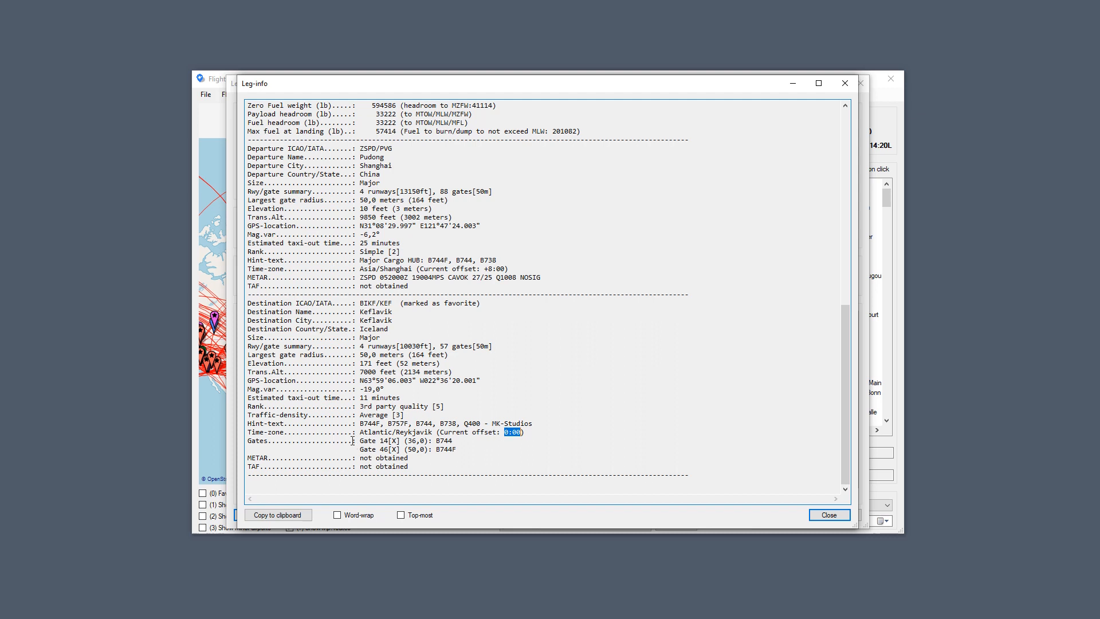
Highlight the destination's two listed gates, including their [X] marks, radii and assigned aircraft codes.
drag(355, 440, 467, 447)
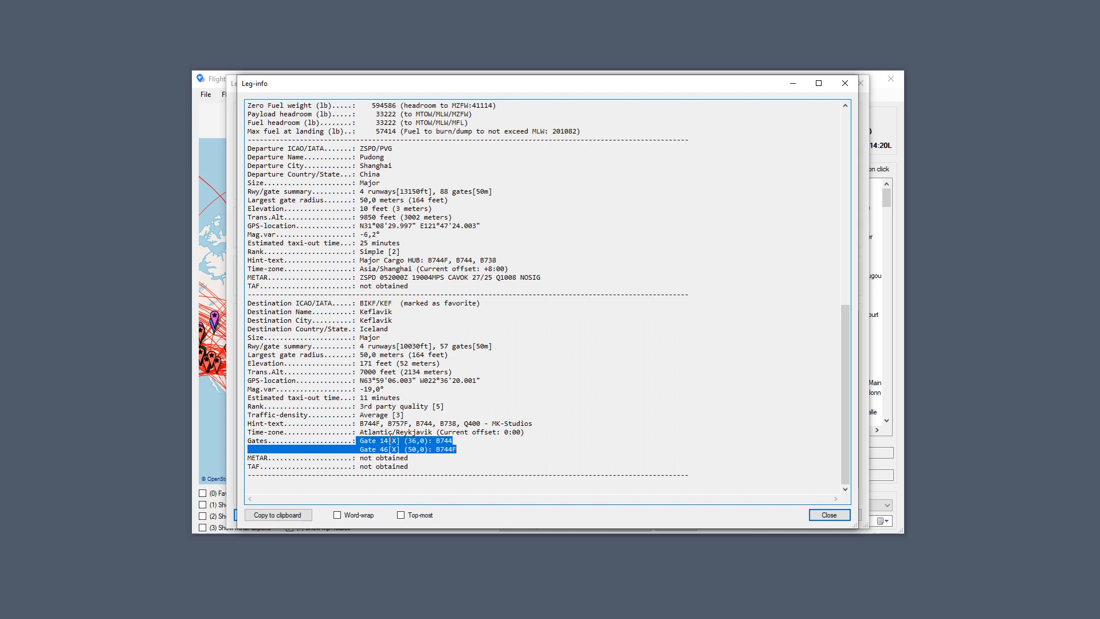
double_click(393, 440)
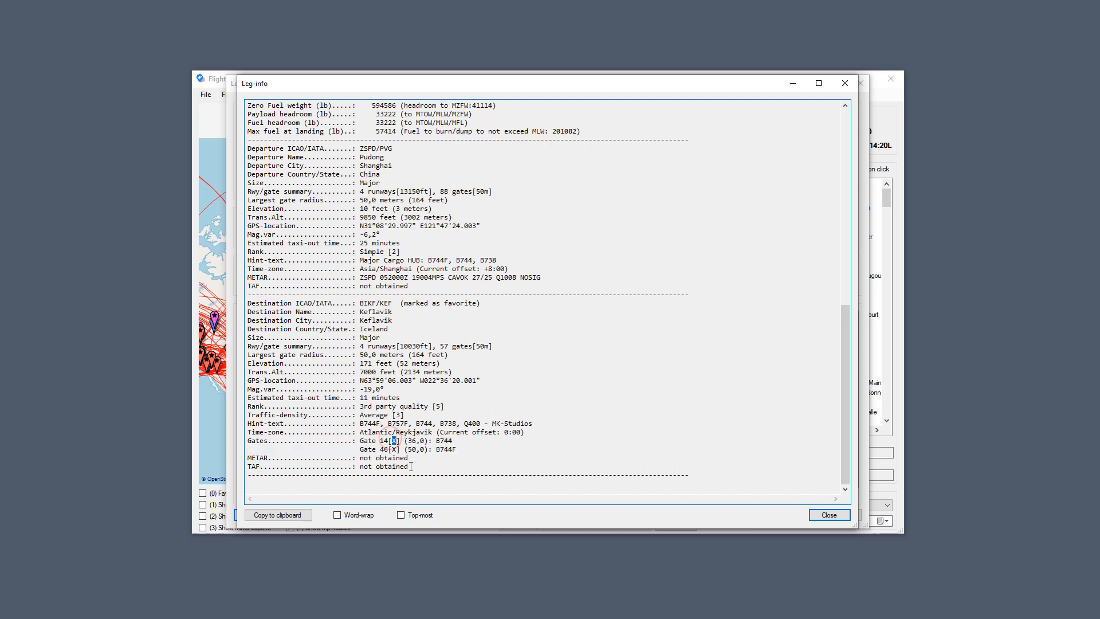
double_click(394, 449)
drag(411, 440, 450, 452)
click(441, 451)
click(451, 449)
click(381, 448)
Highlight the METAR and TAF entries of the departure airport and of the destination airport.
mouse_move(435, 86)
mouse_down()
mouse_move(627, 71)
mouse_move(440, 73)
mouse_up()
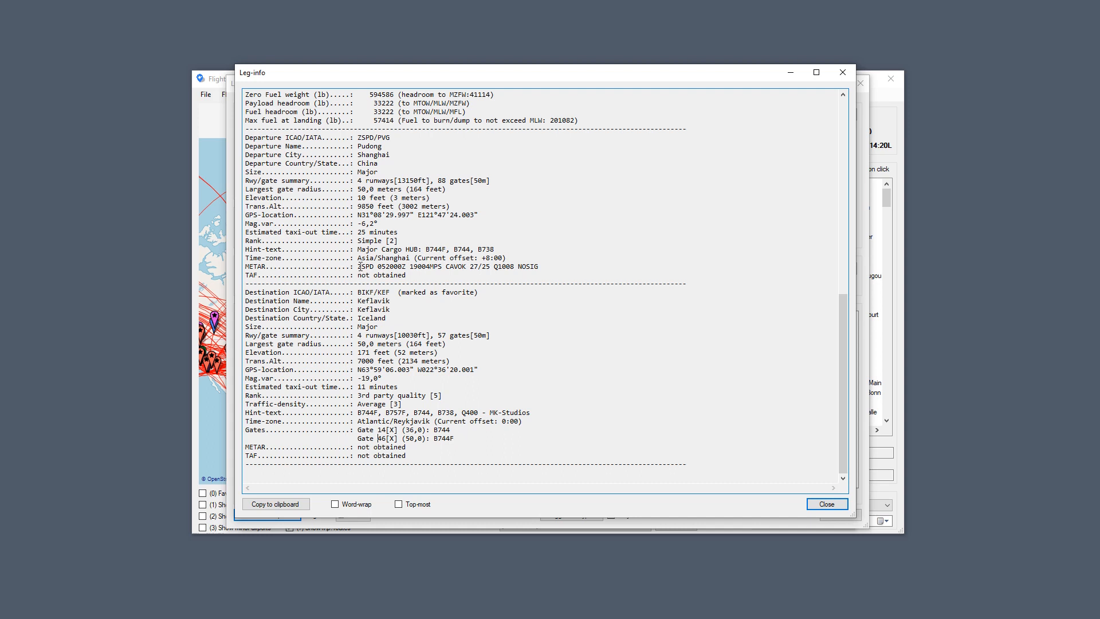
drag(358, 266, 539, 265)
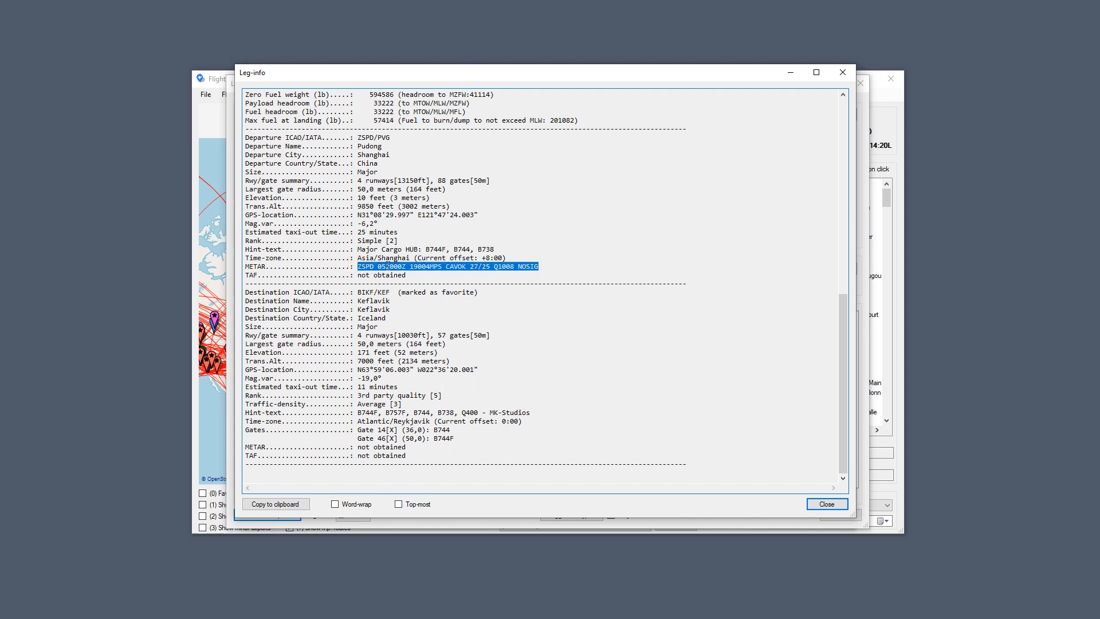
drag(358, 273, 418, 279)
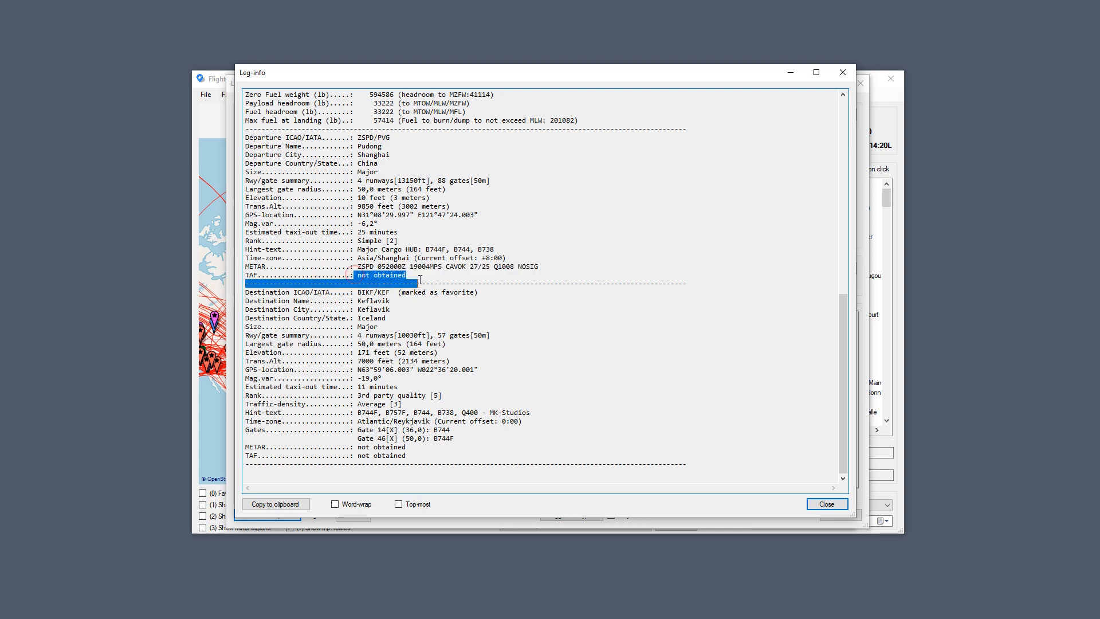
click(416, 276)
drag(354, 446, 430, 452)
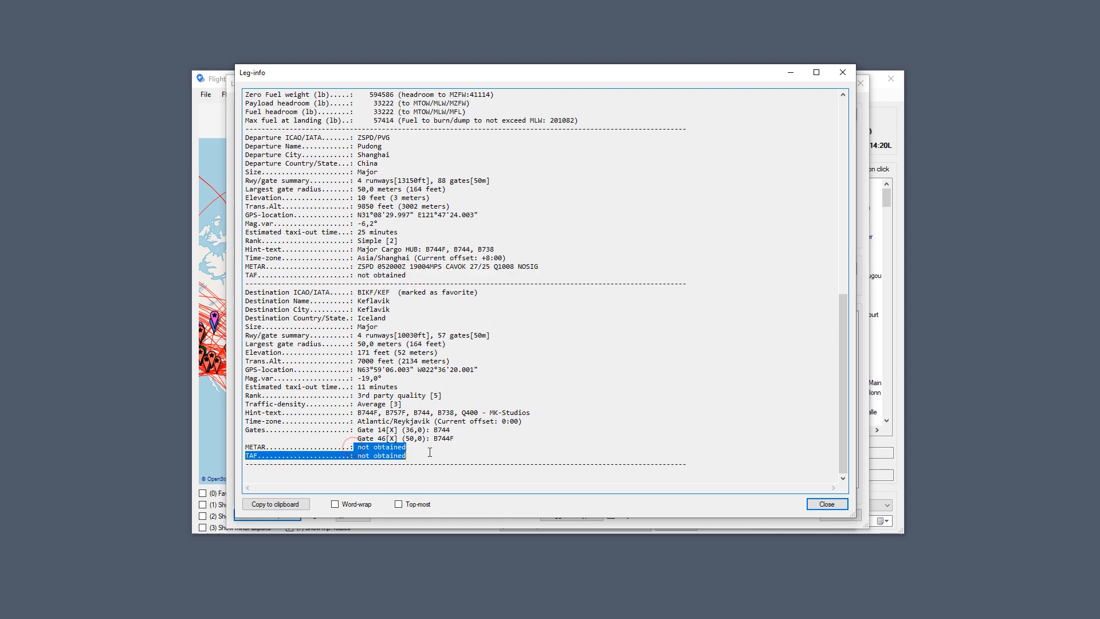
Regenerate the leg report, show the METAR and TAF entries of both airports, and shift the report window to uncover the leg details.
click(825, 504)
click(283, 514)
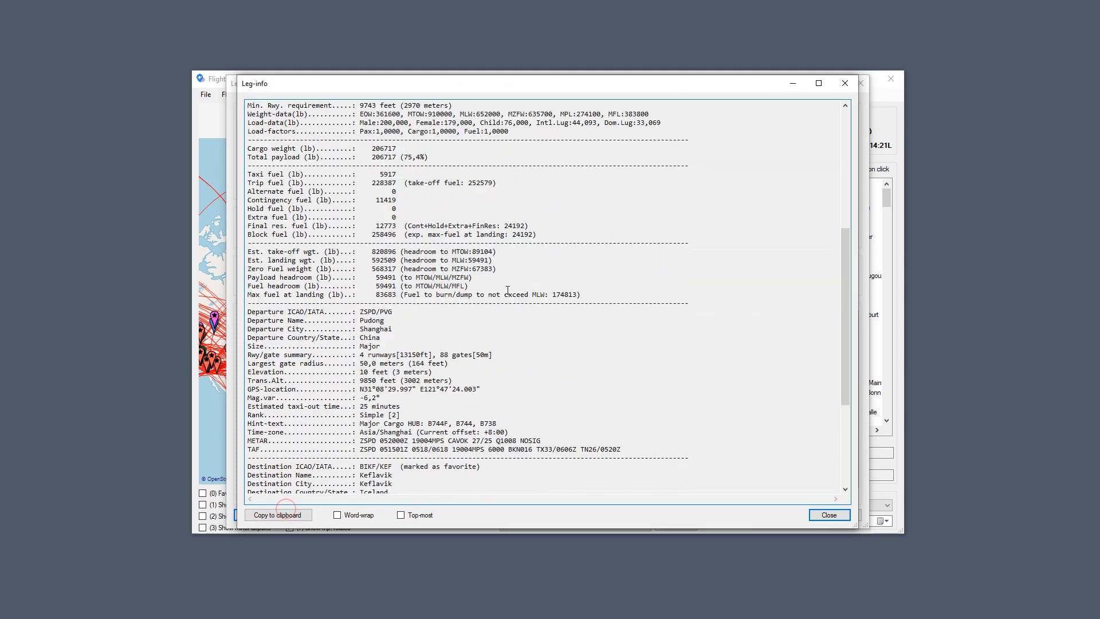
scroll(507, 291, down, 7)
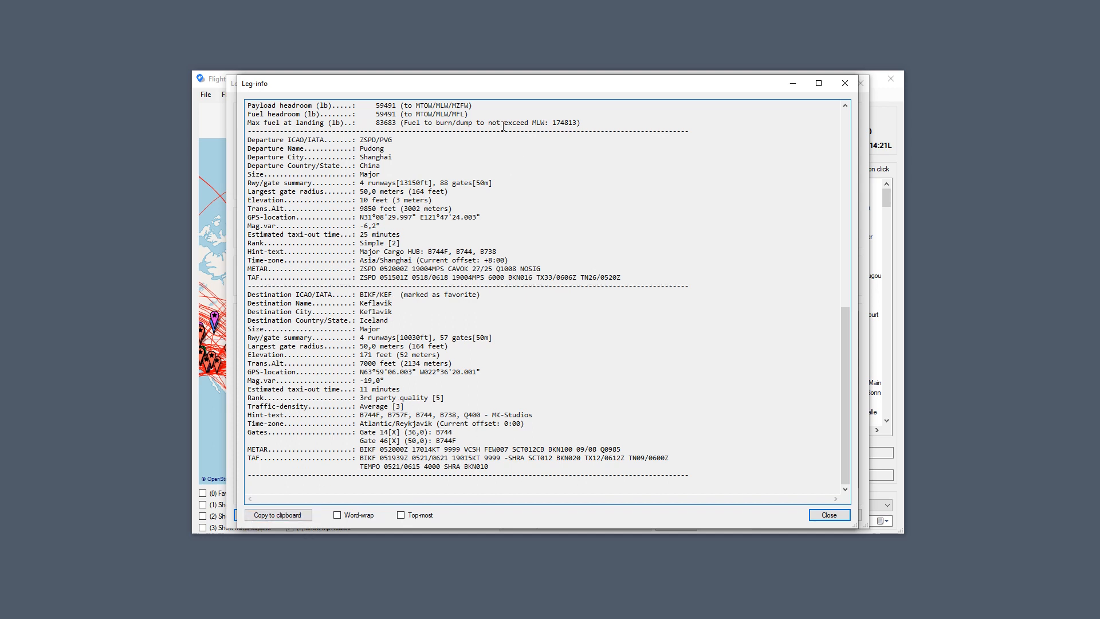
drag(484, 84, 572, 70)
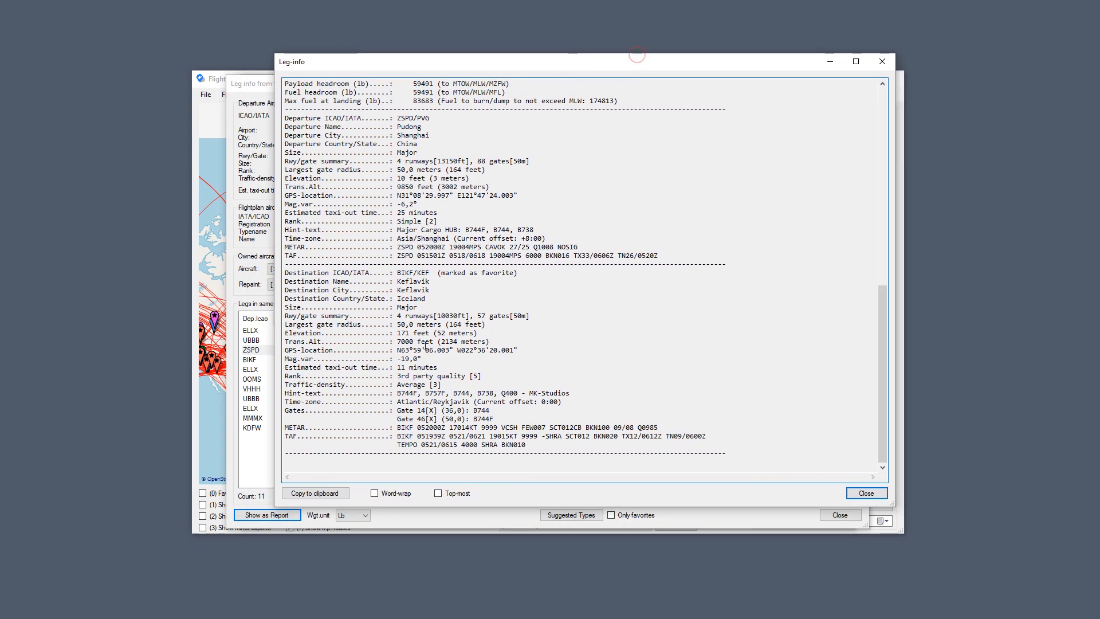
Highlight the report lines from cargo weight through max fuel at landing, and close the report.
scroll(511, 361, up, 6)
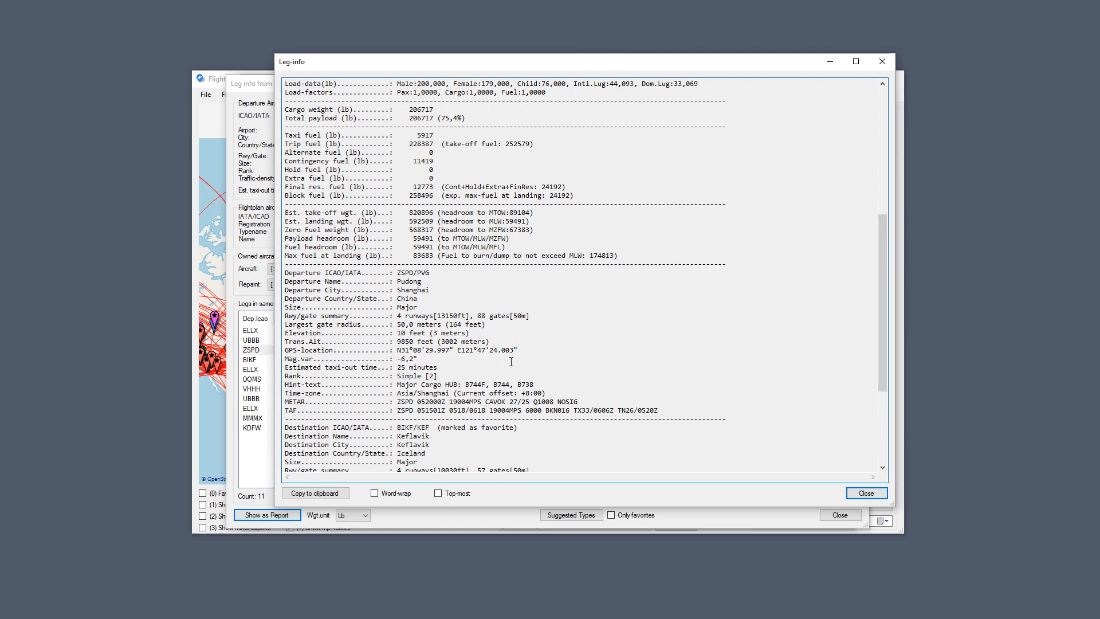
scroll(510, 362, up, 5)
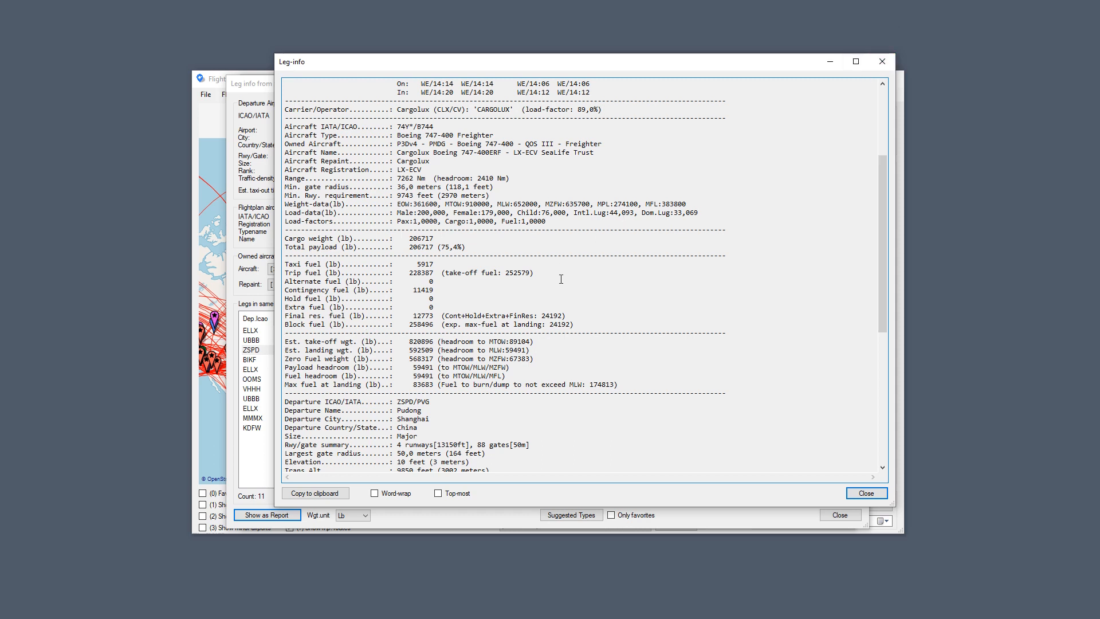
drag(633, 385, 257, 240)
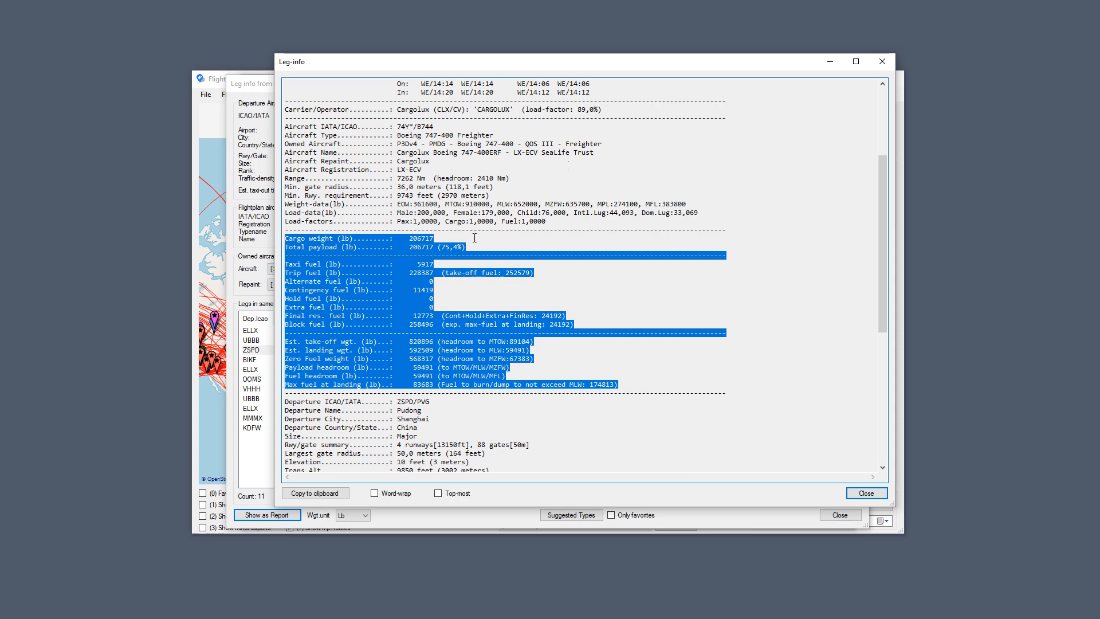
click(874, 62)
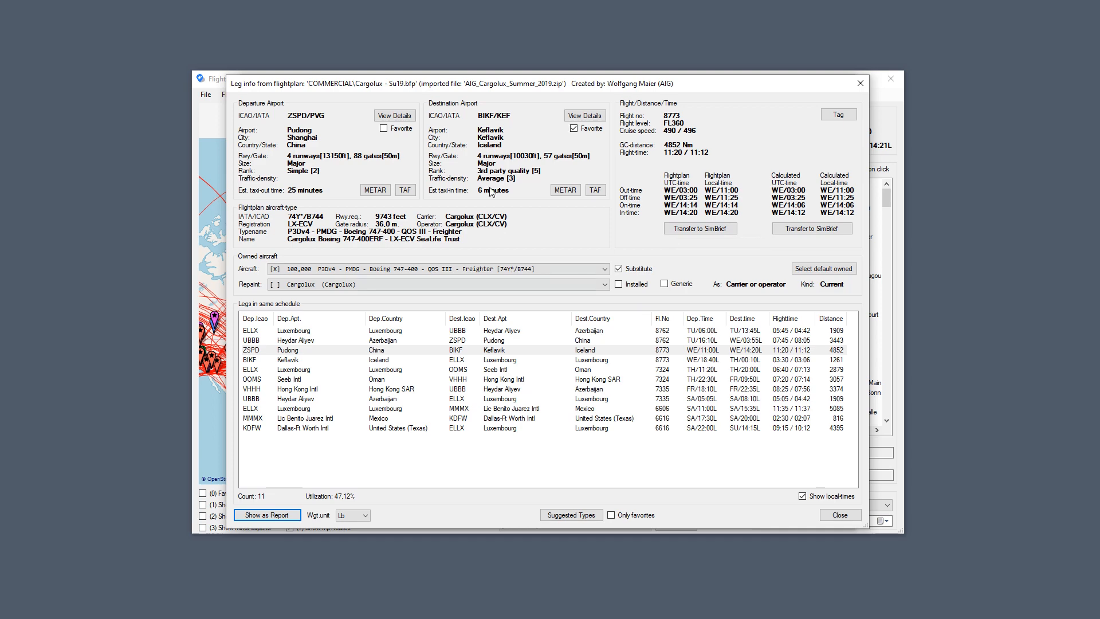
Generate the leg report again, highlight its recalculated payload, fuel and weight block for comparison, and close it.
click(267, 514)
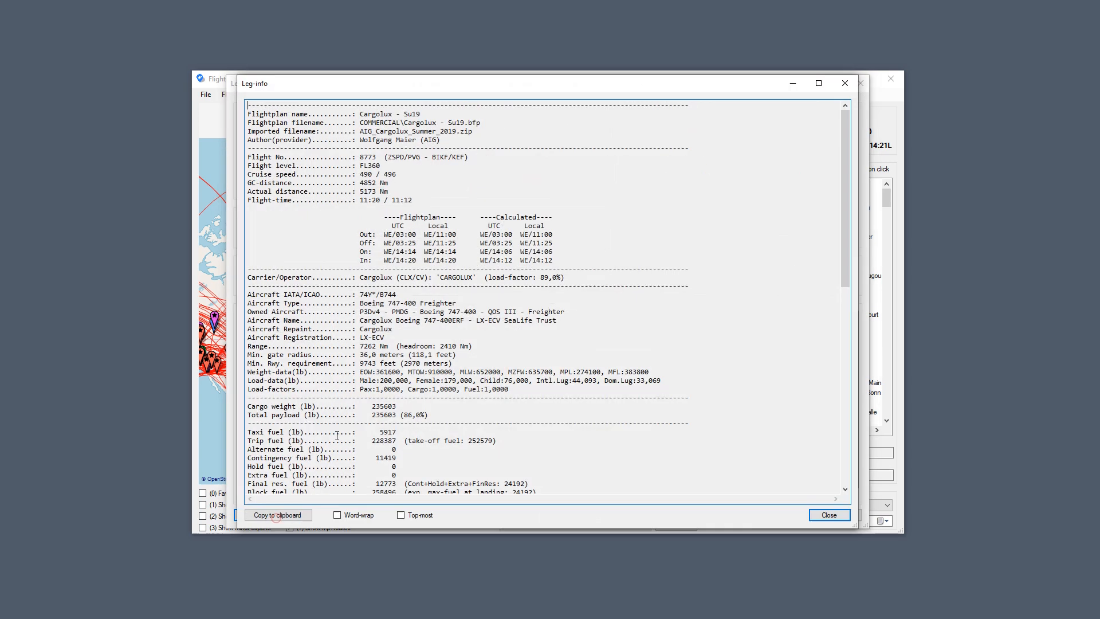
scroll(395, 295, down, 1)
scroll(395, 295, down, 6)
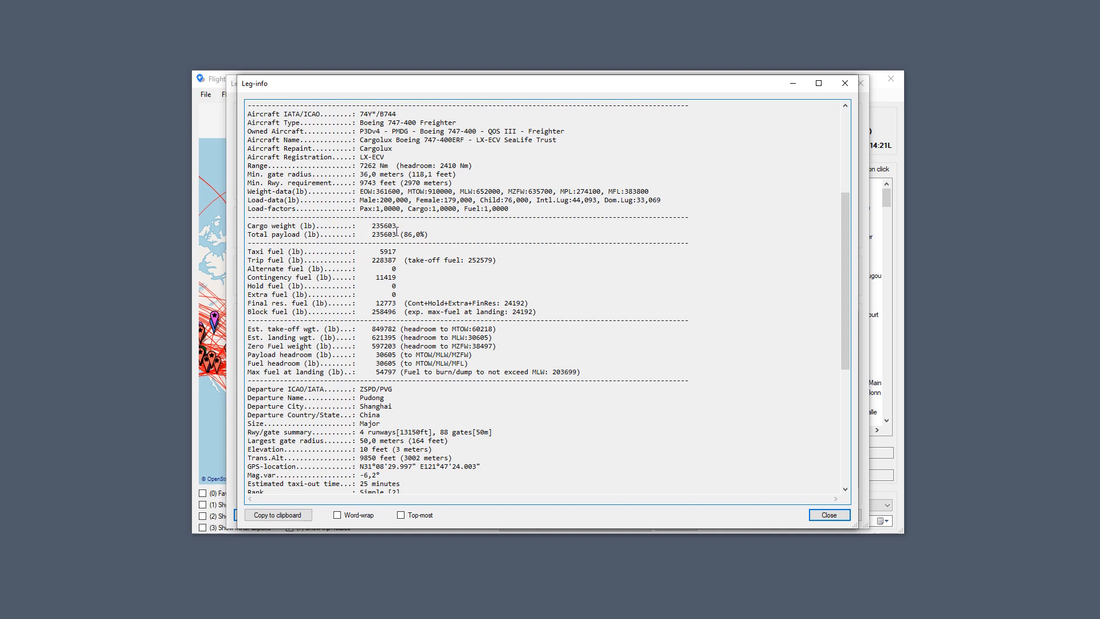
scroll(401, 263, down, 1)
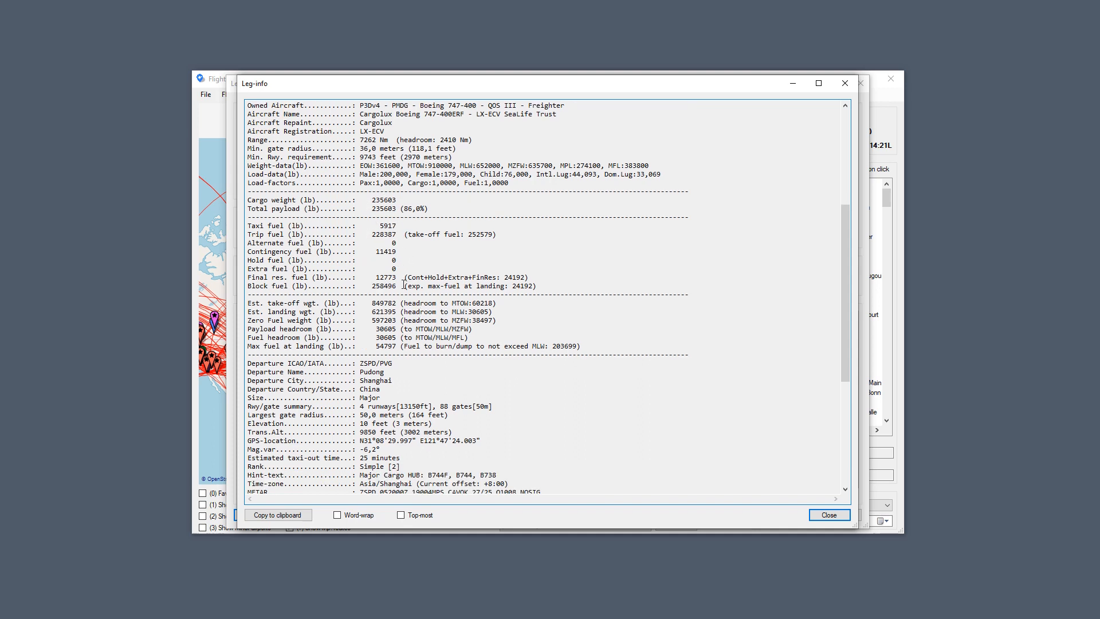
scroll(418, 275, up, 1)
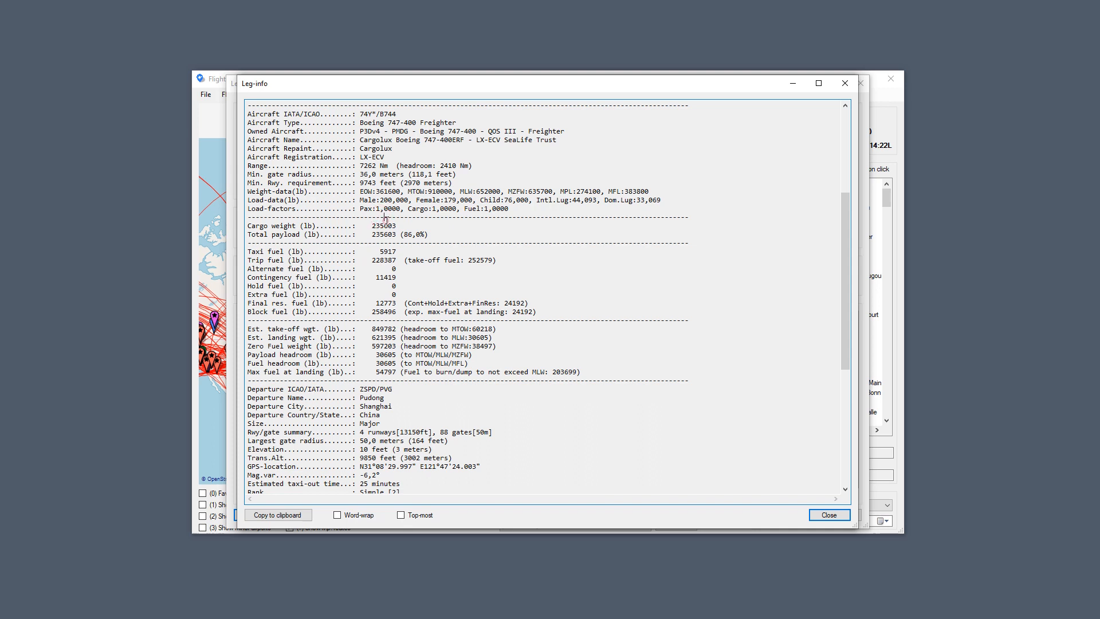
click(384, 226)
drag(580, 372, 209, 232)
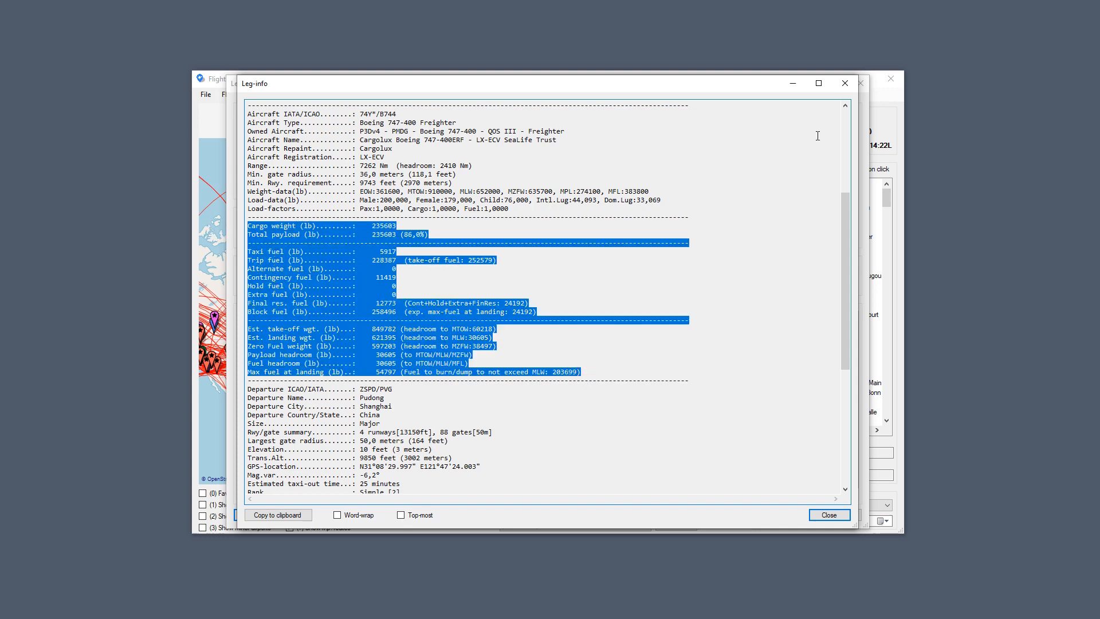
click(844, 86)
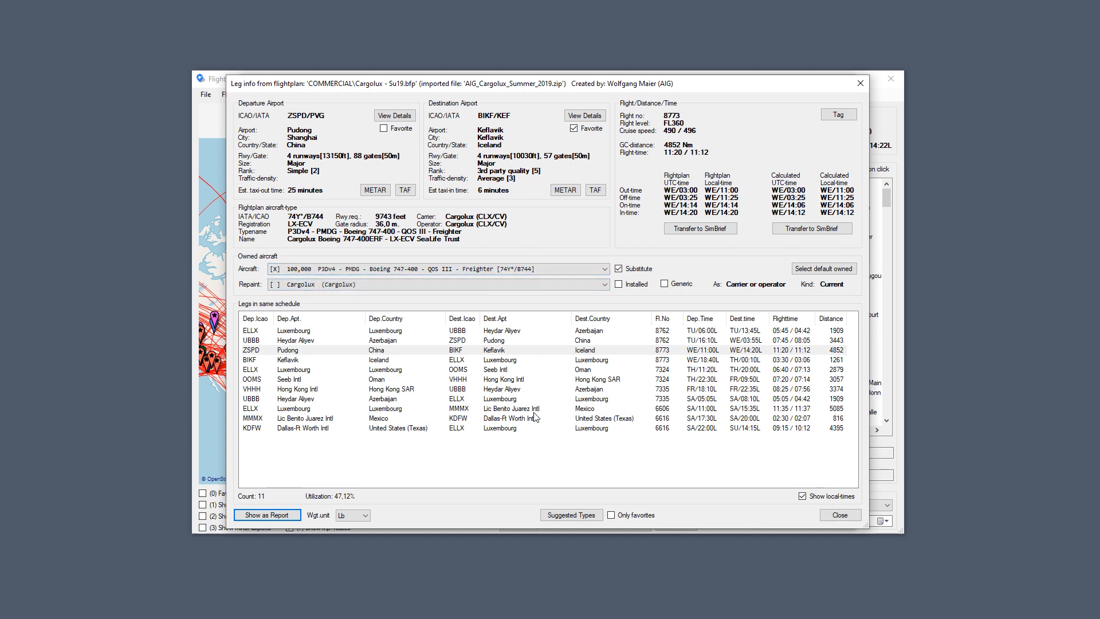
Switch the leg's owned aircraft selection to the Flightplan-Aircraft entry, Boeing 747-400 Freighter [74Y/B744].
click(605, 269)
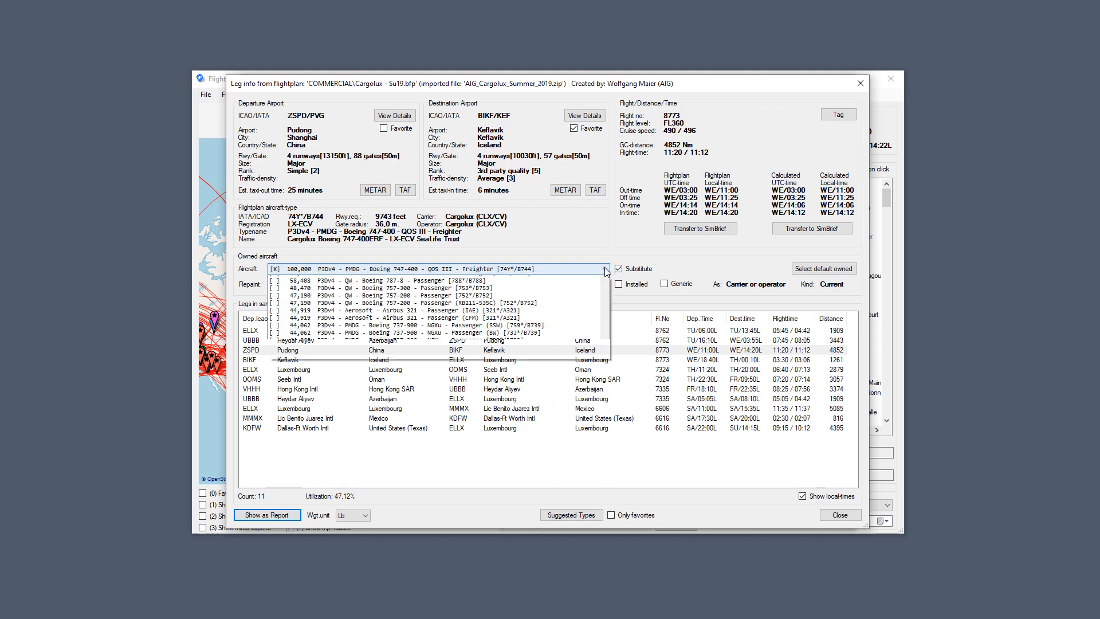
scroll(470, 321, up, 5)
click(470, 280)
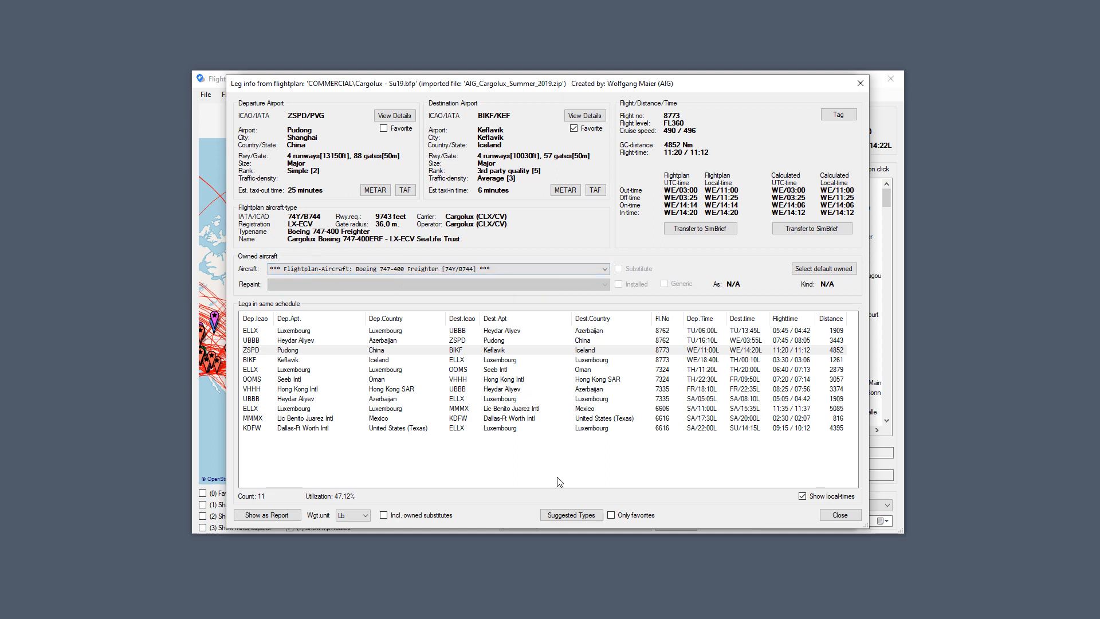
List the suggested substitute aircraft types, highlight the Antonov AN-124 Ruslan (Condor) row, and close all windows back to the map.
click(562, 515)
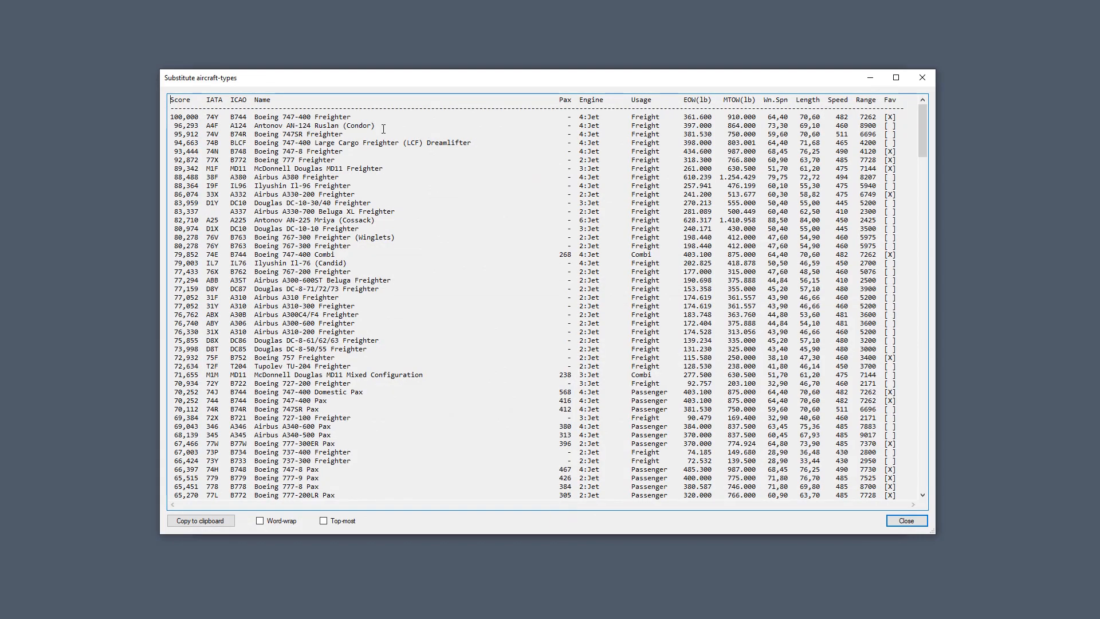
drag(379, 126, 108, 124)
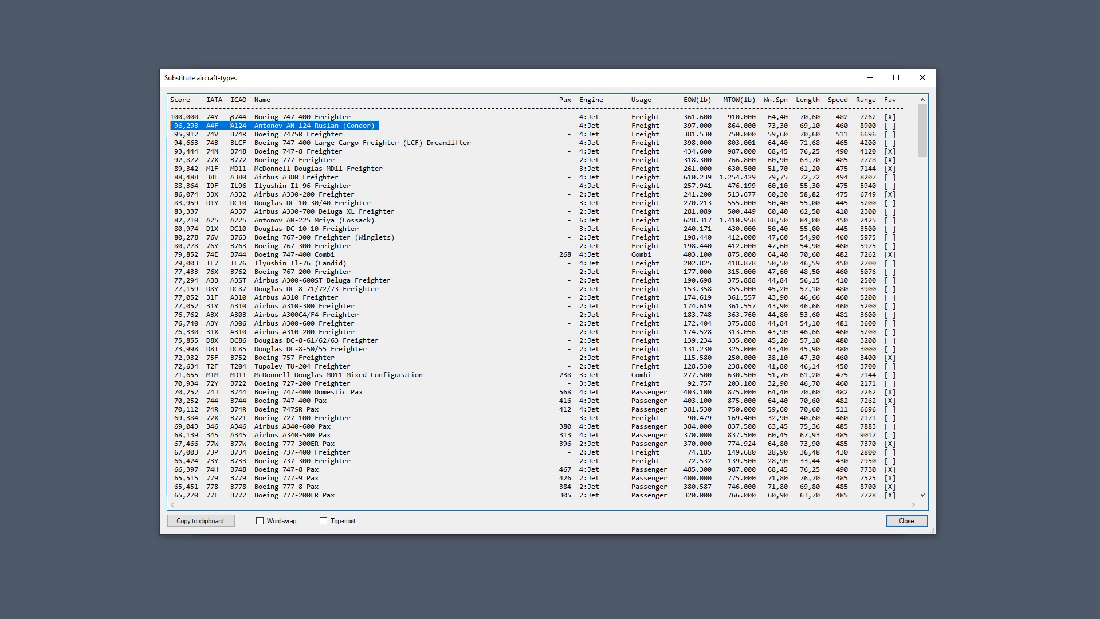
click(191, 116)
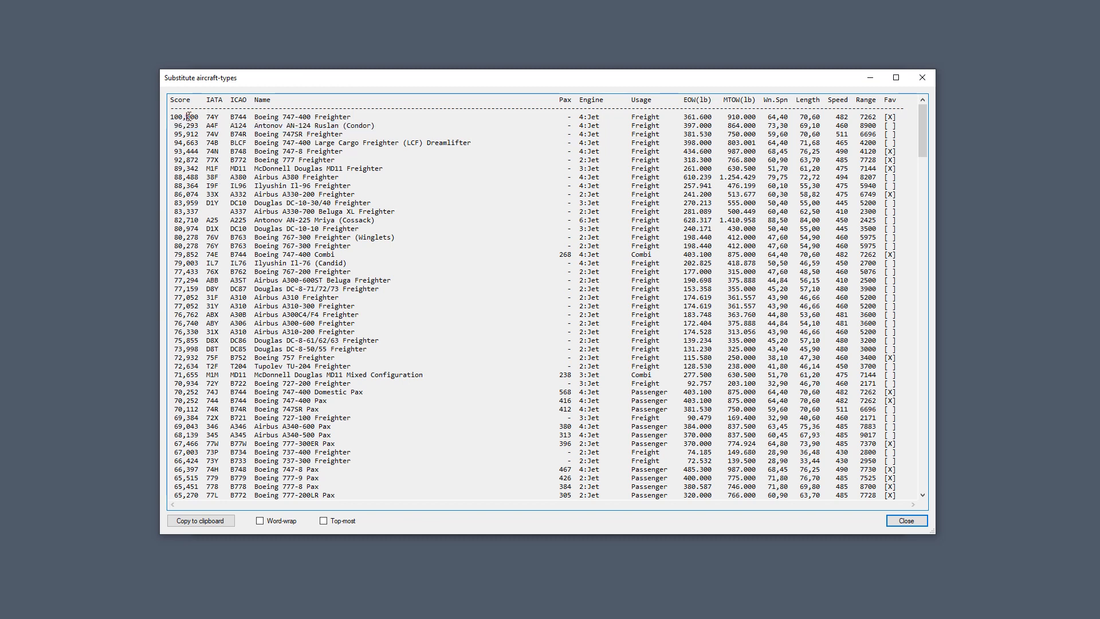
click(915, 81)
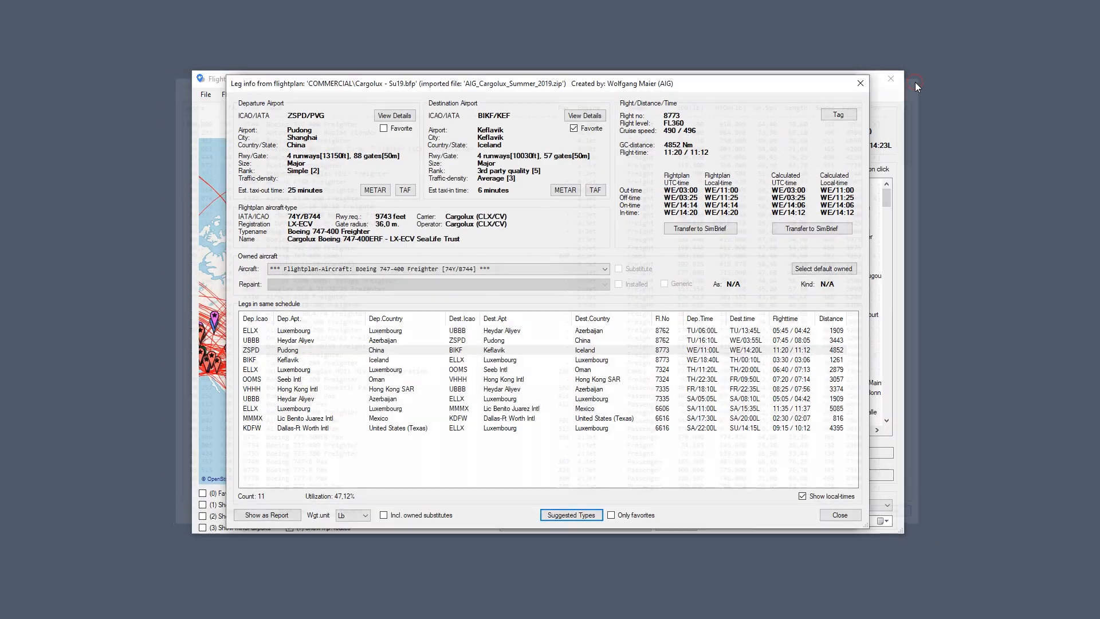
click(854, 82)
click(845, 83)
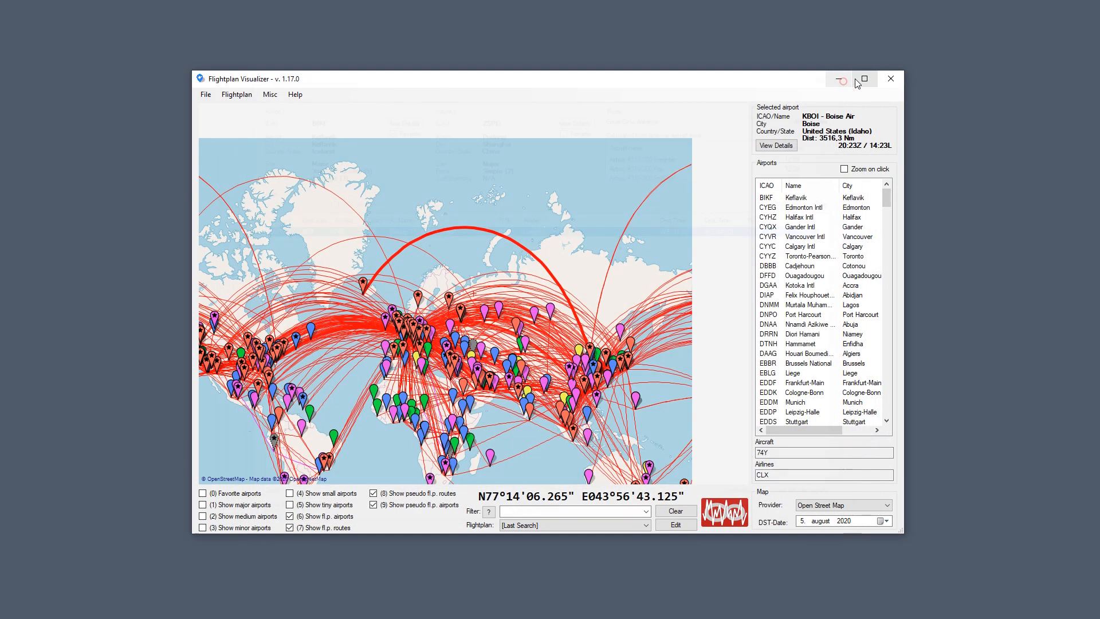
Open the AIG flightplan downloader and list the flightplans of the WINTER_2019-2020 season.
click(252, 97)
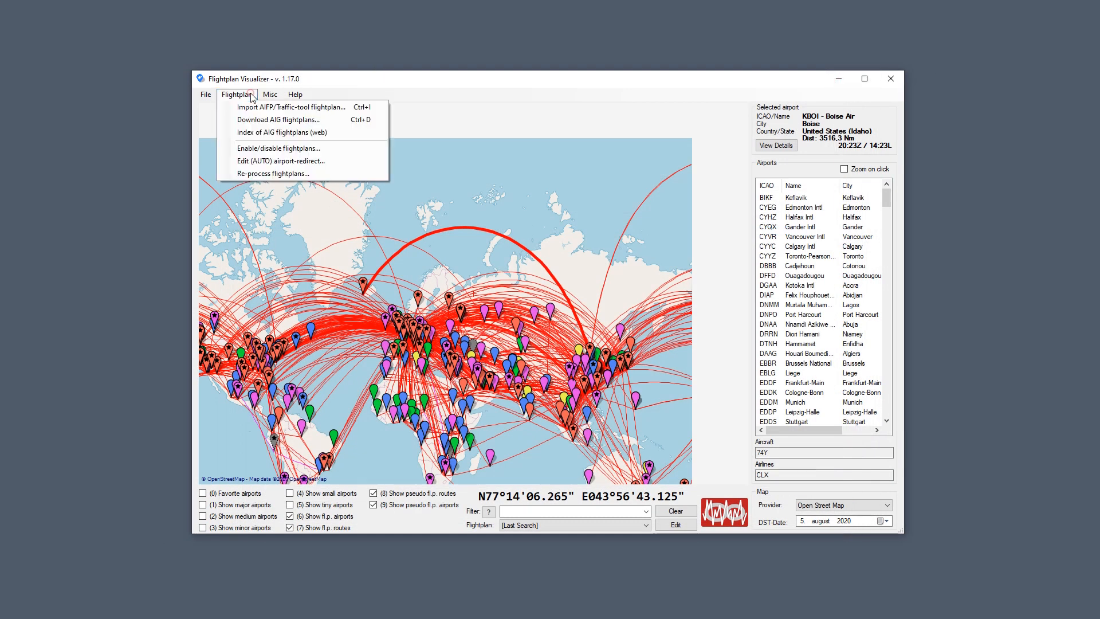
click(245, 127)
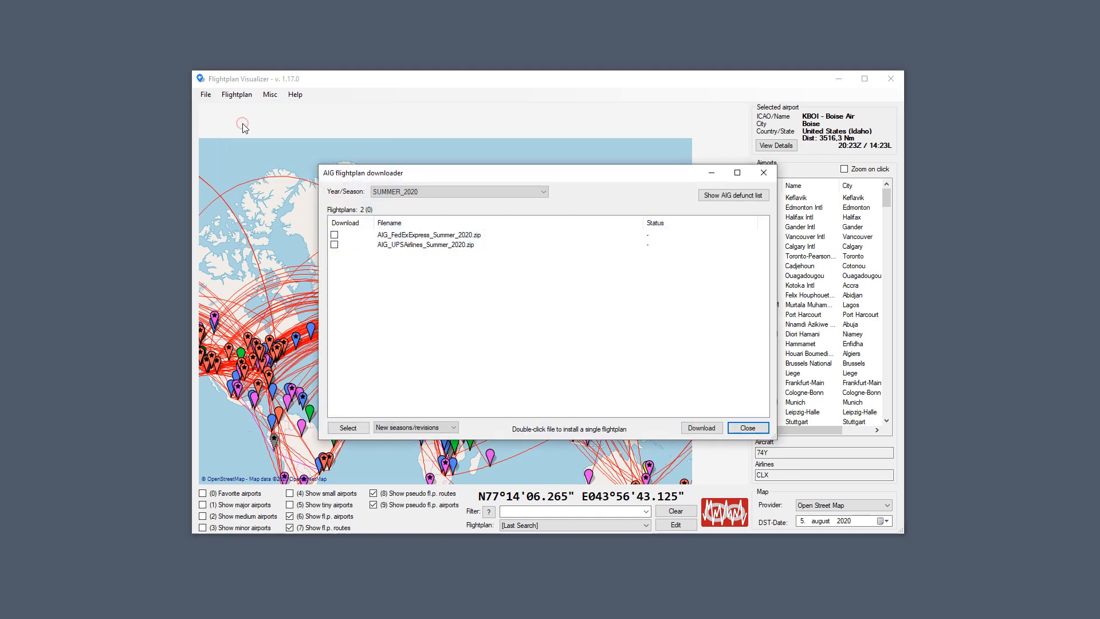
click(421, 194)
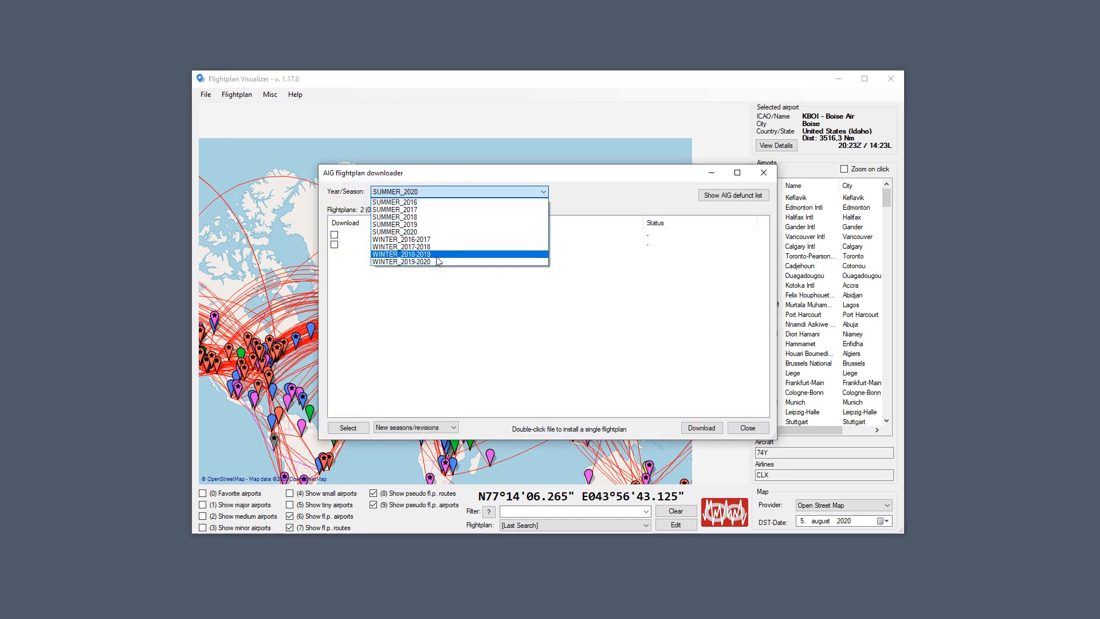
click(437, 261)
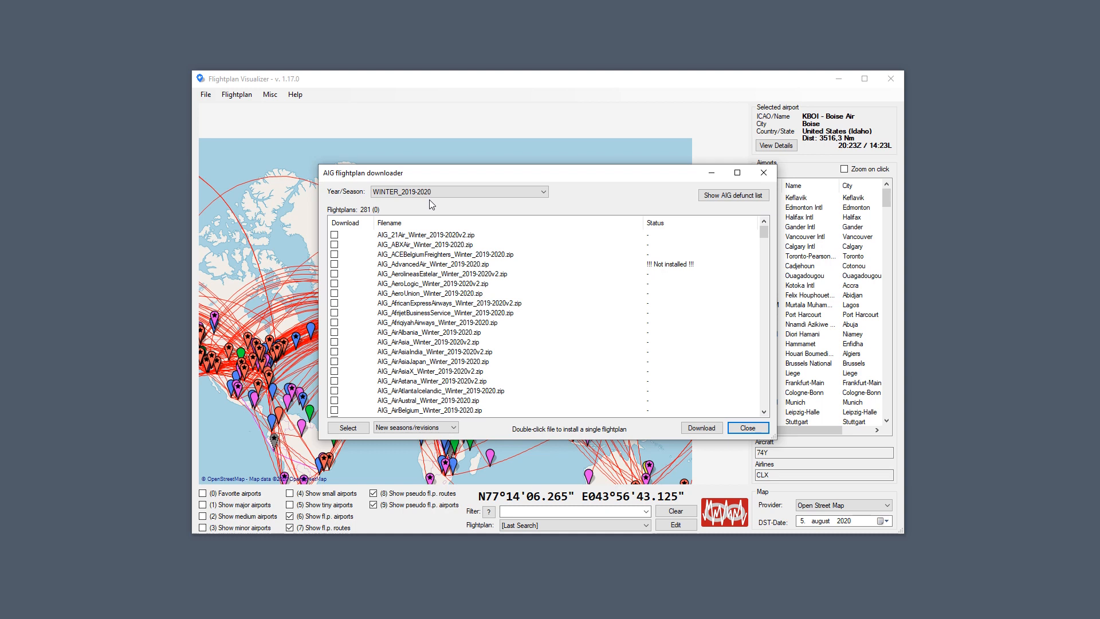
Mark the not-installed AIG_AdvancedAir_Winter_2019-2020.zip flightplan for download and clear the mark again.
click(671, 264)
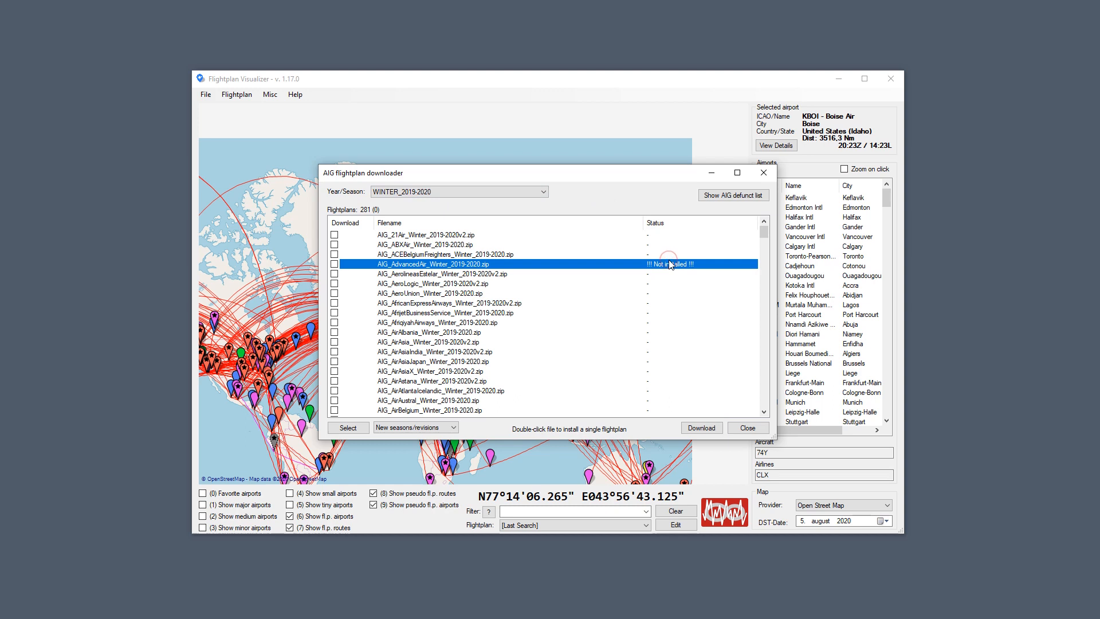
click(335, 264)
click(335, 265)
Start a single import of AIG_AirCargoGlobal_Winter_2019-2020.zip, dismiss its result and import windows without saving, and clear its download mark.
scroll(458, 297, down, 5)
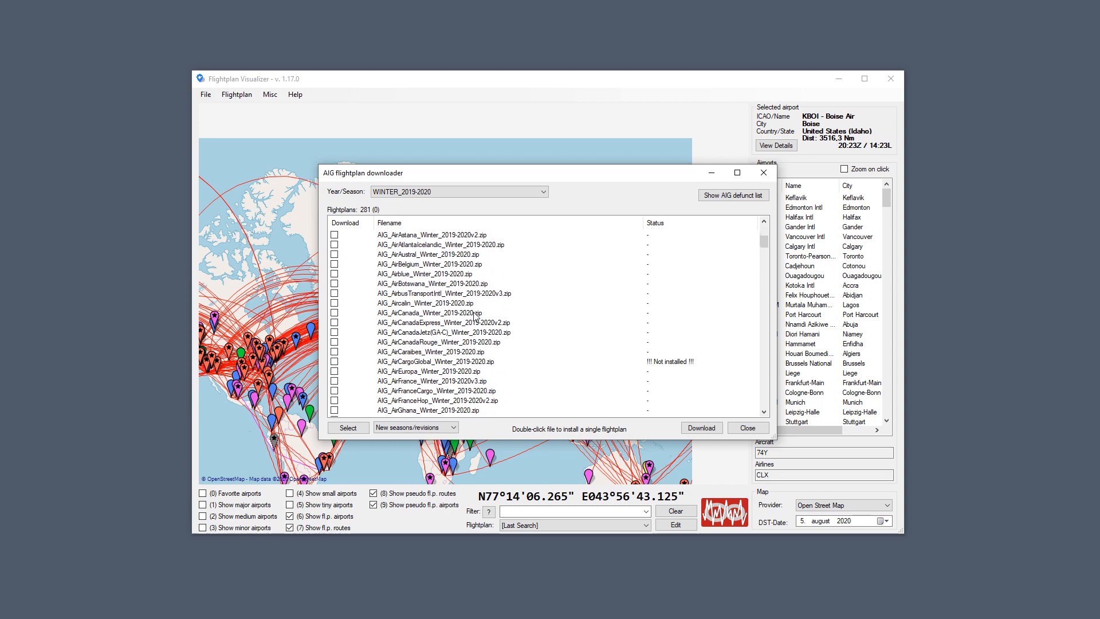
click(457, 362)
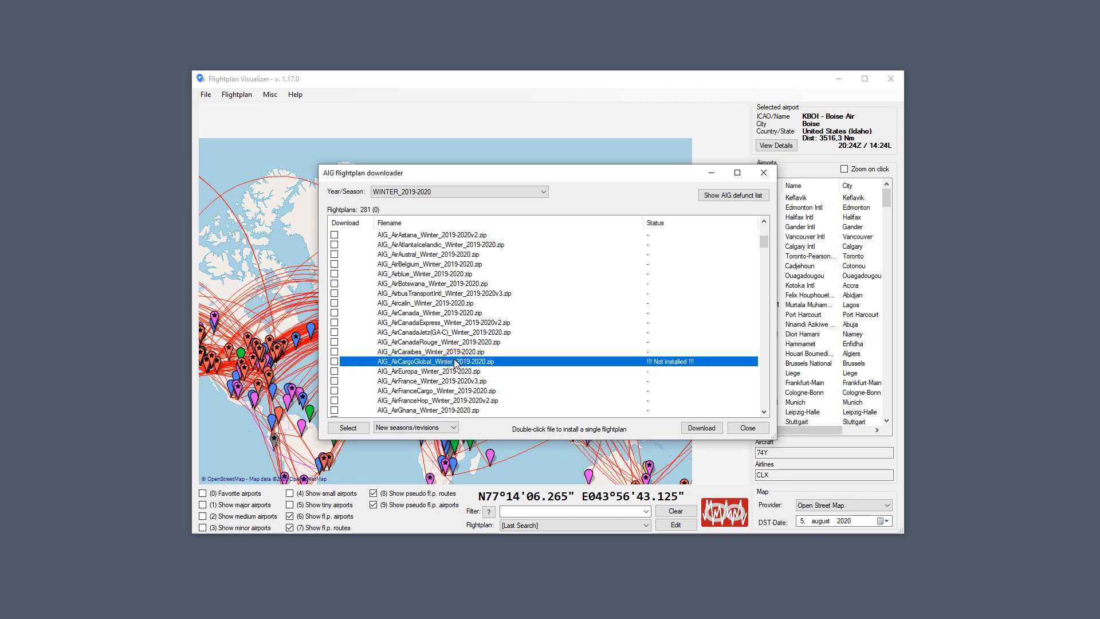
scroll(455, 364, down, 3)
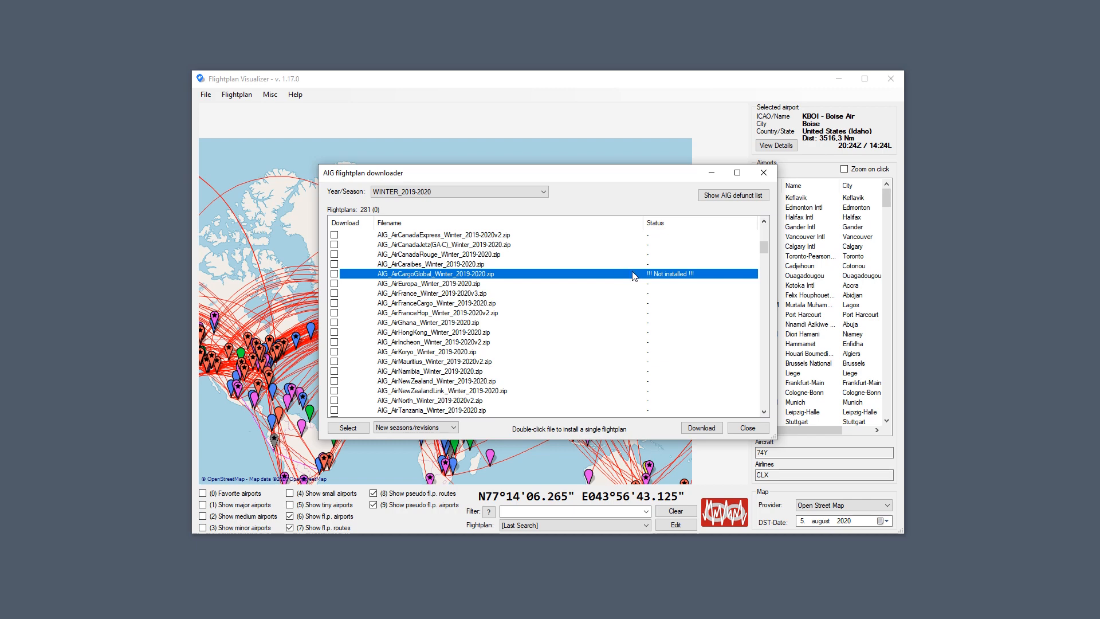
double_click(677, 275)
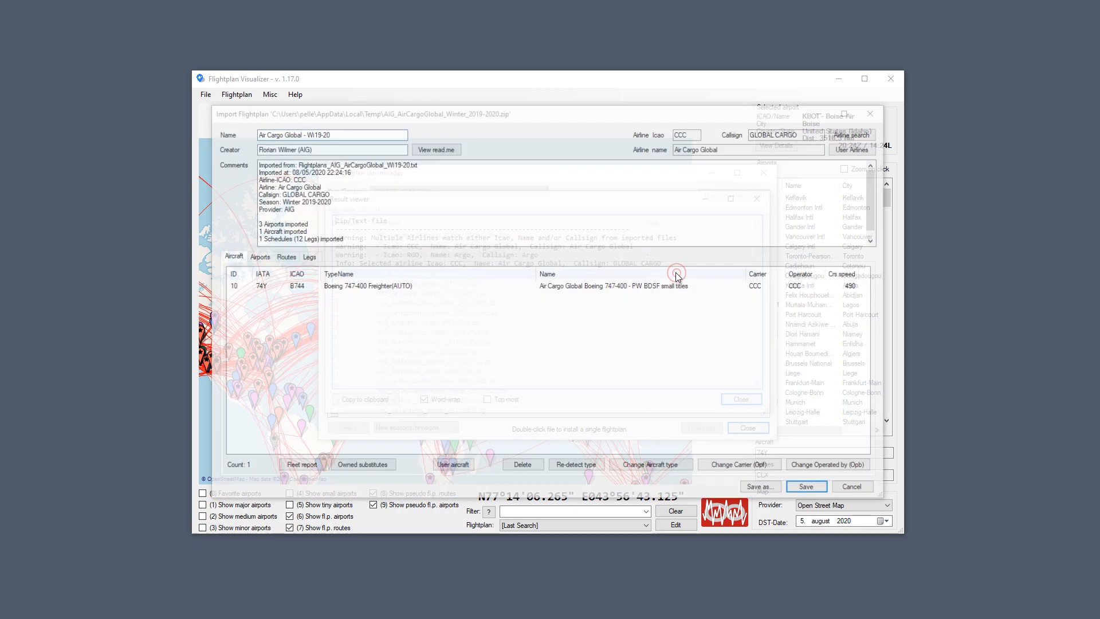
click(759, 199)
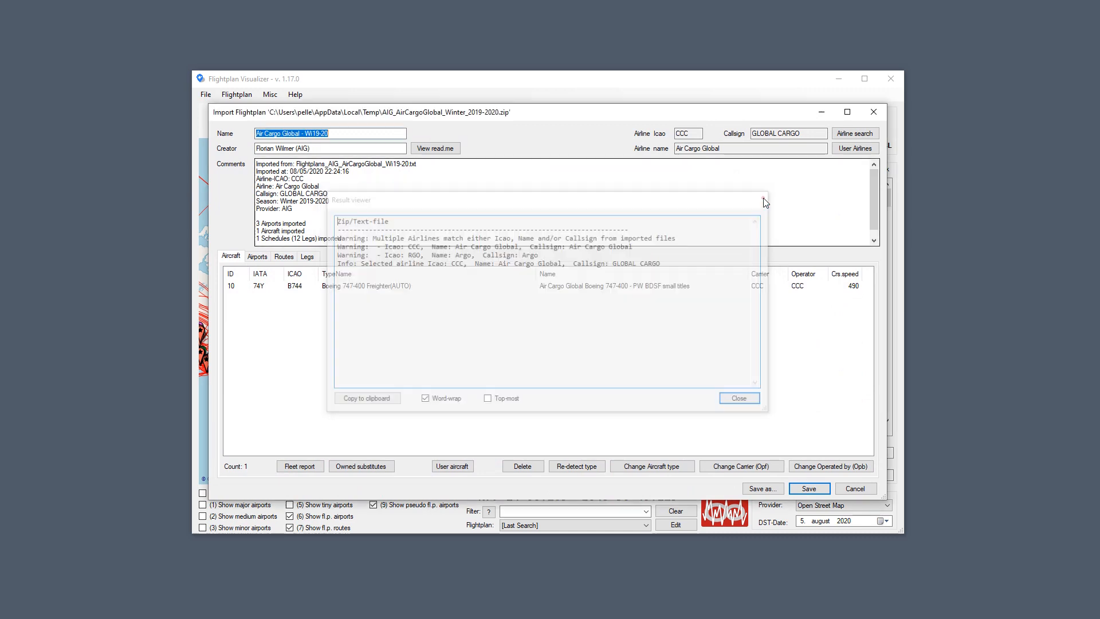
click(872, 111)
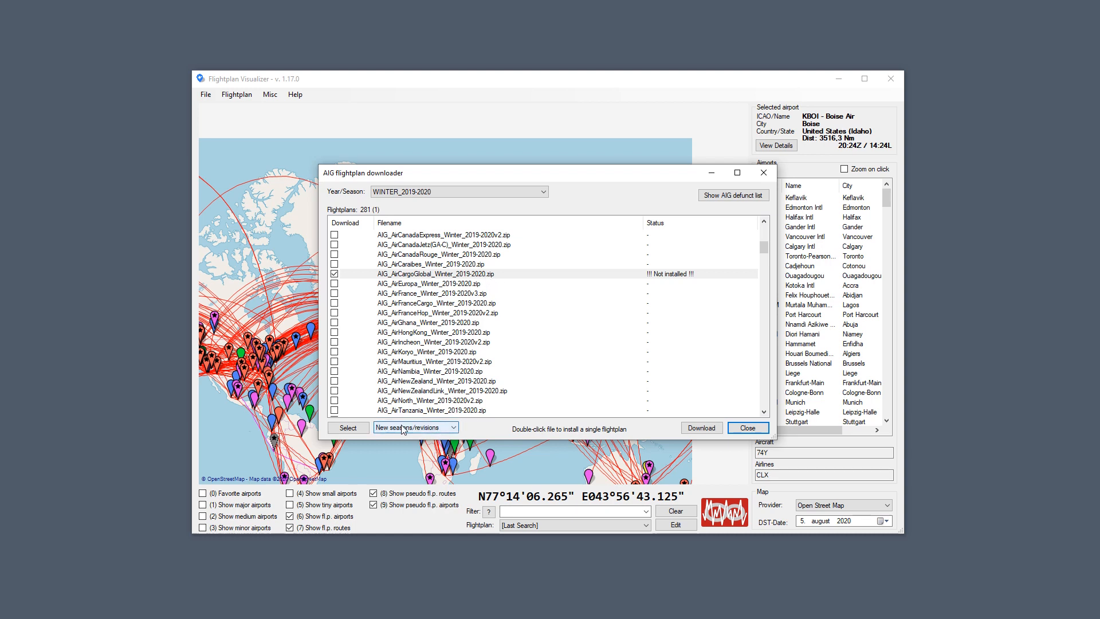
click(334, 274)
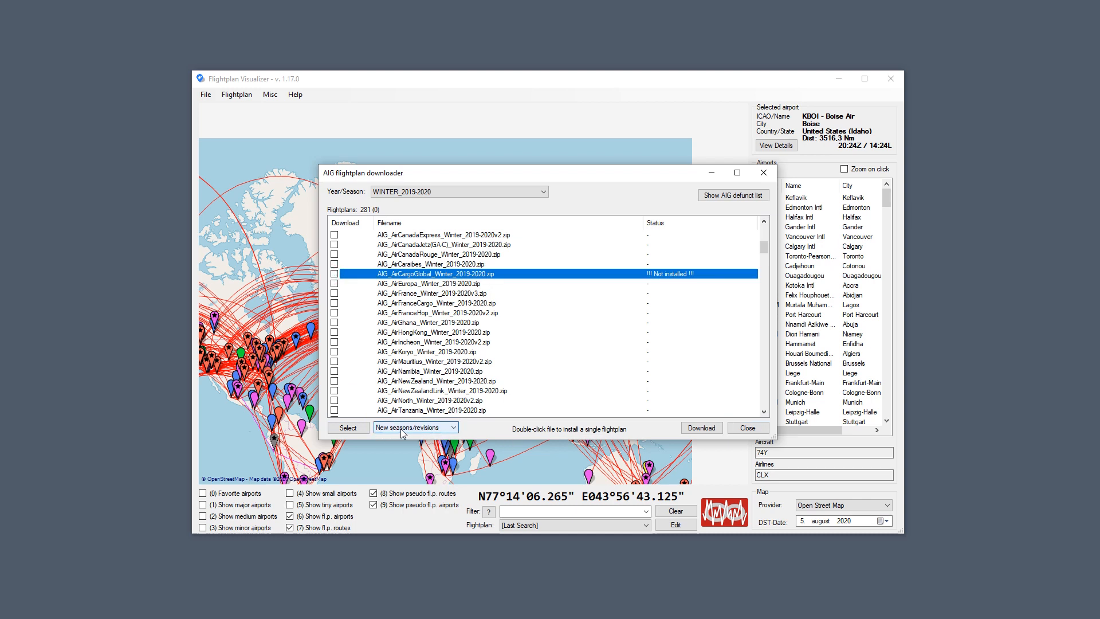
Mark all flightplans matching "New and not installed" for download and look through the marked list.
click(422, 431)
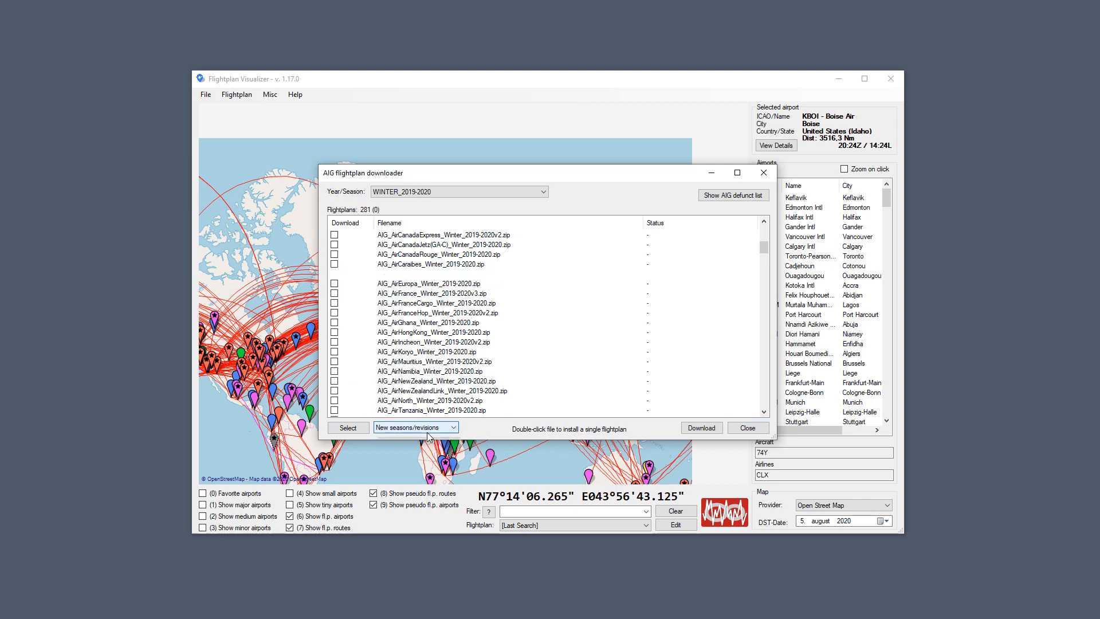
click(429, 437)
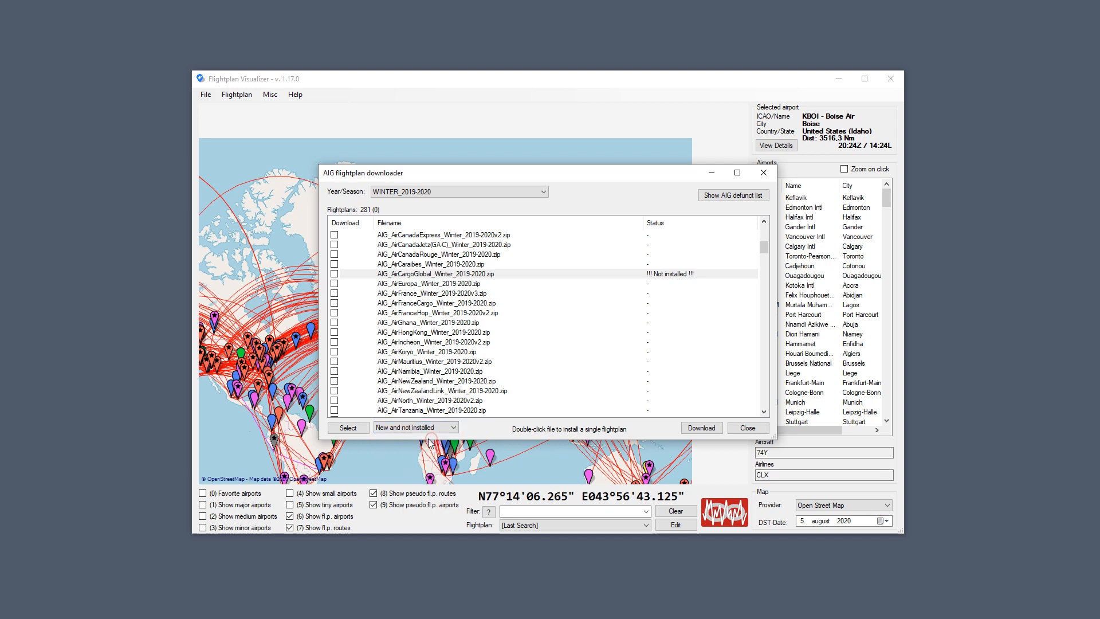
click(355, 432)
scroll(620, 332, down, 20)
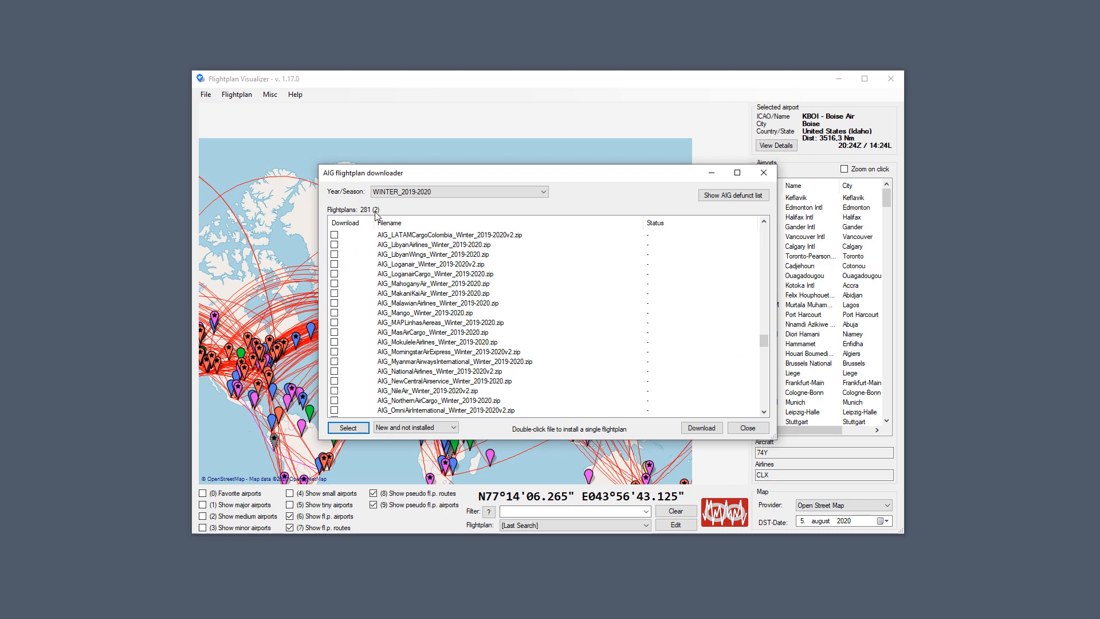
Show the AIG list of defunct and renamed airlines, look through it and close it.
drag(763, 341, 778, 222)
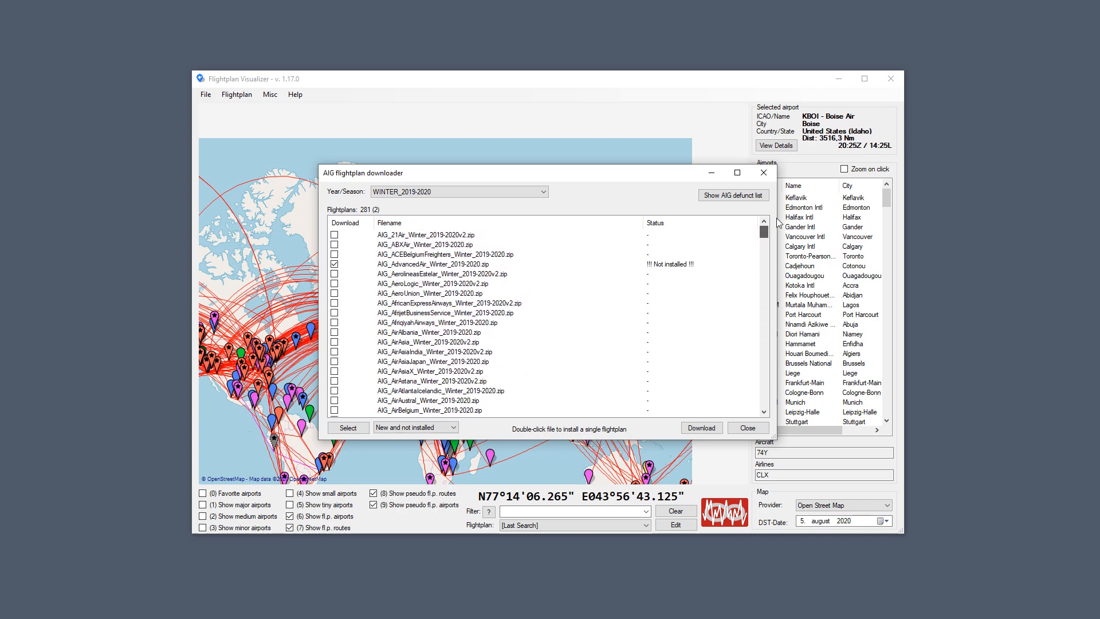
click(732, 197)
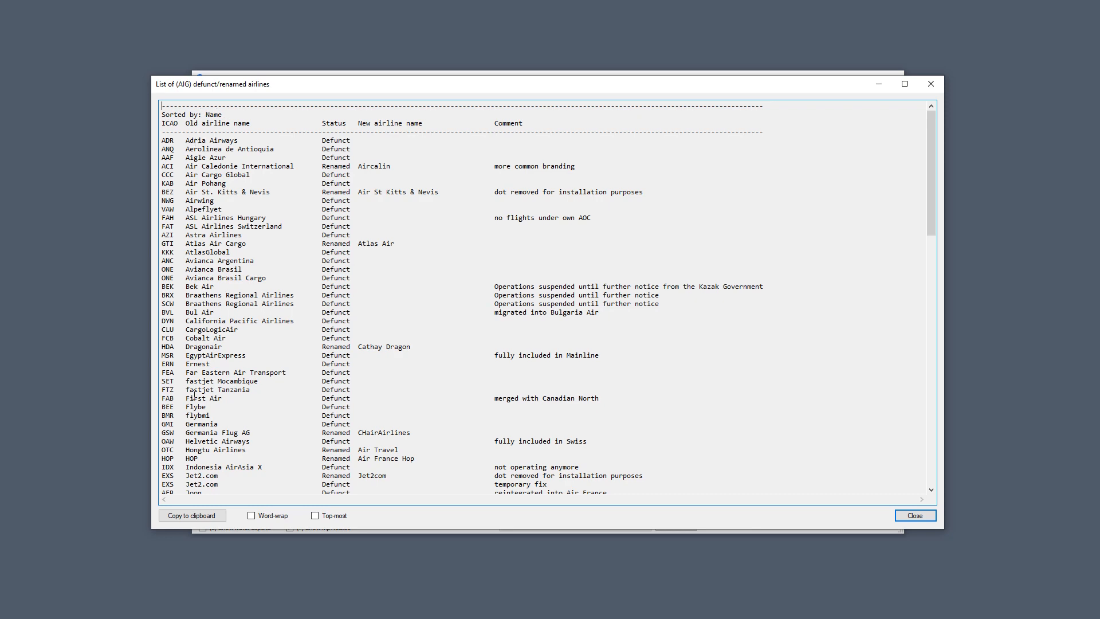
scroll(332, 318, down, 18)
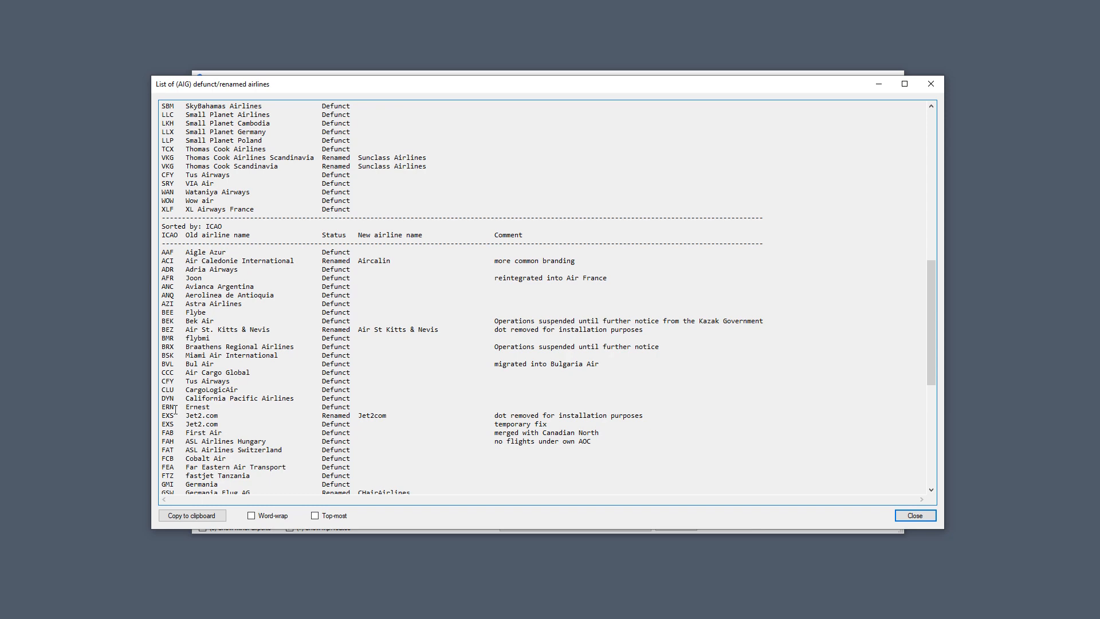
drag(932, 287, 958, 146)
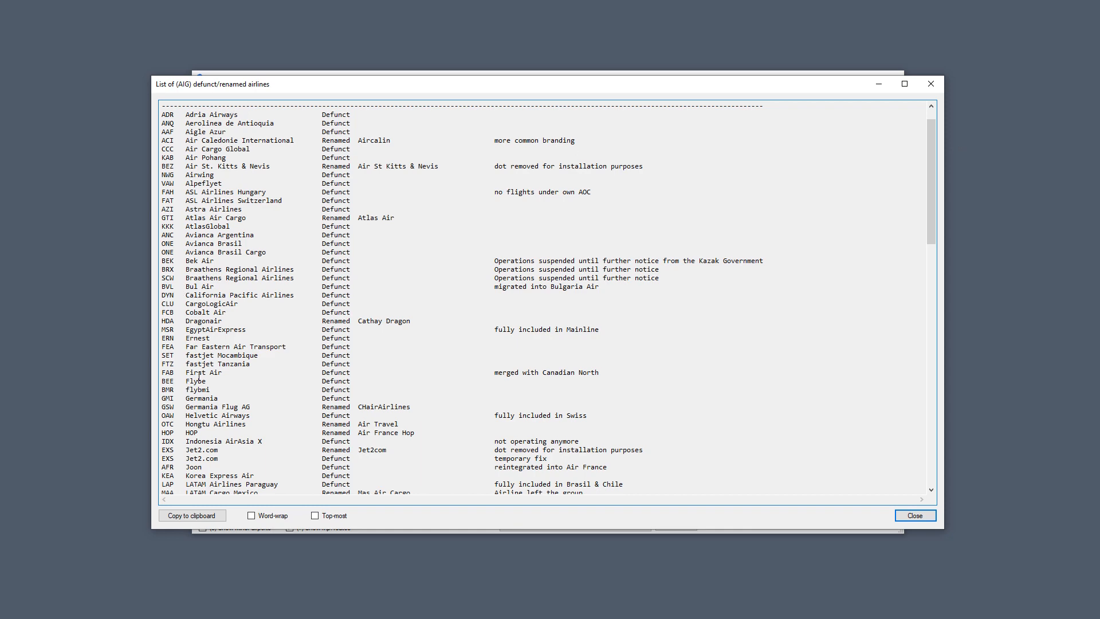
drag(825, 86, 912, 147)
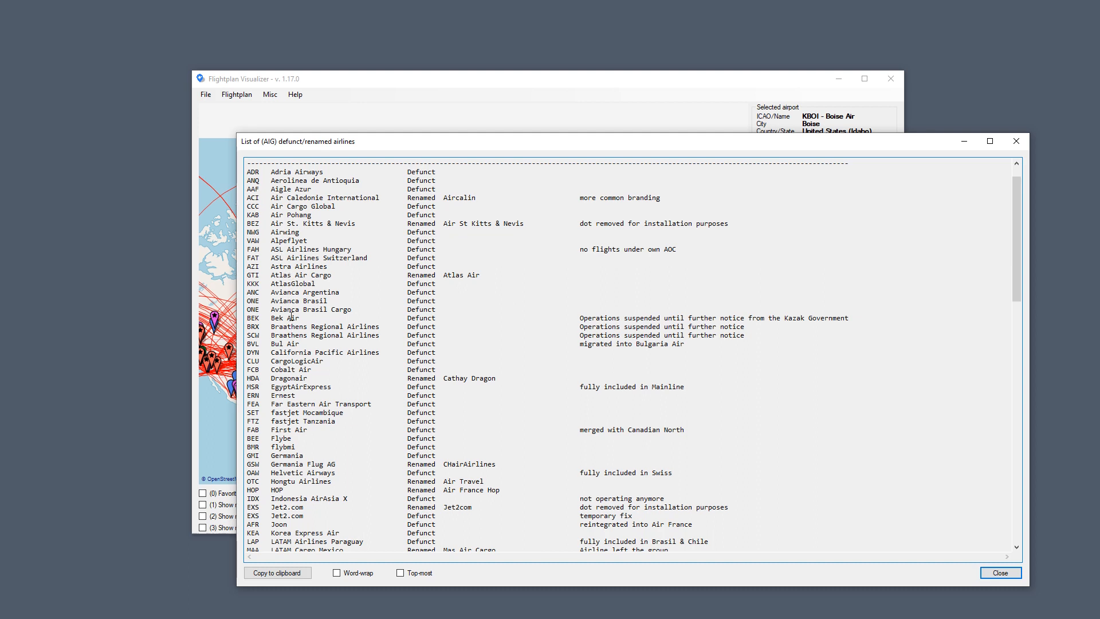
click(1015, 141)
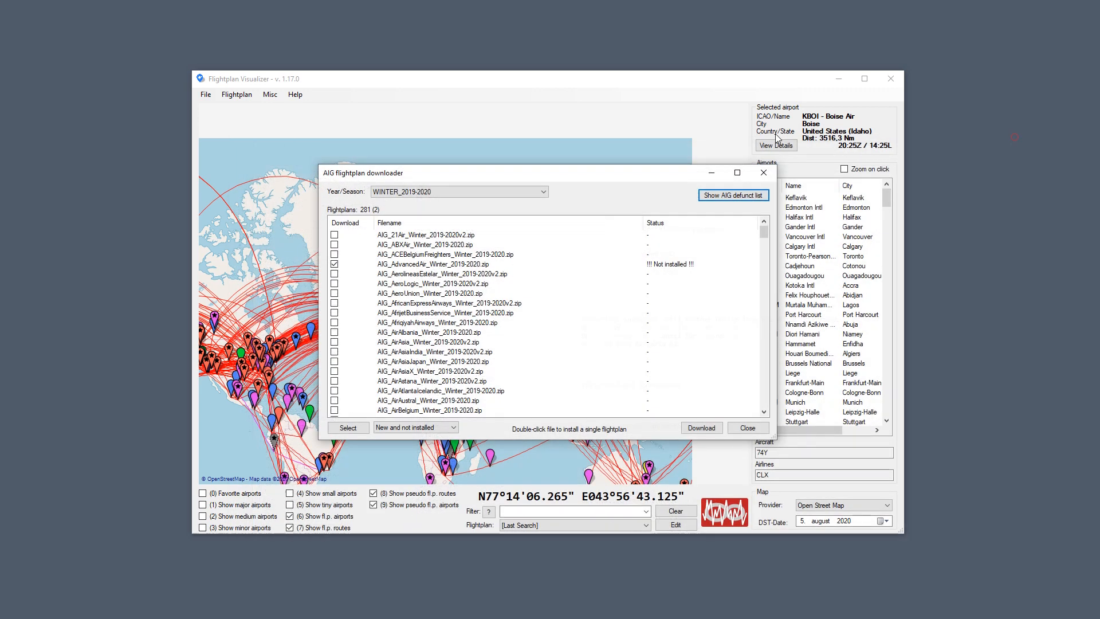
Highlight the marked AIG_AdvancedAir_Winter_2019-2020.zip flightplan and close the flightplan downloader without downloading.
click(440, 262)
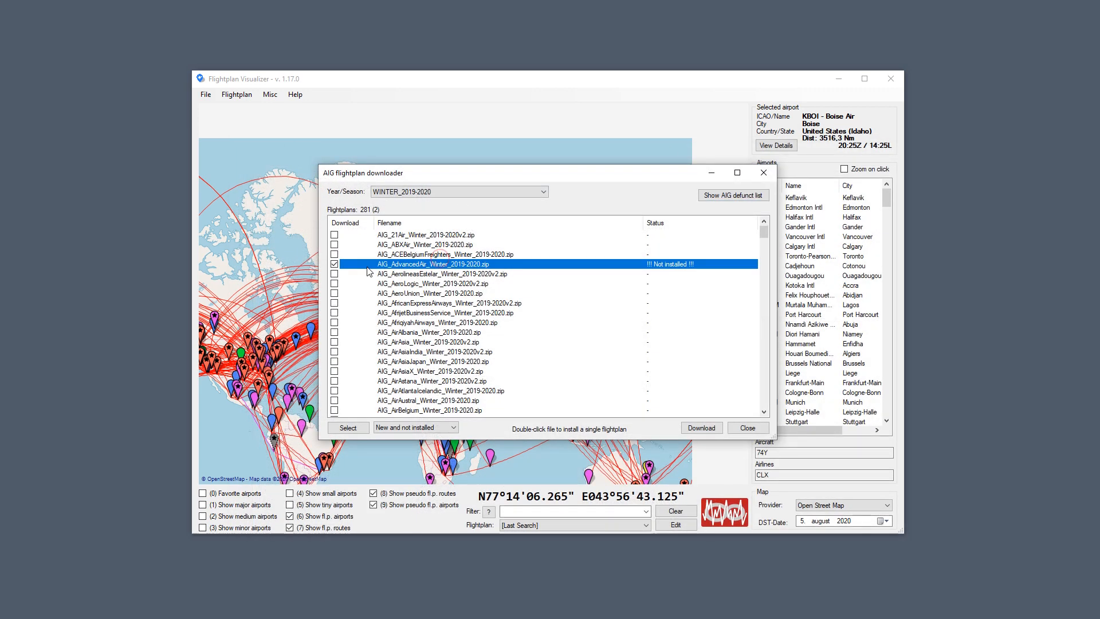
click(335, 264)
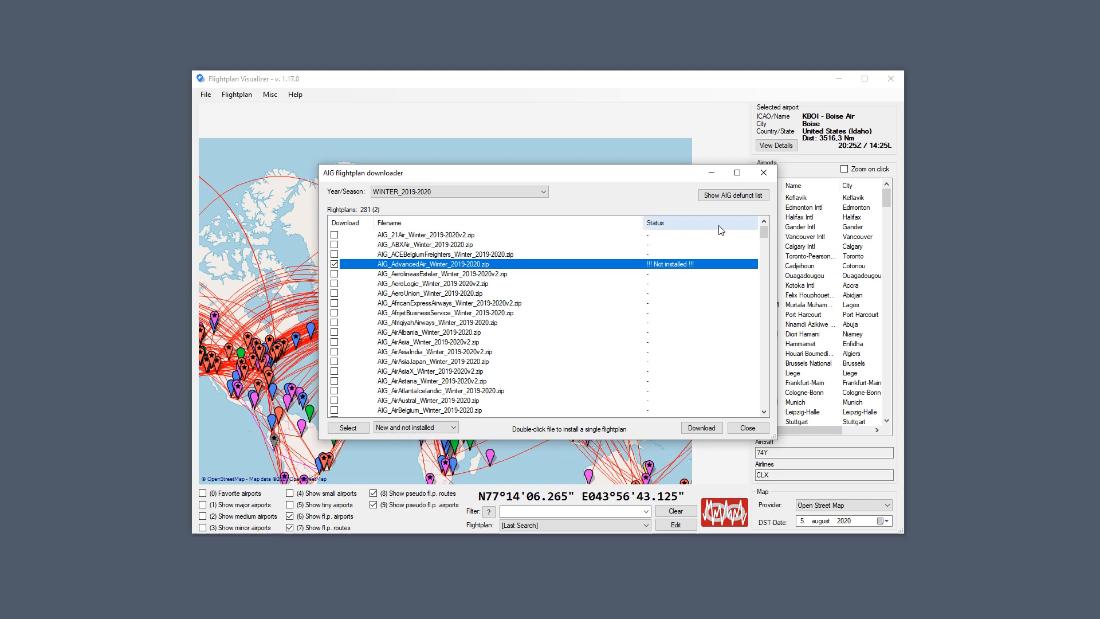
click(764, 173)
Open the AIG defunct airline list from the enable/disable flightplans window, look through it, and close both windows.
click(236, 95)
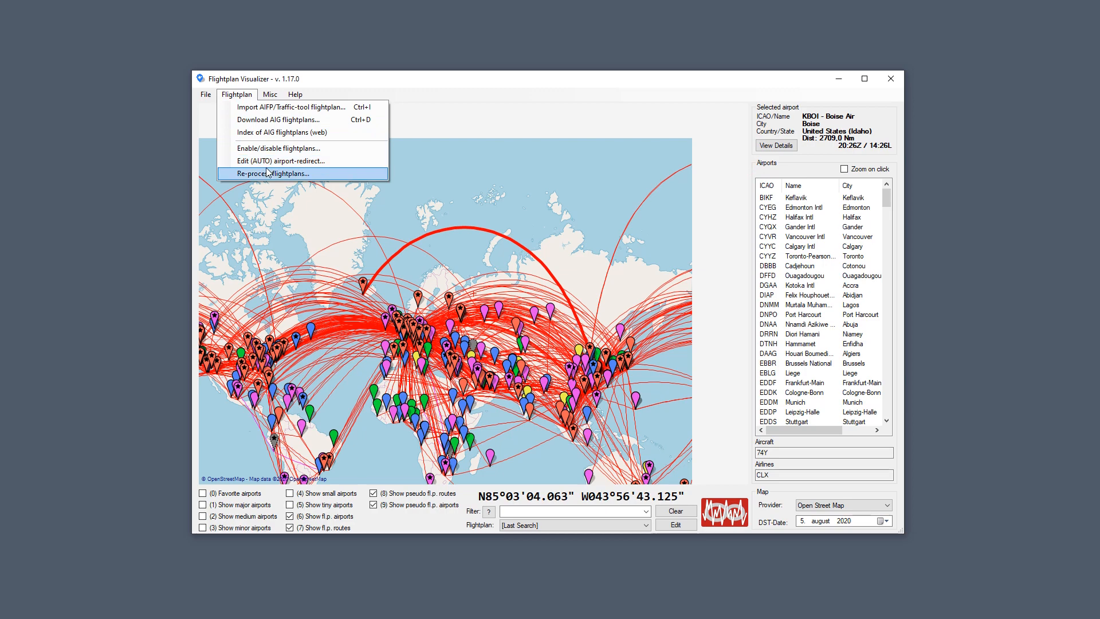
click(267, 149)
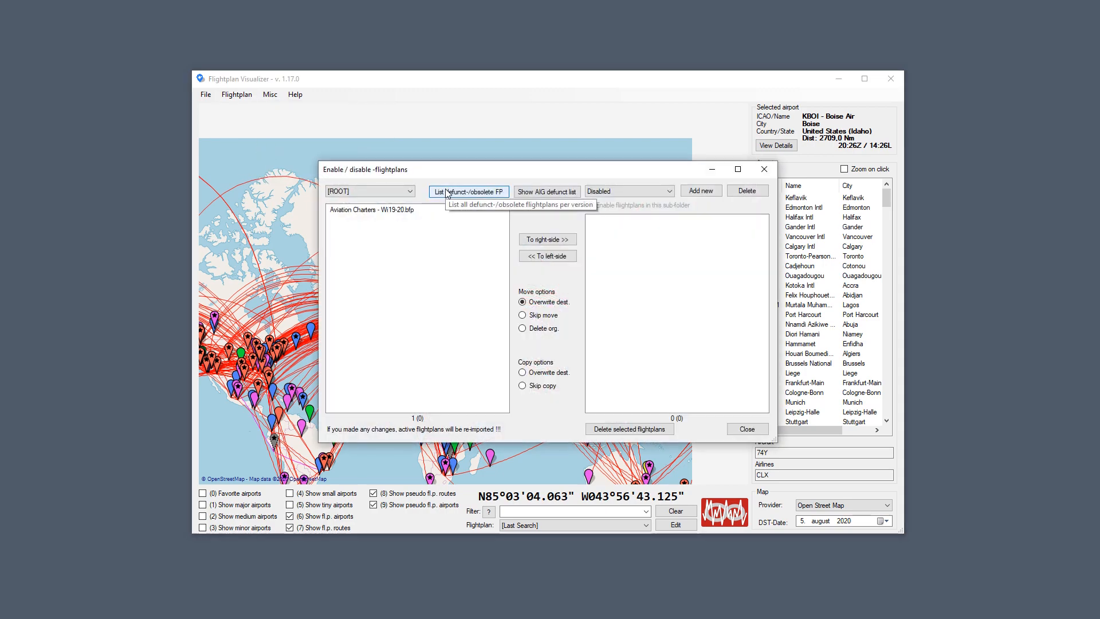
click(565, 196)
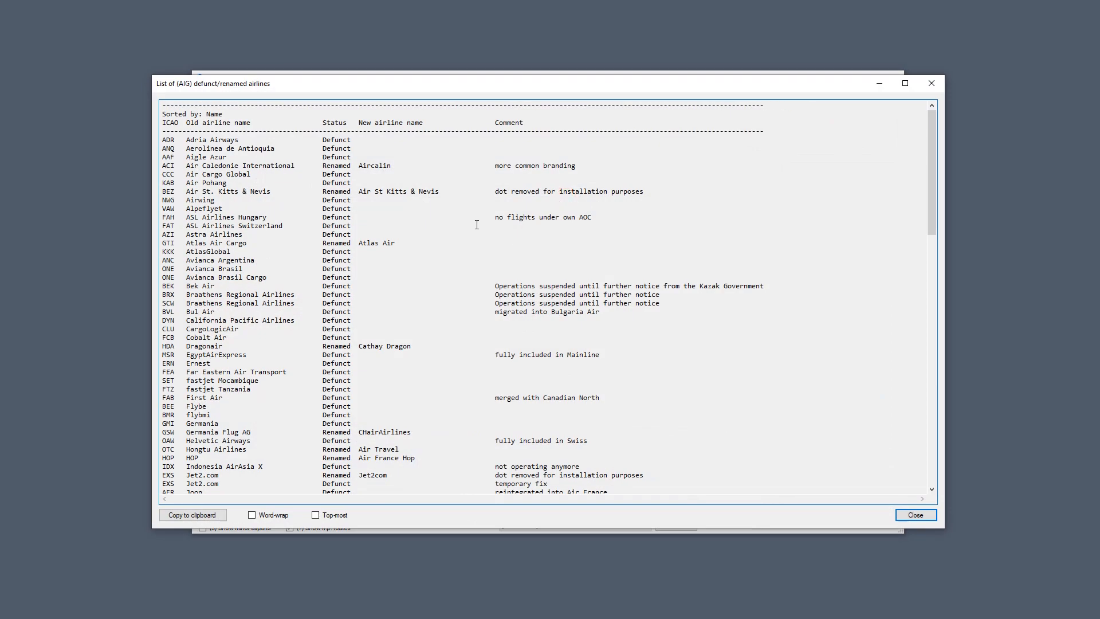
scroll(472, 250, down, 14)
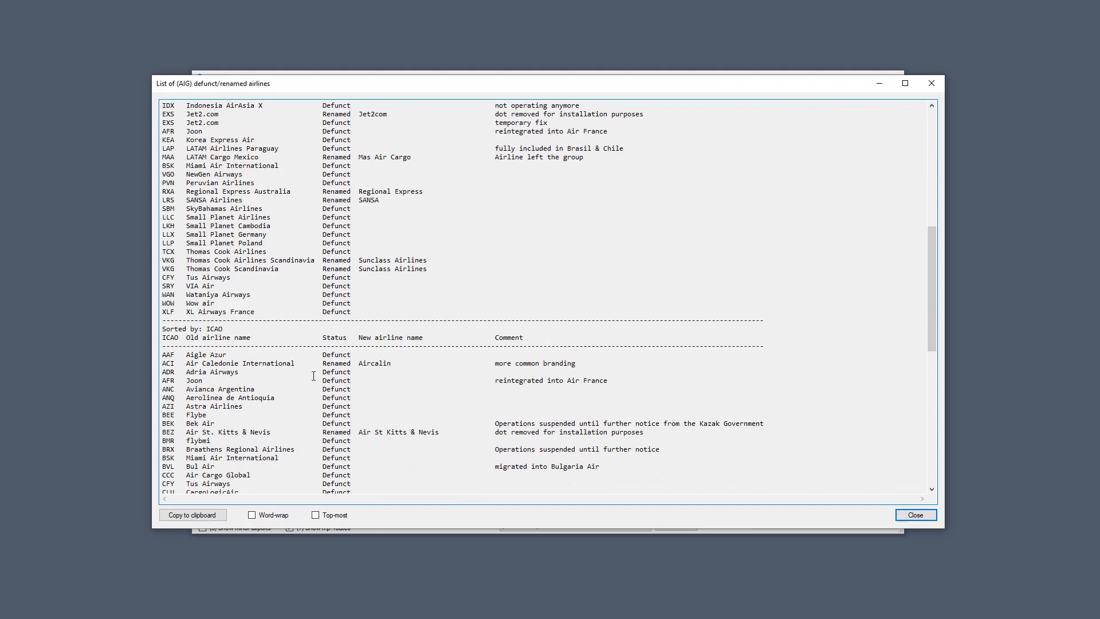
click(931, 82)
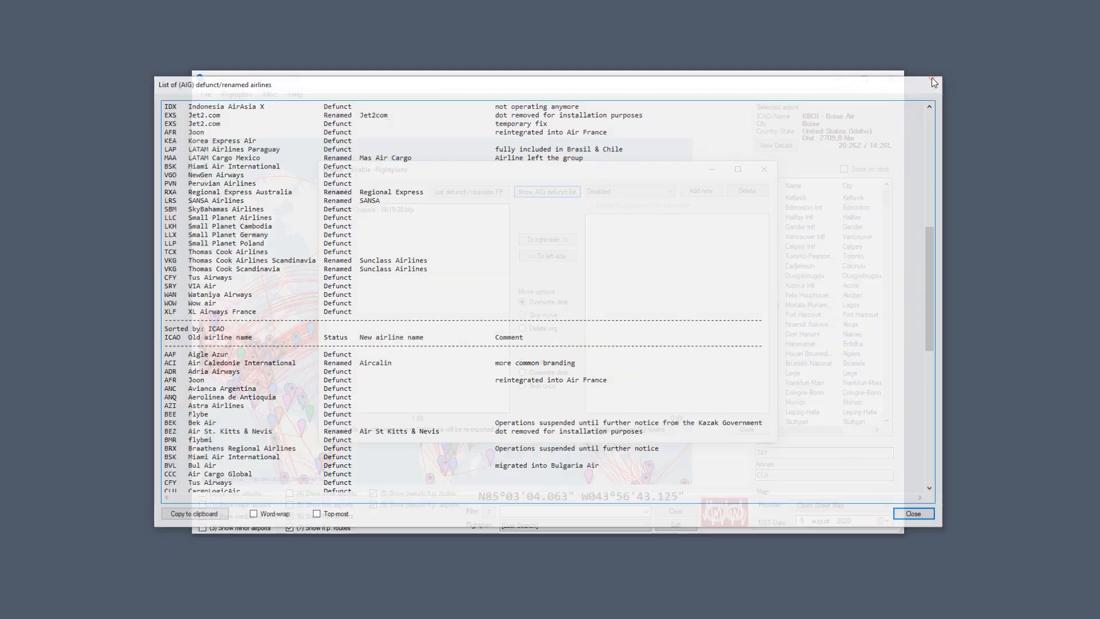
click(764, 169)
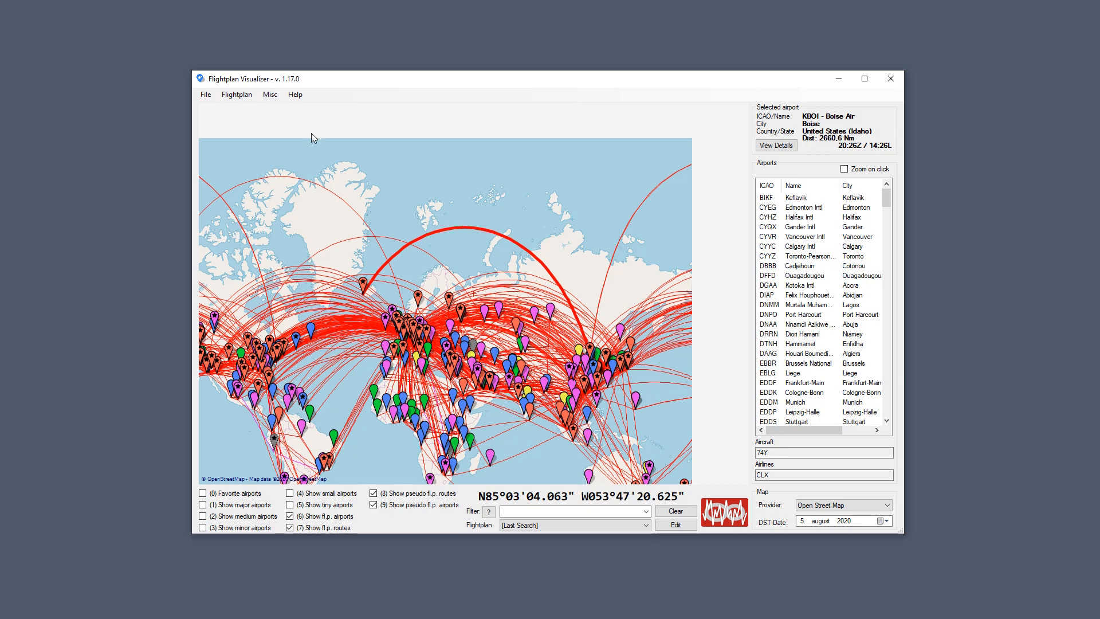
Open the leg search, place blank Notepad windows along both of its sides to compare its width, and close the search.
key(ctrl+f)
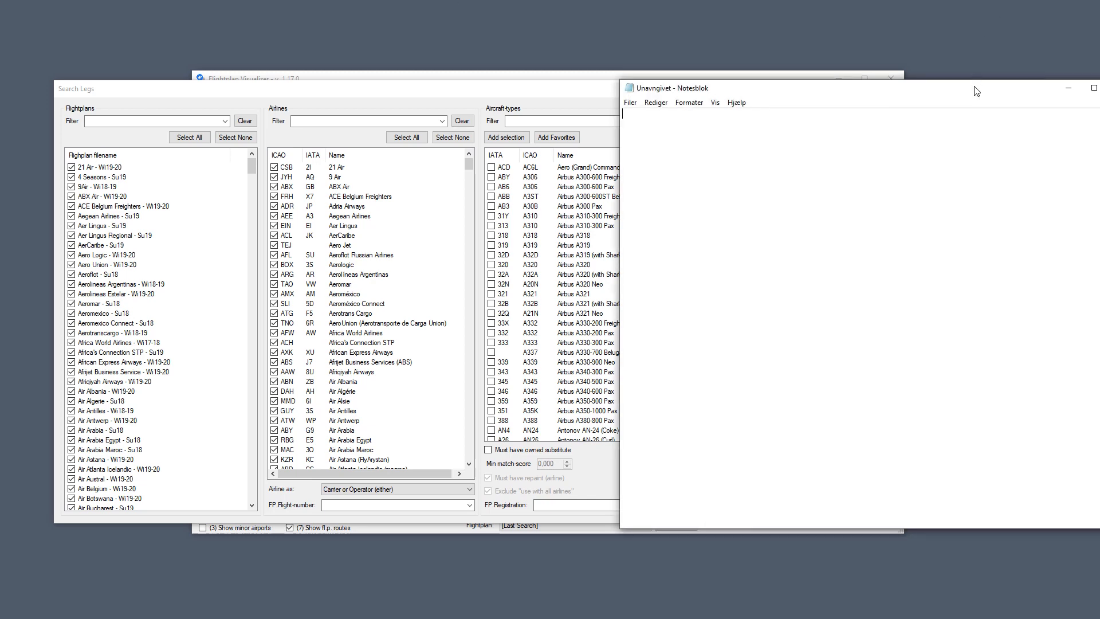
drag(973, 90, 2, 89)
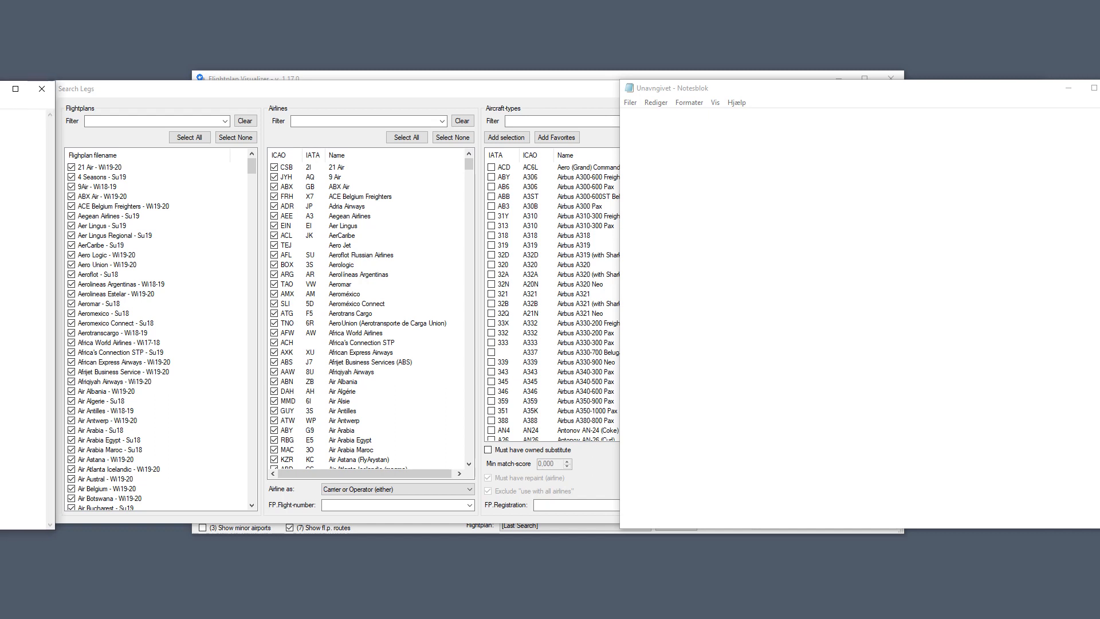
drag(726, 91, 1091, 91)
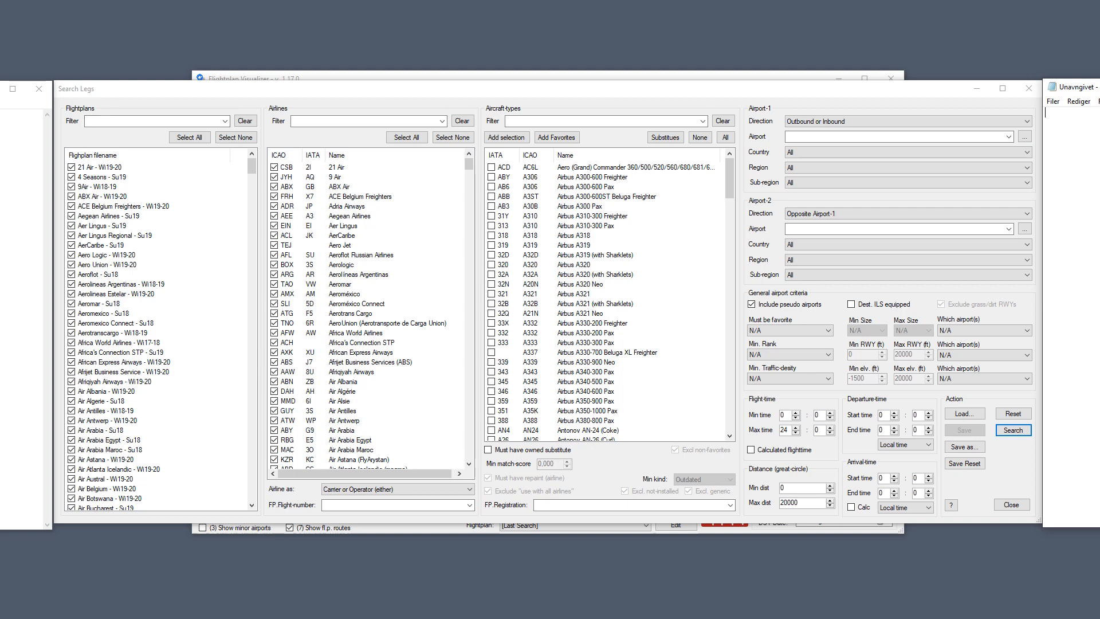
click(1025, 90)
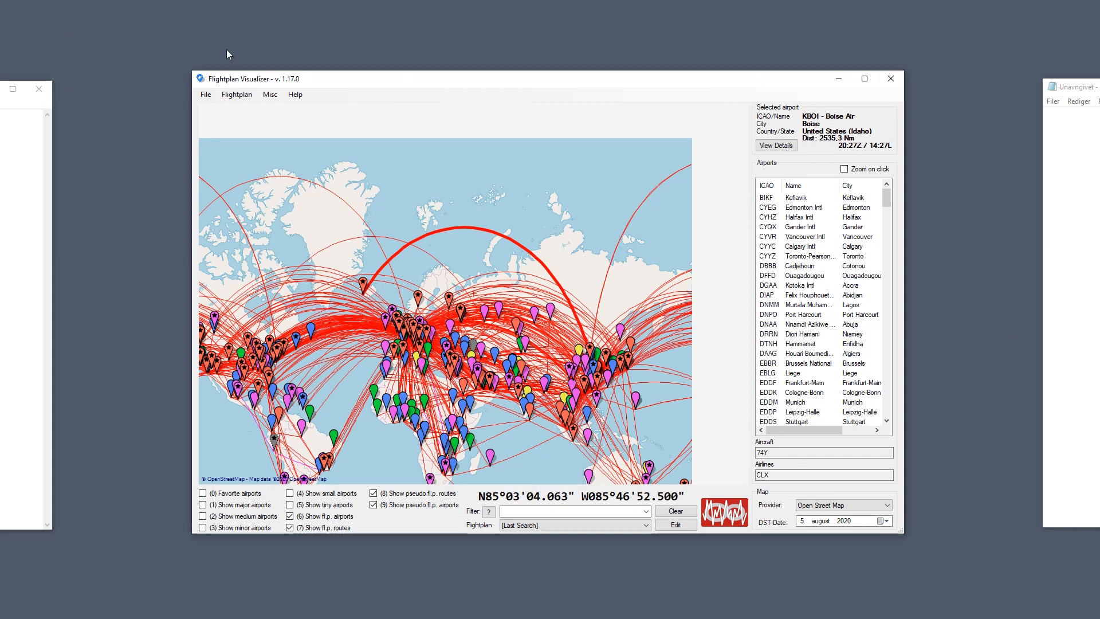
Enable the Reduced desktop option in the program settings and save the change.
click(203, 95)
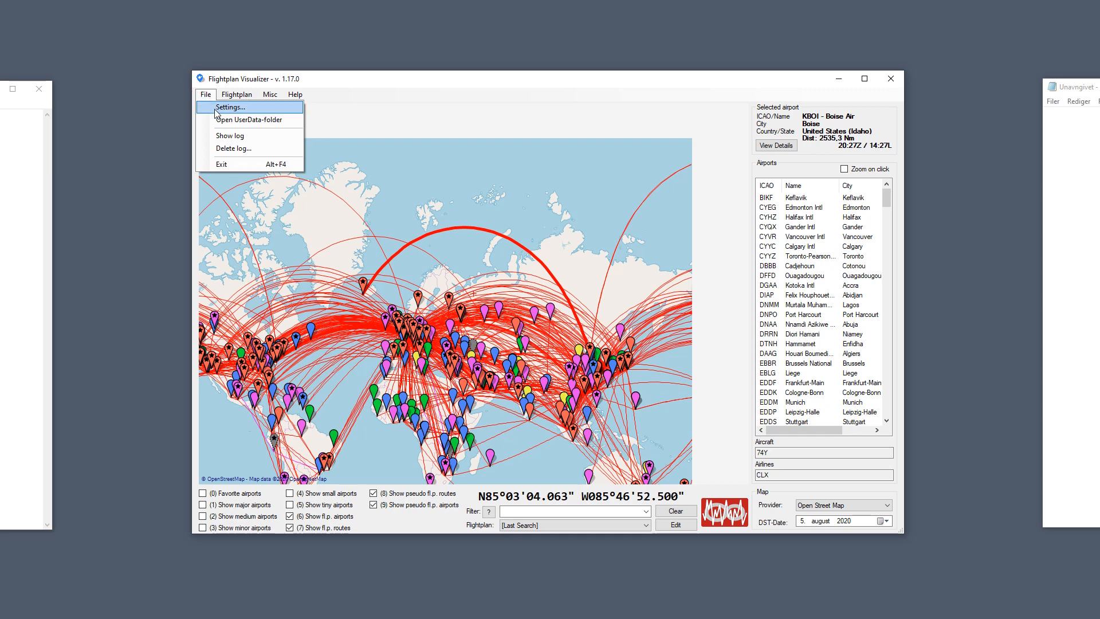
click(216, 108)
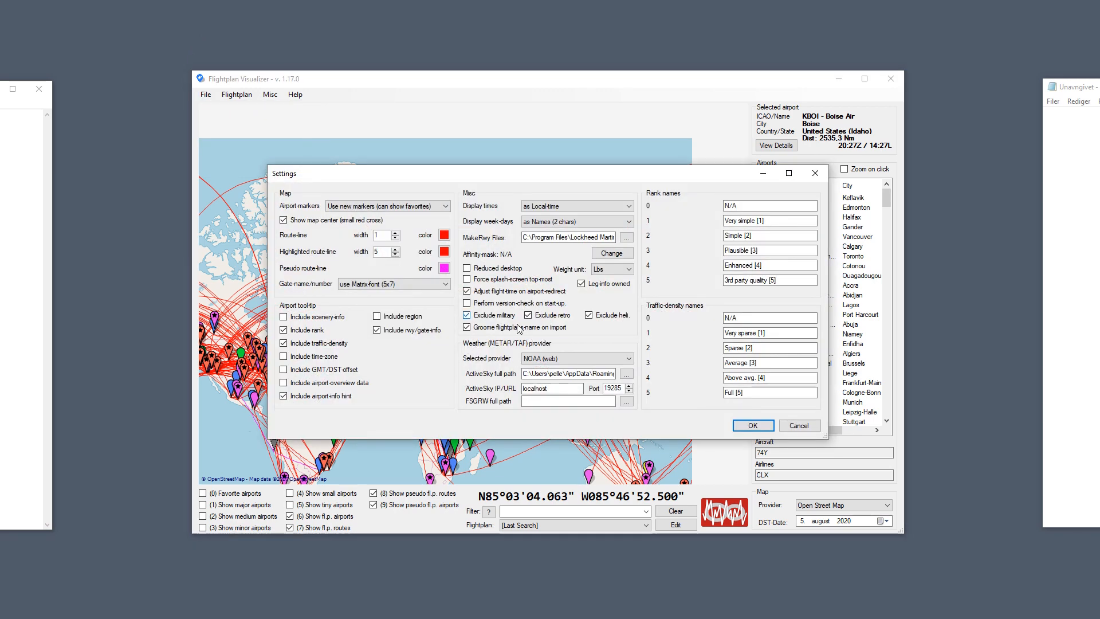
mouse_move(476, 273)
click(483, 270)
click(759, 422)
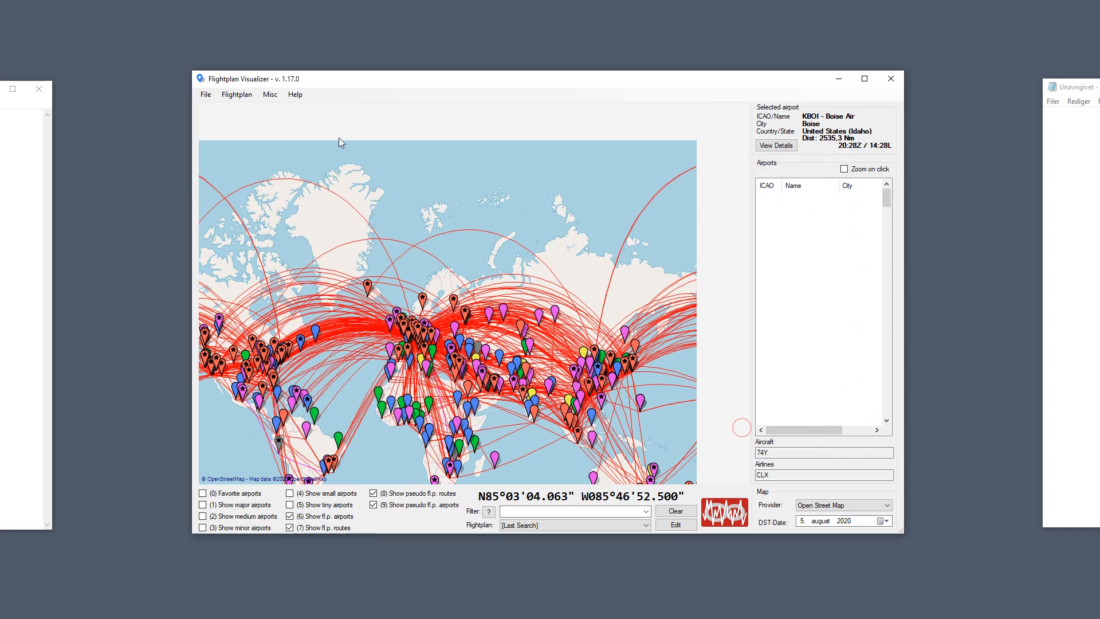
Open the leg search in reduced size, adjust the dividers between its lists, try resizing the window, and close it.
click(269, 95)
click(287, 120)
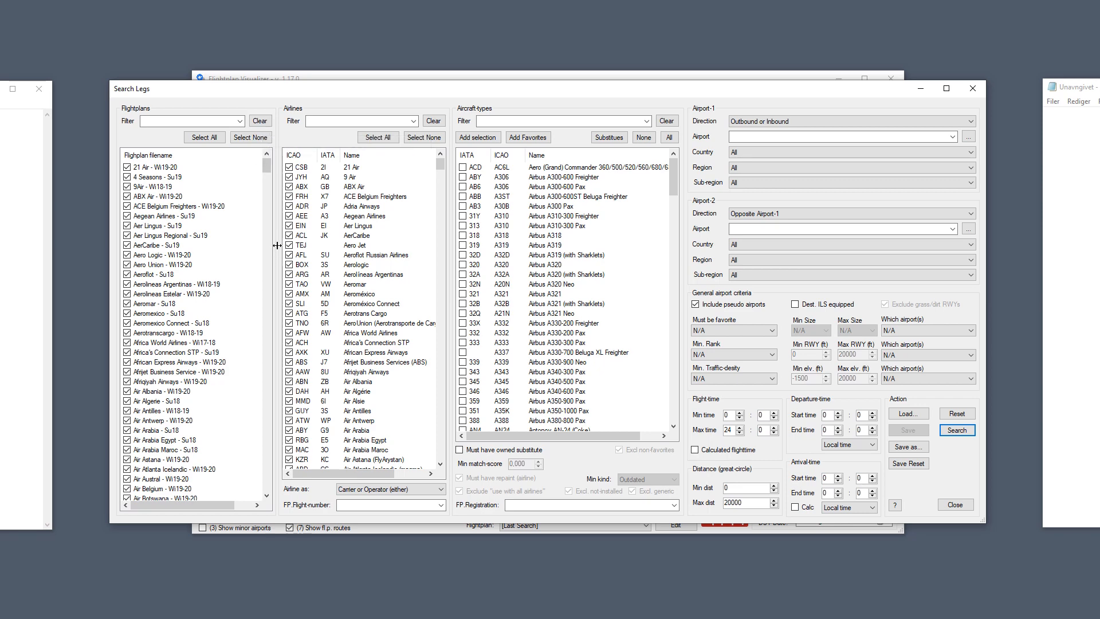
mouse_move(277, 246)
mouse_down()
mouse_move(231, 244)
mouse_move(312, 245)
mouse_move(278, 246)
mouse_up()
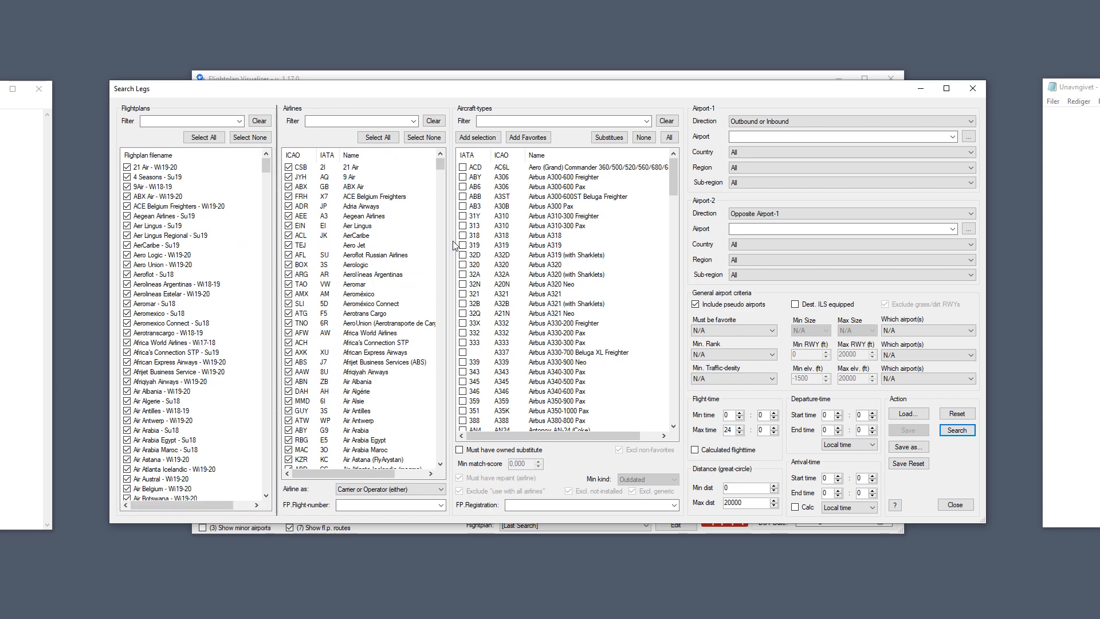
mouse_move(452, 241)
mouse_down()
mouse_move(464, 237)
mouse_move(404, 239)
mouse_move(459, 240)
mouse_up()
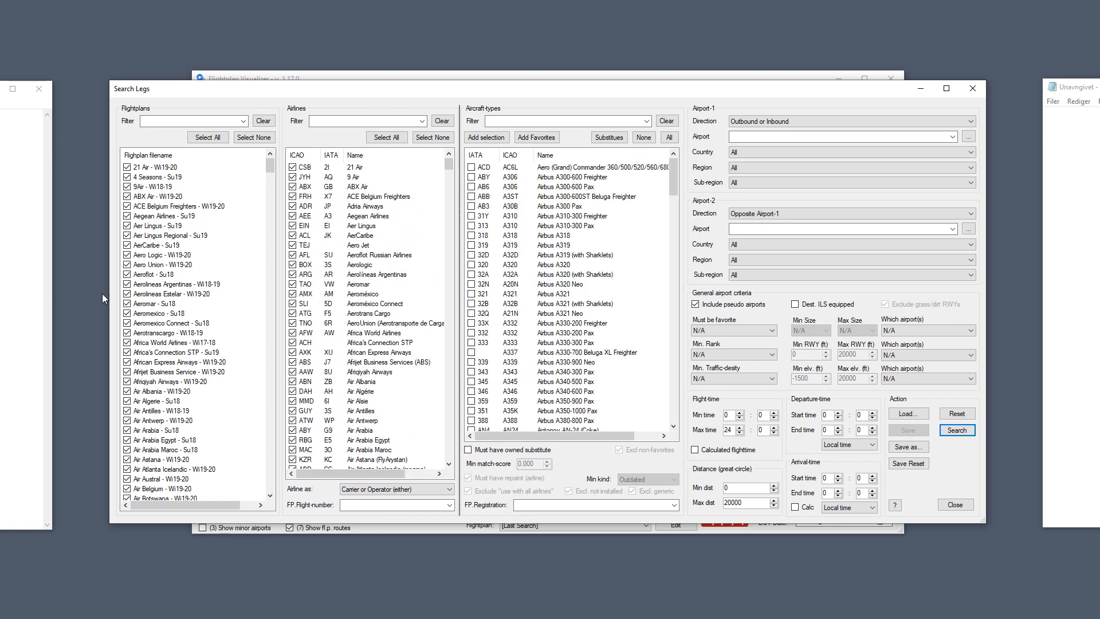
drag(111, 296, 6, 298)
drag(347, 299, 570, 320)
mouse_move(109, 266)
mouse_down()
mouse_move(5, 268)
mouse_move(110, 264)
mouse_up()
click(972, 88)
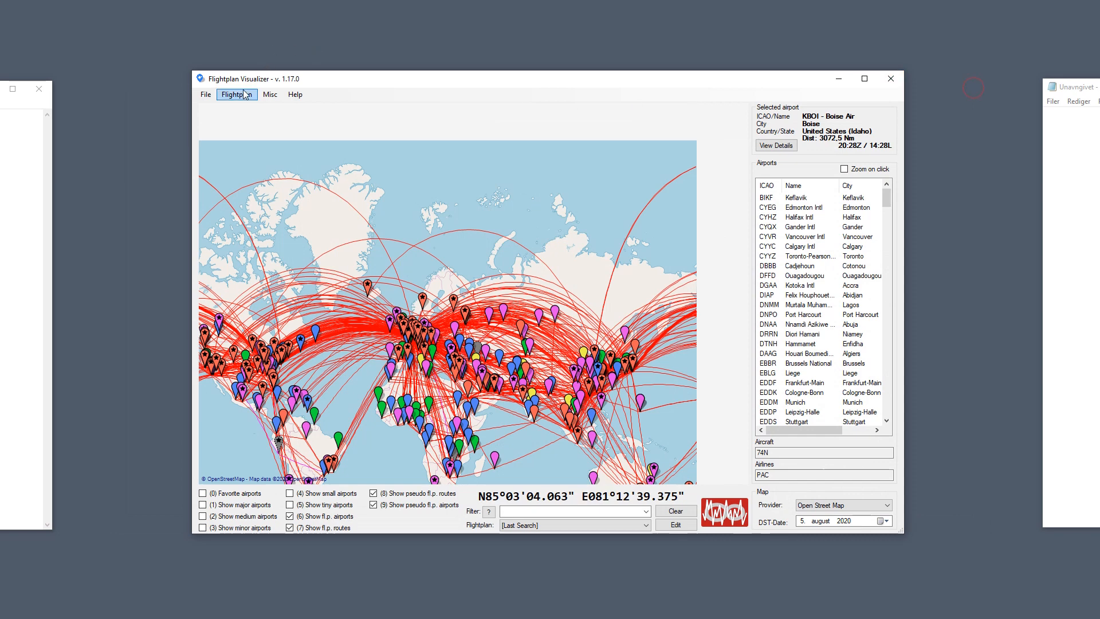
Disable the Reduced desktop option in the program settings and save the change.
click(205, 94)
click(222, 107)
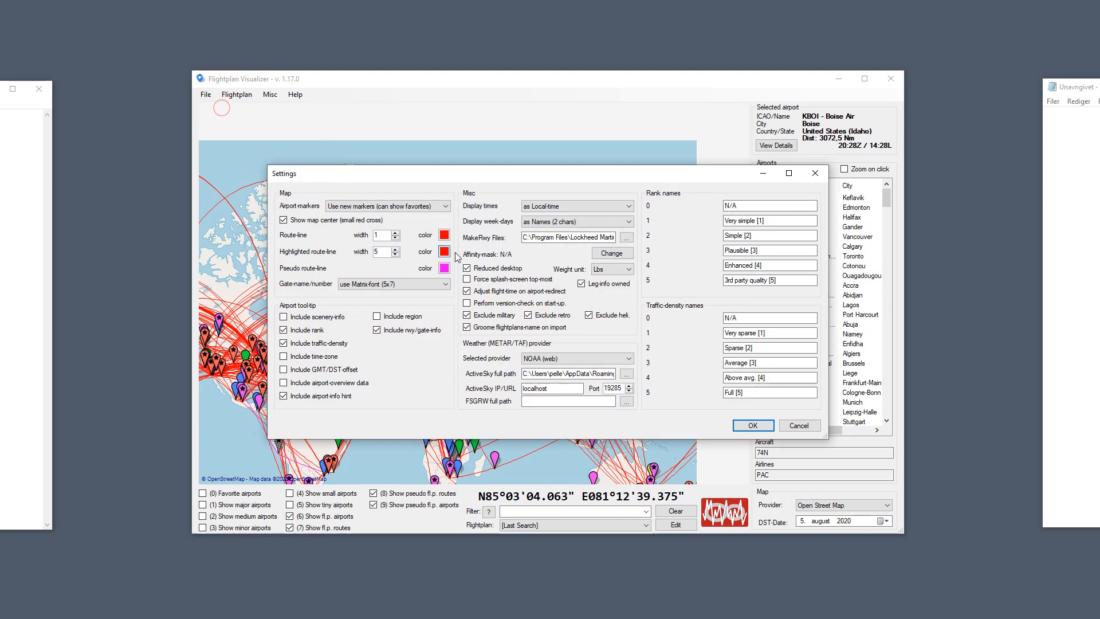
click(498, 268)
click(744, 424)
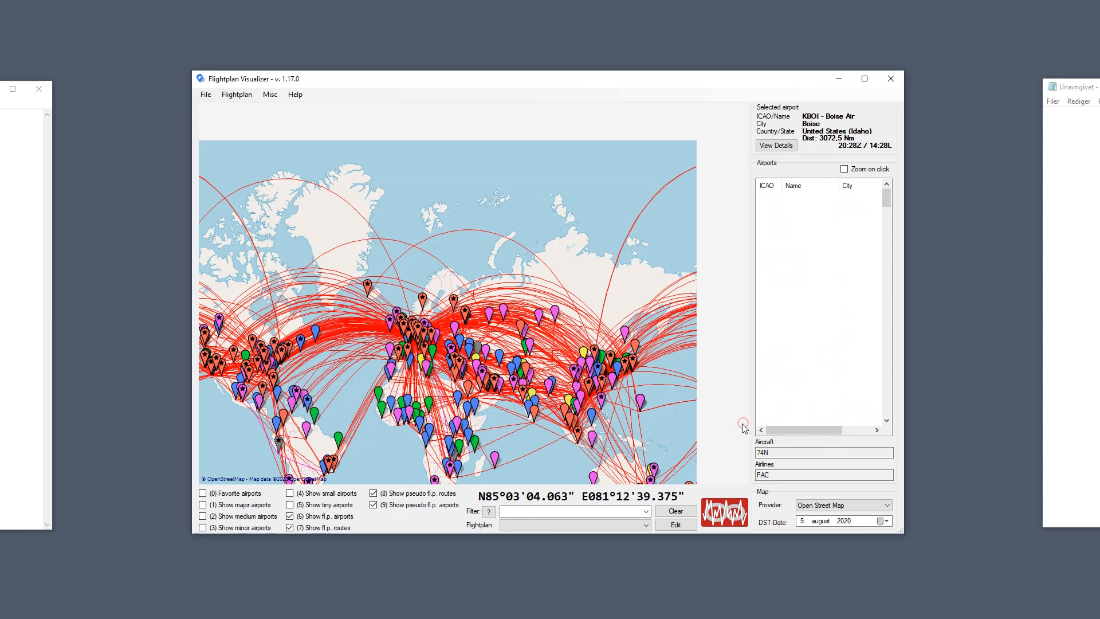
Close the two blank Notepad windows beside the flightplan map.
click(628, 336)
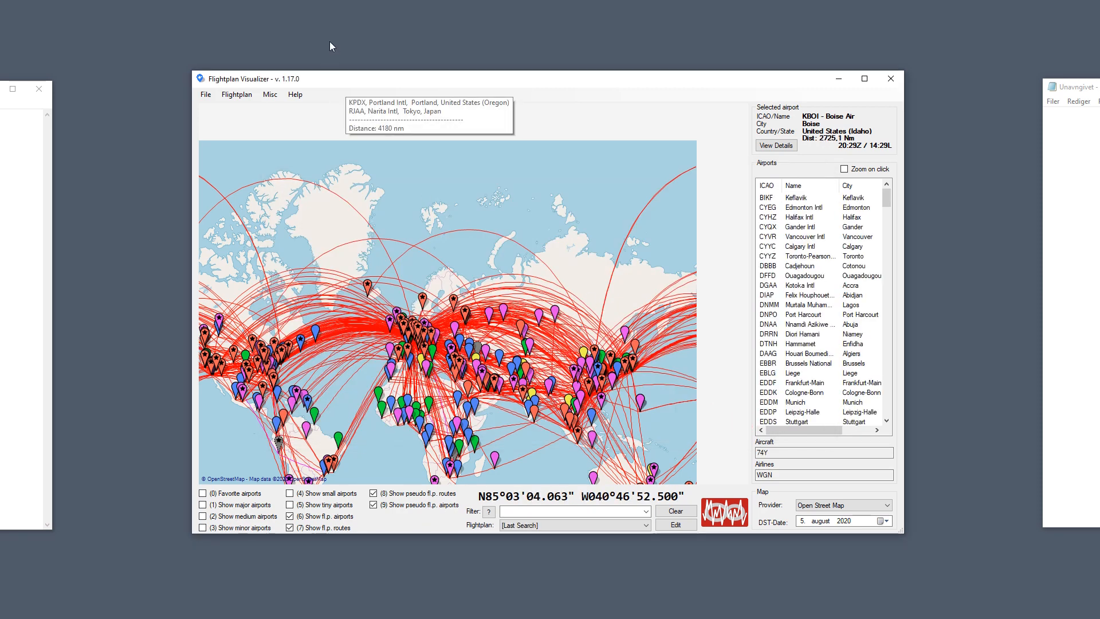
key(alt+F4)
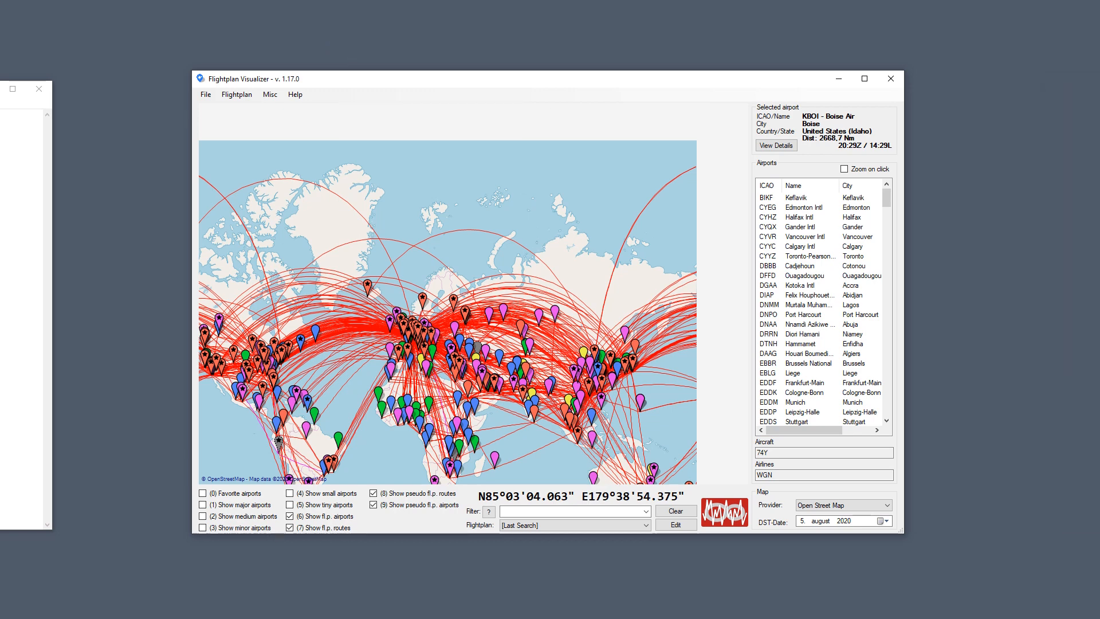
click(39, 88)
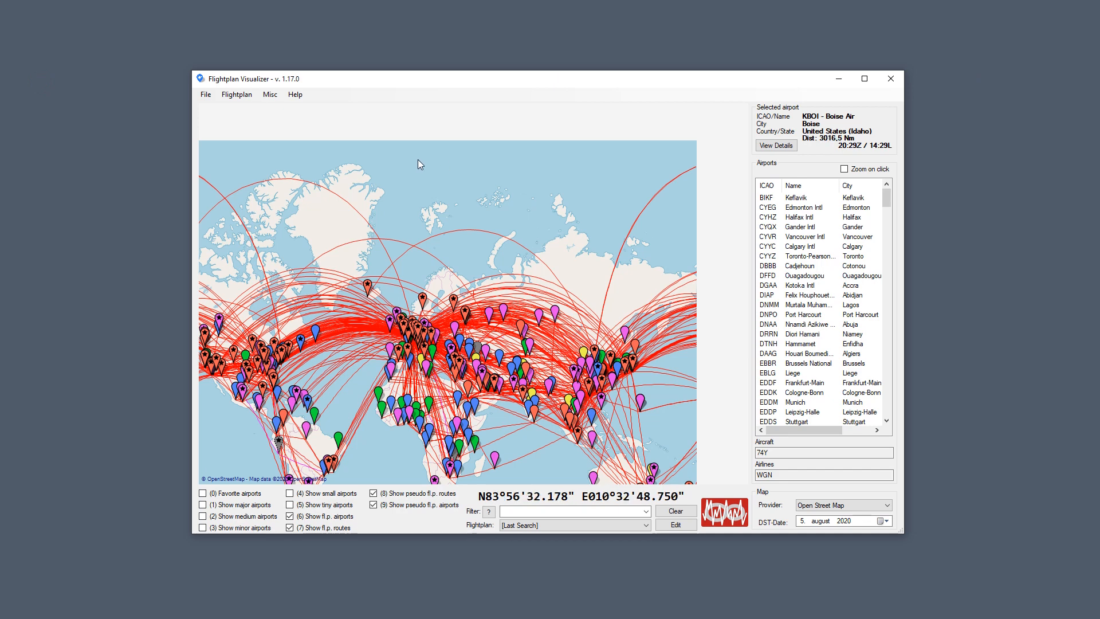
Review the Exclude military, Exclude retro and Exclude heli. options in the program settings and confirm the dialog.
drag(355, 166, 446, 116)
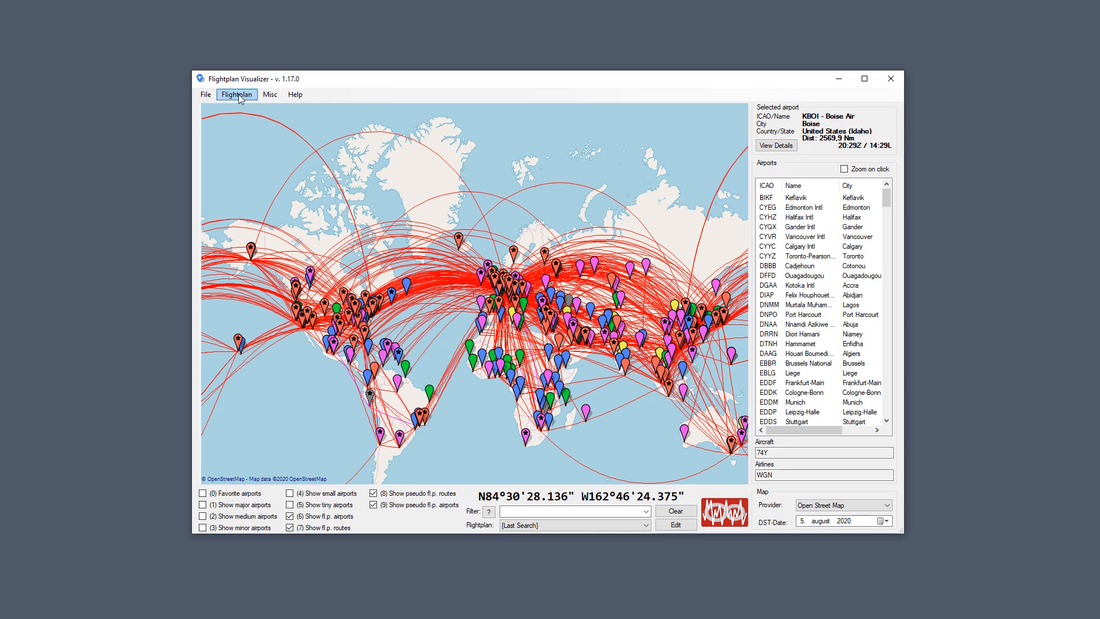
click(202, 94)
click(215, 107)
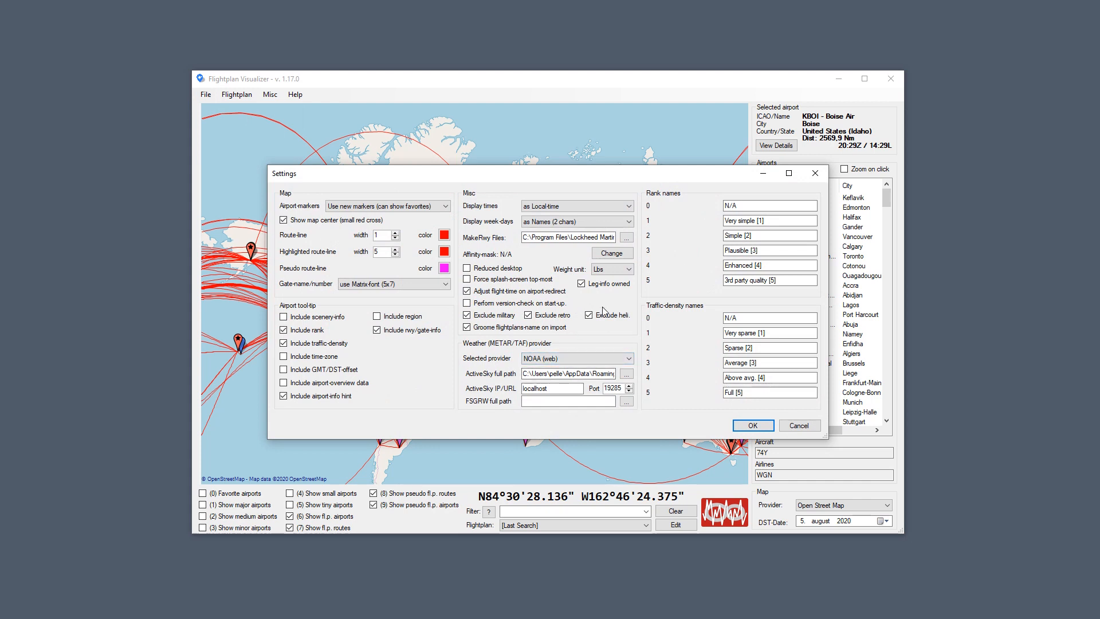
click(590, 316)
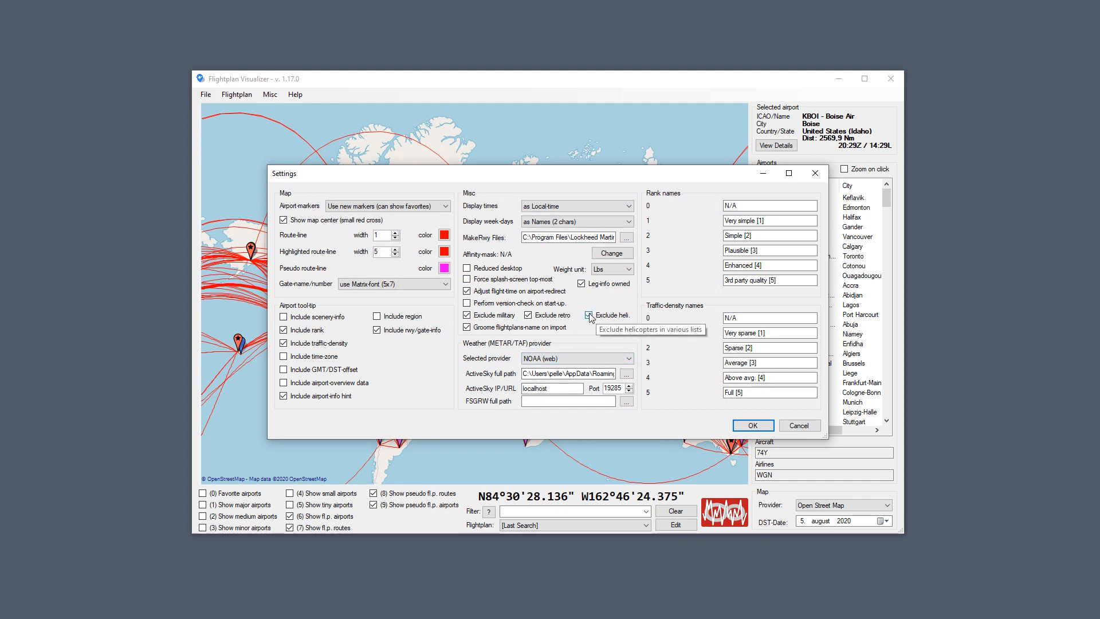
click(752, 425)
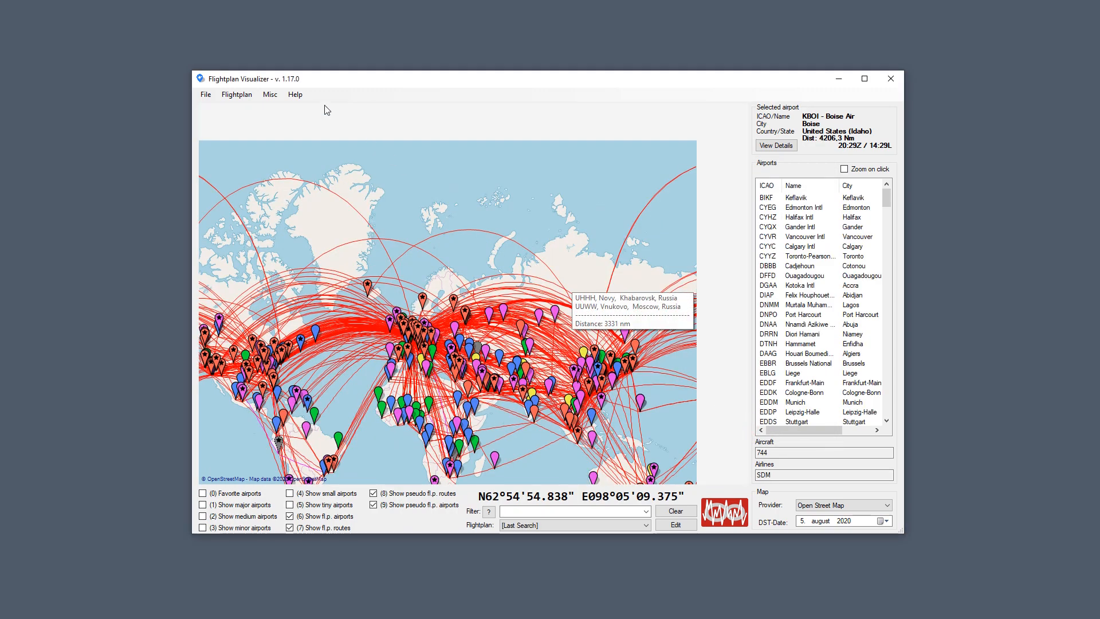
Open the favorite aircraft-types list and select the AgustaWestland / Agusta-Bell AW139 helicopter to view its data.
click(270, 95)
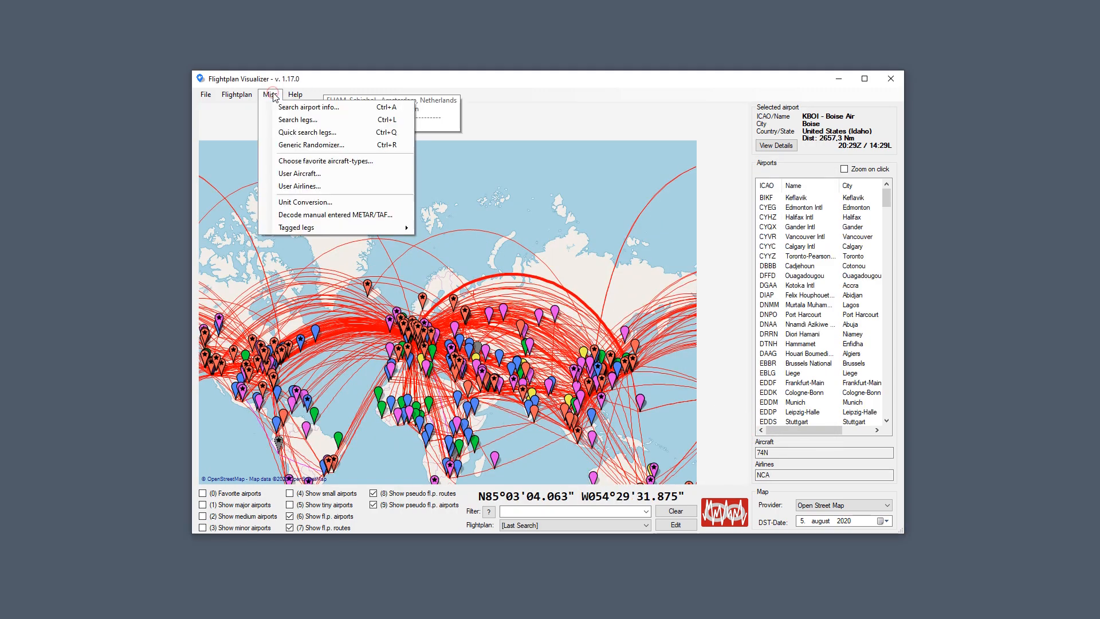
click(306, 161)
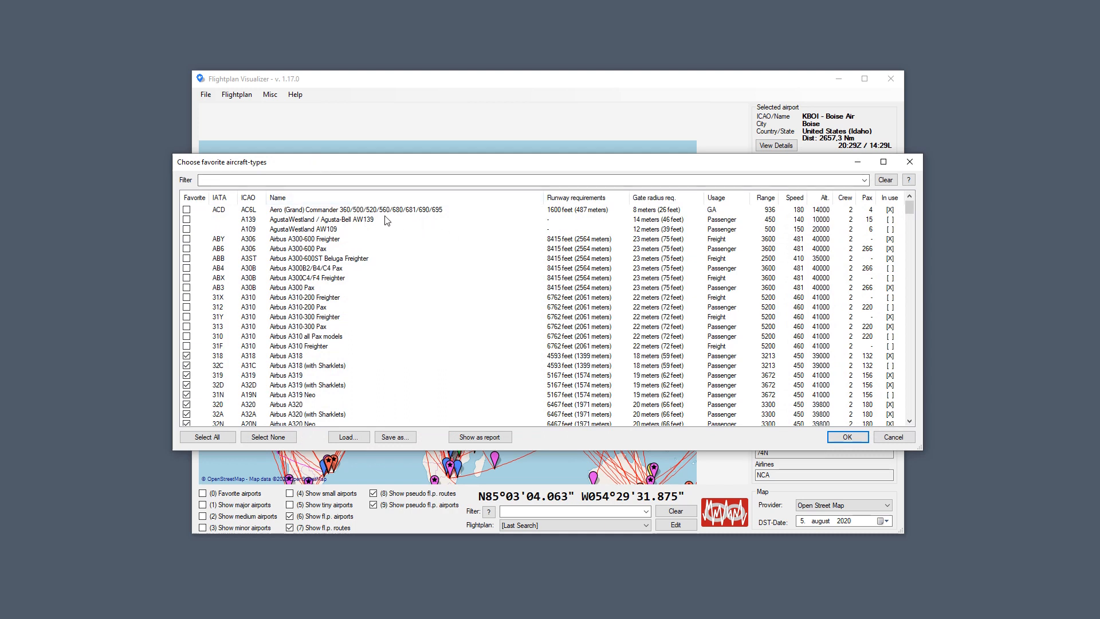
click(356, 221)
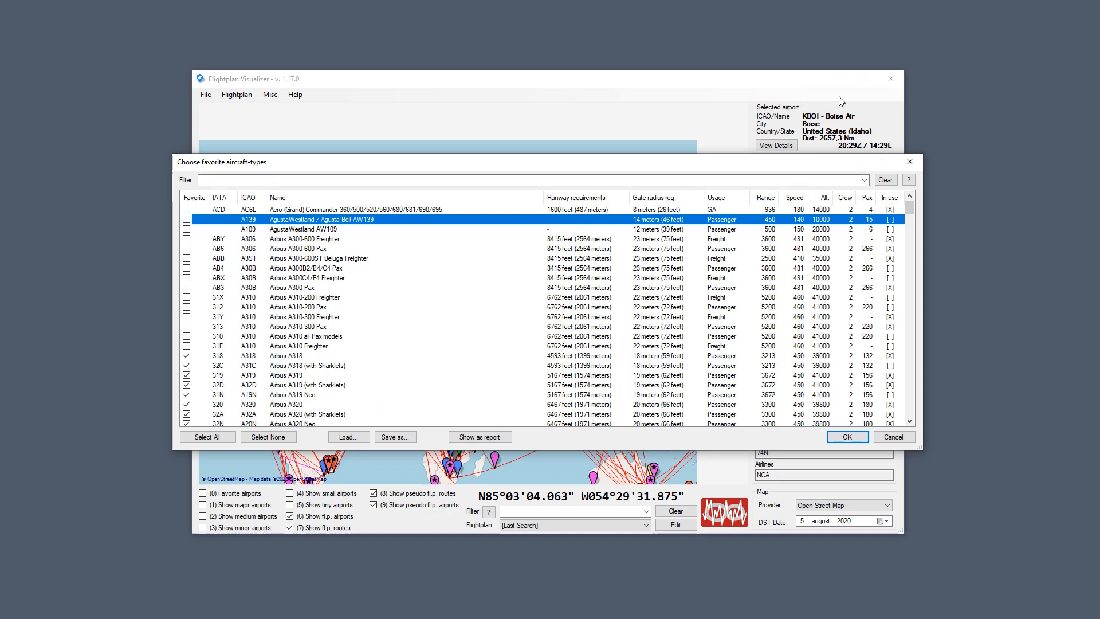
Start adding an owned aircraft in User Aircraft, searching types for 139 and choosing the AgustaWestland / Agusta-Bell AW139.
click(270, 95)
click(322, 172)
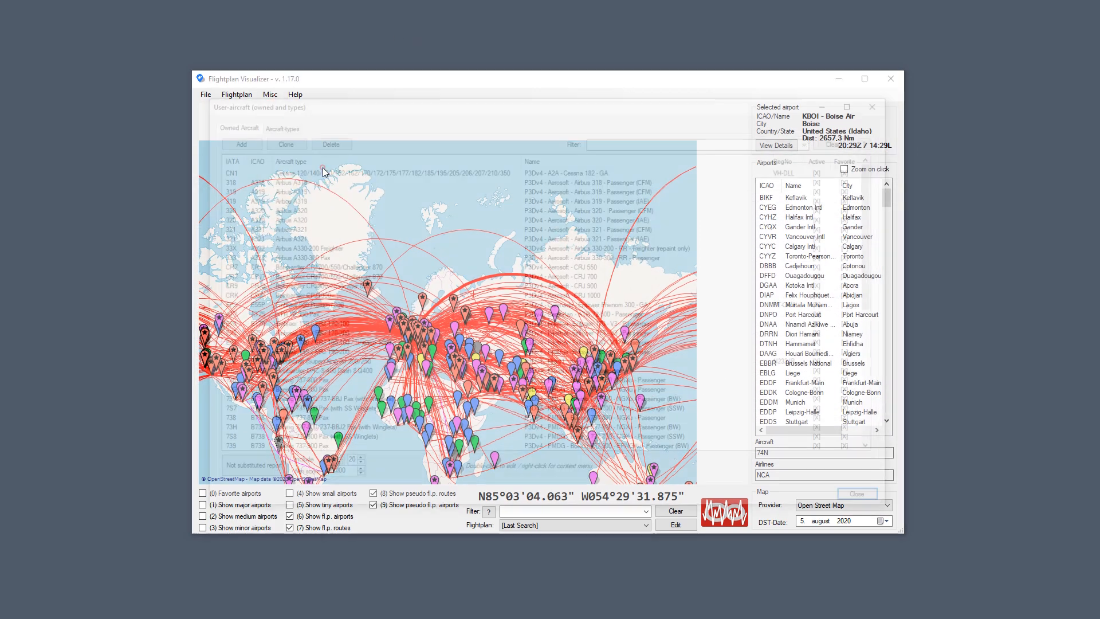
click(230, 139)
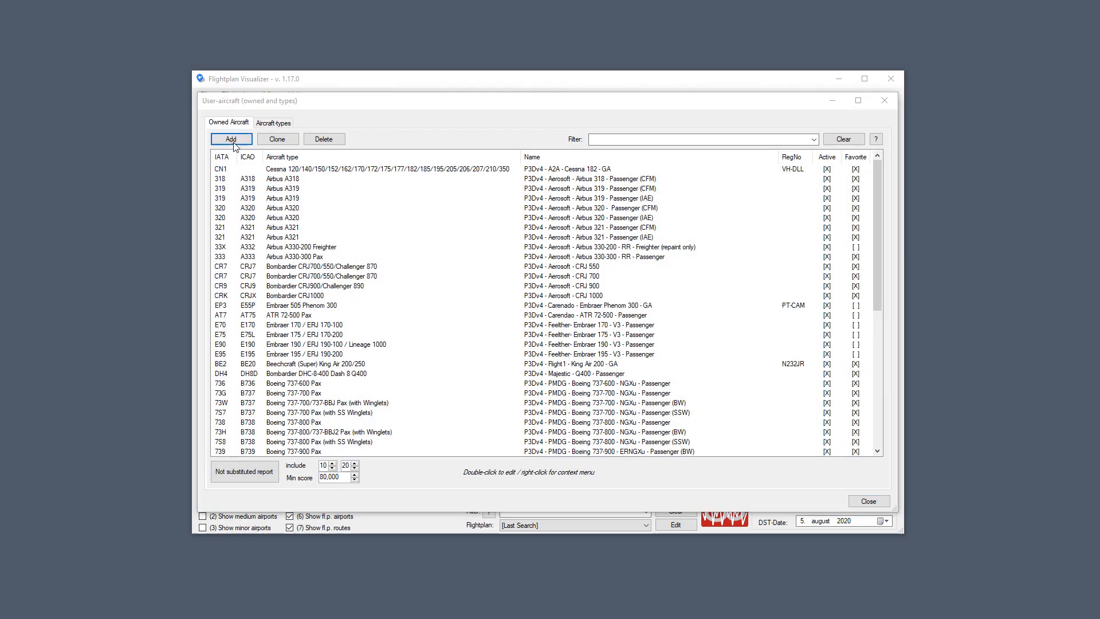
text(139)
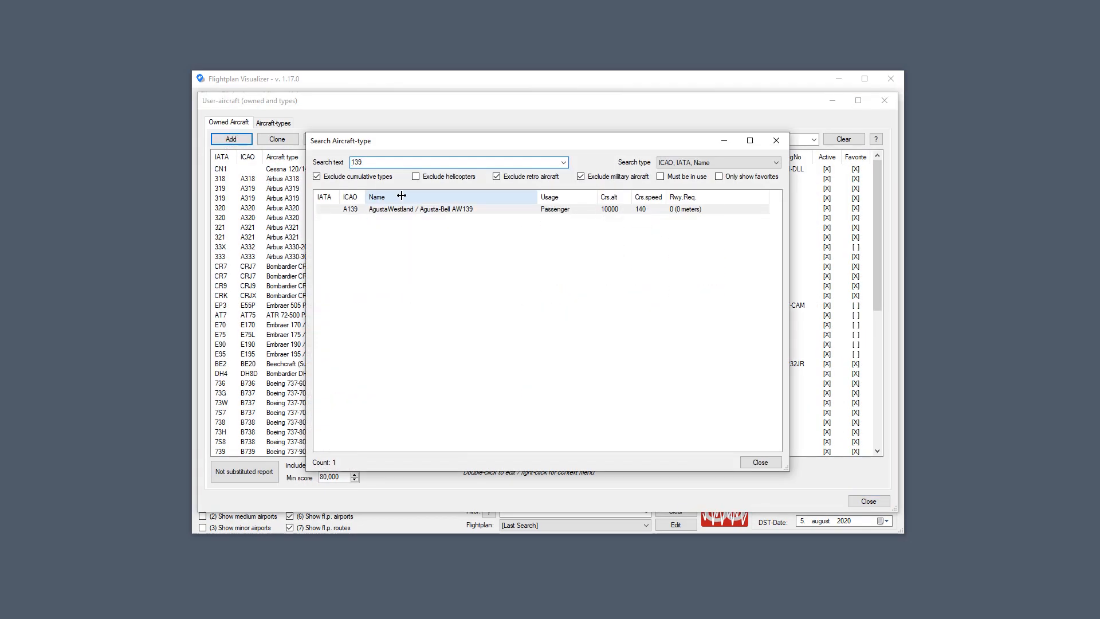
click(413, 211)
double_click(413, 211)
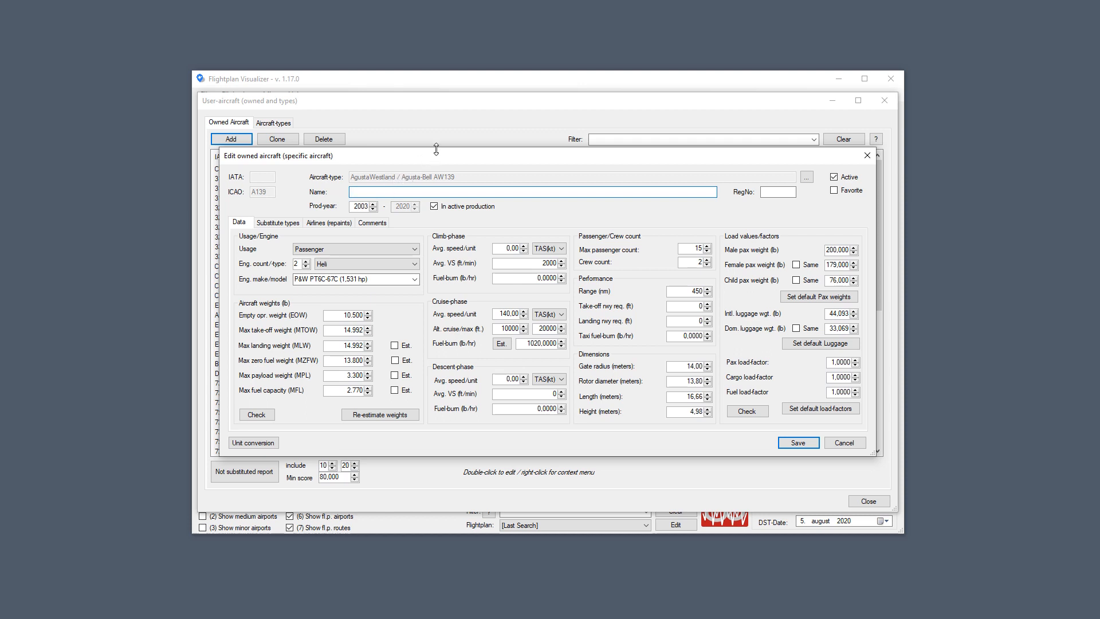
Discard the unsaved AW139 owned aircraft and close the user aircraft window.
mouse_move(436, 150)
mouse_down()
mouse_move(442, 134)
mouse_move(445, 155)
mouse_up()
click(866, 156)
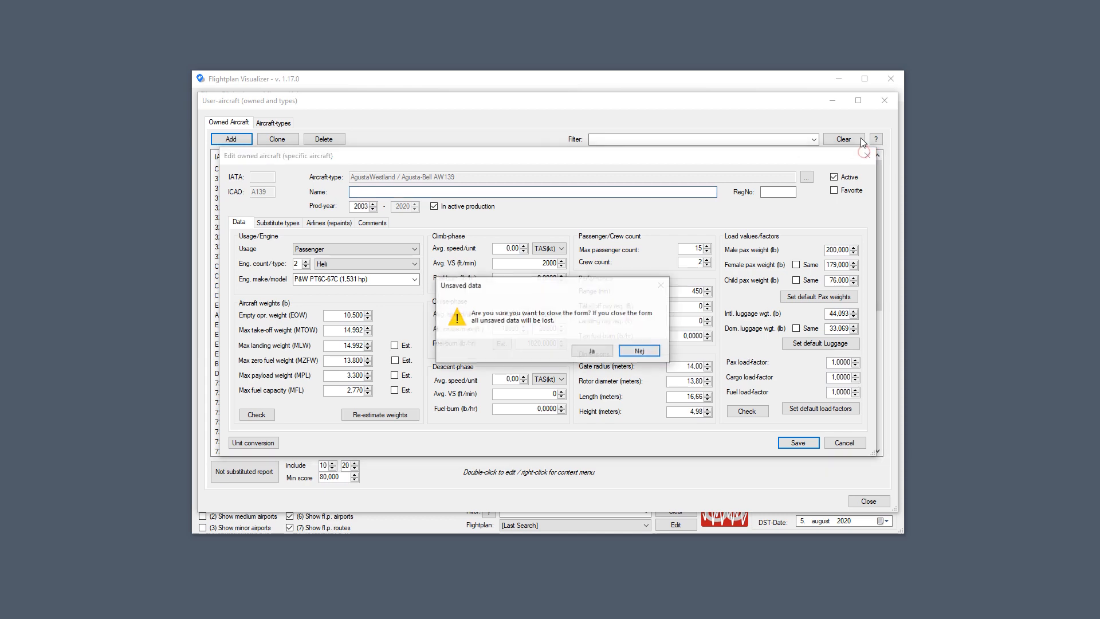
click(593, 351)
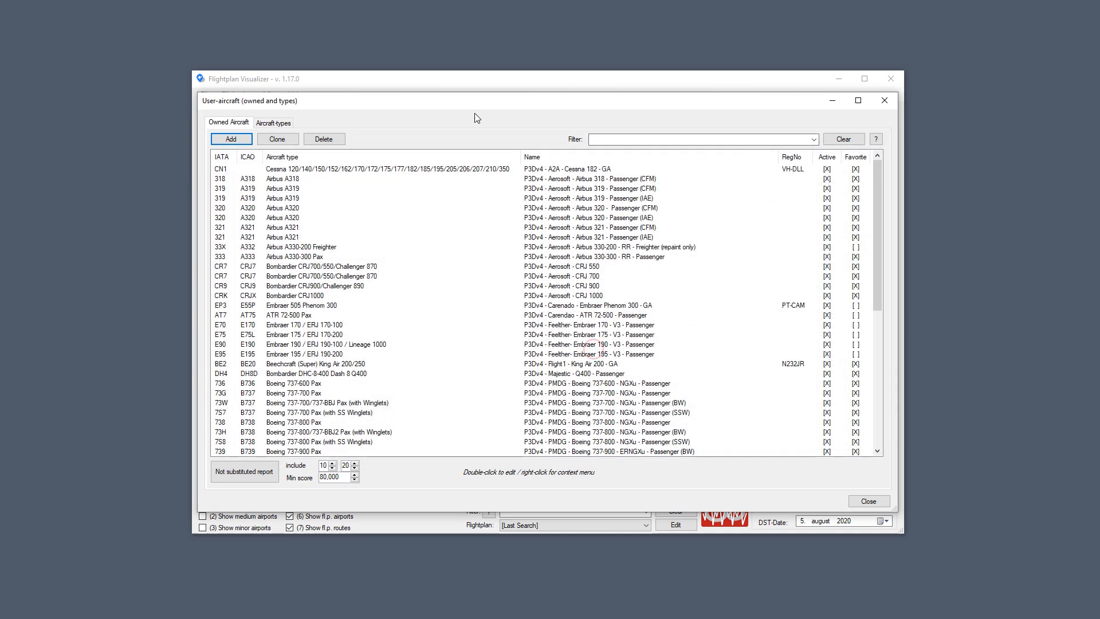
click(884, 101)
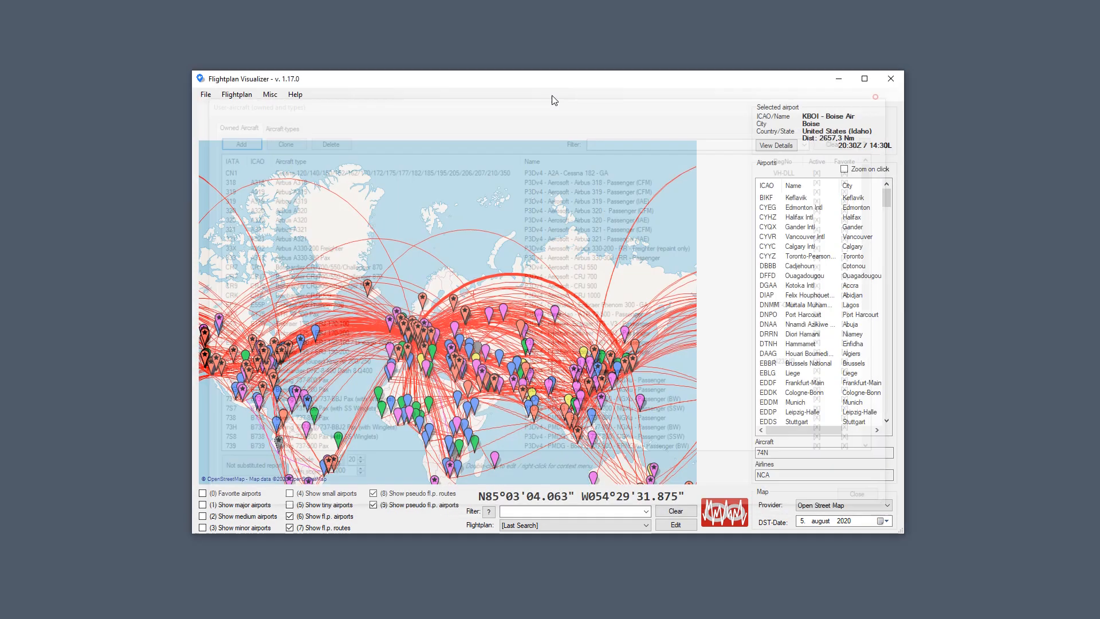
Open the favorite aircraft-types list and filter it to helicopters with et=heli.
click(270, 94)
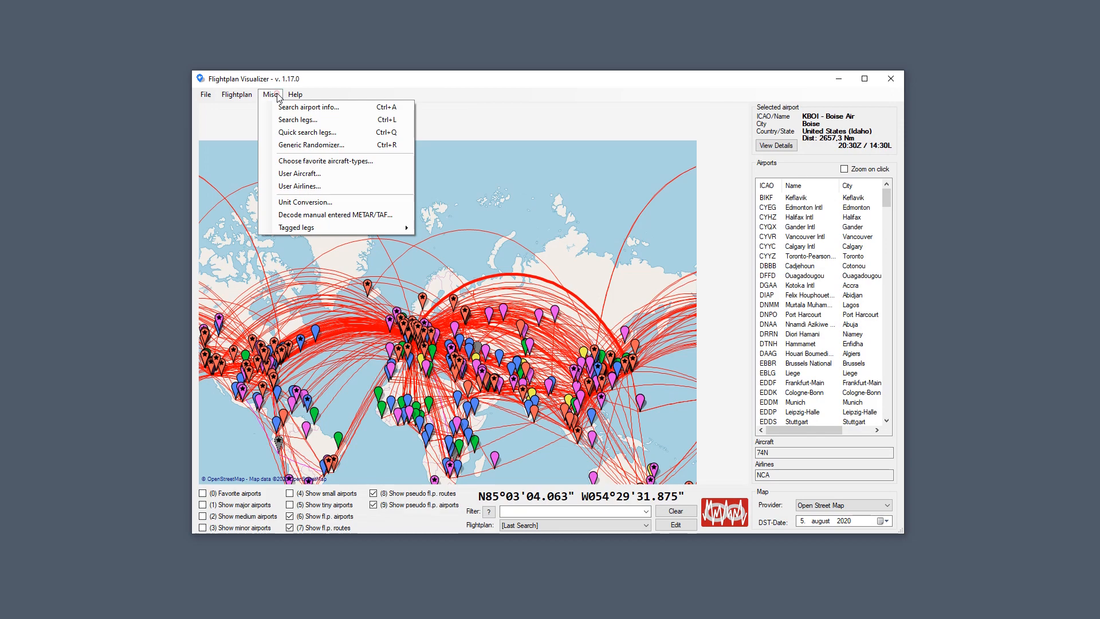
click(364, 163)
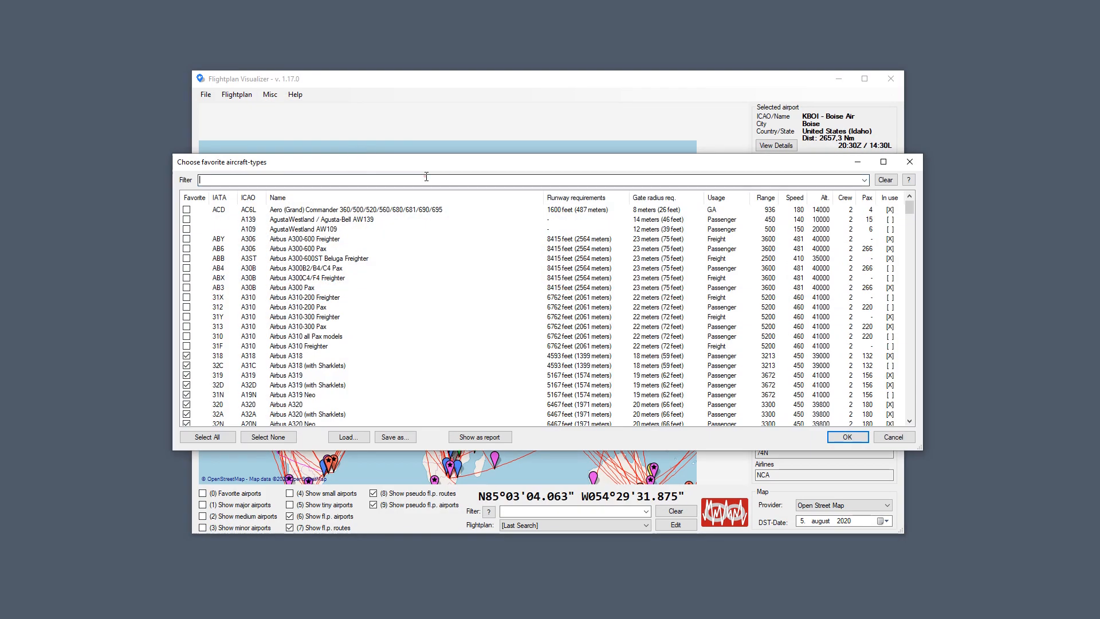
click(424, 177)
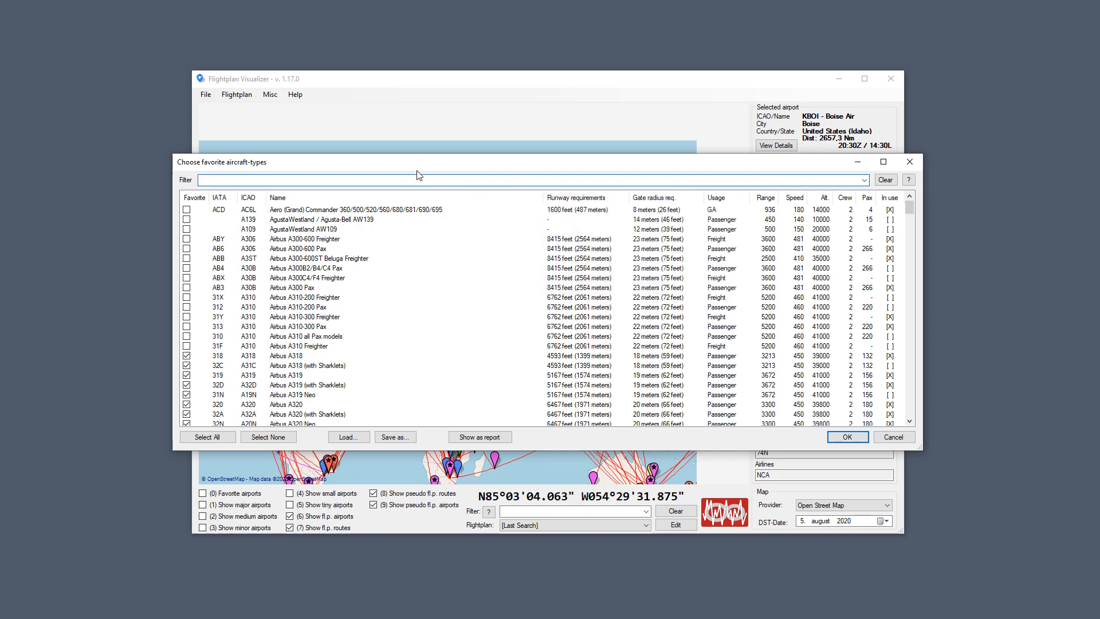
text(et=)
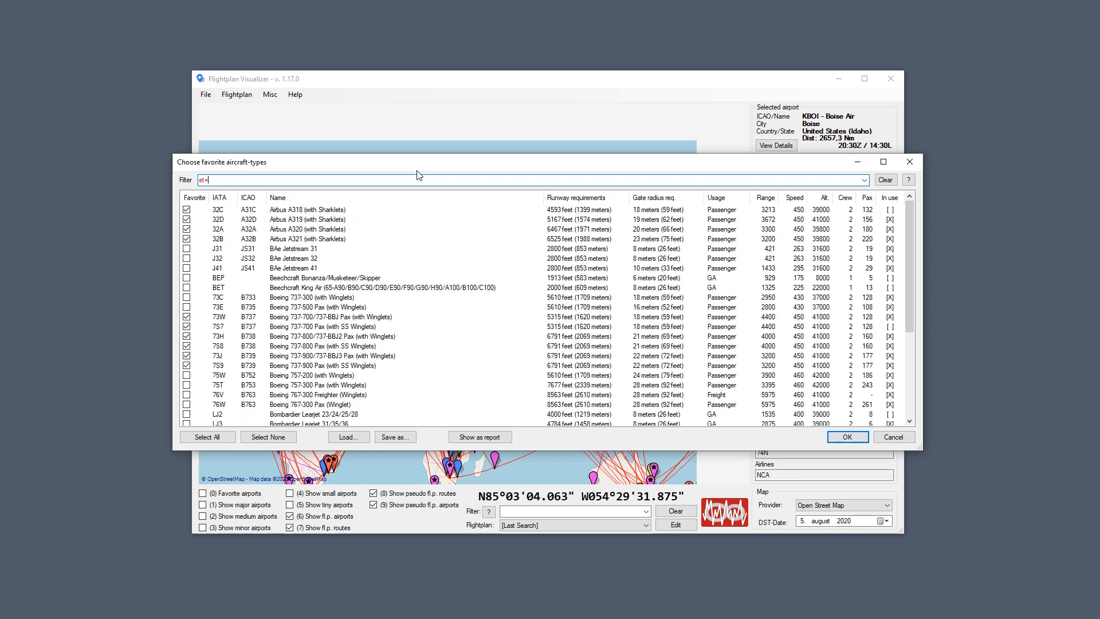
text(heli)
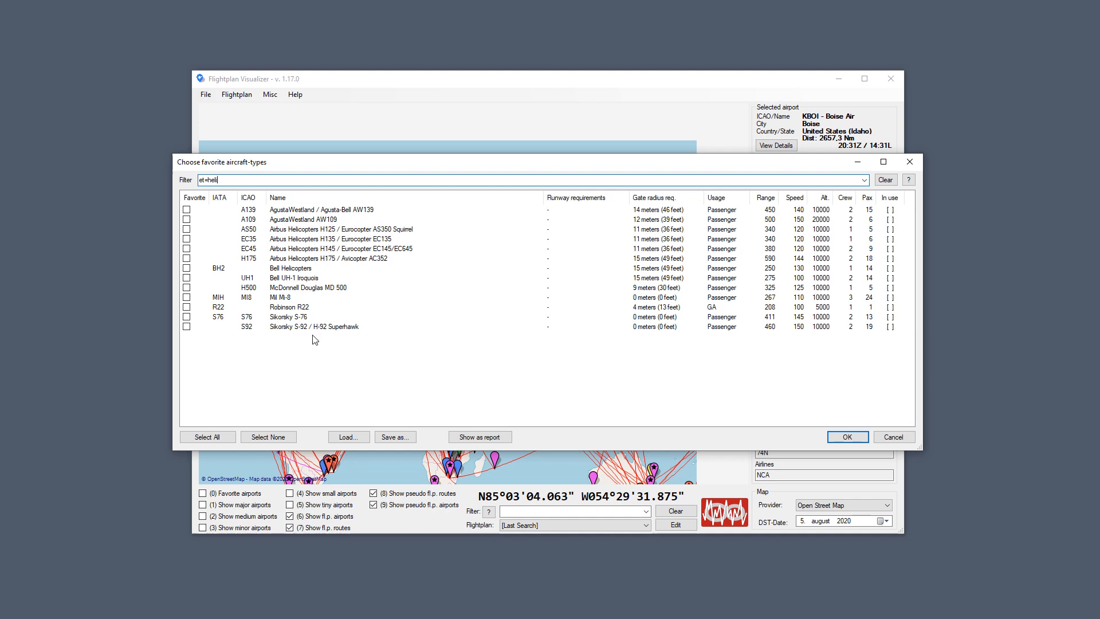
Examine the gate radius requirements of the Mil Mi-8, Sikorsky S-76 and S-92 helicopters, and close the aircraft-types list.
click(629, 297)
click(641, 317)
click(642, 325)
click(640, 318)
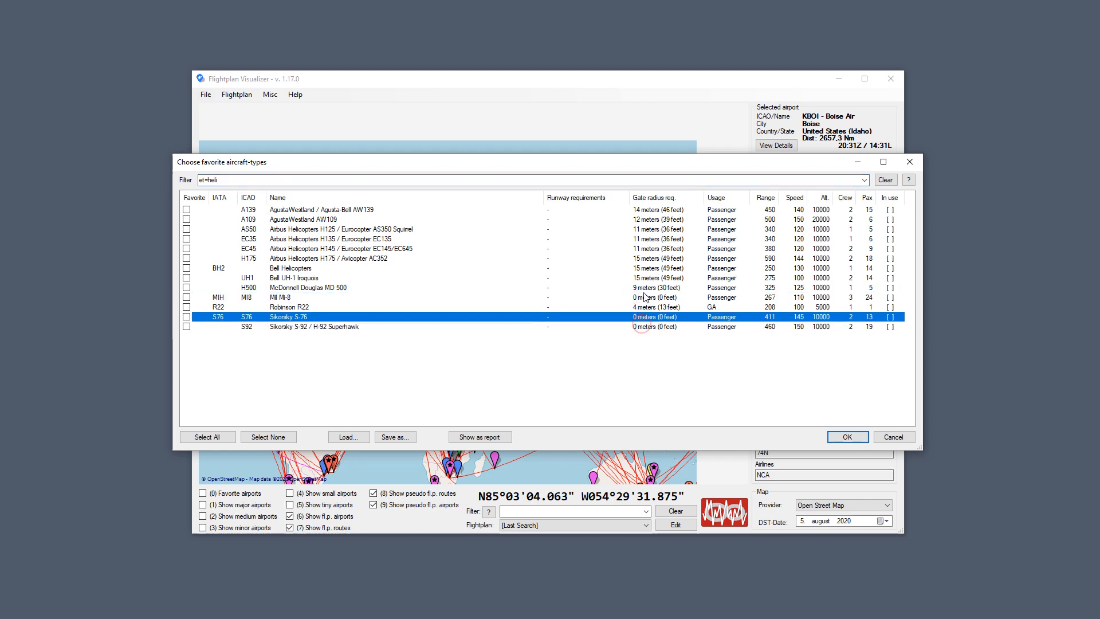
click(644, 288)
click(646, 296)
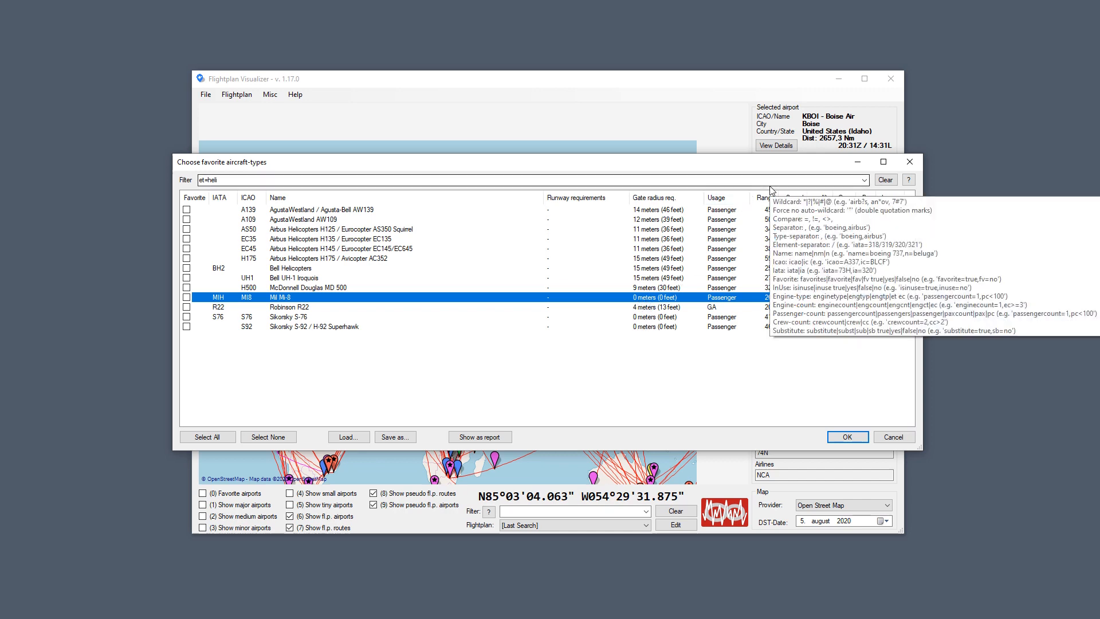
click(915, 164)
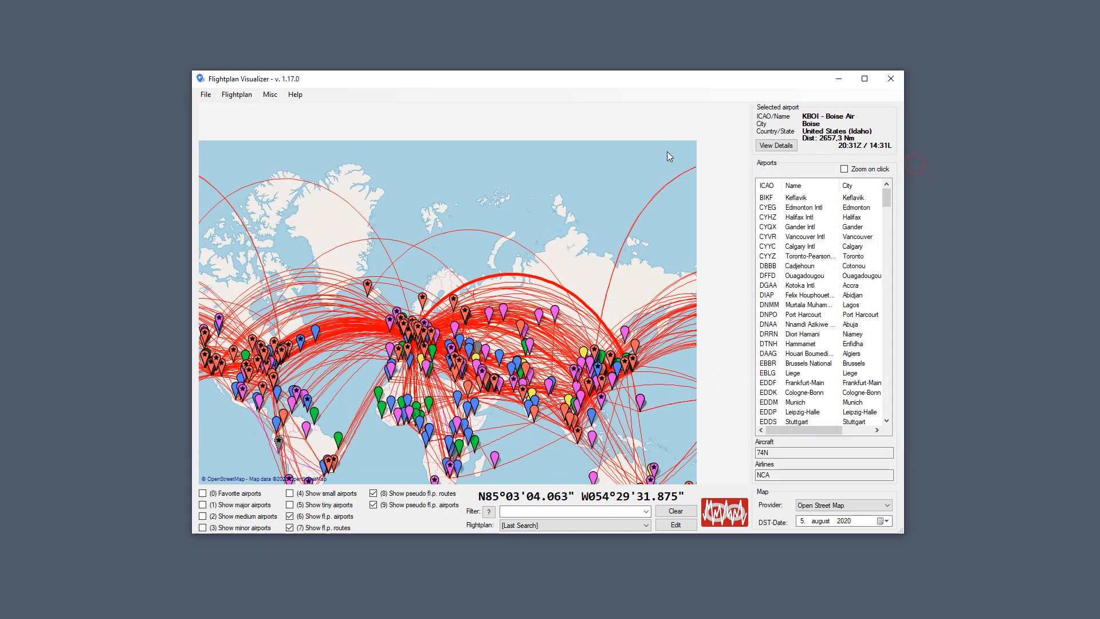
Clear the Leg-info owned option in the program settings, view the Weight unit choices, and close the dialog without saving.
click(206, 94)
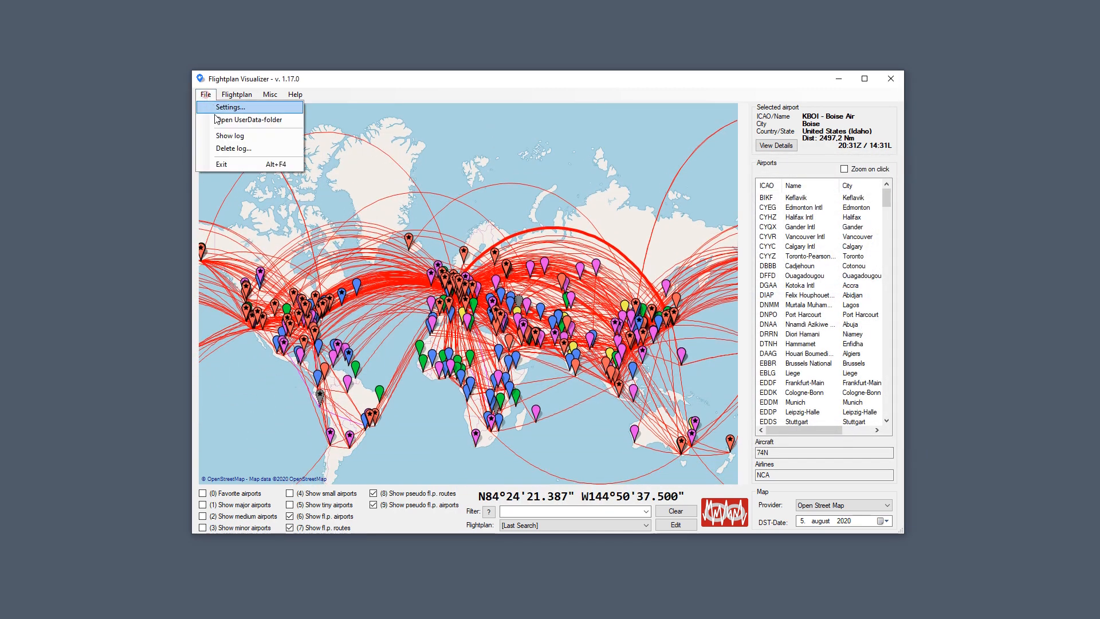
click(223, 105)
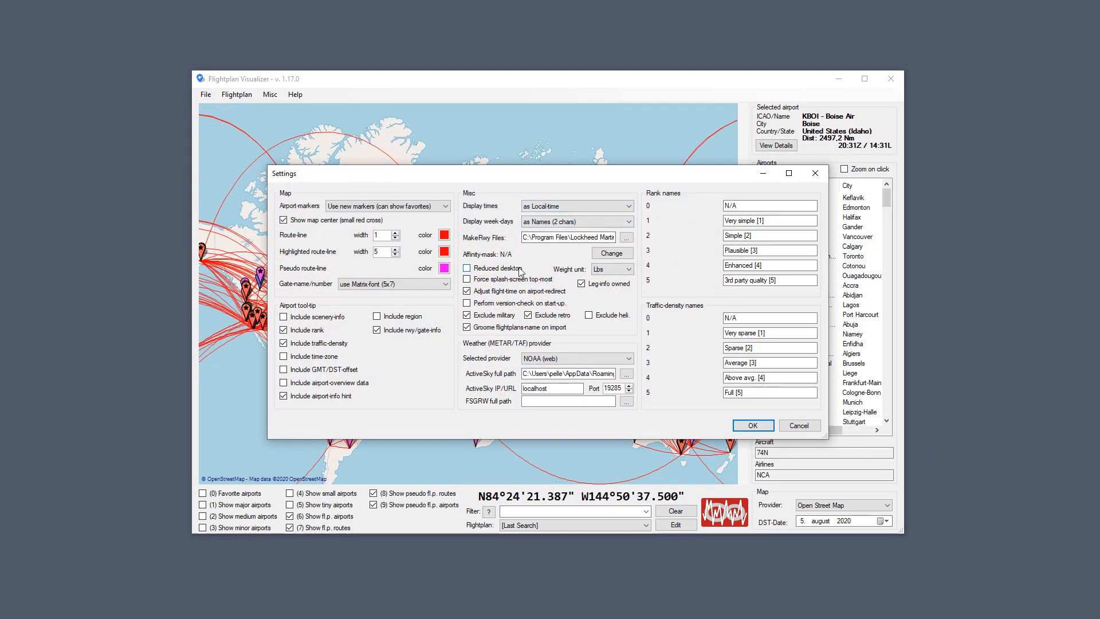
click(587, 284)
click(611, 273)
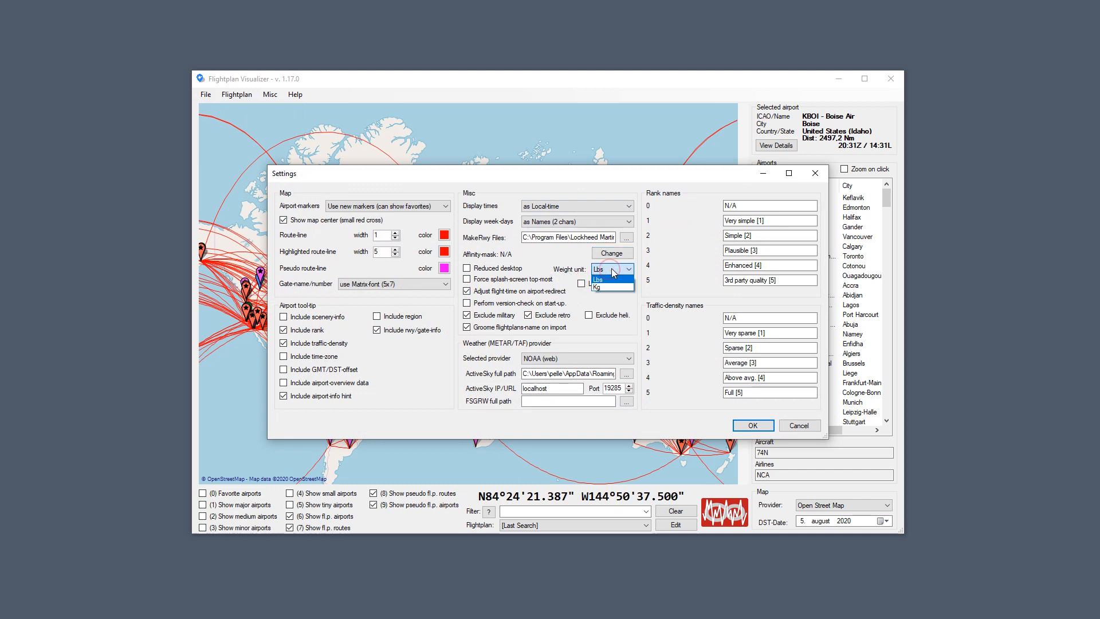
click(611, 274)
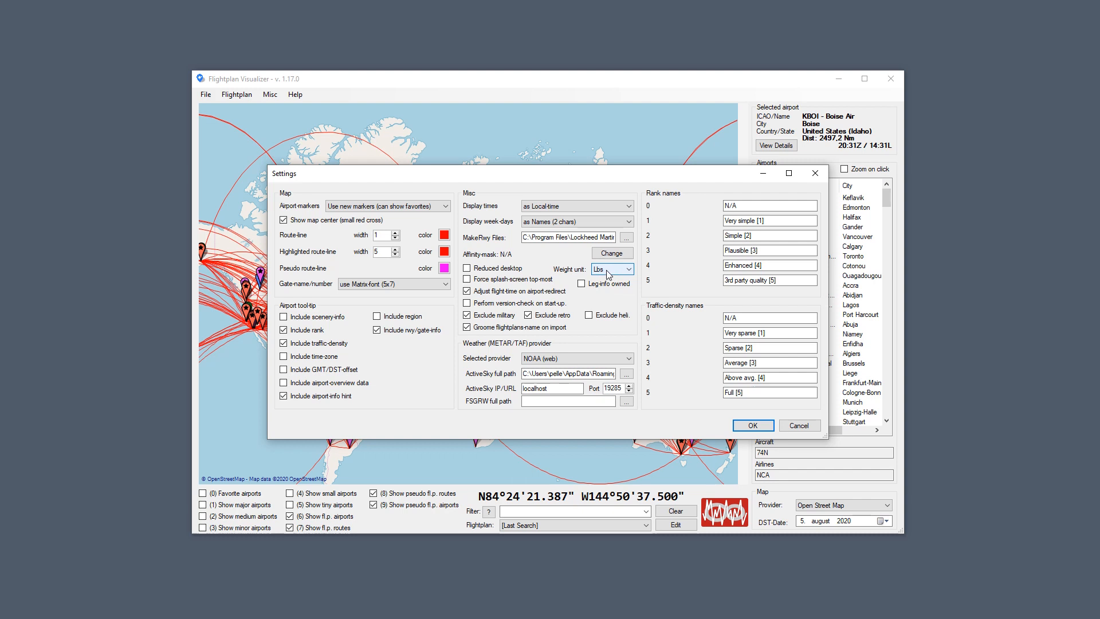
click(607, 270)
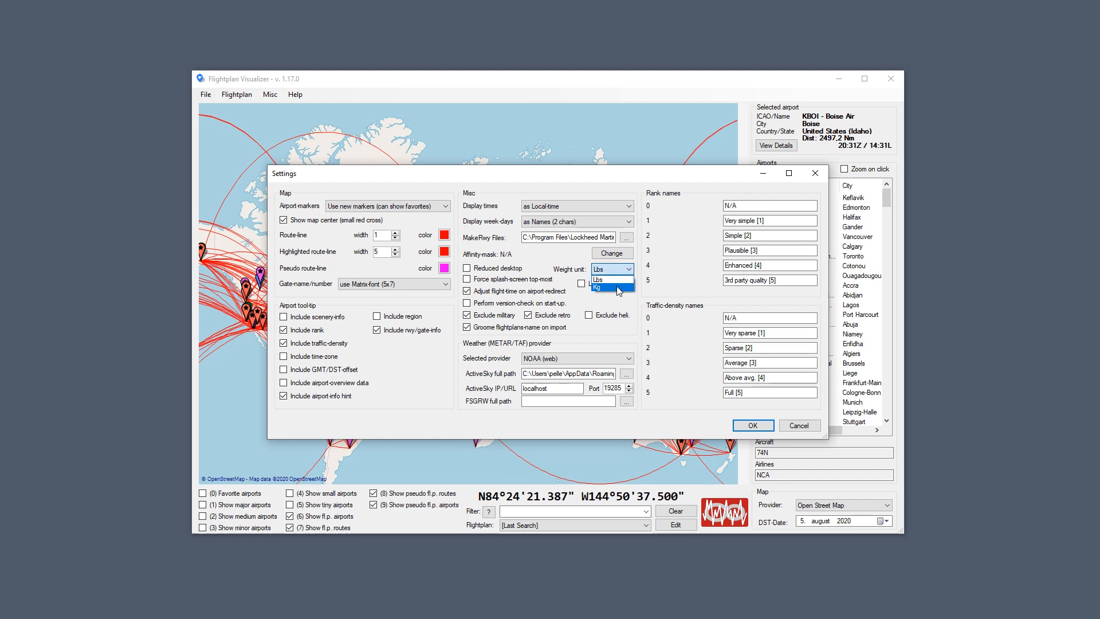
click(806, 175)
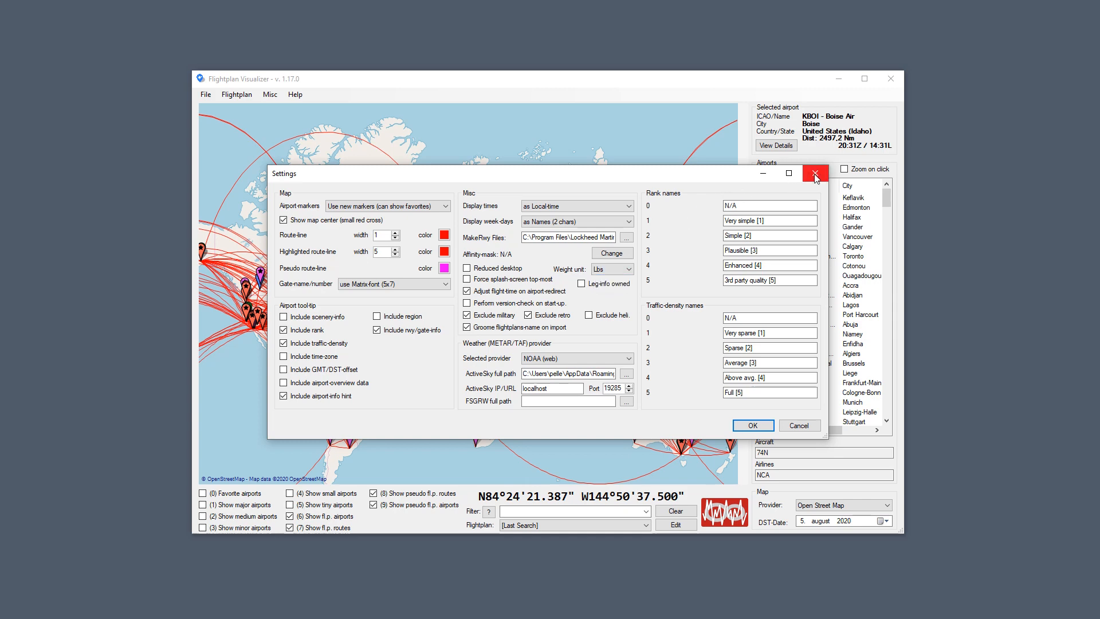
click(814, 175)
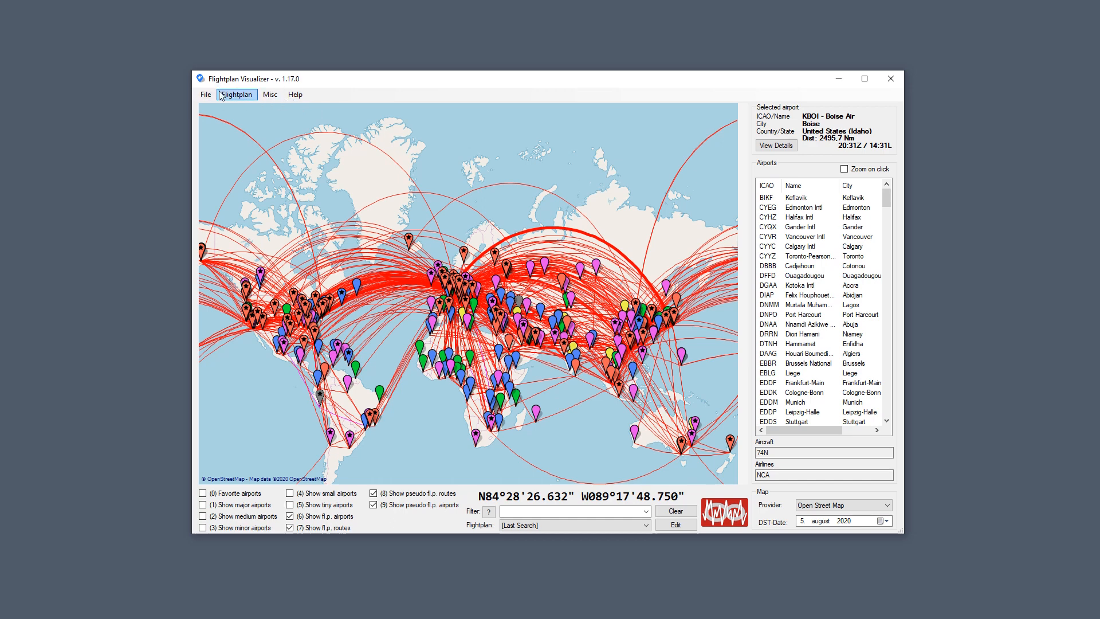
Open the user aircraft window and view the filter syntax hints for the owned aircraft list.
click(270, 94)
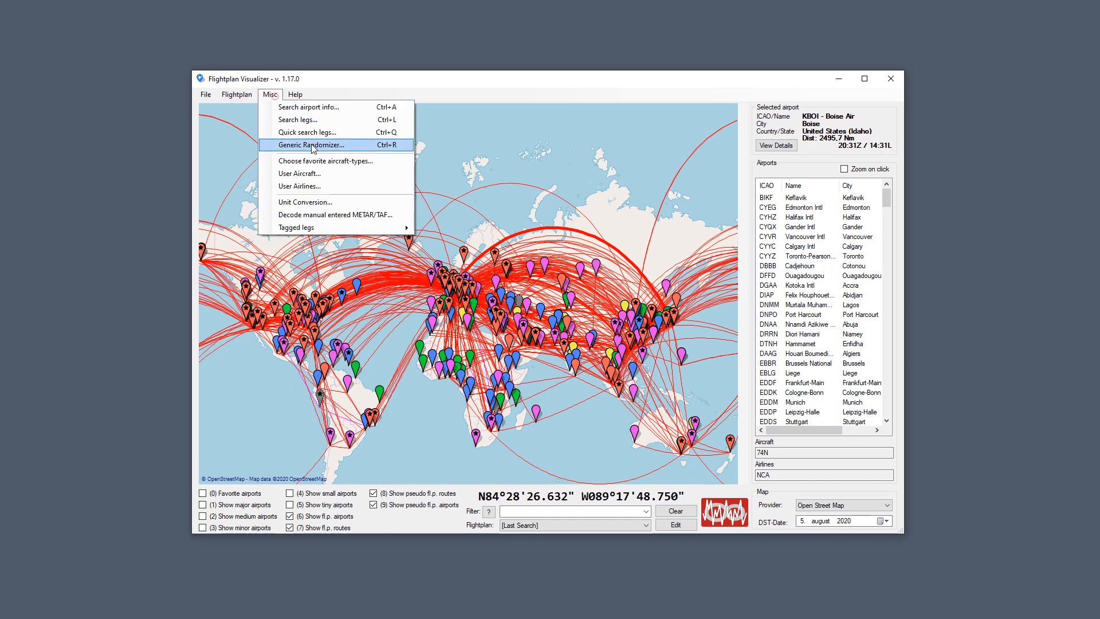
click(331, 173)
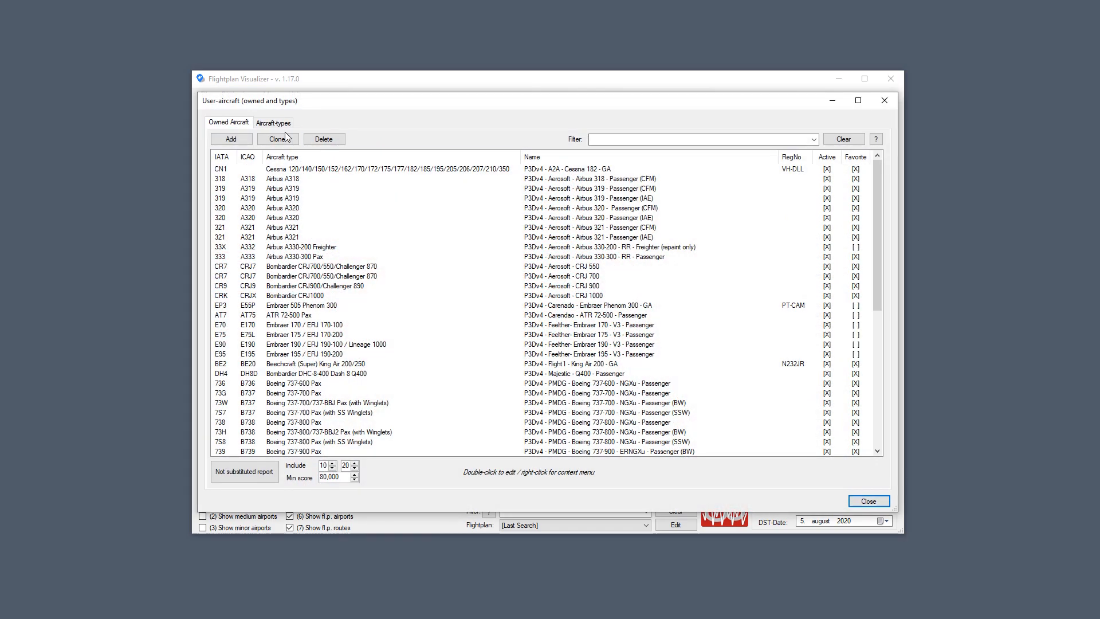
click(607, 137)
mouse_move(607, 138)
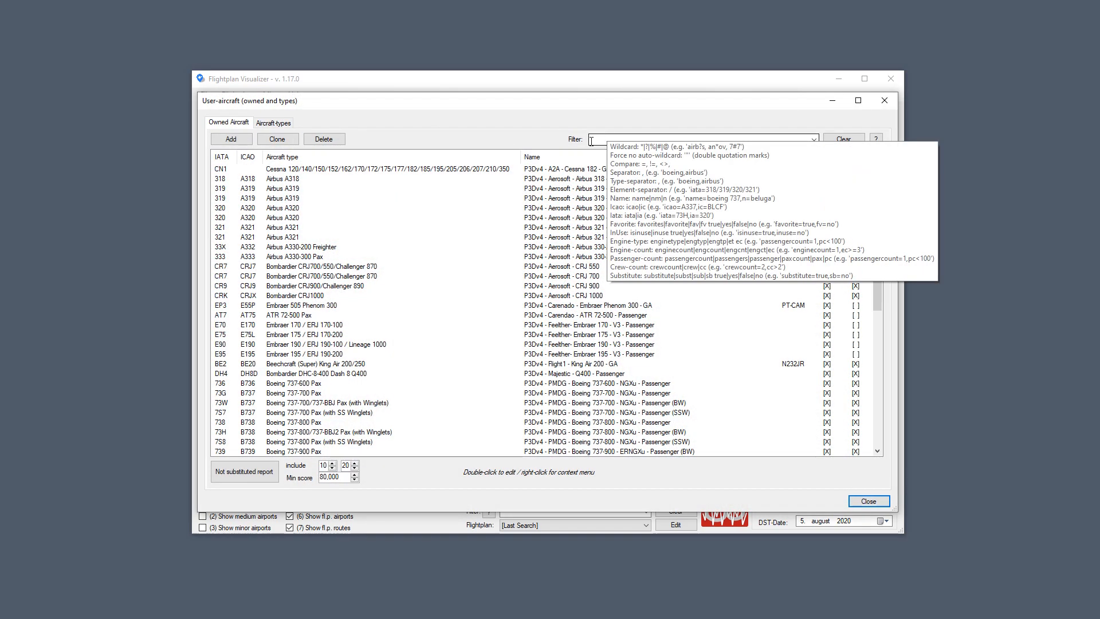
click(591, 141)
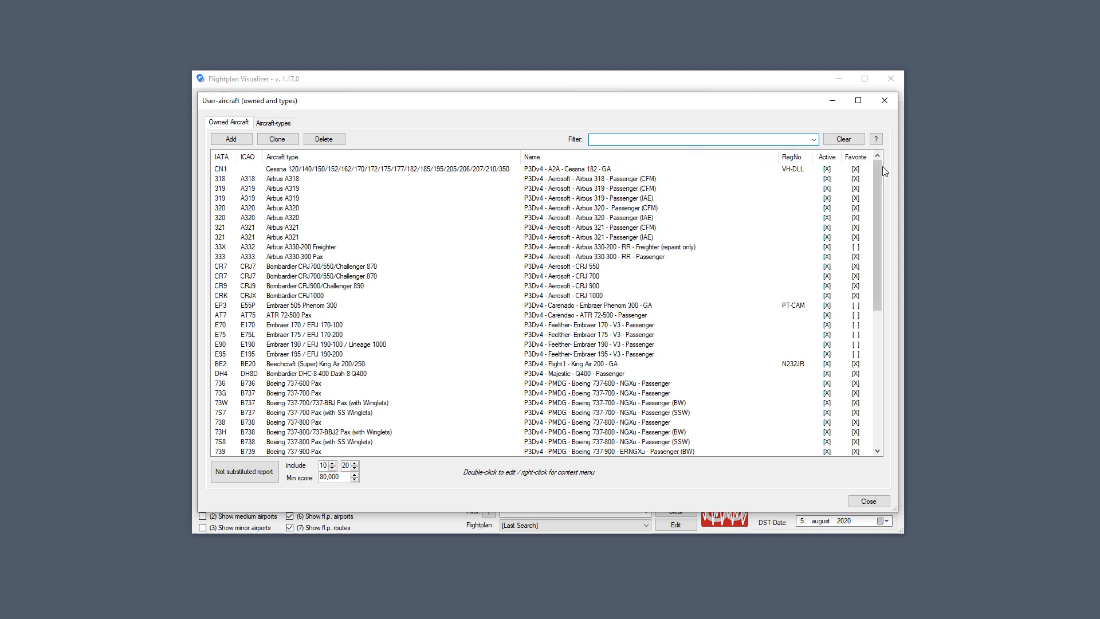
Uncheck Active for all owned aircraft from the Airbus A318 through the Airbus A330-300 Pax.
click(828, 179)
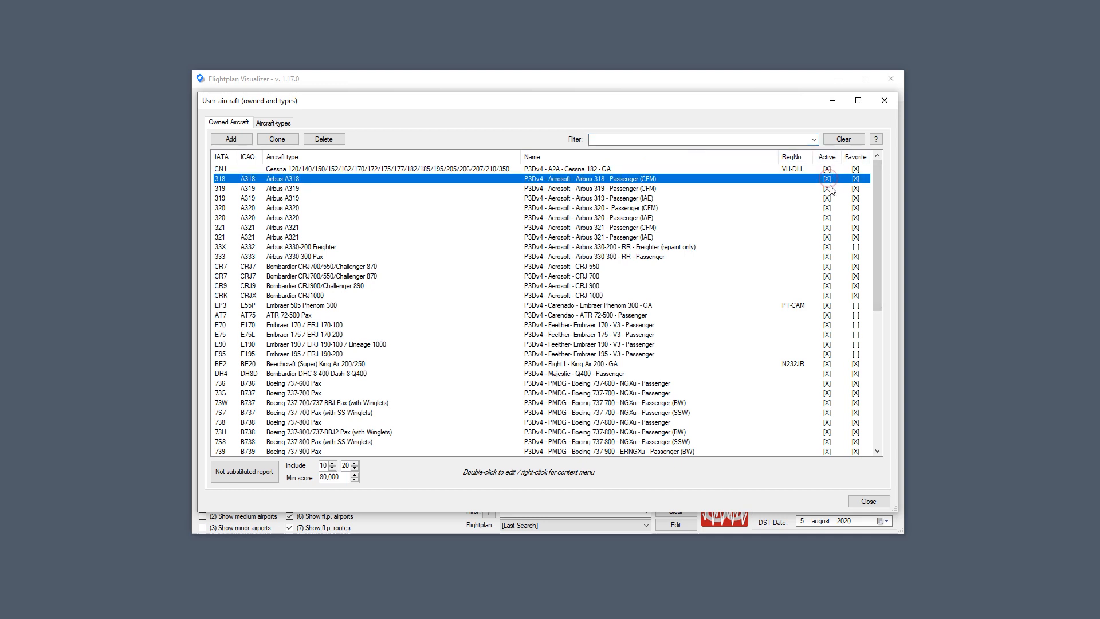
right_click(613, 180)
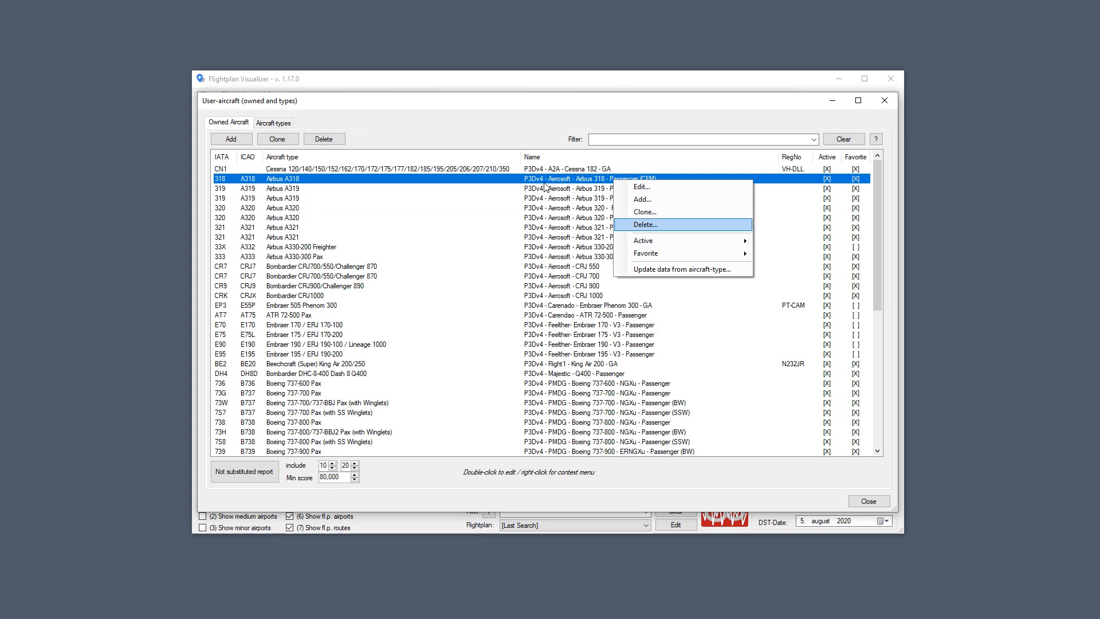
key(Escape)
shift+click(608, 258)
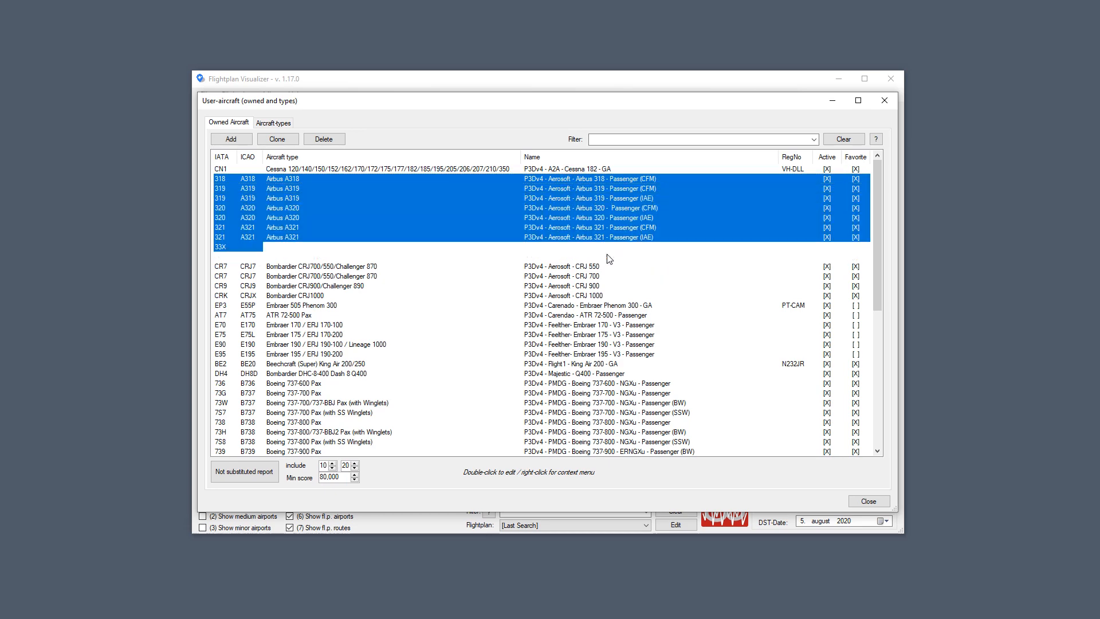
right_click(632, 209)
mouse_move(738, 266)
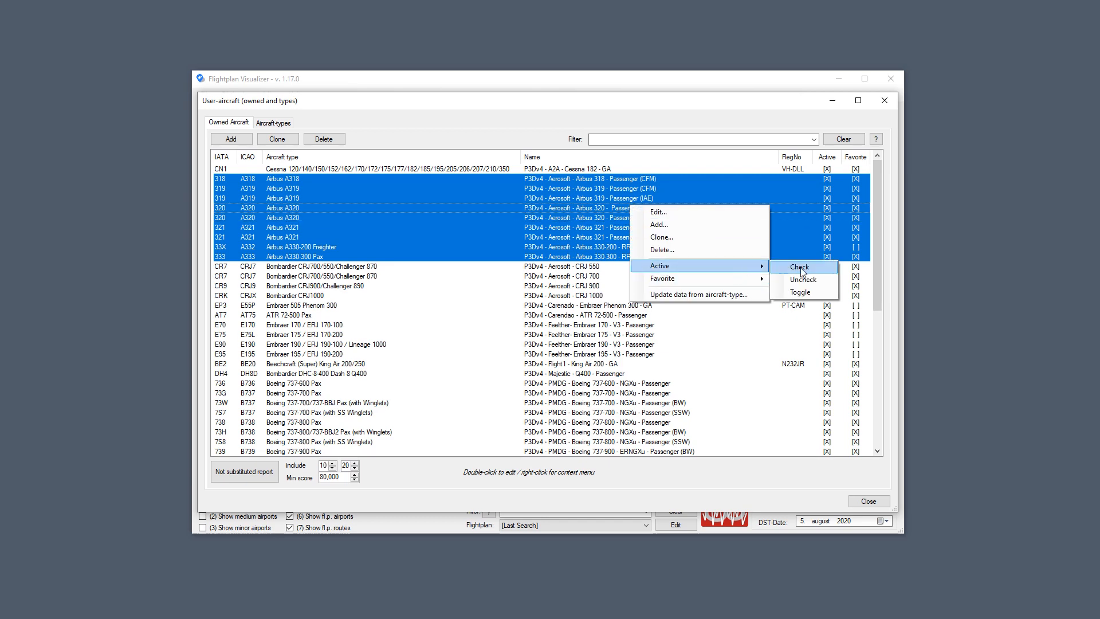
click(803, 278)
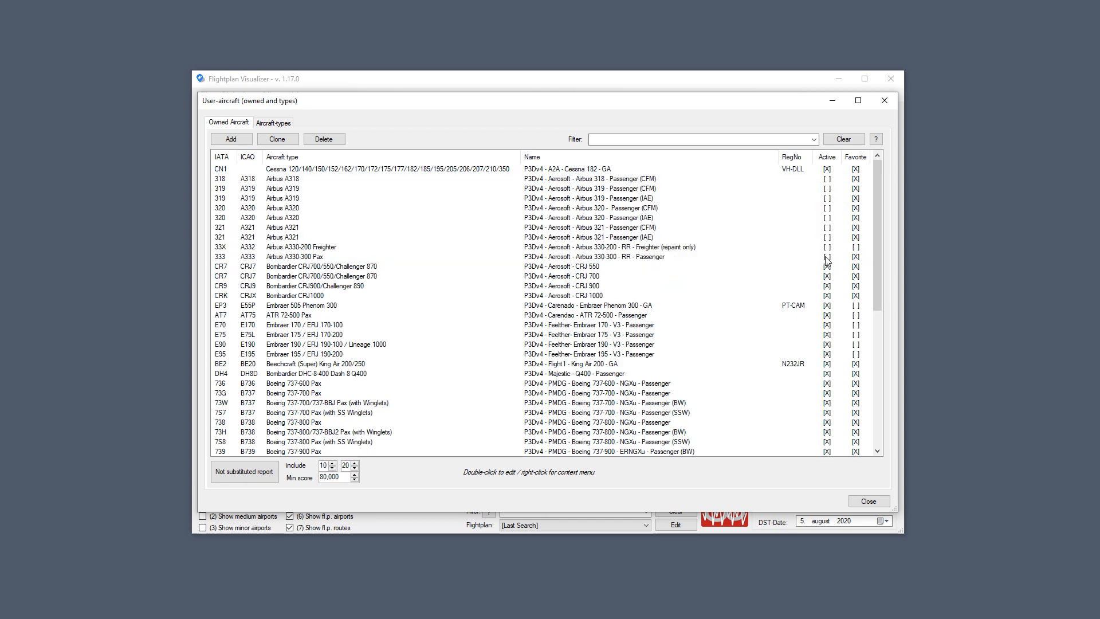
Filter the owned aircraft list by active=false, switch the filter to active=t, and clear it.
click(685, 139)
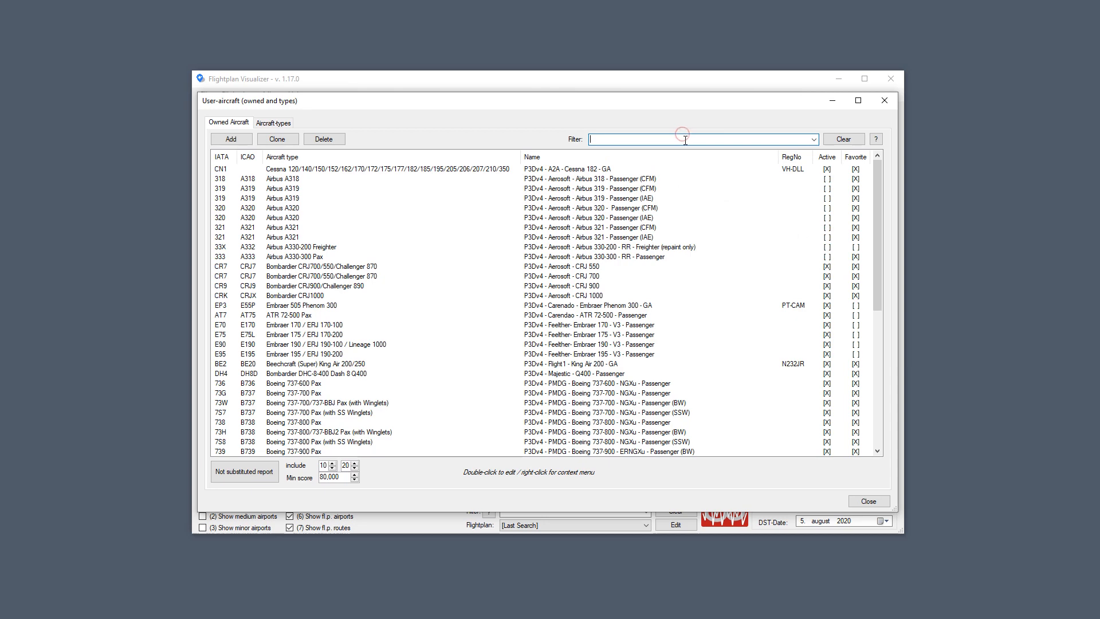
text(ac)
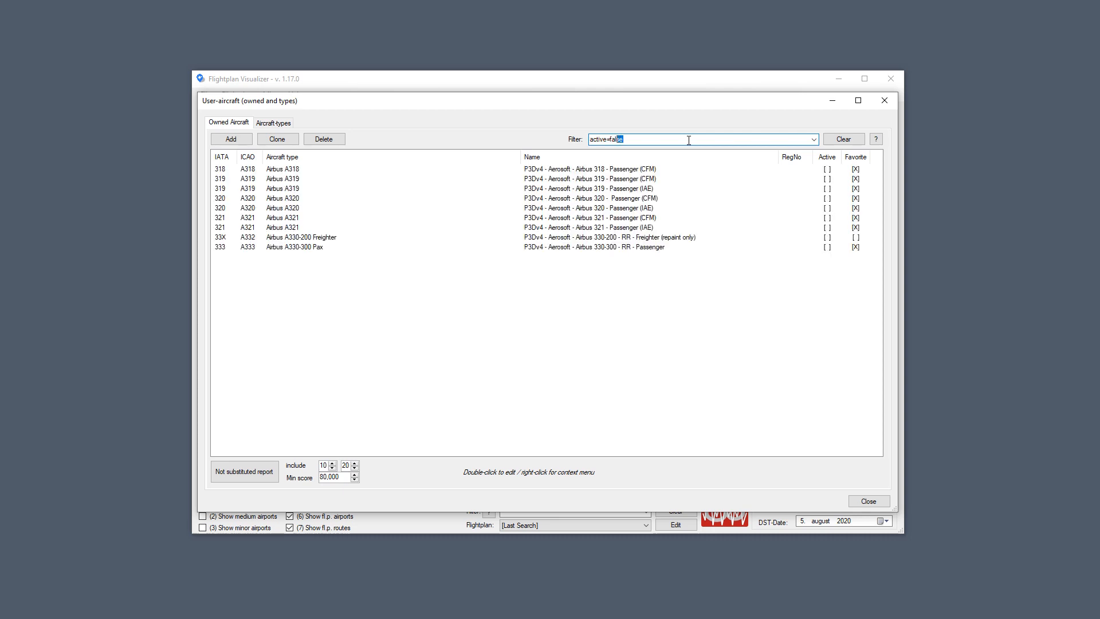
text(t)
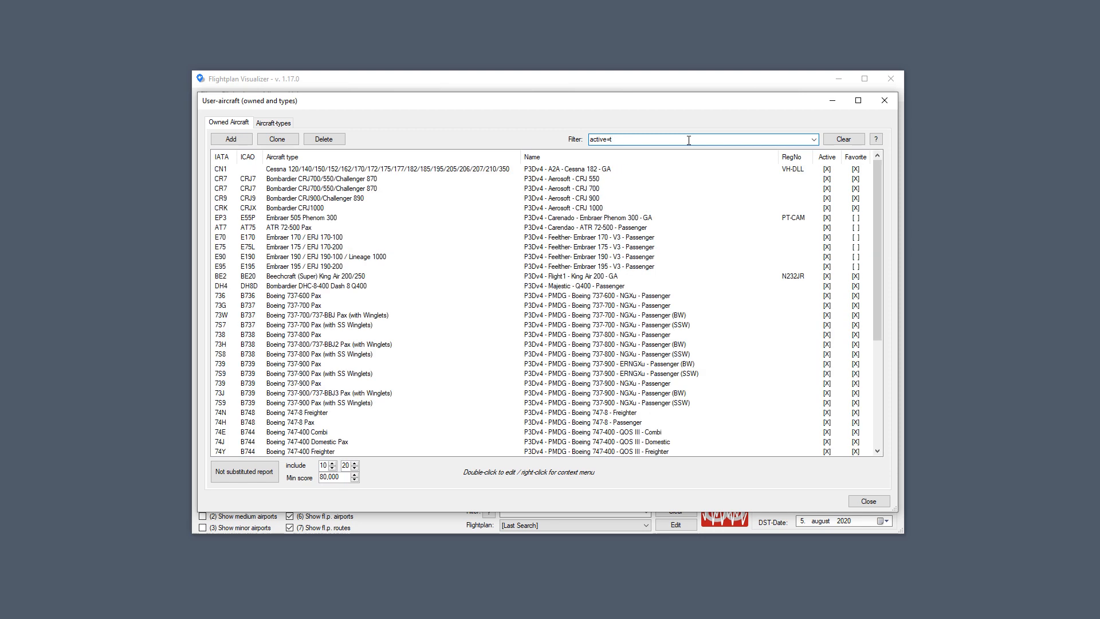
key(ctrl+a)
key(BackSpace)
Check Active for all owned aircraft from the Airbus A318 through the Airbus A330-300 Pax.
click(655, 180)
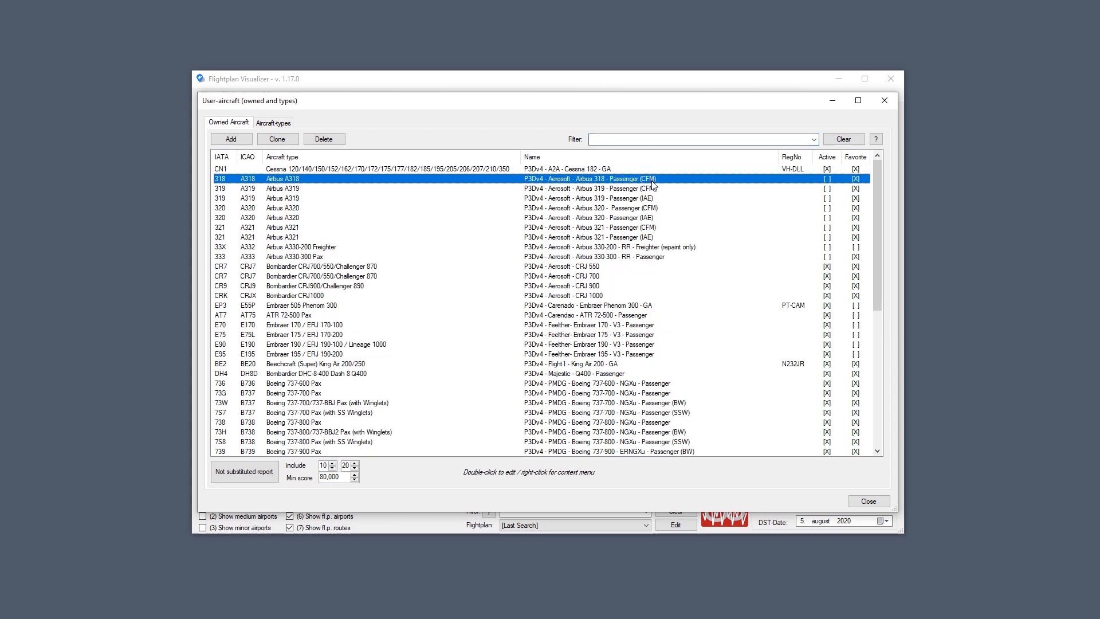
shift+click(642, 239)
shift+click(640, 257)
right_click(637, 256)
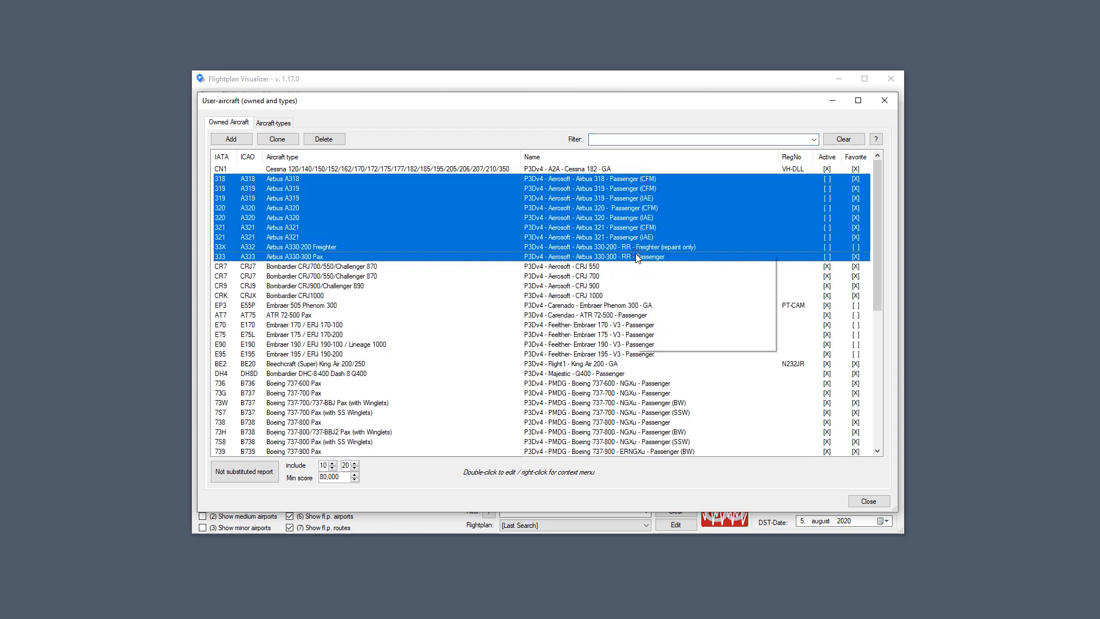
mouse_move(702, 314)
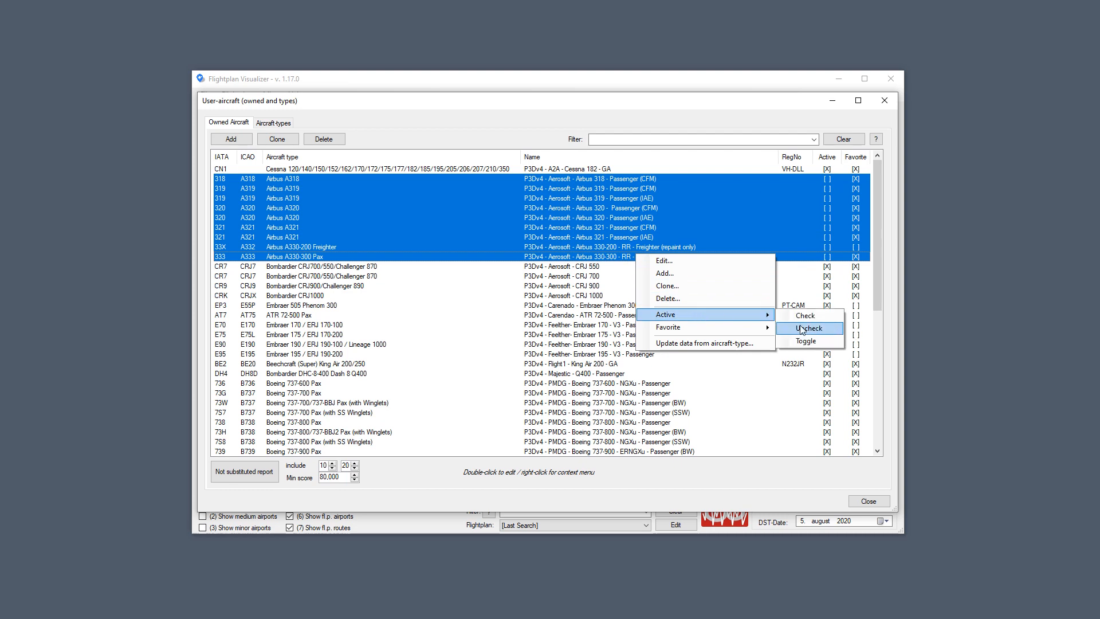
click(795, 316)
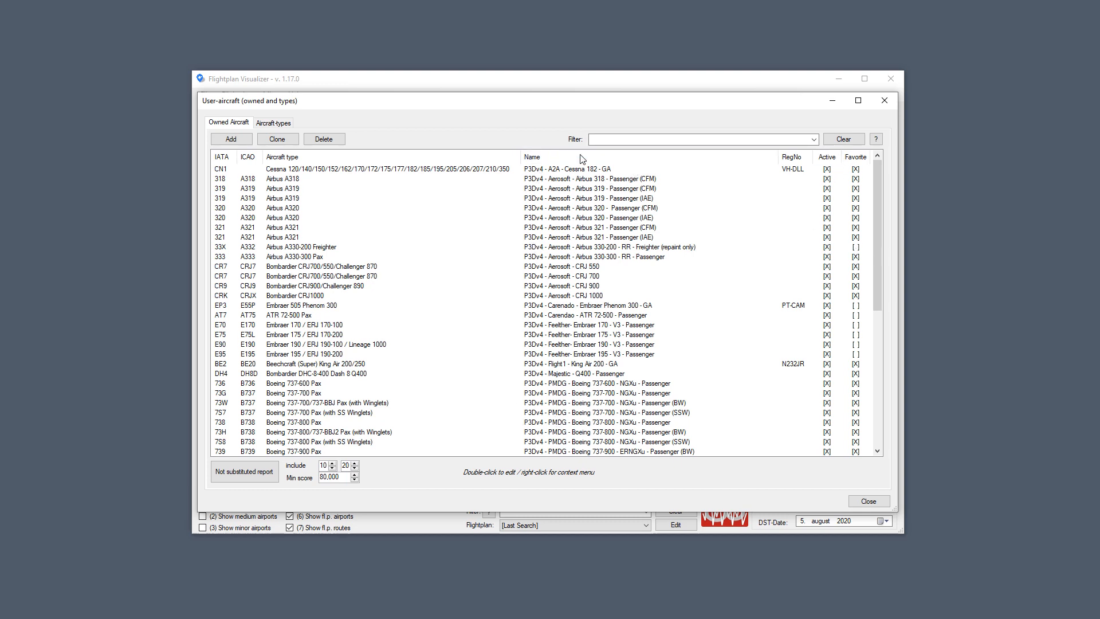
Add an owned ICON A5 named FS2020 - Microsoft - ICON A5, with Active unchecked, and save it.
click(230, 139)
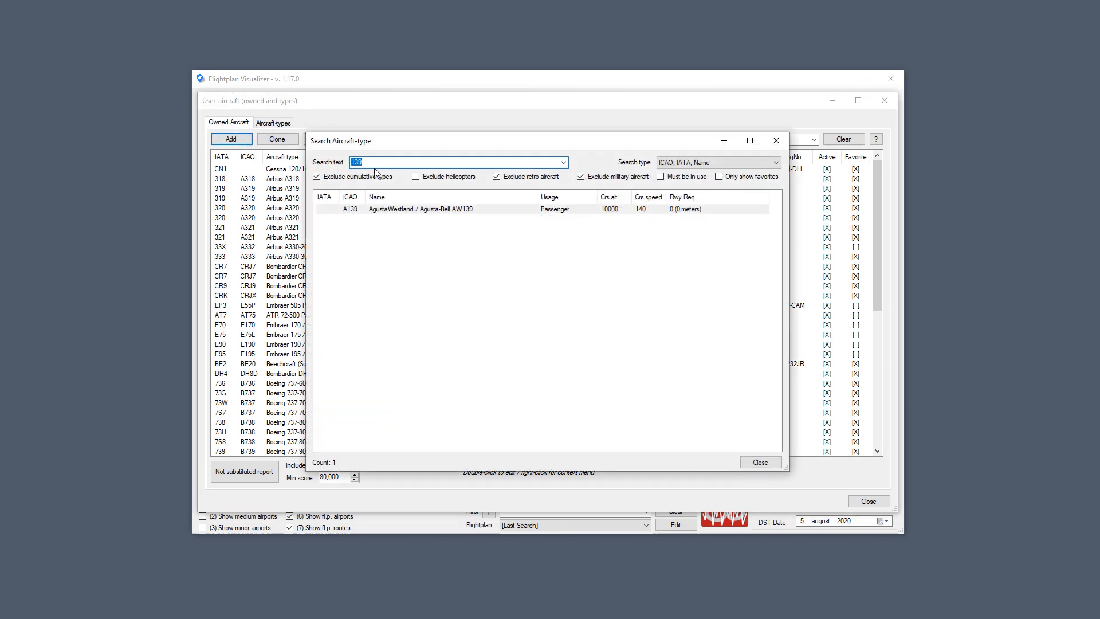
text(IC)
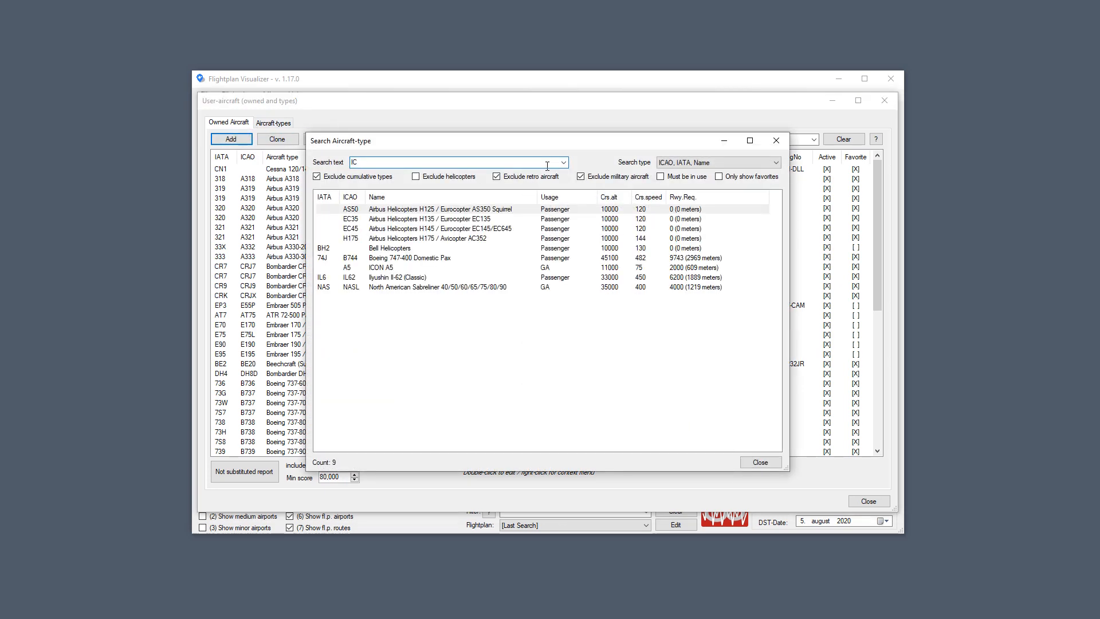
text(ON)
key(Return)
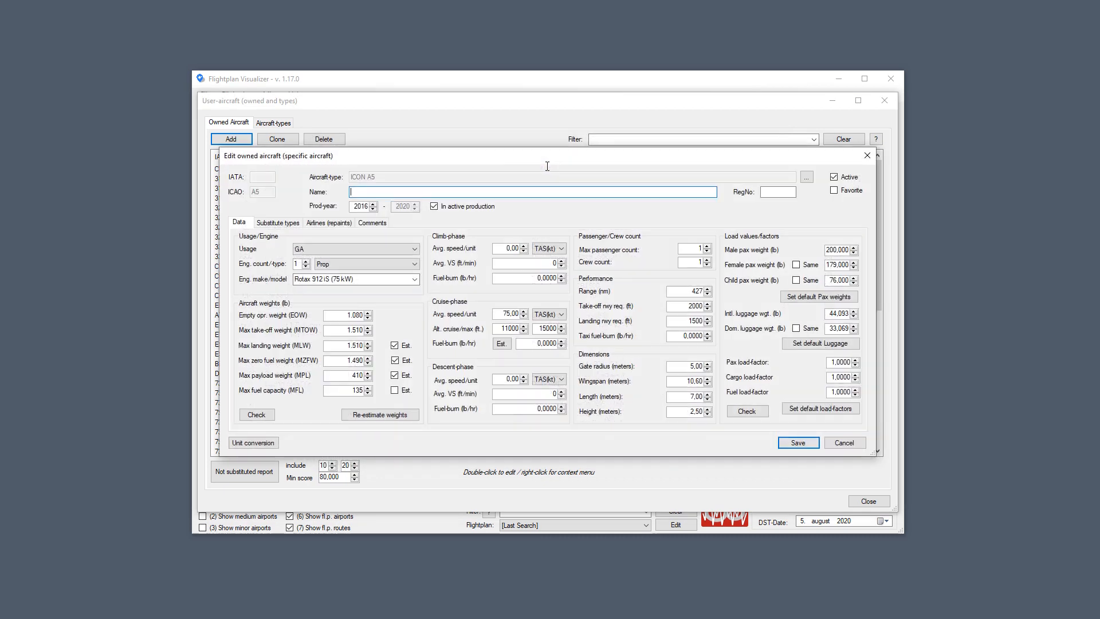
text(FS2020 - Microsoft - ICON A5)
click(847, 176)
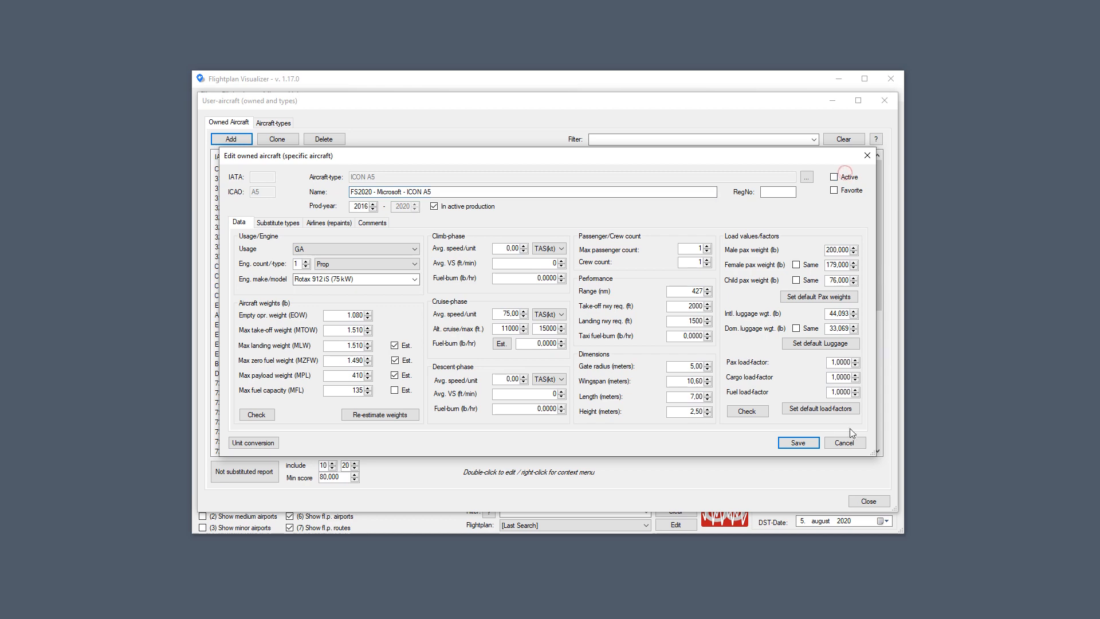
click(804, 444)
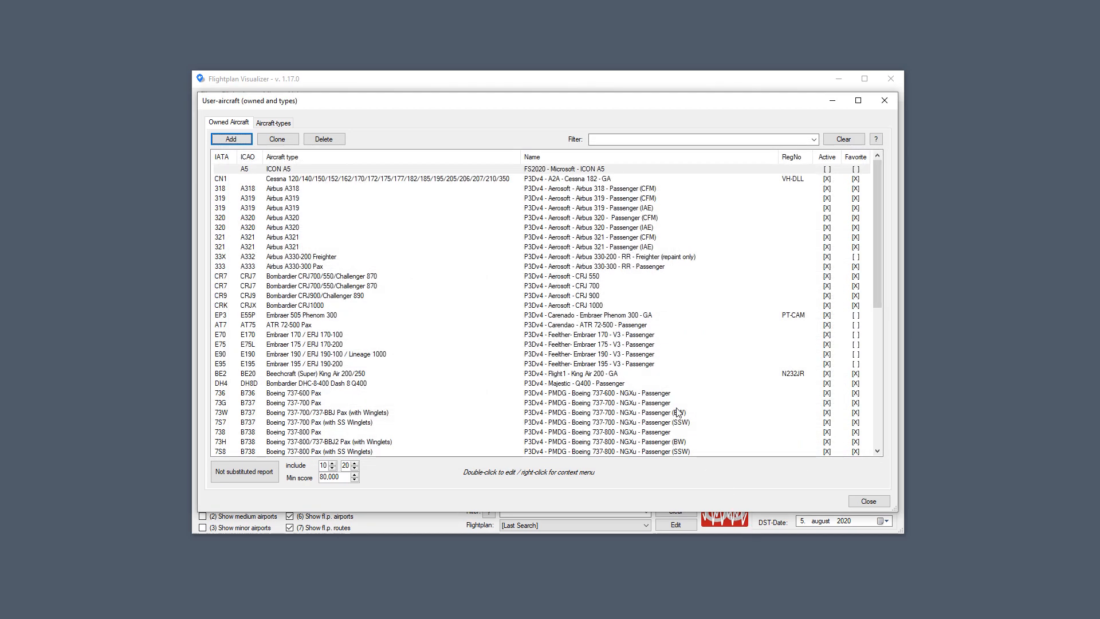
Toggle Active for all owned aircraft, from the ICON A5 through the Boeing 787-10 Pax.
click(540, 180)
scroll(550, 240, down, 9)
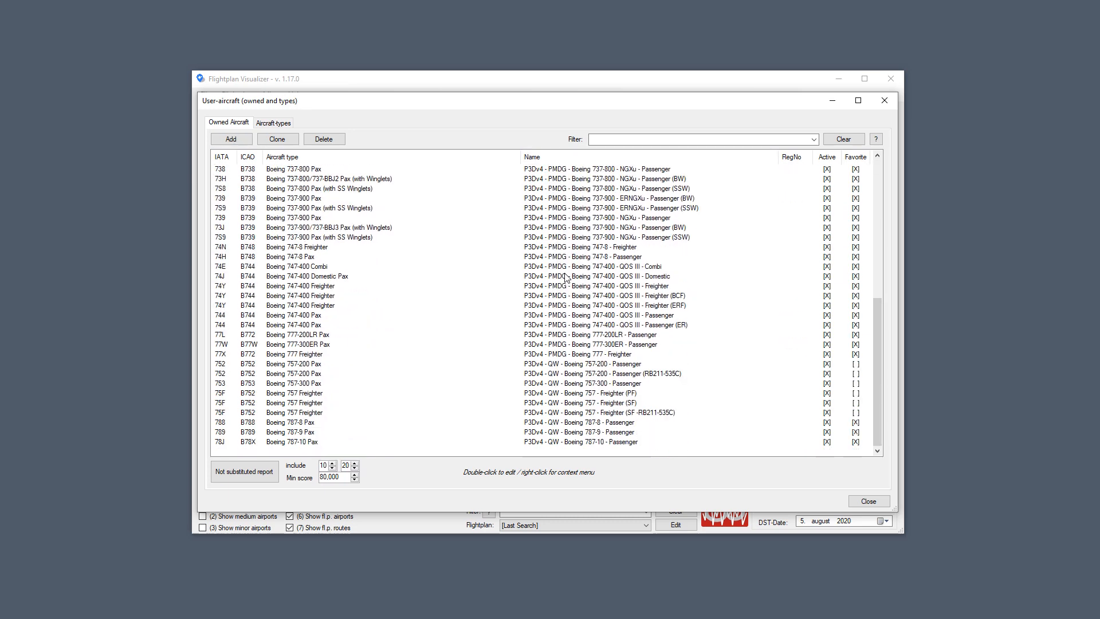
scroll(550, 390, up, 7)
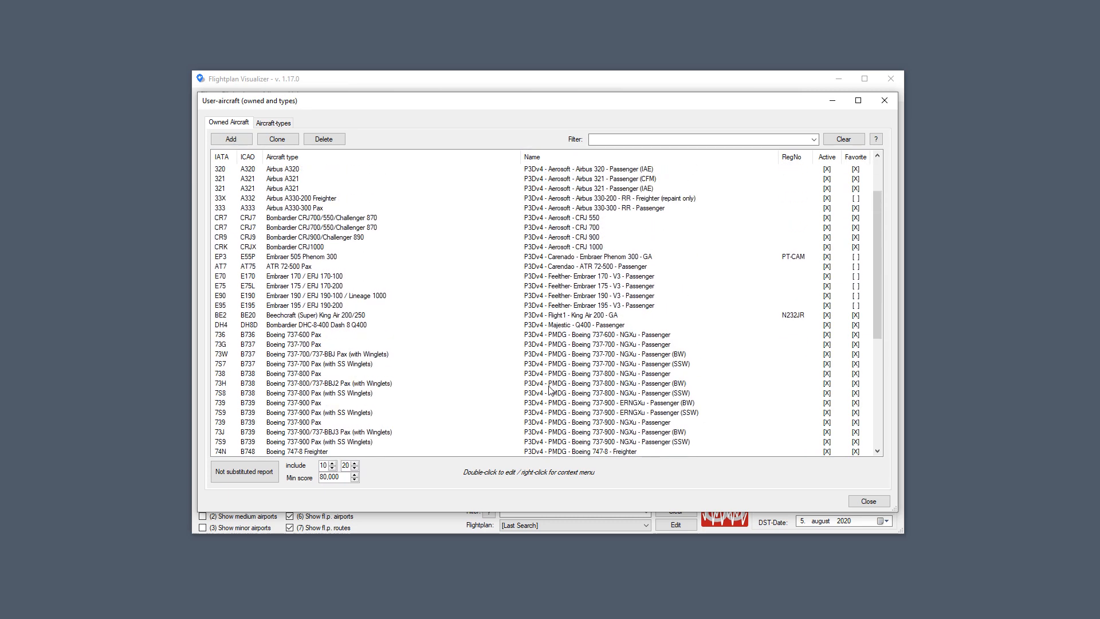
scroll(556, 381, up, 2)
click(608, 172)
scroll(616, 309, down, 1)
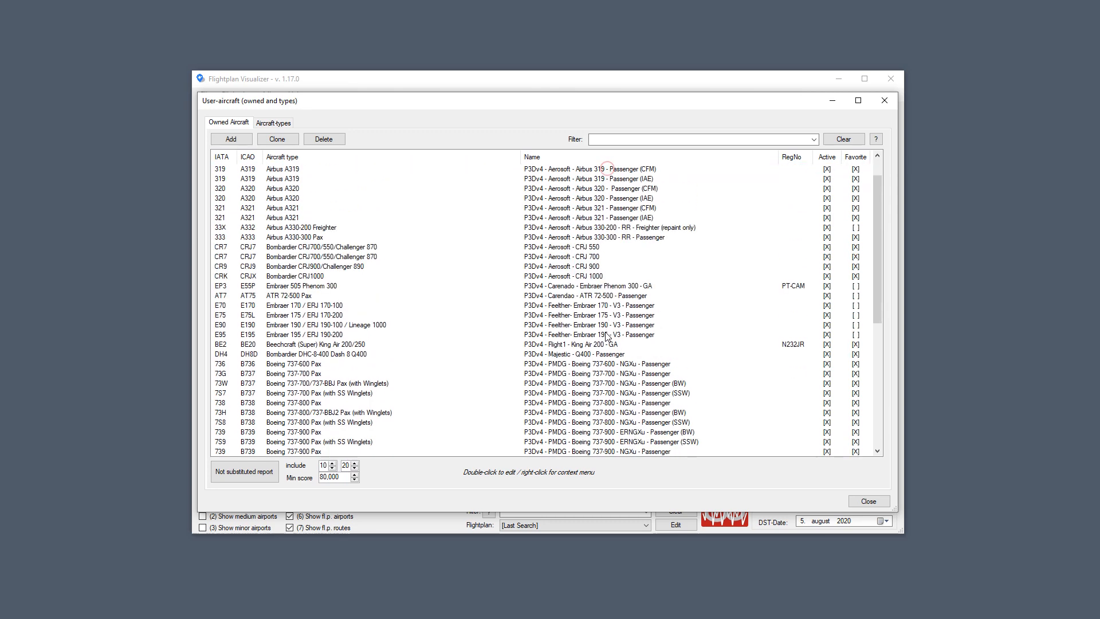
scroll(607, 336, down, 8)
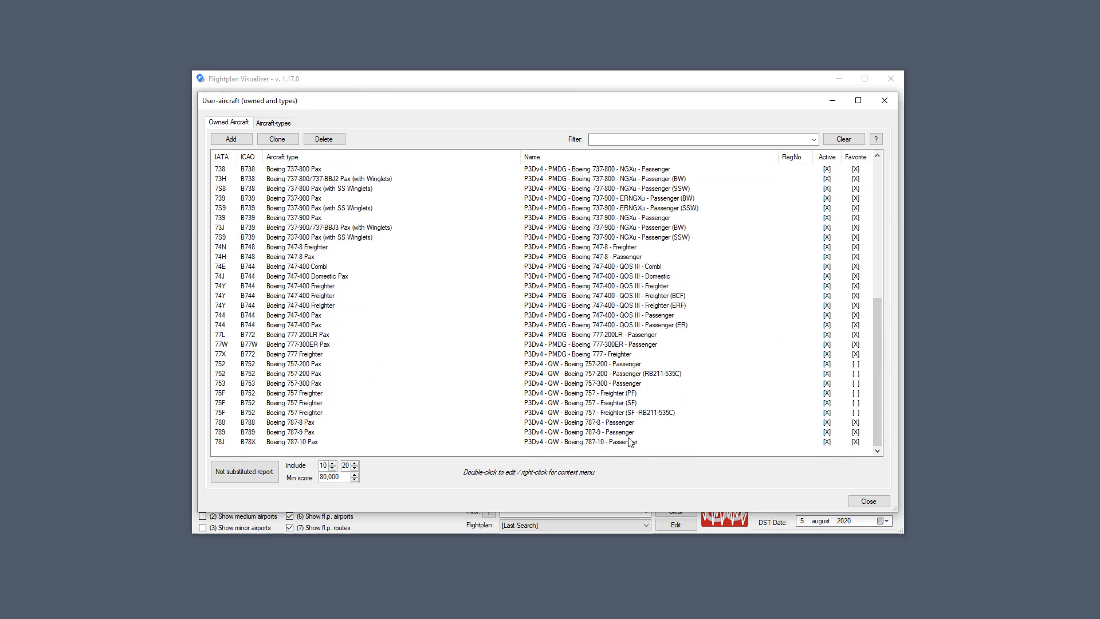
shift+click(630, 442)
right_click(609, 258)
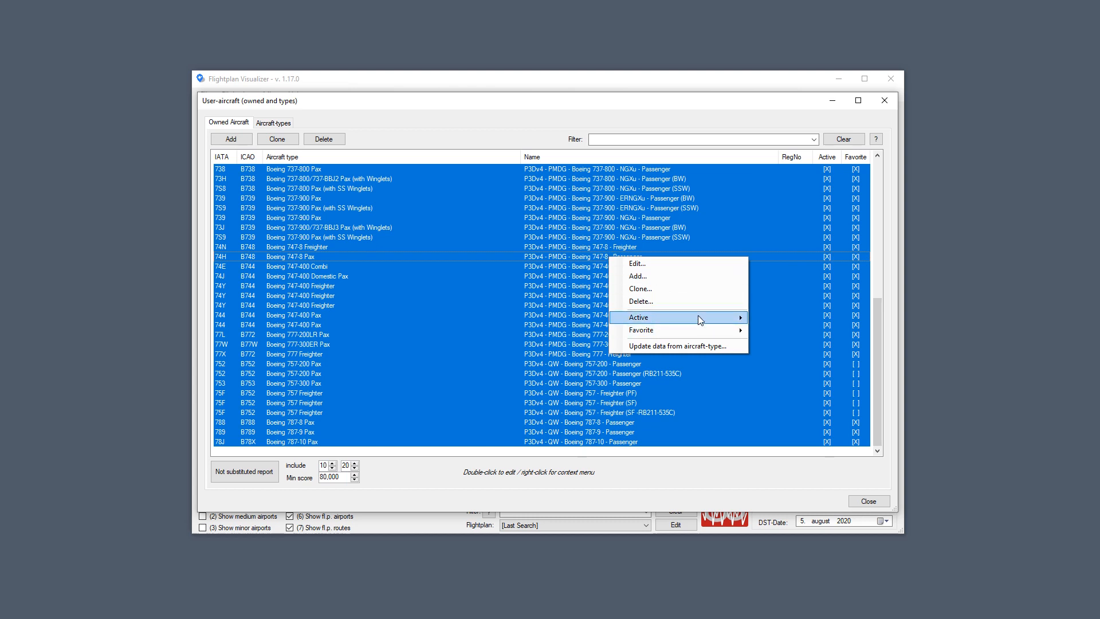
mouse_move(698, 316)
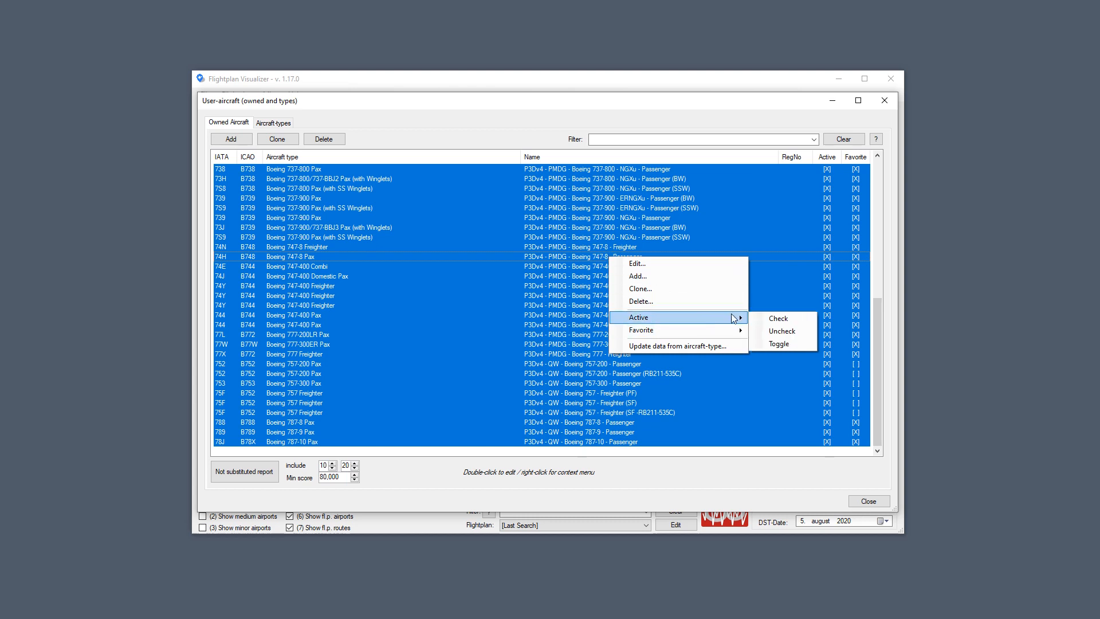
click(779, 343)
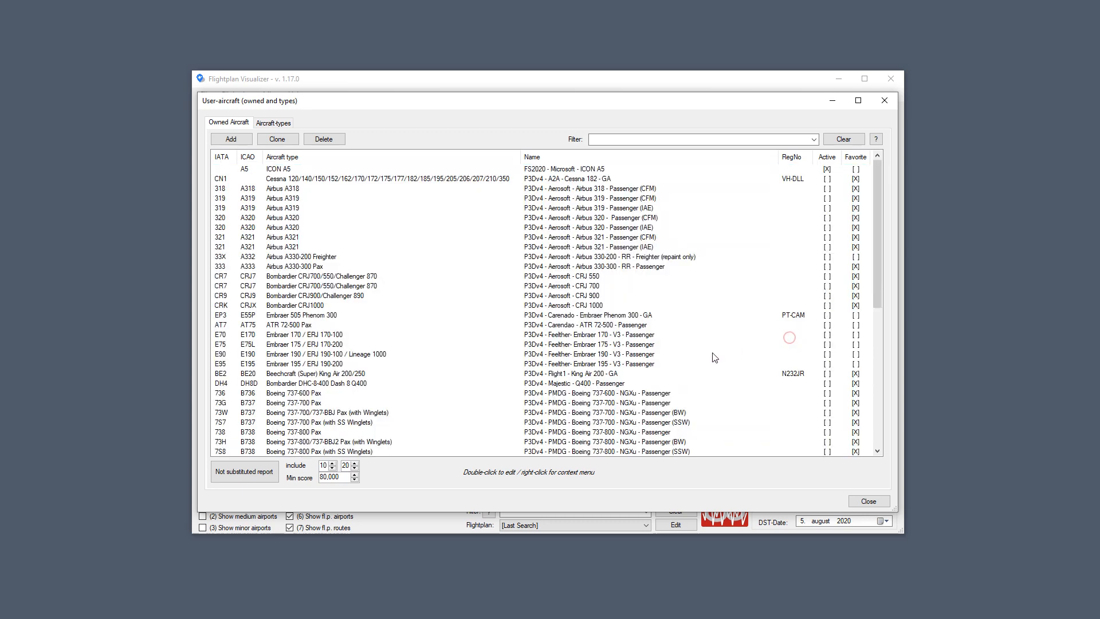
Toggle Active once more for every aircraft in the owned list to reverse the previous toggle.
click(545, 170)
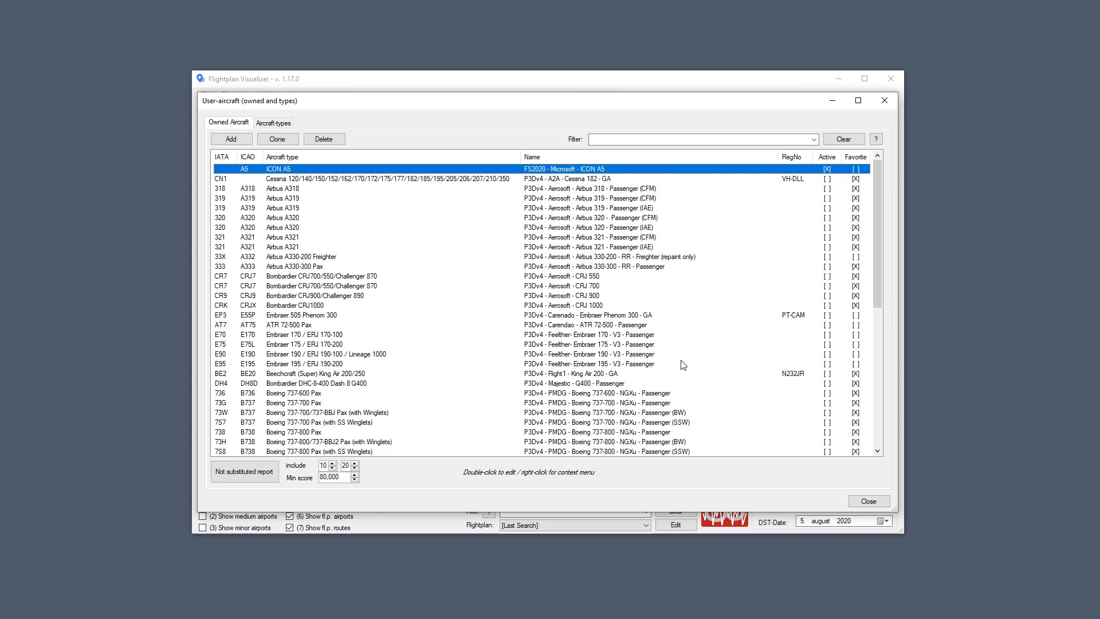
scroll(684, 365, down, 9)
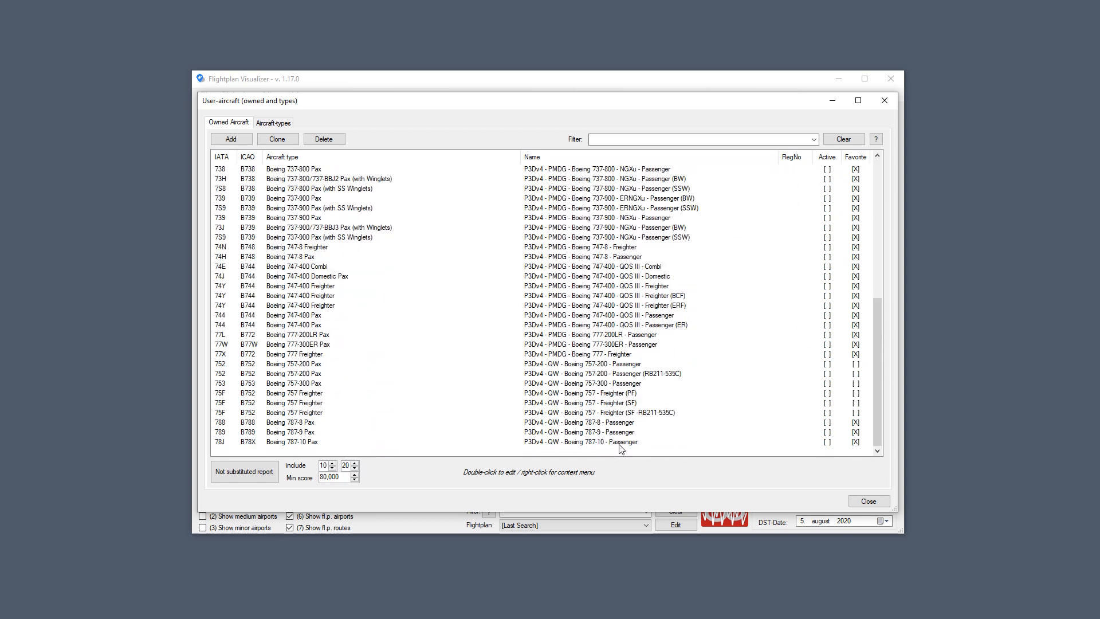
key(ctrl+a)
right_click(627, 332)
mouse_move(682, 388)
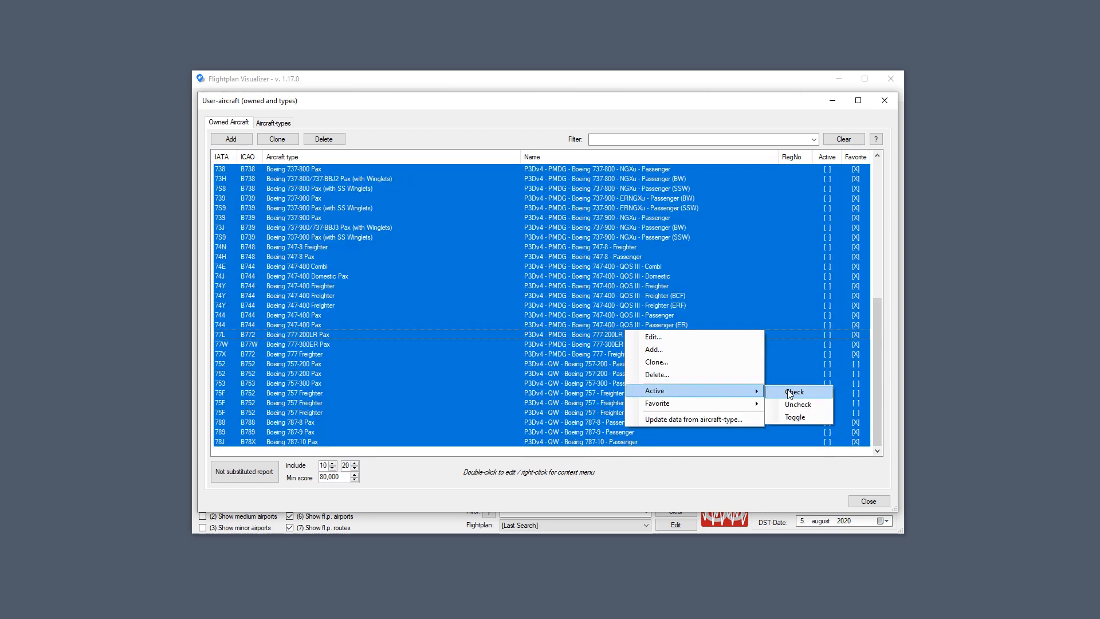
click(793, 417)
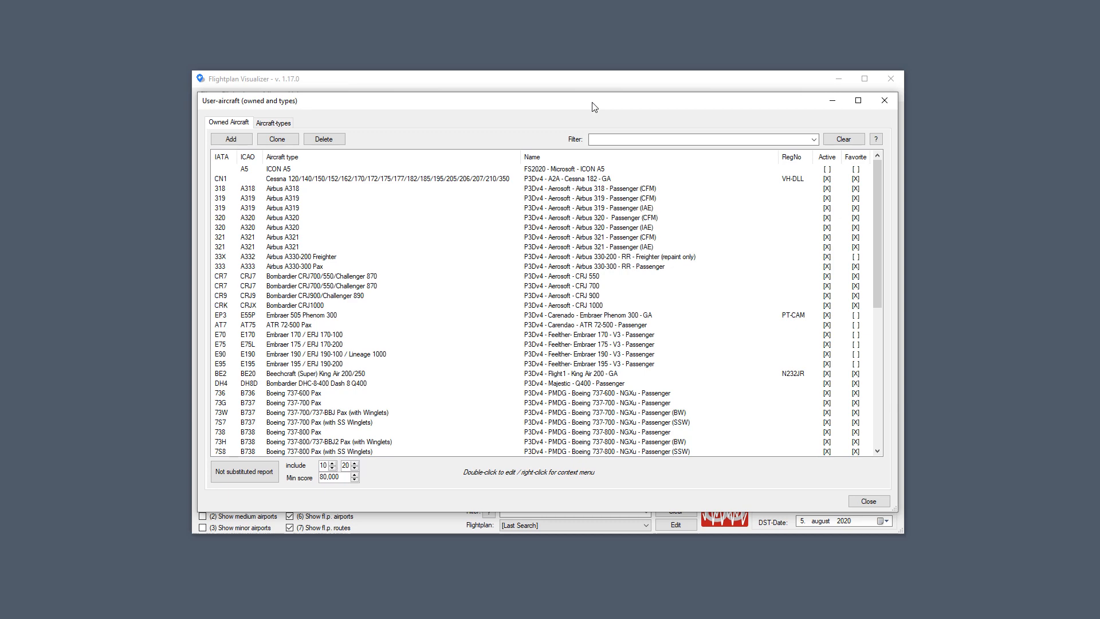
View the details of the owned ICON A5, and close them and the user aircraft window without changes.
double_click(277, 169)
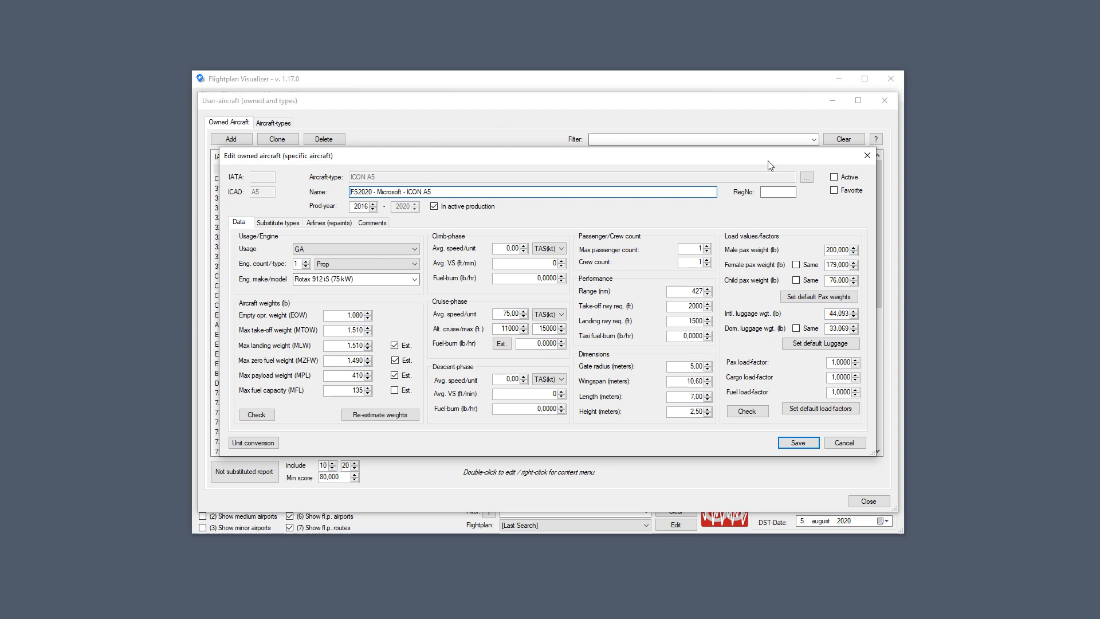
click(867, 156)
click(884, 101)
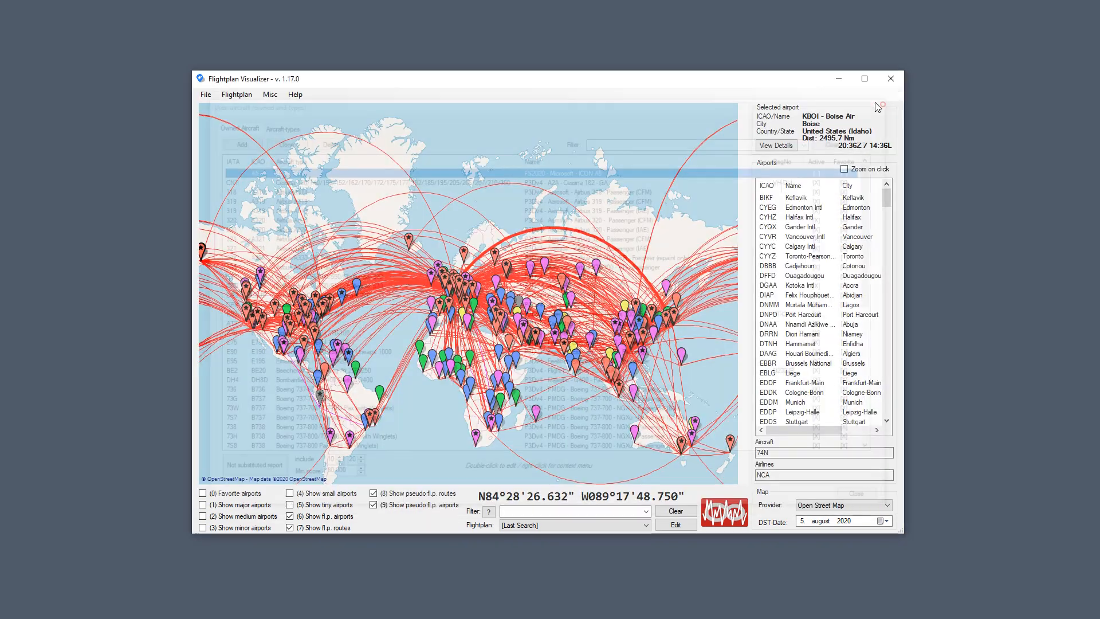
Open the program log, examine the recent owned-aircraft entries and the earlier flightplan entries, and close the log.
click(205, 94)
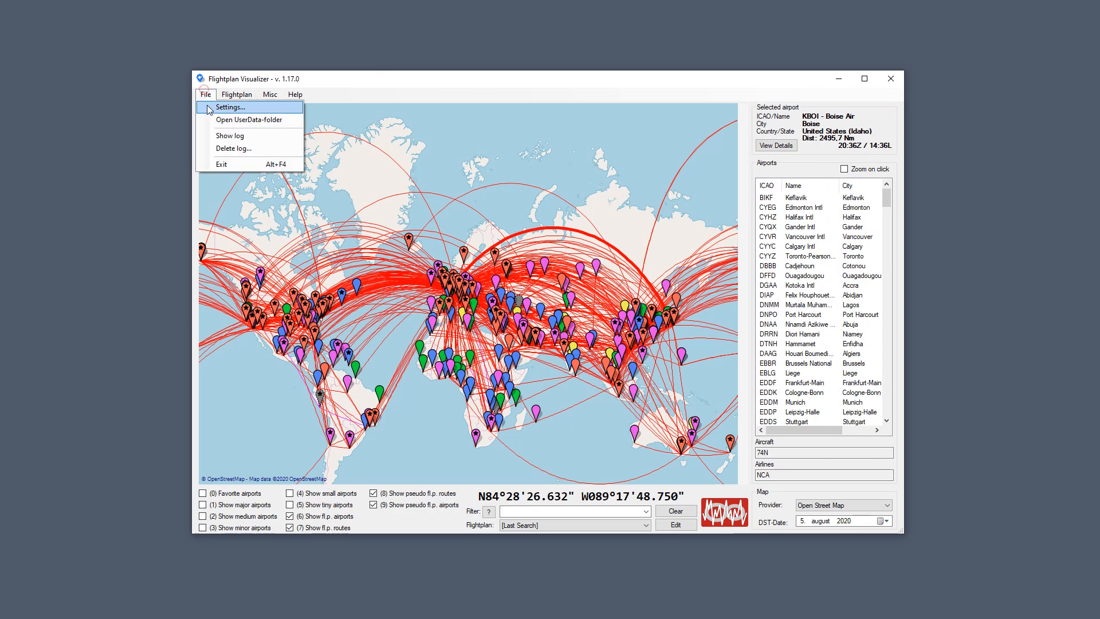
click(232, 135)
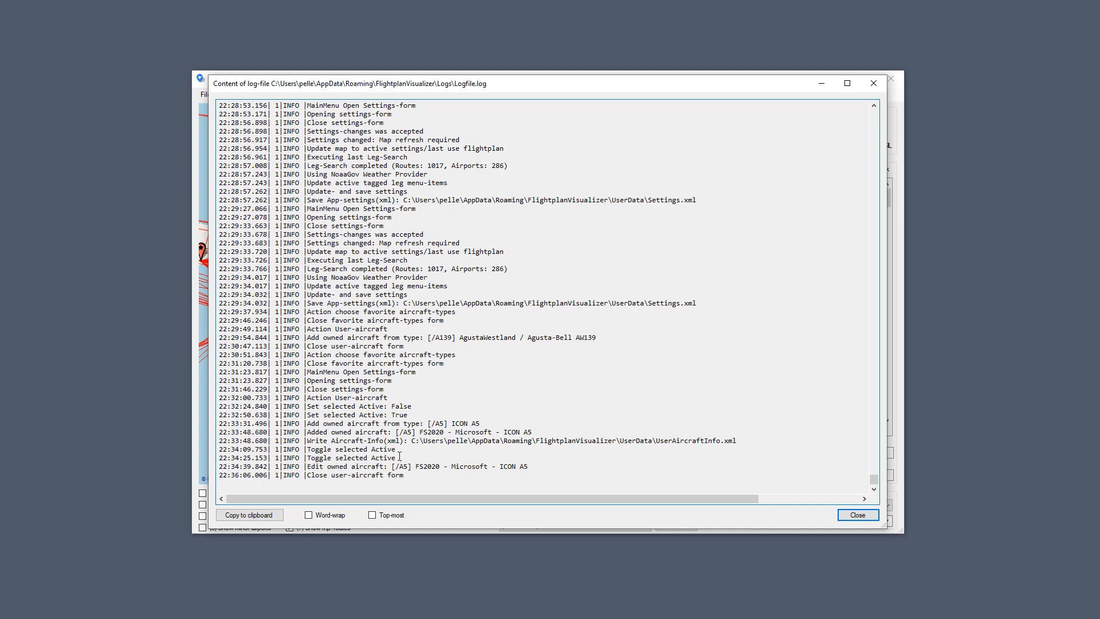
drag(399, 457, 251, 450)
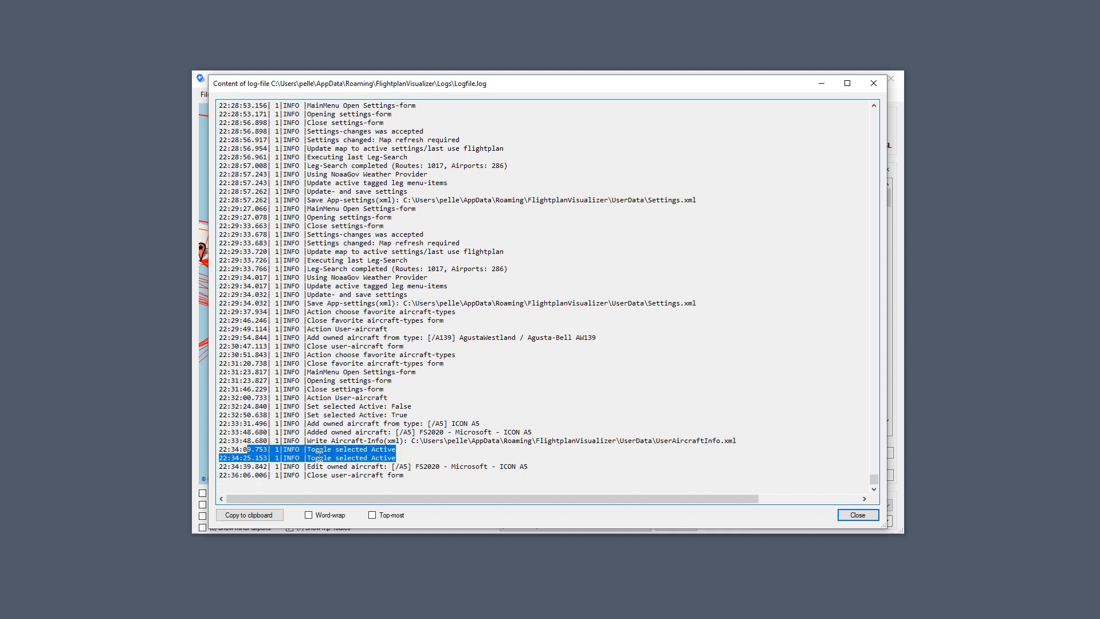
drag(360, 459, 294, 418)
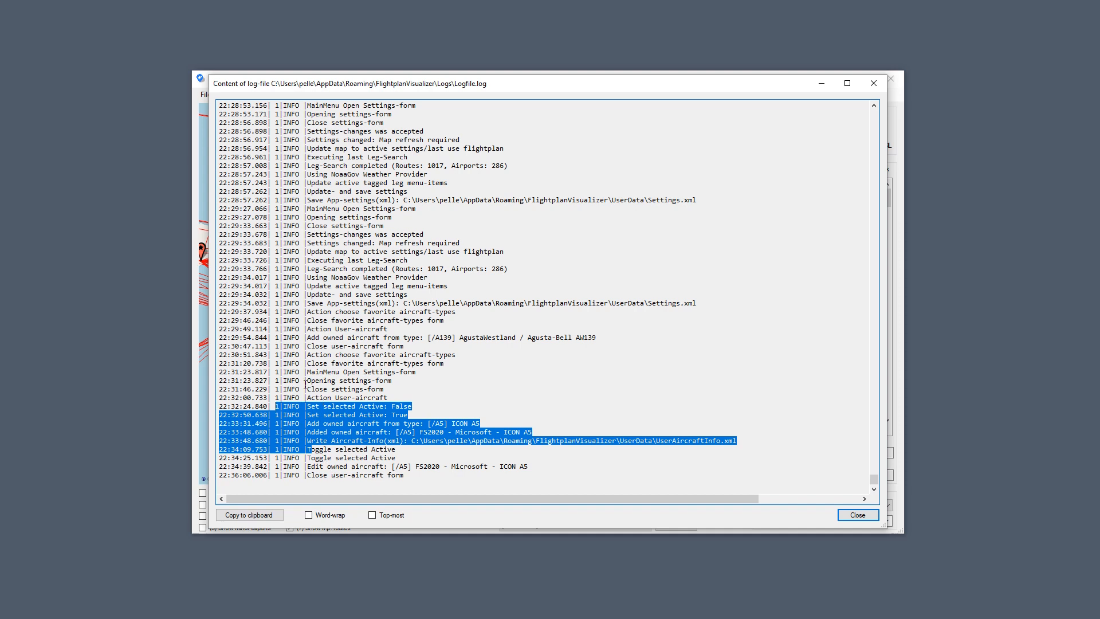
drag(310, 338, 605, 353)
drag(458, 449, 458, 457)
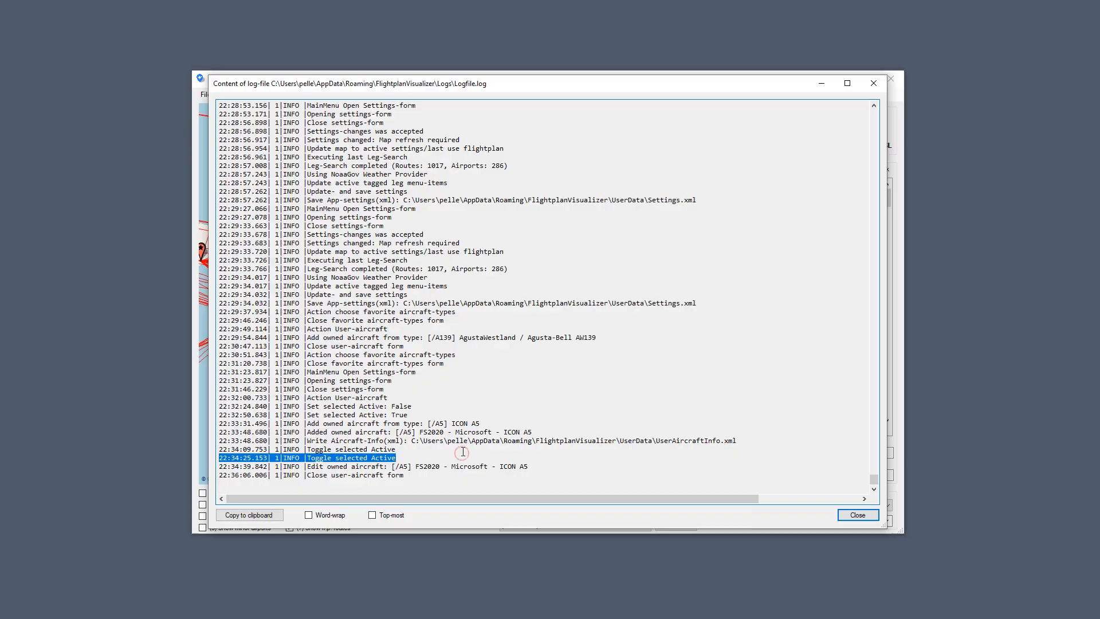
drag(873, 480, 859, 168)
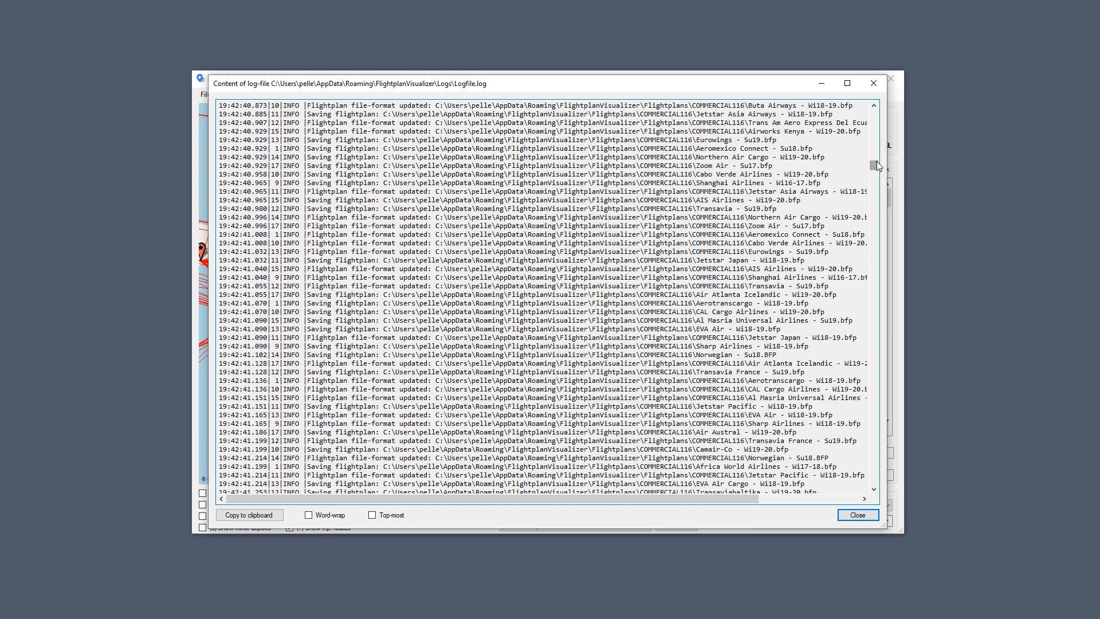
drag(873, 163, 889, 479)
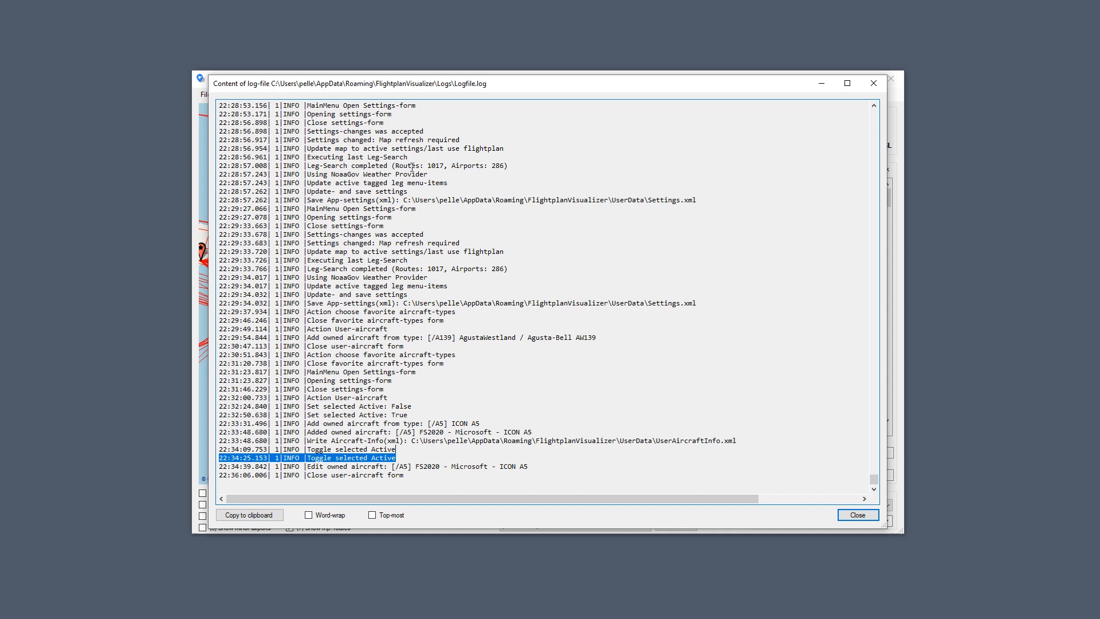
click(875, 82)
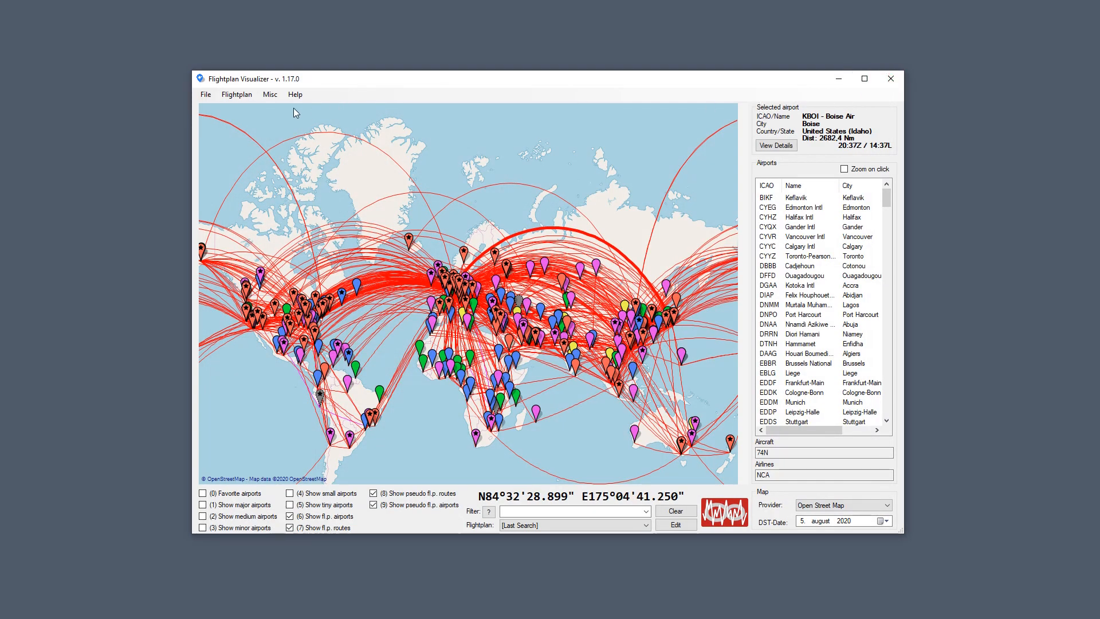
Open the favorite aircraft-types list, enlarge its window, examine the entries through the Yakovlev types, and close it without changes.
click(271, 98)
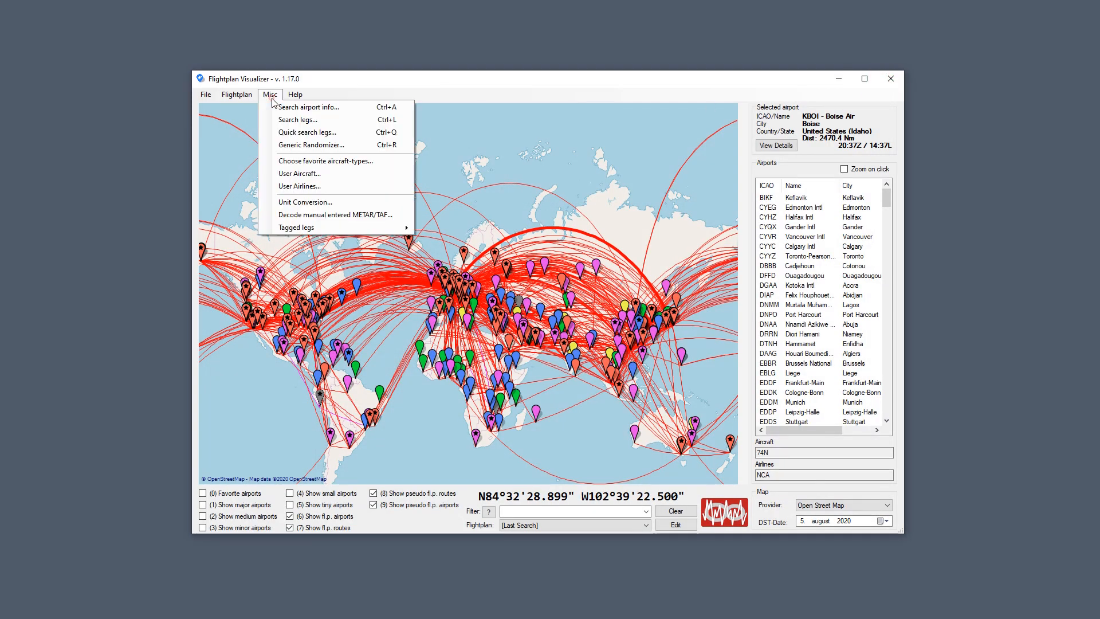
click(309, 162)
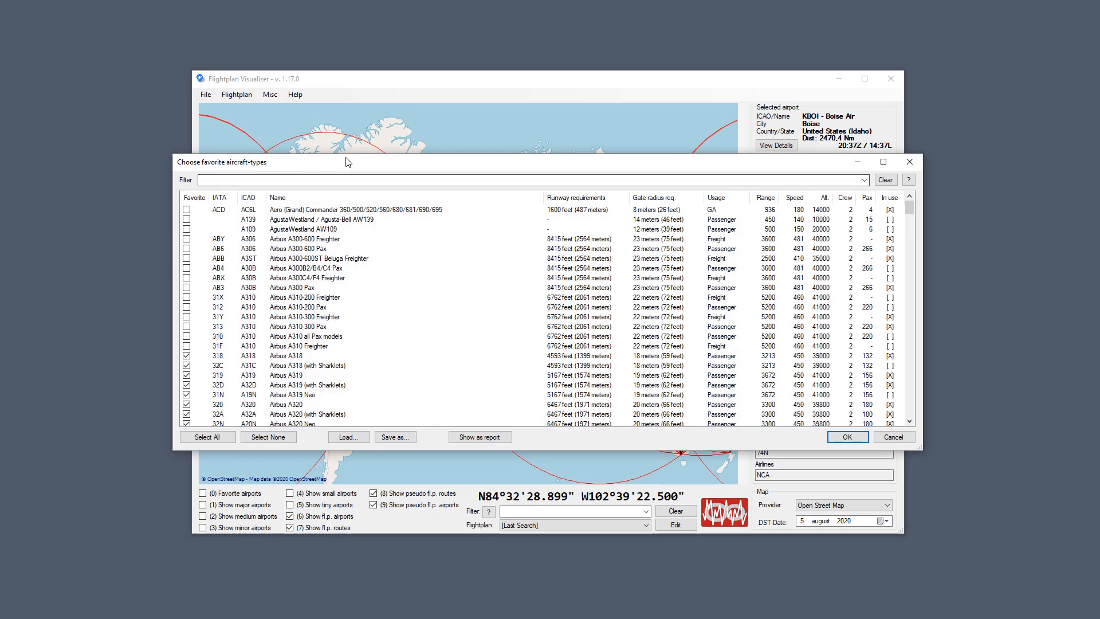
drag(349, 154, 406, 23)
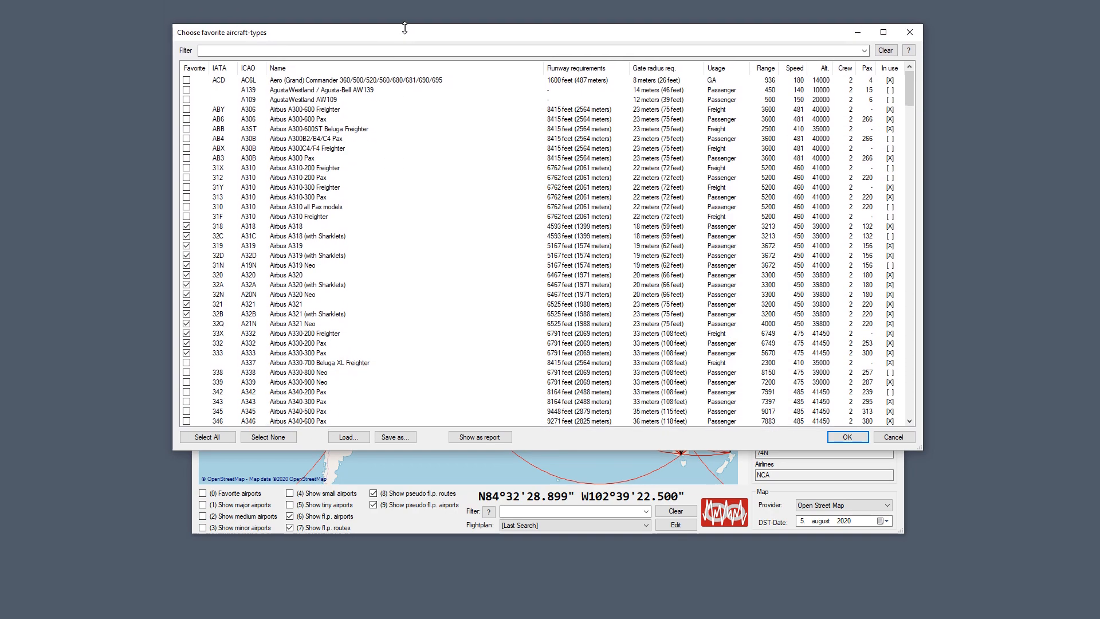
scroll(368, 233, down, 20)
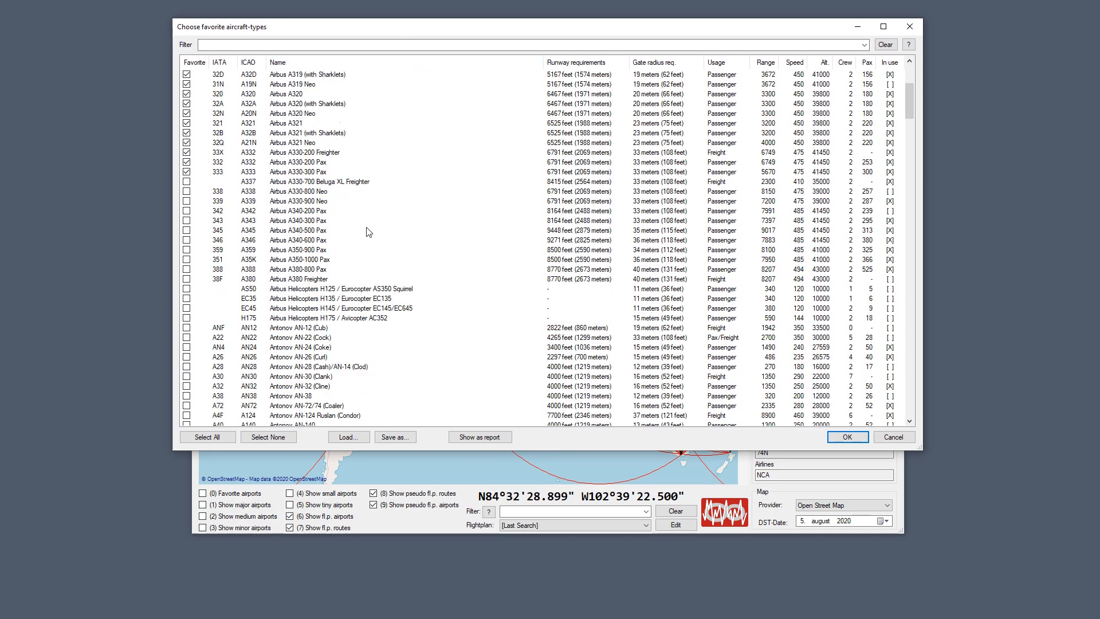
scroll(372, 245, down, 20)
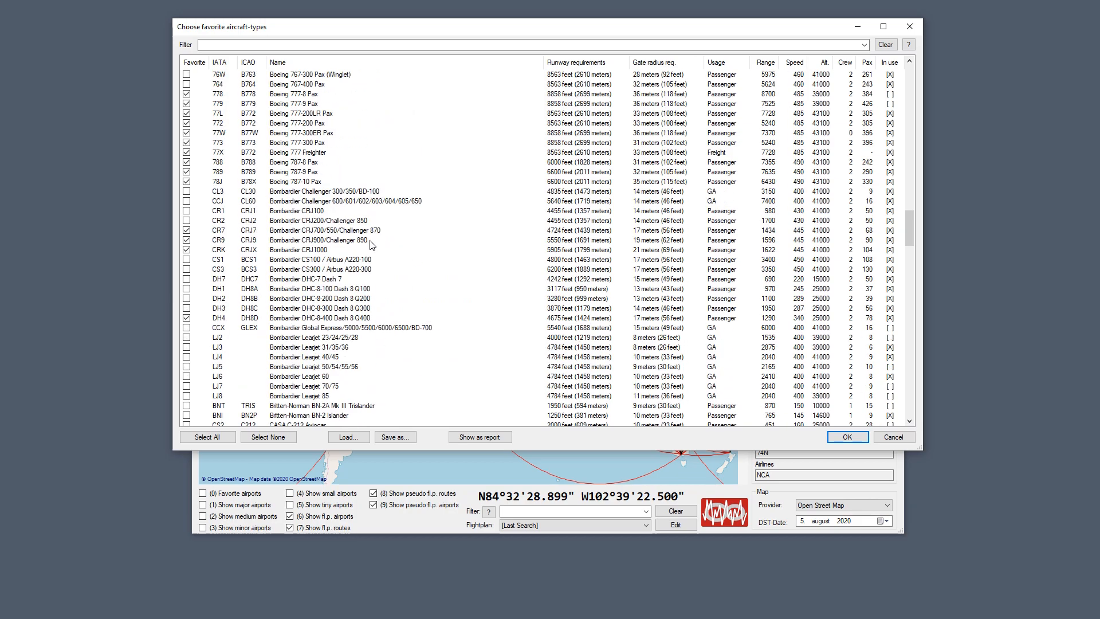
scroll(370, 223, down, 5)
scroll(370, 223, down, 20)
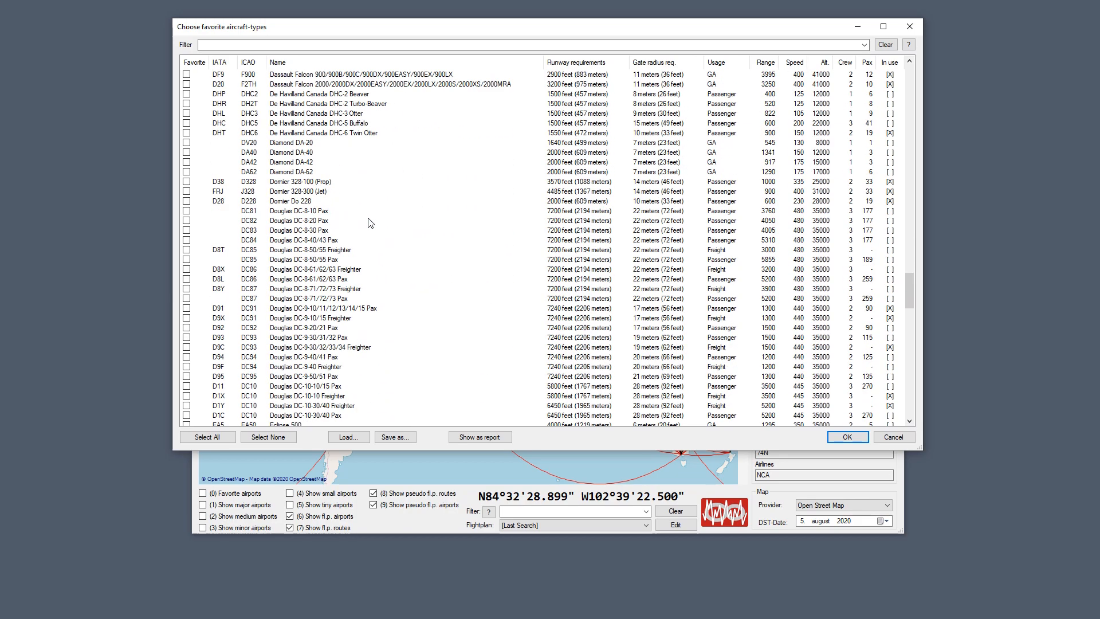
scroll(370, 223, down, 6)
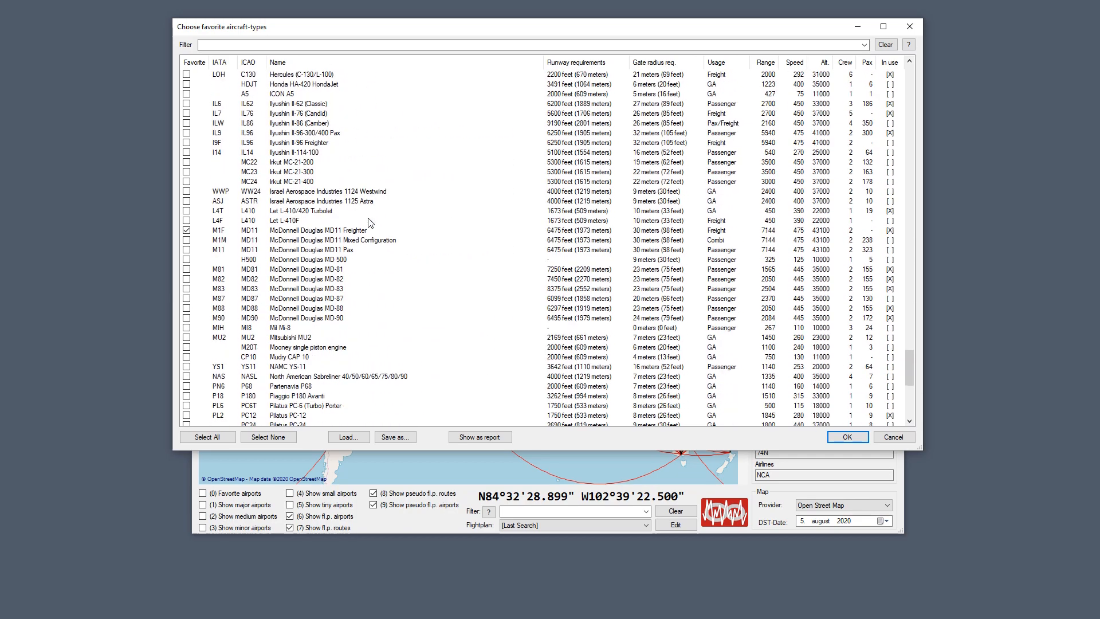
scroll(370, 223, down, 10)
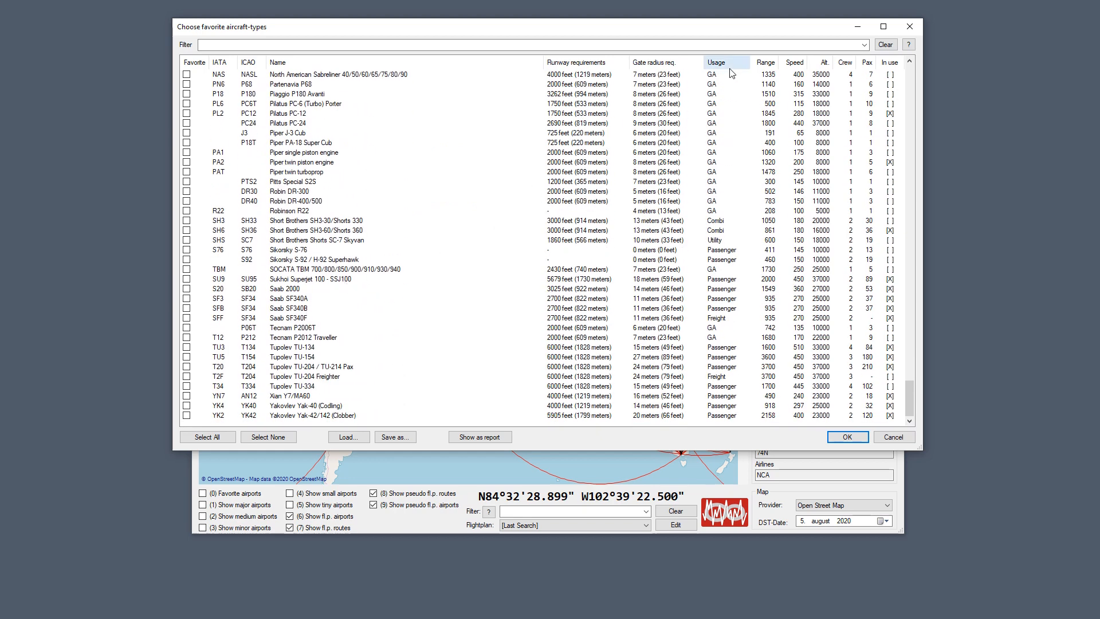
click(906, 29)
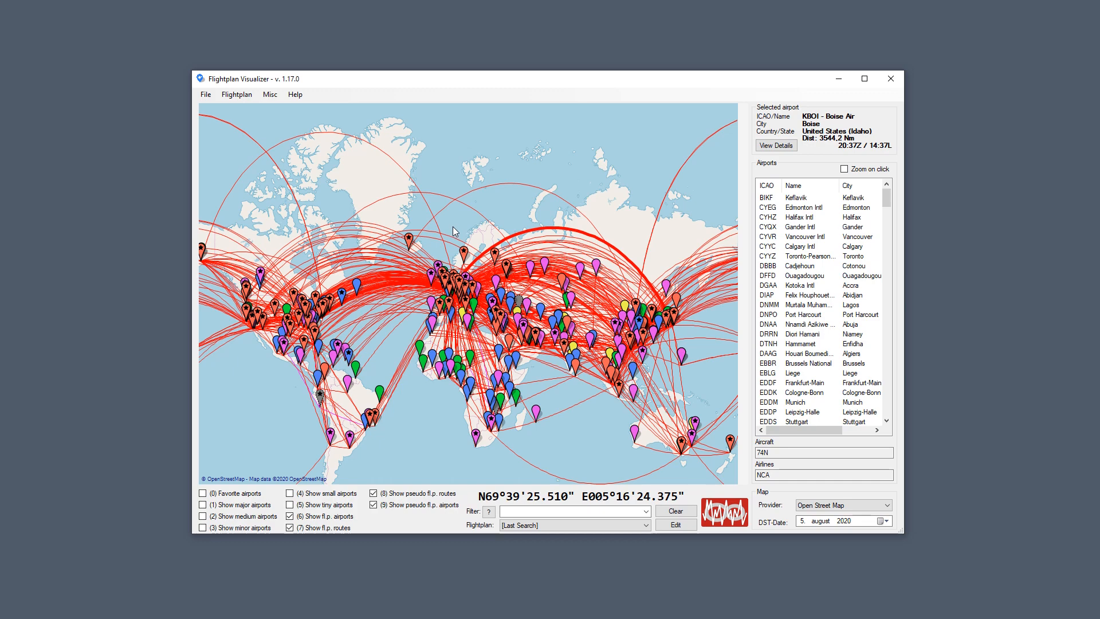
Open the user aircraft window, look over the owned aircraft, and close the window without changes.
click(267, 95)
click(290, 179)
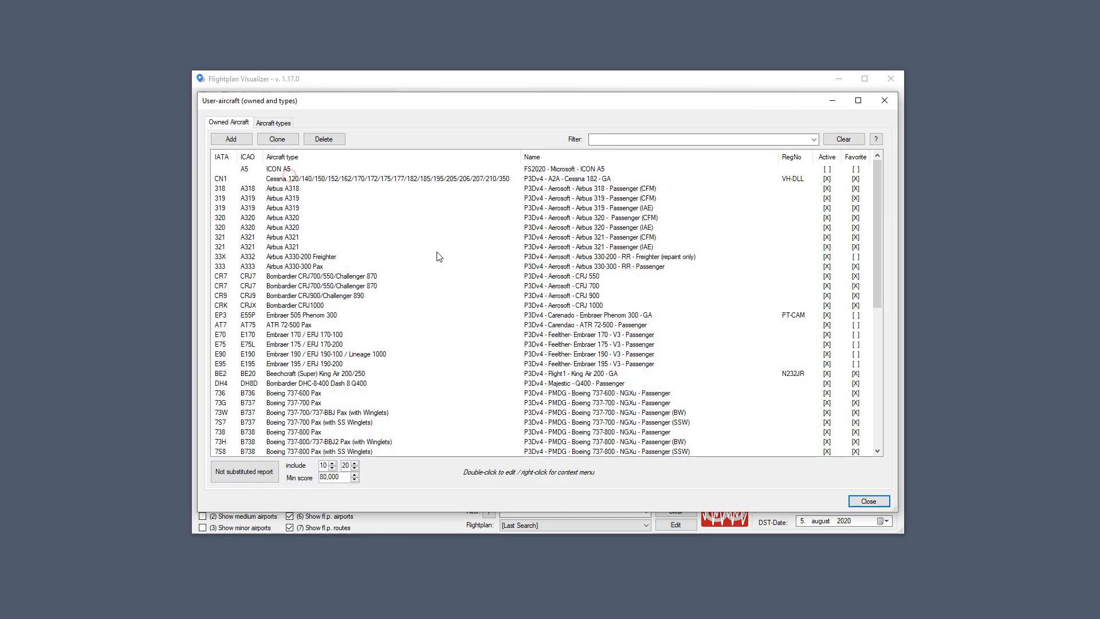
double_click(265, 225)
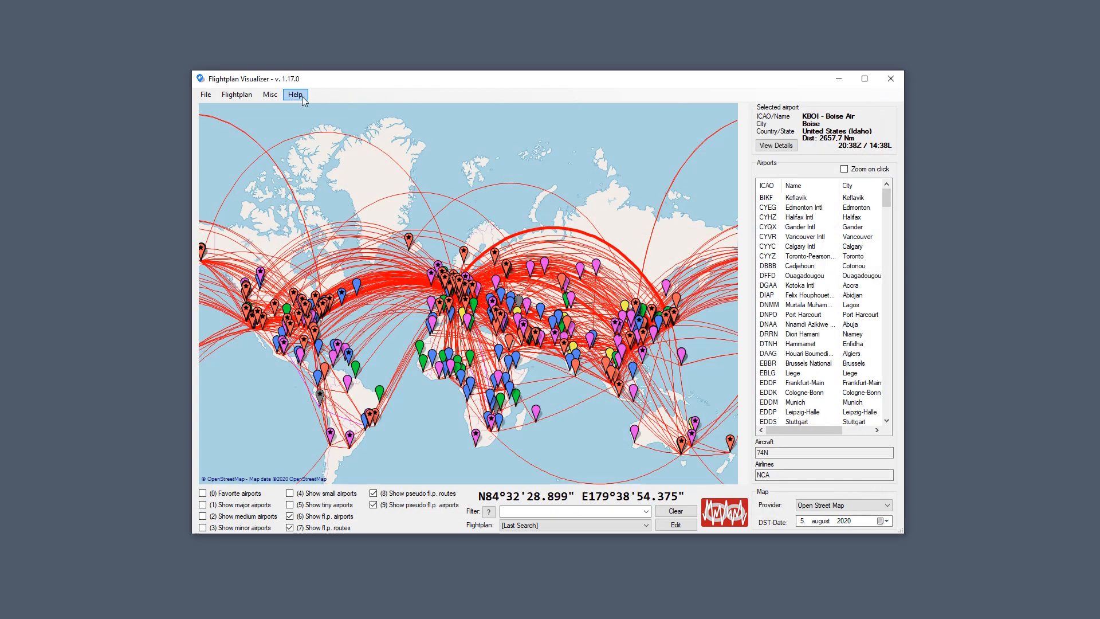
Open the program's About information and examine the version 1.17 history, highlighting the list of fixes from the user-airline ICAO-code entry onward.
click(302, 98)
click(310, 208)
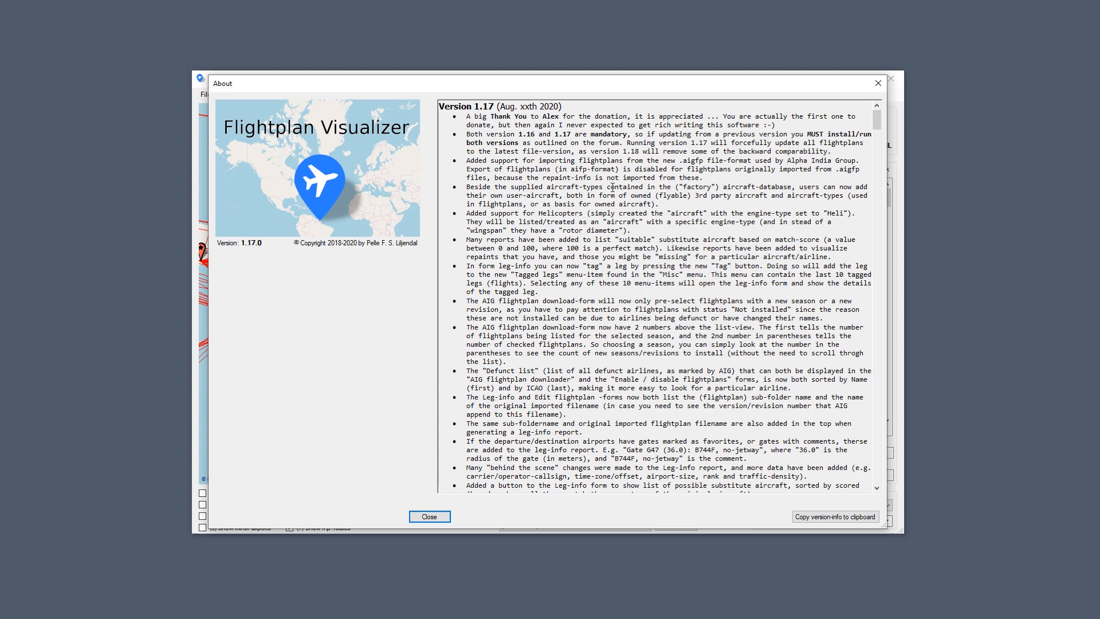
scroll(583, 287, down, 20)
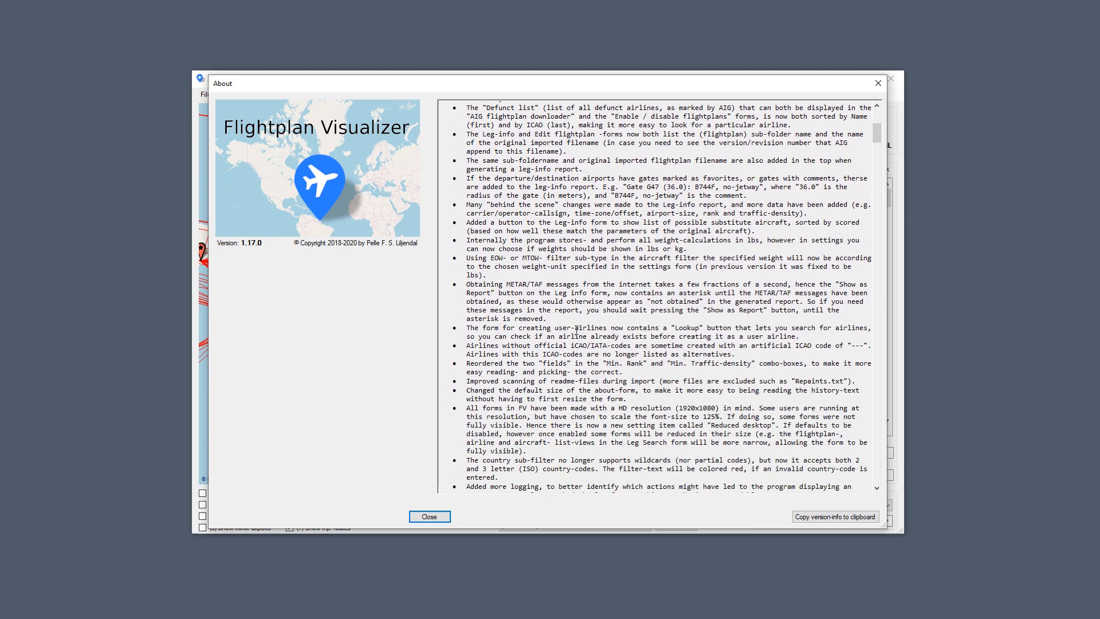
scroll(577, 331, down, 2)
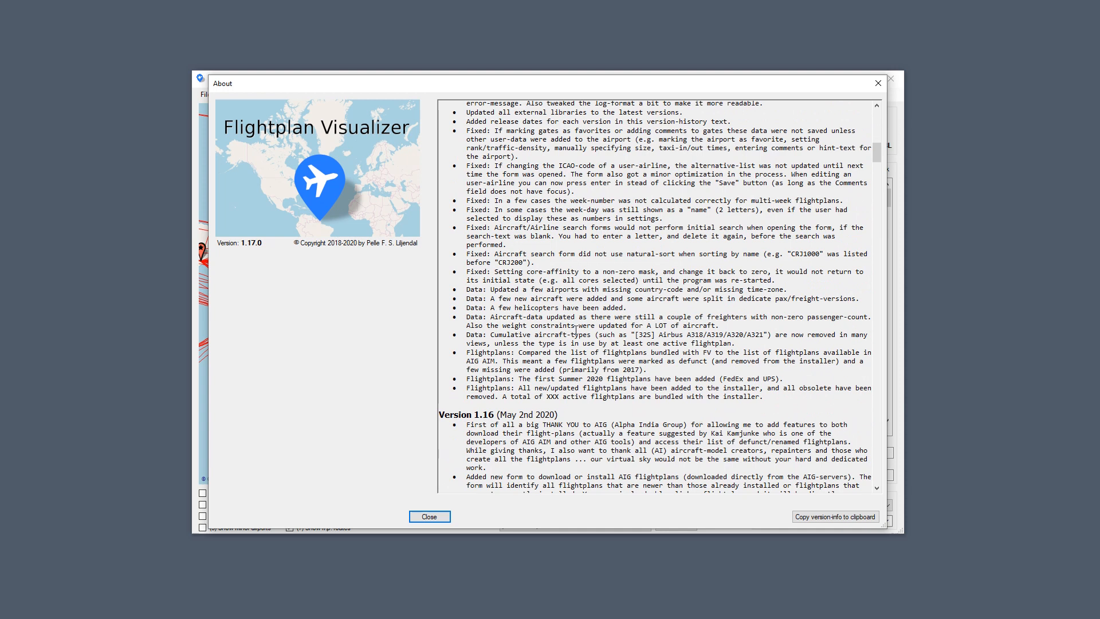
scroll(519, 410, up, 1)
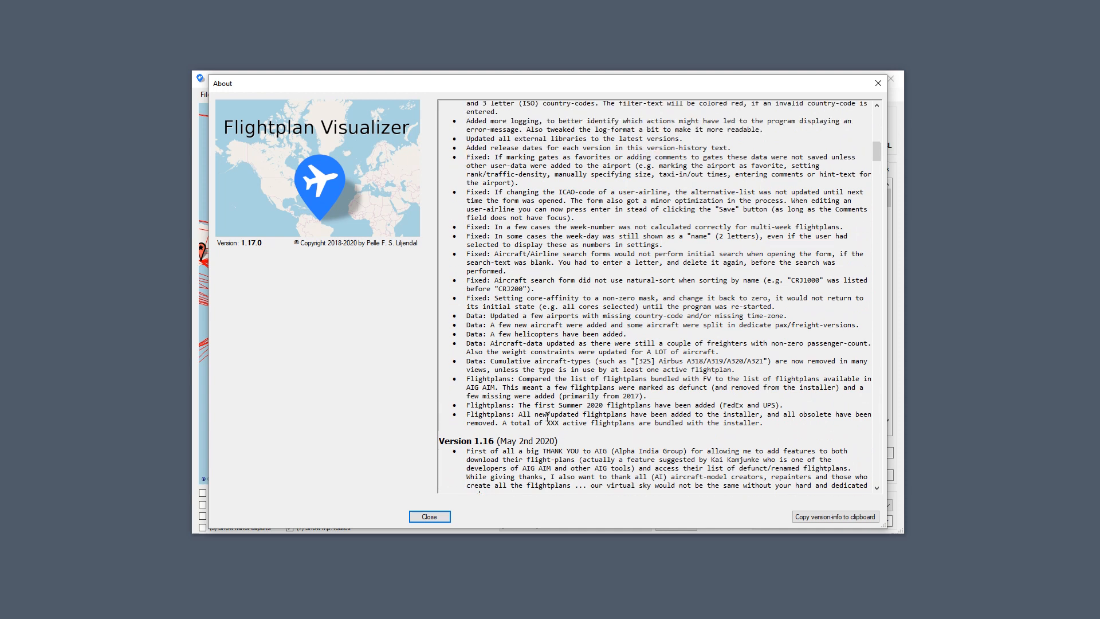
drag(546, 423, 560, 423)
drag(465, 192, 630, 315)
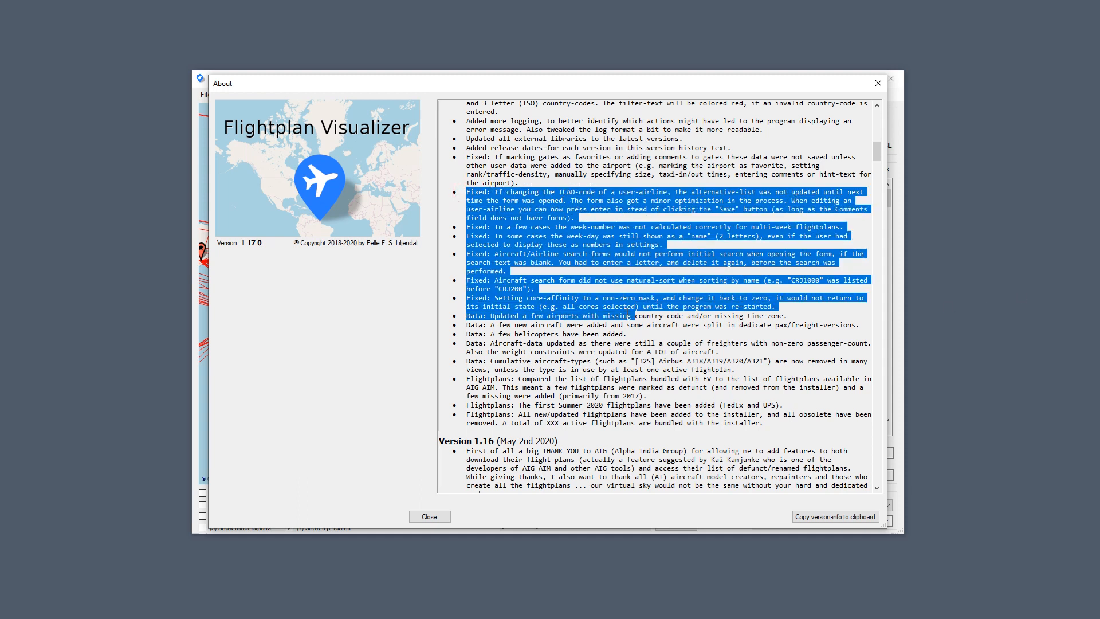
scroll(522, 325, up, 5)
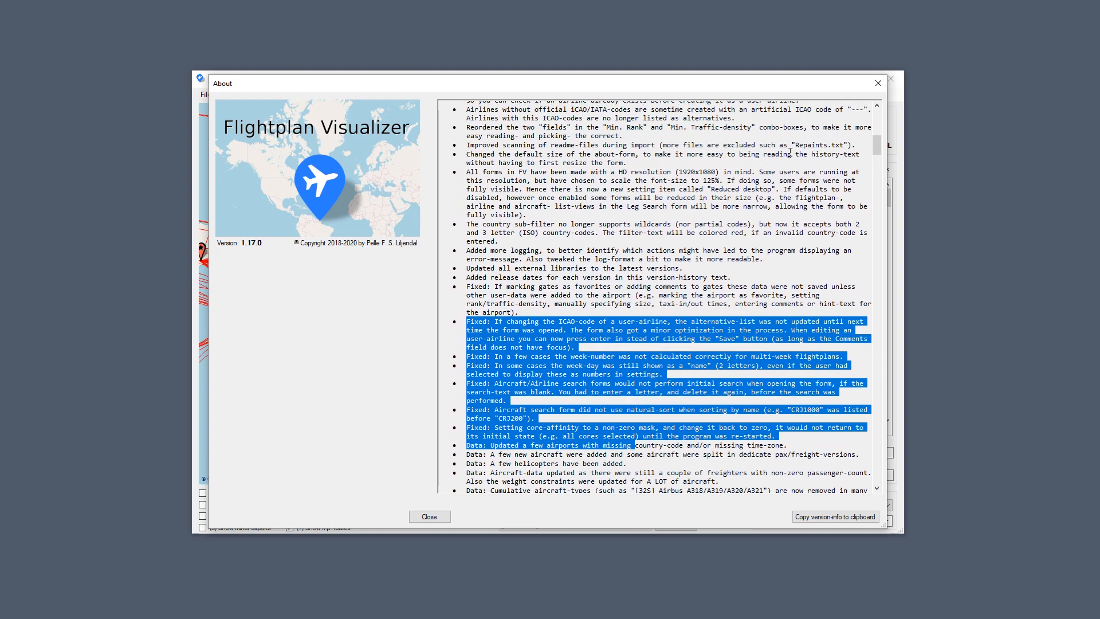